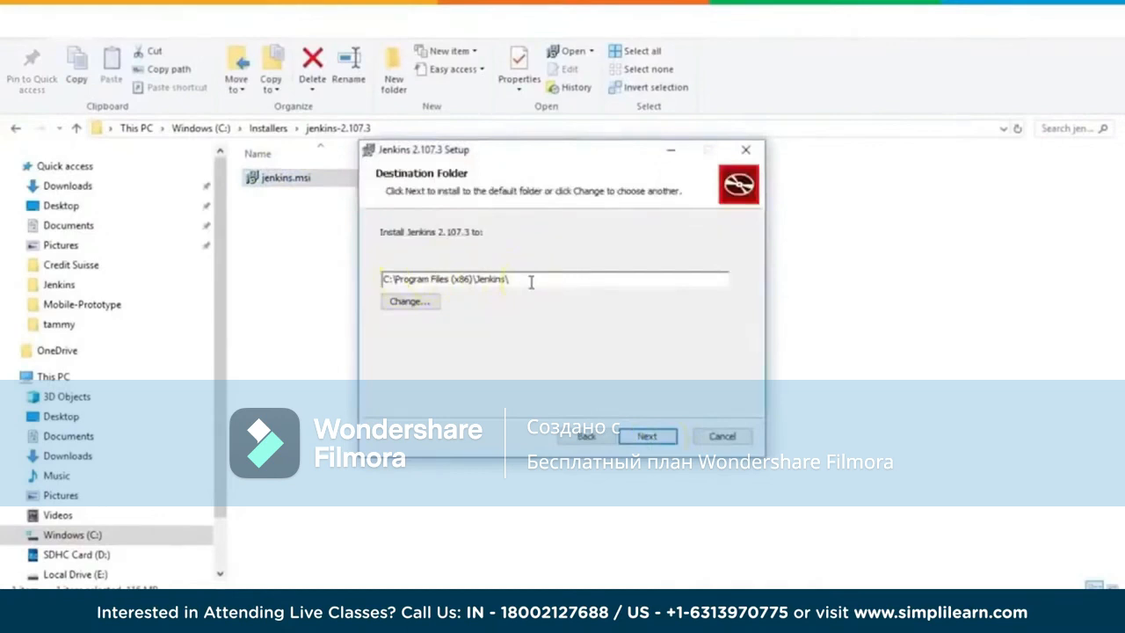
Step: Install Jenkins 2.107.3 to the default destination folder and finish the setup wizard
{"action": "left_click", "coordinate": [647, 435]}
{"action": "left_click", "coordinate": [646, 437]}
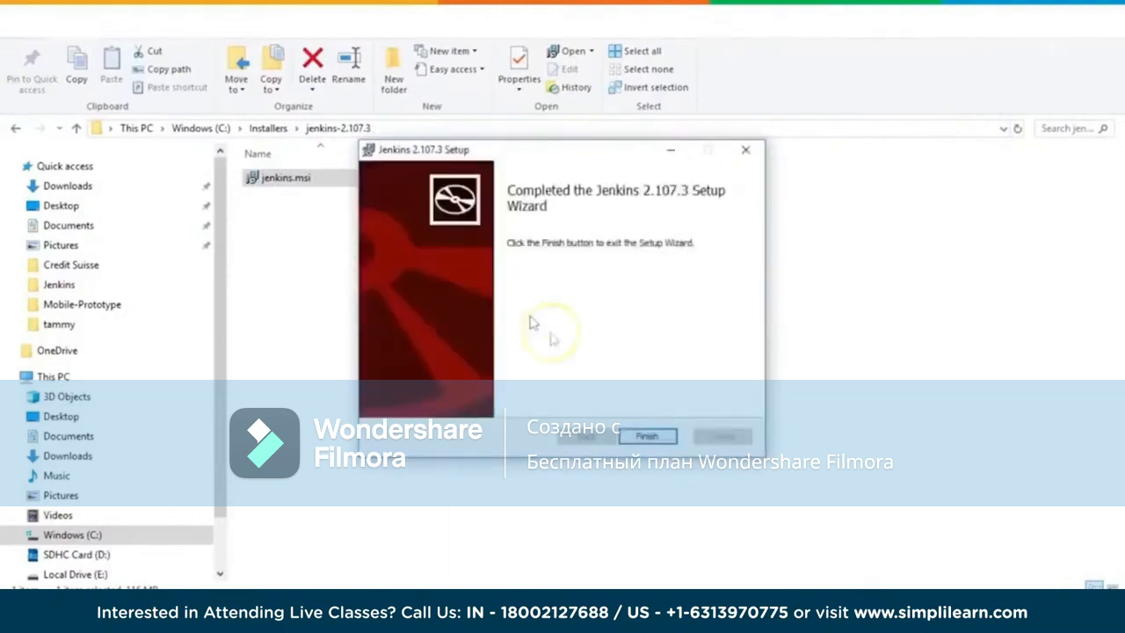
{"action": "left_click", "coordinate": [643, 435]}
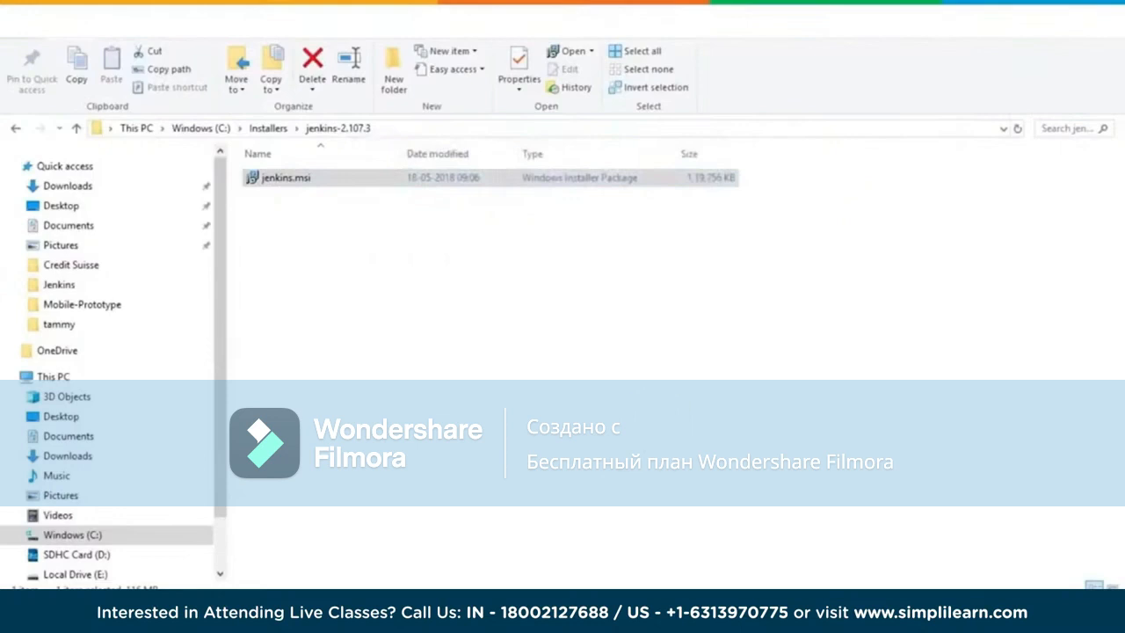
Step: Switch to the Chrome window with the Jenkins download page and load localhost:8080 there
{"action": "mouse_move", "coordinate": [219, 615]}
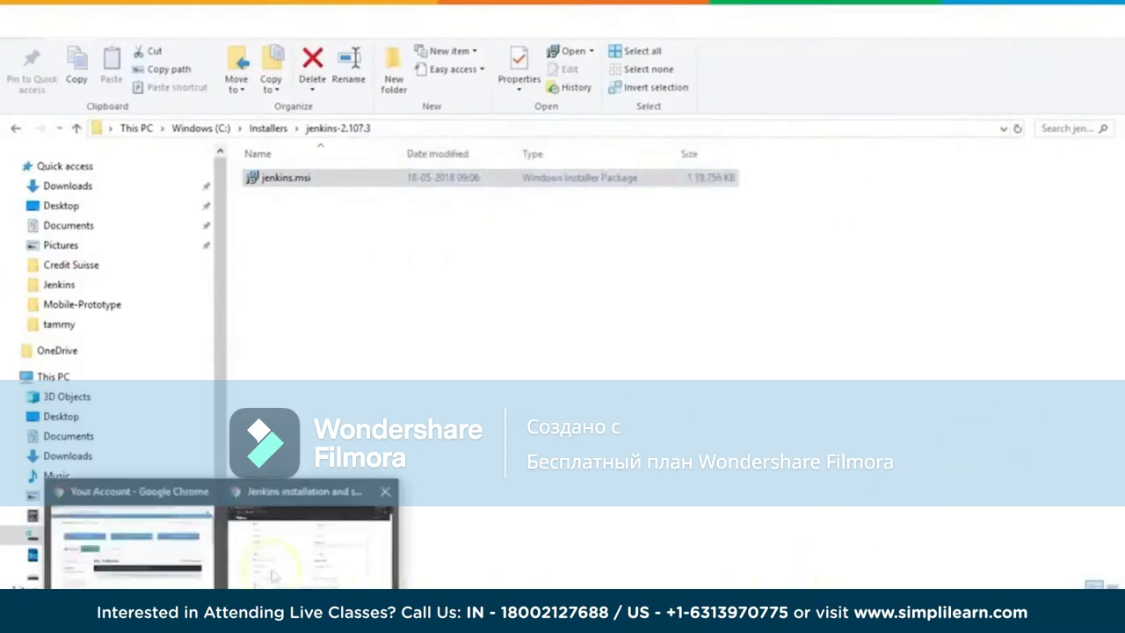
{"action": "left_click", "coordinate": [311, 552]}
{"action": "scroll", "coordinate": [351, 205], "scroll_direction": "up", "scroll_amount": 3}
{"action": "left_click", "coordinate": [314, 42]}
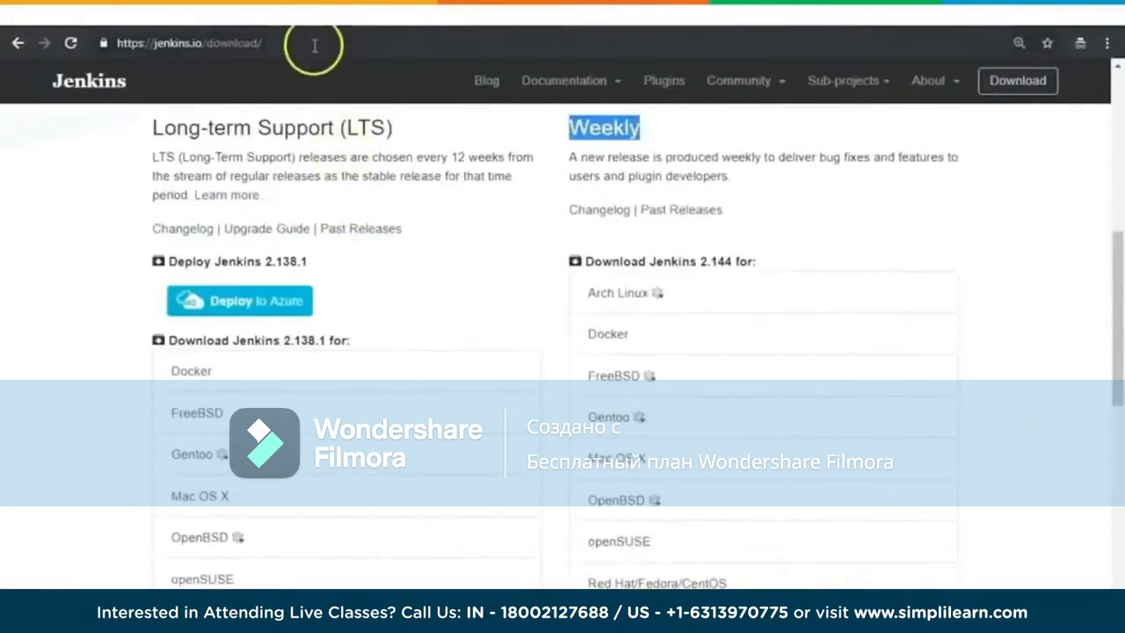
{"action": "type", "text": "lo"}
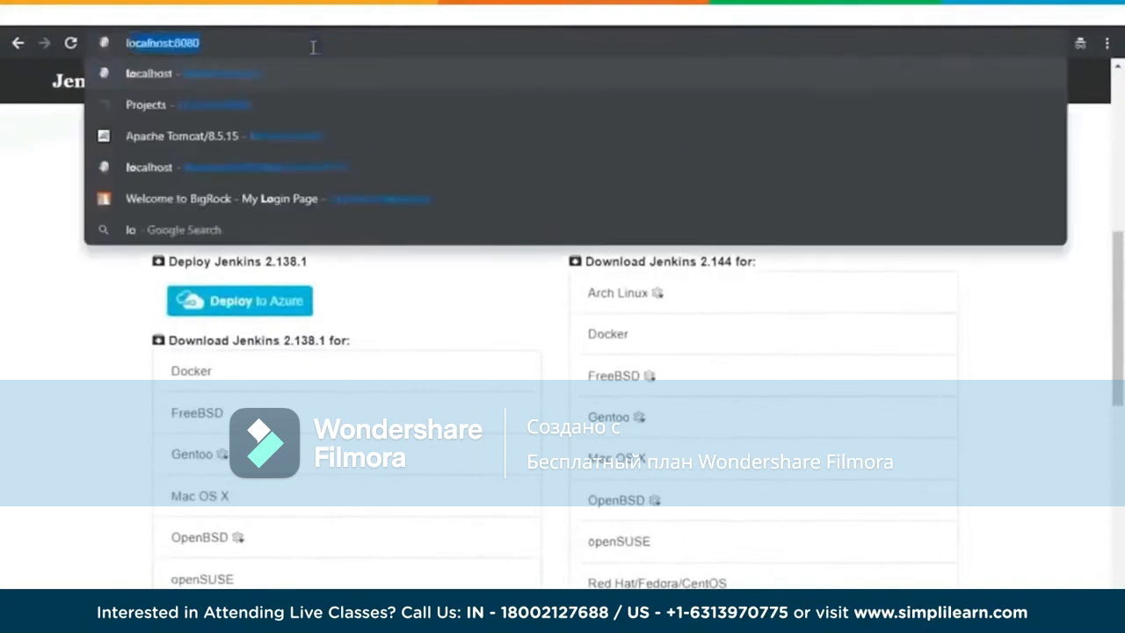
{"action": "type", "text": "calhost"}
{"action": "key", "text": "Return"}
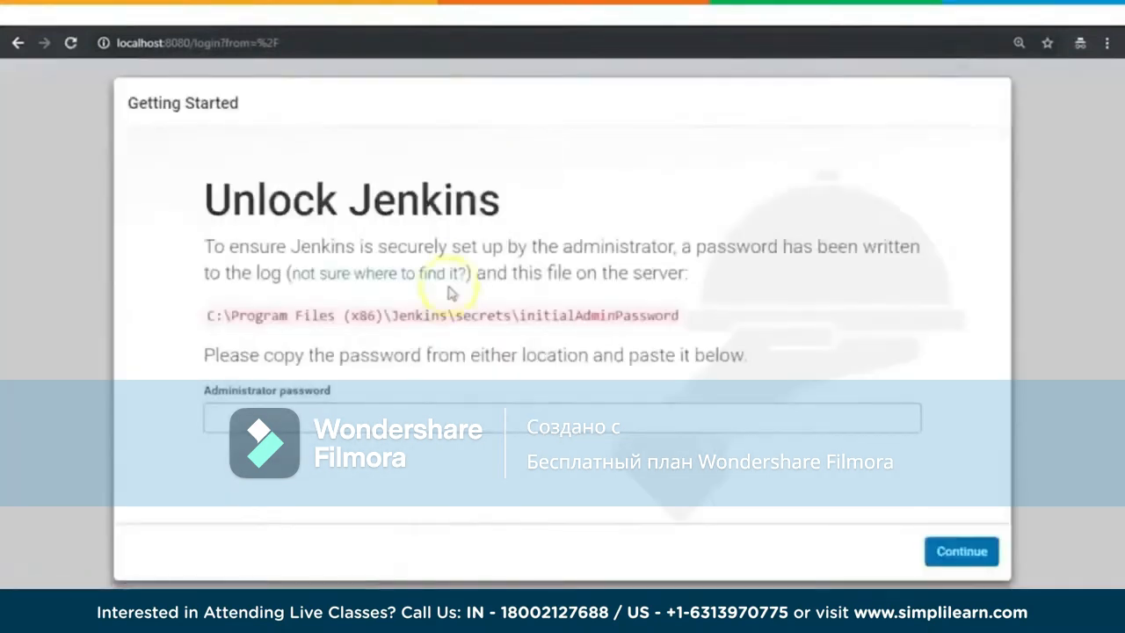
Step: Copy the initialAdminPassword file path from the Unlock Jenkins page and open that file from File Explorer in Notepad
{"action": "left_click_drag", "start_coordinate": [205, 316], "coordinate": [690, 316]}
{"action": "key", "text": "ctrl+c"}
{"action": "left_click", "coordinate": [219, 567]}
{"action": "left_click", "coordinate": [146, 568]}
{"action": "left_click", "coordinate": [434, 128]}
{"action": "key", "text": "ctrl+v"}
{"action": "key", "text": "Return"}
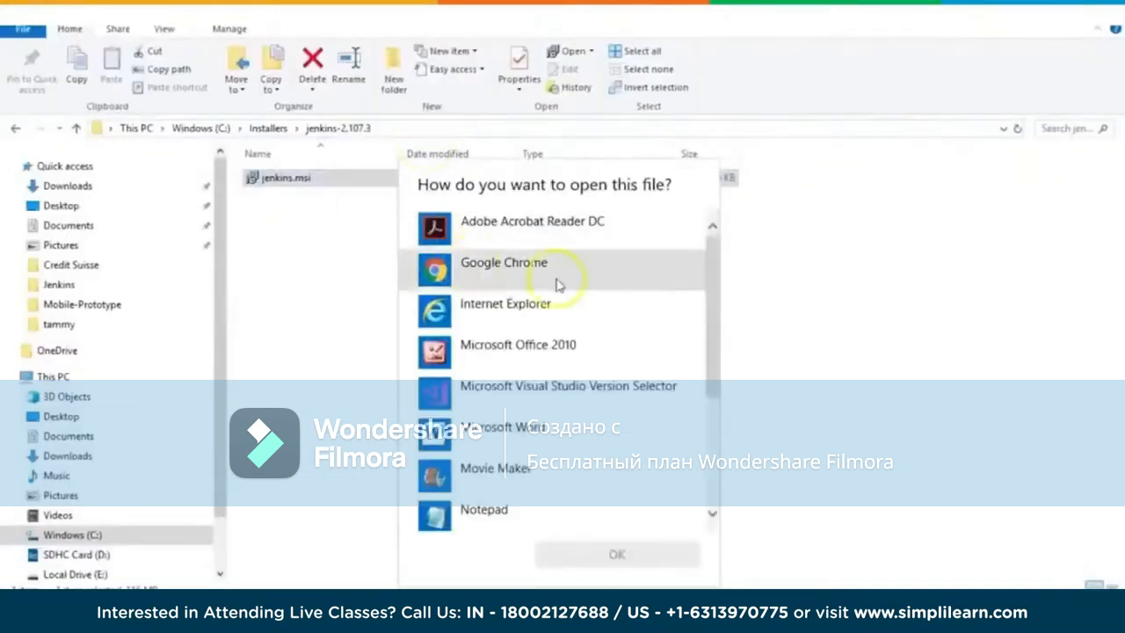
{"action": "left_click", "coordinate": [492, 517]}
{"action": "left_click", "coordinate": [610, 554]}
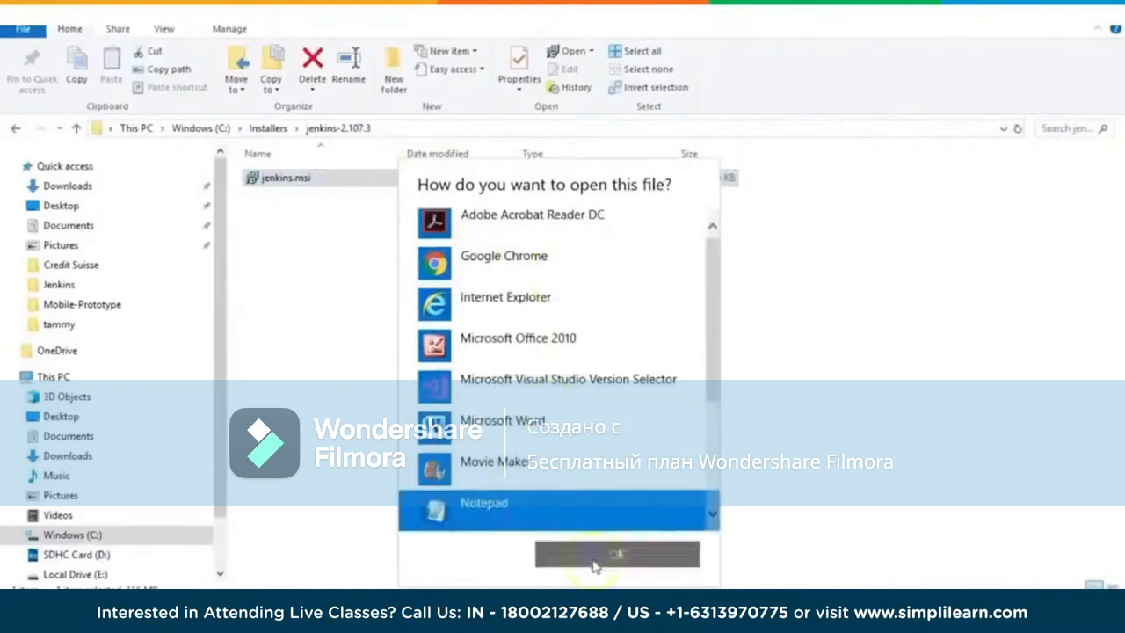
Step: Copy the initial administrator password from Notepad, paste it into the Unlock Jenkins page's Administrator password field in Chrome, and continue
{"action": "double_click", "coordinate": [193, 57]}
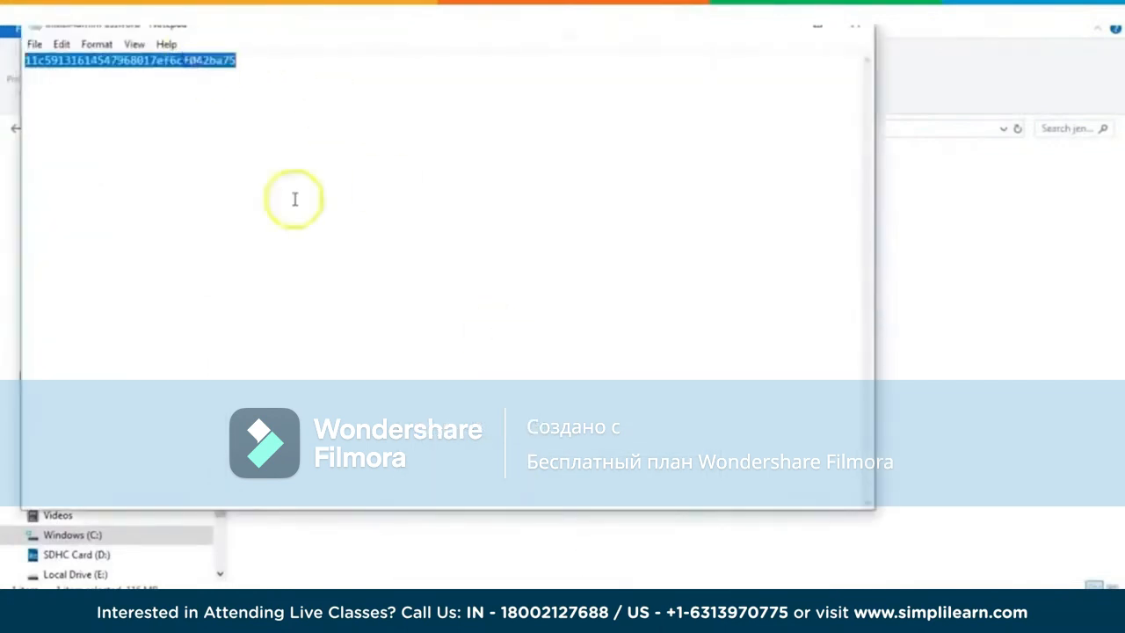
{"action": "left_click", "coordinate": [780, 26]}
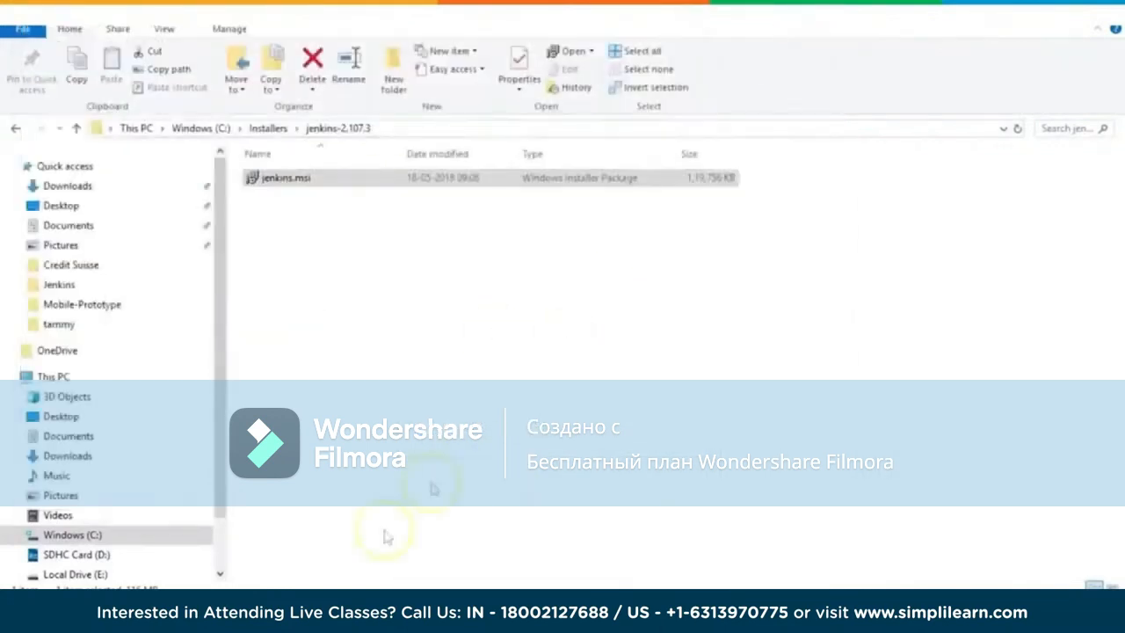
{"action": "mouse_move", "coordinate": [221, 615]}
{"action": "left_click", "coordinate": [276, 530]}
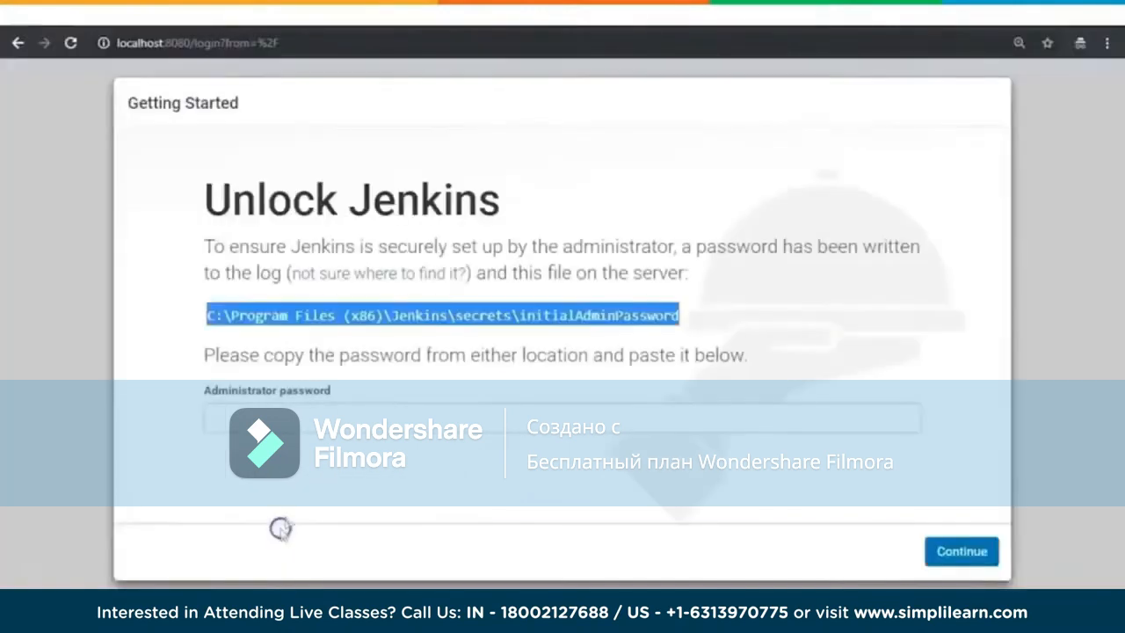
{"action": "left_click", "coordinate": [345, 415]}
{"action": "key", "text": "ctrl+v"}
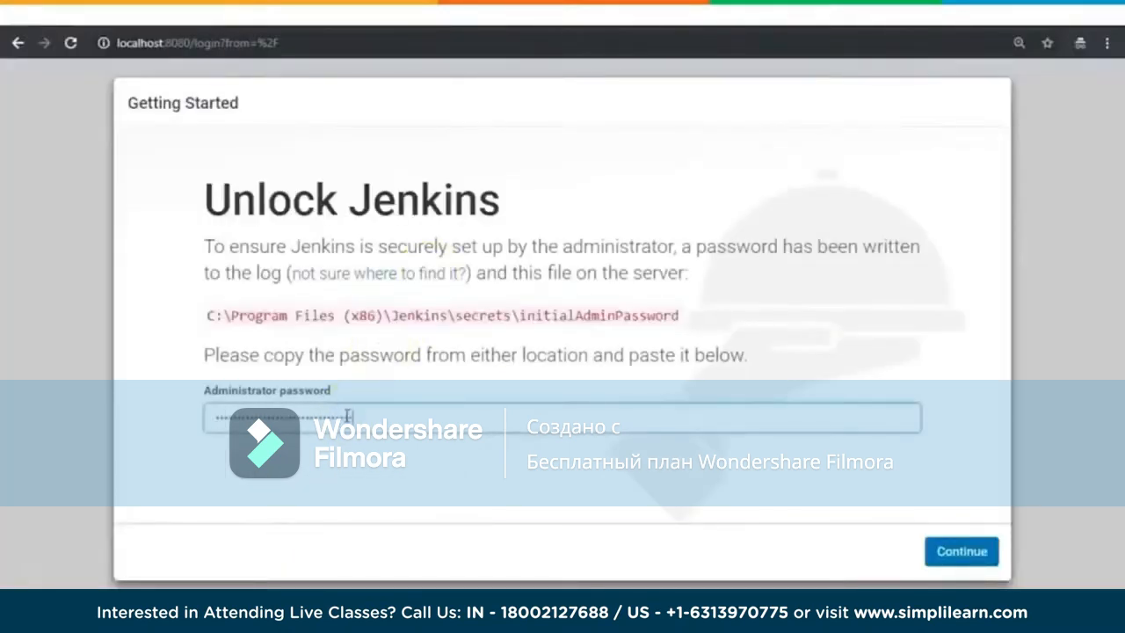
{"action": "left_click", "coordinate": [962, 545]}
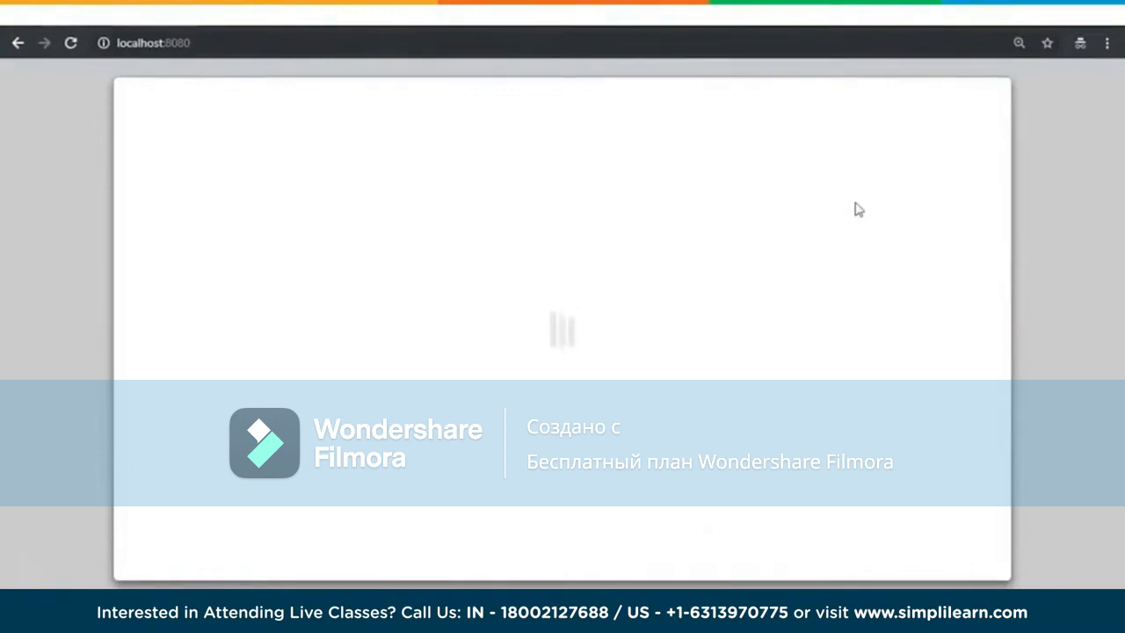
Step: Choose to install the suggested plugins on the Customize Jenkins page
{"action": "left_click", "coordinate": [851, 211]}
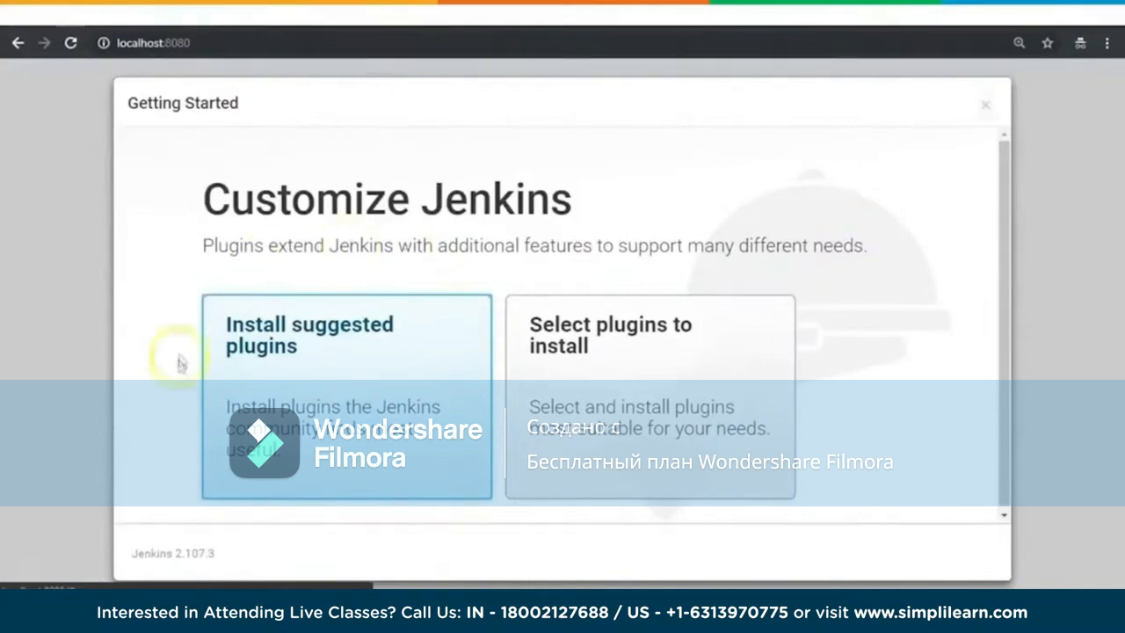
{"action": "scroll", "coordinate": [938, 308], "scroll_direction": "down", "scroll_amount": 1}
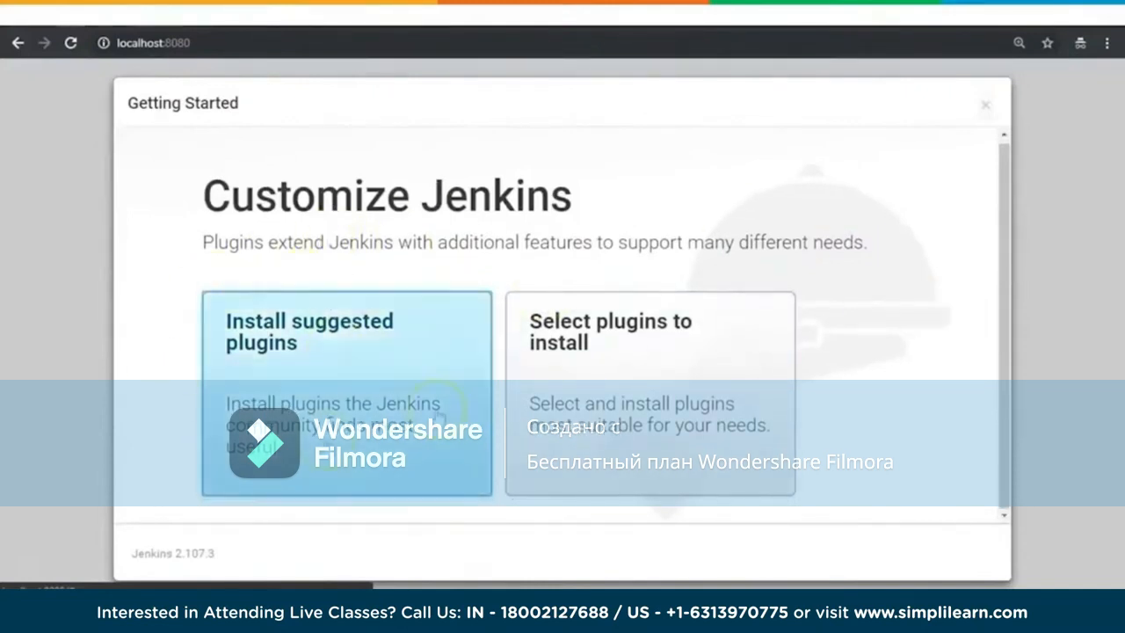
{"action": "left_click", "coordinate": [299, 330]}
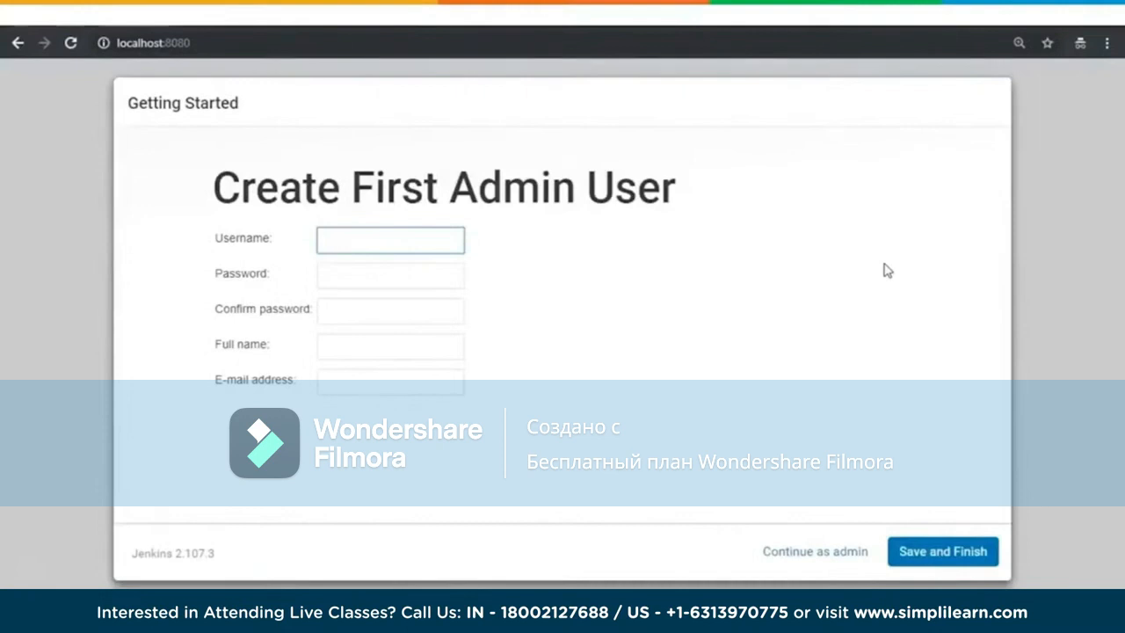
Step: Enter the username admin for the first admin user and fill in the password and its confirmation
{"action": "type", "text": "admin"}
{"action": "key", "text": "Tab"}
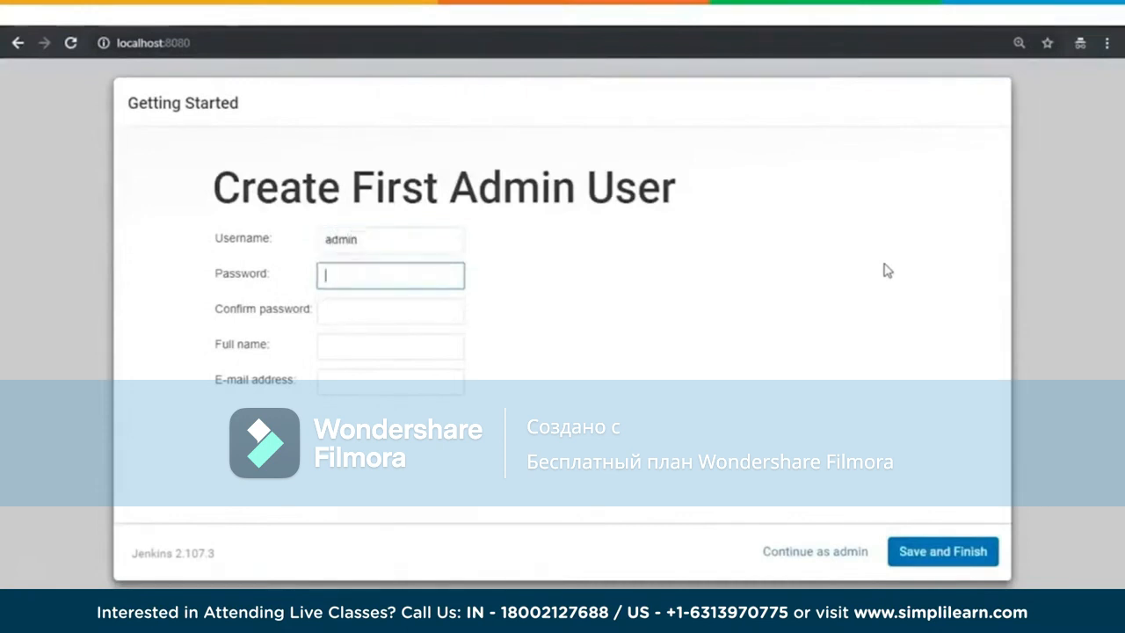
{"action": "type", "text": "ad"}
{"action": "key", "text": "BackSpace"}
{"action": "key", "text": "BackSpace"}
{"action": "type", "text": "admin"}
{"action": "key", "text": "BackSpace"}
{"action": "key", "text": "BackSpace"}
{"action": "key", "text": "BackSpace"}
{"action": "key", "text": "BackSpace"}
{"action": "key", "text": "BackSpace"}
{"action": "type", "text": "password"}
{"action": "key", "text": "Tab"}
{"action": "type", "text": "password"}
Step: Fill in the admin user's full name and e-mail address, save the account, and proceed to the Jenkins dashboard
{"action": "key", "text": "Tab"}
{"action": "type", "text": "Anand R"}
{"action": "key", "text": "Tab"}
{"action": "type", "text": "a@"}
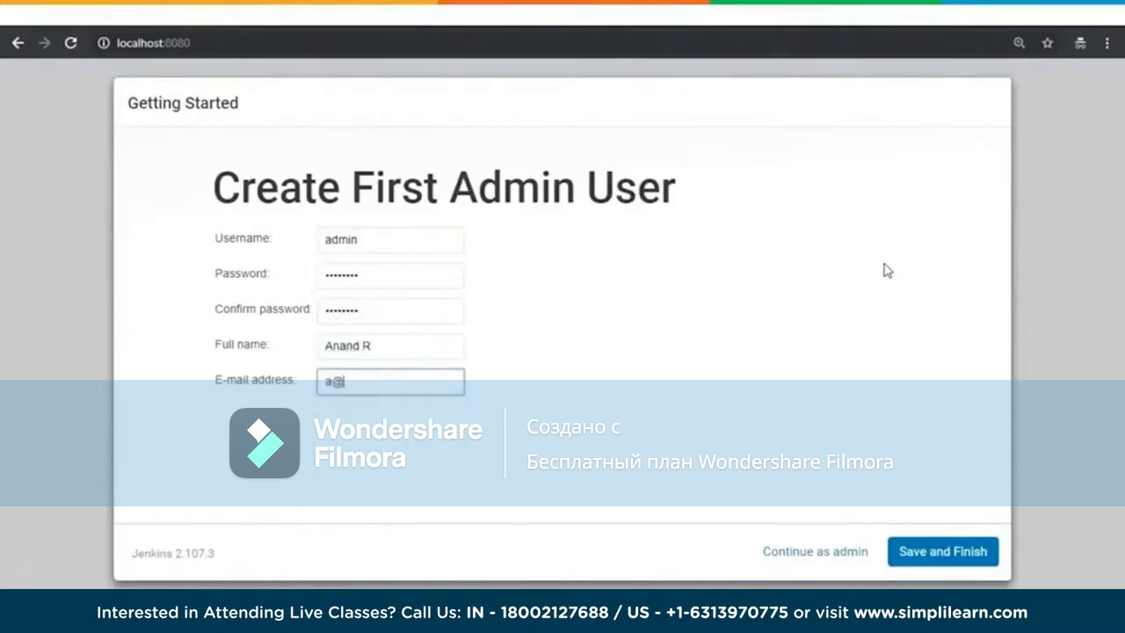
{"action": "type", "text": "a.com"}
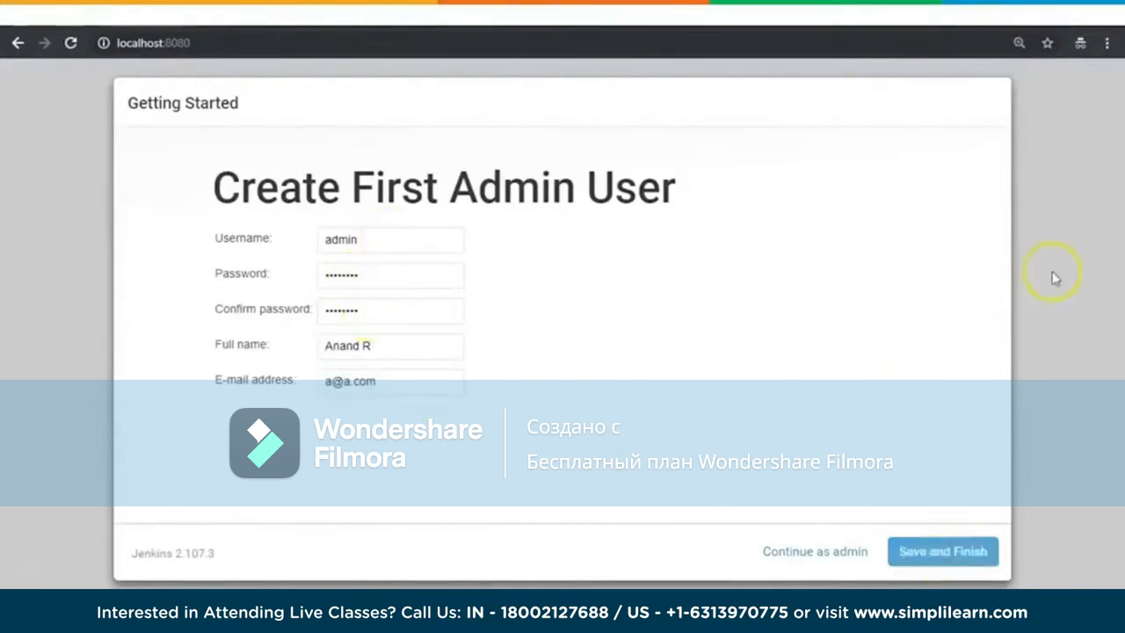
{"action": "left_click", "coordinate": [266, 291]}
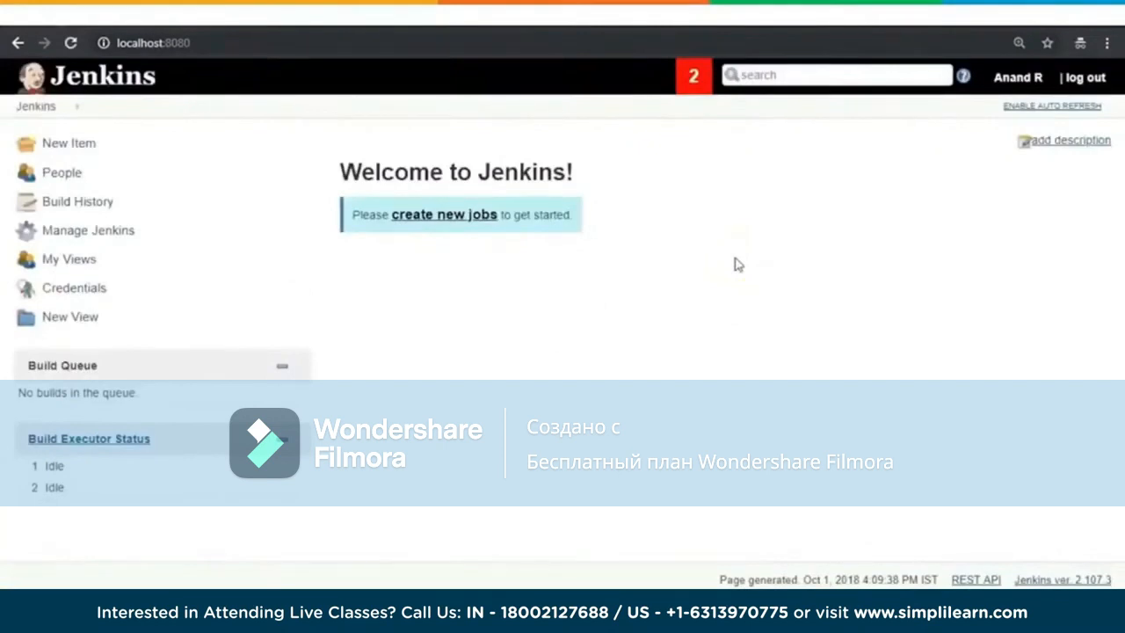
{"action": "left_click", "coordinate": [504, 366]}
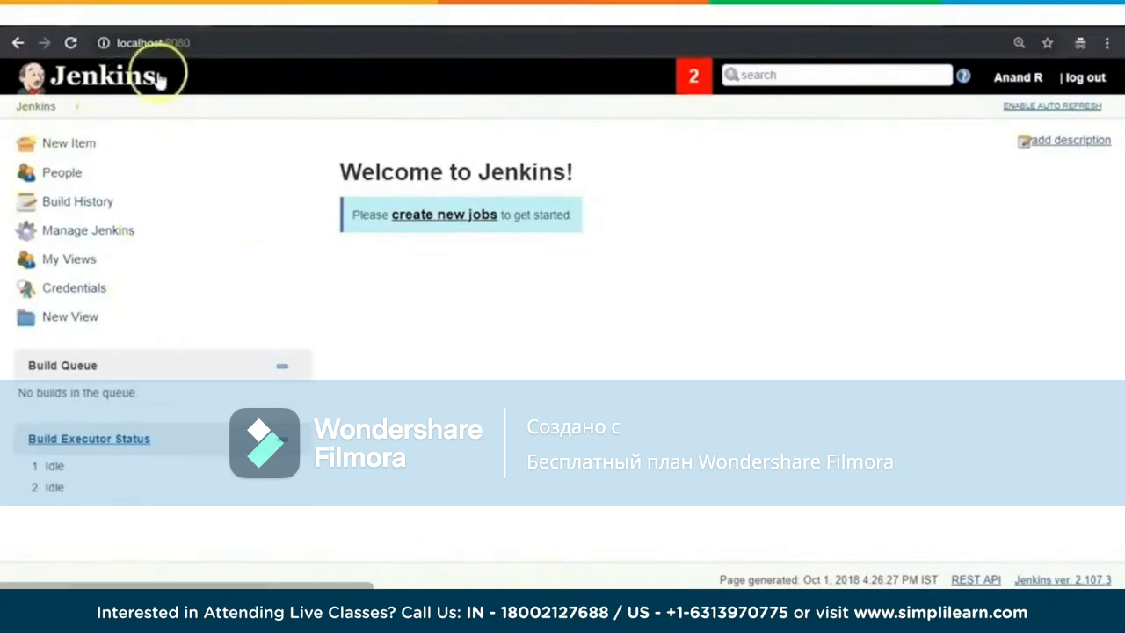
Step: Look through the Manage Jenkins options and open Configure System
{"action": "left_click", "coordinate": [109, 227]}
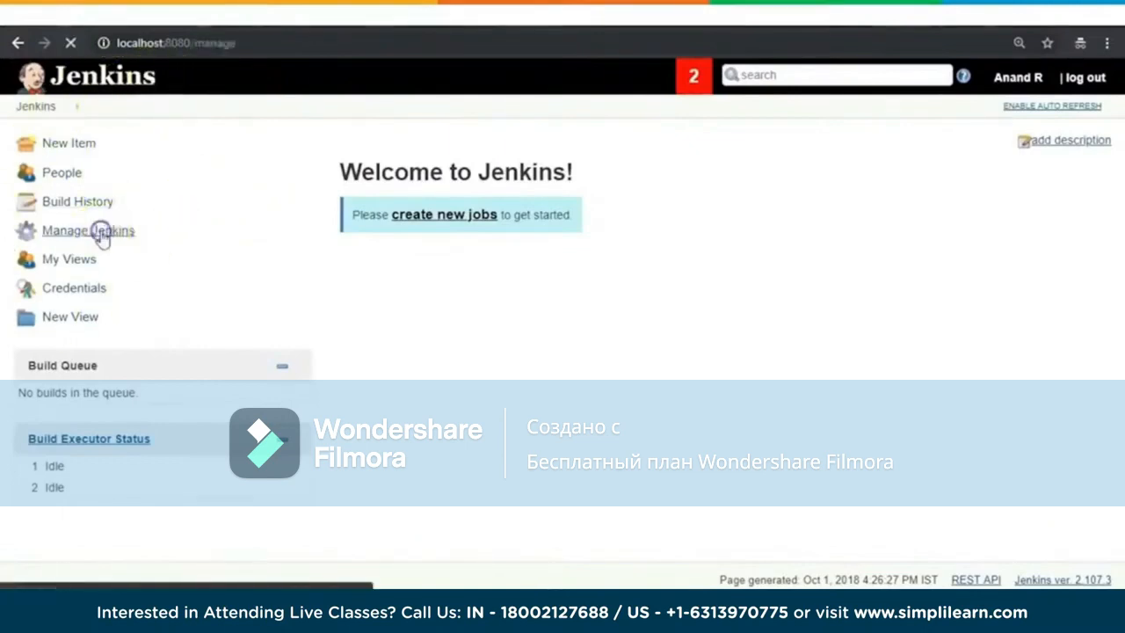
{"action": "scroll", "coordinate": [853, 334], "scroll_direction": "down", "scroll_amount": 1}
{"action": "scroll", "coordinate": [860, 341], "scroll_direction": "down", "scroll_amount": 3}
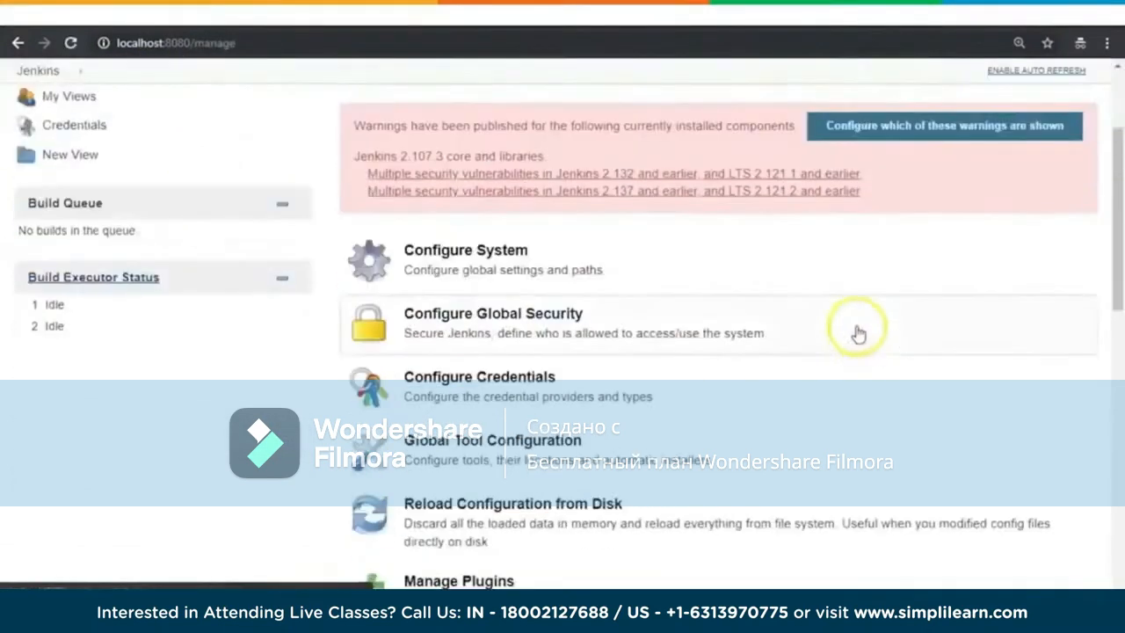
{"action": "scroll", "coordinate": [858, 334], "scroll_direction": "up", "scroll_amount": 2}
{"action": "scroll", "coordinate": [859, 334], "scroll_direction": "down", "scroll_amount": 5}
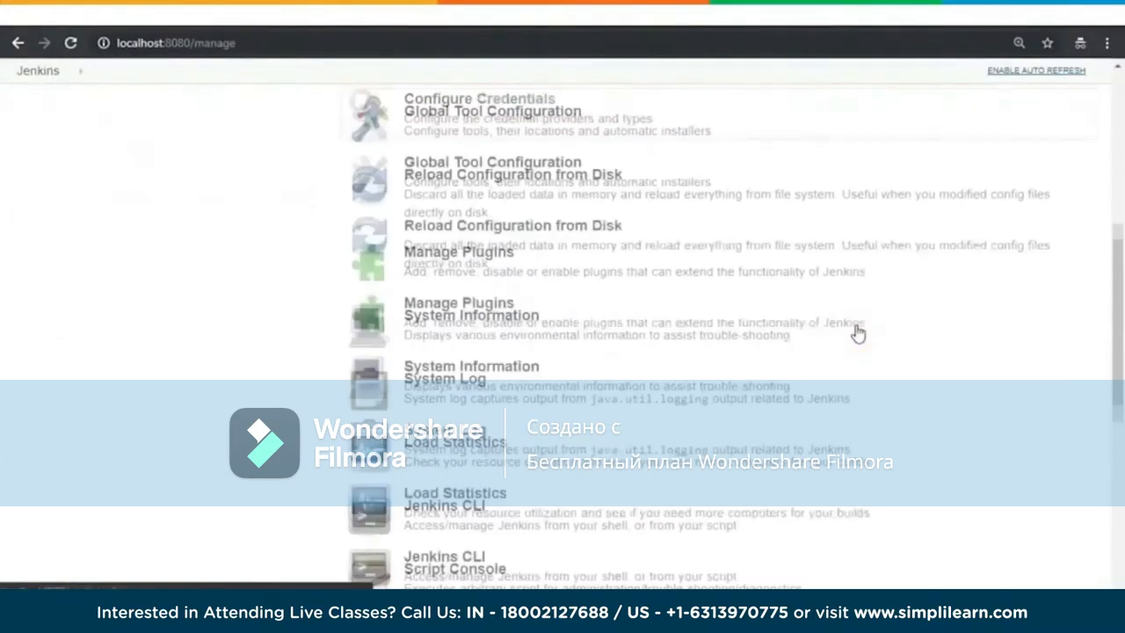
{"action": "scroll", "coordinate": [965, 312], "scroll_direction": "up", "scroll_amount": 10}
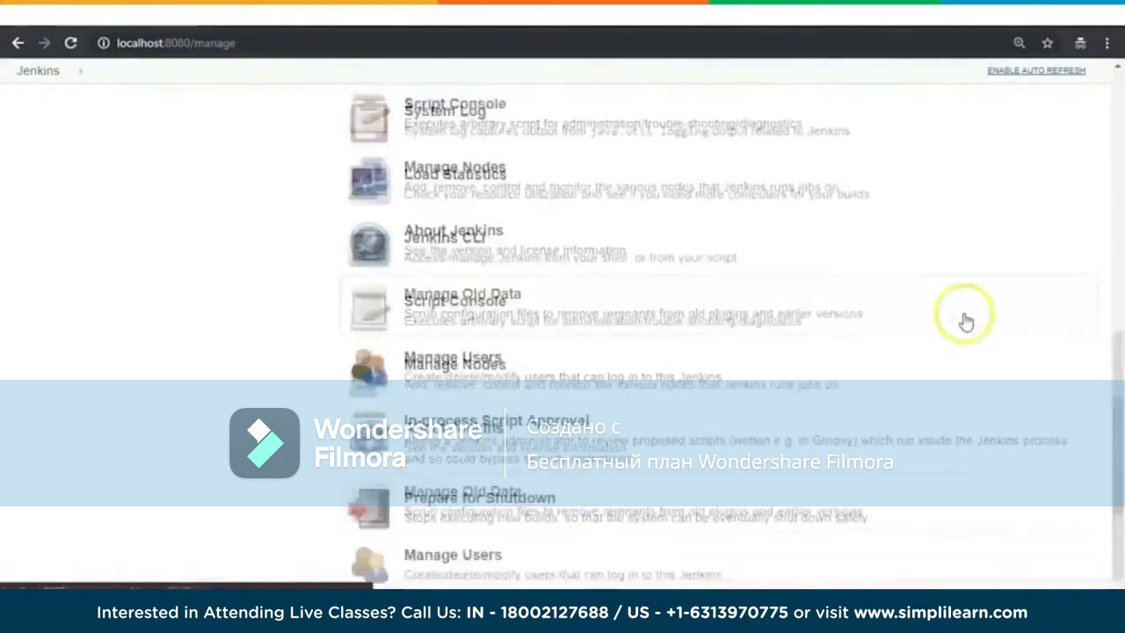
{"action": "scroll", "coordinate": [958, 398], "scroll_direction": "down", "scroll_amount": 2}
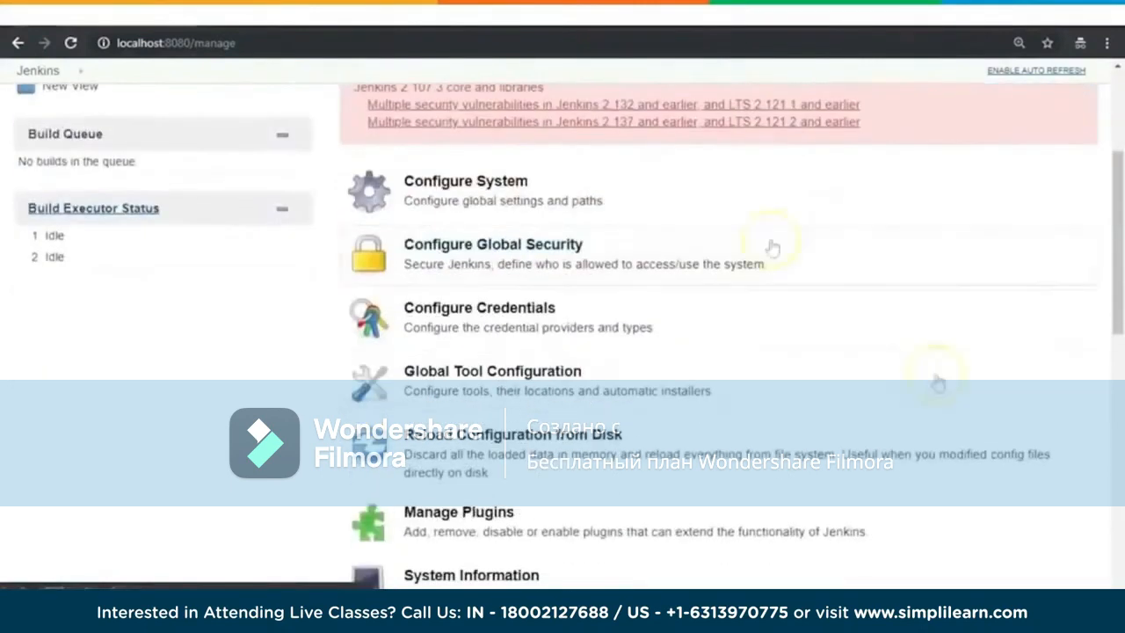
{"action": "left_click", "coordinate": [519, 208]}
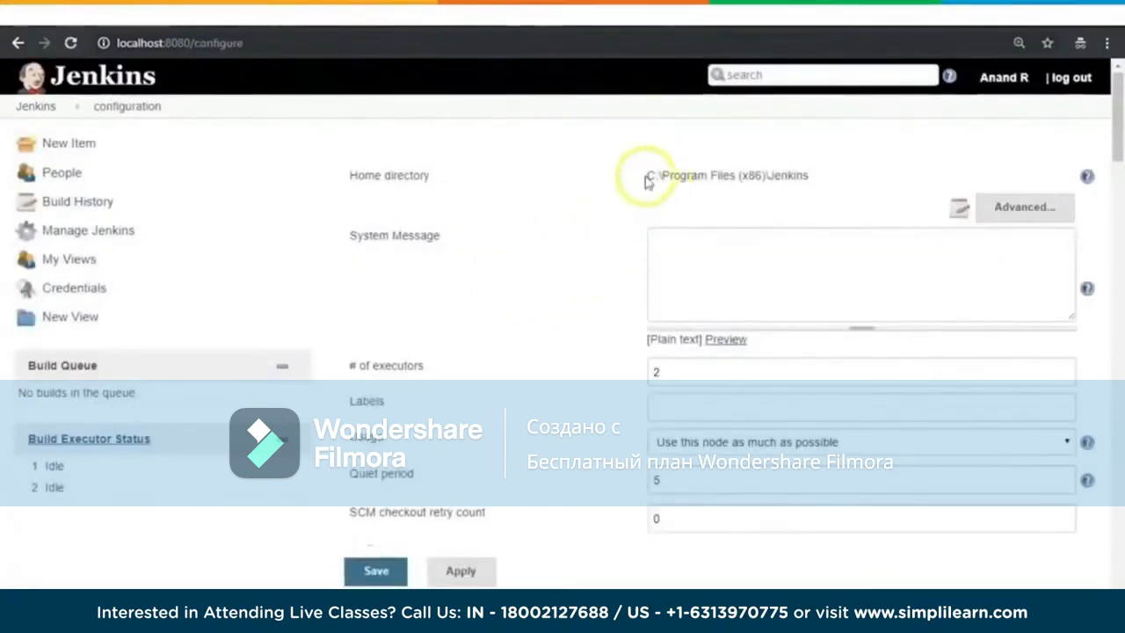
Step: Examine the home directory, system message and number of executors in the system configuration
{"action": "left_click_drag", "start_coordinate": [648, 171], "coordinate": [829, 183]}
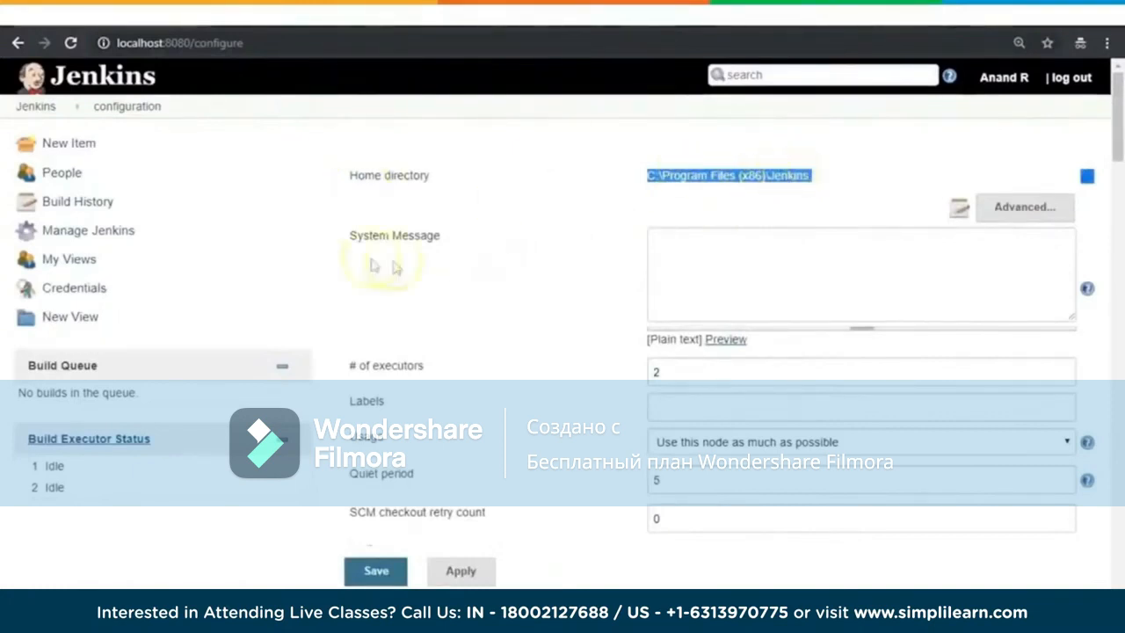
{"action": "left_click_drag", "start_coordinate": [350, 242], "coordinate": [474, 241]}
{"action": "left_click", "coordinate": [703, 251]}
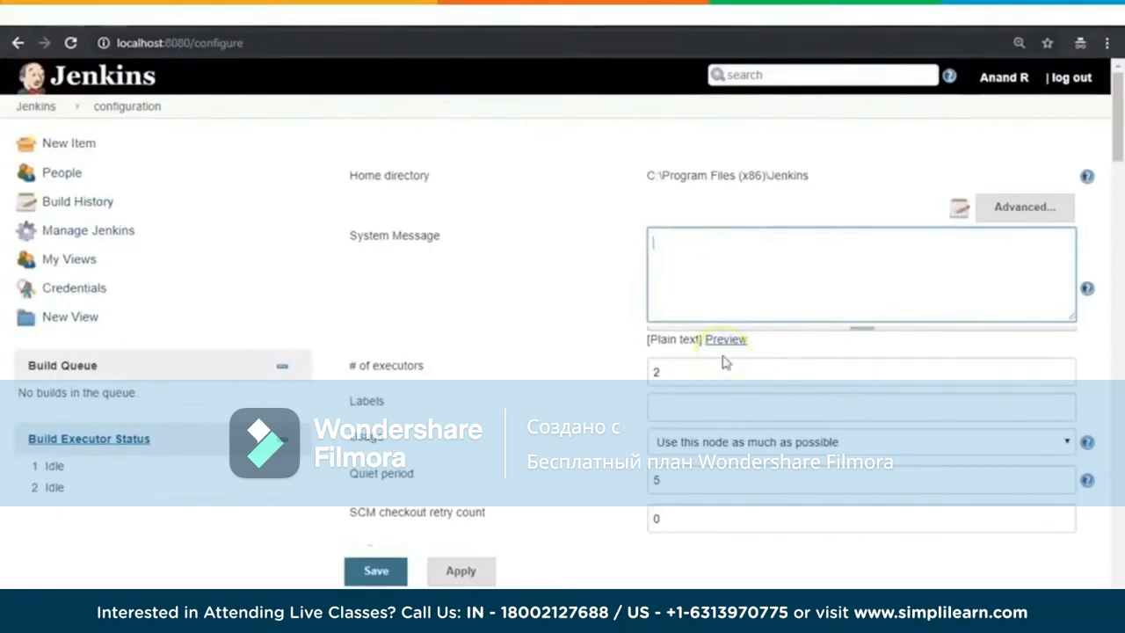
{"action": "left_click_drag", "start_coordinate": [694, 369], "coordinate": [528, 369]}
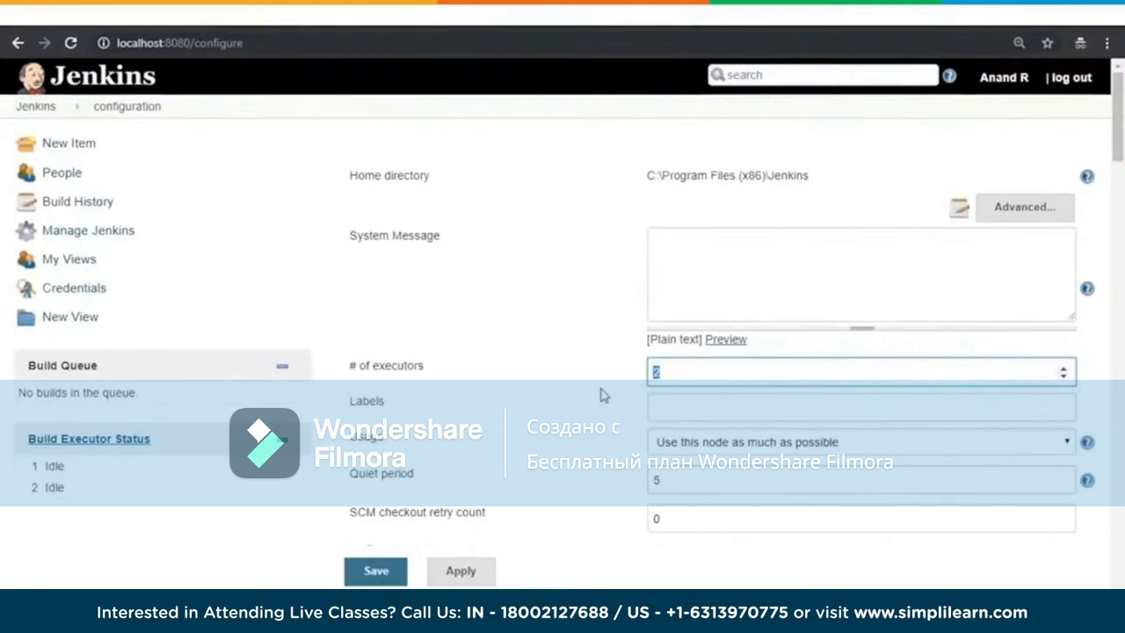
{"action": "left_click", "coordinate": [603, 309]}
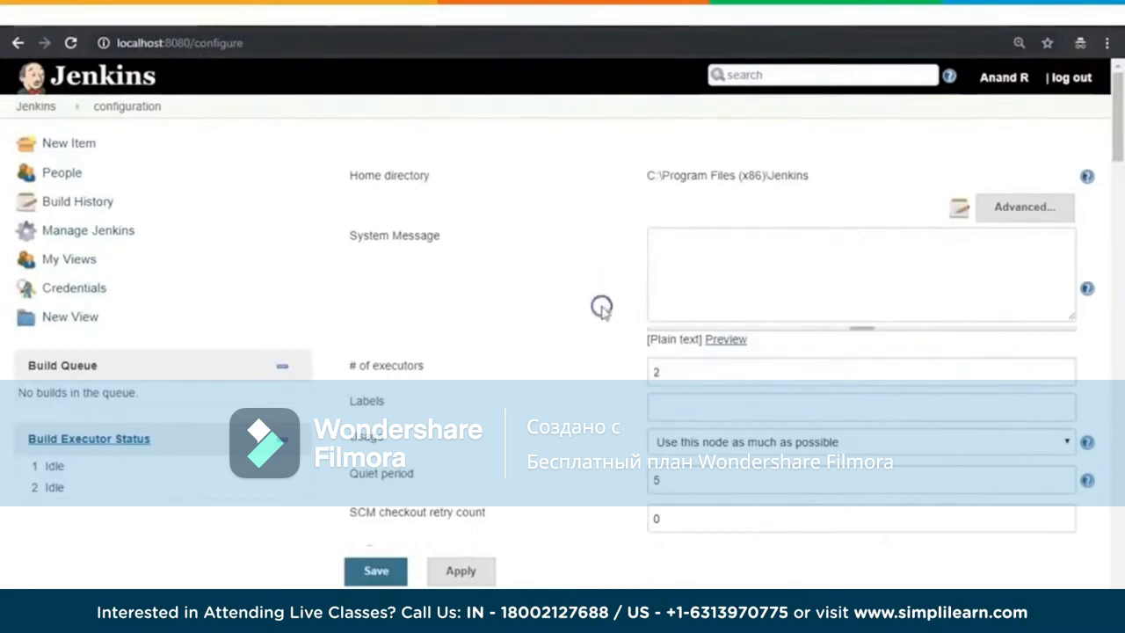
{"action": "left_click", "coordinate": [669, 371]}
{"action": "left_click_drag", "start_coordinate": [670, 371], "coordinate": [633, 382]}
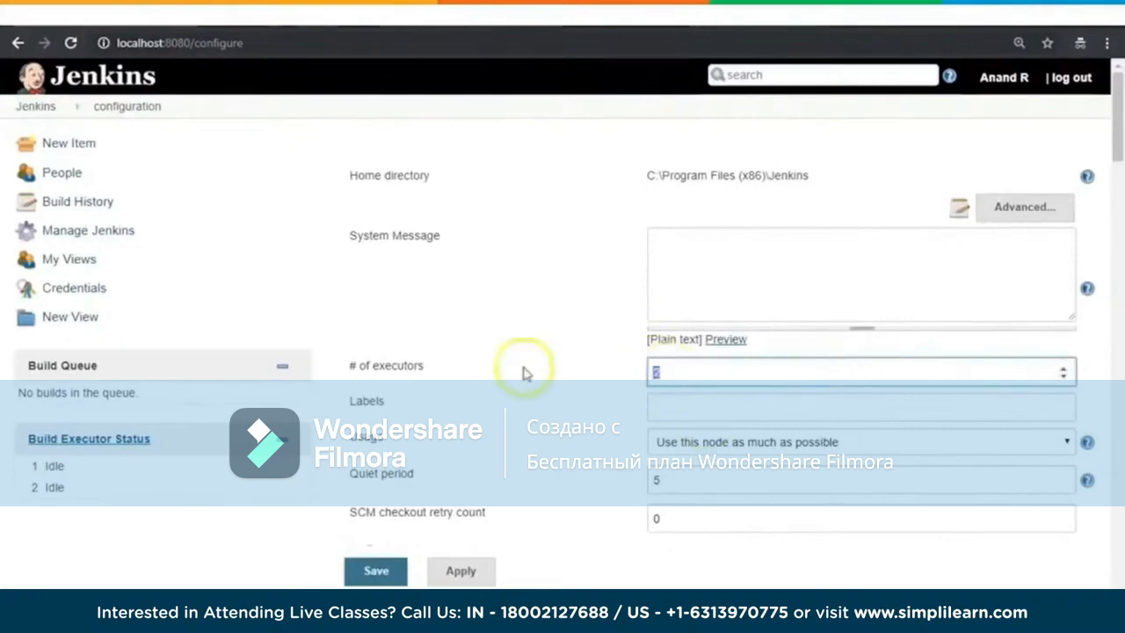
Step: Check the choices for the node's Usage setting, keeping "Use this node as much as possible"
{"action": "scroll", "coordinate": [523, 373], "scroll_direction": "down", "scroll_amount": 1}
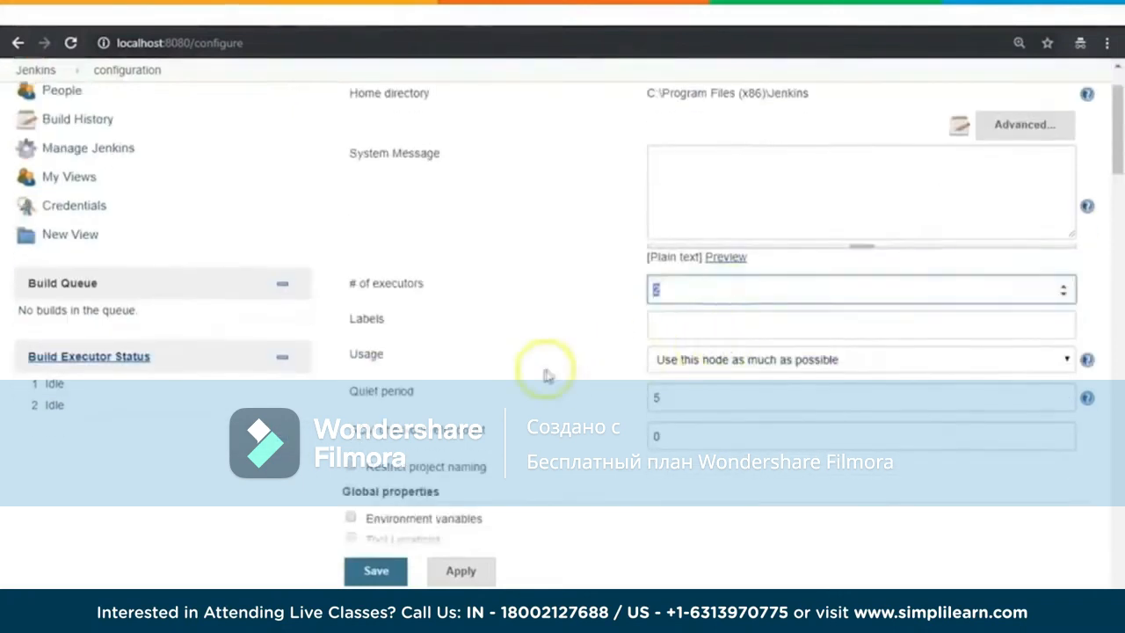
{"action": "scroll", "coordinate": [541, 376], "scroll_direction": "down", "scroll_amount": 1}
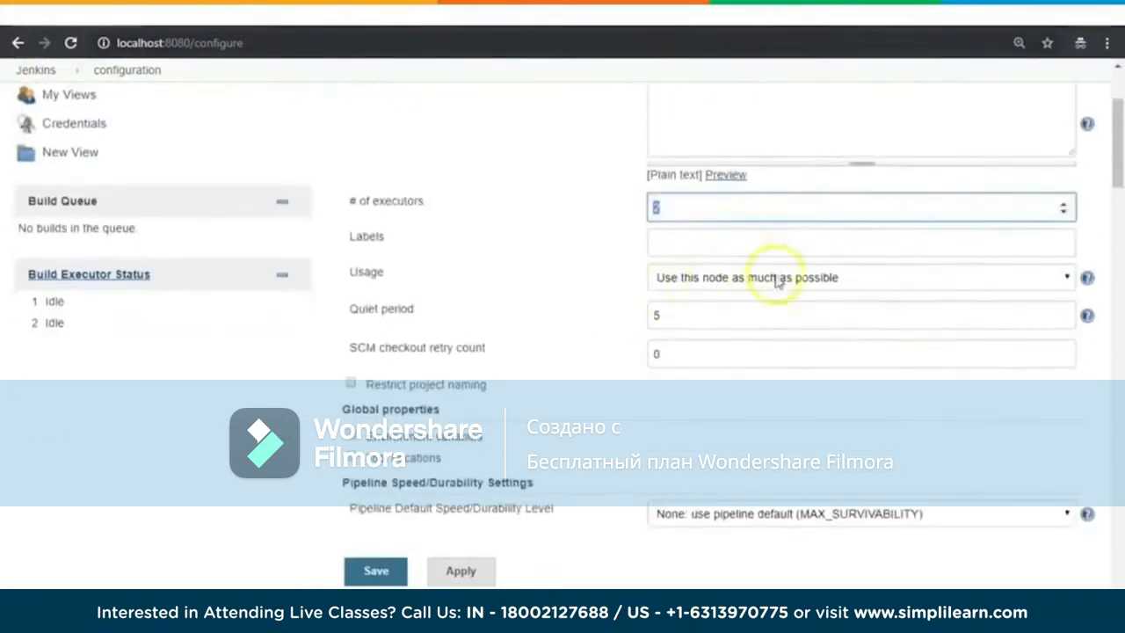
{"action": "left_click", "coordinate": [775, 276]}
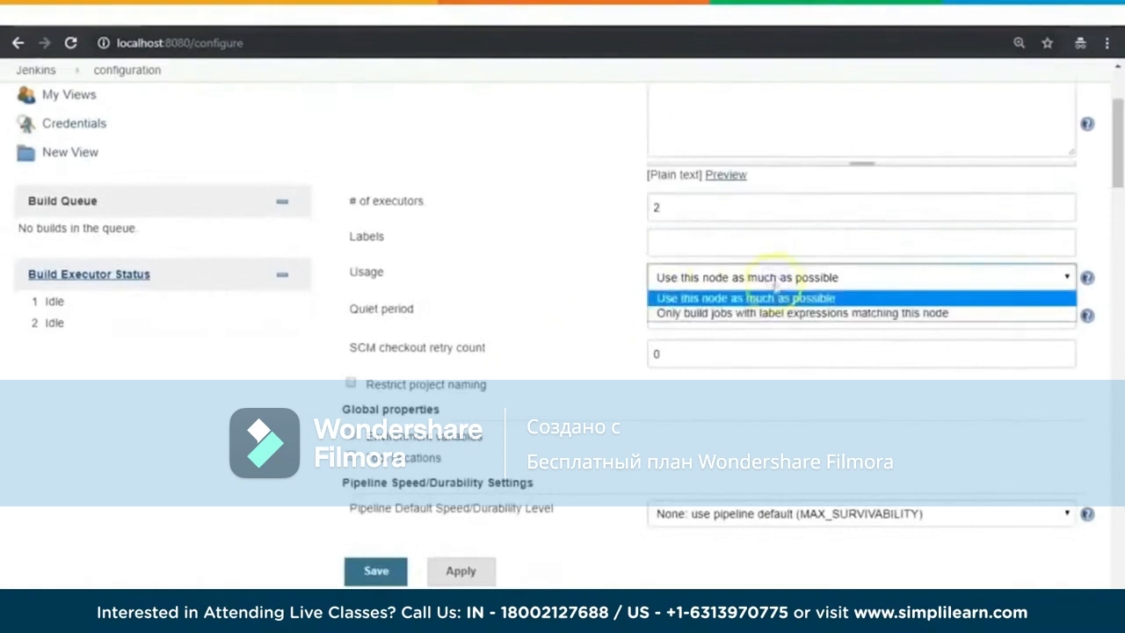
{"action": "left_click", "coordinate": [766, 298]}
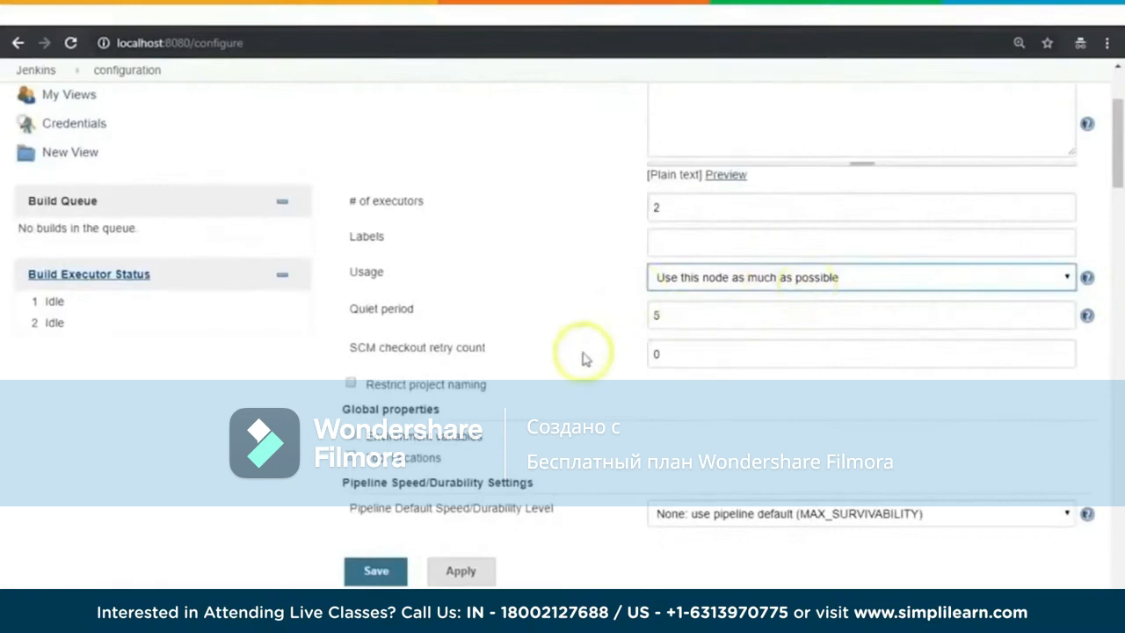
Step: Read the help descriptions of the Usage and Quiet period settings
{"action": "scroll", "coordinate": [584, 357], "scroll_direction": "down", "scroll_amount": 1}
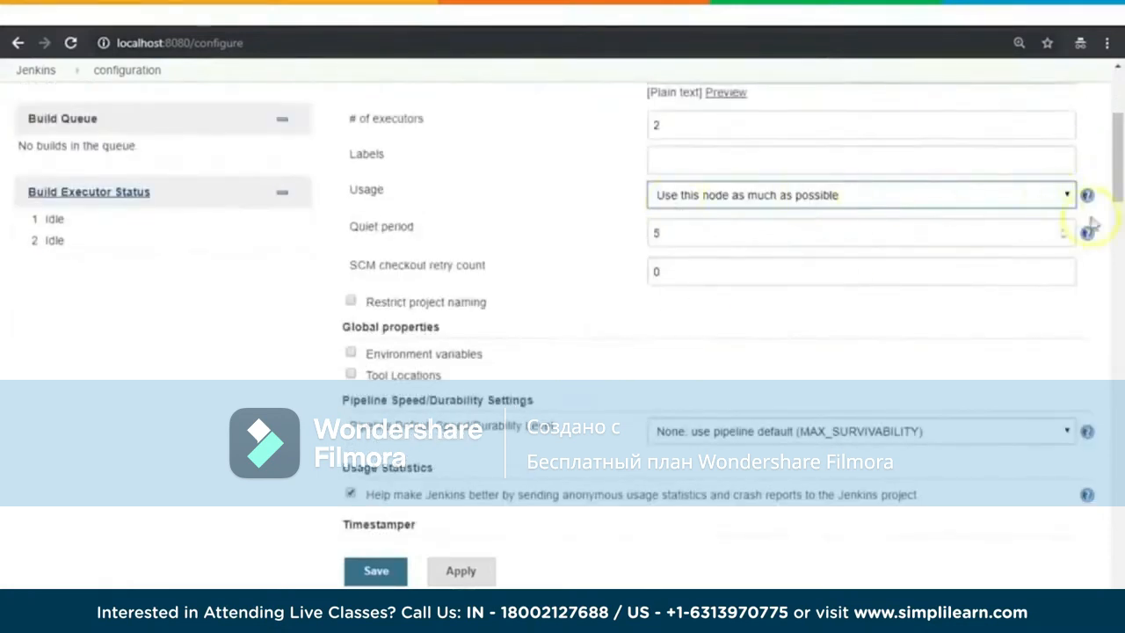
{"action": "scroll", "coordinate": [1047, 294], "scroll_direction": "up", "scroll_amount": 2}
{"action": "left_click", "coordinate": [1087, 359]}
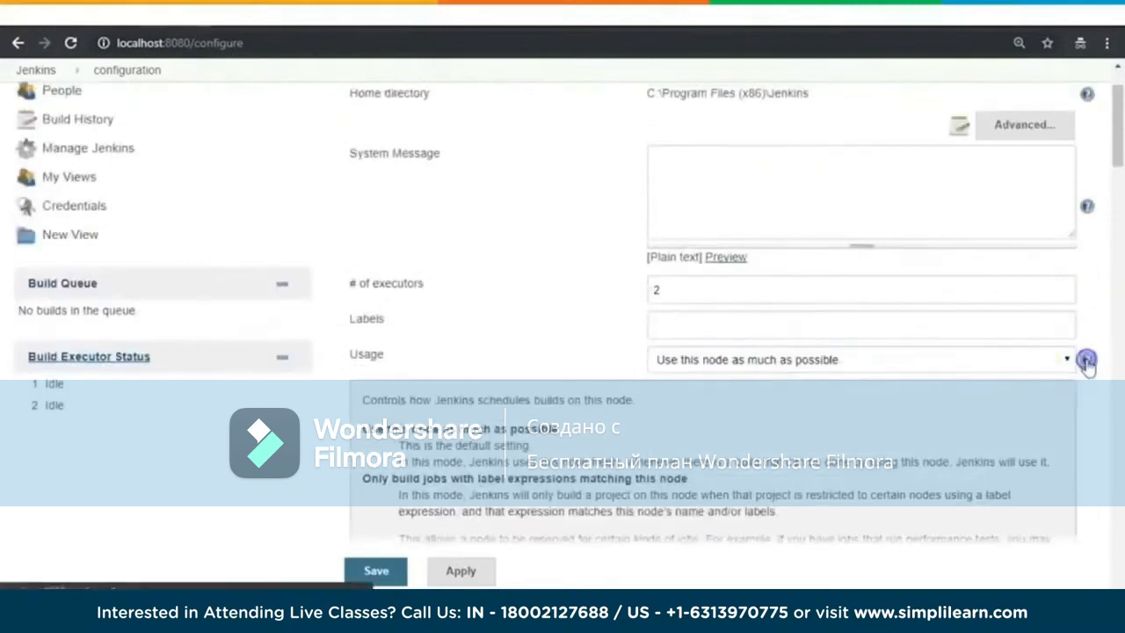
{"action": "scroll", "coordinate": [659, 332], "scroll_direction": "down", "scroll_amount": 2}
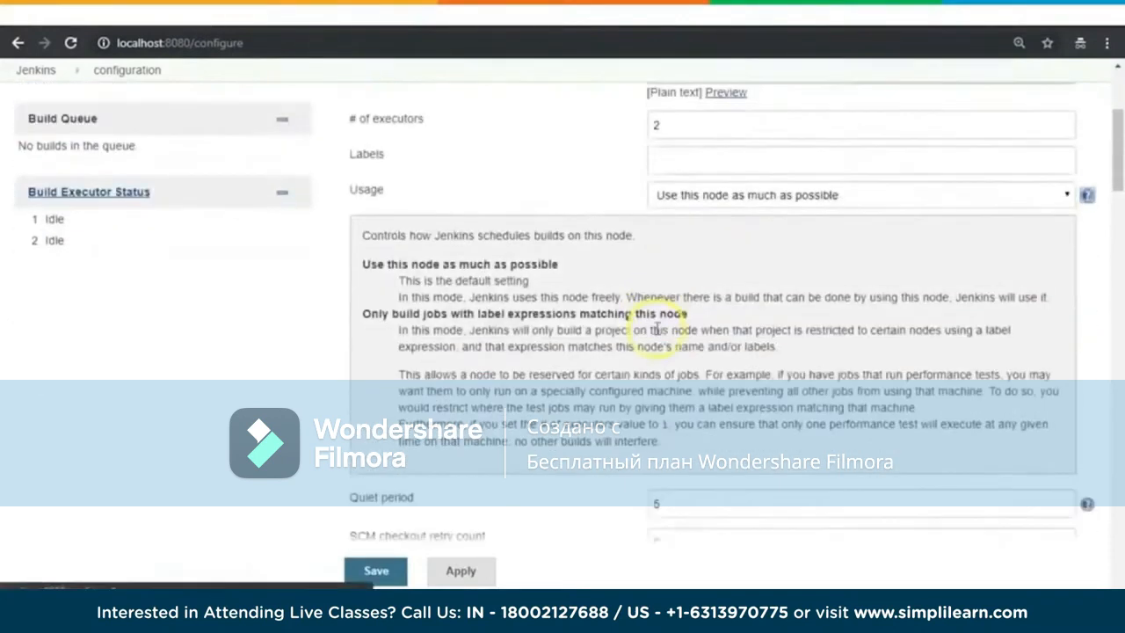
{"action": "left_click", "coordinate": [1088, 196]}
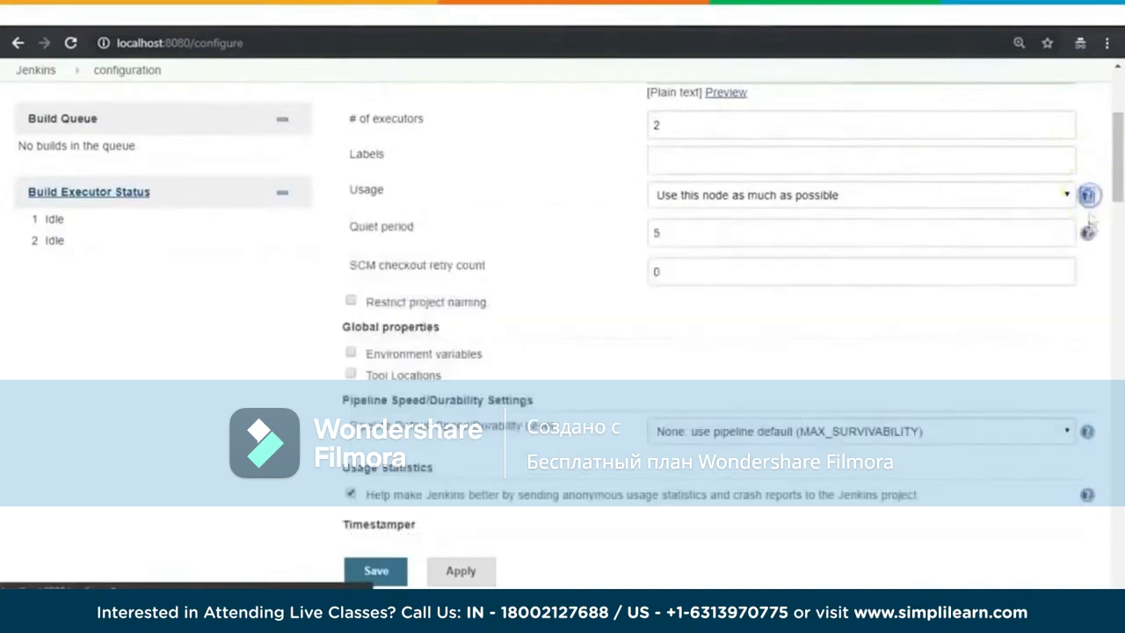
{"action": "left_click", "coordinate": [1088, 233]}
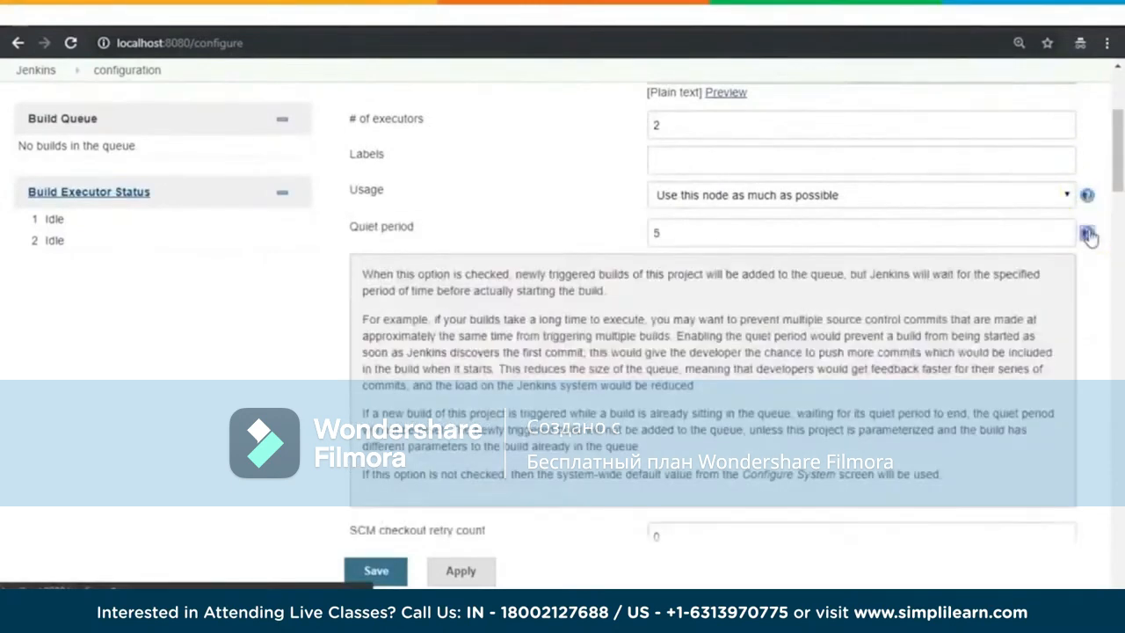
{"action": "left_click", "coordinate": [1088, 233]}
Step: Look through the remaining system configuration sections, from the global properties down to E-mail Notification
{"action": "scroll", "coordinate": [778, 387], "scroll_direction": "down", "scroll_amount": 2}
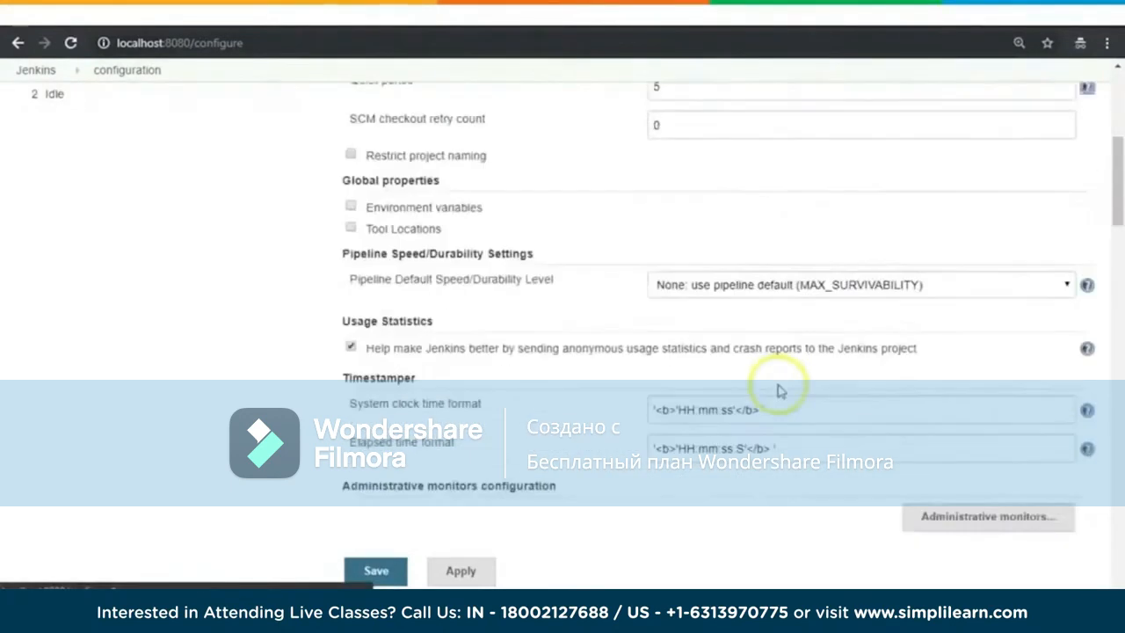
{"action": "scroll", "coordinate": [798, 360], "scroll_direction": "down", "scroll_amount": 4}
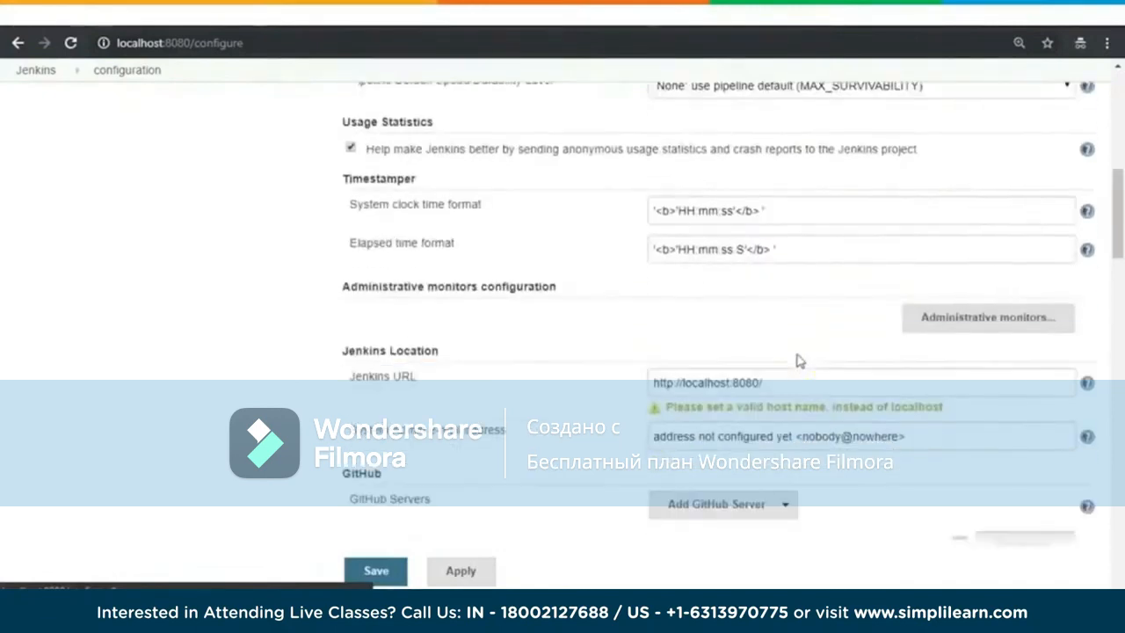
{"action": "scroll", "coordinate": [809, 369], "scroll_direction": "down", "scroll_amount": 4}
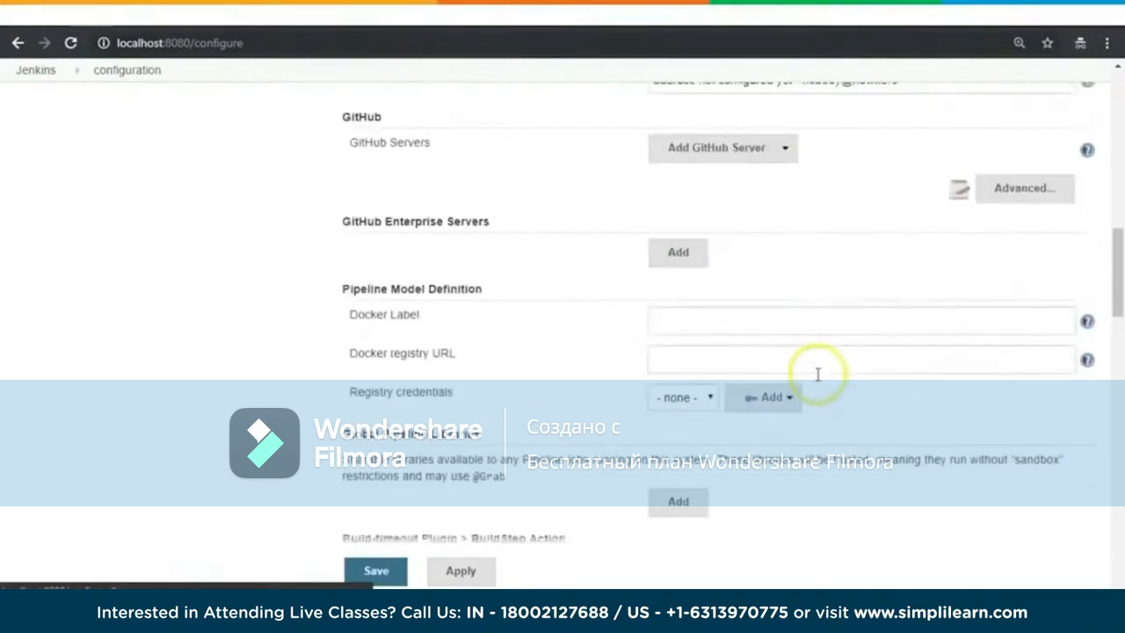
{"action": "scroll", "coordinate": [817, 382], "scroll_direction": "down", "scroll_amount": 3}
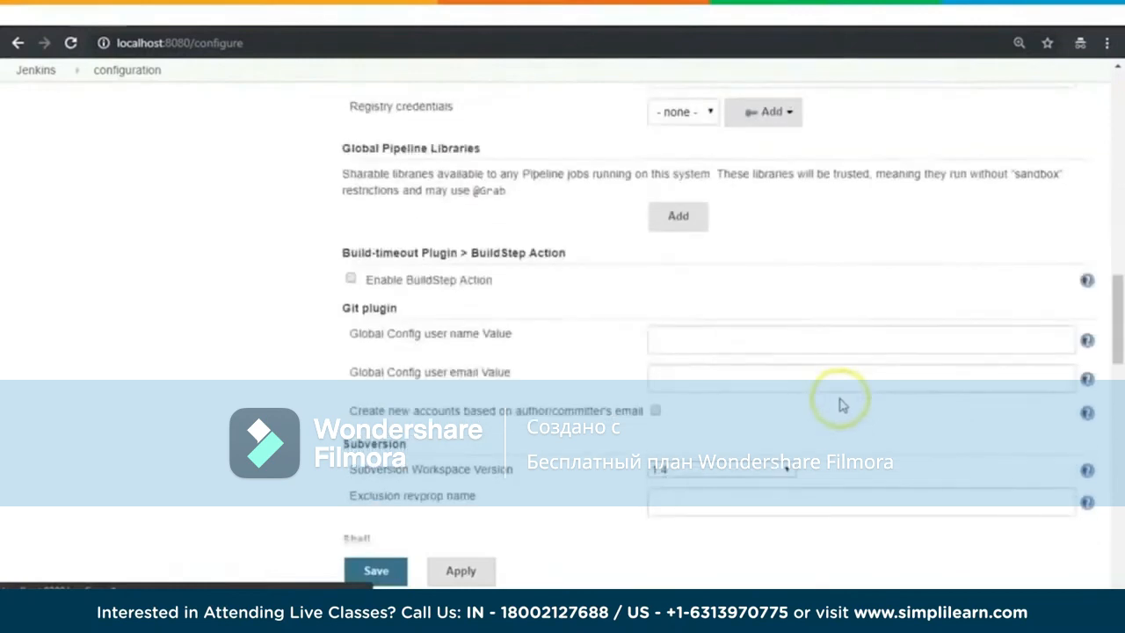
{"action": "scroll", "coordinate": [840, 406], "scroll_direction": "down", "scroll_amount": 4}
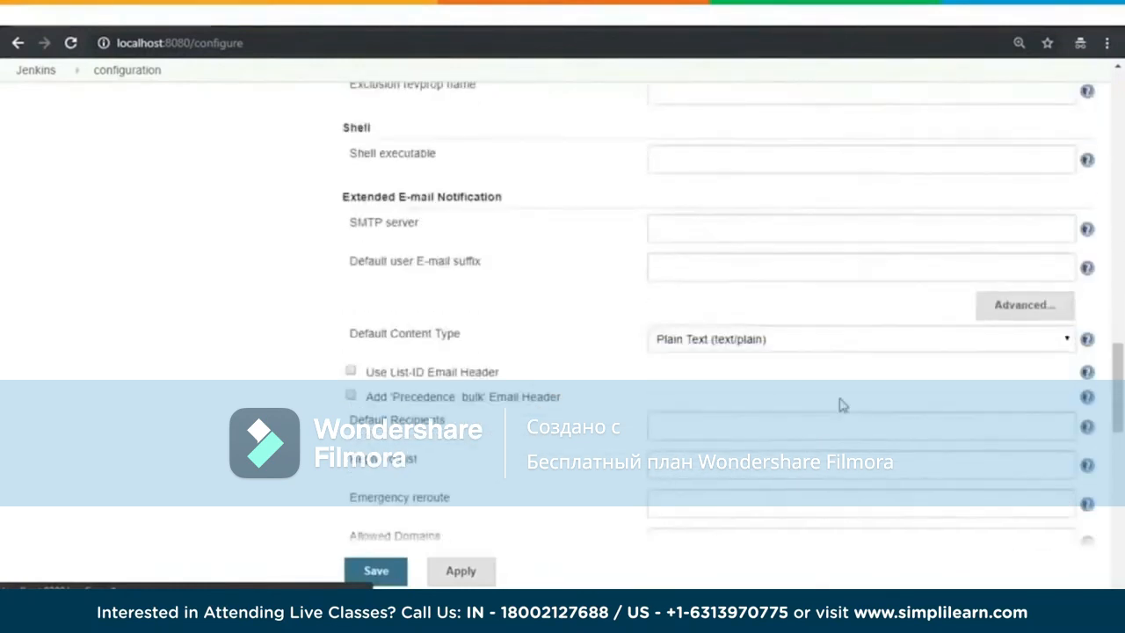
{"action": "scroll", "coordinate": [840, 406], "scroll_direction": "down", "scroll_amount": 6}
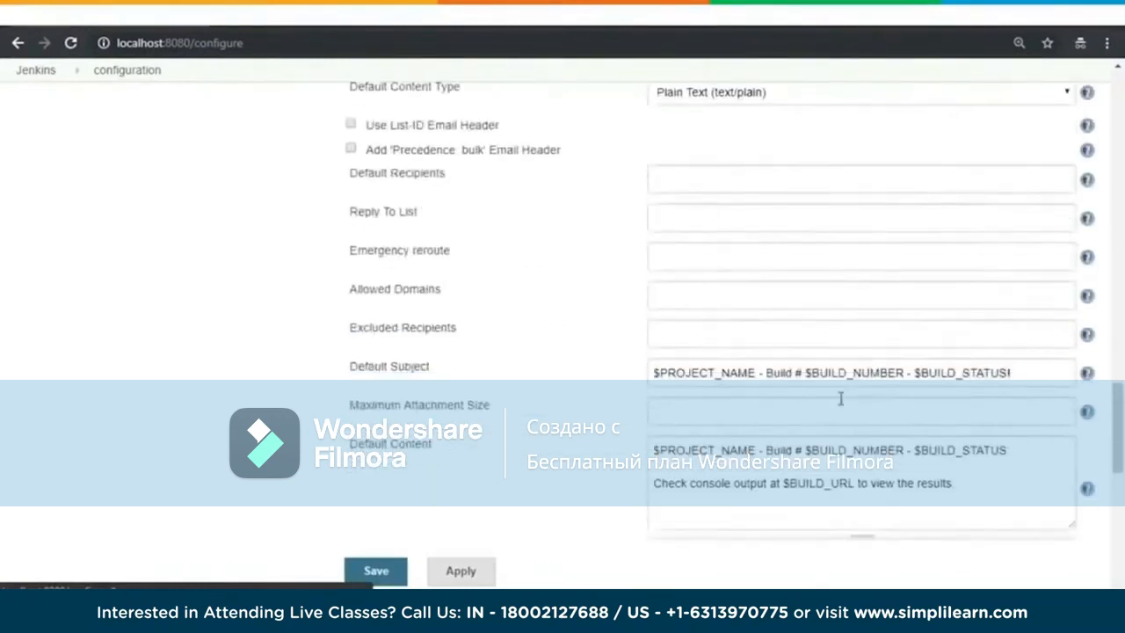
{"action": "scroll", "coordinate": [841, 399], "scroll_direction": "down", "scroll_amount": 10}
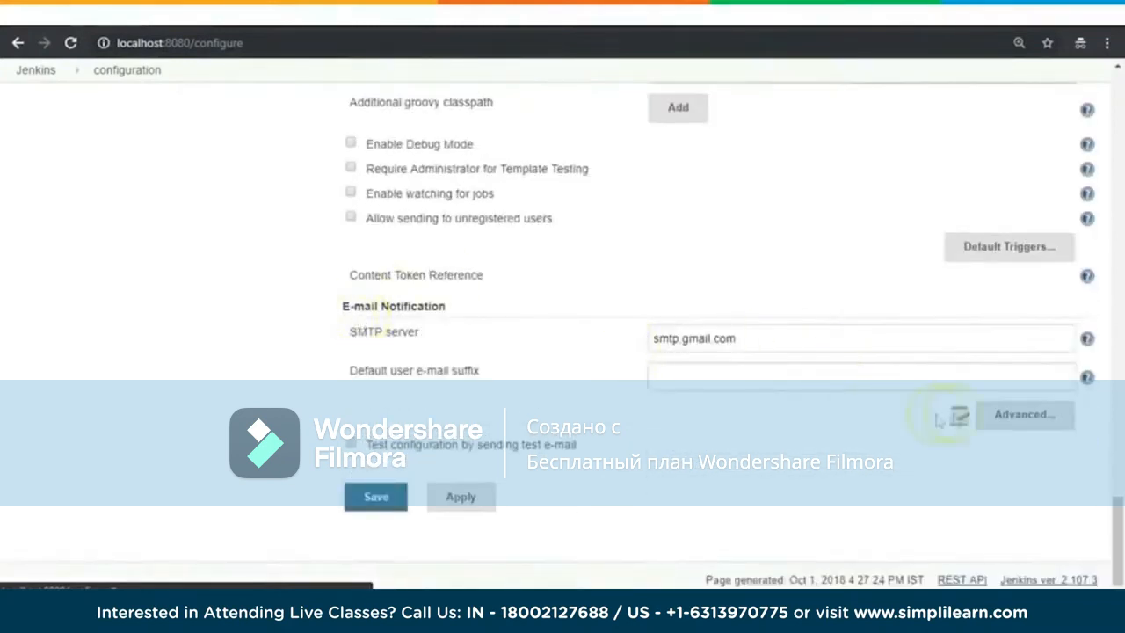
Step: Expand the advanced E-mail Notification settings and examine the SMTP server, authentication, SSL and port values
{"action": "left_click", "coordinate": [1011, 418]}
{"action": "scroll", "coordinate": [774, 259], "scroll_direction": "down", "scroll_amount": 1}
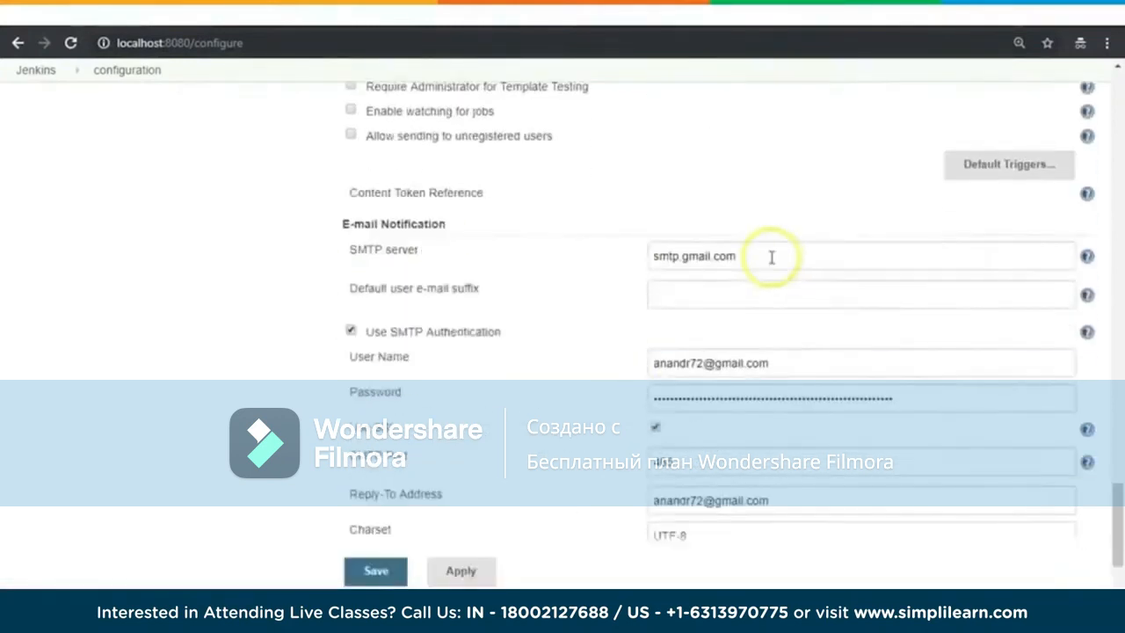
{"action": "scroll", "coordinate": [767, 261], "scroll_direction": "down", "scroll_amount": 1}
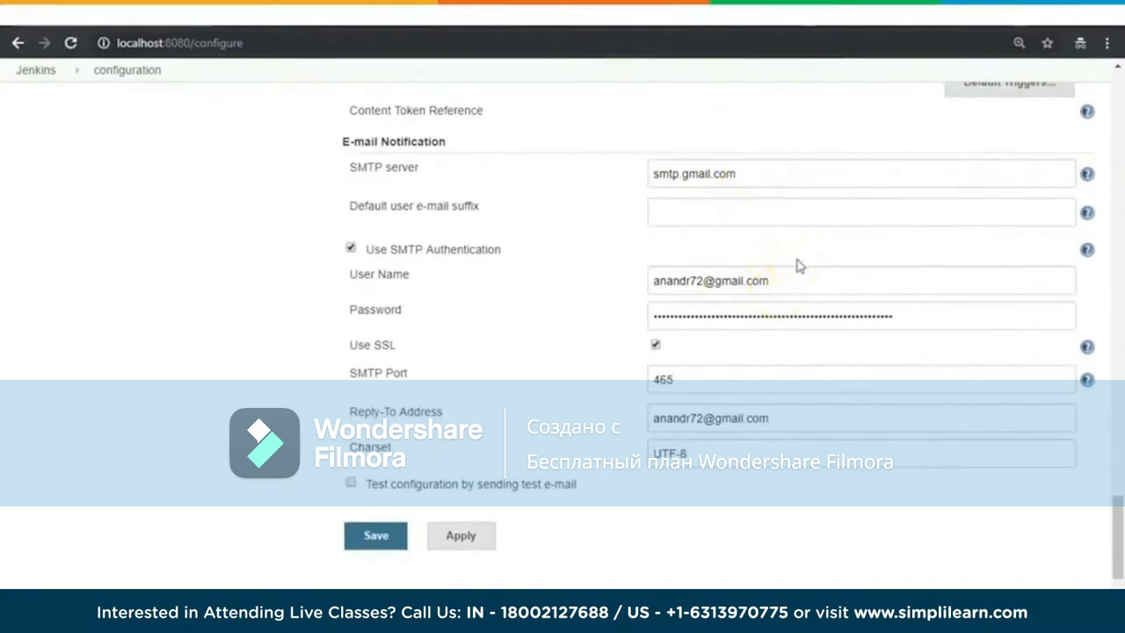
{"action": "left_click", "coordinate": [818, 209]}
{"action": "left_click", "coordinate": [744, 173]}
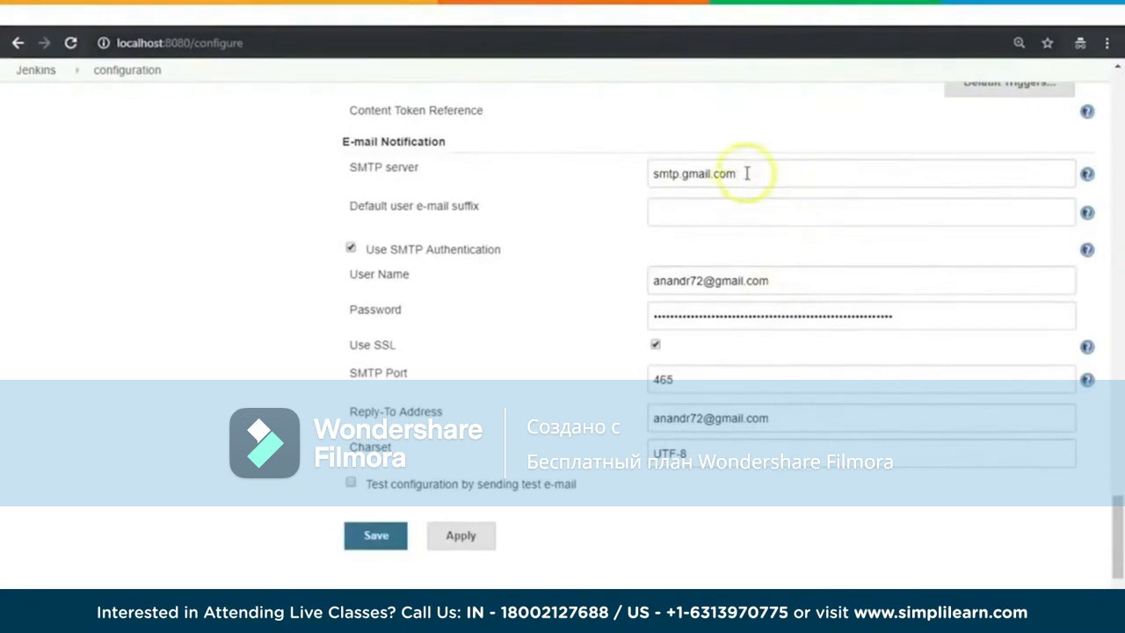
{"action": "left_click_drag", "start_coordinate": [746, 172], "coordinate": [577, 197]}
{"action": "left_click", "coordinate": [430, 176]}
{"action": "left_click", "coordinate": [738, 180]}
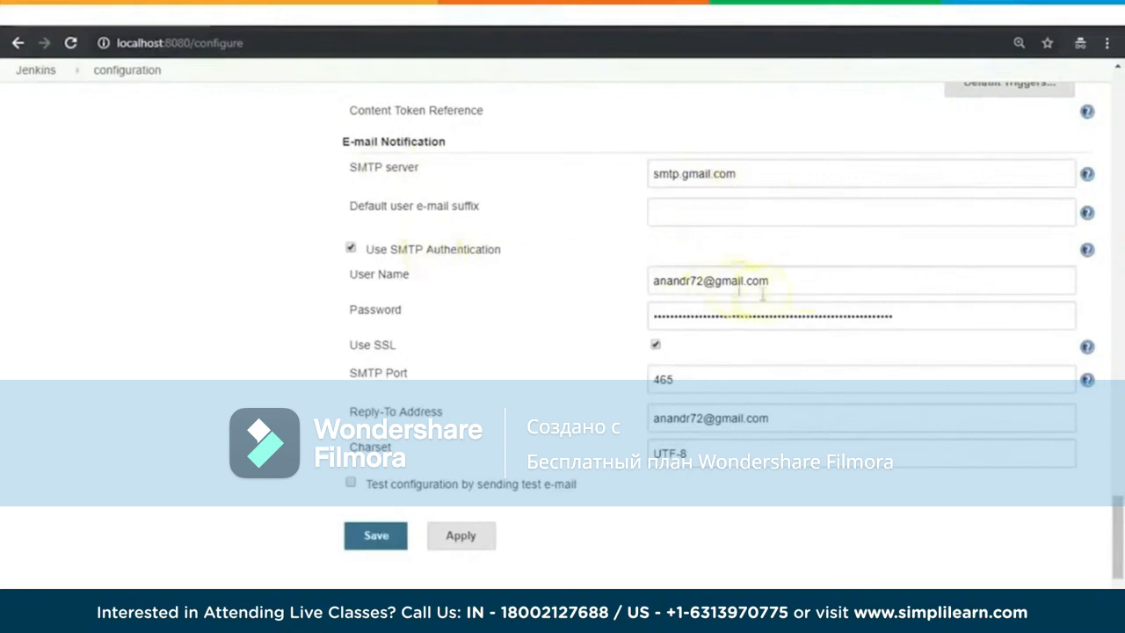
{"action": "double_click", "coordinate": [664, 380]}
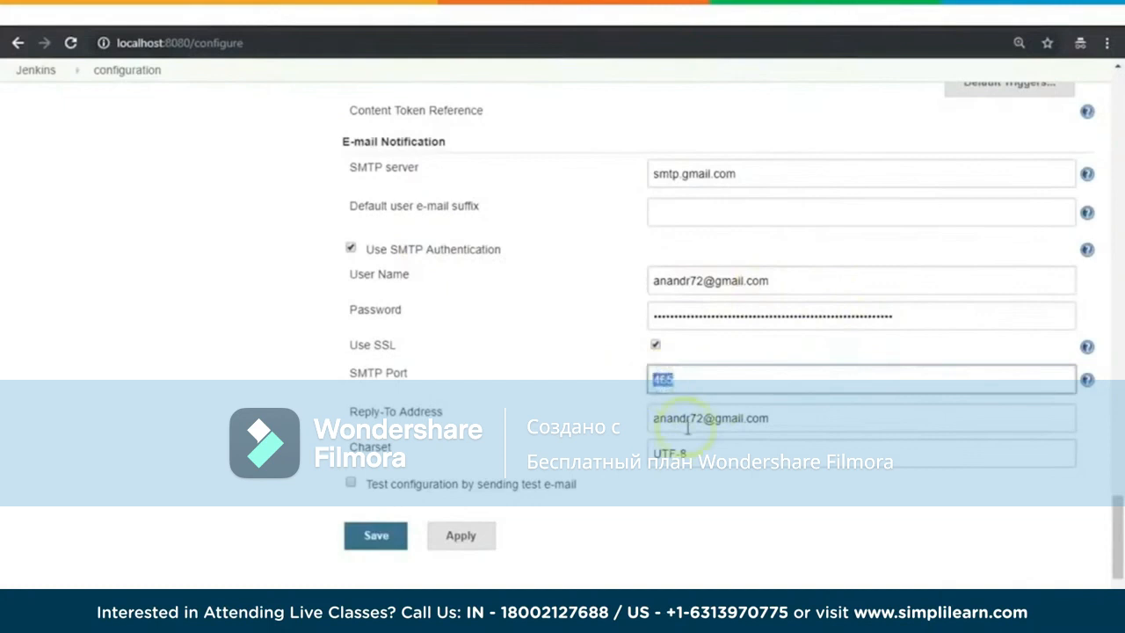
{"action": "scroll", "coordinate": [820, 482], "scroll_direction": "down", "scroll_amount": 1}
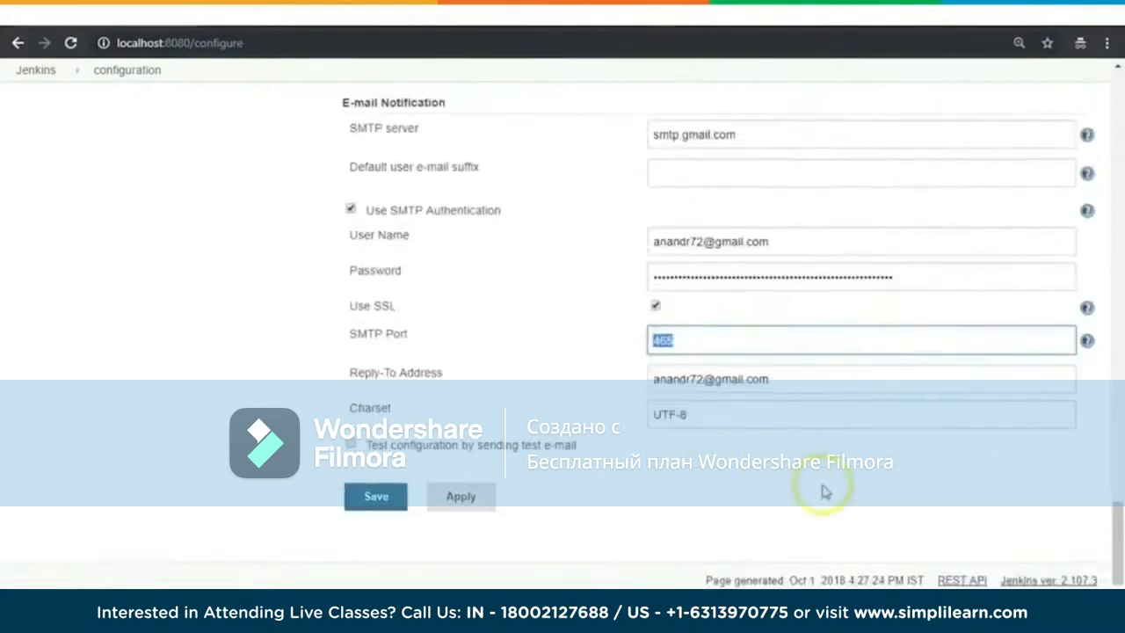
Step: Enable testing the configuration by test e-mail, fill in the recipient's e-mail address and send the test message
{"action": "left_click", "coordinate": [353, 445]}
{"action": "scroll", "coordinate": [580, 431], "scroll_direction": "down", "scroll_amount": 2}
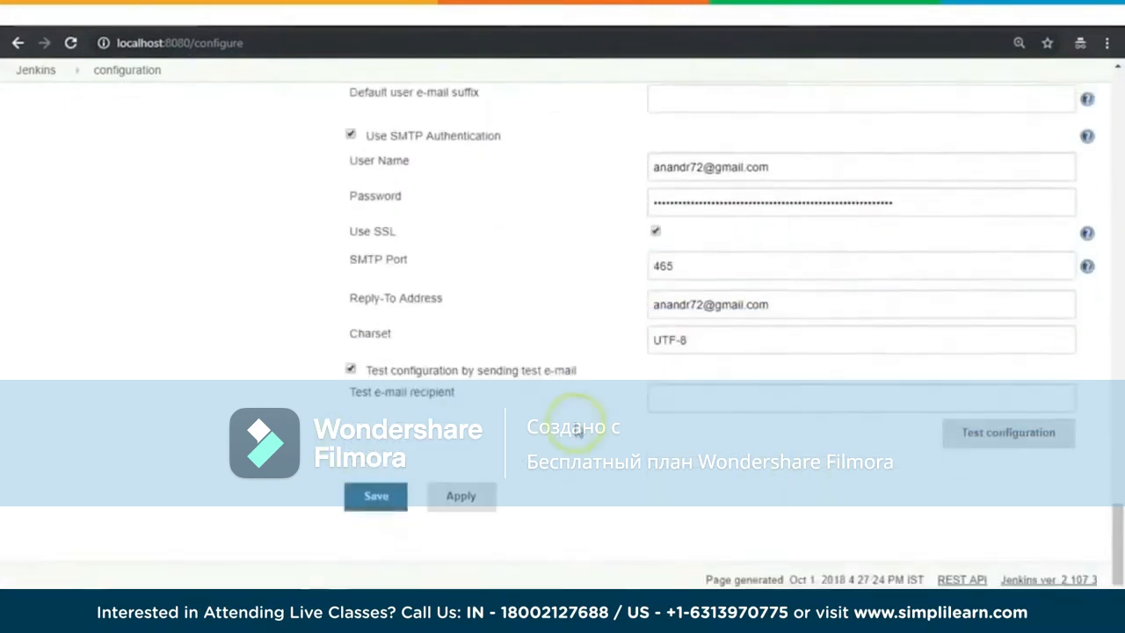
{"action": "left_click", "coordinate": [675, 406]}
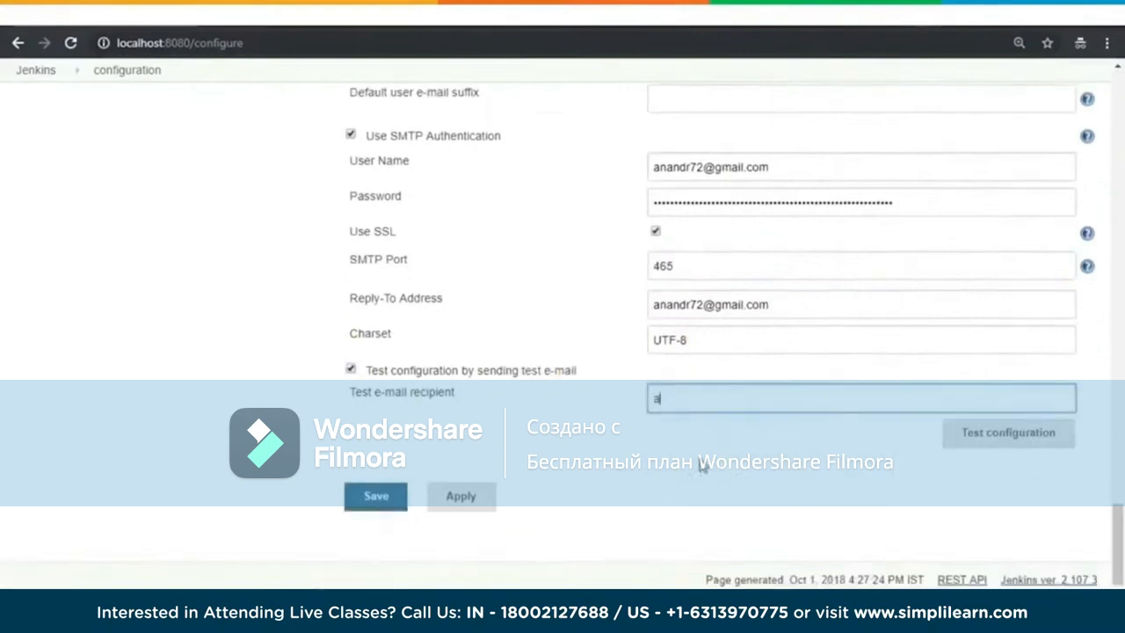
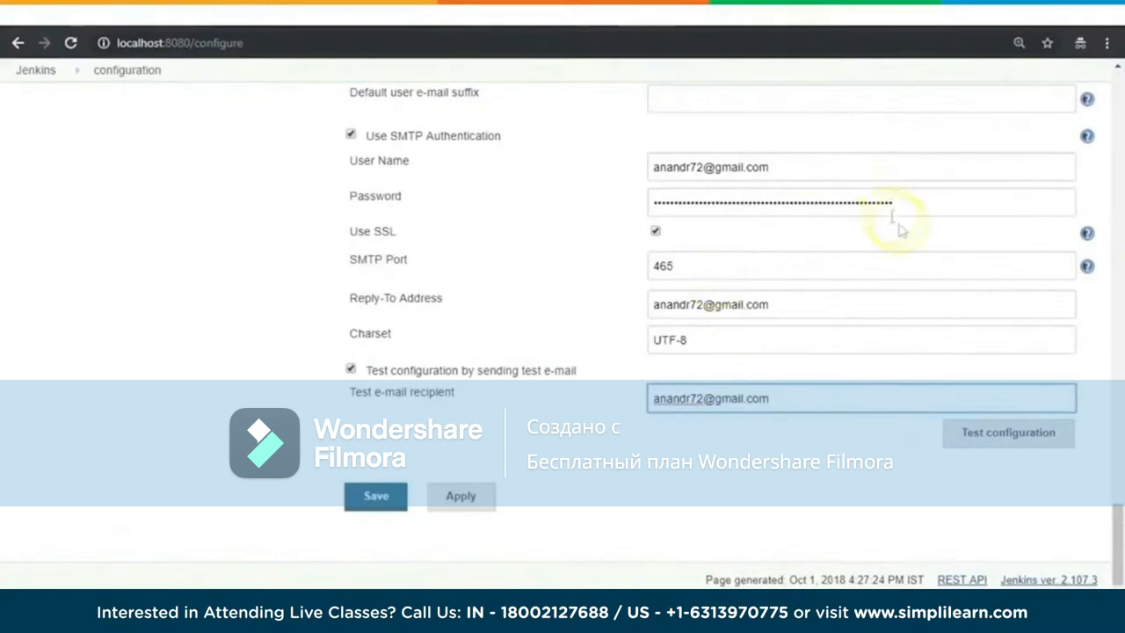
{"action": "scroll", "coordinate": [904, 233], "scroll_direction": "up", "scroll_amount": 1}
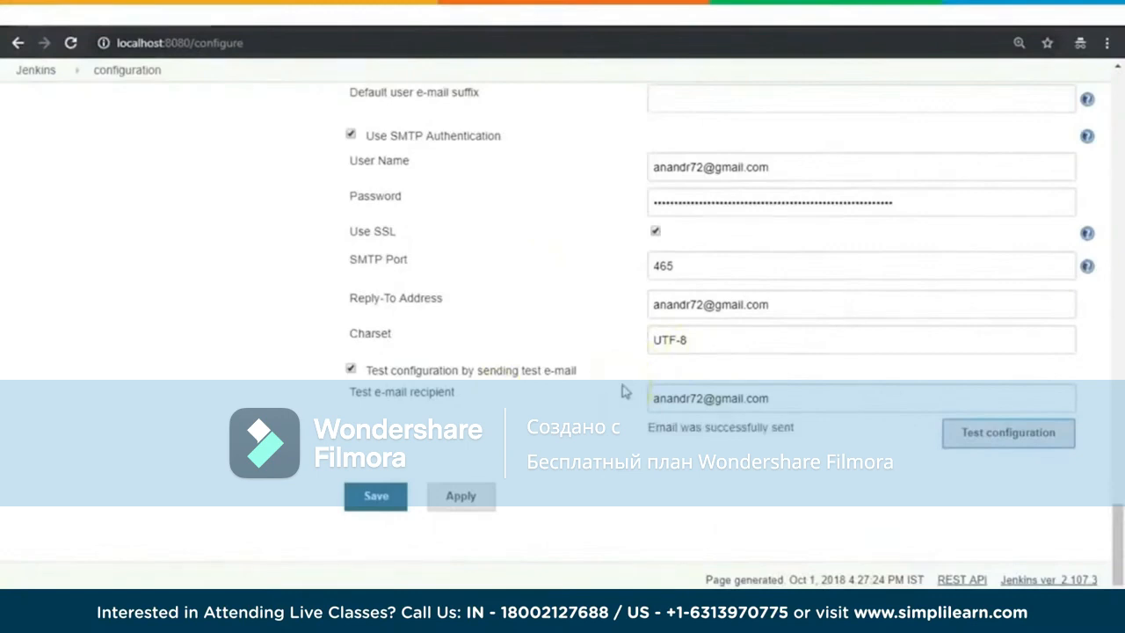
Step: Review the E-mail Notification settings once more and save the system configuration
{"action": "scroll", "coordinate": [622, 390], "scroll_direction": "up", "scroll_amount": 8}
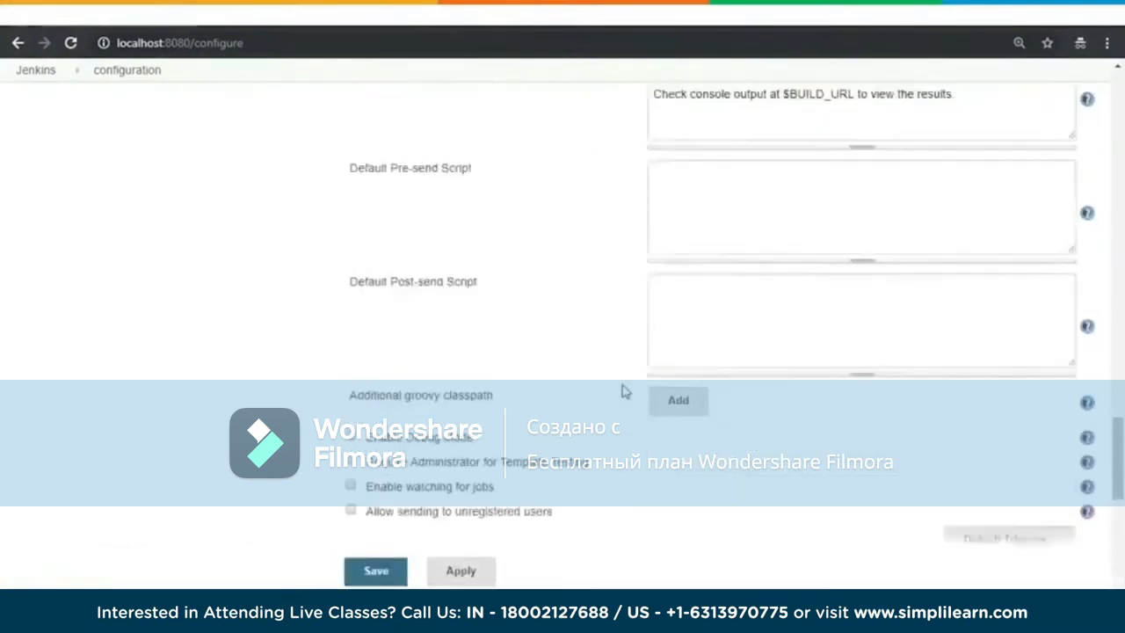
{"action": "scroll", "coordinate": [622, 390], "scroll_direction": "down", "scroll_amount": 10}
{"action": "scroll", "coordinate": [622, 391], "scroll_direction": "up", "scroll_amount": 3}
{"action": "left_click", "coordinate": [747, 204]}
{"action": "scroll", "coordinate": [568, 308], "scroll_direction": "down", "scroll_amount": 2}
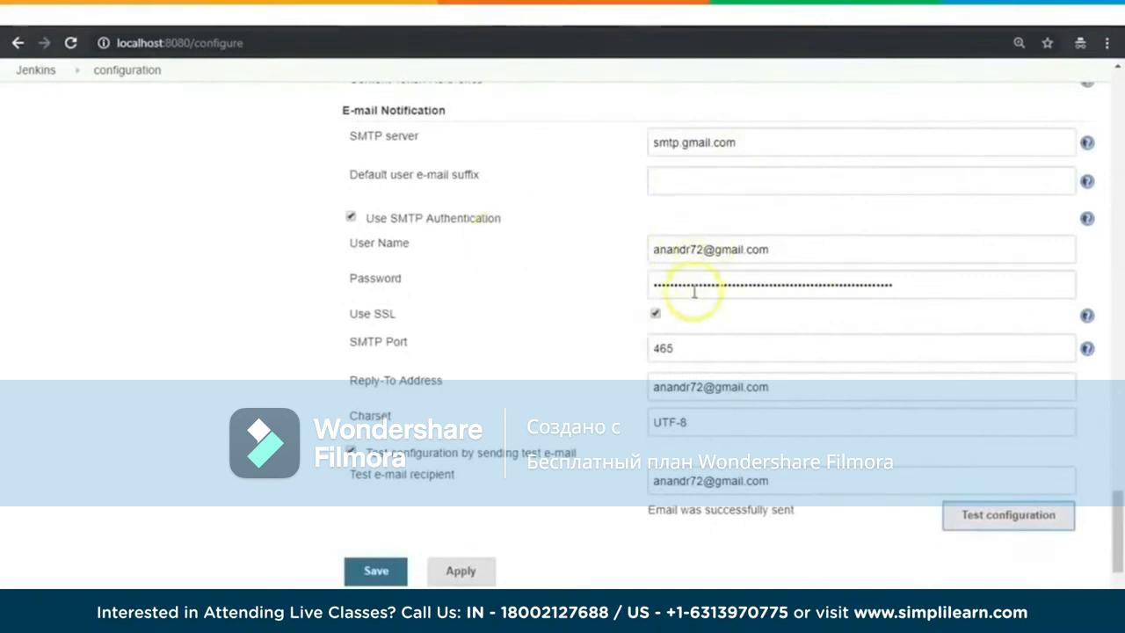
{"action": "scroll", "coordinate": [528, 346], "scroll_direction": "up", "scroll_amount": 3}
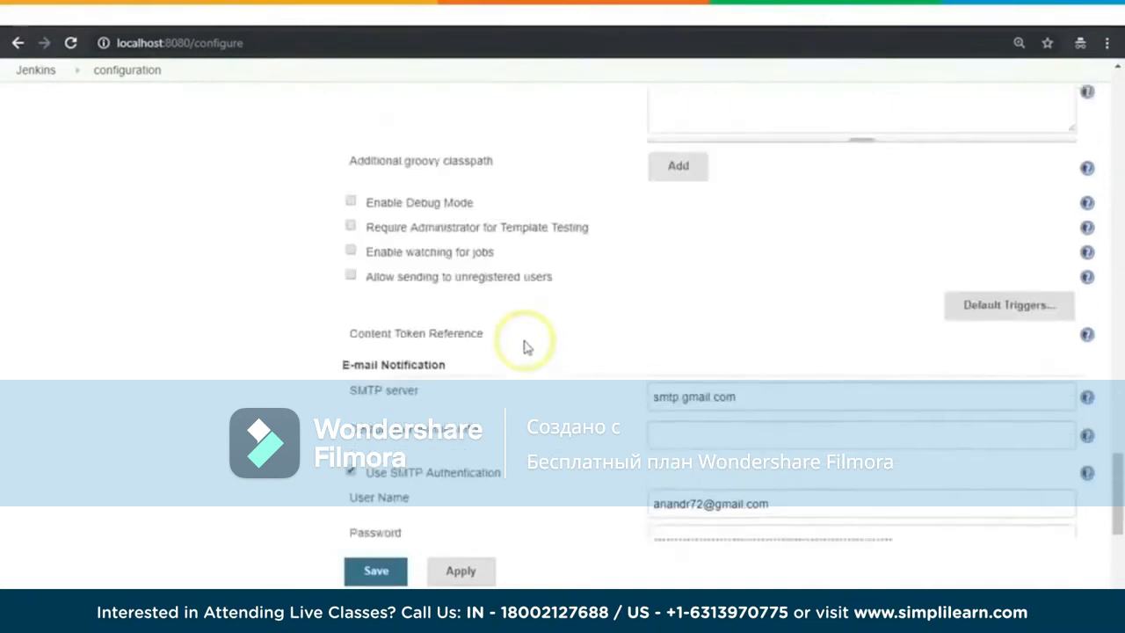
{"action": "scroll", "coordinate": [524, 346], "scroll_direction": "up", "scroll_amount": 20}
{"action": "scroll", "coordinate": [524, 346], "scroll_direction": "up", "scroll_amount": 10}
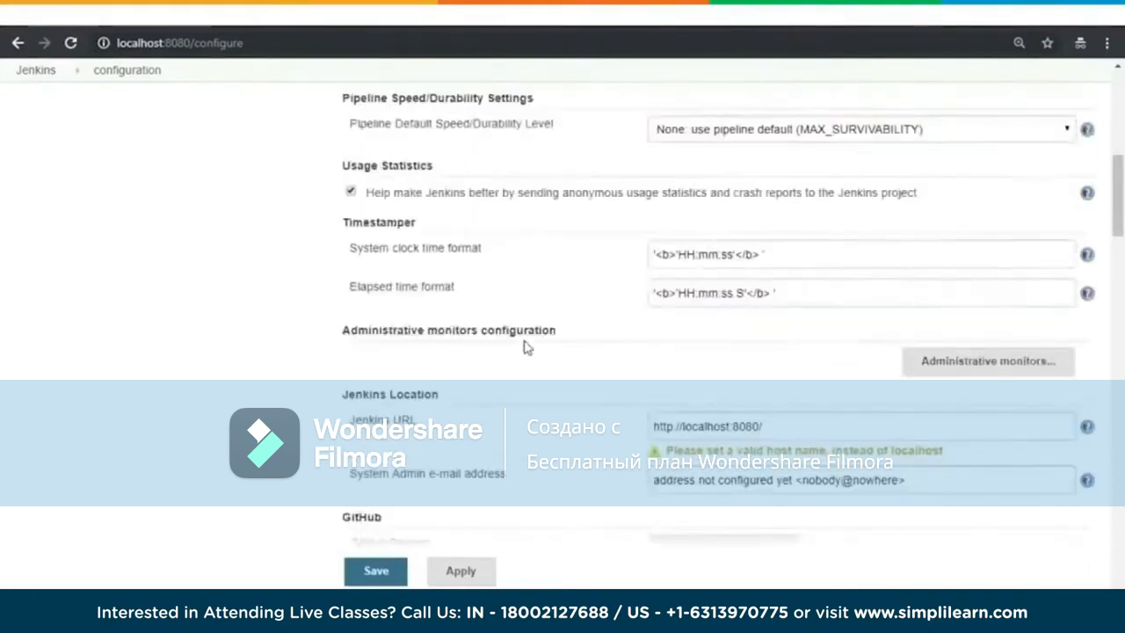
{"action": "left_click", "coordinate": [374, 572]}
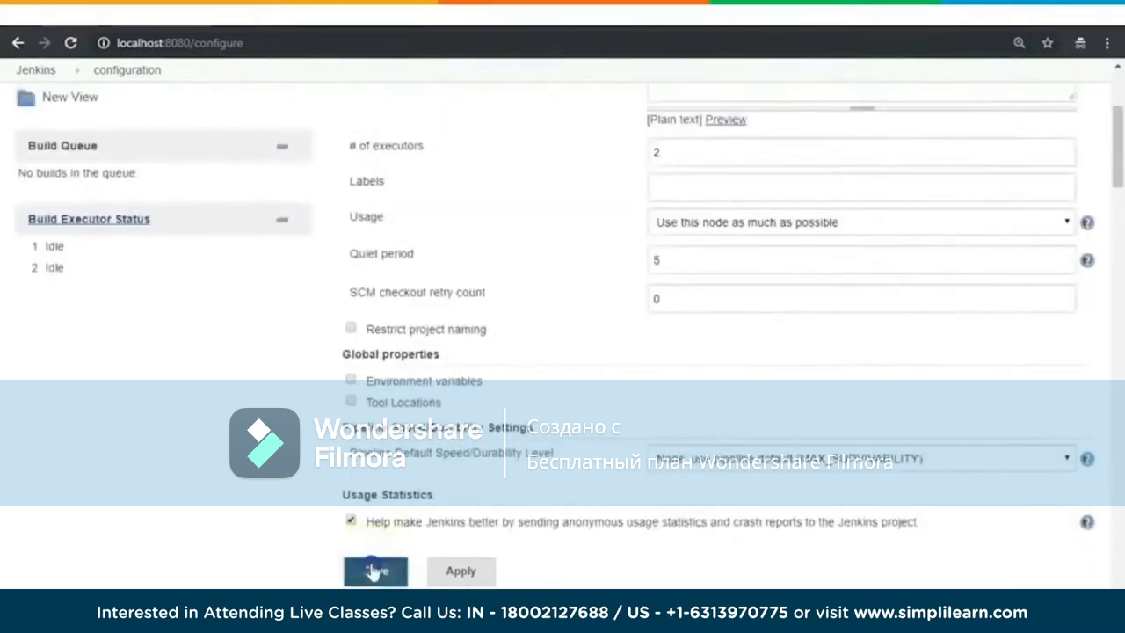
Step: Return to Manage Jenkins and open Global Tool Configuration
{"action": "left_click", "coordinate": [75, 232]}
{"action": "scroll", "coordinate": [684, 367], "scroll_direction": "down", "scroll_amount": 2}
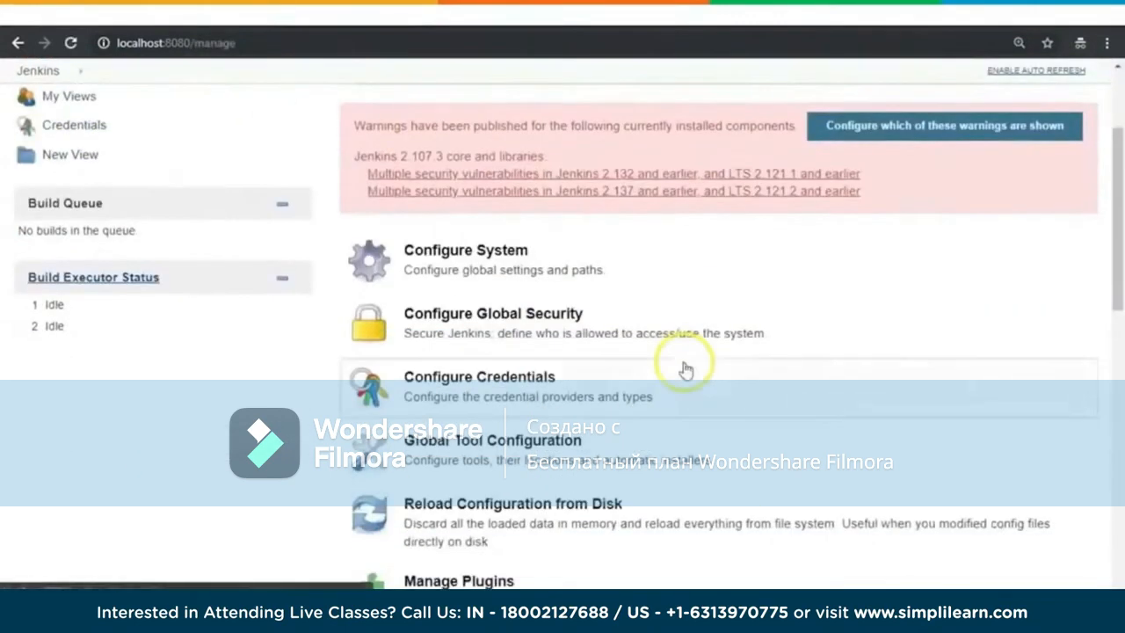
{"action": "scroll", "coordinate": [686, 370], "scroll_direction": "down", "scroll_amount": 1}
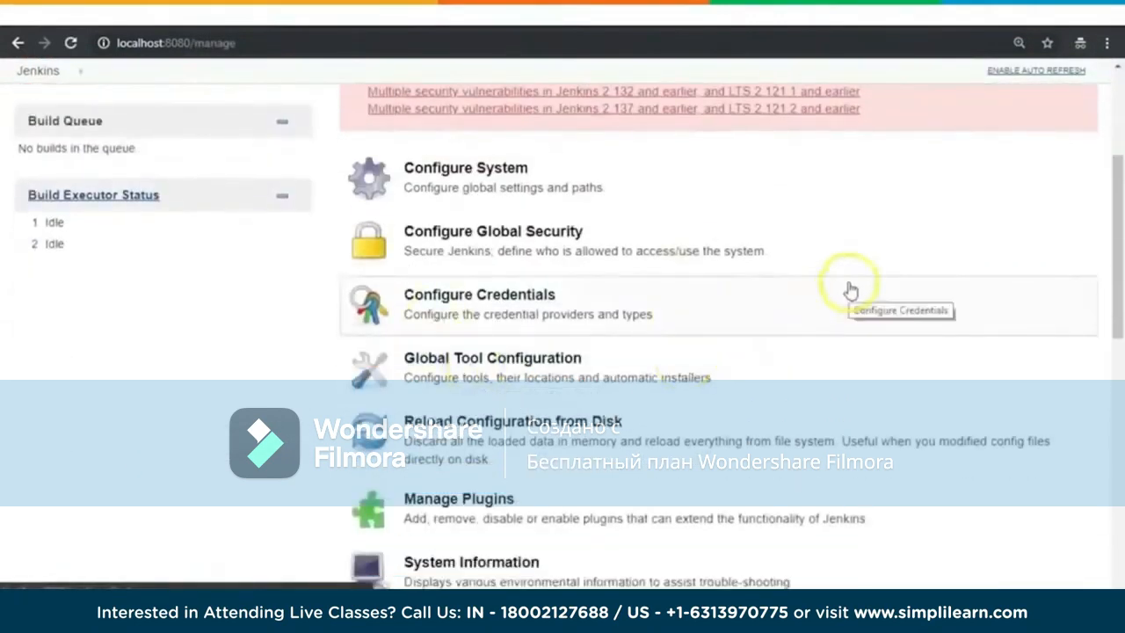
{"action": "scroll", "coordinate": [817, 304], "scroll_direction": "down", "scroll_amount": 1}
{"action": "left_click", "coordinate": [519, 290]}
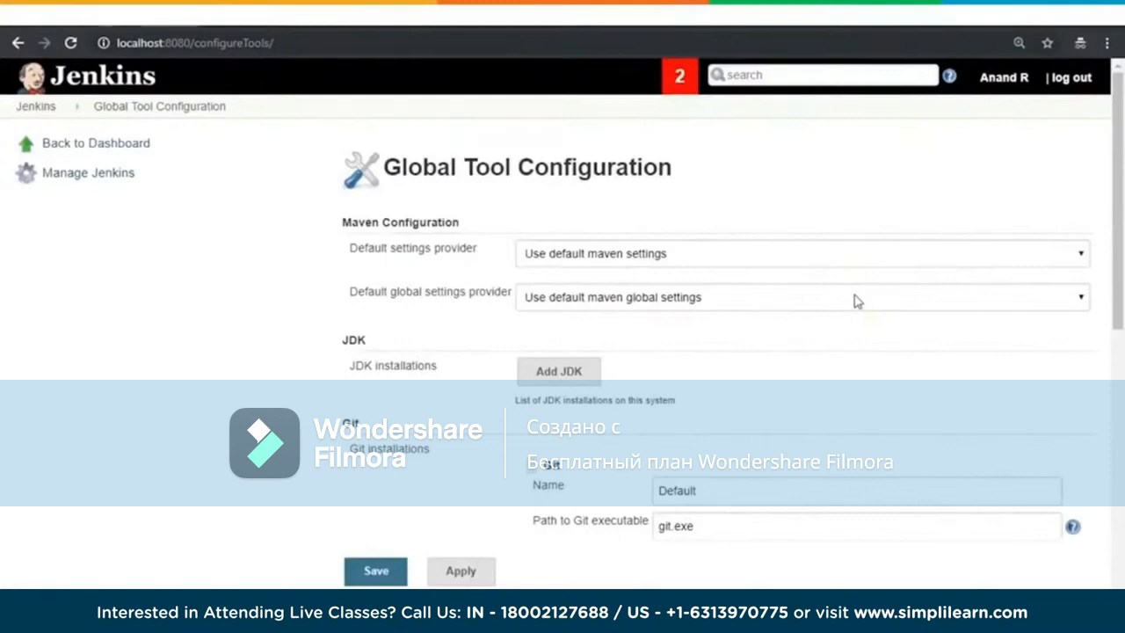
Step: Examine the Maven, JDK and Git sections of the Global Tool Configuration page
{"action": "scroll", "coordinate": [910, 360], "scroll_direction": "down", "scroll_amount": 1}
{"action": "scroll", "coordinate": [911, 360], "scroll_direction": "up", "scroll_amount": 1}
{"action": "scroll", "coordinate": [911, 360], "scroll_direction": "down", "scroll_amount": 1}
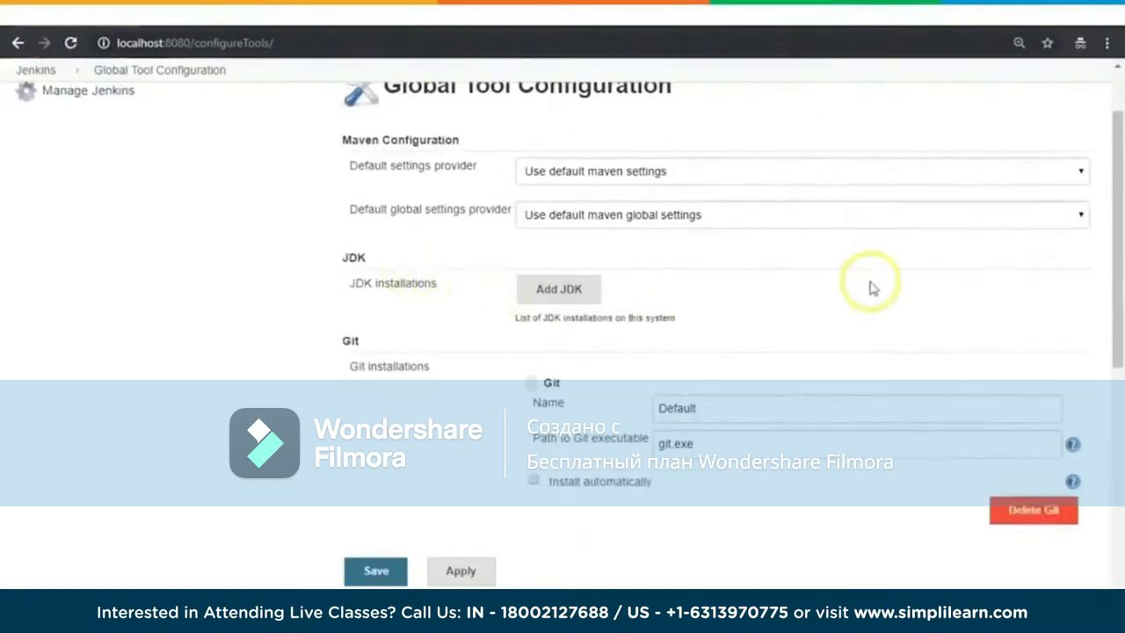
Step: Add a JDK installation entry to view its automatic installer options, and delete it again
{"action": "left_click", "coordinate": [578, 301]}
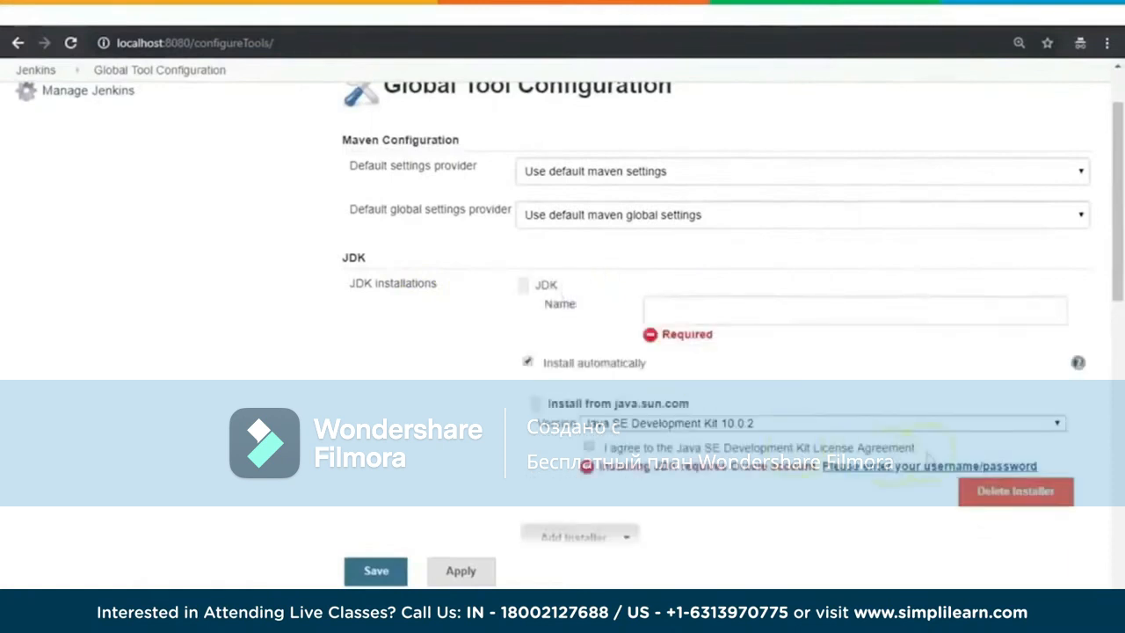
{"action": "scroll", "coordinate": [923, 422], "scroll_direction": "down", "scroll_amount": 1}
{"action": "left_click", "coordinate": [1028, 492]}
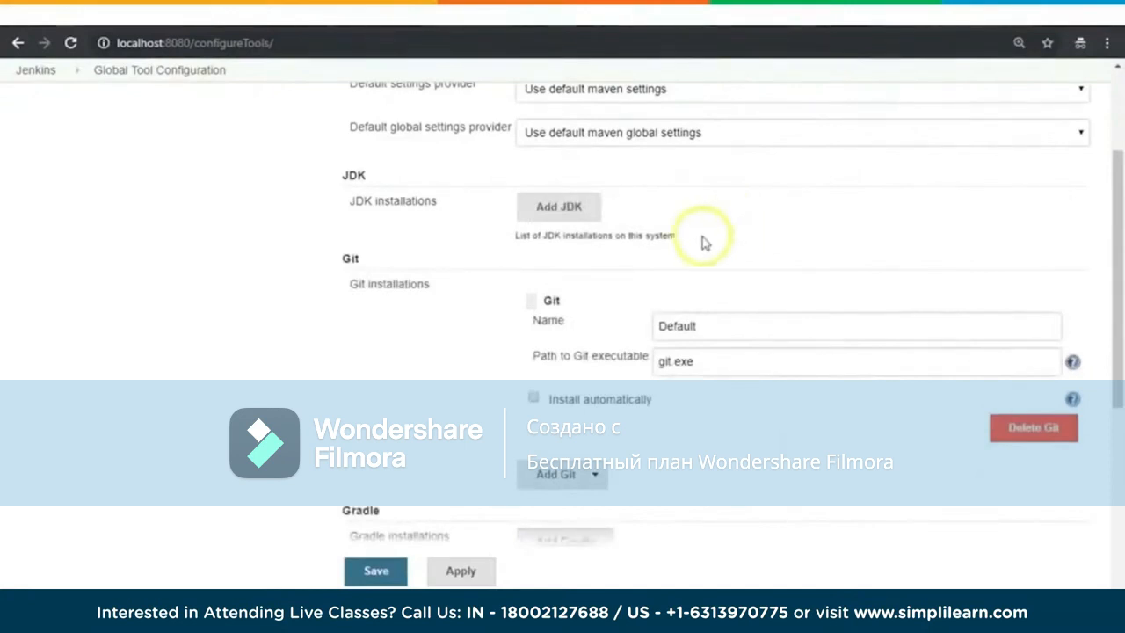
Step: Examine the Git, Gradle, Ant, Maven and Docker sections of the Global Tool Configuration page
{"action": "double_click", "coordinate": [350, 259]}
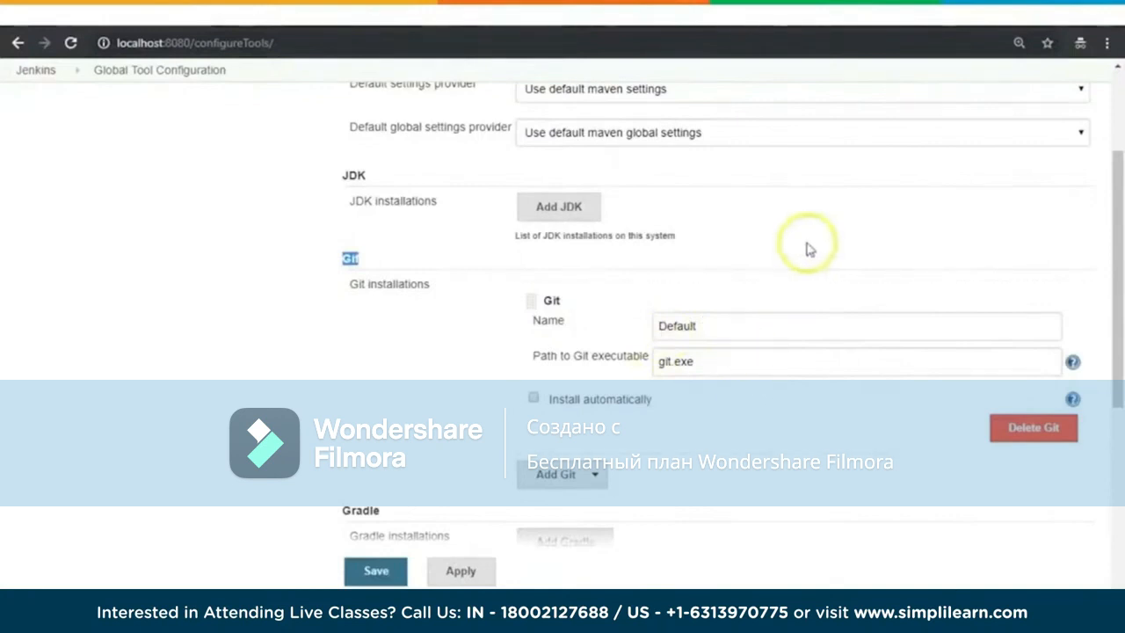
{"action": "left_click", "coordinate": [731, 361]}
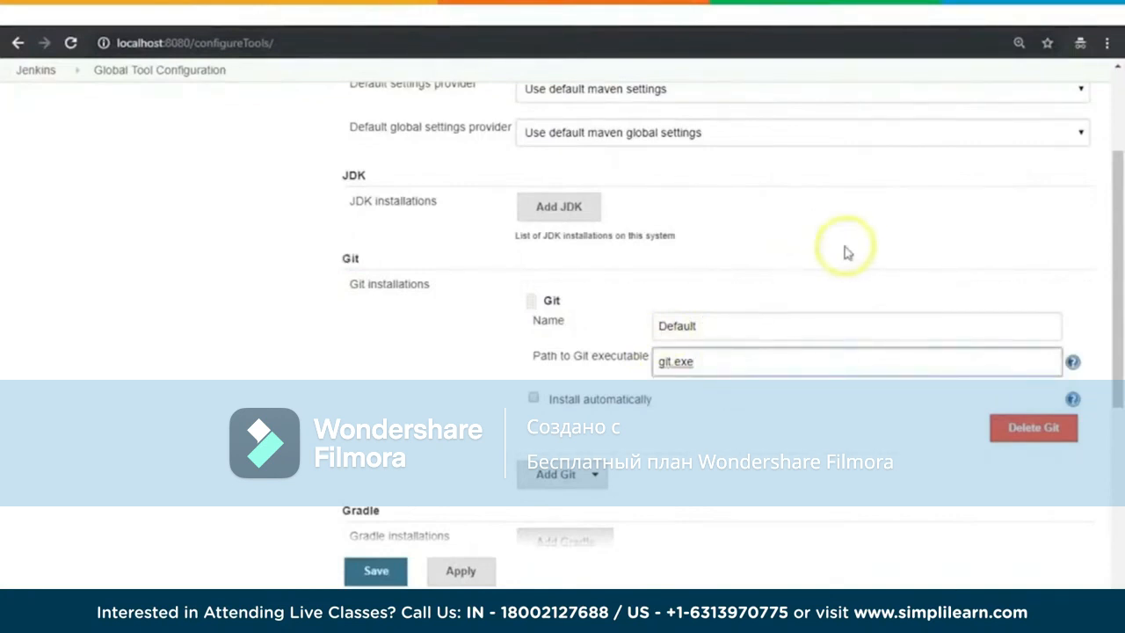
{"action": "scroll", "coordinate": [836, 263], "scroll_direction": "down", "scroll_amount": 2}
{"action": "scroll", "coordinate": [791, 405], "scroll_direction": "down", "scroll_amount": 2}
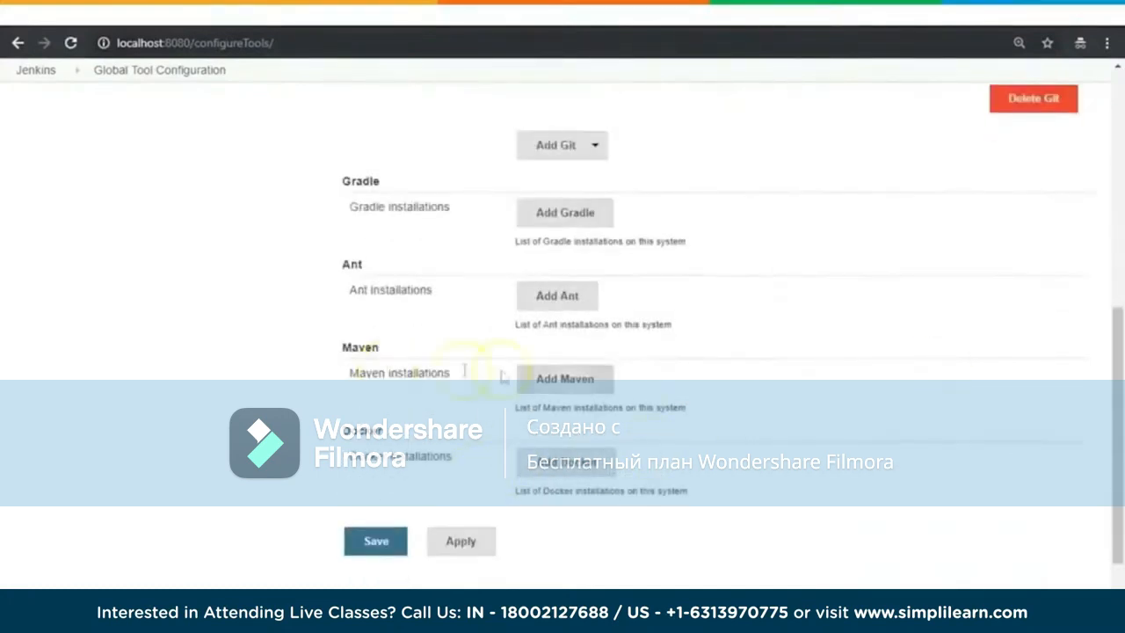
{"action": "scroll", "coordinate": [944, 372], "scroll_direction": "down", "scroll_amount": 1}
{"action": "scroll", "coordinate": [941, 372], "scroll_direction": "up", "scroll_amount": 5}
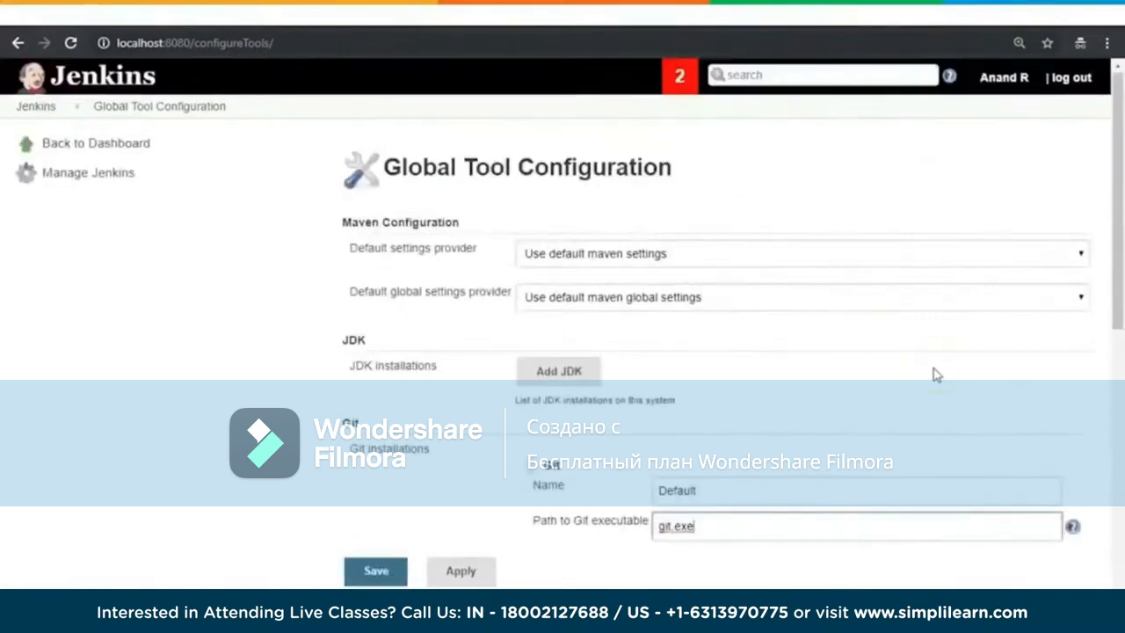
{"action": "left_click", "coordinate": [802, 254]}
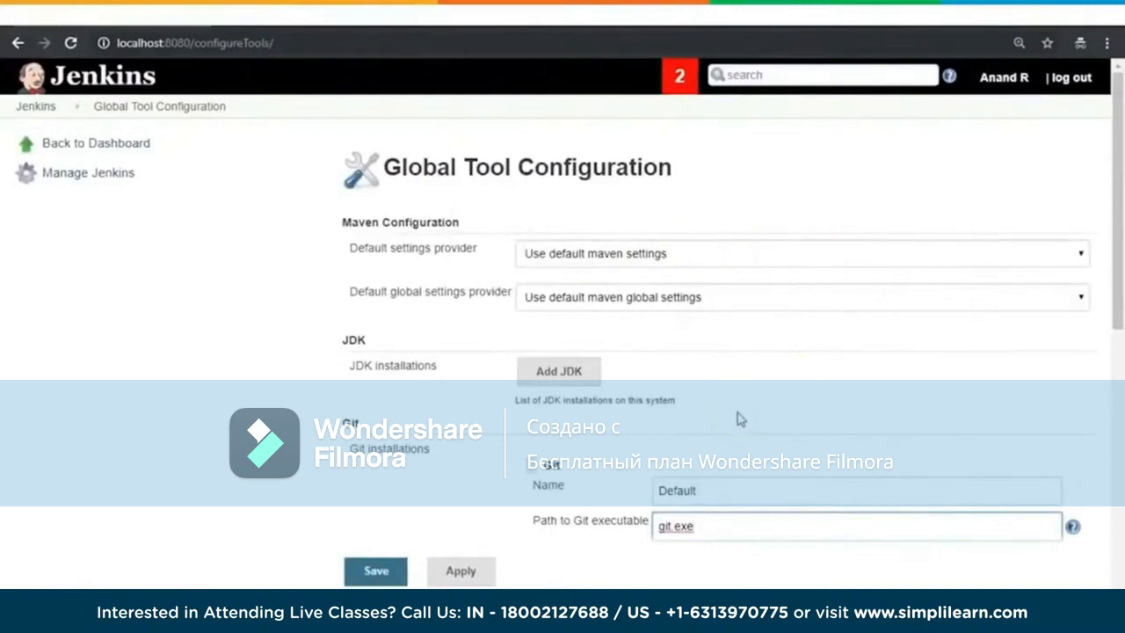
{"action": "left_click", "coordinate": [761, 378]}
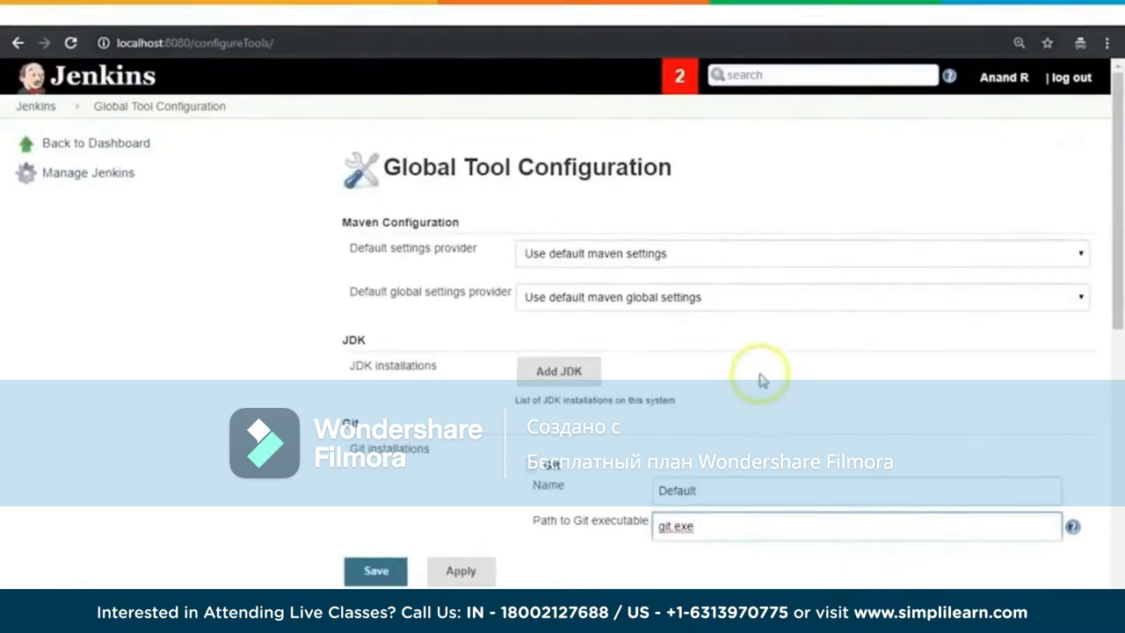
Step: Leave the tool configuration for the dashboard, return to Manage Jenkins and open Configure Global Security
{"action": "left_click", "coordinate": [88, 151]}
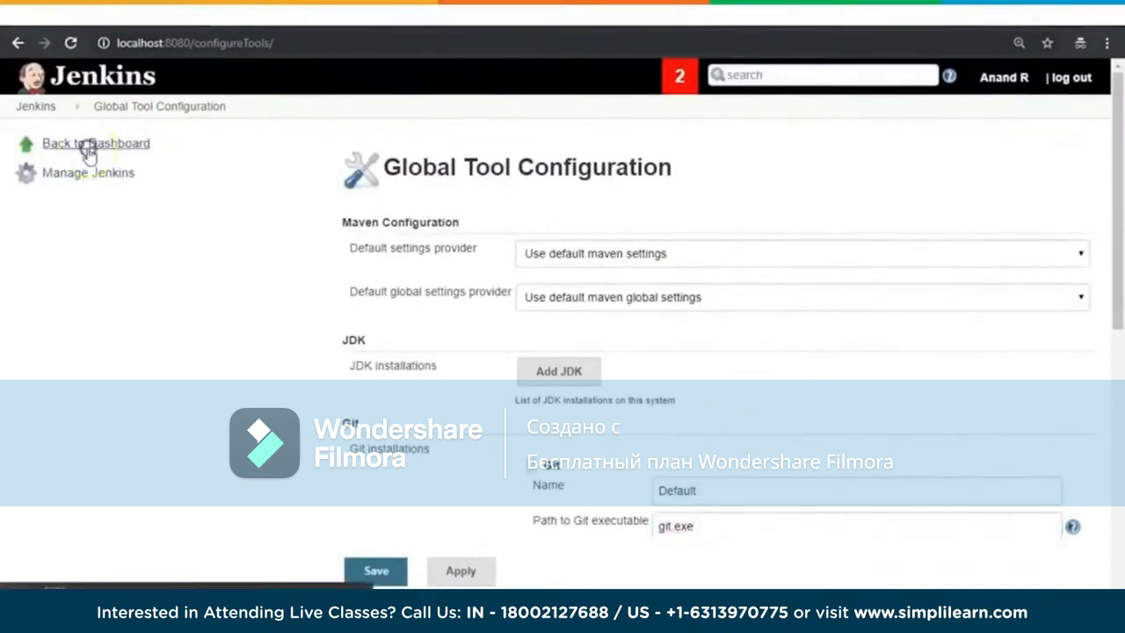
{"action": "left_click", "coordinate": [642, 136]}
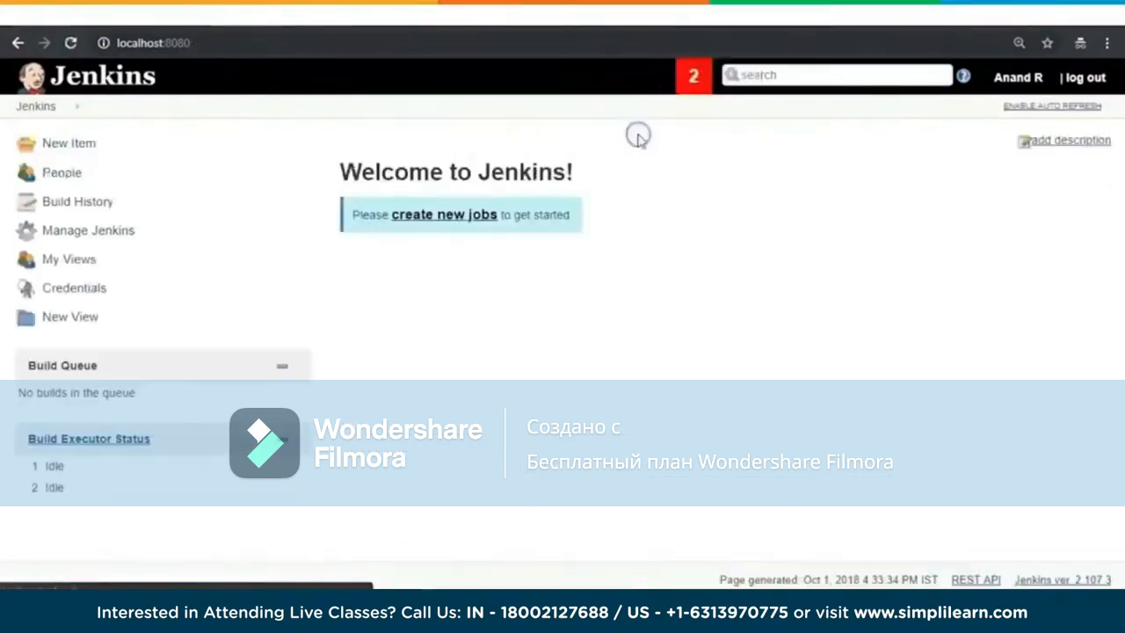
{"action": "left_click", "coordinate": [113, 233]}
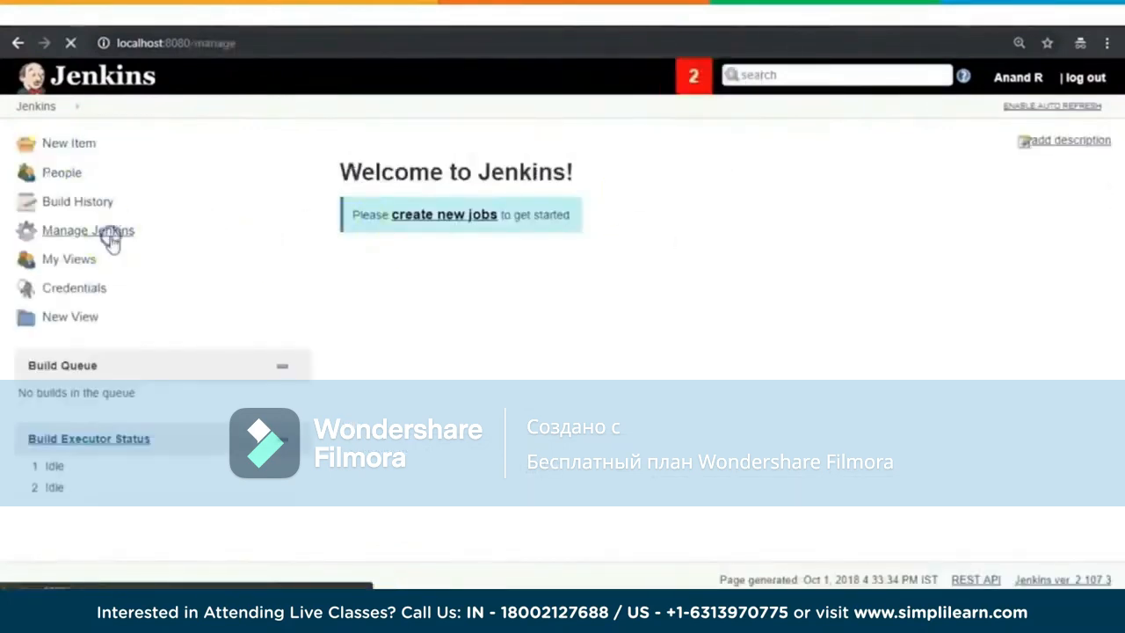
{"action": "scroll", "coordinate": [791, 445], "scroll_direction": "down", "scroll_amount": 3}
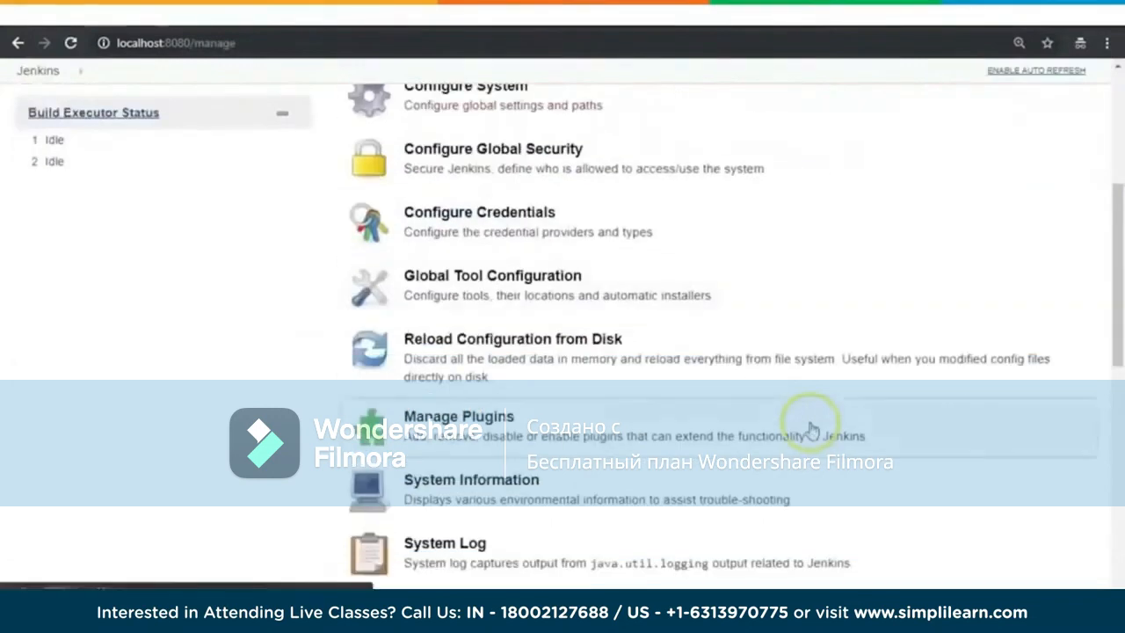
{"action": "left_click", "coordinate": [536, 236]}
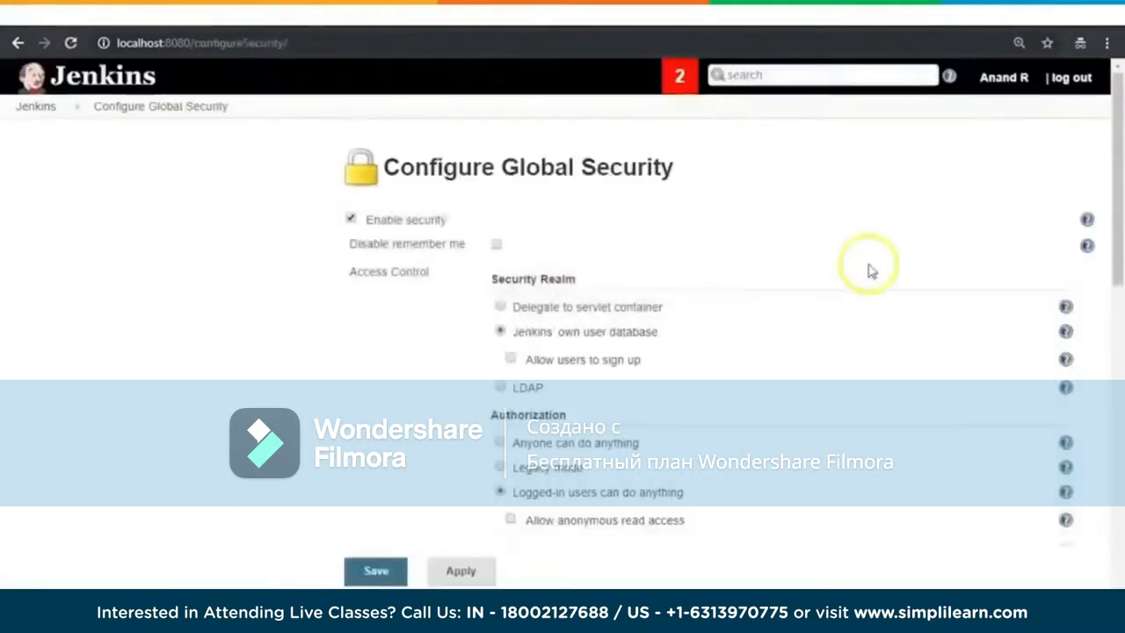
Step: Look over the Security Realm options and show the help text for Jenkins' own user database
{"action": "scroll", "coordinate": [940, 369], "scroll_direction": "down", "scroll_amount": 1}
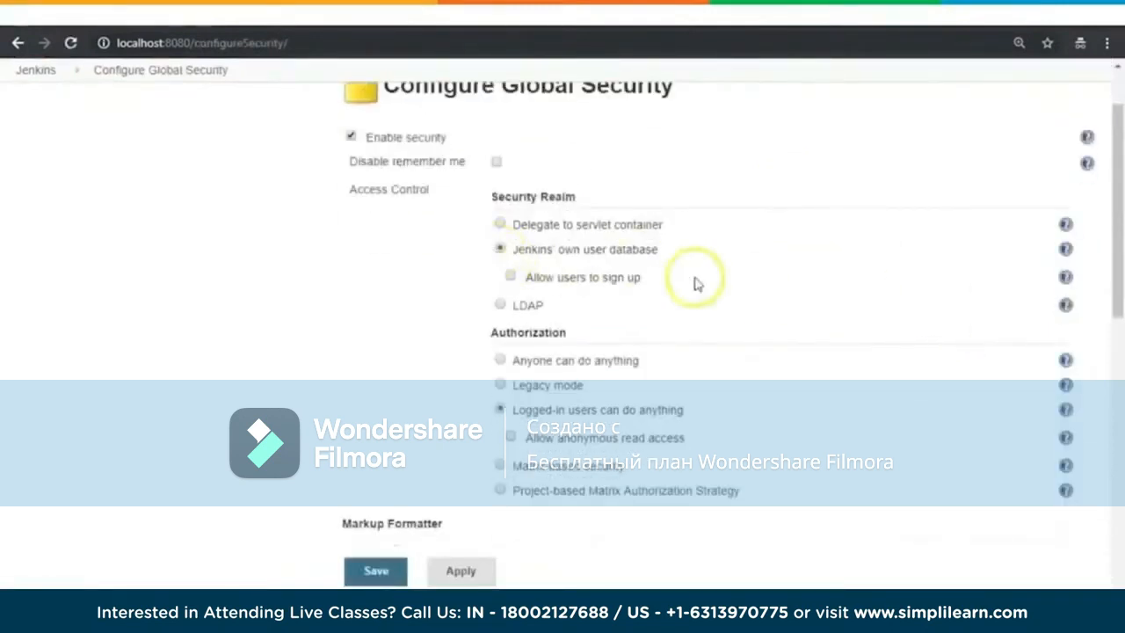
{"action": "scroll", "coordinate": [721, 299], "scroll_direction": "up", "scroll_amount": 1}
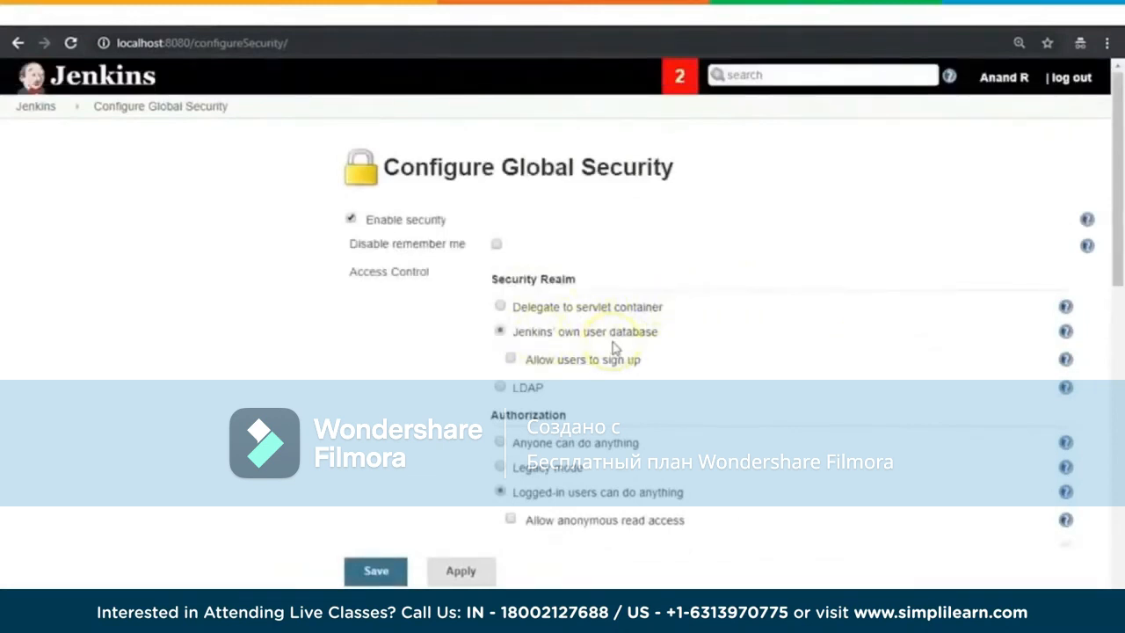
{"action": "left_click", "coordinate": [1066, 332]}
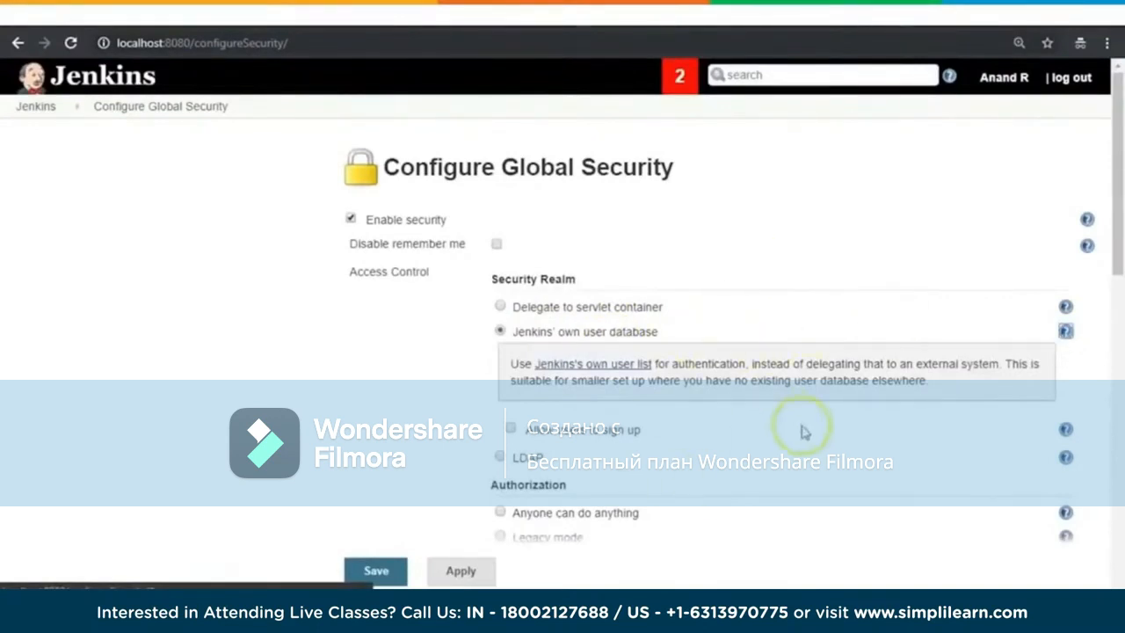
Step: Switch the security realm to LDAP and review its advanced server configuration fields
{"action": "scroll", "coordinate": [803, 431], "scroll_direction": "down", "scroll_amount": 1}
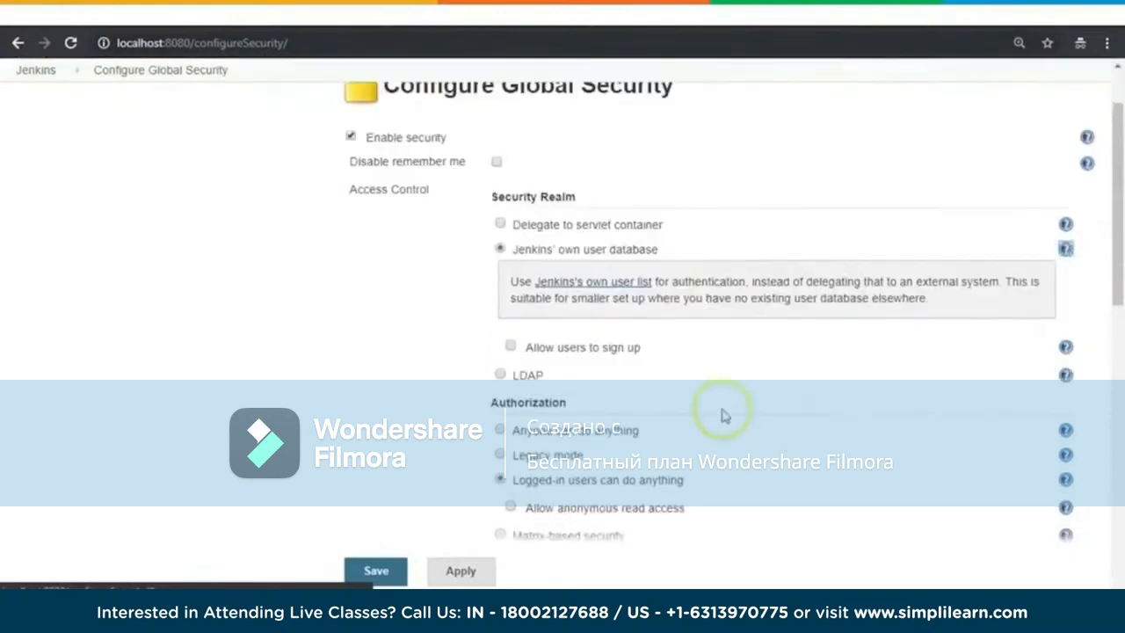
{"action": "left_click", "coordinate": [500, 374]}
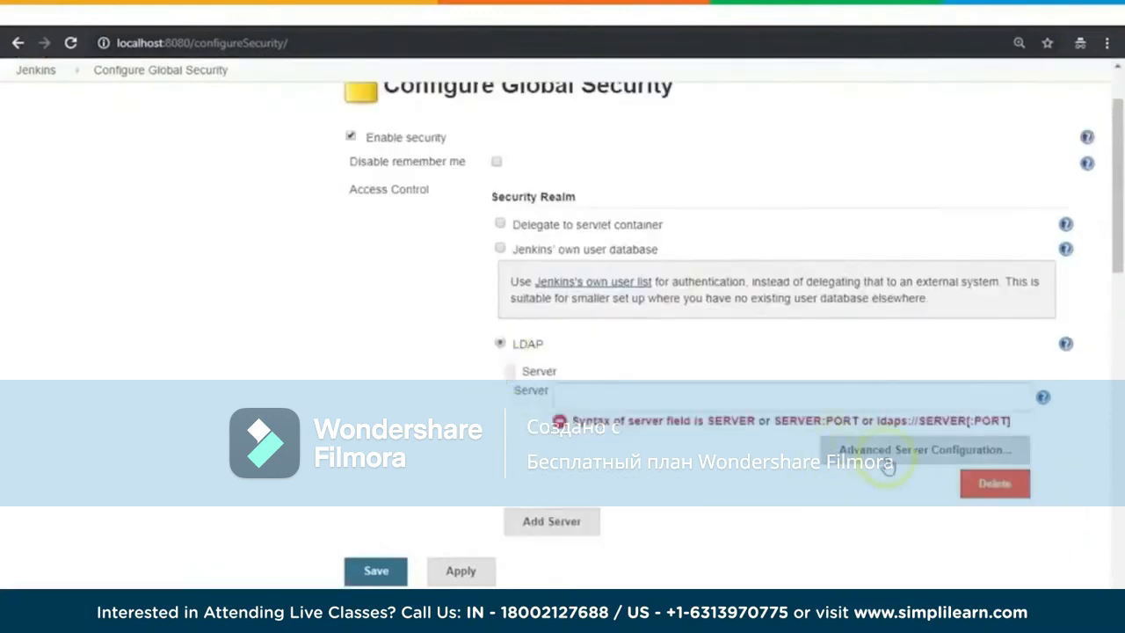
{"action": "left_click", "coordinate": [866, 452]}
{"action": "scroll", "coordinate": [817, 357], "scroll_direction": "down", "scroll_amount": 2}
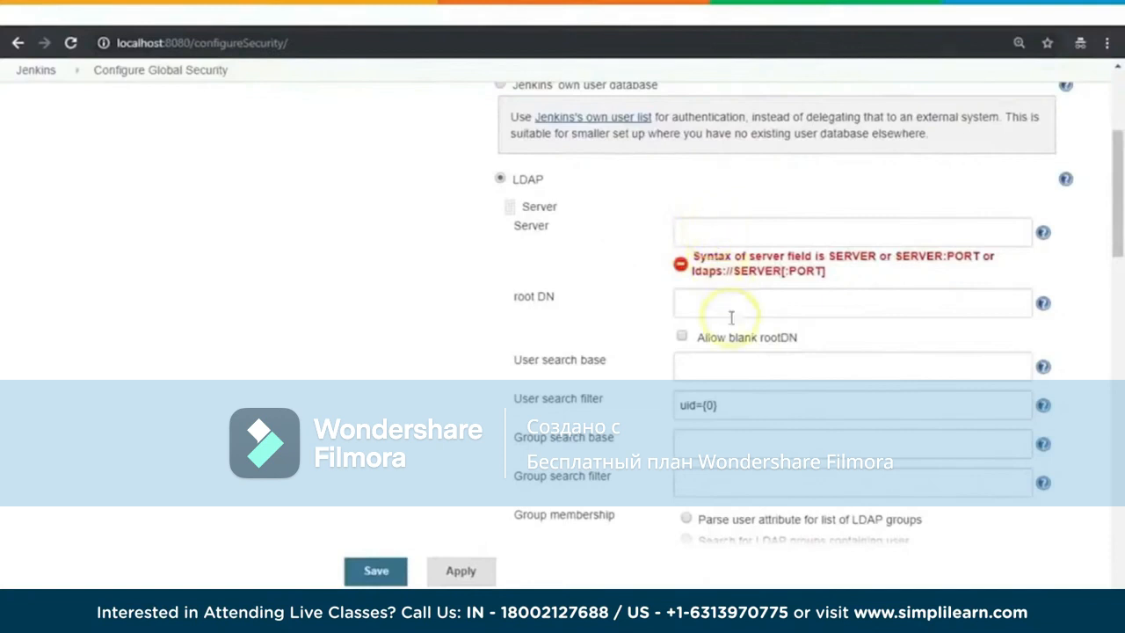
{"action": "scroll", "coordinate": [735, 376], "scroll_direction": "down", "scroll_amount": 2}
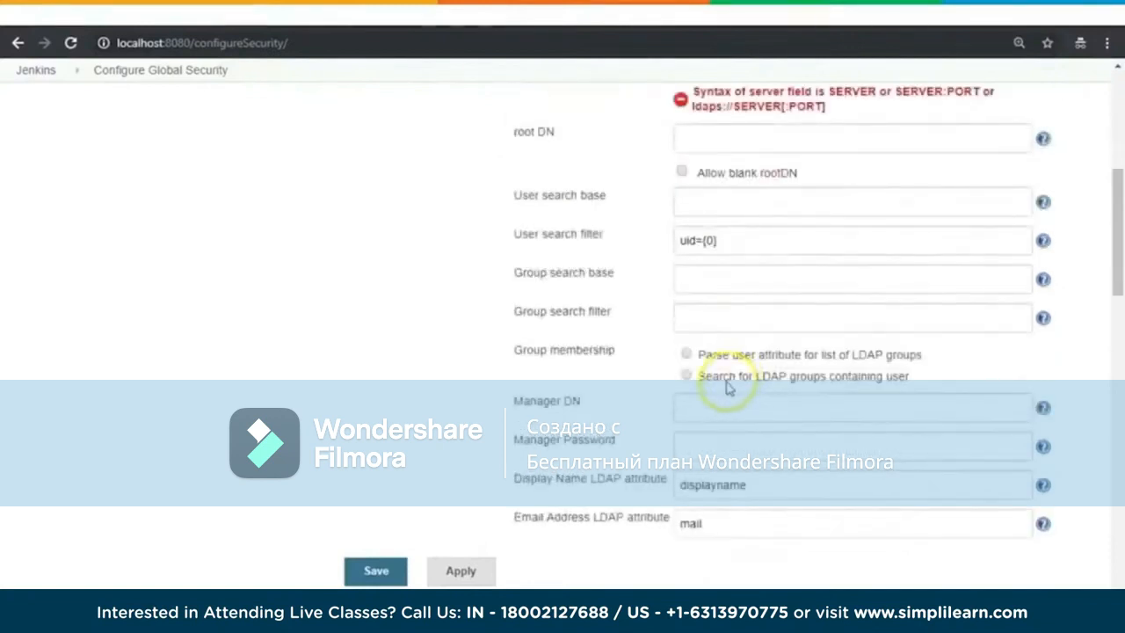
{"action": "scroll", "coordinate": [791, 360], "scroll_direction": "up", "scroll_amount": 2}
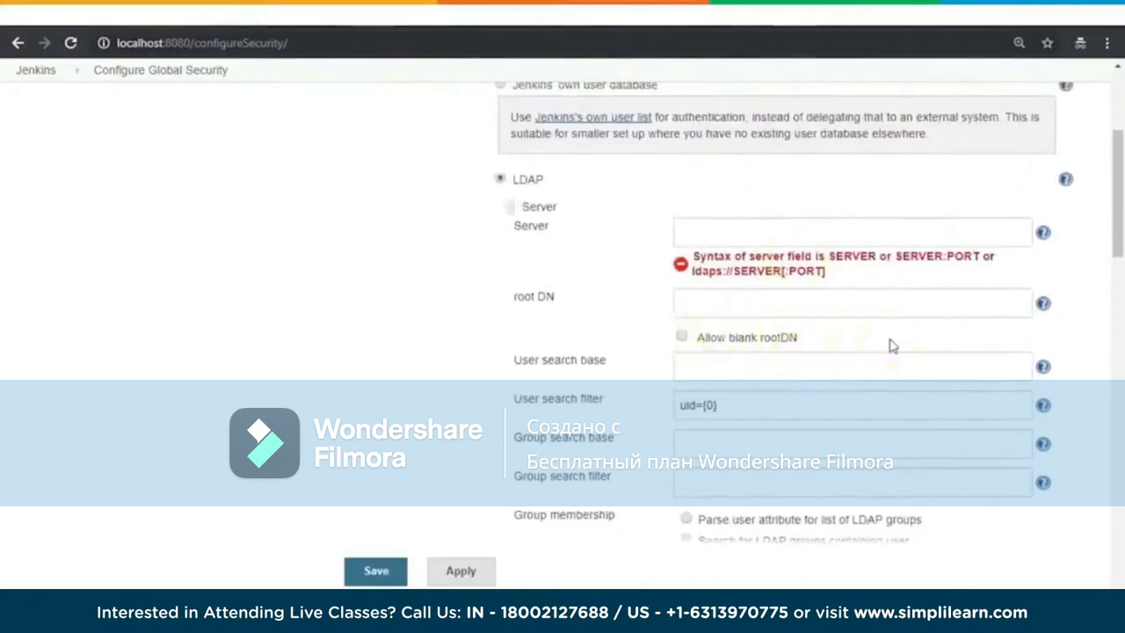
{"action": "scroll", "coordinate": [894, 357], "scroll_direction": "up", "scroll_amount": 2}
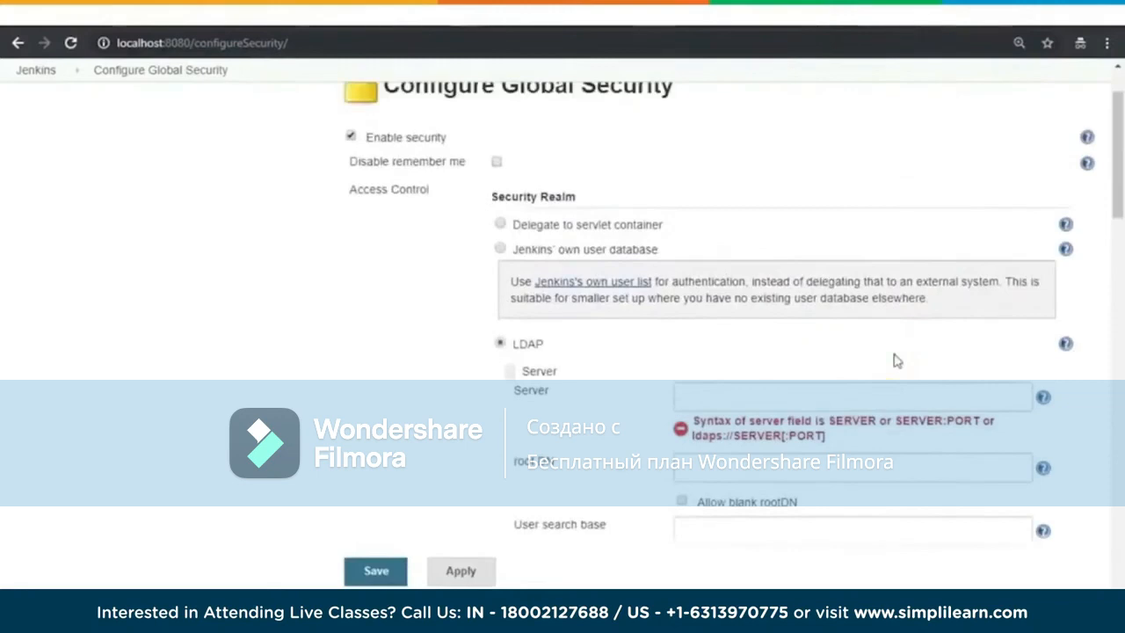
{"action": "scroll", "coordinate": [896, 360], "scroll_direction": "up", "scroll_amount": 1}
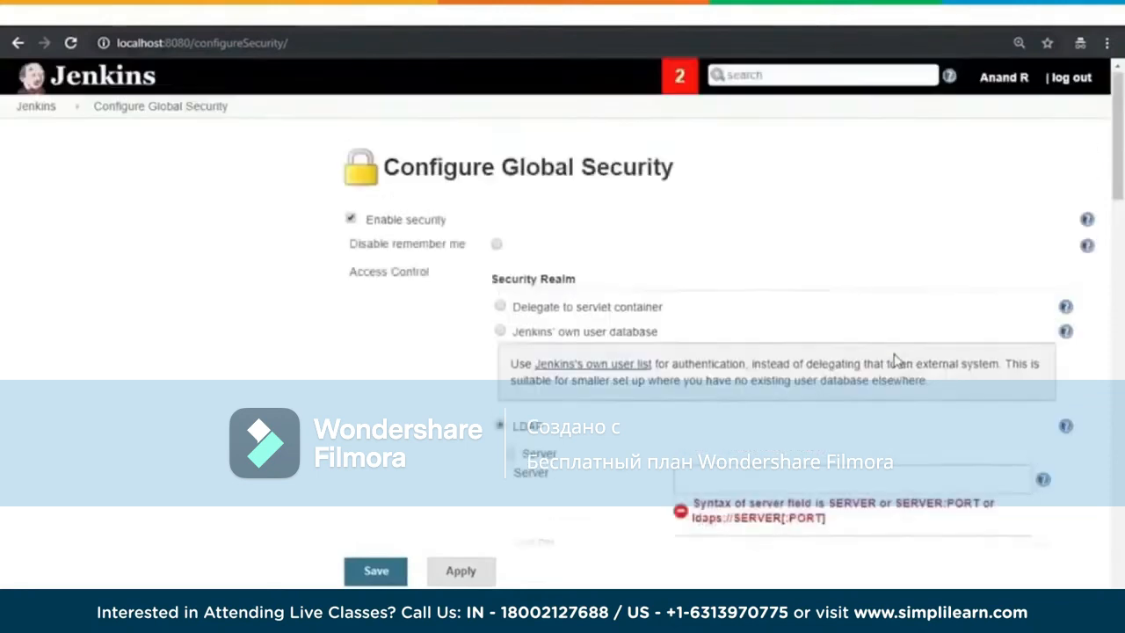
Step: Set the security realm back to Jenkins' own user database
{"action": "scroll", "coordinate": [894, 357], "scroll_direction": "down", "scroll_amount": 2}
{"action": "scroll", "coordinate": [892, 360], "scroll_direction": "up", "scroll_amount": 1}
{"action": "left_click", "coordinate": [500, 250]}
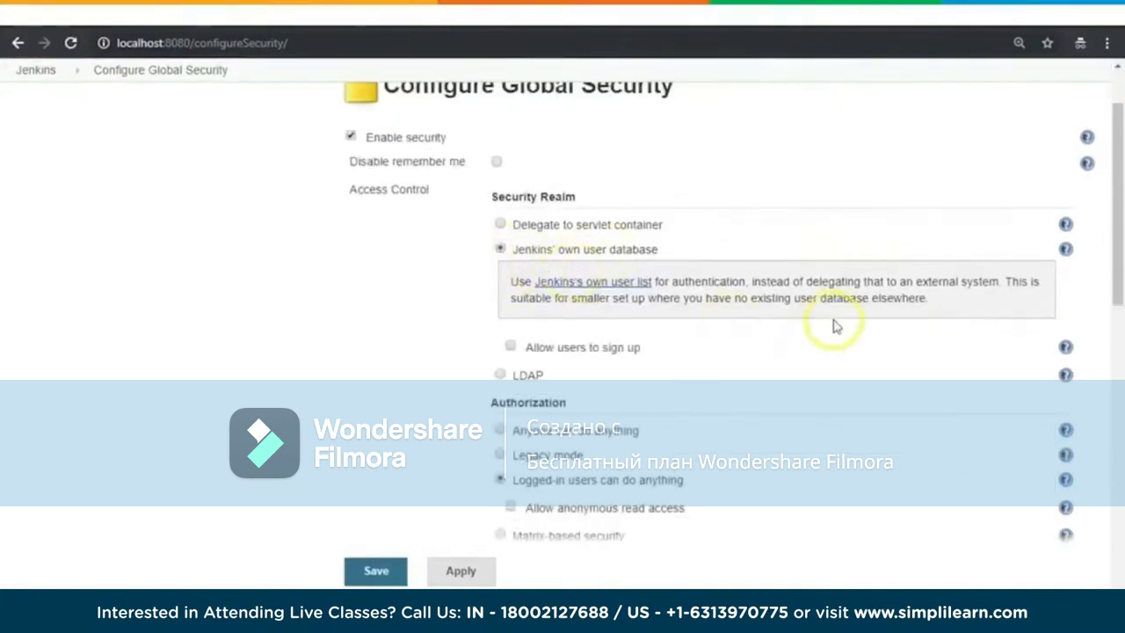
Step: Review the Authorization options and save the global security configuration
{"action": "scroll", "coordinate": [834, 325], "scroll_direction": "down", "scroll_amount": 2}
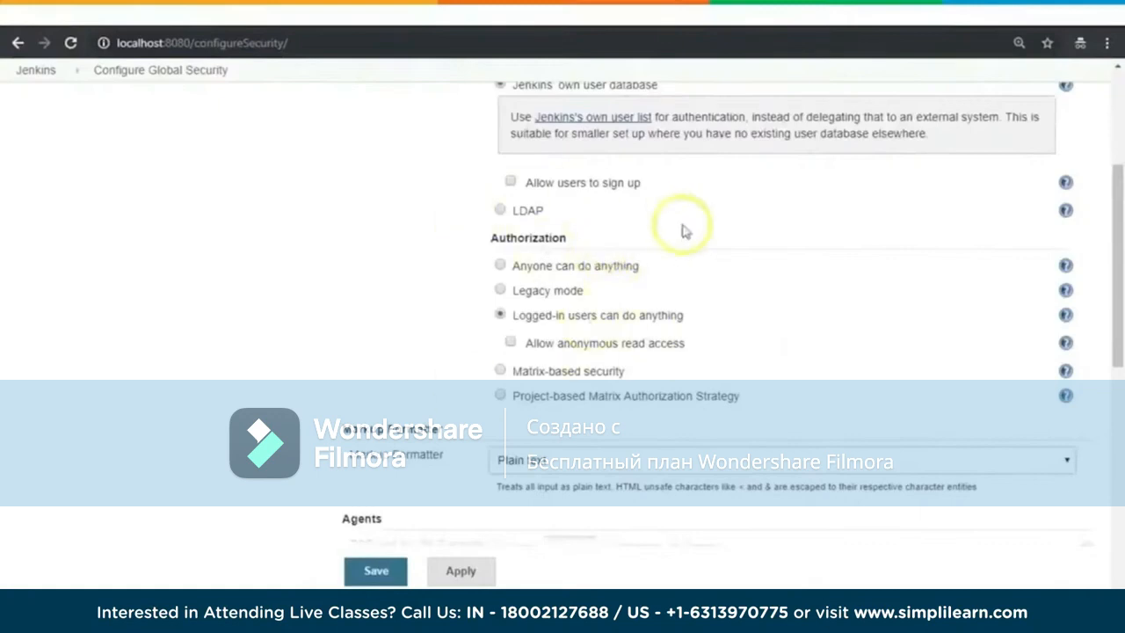
{"action": "scroll", "coordinate": [684, 226], "scroll_direction": "up", "scroll_amount": 3}
{"action": "scroll", "coordinate": [682, 228], "scroll_direction": "down", "scroll_amount": 2}
{"action": "scroll", "coordinate": [683, 229], "scroll_direction": "up", "scroll_amount": 2}
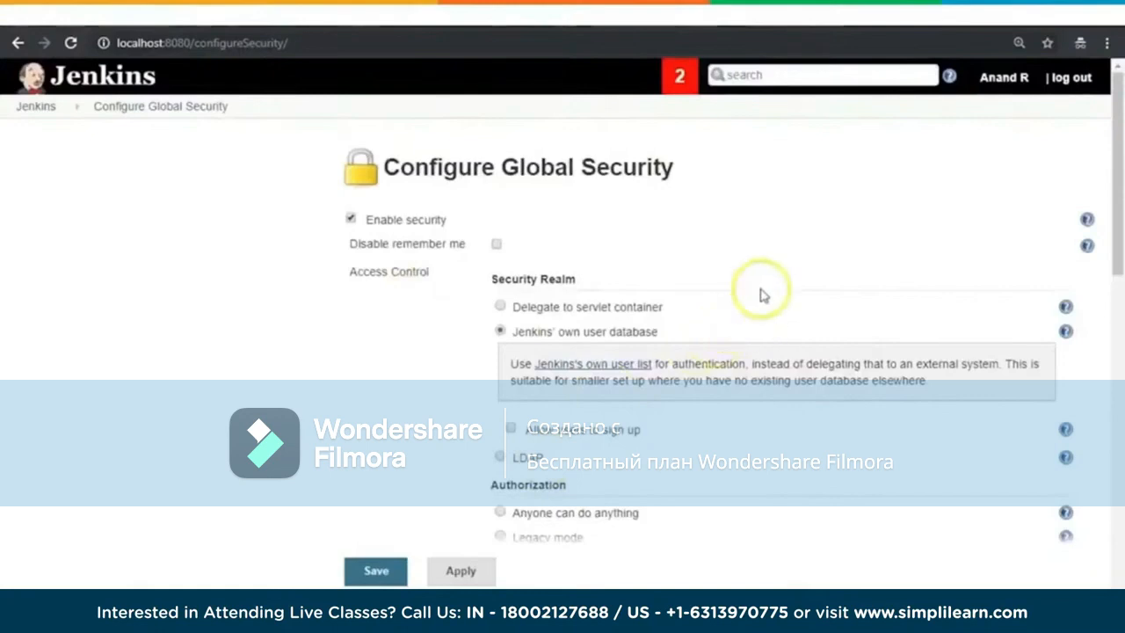
{"action": "left_click", "coordinate": [376, 570]}
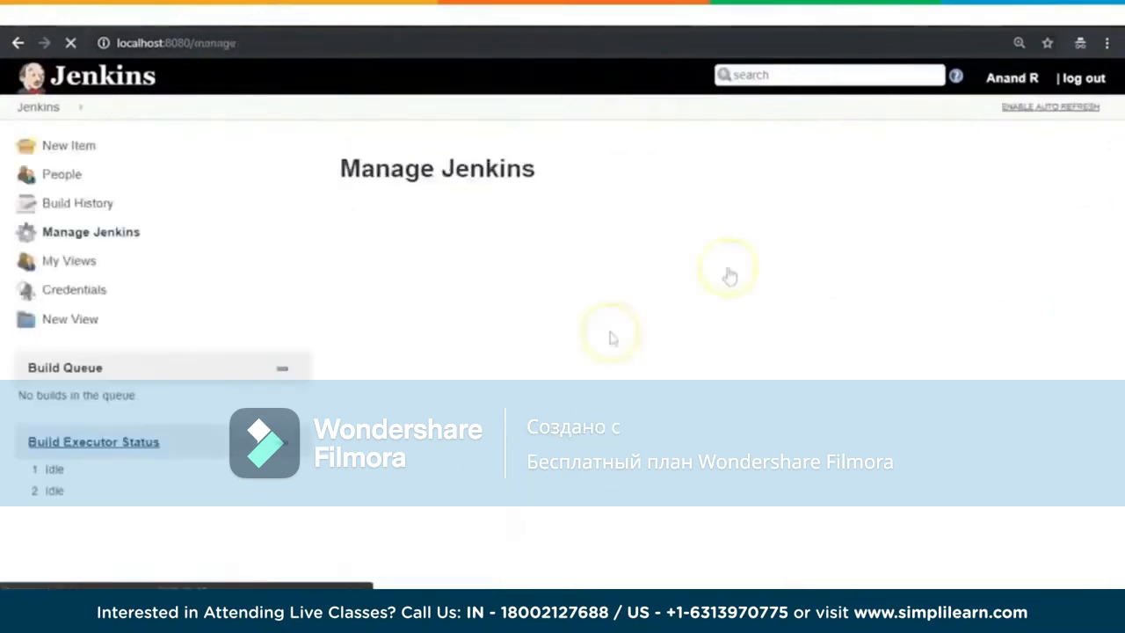
{"action": "scroll", "coordinate": [775, 448], "scroll_direction": "down", "scroll_amount": 4}
{"action": "scroll", "coordinate": [1095, 372], "scroll_direction": "down", "scroll_amount": 3}
{"action": "scroll", "coordinate": [1025, 402], "scroll_direction": "up", "scroll_amount": 5}
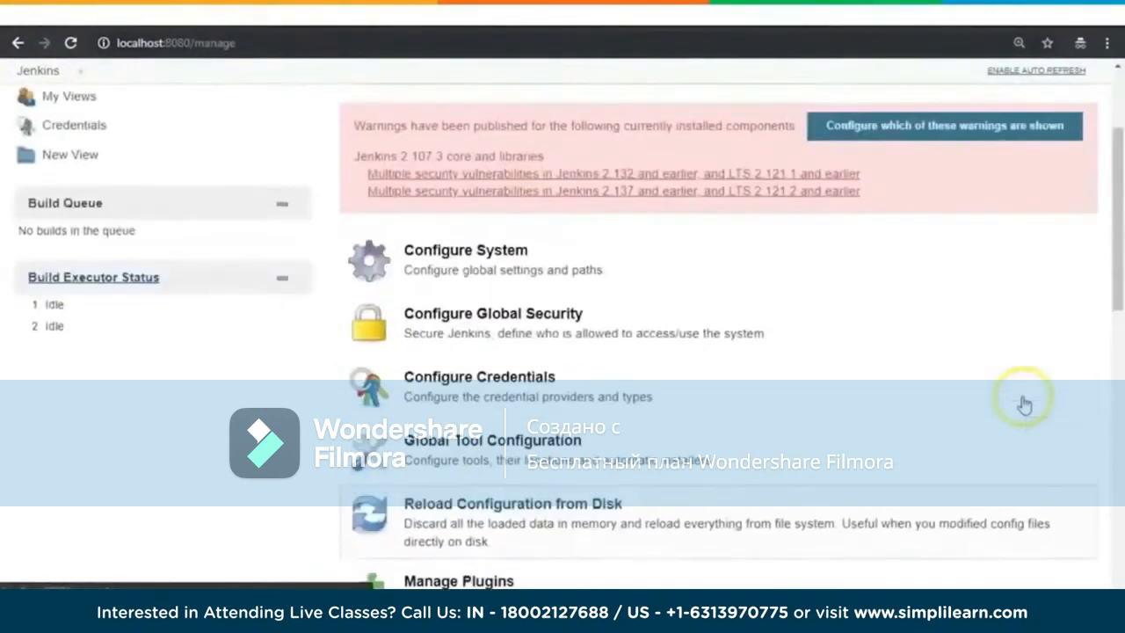
Step: Start creating a new Jenkins item and name it First_Job
{"action": "scroll", "coordinate": [1019, 408], "scroll_direction": "up", "scroll_amount": 2}
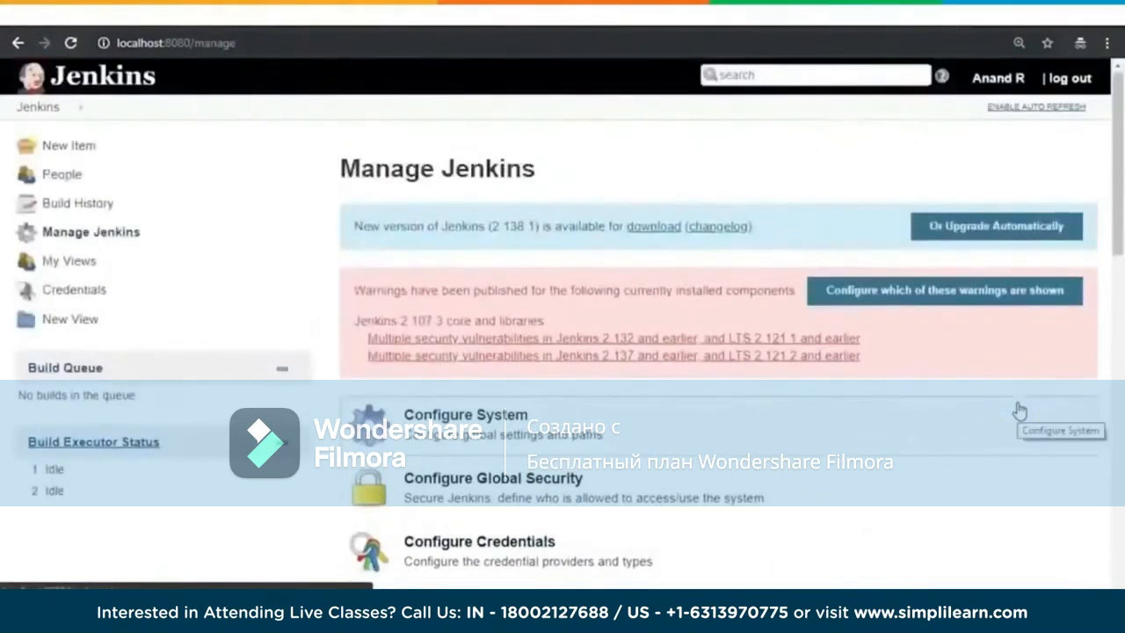
{"action": "left_click", "coordinate": [70, 147]}
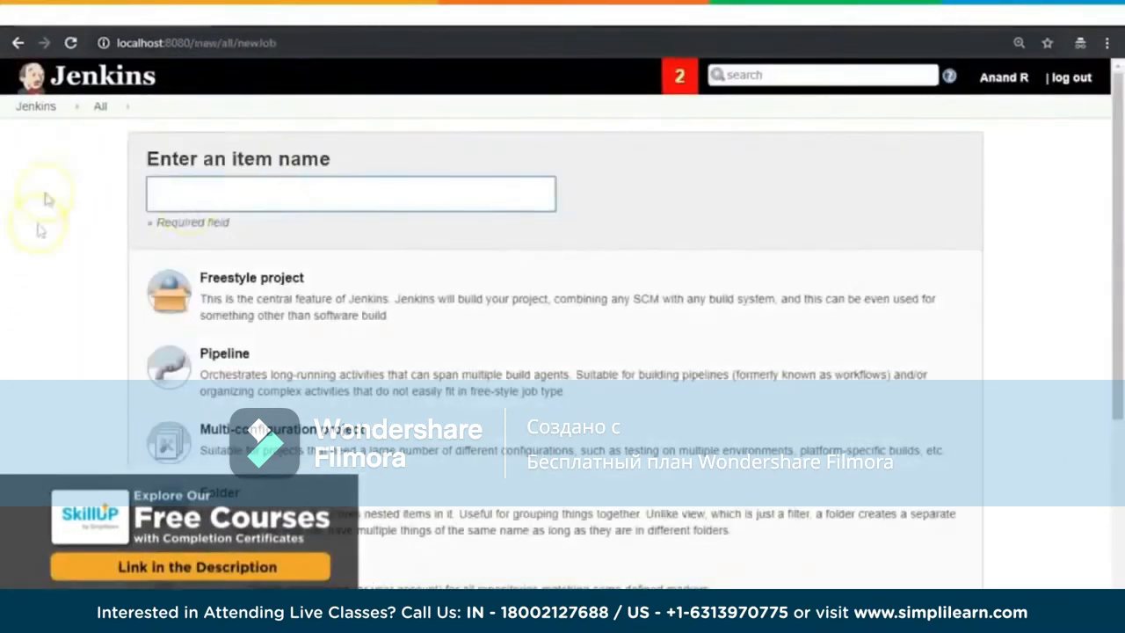
{"action": "left_click", "coordinate": [286, 190]}
{"action": "type", "text": "First_Job"}
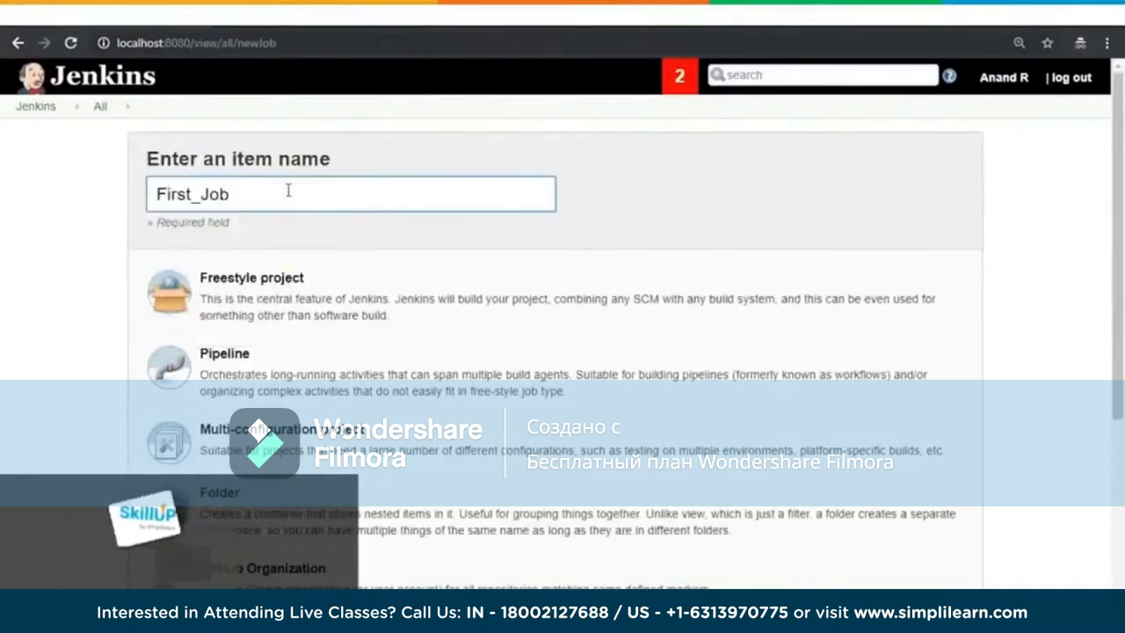
Step: Choose Freestyle project as the type for First_Job and create the item
{"action": "scroll", "coordinate": [515, 255], "scroll_direction": "down", "scroll_amount": 1}
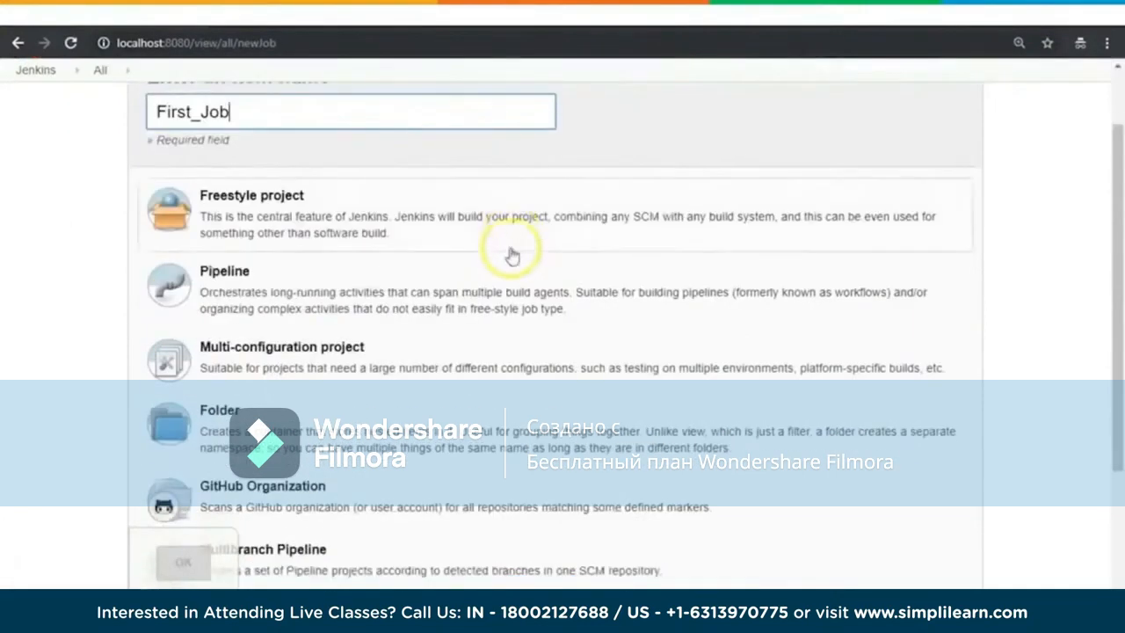
{"action": "left_click", "coordinate": [268, 216]}
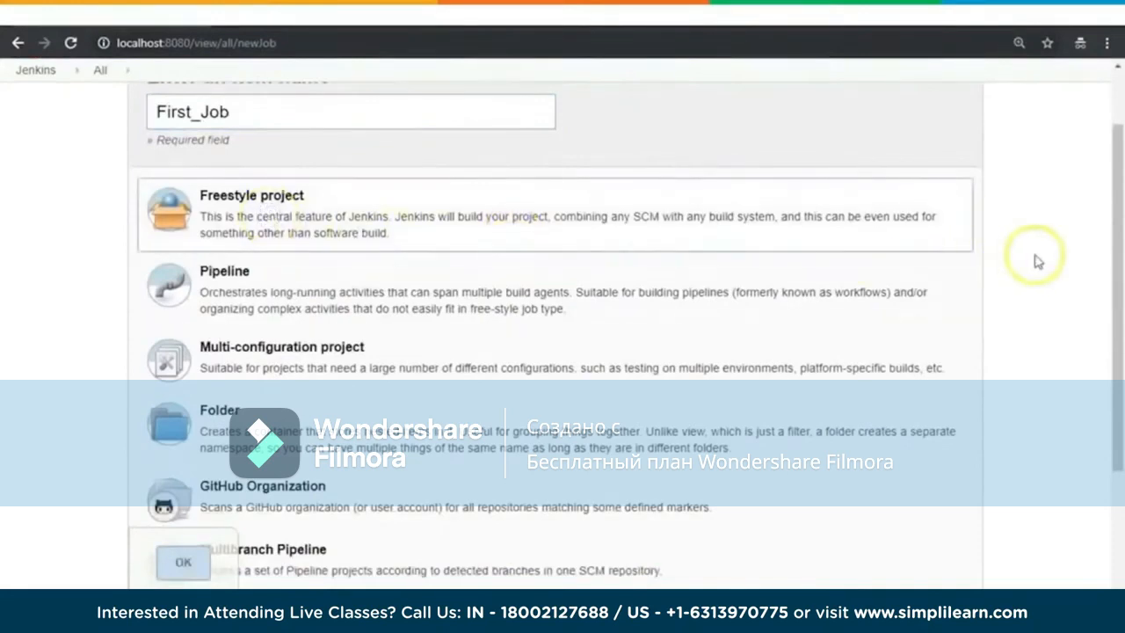
{"action": "scroll", "coordinate": [1034, 255], "scroll_direction": "down", "scroll_amount": 2}
{"action": "scroll", "coordinate": [1005, 221], "scroll_direction": "up", "scroll_amount": 3}
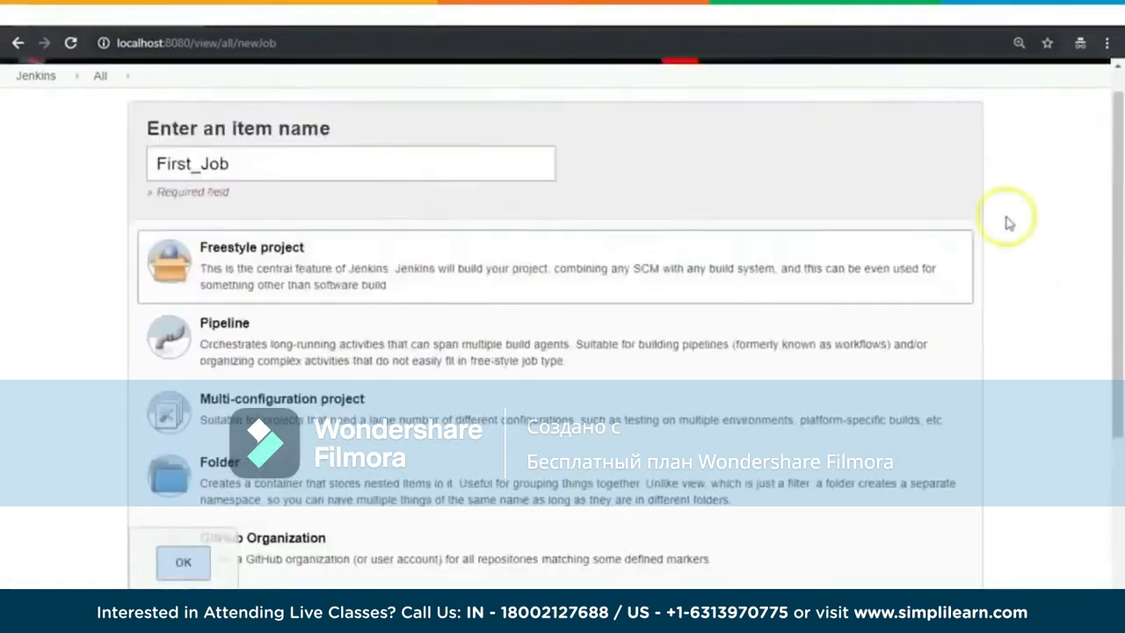
{"action": "scroll", "coordinate": [1005, 220], "scroll_direction": "down", "scroll_amount": 2}
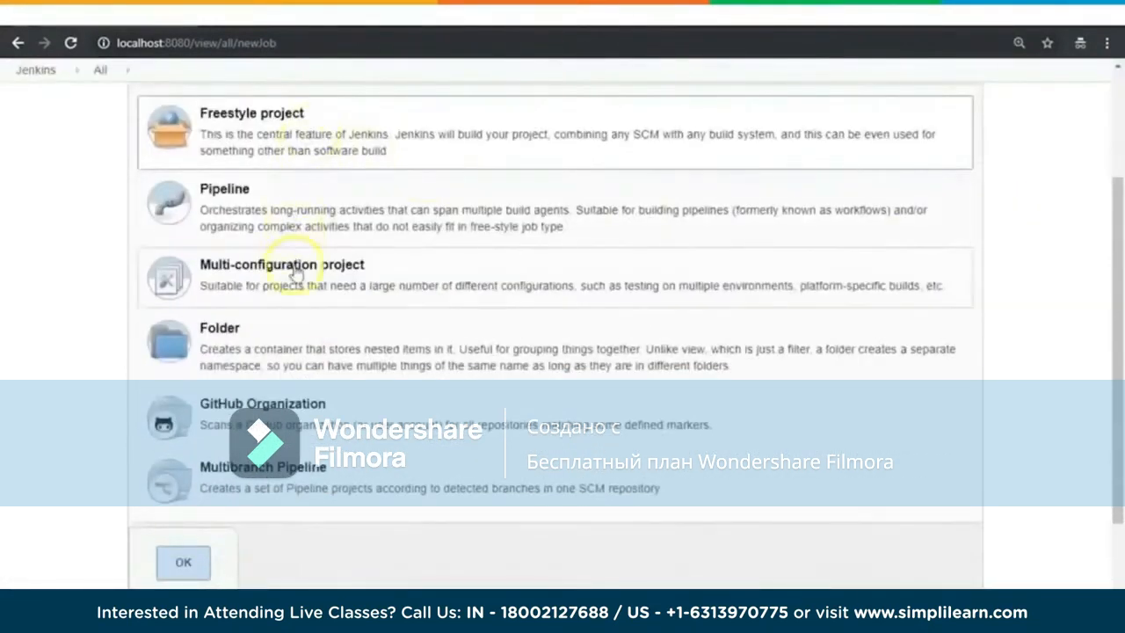
{"action": "left_click", "coordinate": [183, 563]}
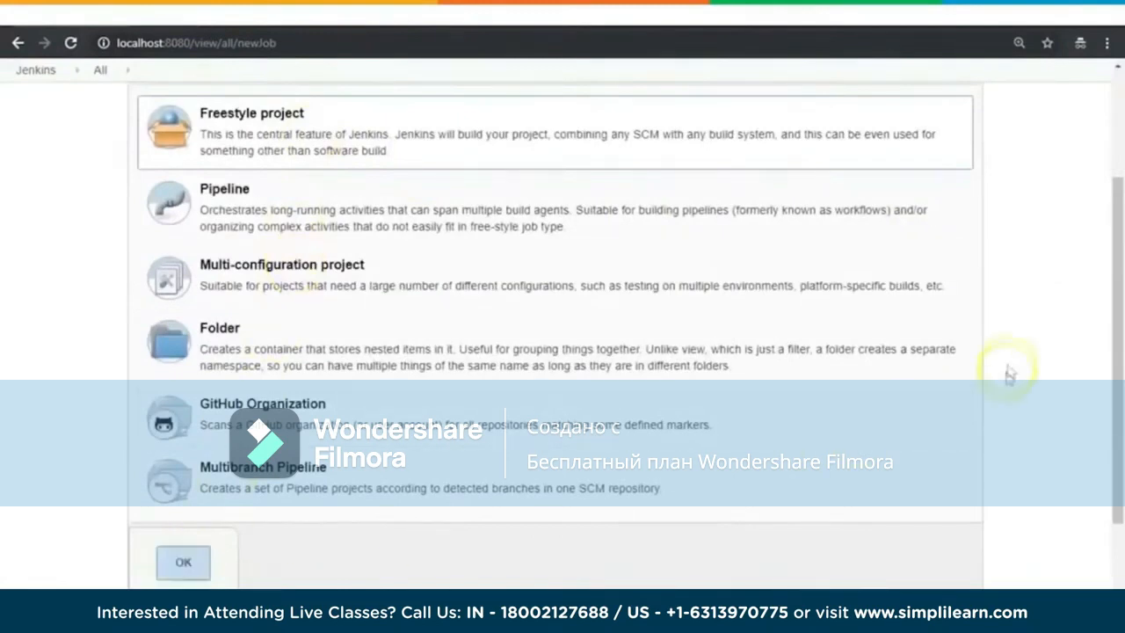
{"action": "scroll", "coordinate": [1052, 301], "scroll_direction": "up", "scroll_amount": 2}
{"action": "scroll", "coordinate": [1052, 301], "scroll_direction": "down", "scroll_amount": 2}
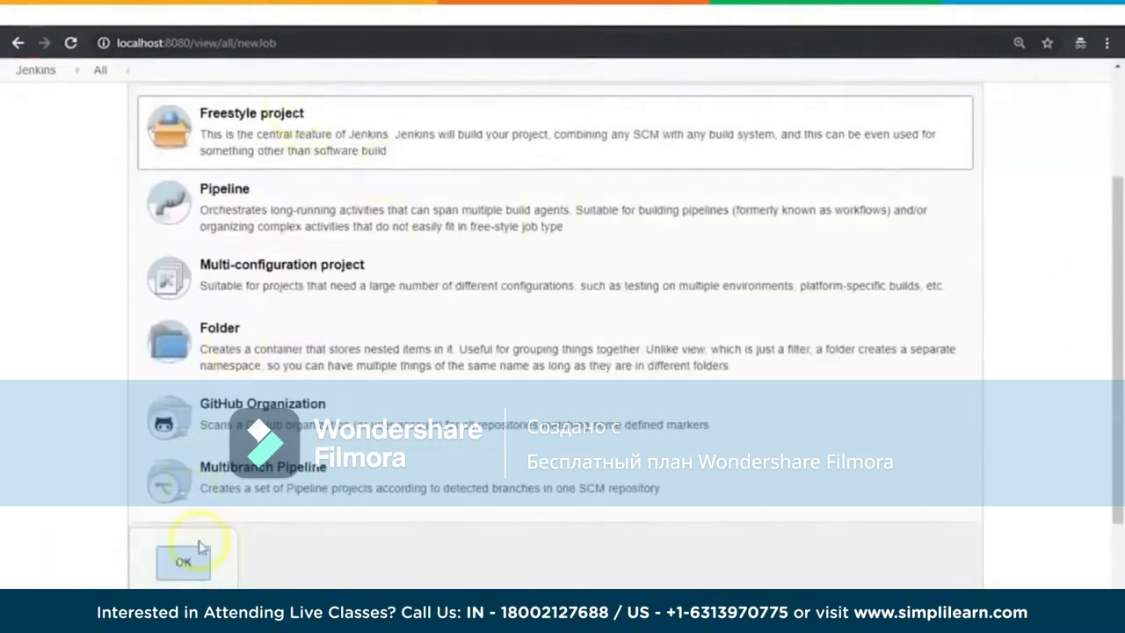
{"action": "left_click", "coordinate": [187, 566]}
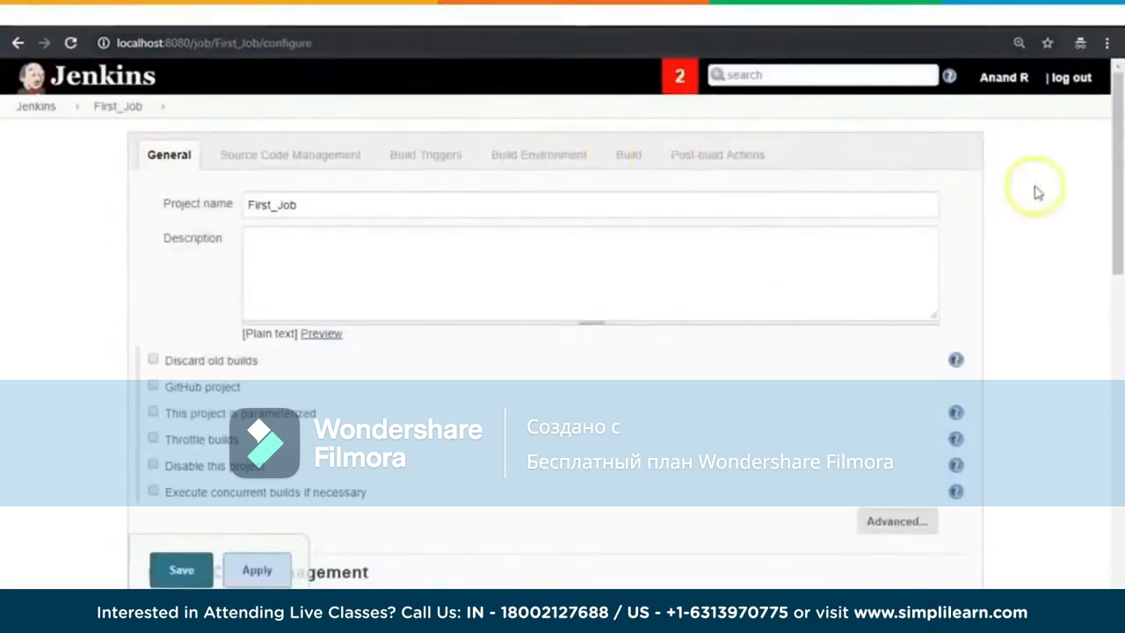
Step: Enter the description "This is my First Jenkins Job!!" for First_Job
{"action": "scroll", "coordinate": [1037, 193], "scroll_direction": "down", "scroll_amount": 3}
{"action": "scroll", "coordinate": [1037, 193], "scroll_direction": "up", "scroll_amount": 3}
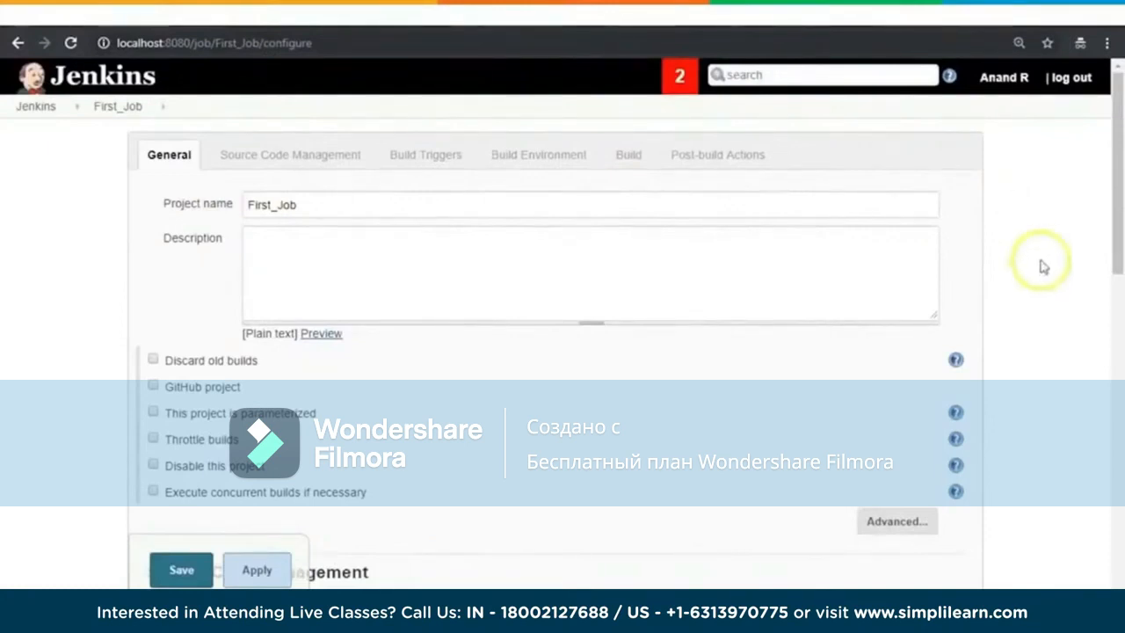
{"action": "left_click", "coordinate": [467, 247]}
{"action": "type", "text": "This is my First Jenkins Job!!"}
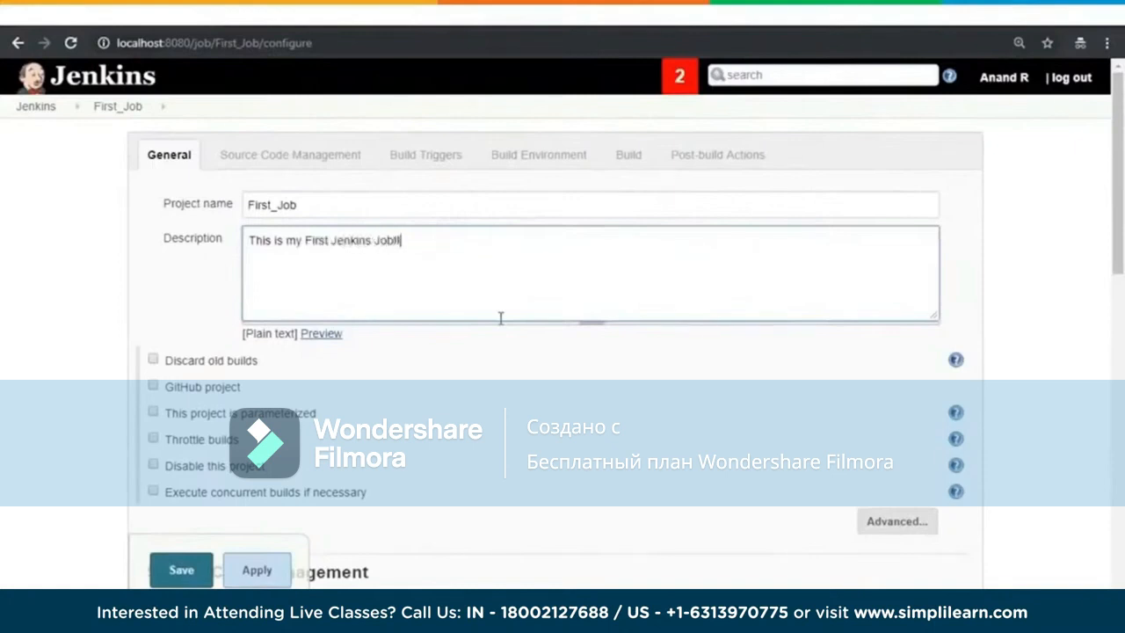
Step: Review the help for discarding old builds and parameterizing the project, plus the source code management, trigger and build environment options
{"action": "scroll", "coordinate": [457, 422], "scroll_direction": "down", "scroll_amount": 1}
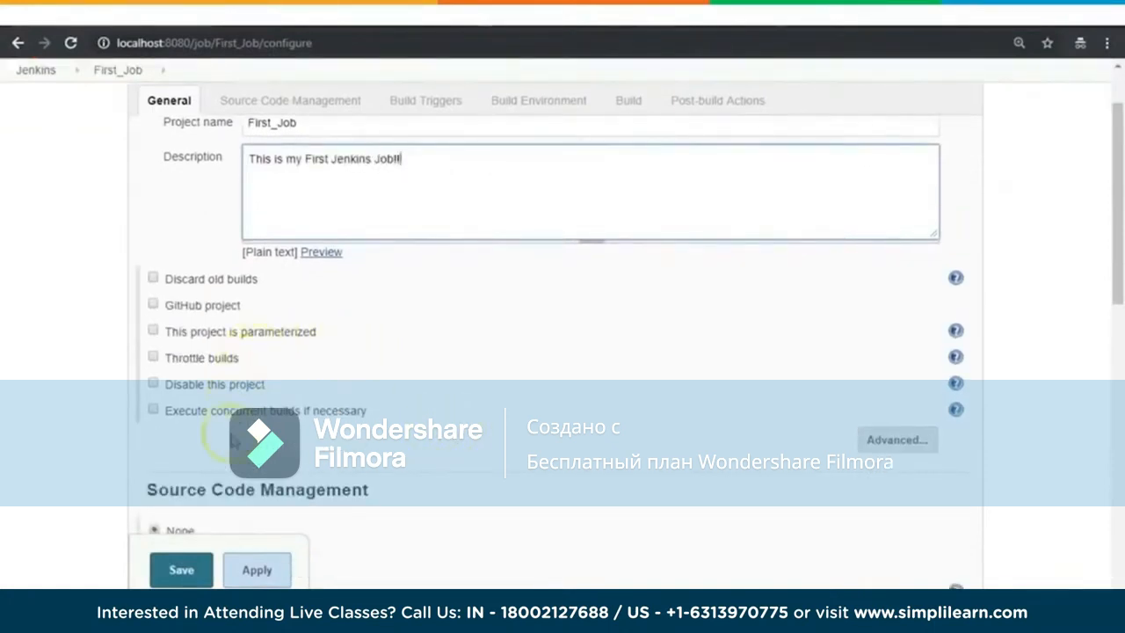
{"action": "left_click", "coordinate": [957, 279]}
{"action": "left_click", "coordinate": [959, 281]}
{"action": "left_click", "coordinate": [956, 332]}
{"action": "left_click", "coordinate": [956, 331]}
{"action": "scroll", "coordinate": [1020, 316], "scroll_direction": "down", "scroll_amount": 3}
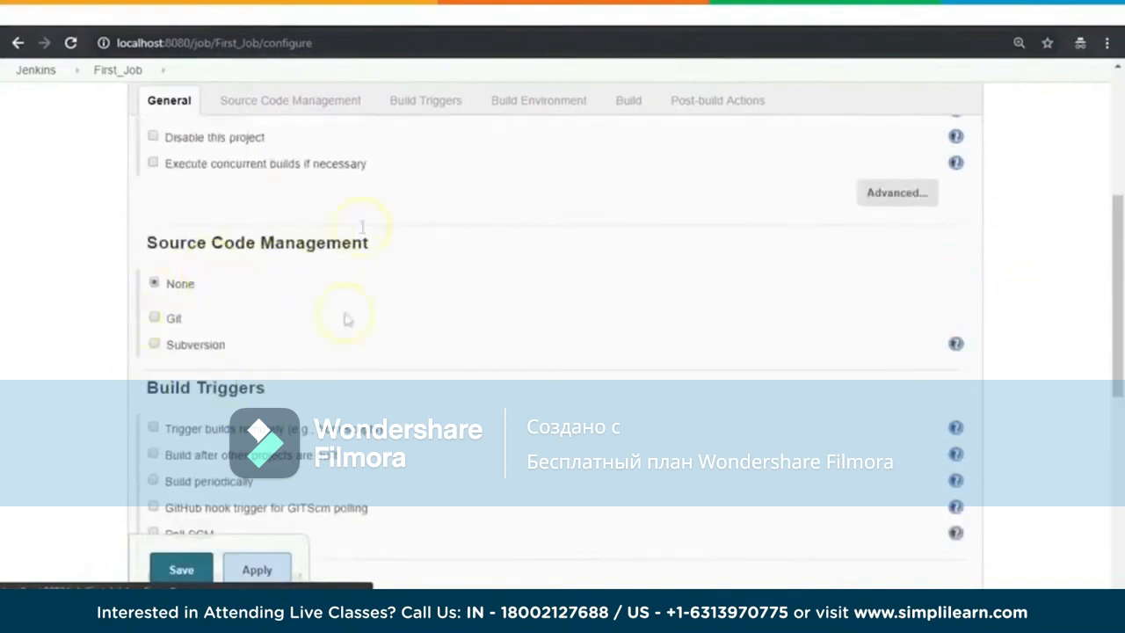
{"action": "scroll", "coordinate": [1068, 334], "scroll_direction": "down", "scroll_amount": 2}
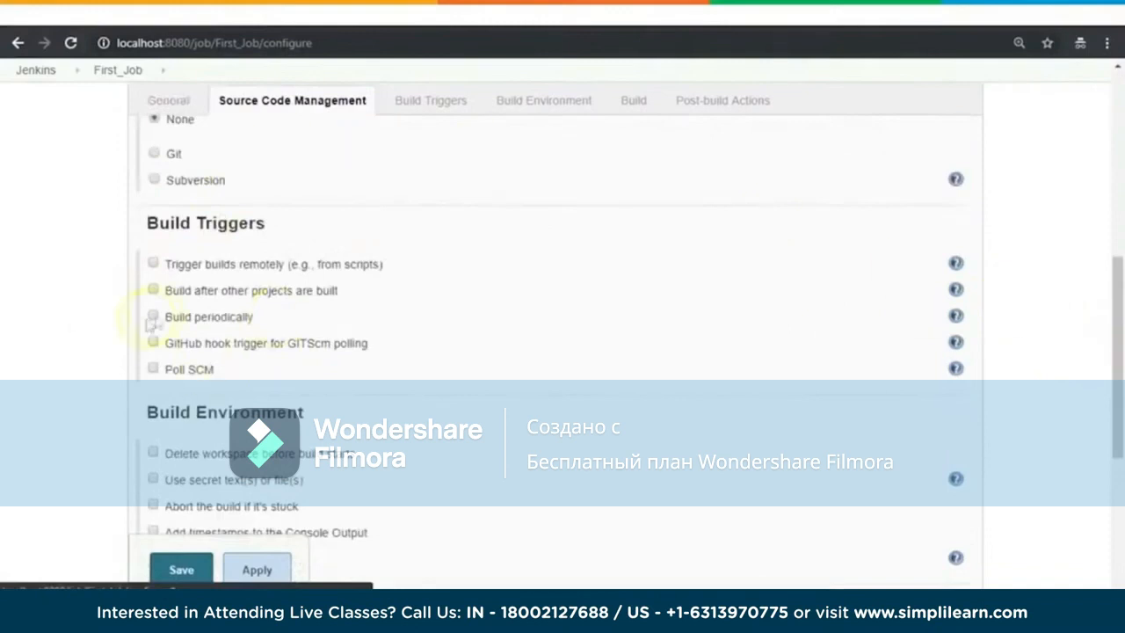
{"action": "scroll", "coordinate": [1037, 308], "scroll_direction": "down", "scroll_amount": 2}
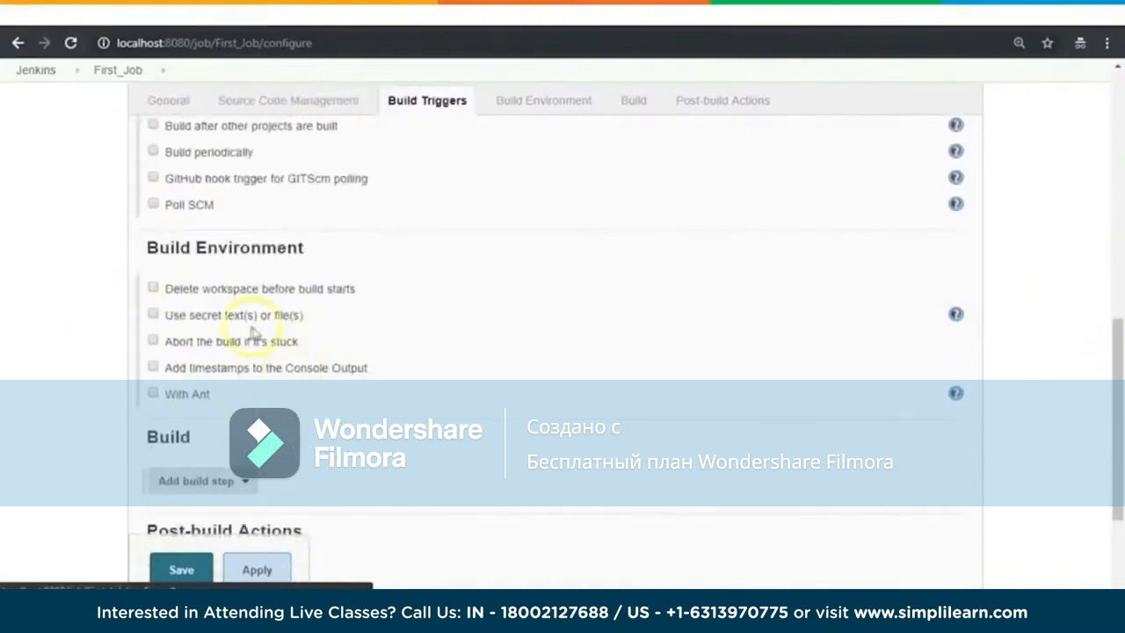
{"action": "scroll", "coordinate": [1011, 369], "scroll_direction": "down", "scroll_amount": 2}
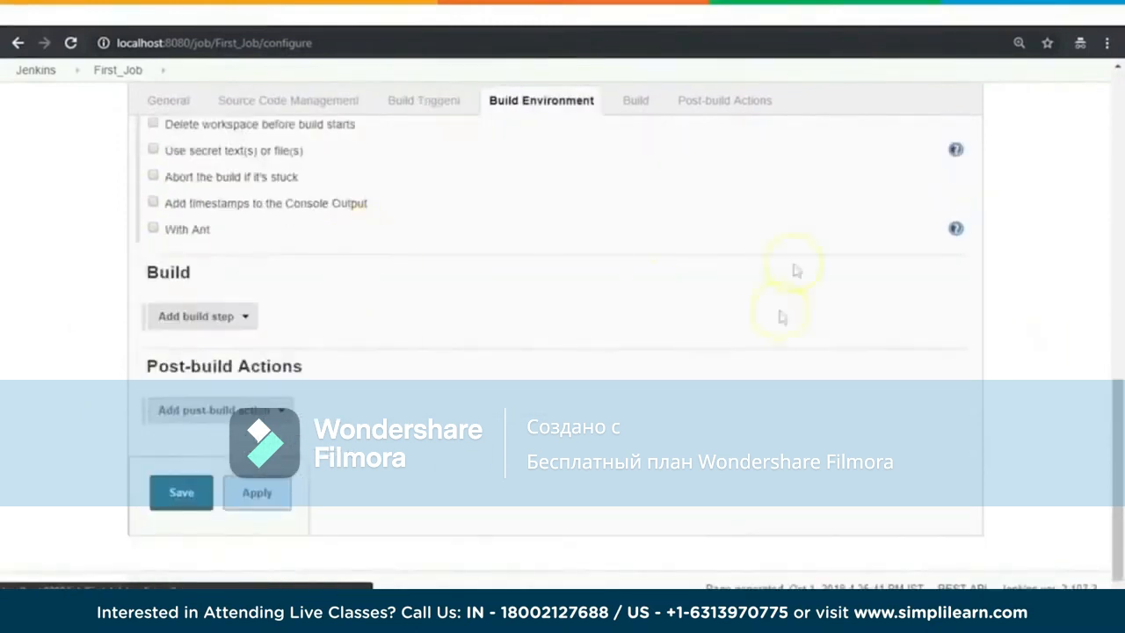
Step: Add an Execute Windows batch command build step with the command echo "Hello...this is my first Jenkins Job : %date% : %time% "
{"action": "left_click", "coordinate": [246, 316]}
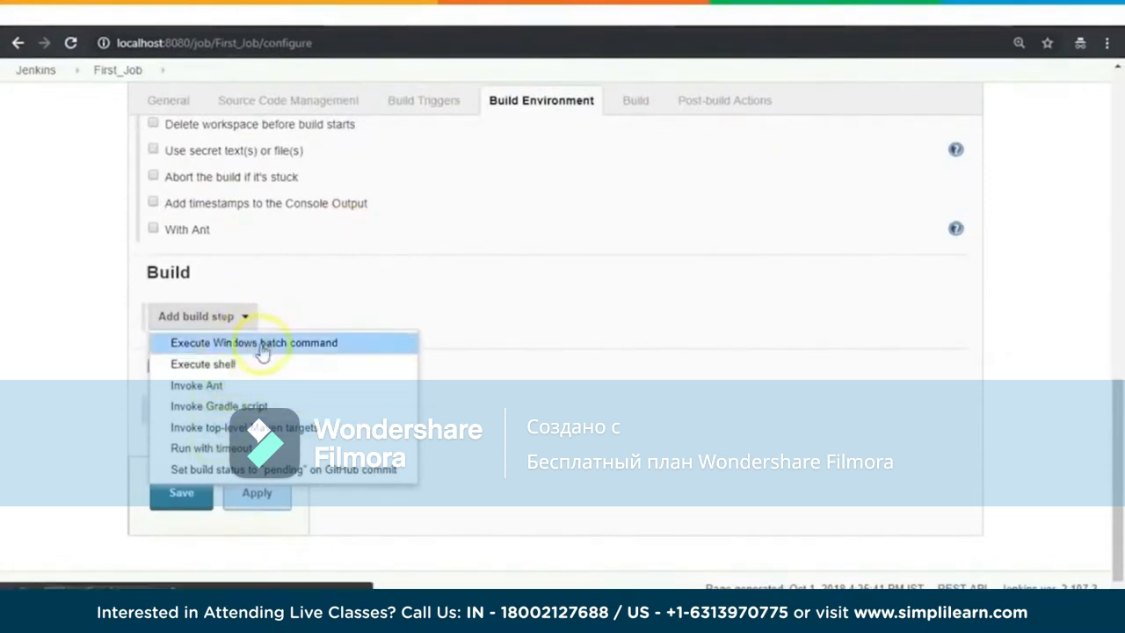
{"action": "left_click", "coordinate": [263, 344]}
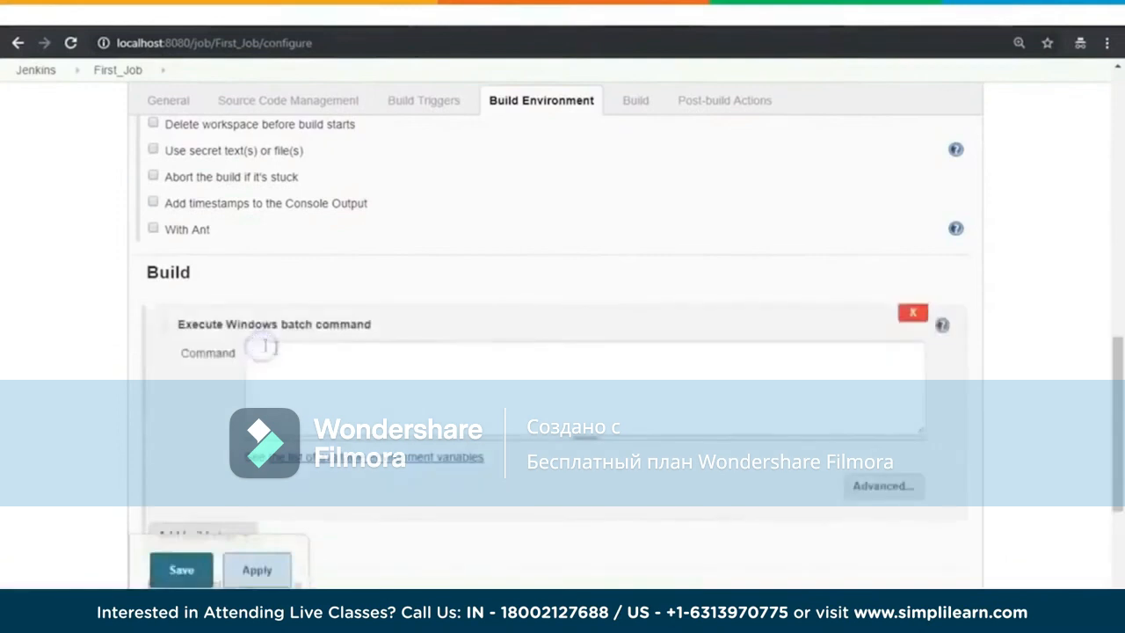
{"action": "type", "text": "echo \""}
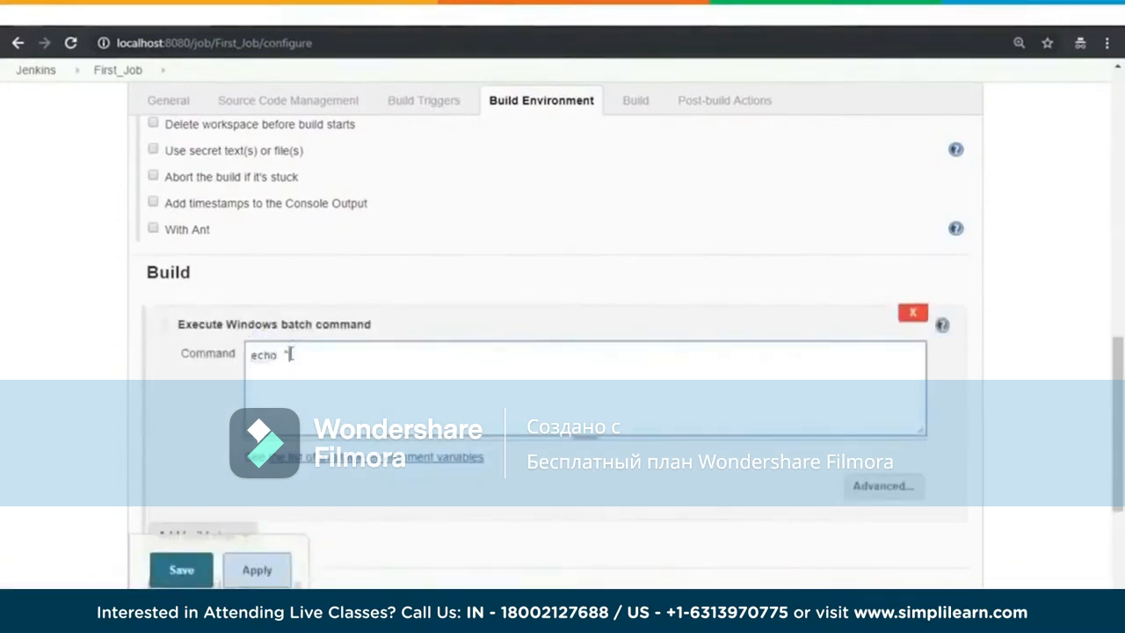
{"action": "type", "text": "Hello...this is my fi"}
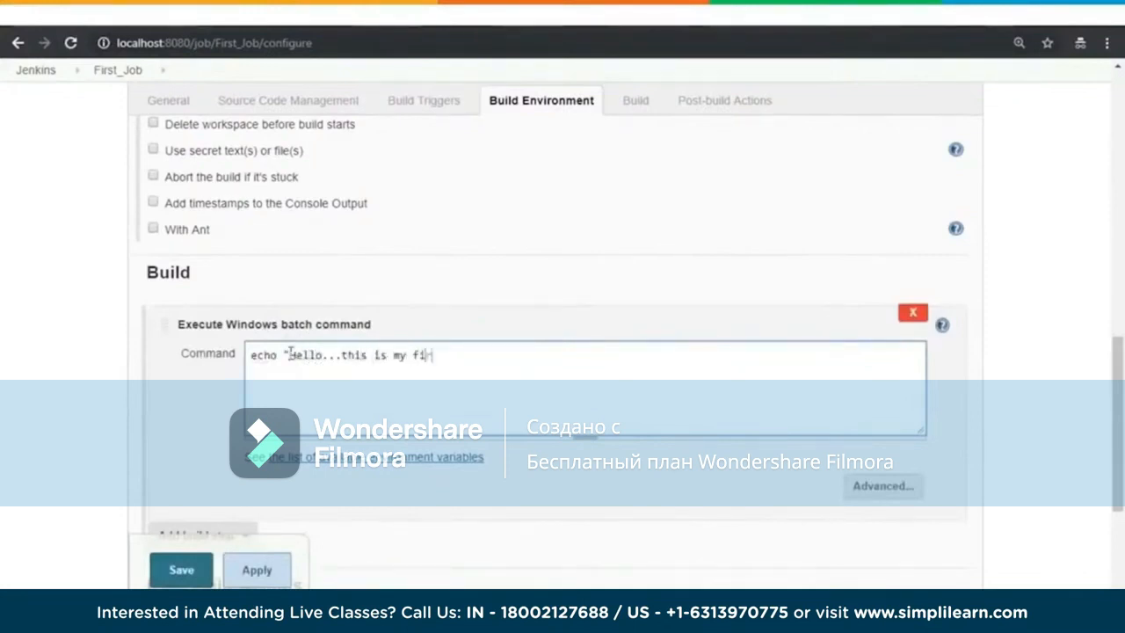
{"action": "type", "text": "rst Jenkins Job : %date% :"}
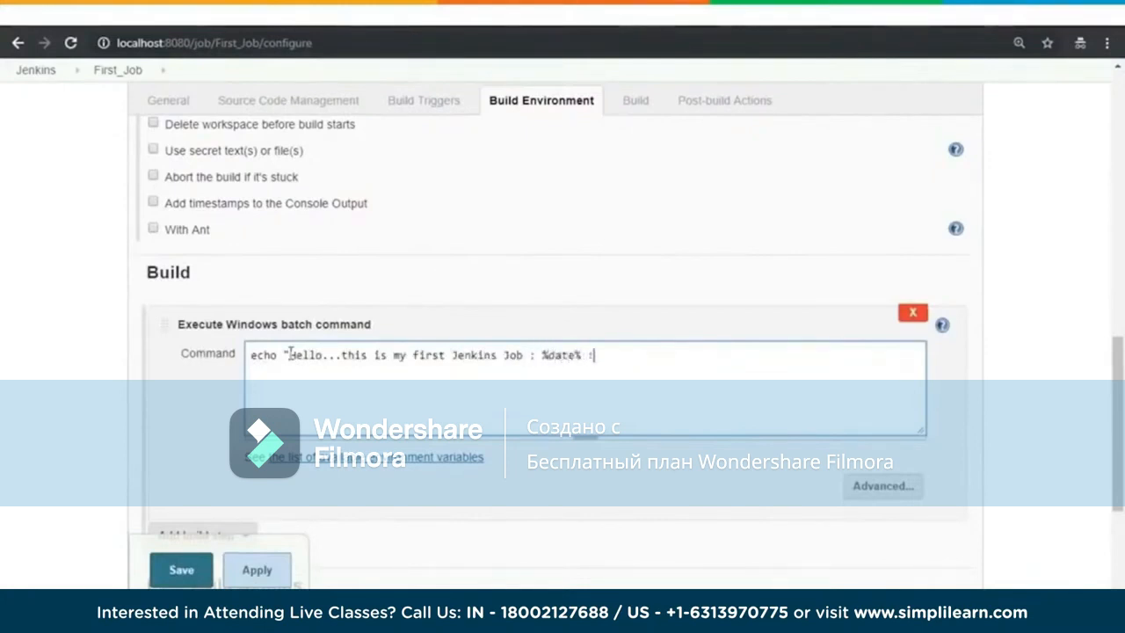
{"action": "type", "text": " %time"}
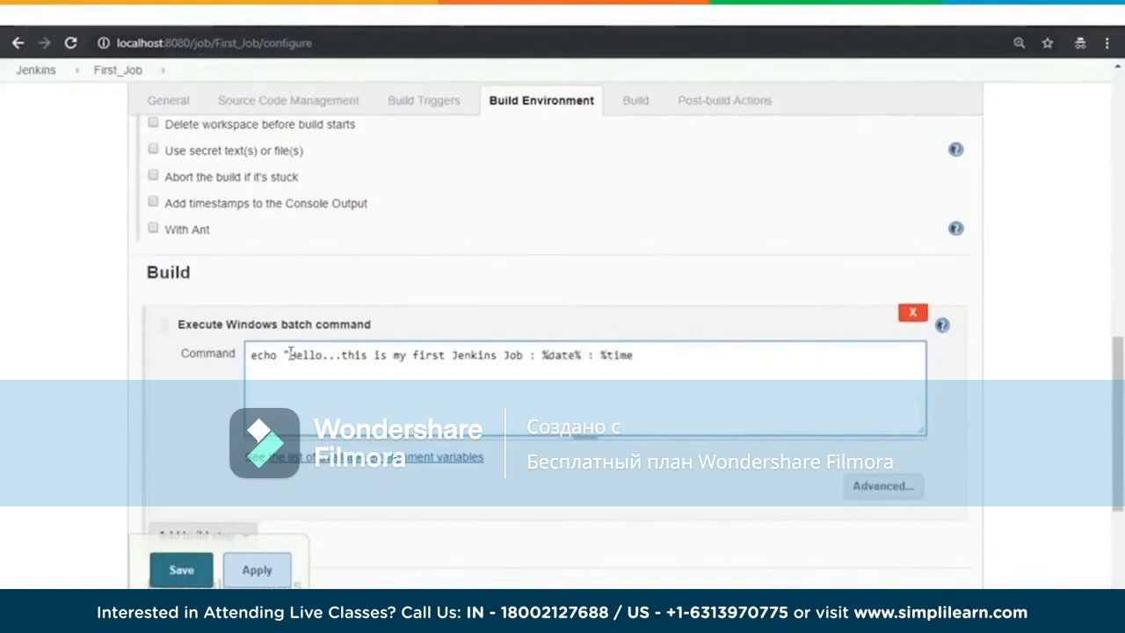
{"action": "type", "text": "%"}
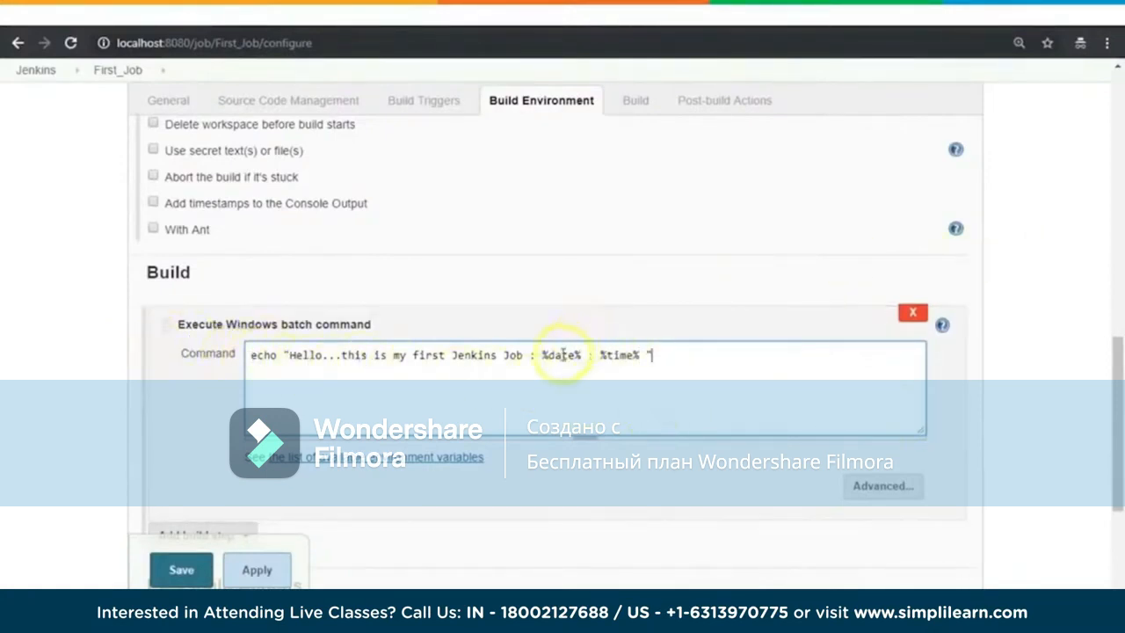
Step: Check the remaining sections of the First_Job configuration and save it
{"action": "scroll", "coordinate": [1040, 322], "scroll_direction": "down", "scroll_amount": 3}
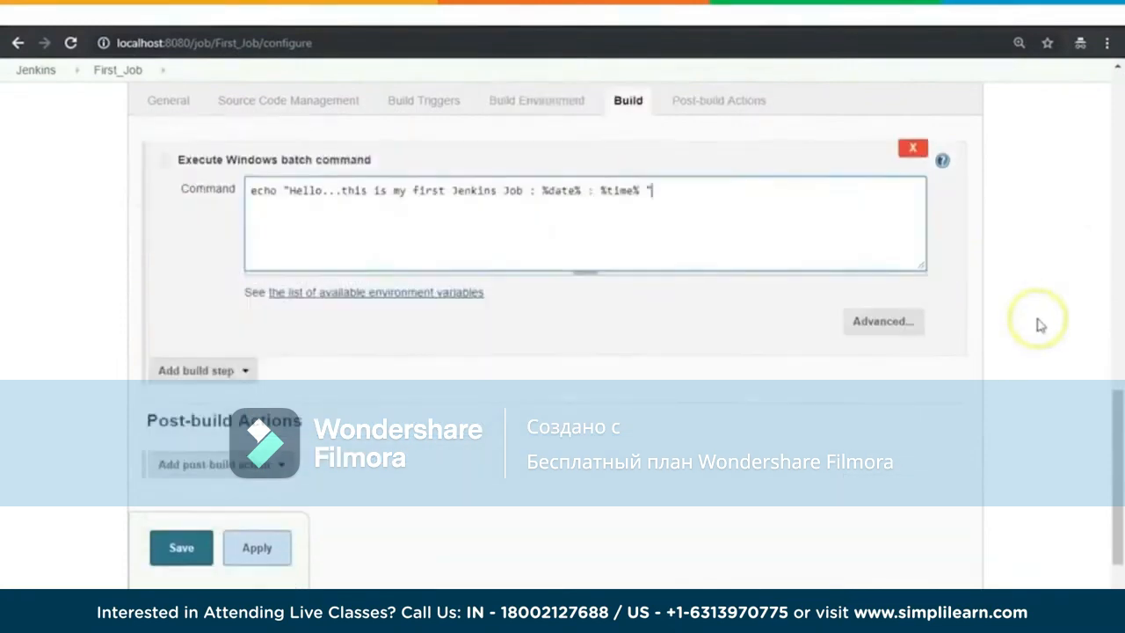
{"action": "scroll", "coordinate": [1058, 262], "scroll_direction": "up", "scroll_amount": 5}
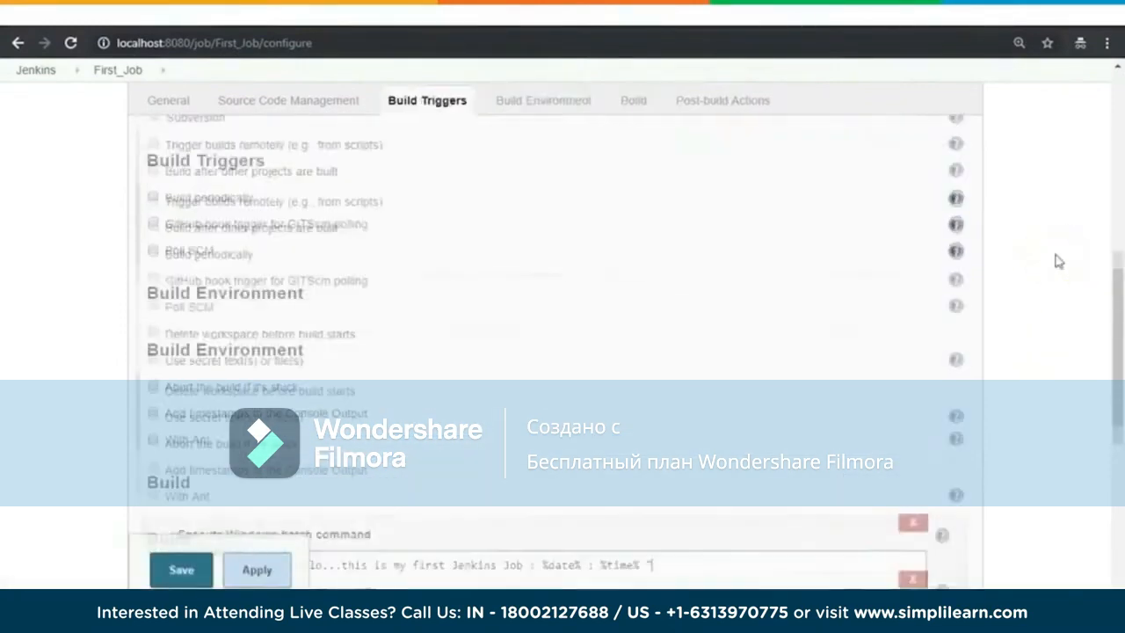
{"action": "scroll", "coordinate": [1058, 262], "scroll_direction": "down", "scroll_amount": 3}
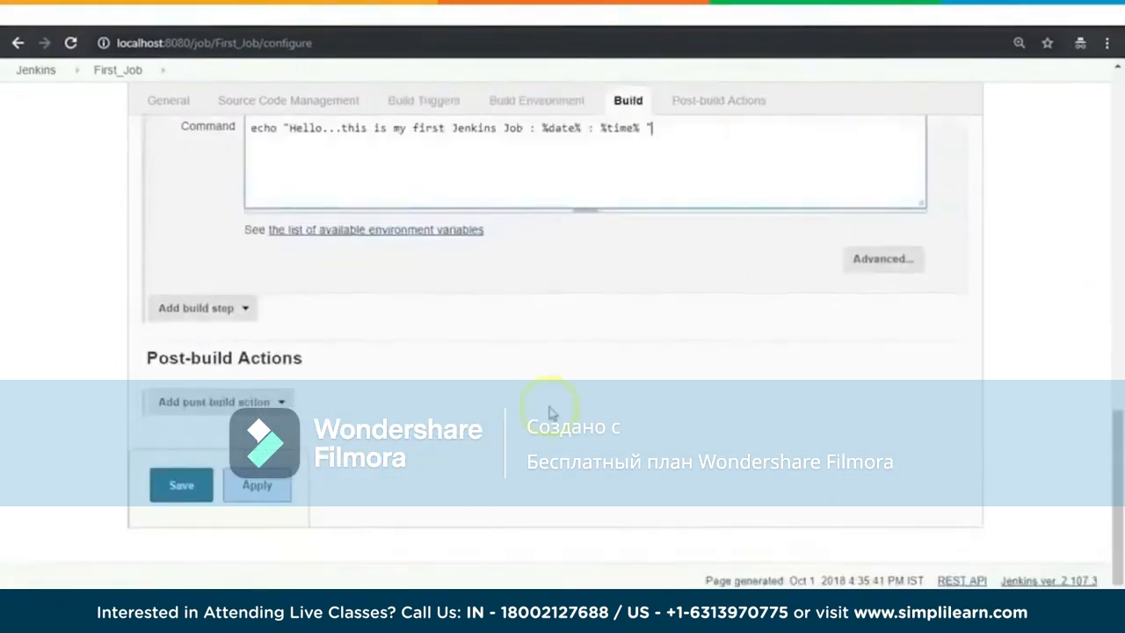
{"action": "left_click", "coordinate": [190, 494]}
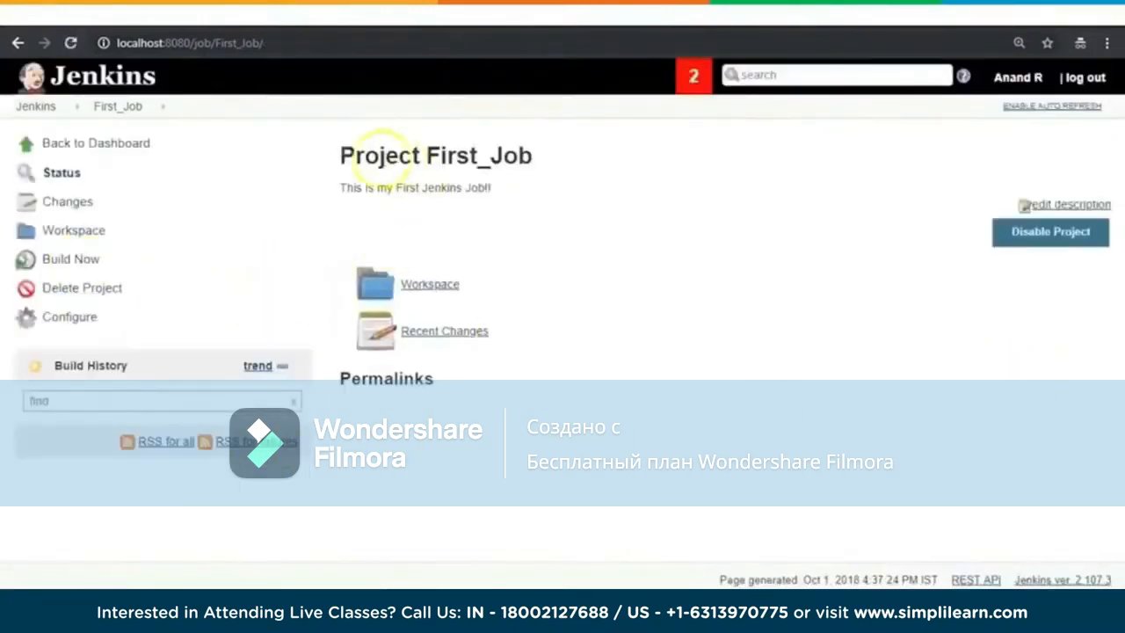
Step: Run a build of First_Job and examine the echoed message in the console output of build #1
{"action": "left_click_drag", "start_coordinate": [353, 155], "coordinate": [570, 176]}
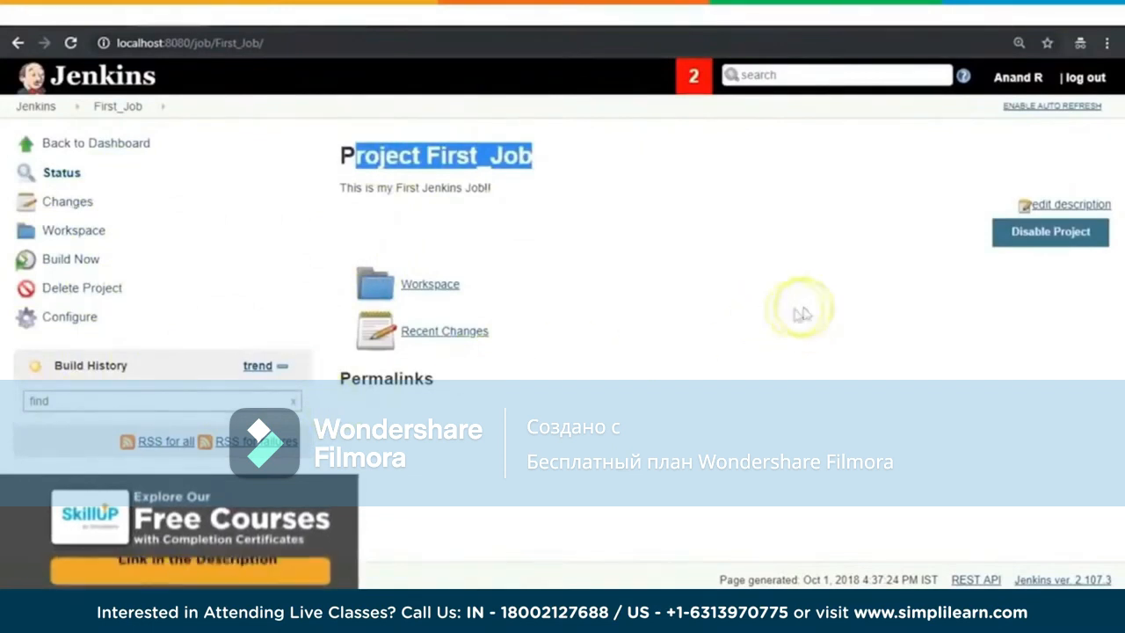
{"action": "left_click", "coordinate": [74, 261]}
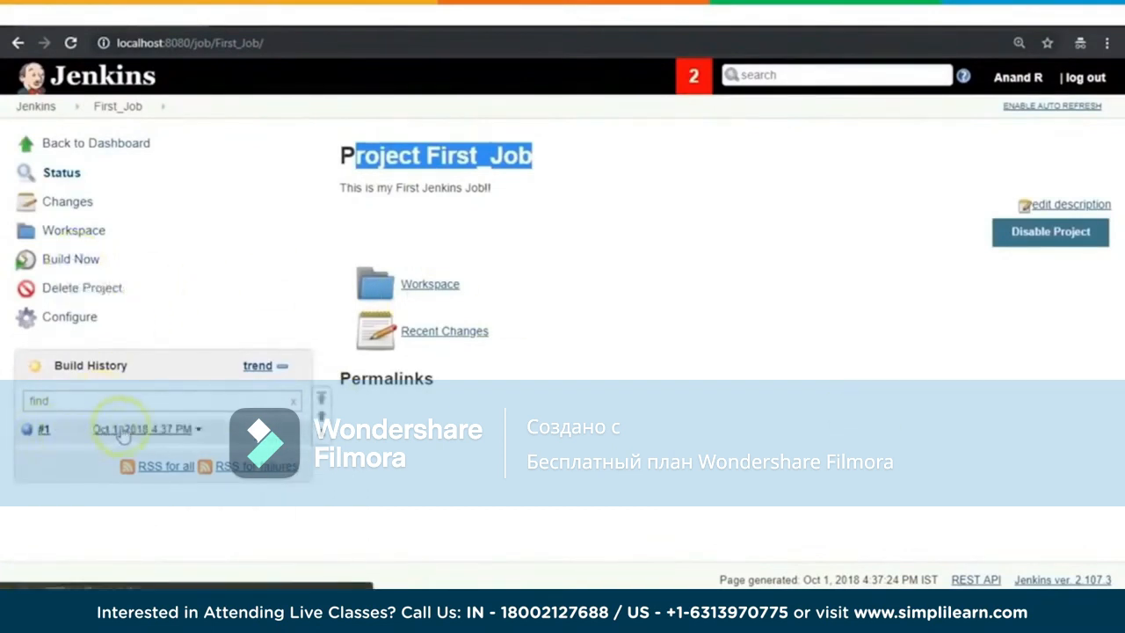
{"action": "left_click", "coordinate": [42, 430]}
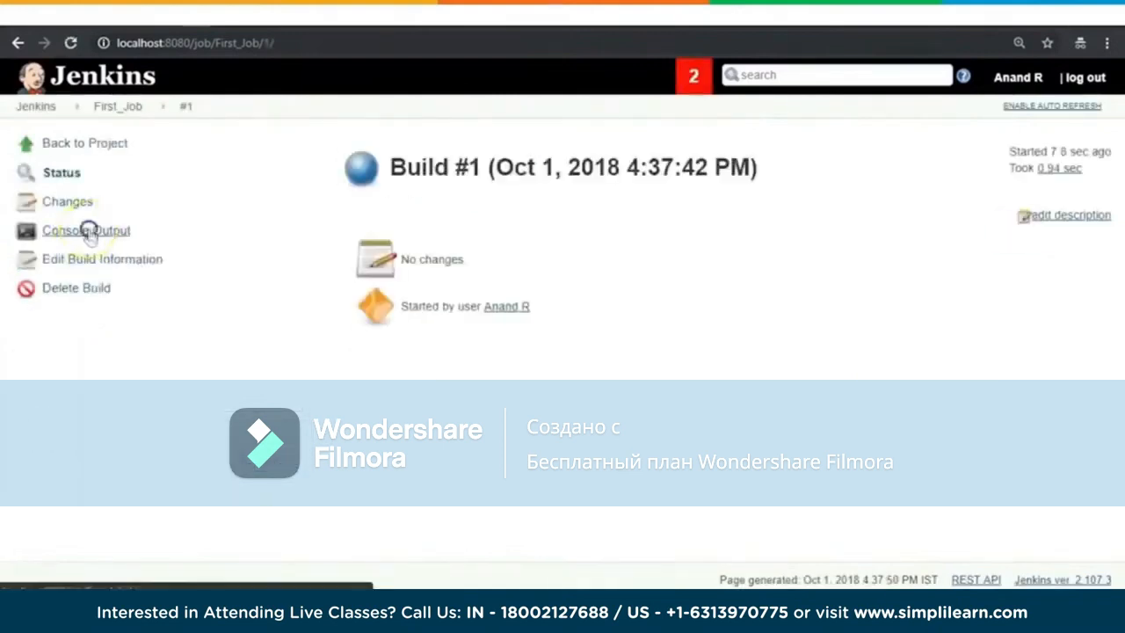
{"action": "left_click", "coordinate": [88, 232]}
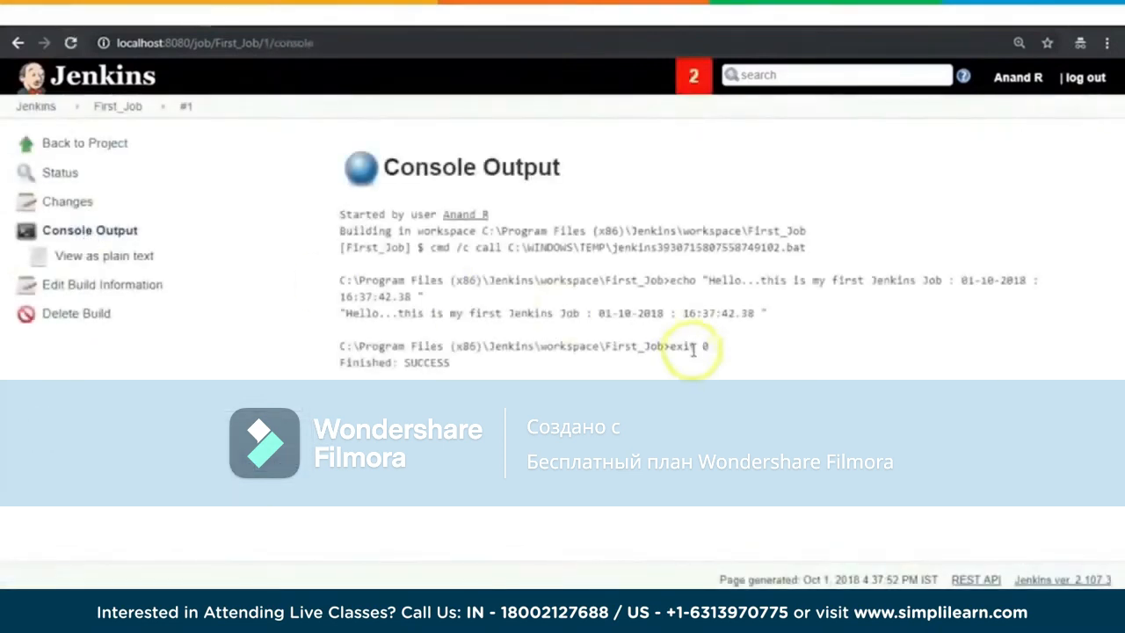
{"action": "left_click_drag", "start_coordinate": [352, 314], "coordinate": [798, 320]}
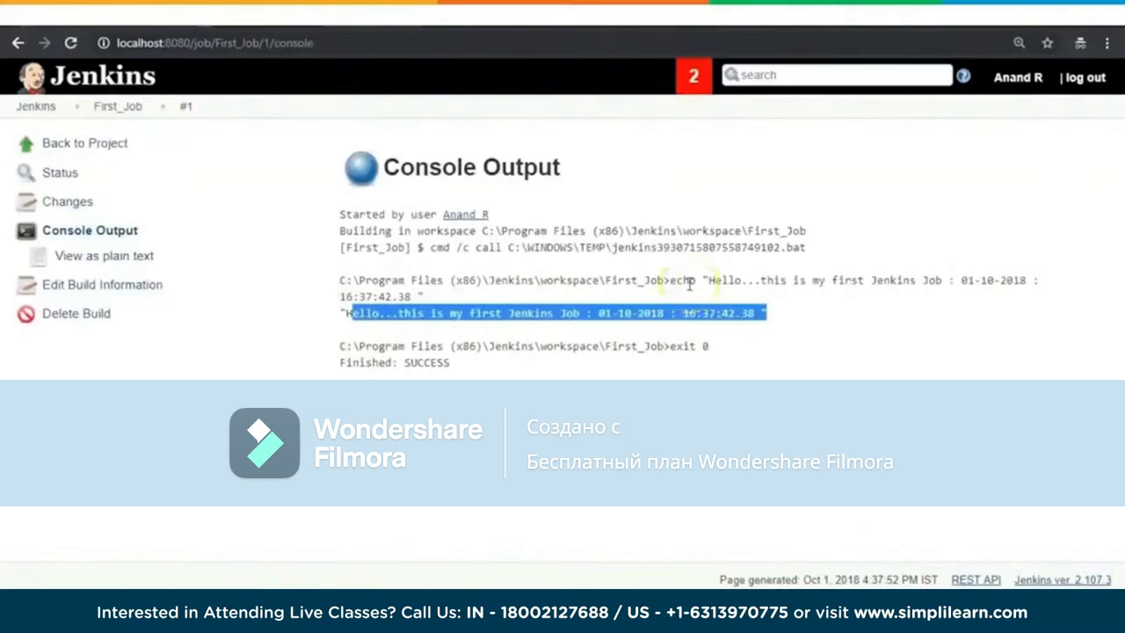
Step: Copy the path C:\Program Files (x86)\Jenkins from the console output and open that folder in File Explorer
{"action": "left_click_drag", "start_coordinate": [482, 231], "coordinate": [682, 232]}
{"action": "key", "text": "ctrl+c"}
{"action": "left_click", "coordinate": [132, 562]}
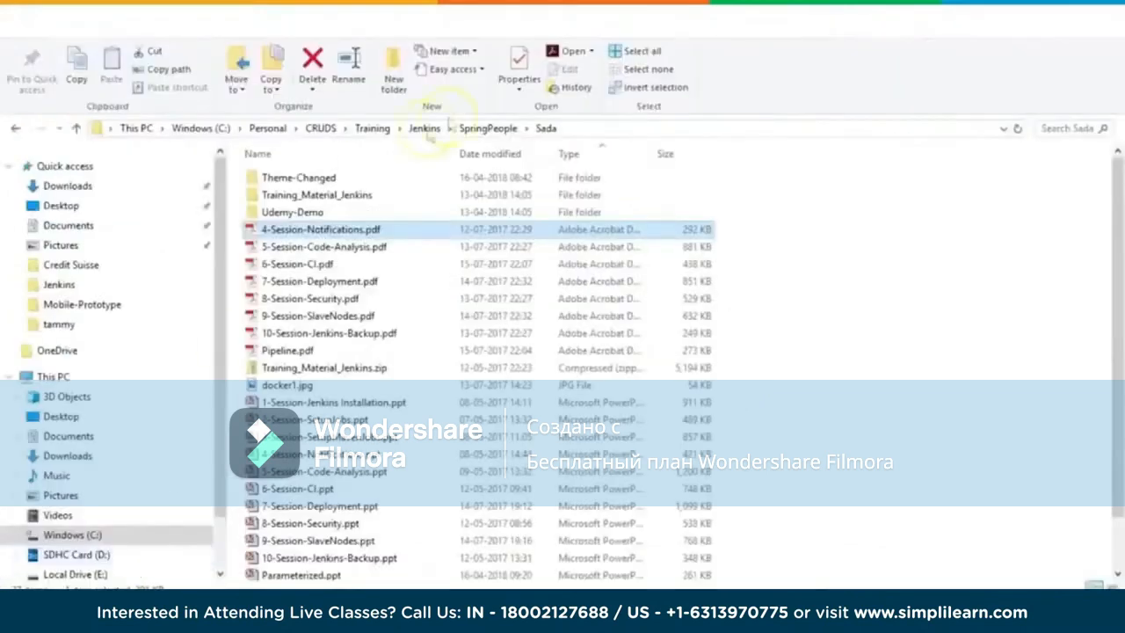
{"action": "left_click", "coordinate": [626, 130]}
{"action": "key", "text": "ctrl+v"}
{"action": "key", "text": "Return"}
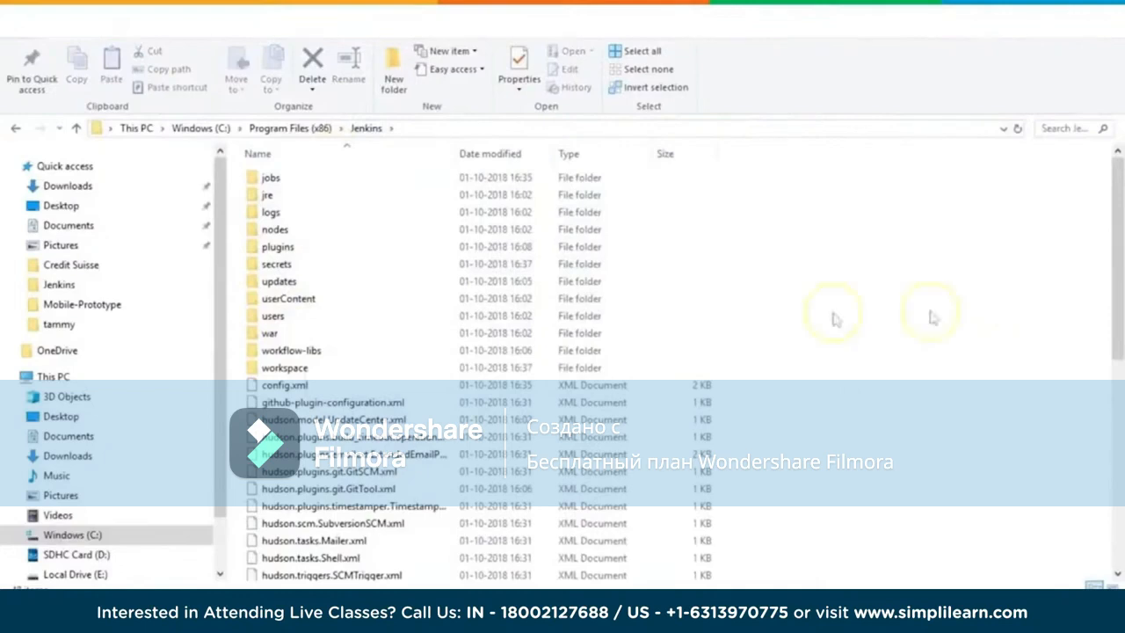
Step: Look through the plugins folder in the Jenkins home directory and return to the Jenkins folder
{"action": "double_click", "coordinate": [278, 247]}
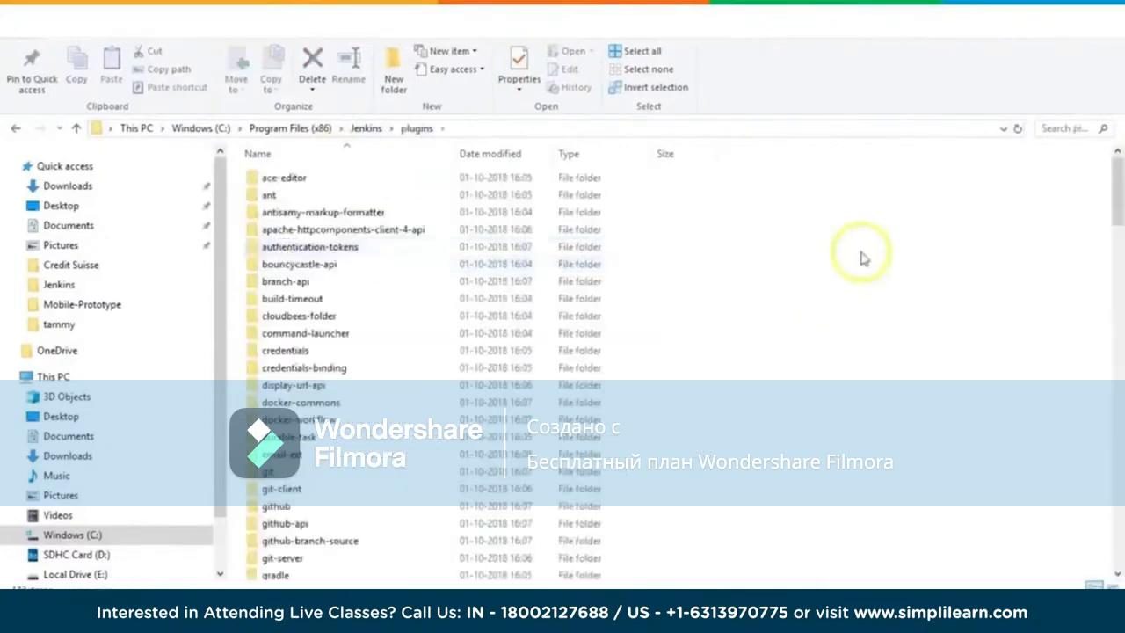
{"action": "scroll", "coordinate": [861, 257], "scroll_direction": "down", "scroll_amount": 20}
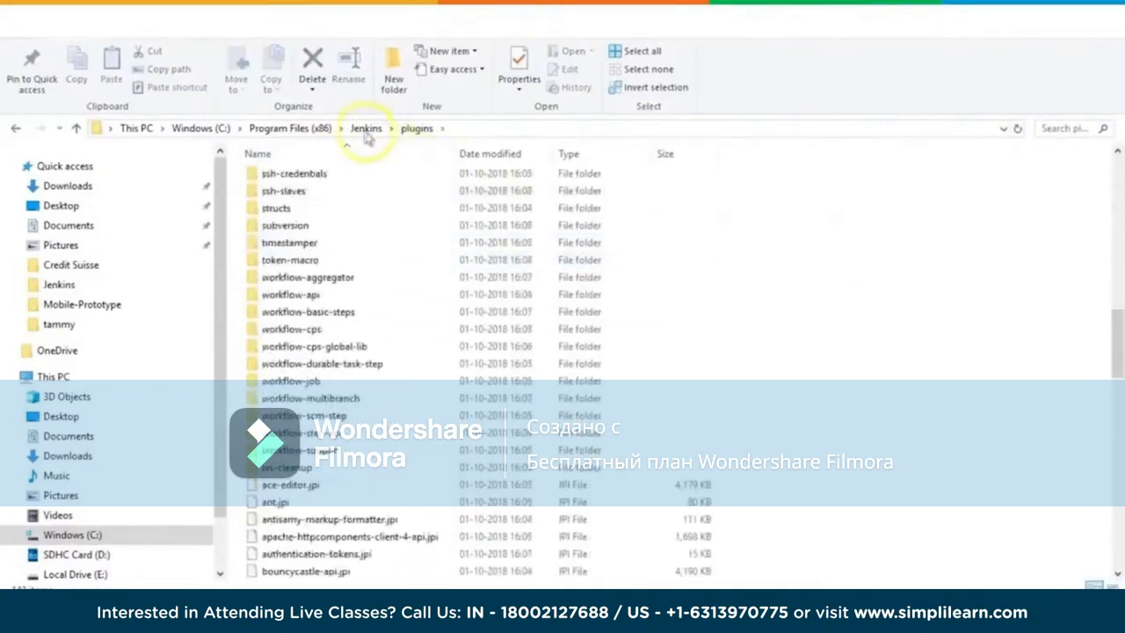
{"action": "left_click", "coordinate": [366, 128]}
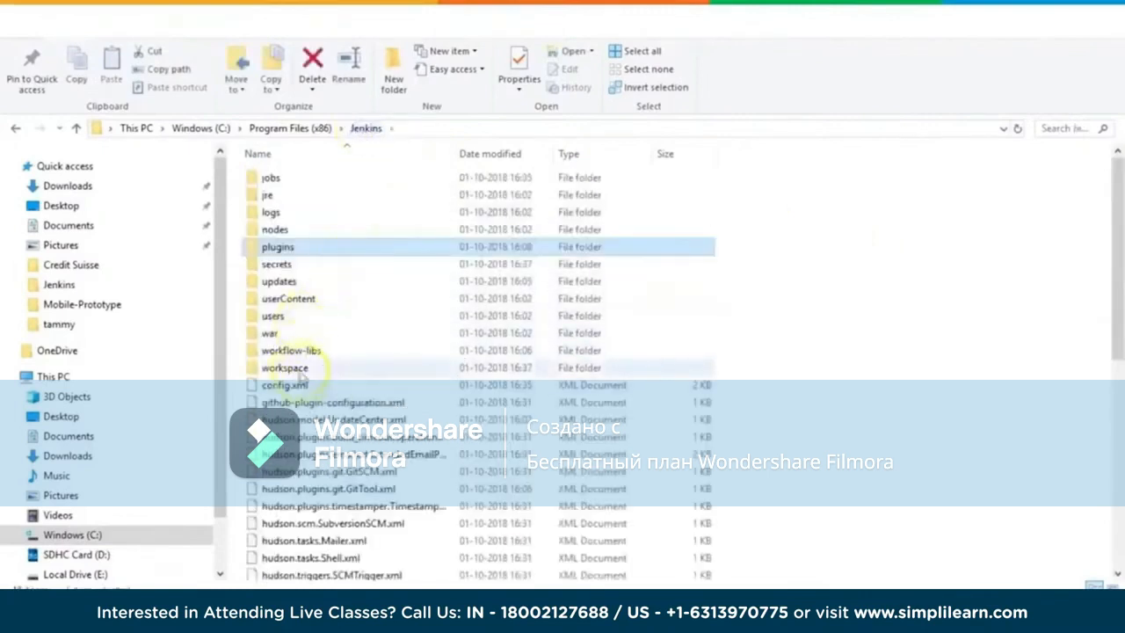
Step: Look into the workspace folder of the Jenkins home directory, and return to the Jenkins dashboard in Chrome
{"action": "double_click", "coordinate": [297, 369]}
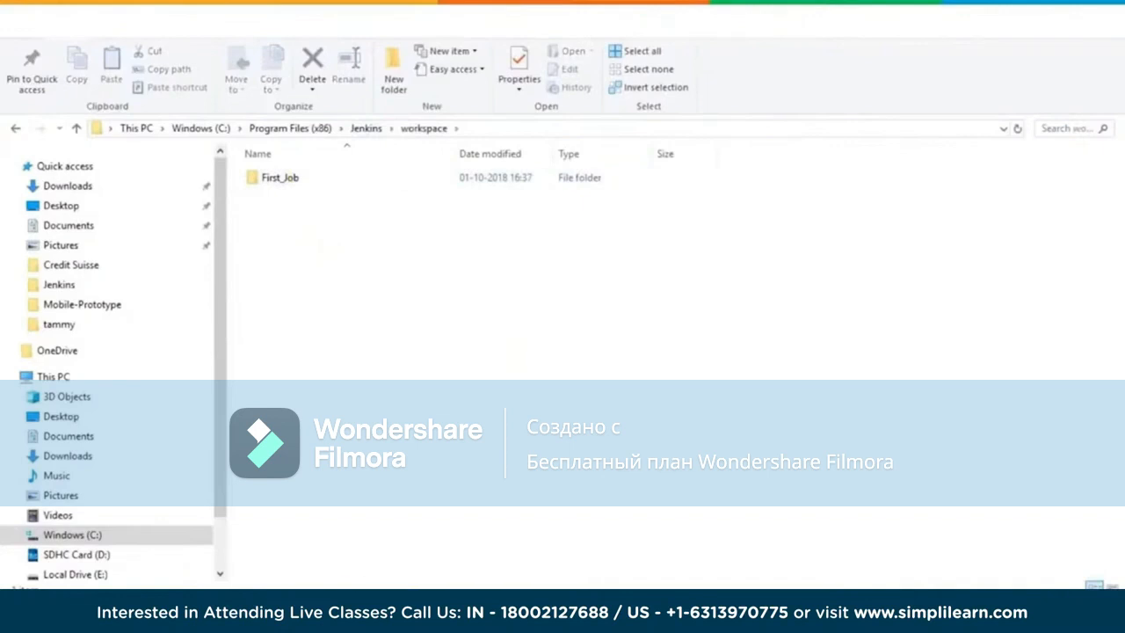
{"action": "mouse_move", "coordinate": [296, 610]}
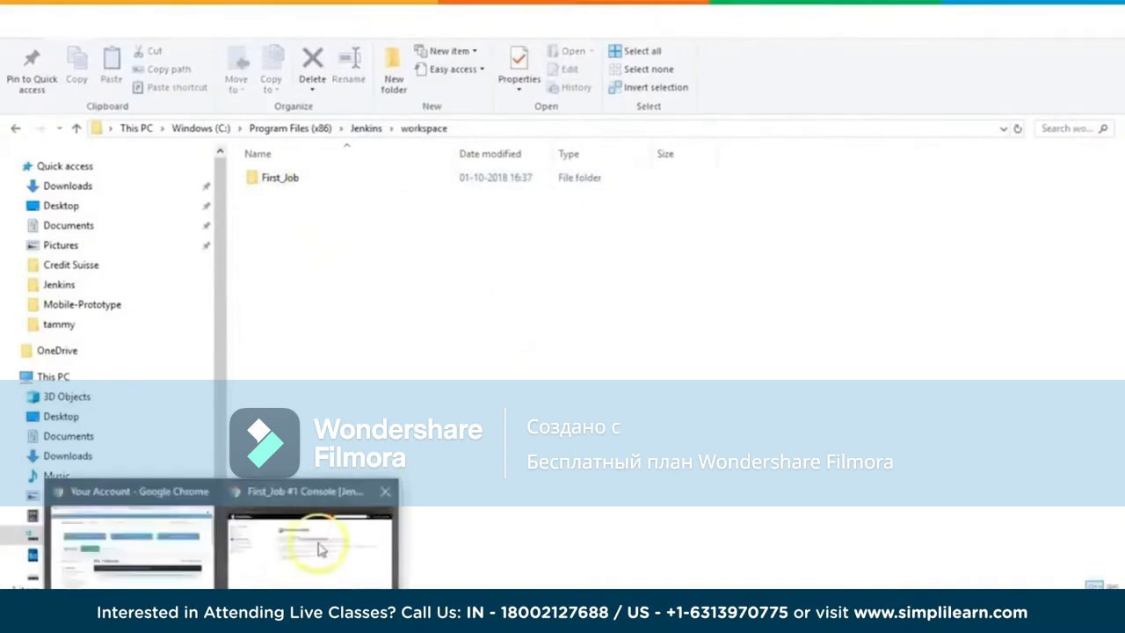
{"action": "left_click", "coordinate": [321, 550]}
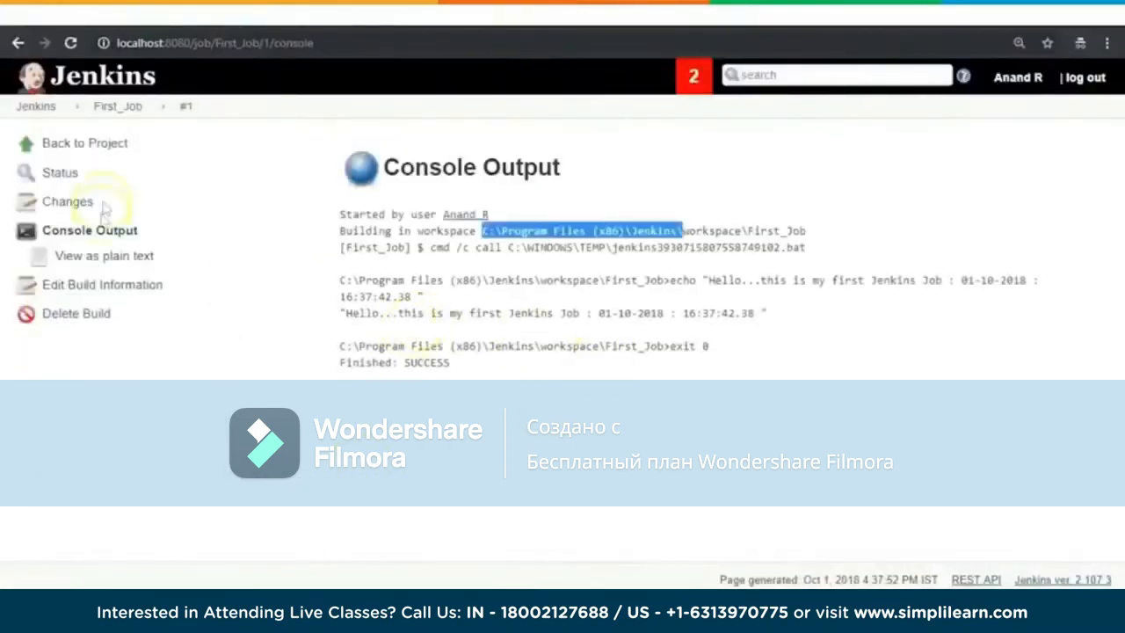
{"action": "left_click", "coordinate": [102, 144]}
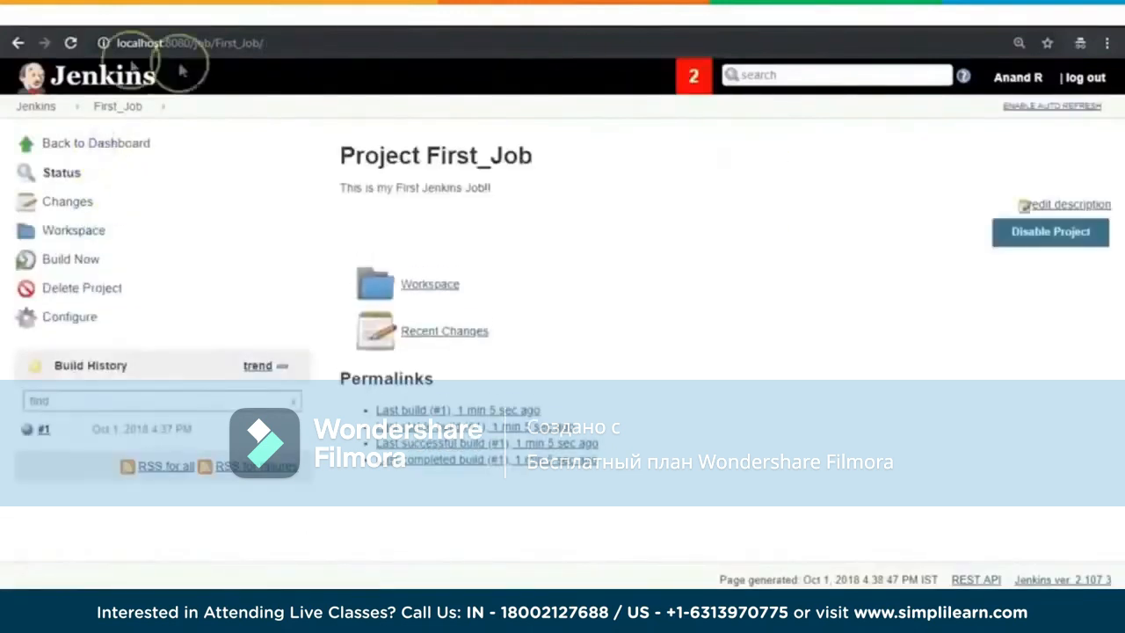
{"action": "left_click", "coordinate": [99, 143]}
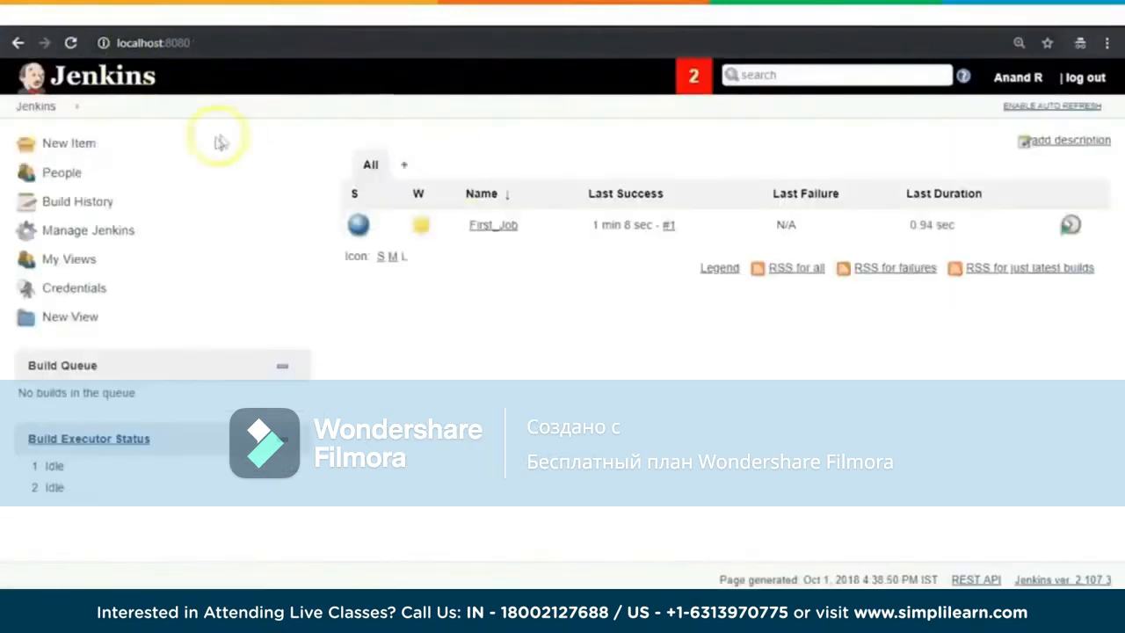
Step: Create a new freestyle project named Second_Job
{"action": "left_click", "coordinate": [77, 143]}
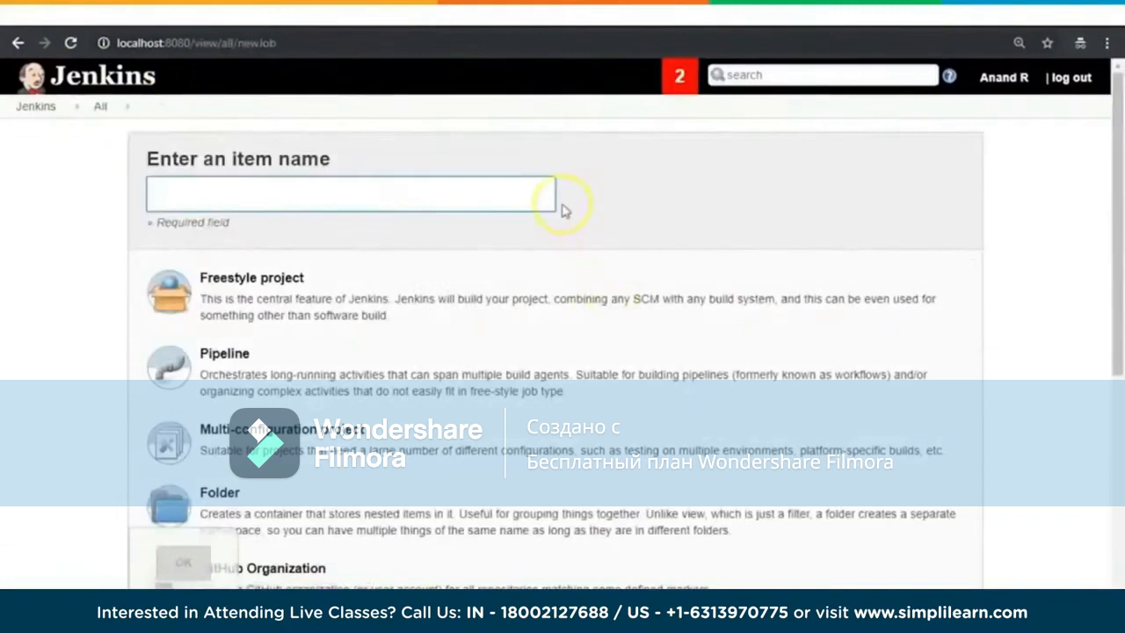
{"action": "type", "text": "Second_Job"}
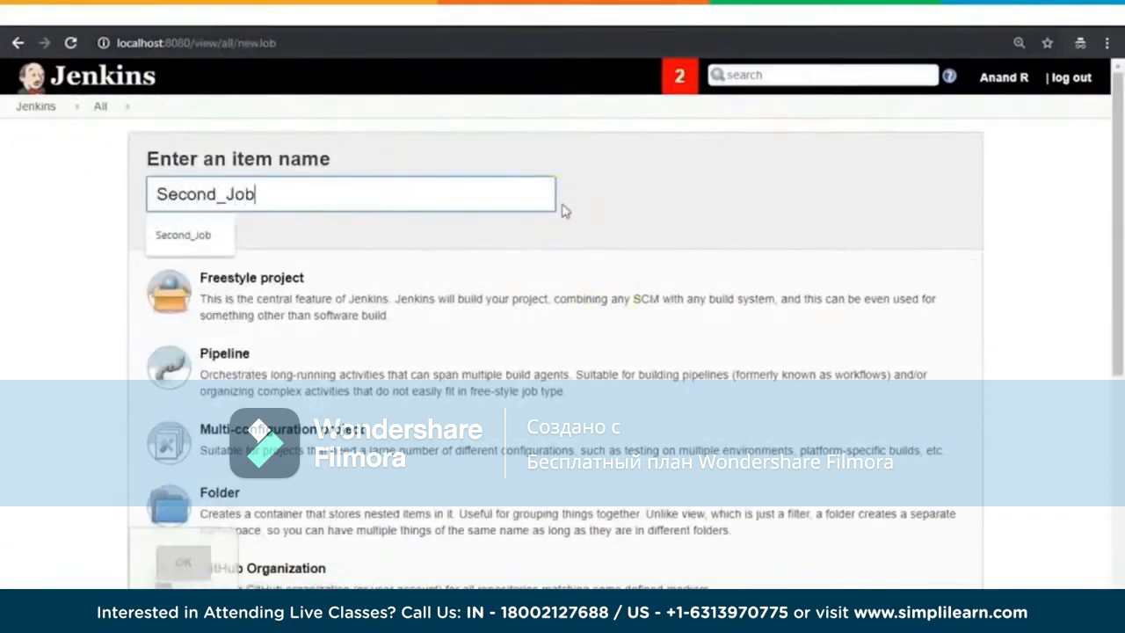
{"action": "left_click", "coordinate": [296, 302]}
{"action": "left_click", "coordinate": [184, 568]}
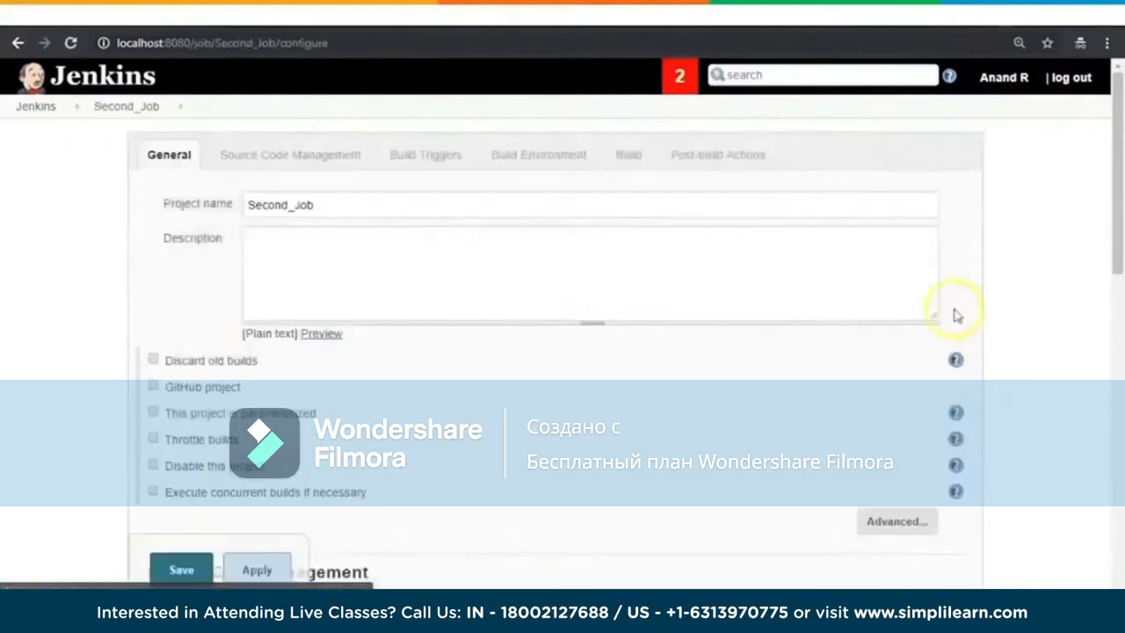
Step: Enter the job description "This is my Second Job which will be triggered automatically!!"
{"action": "left_click", "coordinate": [530, 259]}
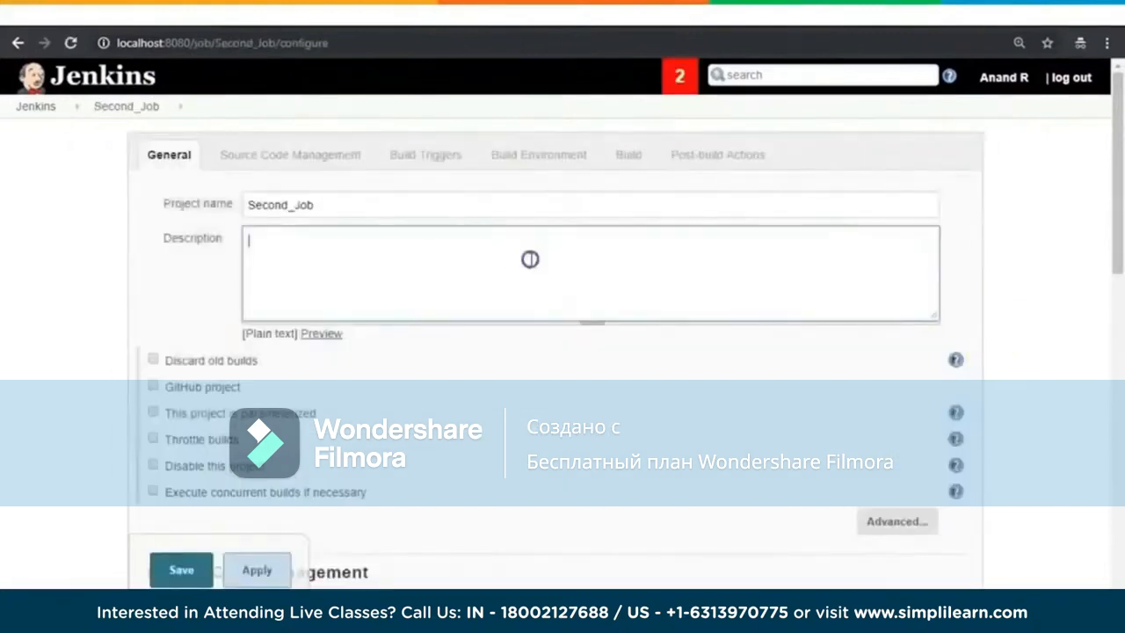
{"action": "type", "text": "This is my Second"}
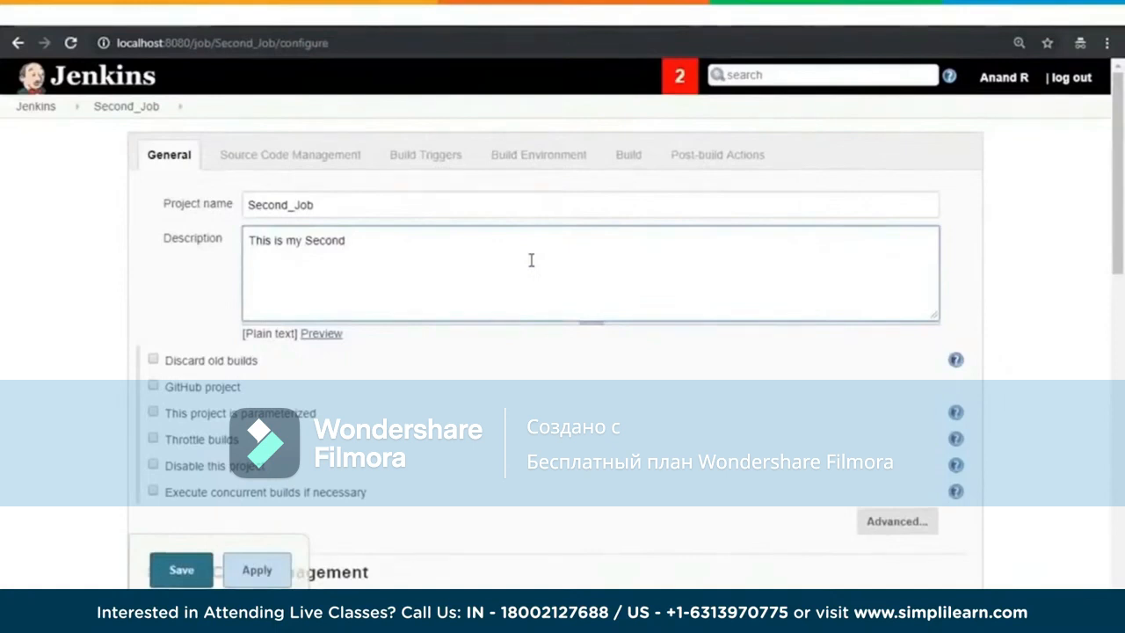
{"action": "type", "text": "Job which will be triggered"}
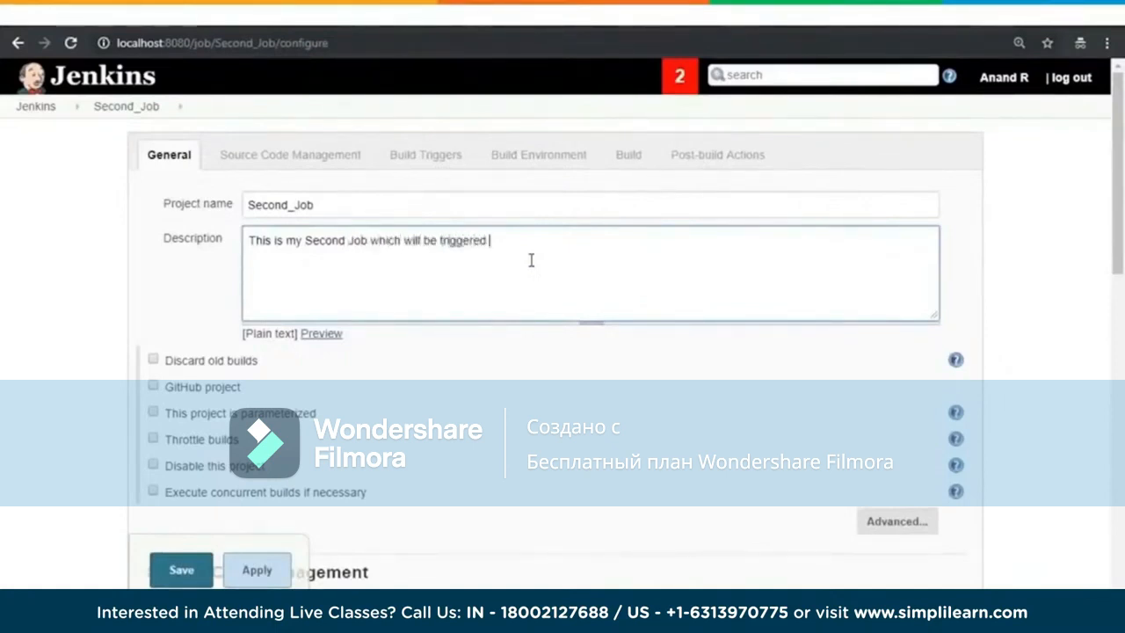
{"action": "type", "text": " automaticallyif"}
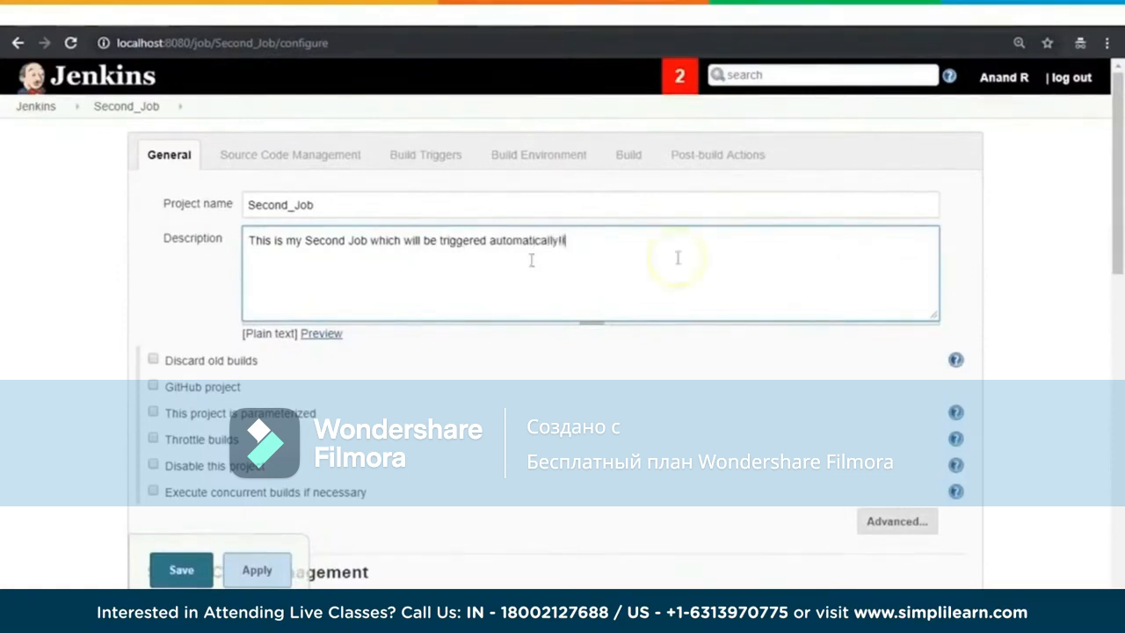
Step: Add a Windows batch command build step containing echo "Second Job that gets triggered Automatically every minute!! %date% : %time%"
{"action": "scroll", "coordinate": [1015, 359], "scroll_direction": "down", "scroll_amount": 5}
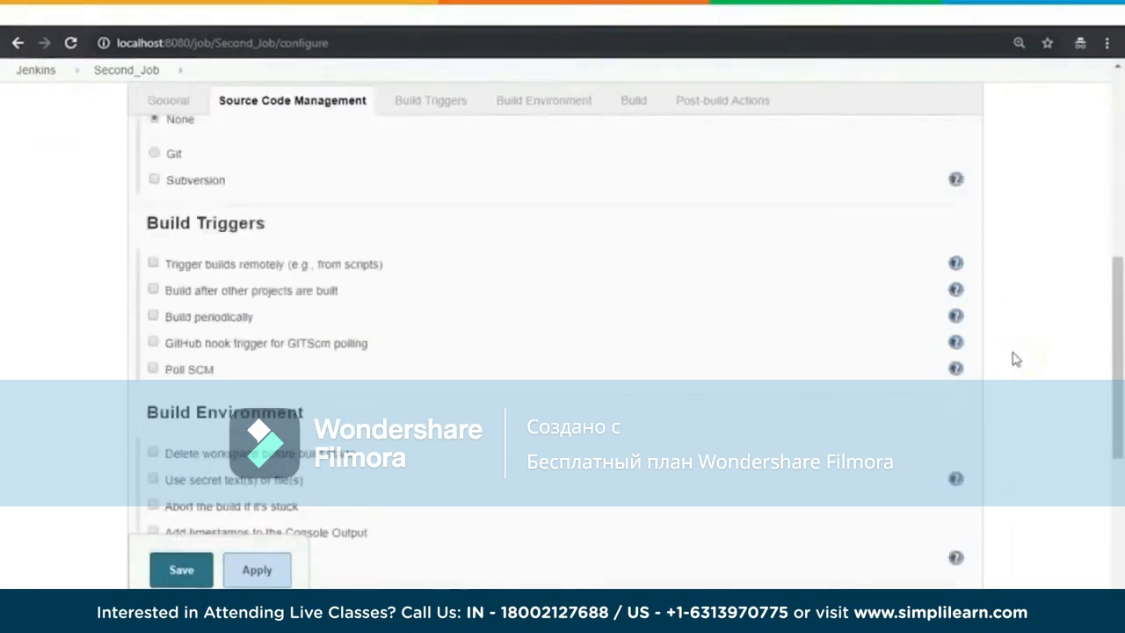
{"action": "scroll", "coordinate": [1015, 358], "scroll_direction": "down", "scroll_amount": 4}
{"action": "left_click", "coordinate": [231, 320]}
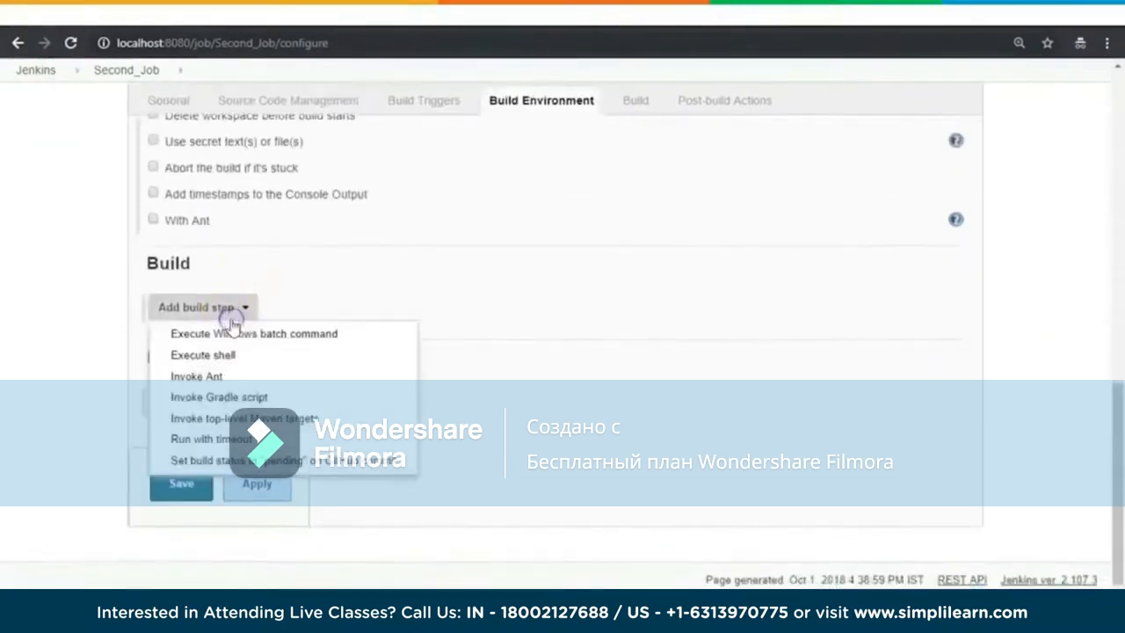
{"action": "left_click", "coordinate": [246, 332]}
{"action": "type", "text": "echo \"Second Job that get"}
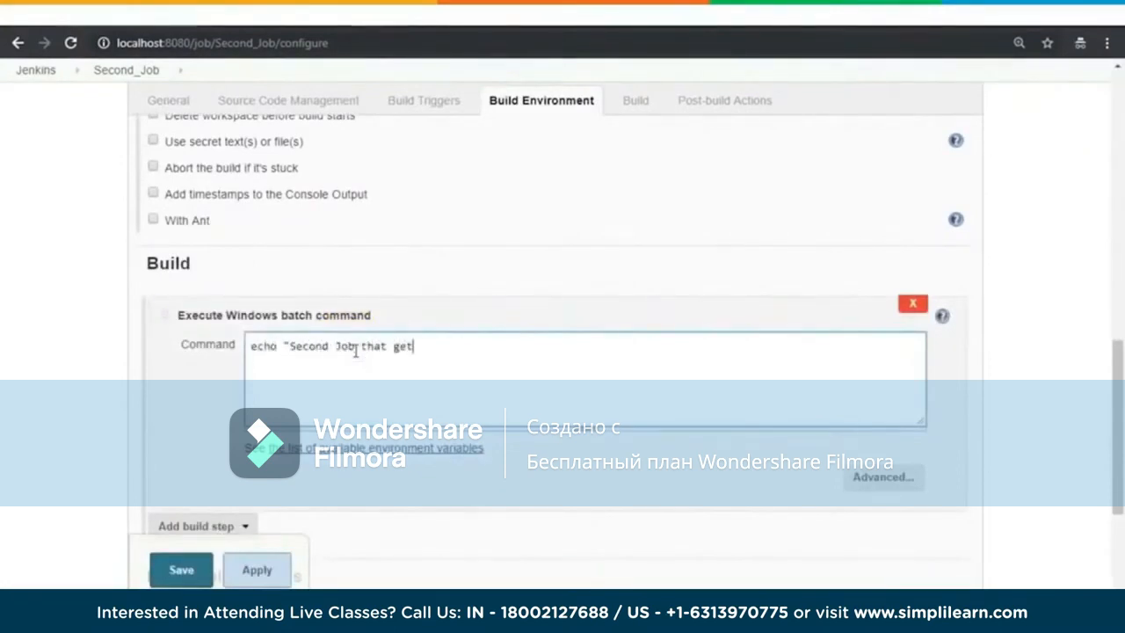
{"action": "type", "text": "s triggered Automatically every minute!! %date"}
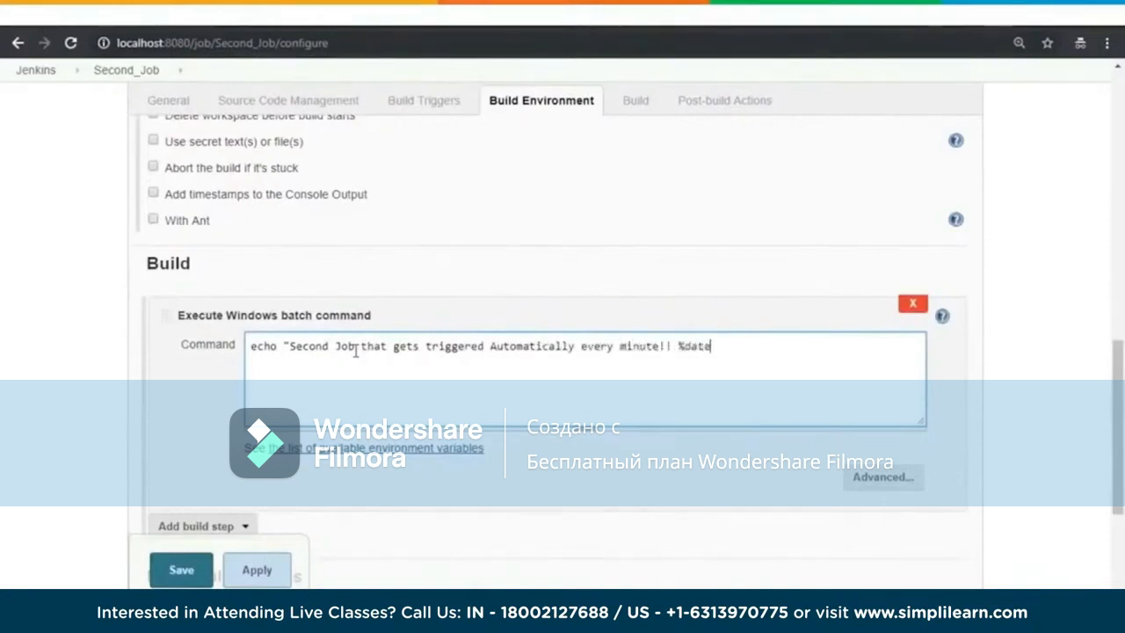
{"action": "type", "text": ": %time%\""}
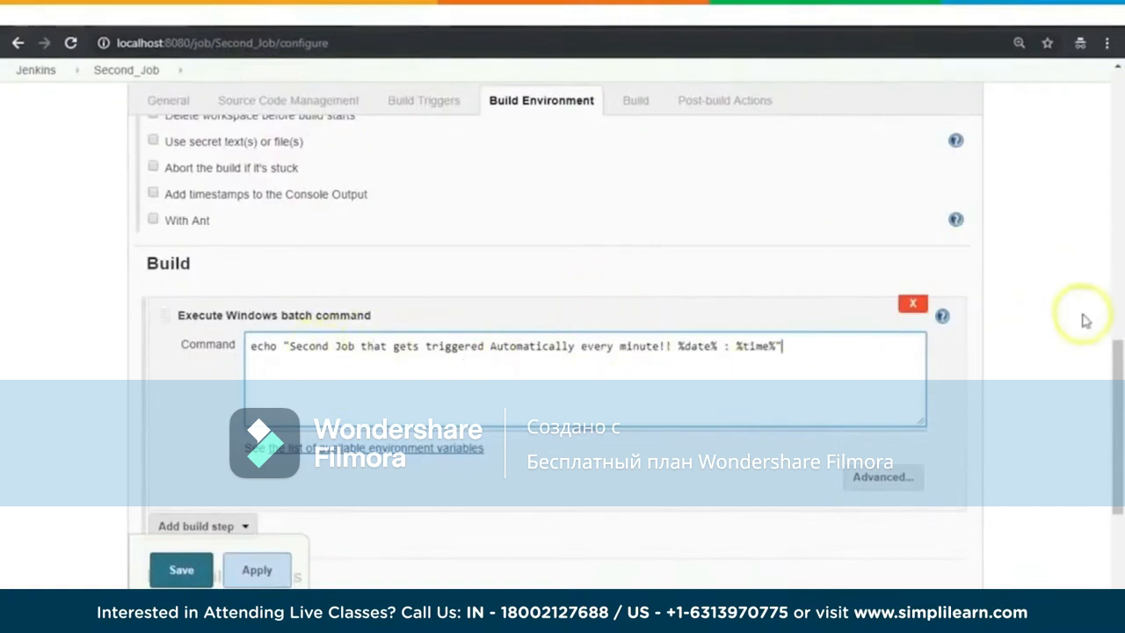
Step: Review the date and time variables in the batch command and the available source code management and build trigger options
{"action": "scroll", "coordinate": [1087, 319], "scroll_direction": "up", "scroll_amount": 1}
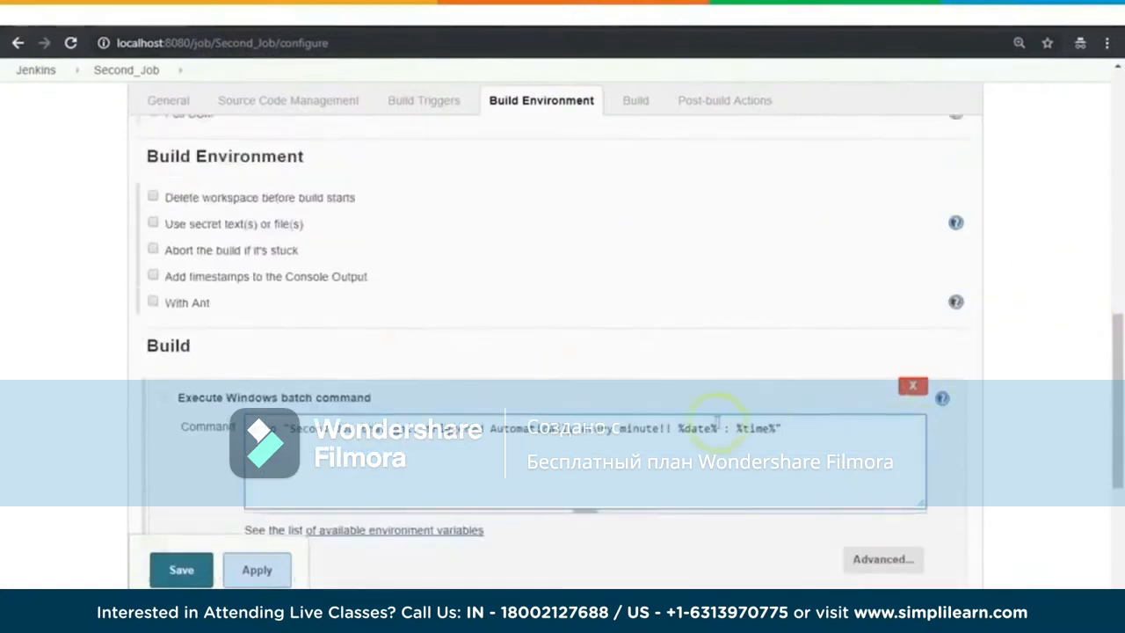
{"action": "double_click", "coordinate": [697, 428]}
{"action": "double_click", "coordinate": [756, 428]}
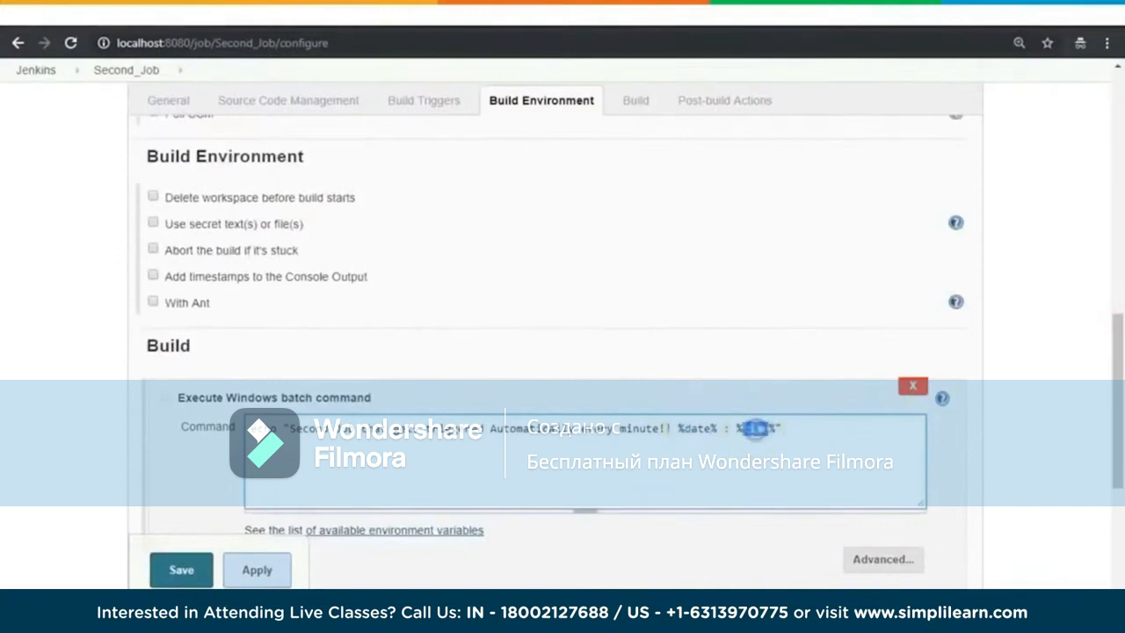
{"action": "scroll", "coordinate": [1028, 331], "scroll_direction": "up", "scroll_amount": 2}
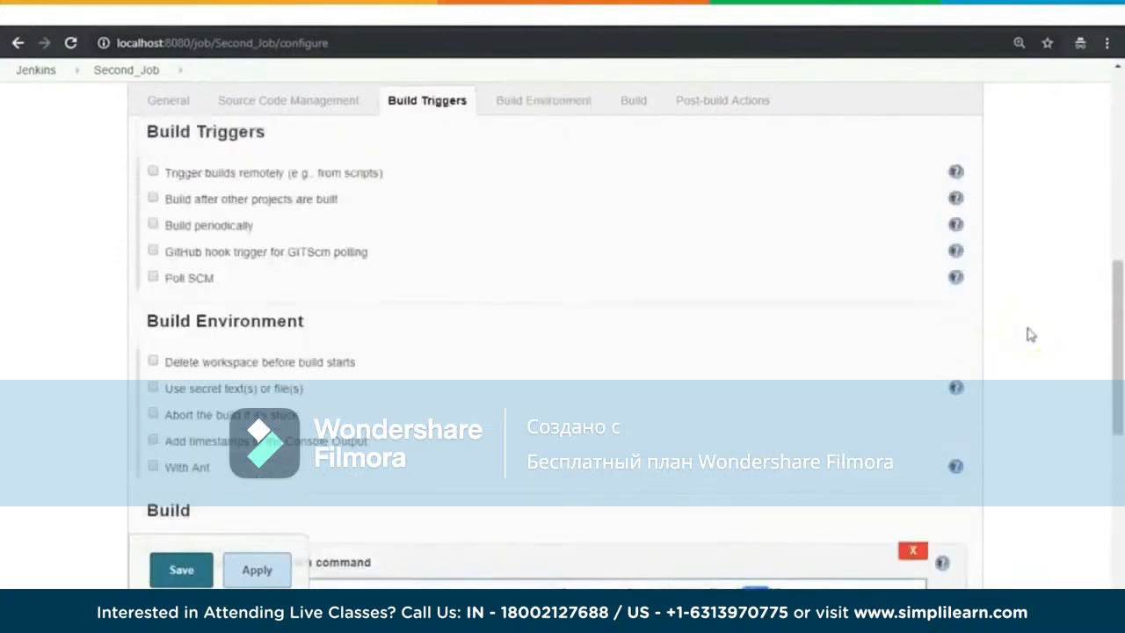
{"action": "scroll", "coordinate": [1032, 334], "scroll_direction": "up", "scroll_amount": 2}
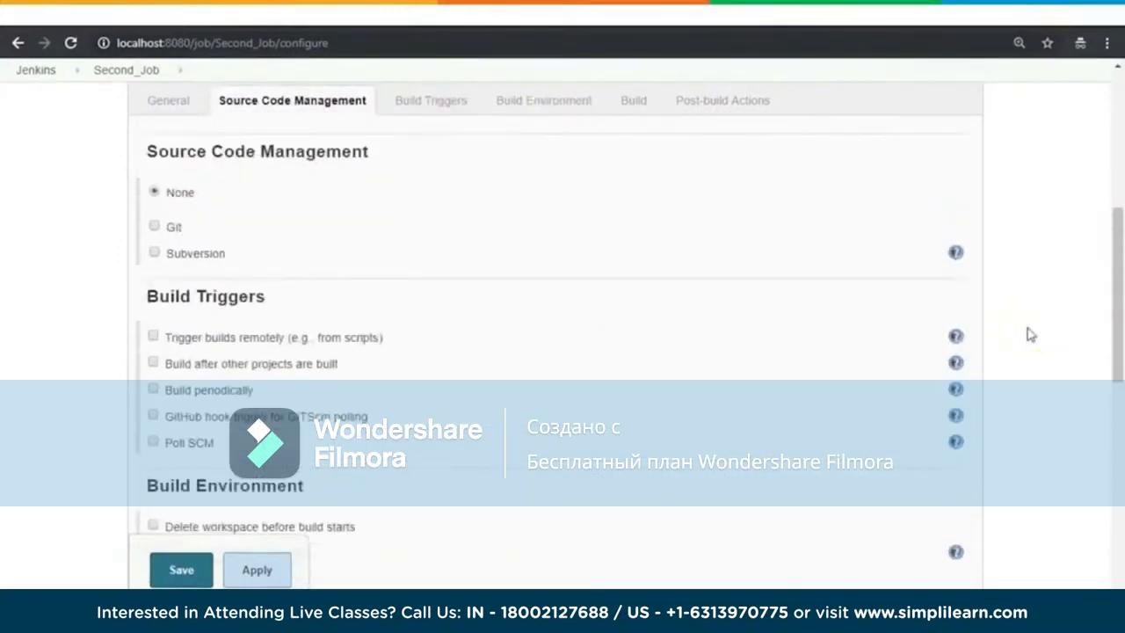
{"action": "scroll", "coordinate": [1031, 334], "scroll_direction": "down", "scroll_amount": 2}
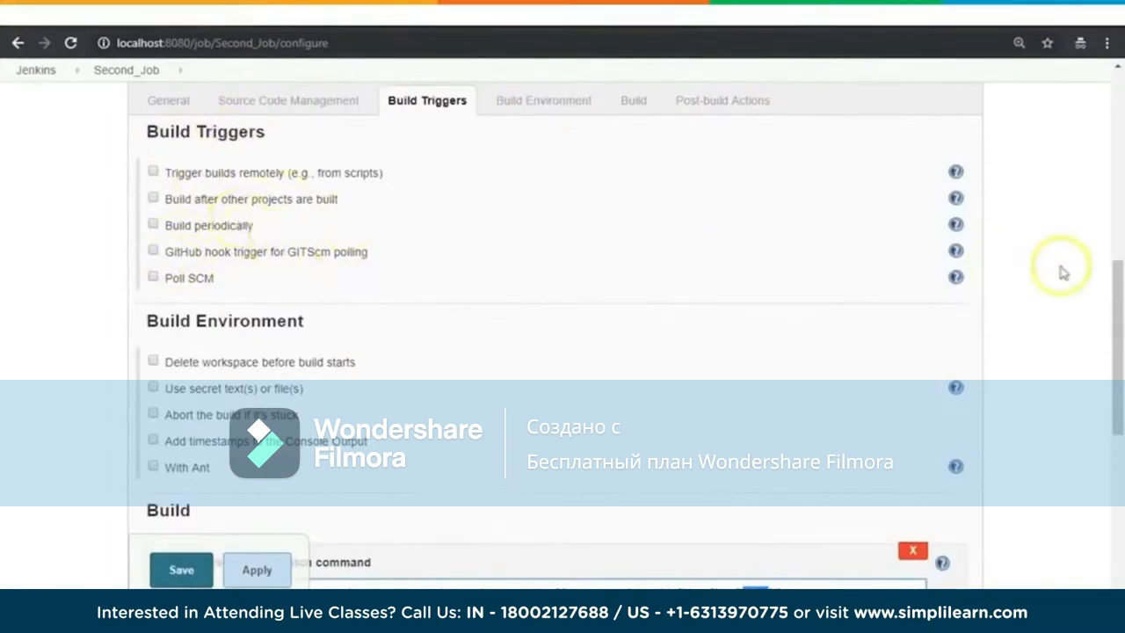
{"action": "scroll", "coordinate": [1059, 273], "scroll_direction": "down", "scroll_amount": 3}
{"action": "left_click", "coordinate": [846, 346]}
{"action": "scroll", "coordinate": [1035, 317], "scroll_direction": "up", "scroll_amount": 3}
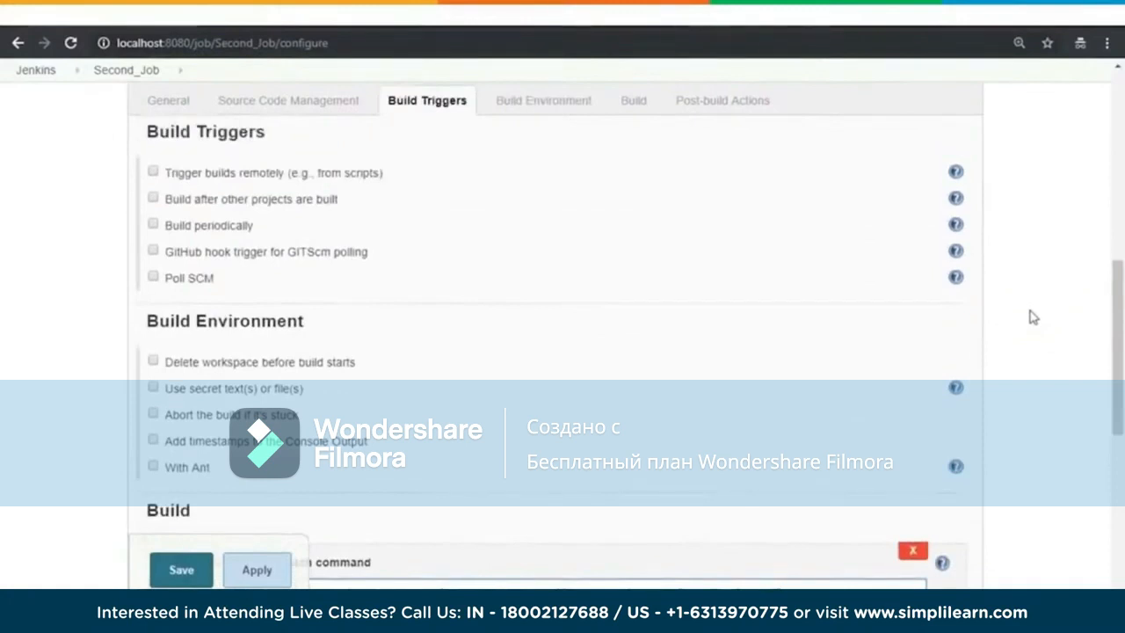
Step: Enable Build periodically for Second_Job and read the schedule help on cron syntax and examples
{"action": "left_click", "coordinate": [154, 225]}
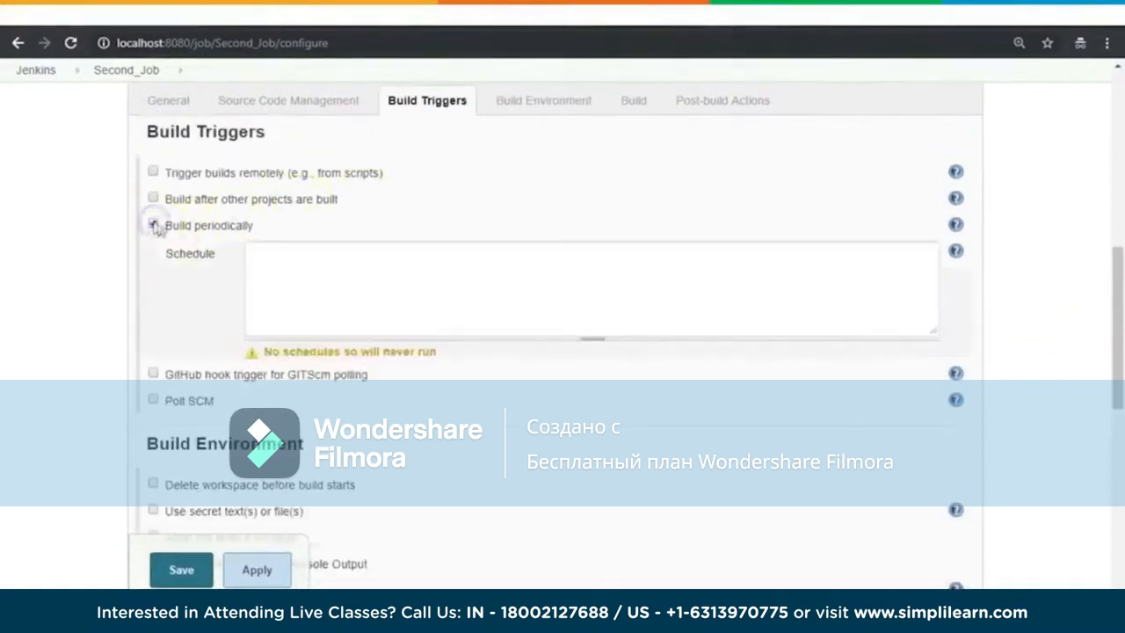
{"action": "left_click", "coordinate": [288, 261]}
{"action": "left_click", "coordinate": [957, 252]}
{"action": "scroll", "coordinate": [1053, 325], "scroll_direction": "down", "scroll_amount": 2}
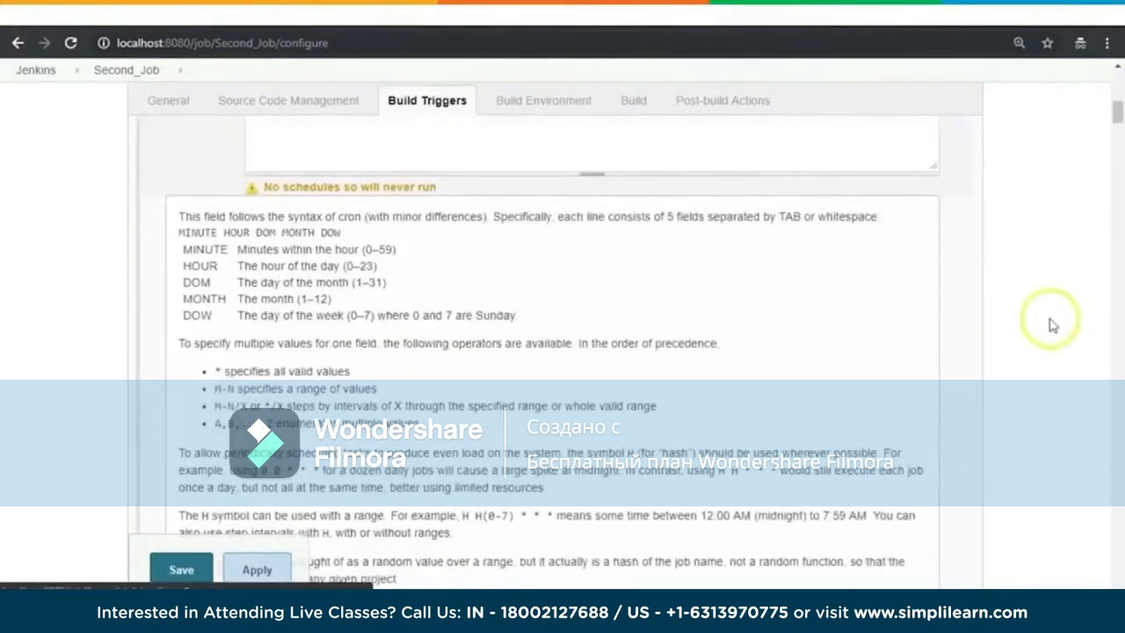
{"action": "scroll", "coordinate": [1052, 325], "scroll_direction": "down", "scroll_amount": 5}
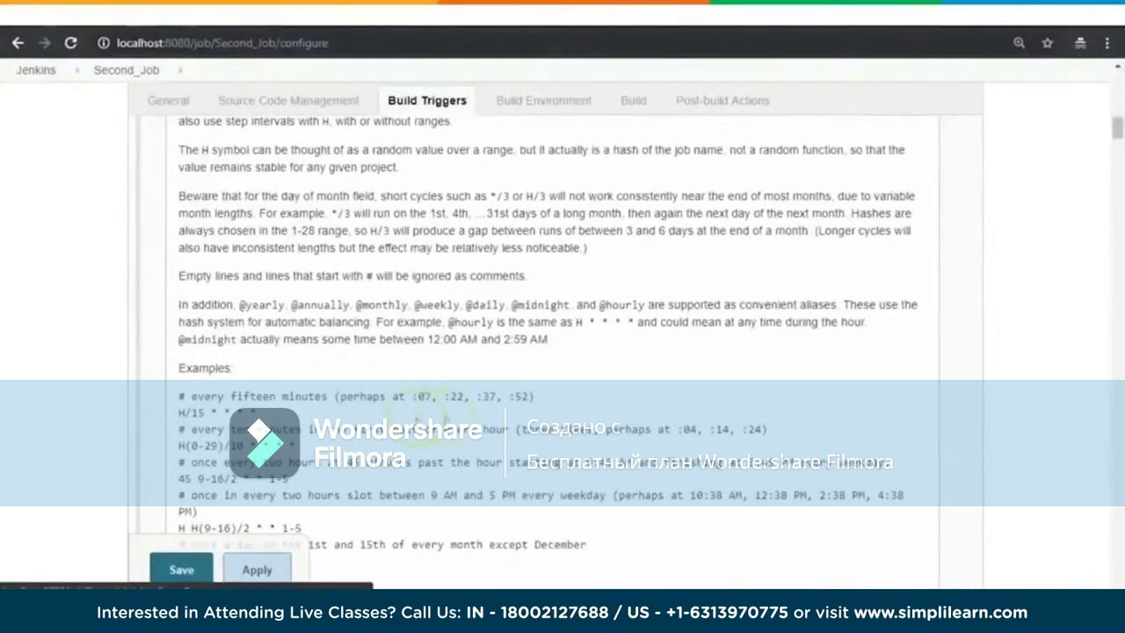
{"action": "scroll", "coordinate": [509, 394], "scroll_direction": "up", "scroll_amount": 6}
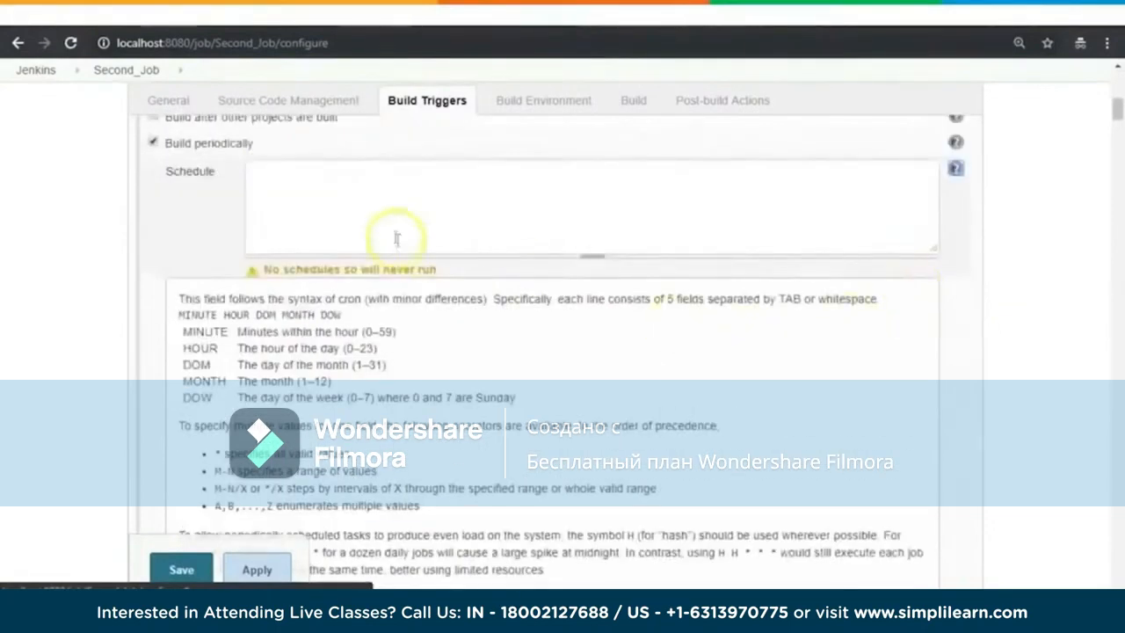
Step: Set the periodic build schedule to * * * * * so the job runs every minute
{"action": "left_click", "coordinate": [352, 184]}
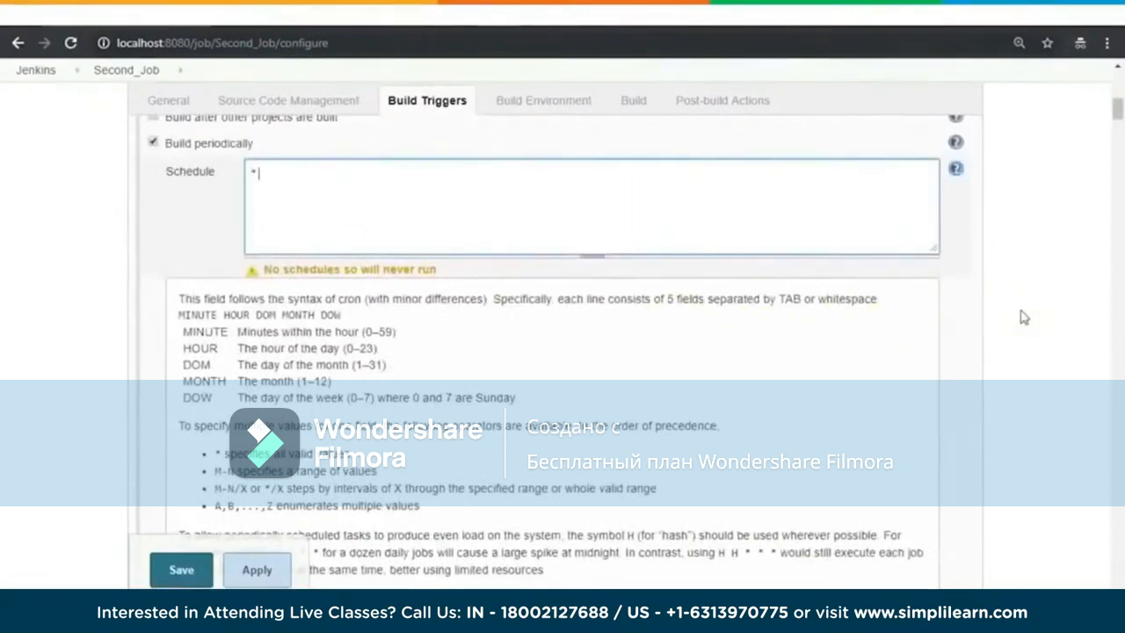
{"action": "type", "text": "*"}
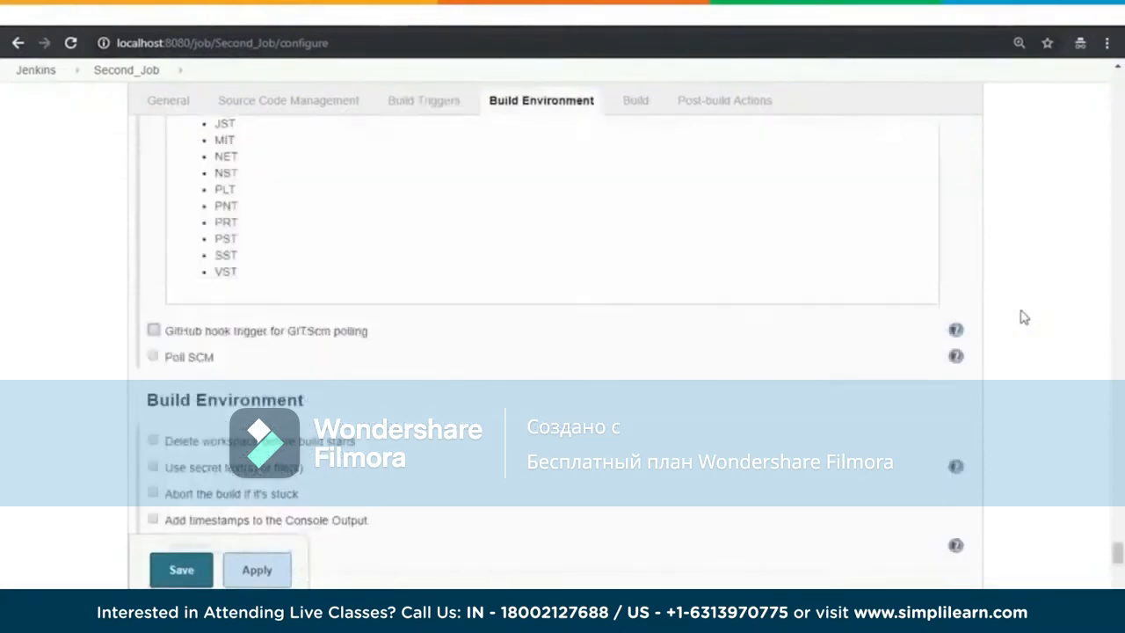
{"action": "scroll", "coordinate": [1024, 316], "scroll_direction": "up", "scroll_amount": 20}
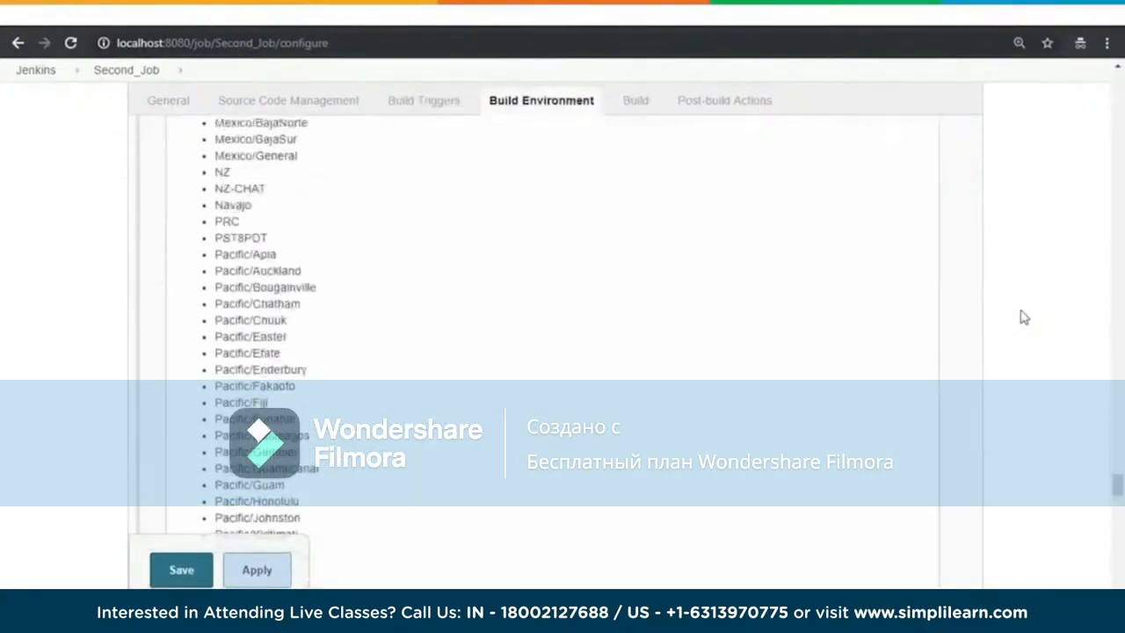
{"action": "scroll", "coordinate": [1024, 317], "scroll_direction": "up", "scroll_amount": 20}
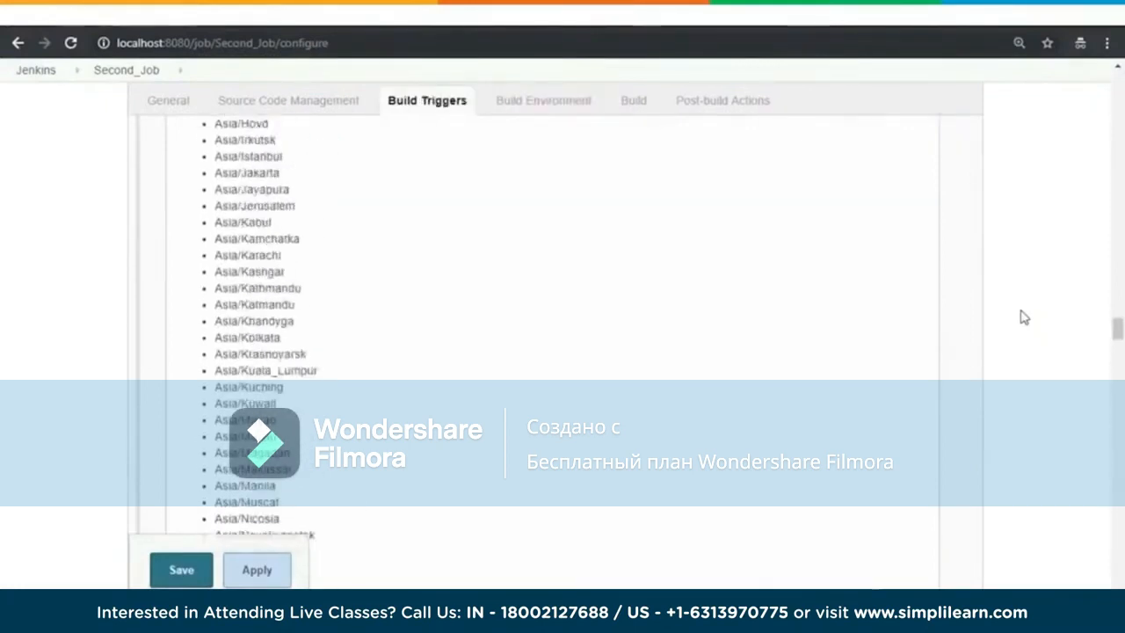
{"action": "scroll", "coordinate": [1024, 317], "scroll_direction": "up", "scroll_amount": 20}
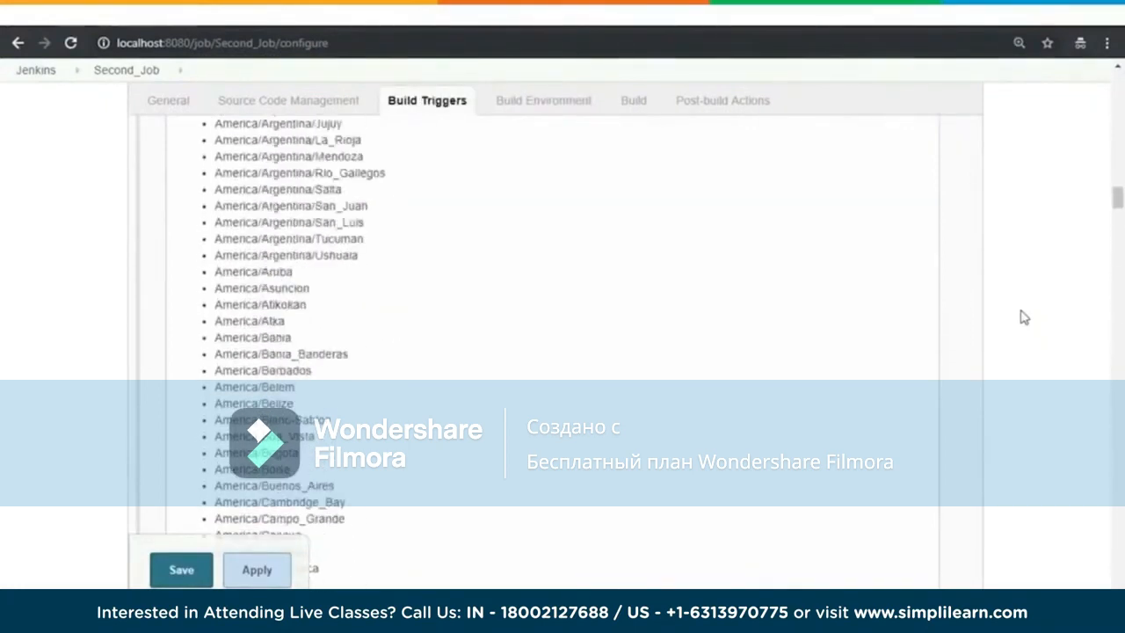
{"action": "scroll", "coordinate": [1024, 317], "scroll_direction": "up", "scroll_amount": 20}
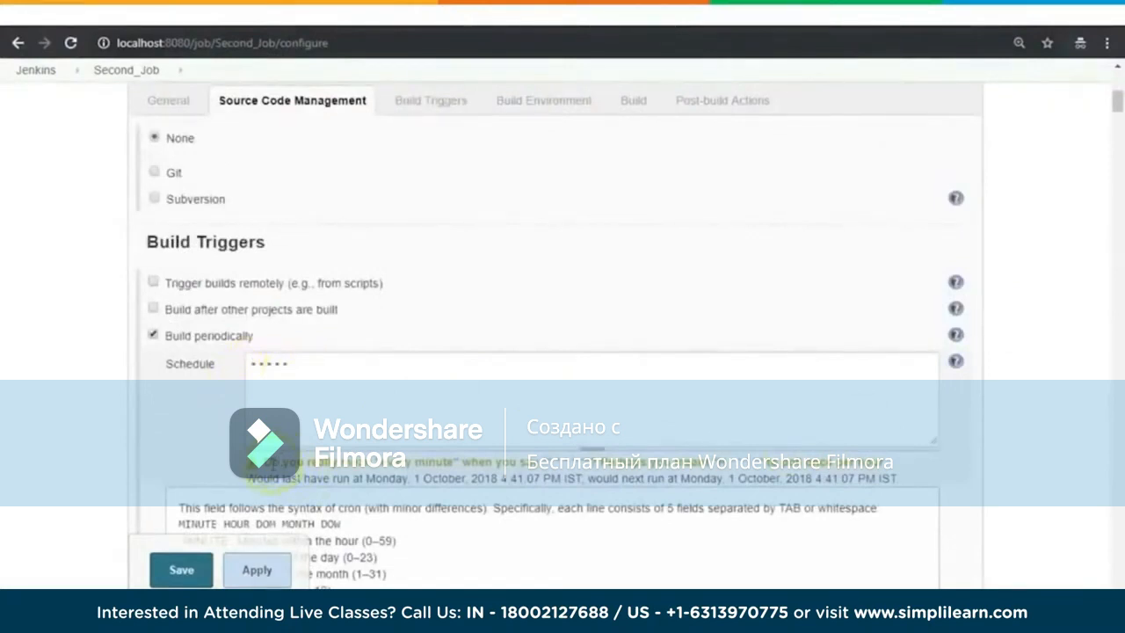
Step: Check the note under the schedule, save Second_Job and open its timer-triggered build #1
{"action": "left_click_drag", "start_coordinate": [268, 460], "coordinate": [618, 466]}
{"action": "left_click", "coordinate": [181, 570]}
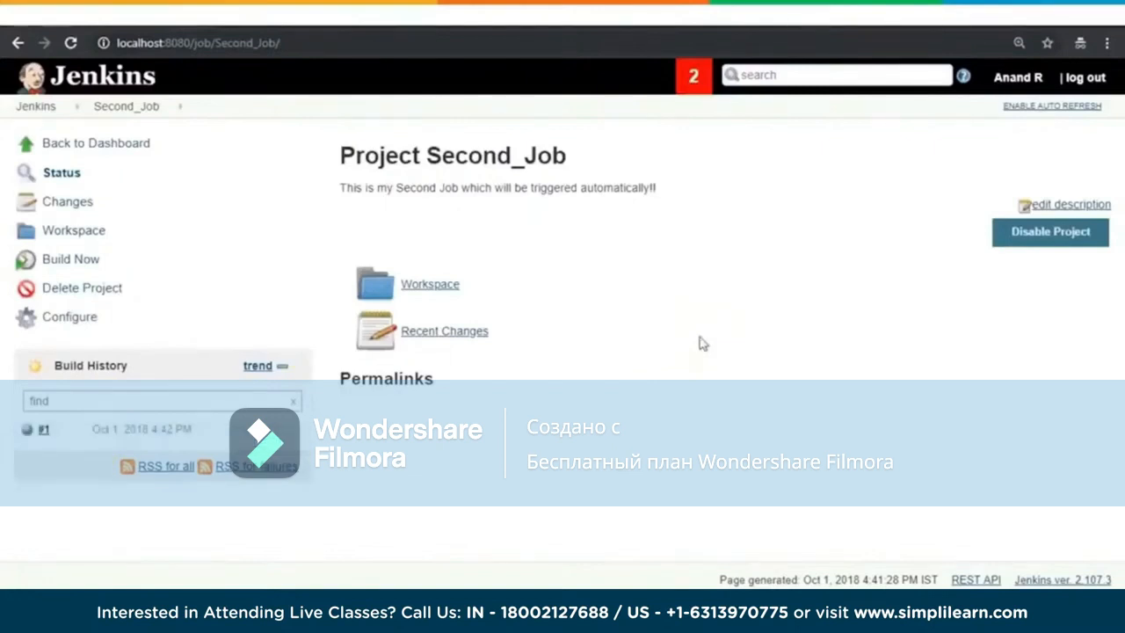
{"action": "left_click", "coordinate": [45, 431]}
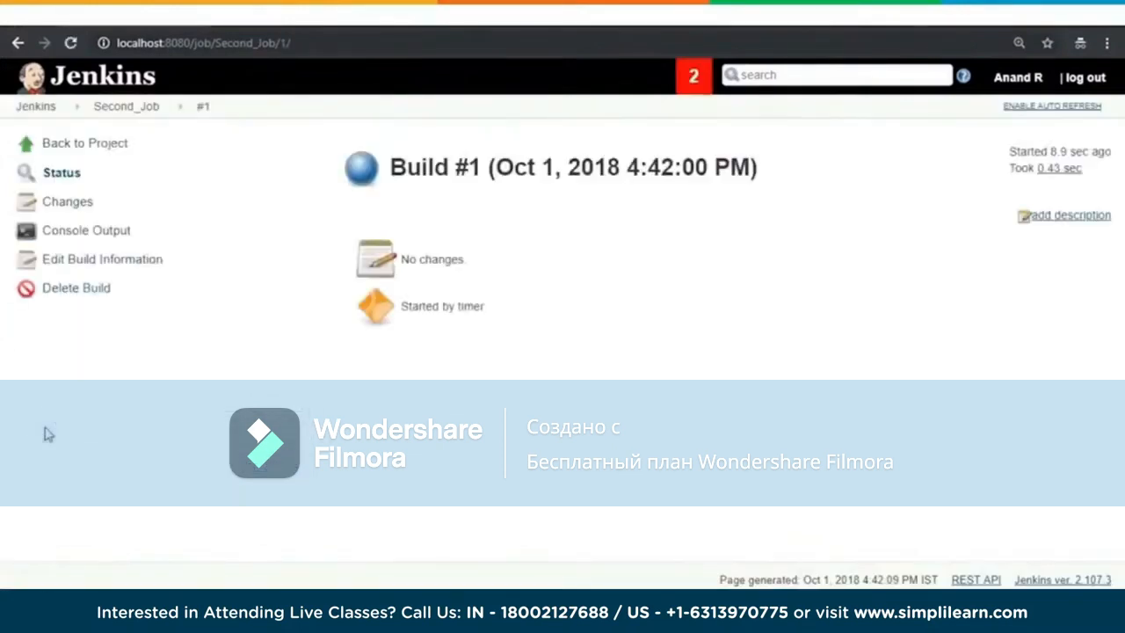
Step: Review the console output of Second_Job build #1, checking the echoed message and its timestamp, and return to the project
{"action": "left_click", "coordinate": [72, 231]}
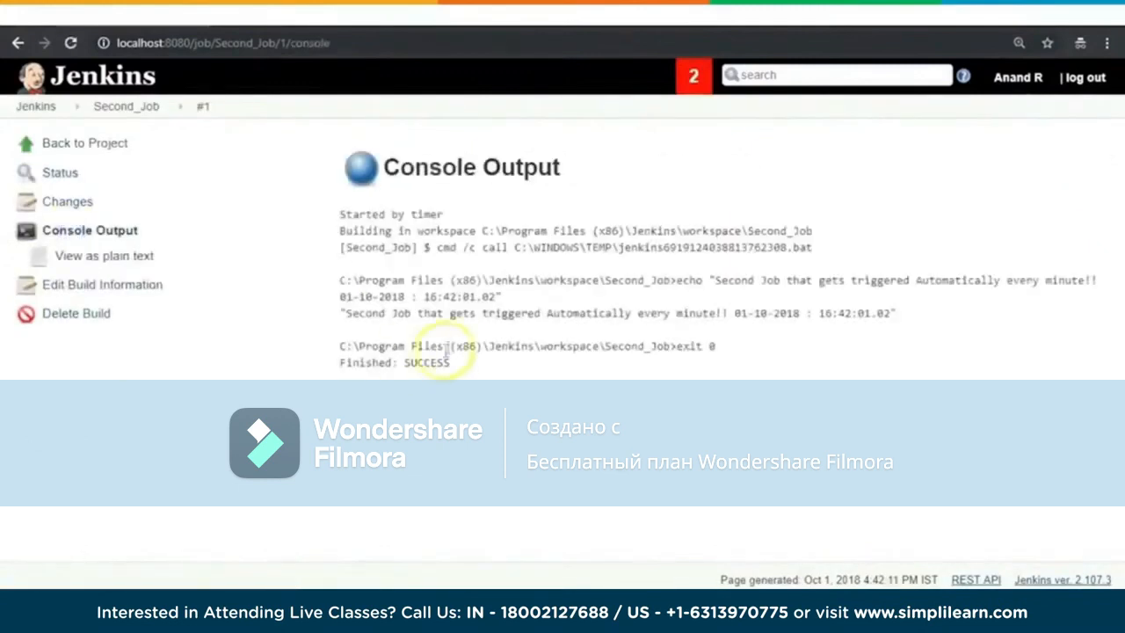
{"action": "left_click_drag", "start_coordinate": [483, 313], "coordinate": [669, 313]}
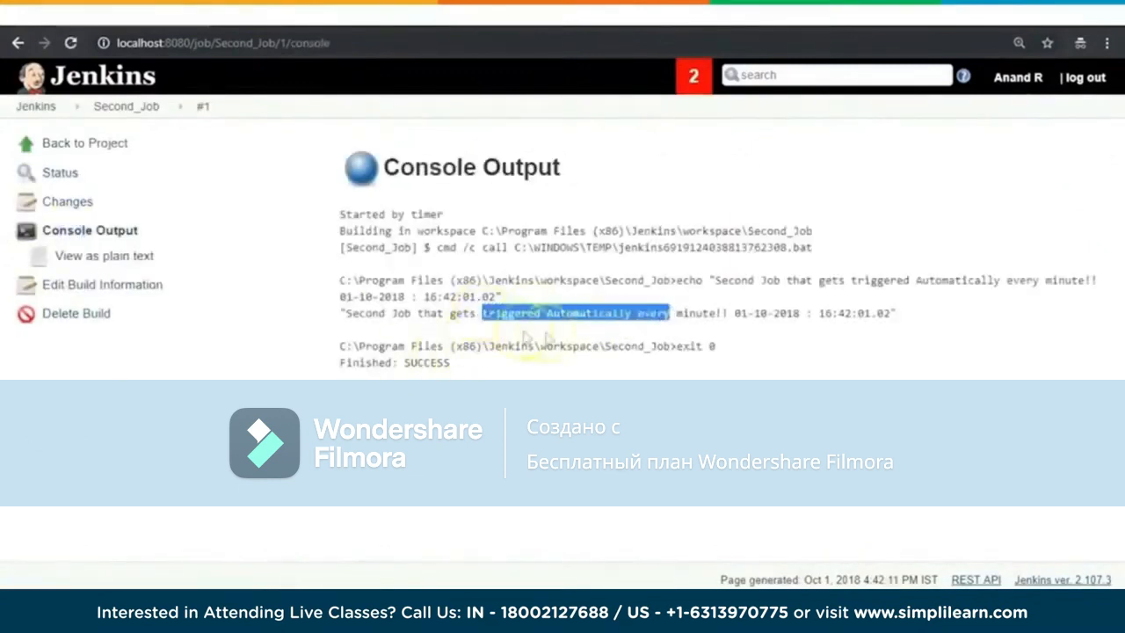
{"action": "left_click", "coordinate": [639, 307]}
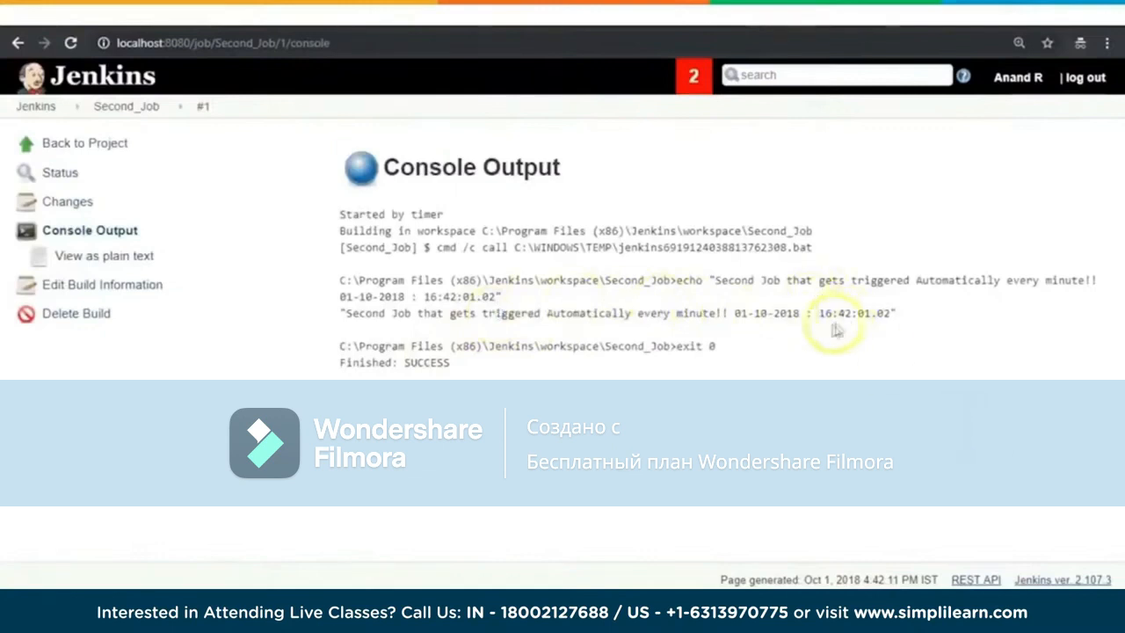
{"action": "left_click_drag", "start_coordinate": [817, 313], "coordinate": [911, 326]}
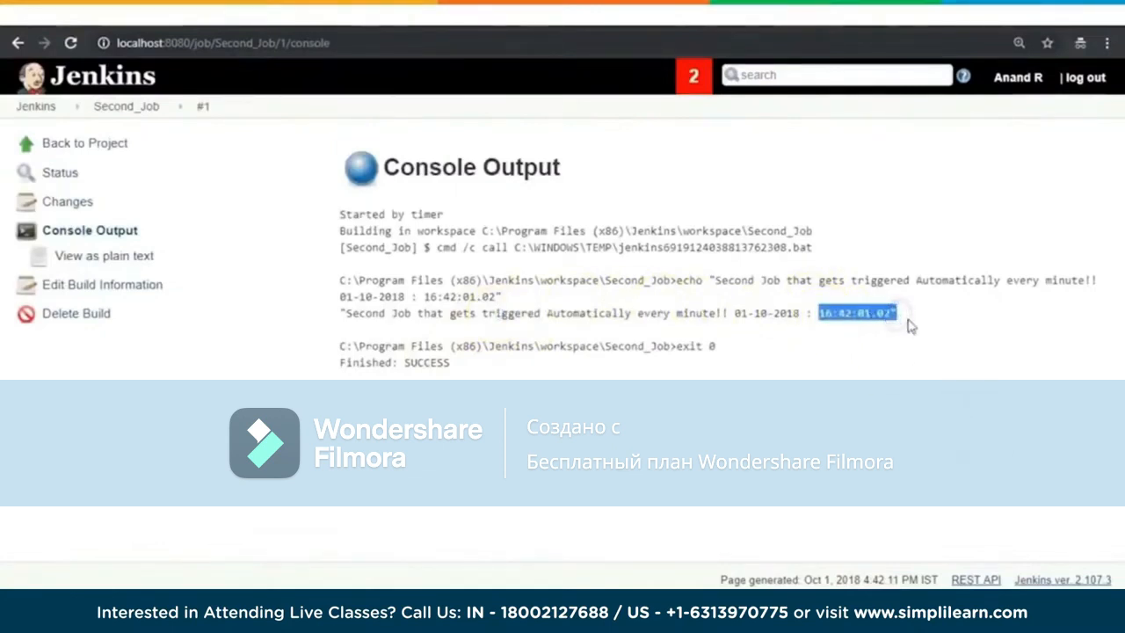
{"action": "left_click", "coordinate": [65, 148]}
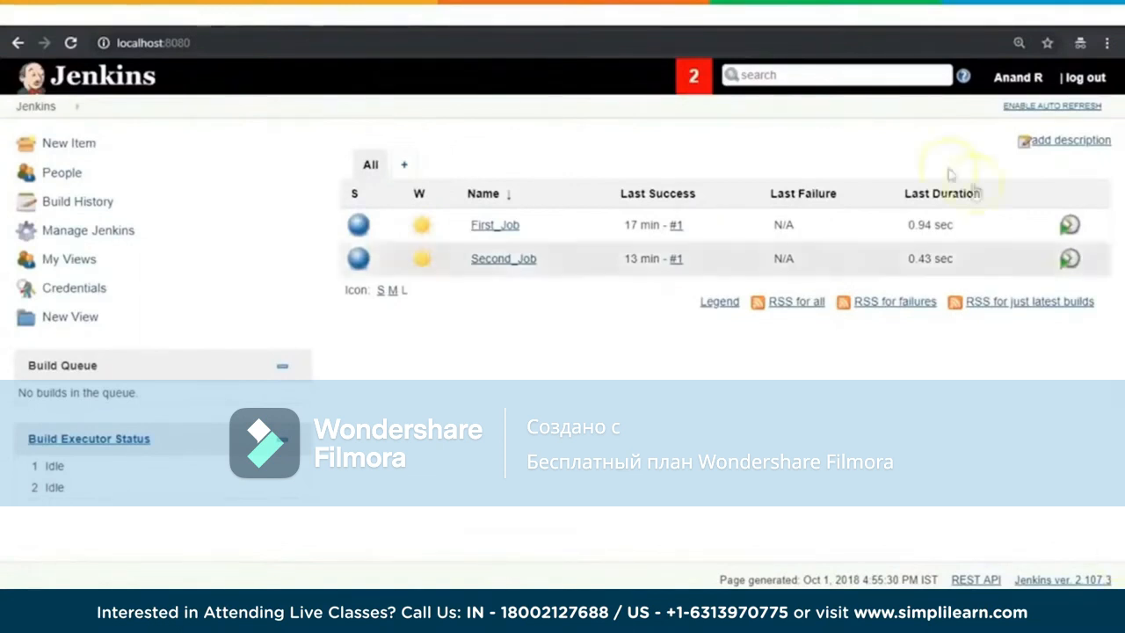
Step: Open the Jenkins plugin manager and look through the updates, the available plugins and the installed plugins
{"action": "left_click", "coordinate": [95, 232]}
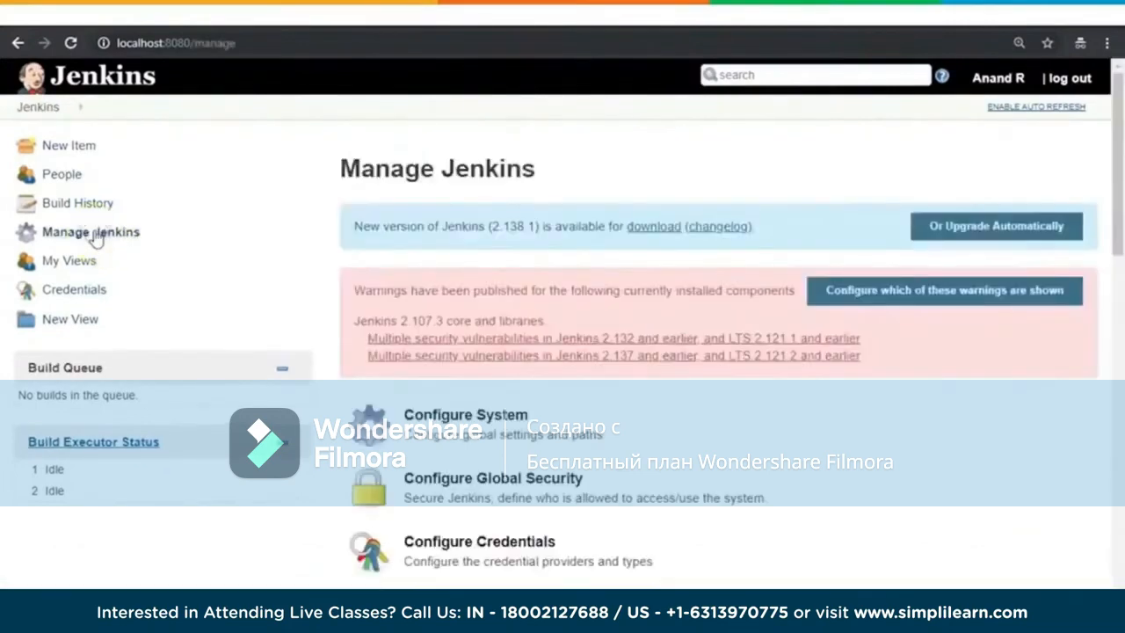
{"action": "scroll", "coordinate": [829, 432], "scroll_direction": "down", "scroll_amount": 5}
{"action": "left_click", "coordinate": [503, 248]}
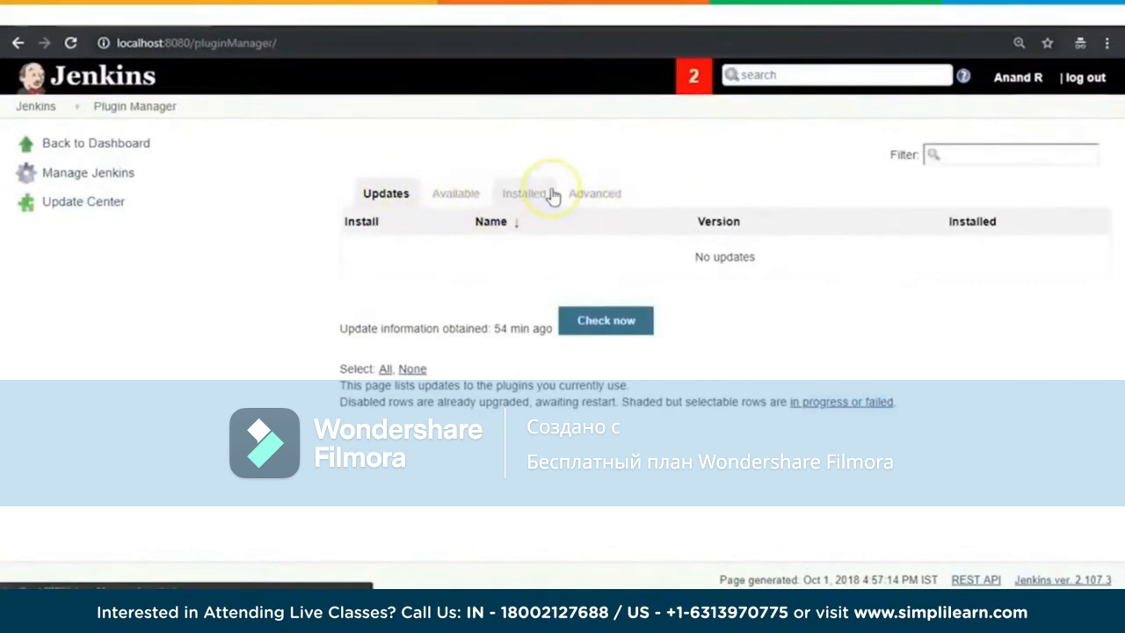
{"action": "left_click", "coordinate": [453, 195]}
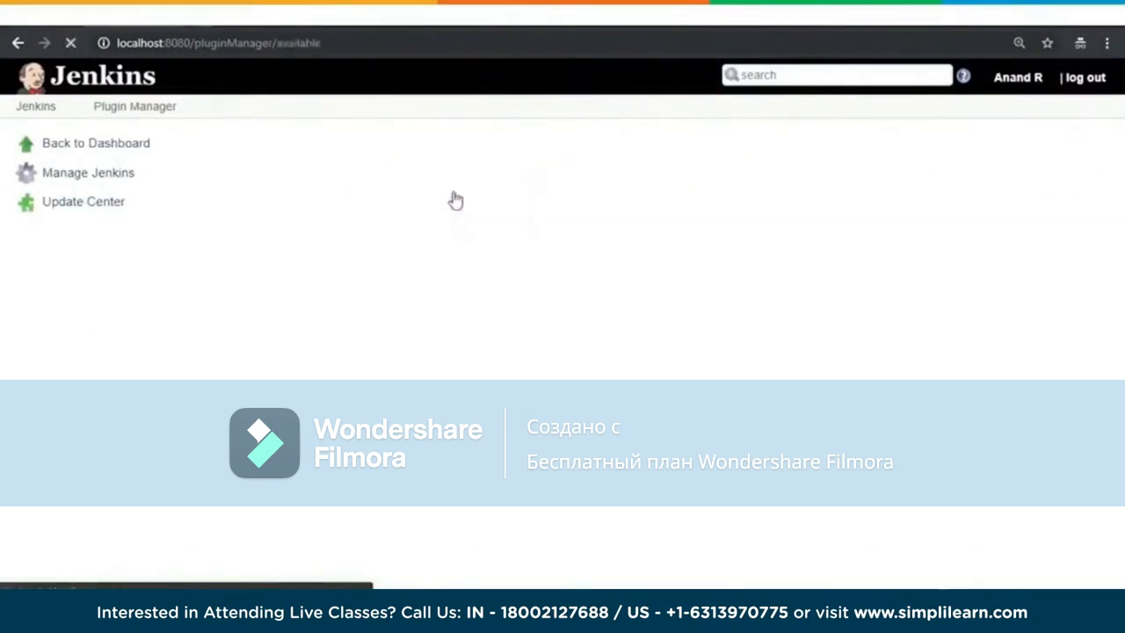
{"action": "scroll", "coordinate": [1075, 304], "scroll_direction": "down", "scroll_amount": 2}
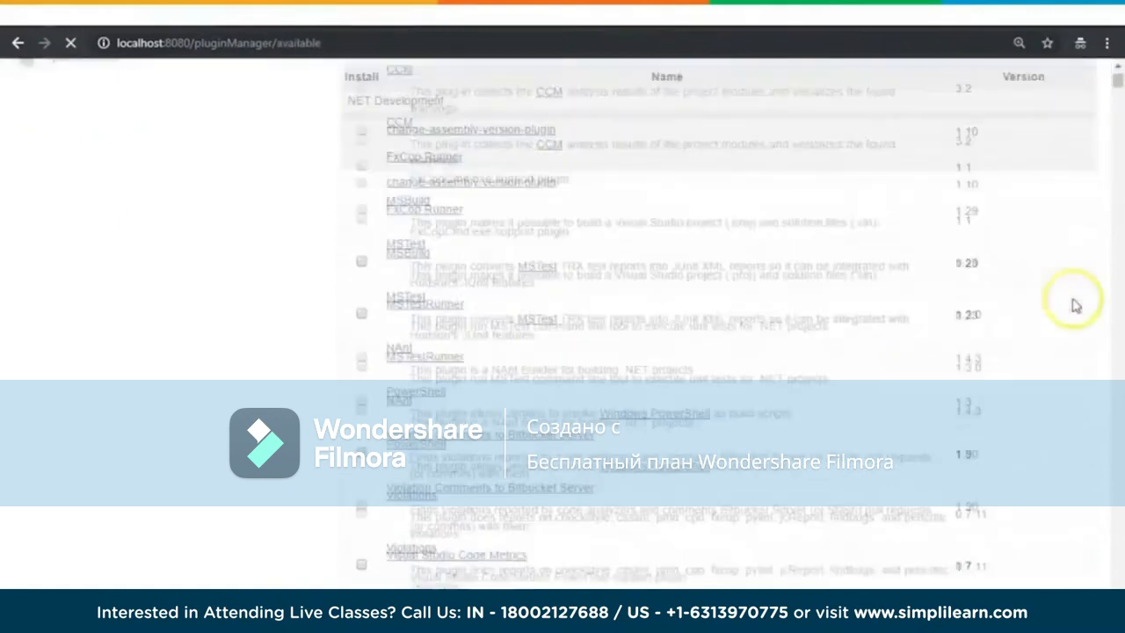
{"action": "scroll", "coordinate": [1076, 305], "scroll_direction": "up", "scroll_amount": 2}
{"action": "left_click", "coordinate": [519, 204]}
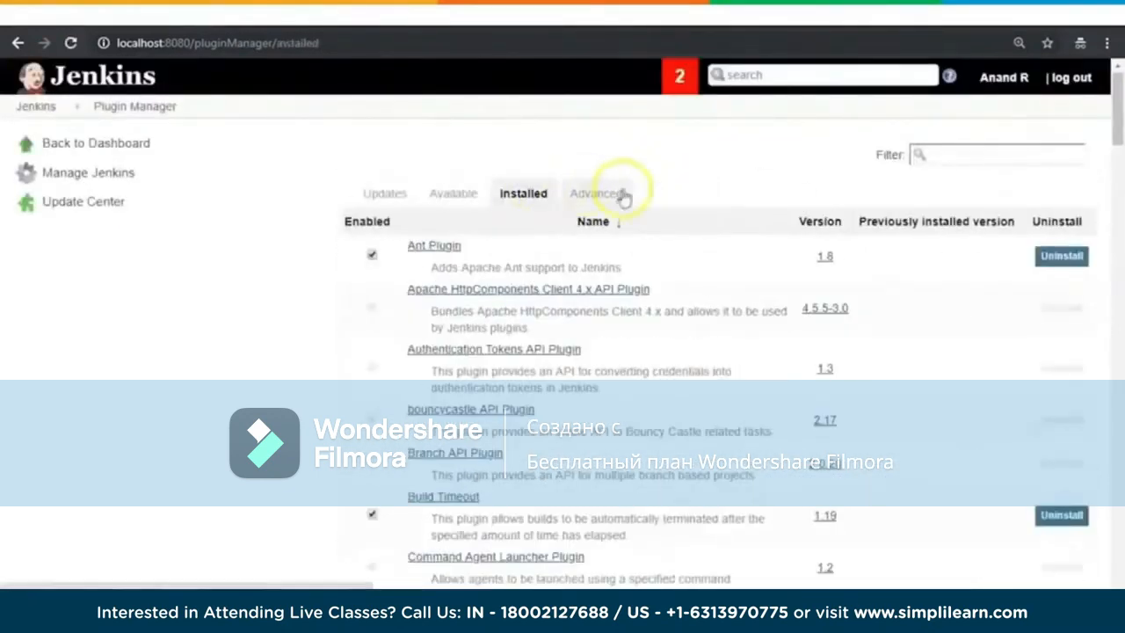
Step: Filter the available plugins by Role to find the role-based authorization plugin
{"action": "left_click", "coordinate": [455, 194]}
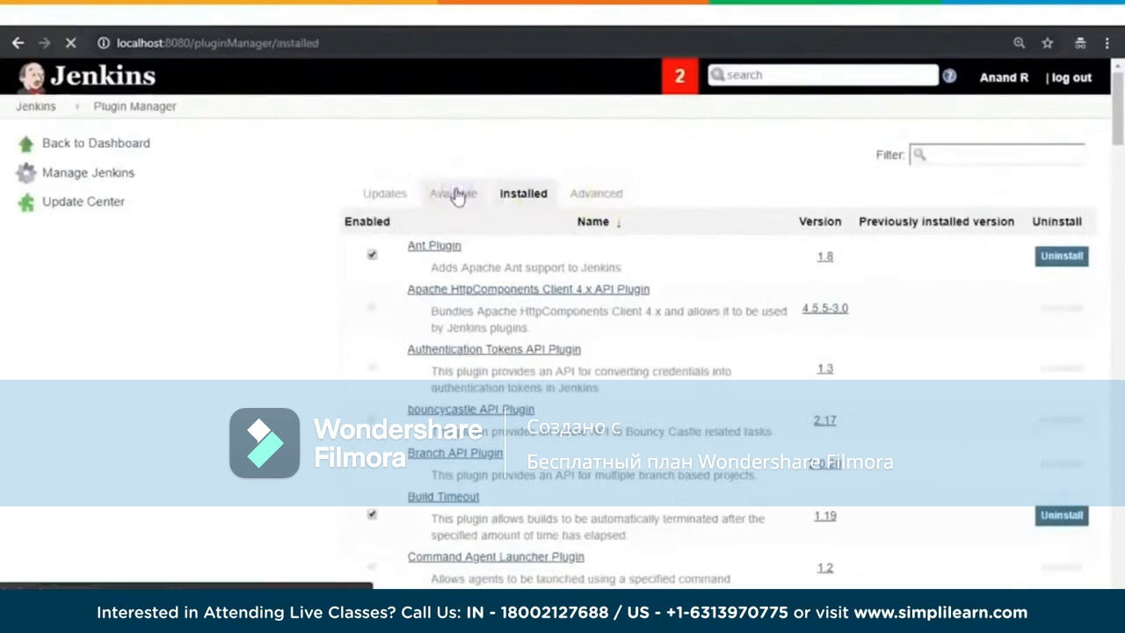
{"action": "left_click", "coordinate": [961, 156]}
{"action": "type", "text": "Role"}
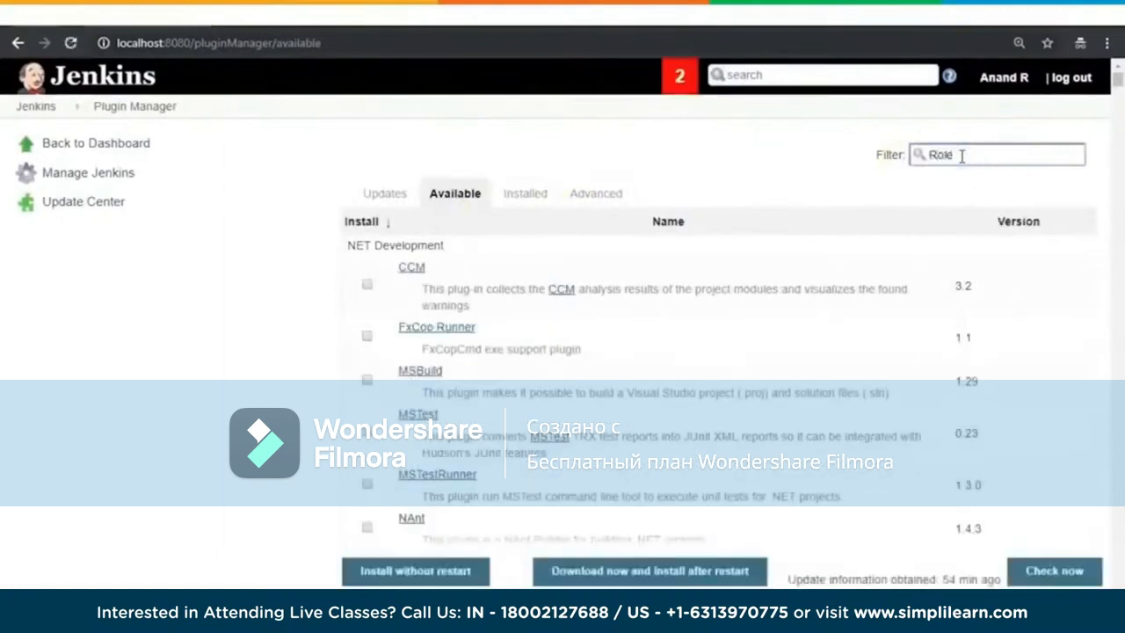
{"action": "left_click", "coordinate": [976, 158]}
{"action": "type", "text": "bas"}
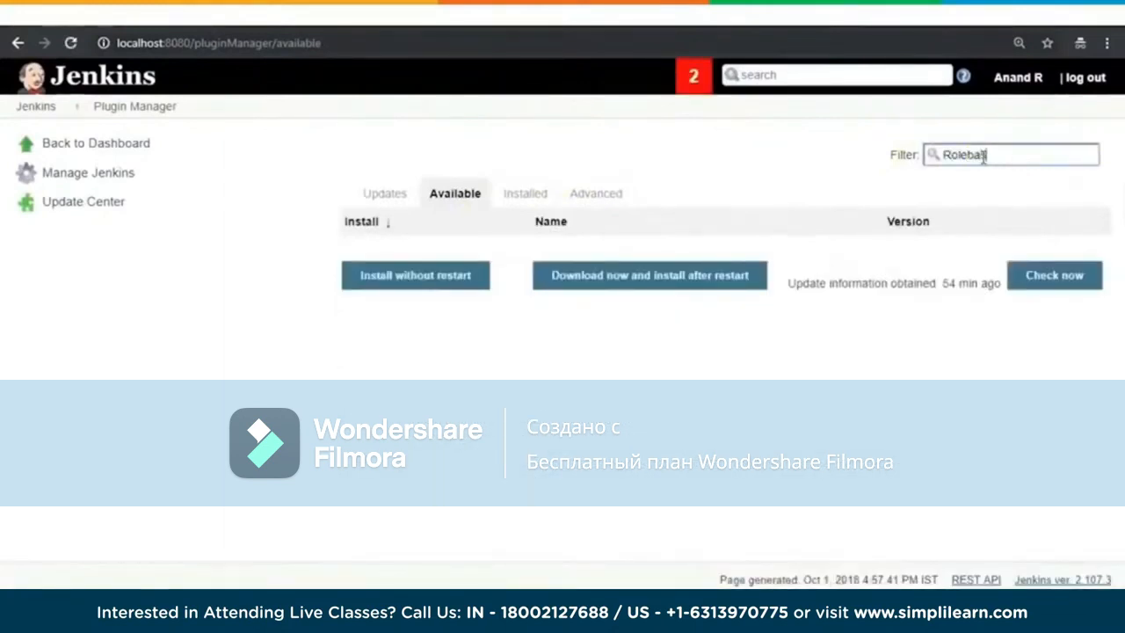
{"action": "key", "text": "BackSpace"}
{"action": "key", "text": "BackSpace"}
{"action": "key", "text": "BackSpace"}
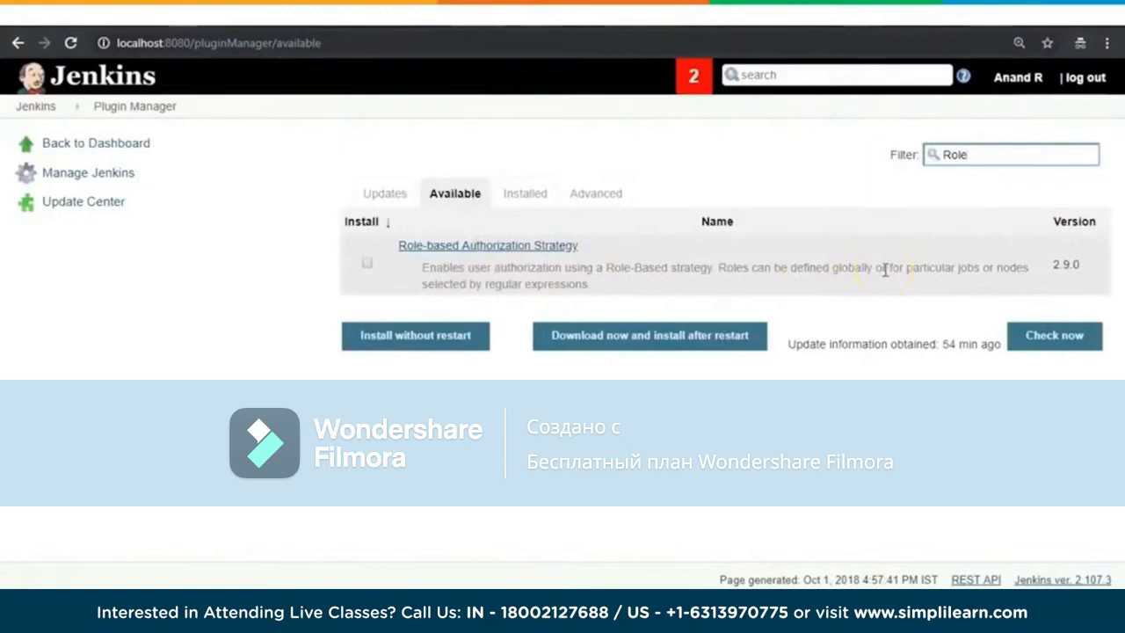
Step: Install the Role-based Authorization Strategy plugin without restart, check the installation progress and go back to the dashboard
{"action": "left_click", "coordinate": [367, 264]}
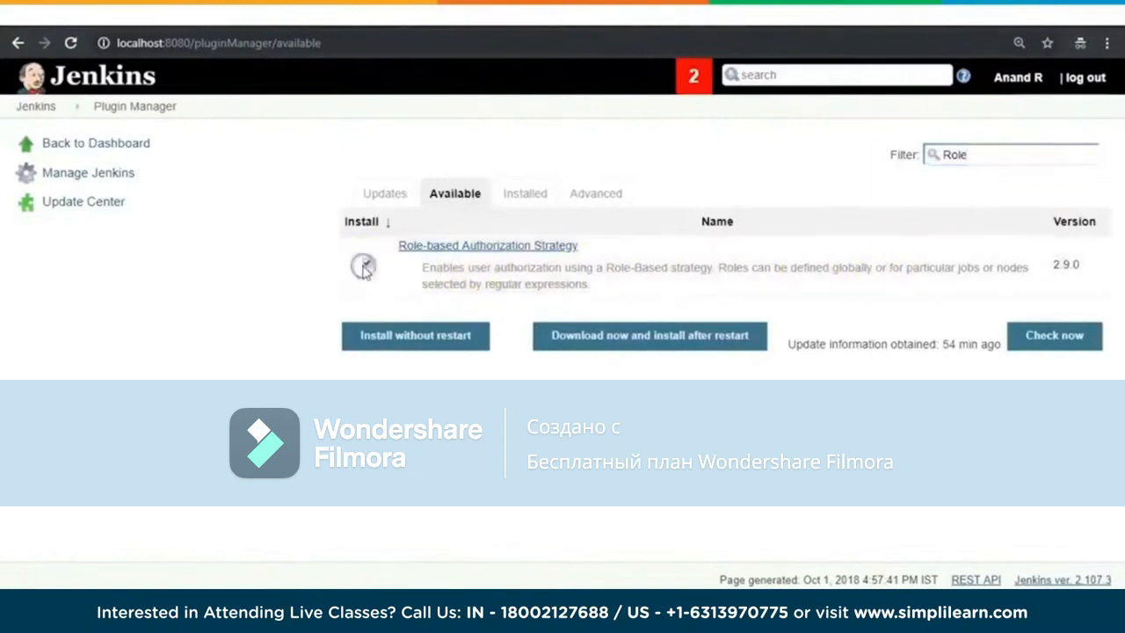
{"action": "left_click", "coordinate": [447, 344]}
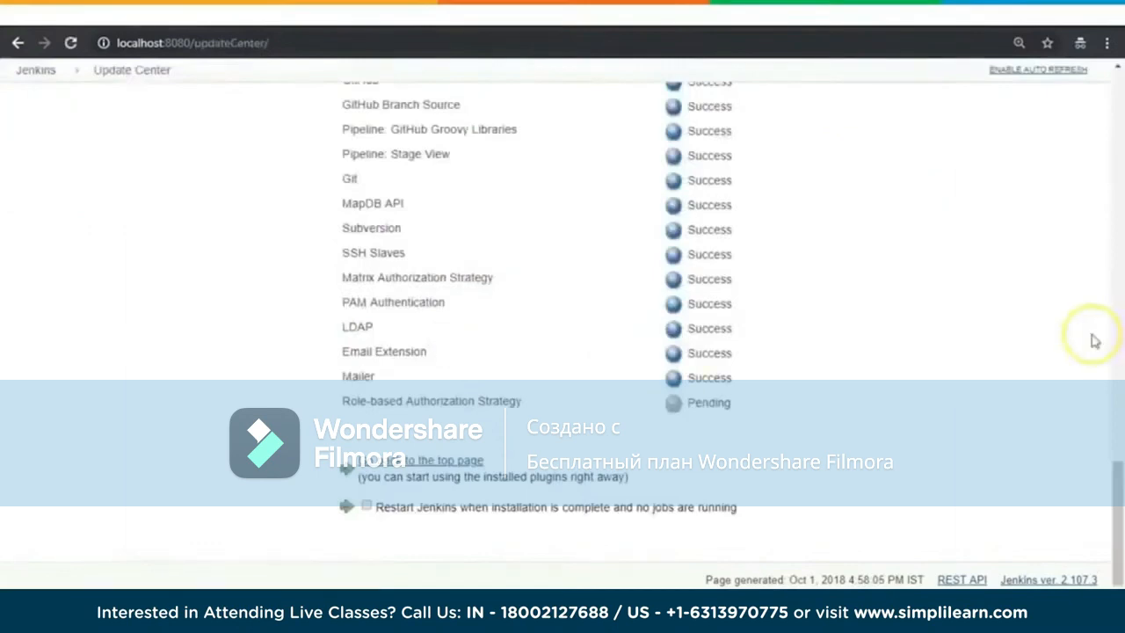
{"action": "scroll", "coordinate": [1094, 341], "scroll_direction": "up", "scroll_amount": 15}
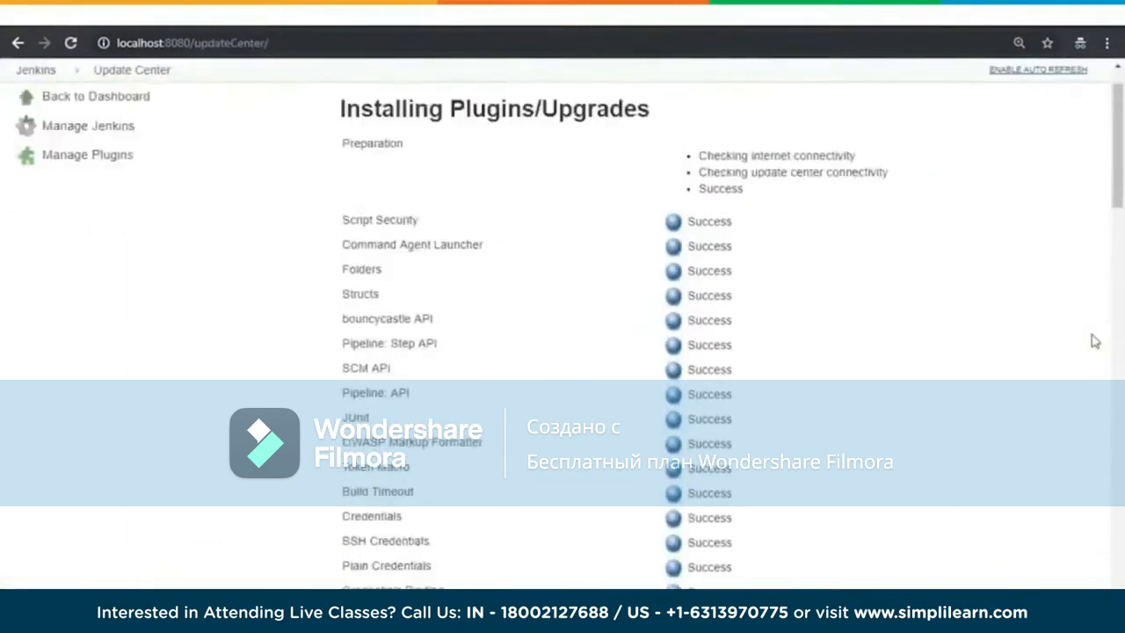
{"action": "scroll", "coordinate": [1091, 343], "scroll_direction": "down", "scroll_amount": 15}
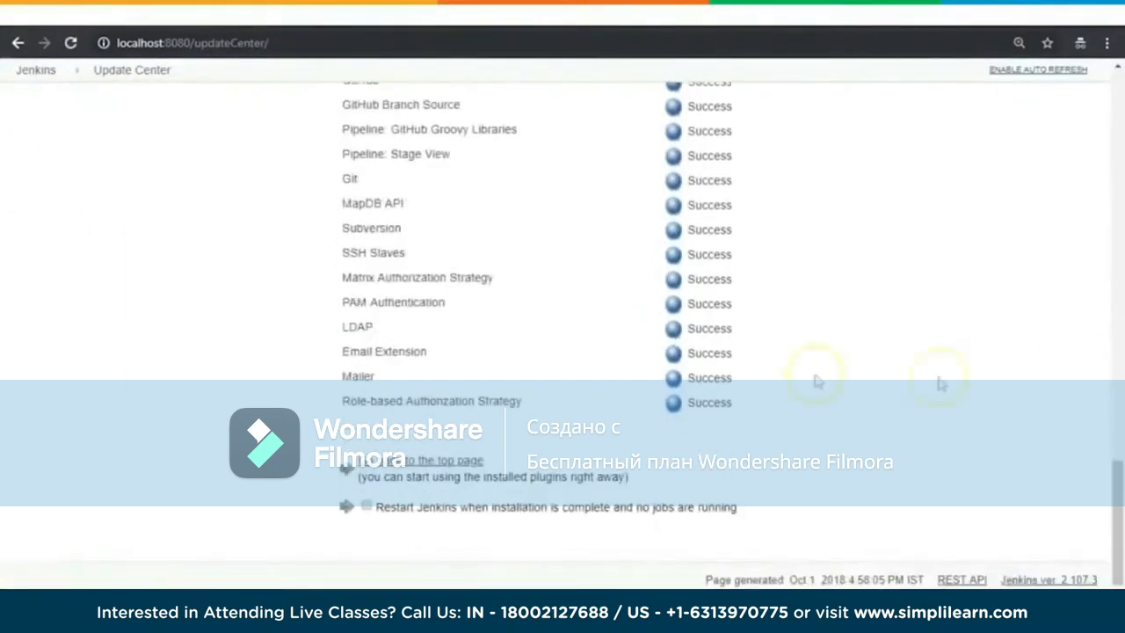
{"action": "left_click", "coordinate": [410, 463]}
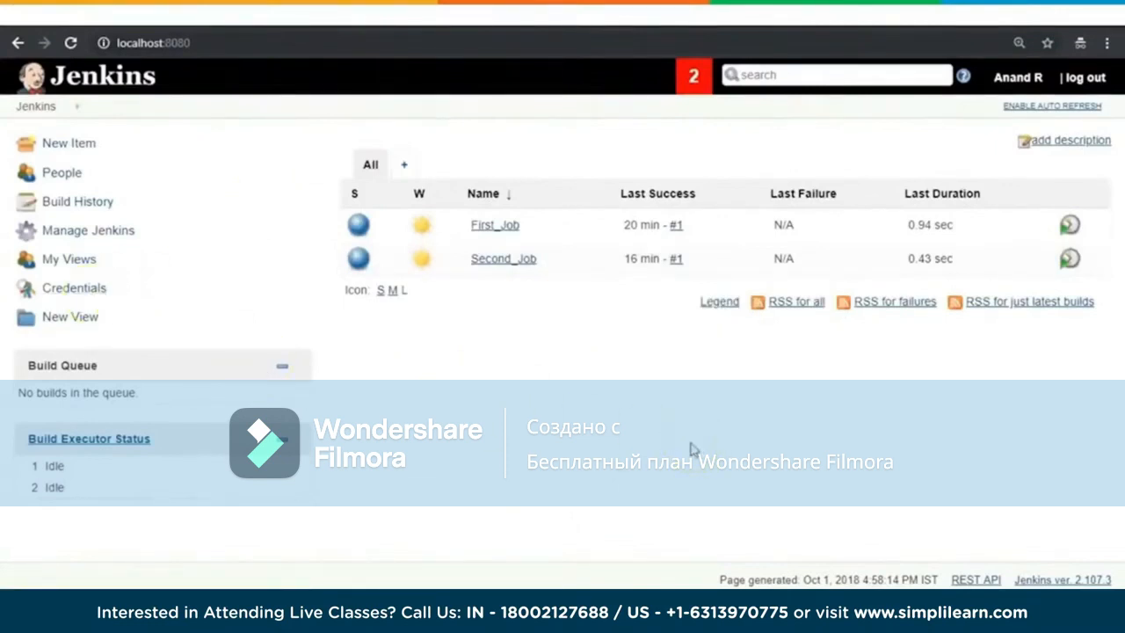
Step: Open the global security configuration and read the help for the Role-Based Strategy authorization option
{"action": "left_click", "coordinate": [72, 231]}
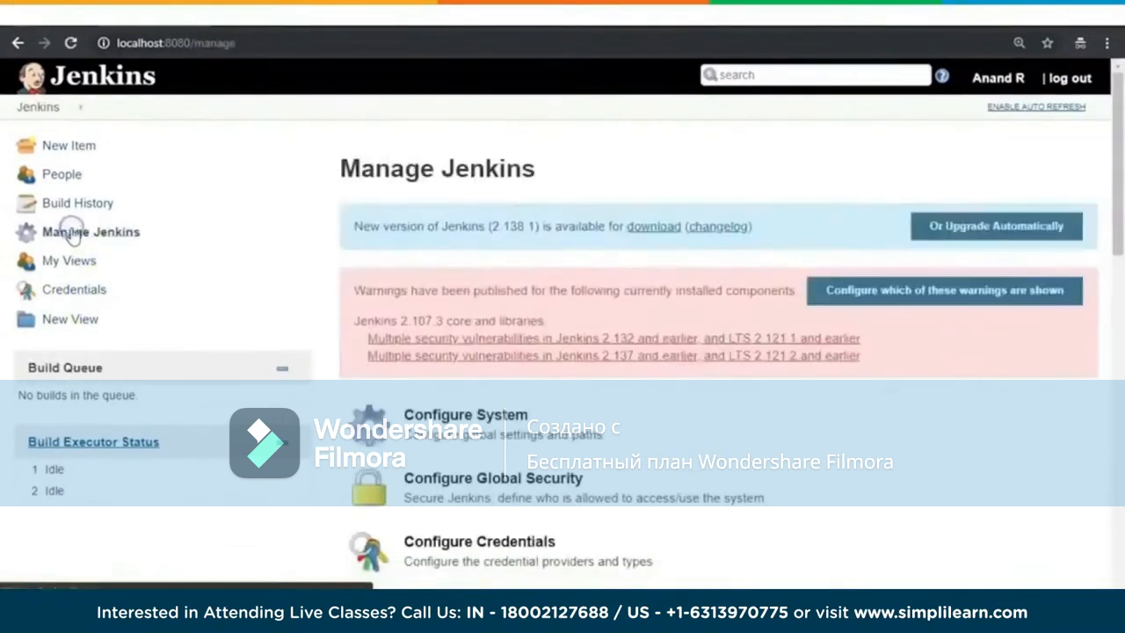
{"action": "scroll", "coordinate": [1044, 490], "scroll_direction": "down", "scroll_amount": 1}
{"action": "scroll", "coordinate": [1044, 491], "scroll_direction": "down", "scroll_amount": 3}
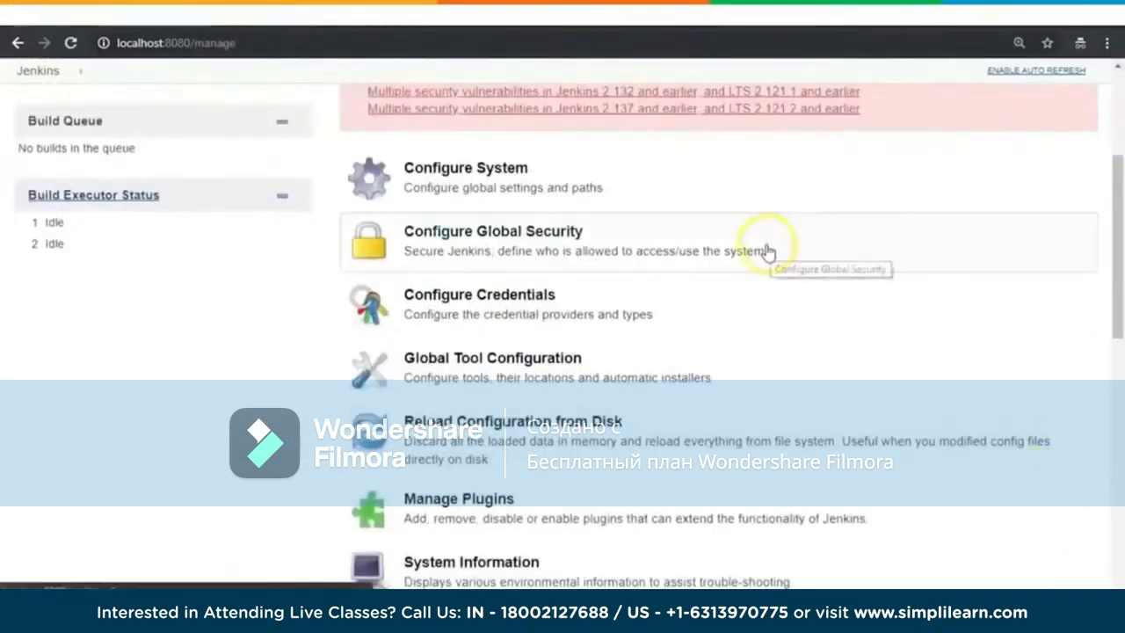
{"action": "left_click", "coordinate": [603, 239]}
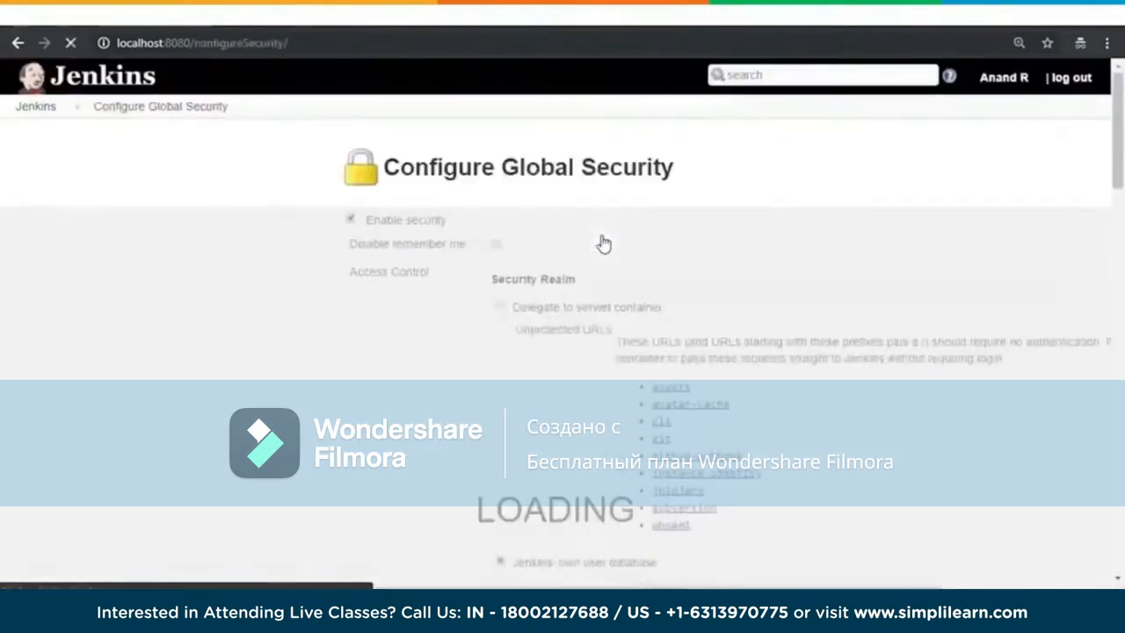
{"action": "scroll", "coordinate": [897, 329], "scroll_direction": "down", "scroll_amount": 2}
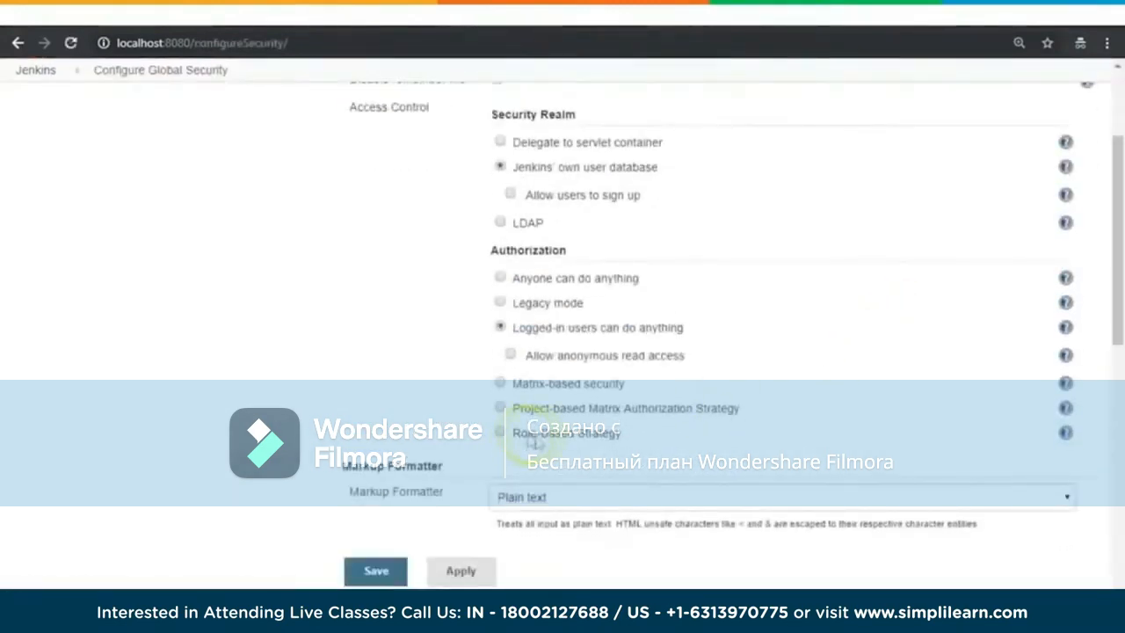
{"action": "left_click", "coordinate": [1065, 433]}
{"action": "scroll", "coordinate": [967, 428], "scroll_direction": "down", "scroll_amount": 2}
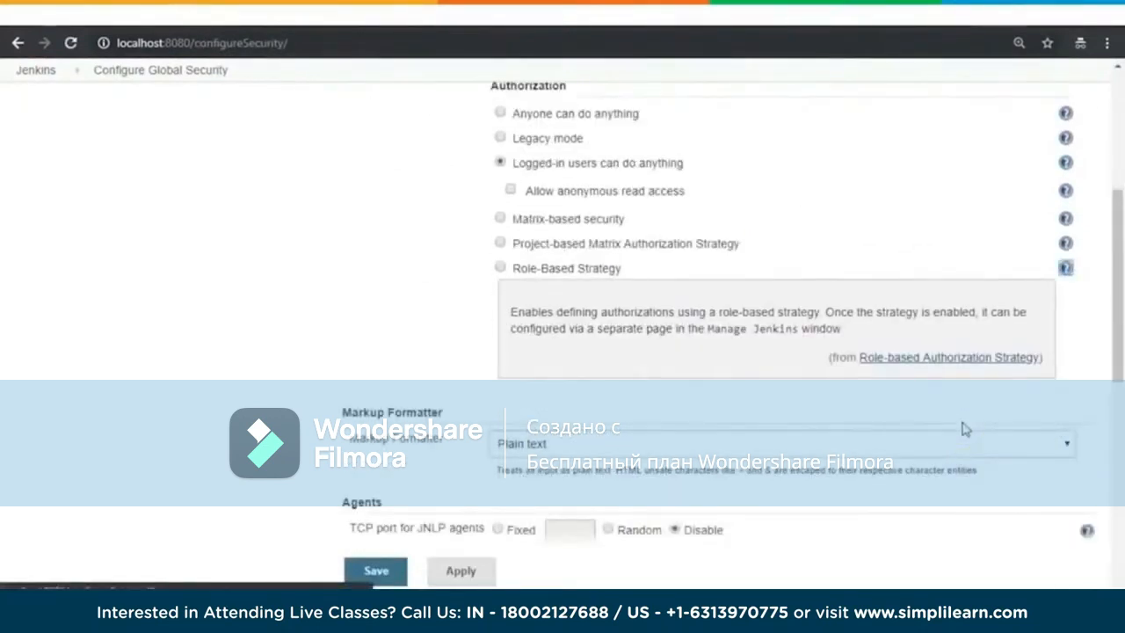
Step: Set authorization to Role-Based Strategy, check that the security realm is Jenkins' own user database, and save the security settings
{"action": "left_click", "coordinate": [500, 268]}
{"action": "scroll", "coordinate": [1097, 352], "scroll_direction": "up", "scroll_amount": 3}
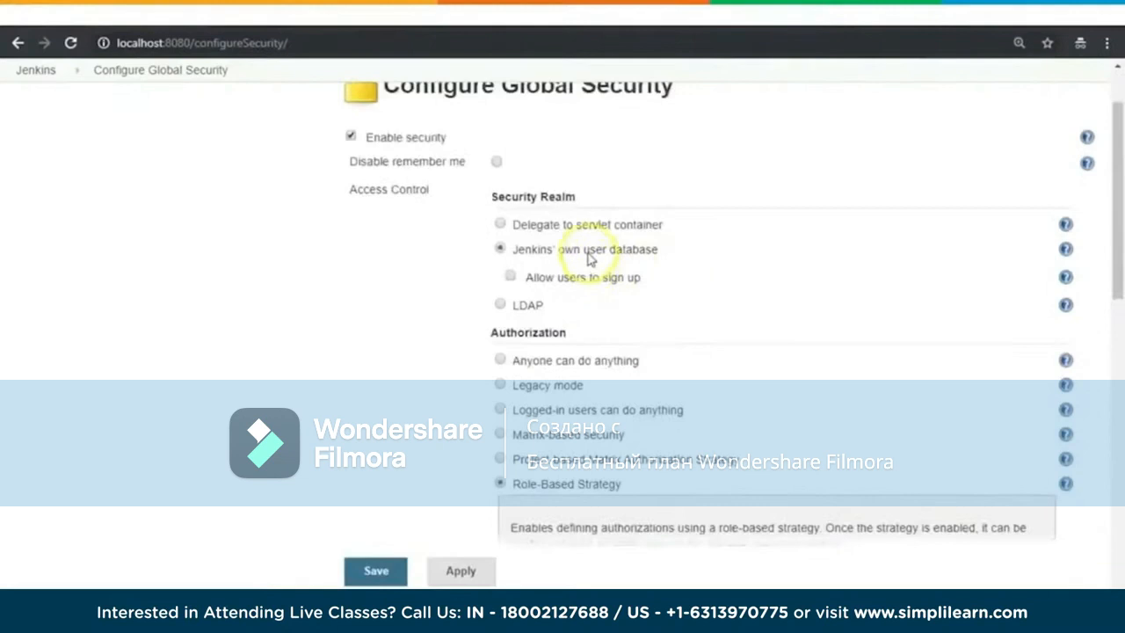
{"action": "scroll", "coordinate": [665, 263], "scroll_direction": "down", "scroll_amount": 1}
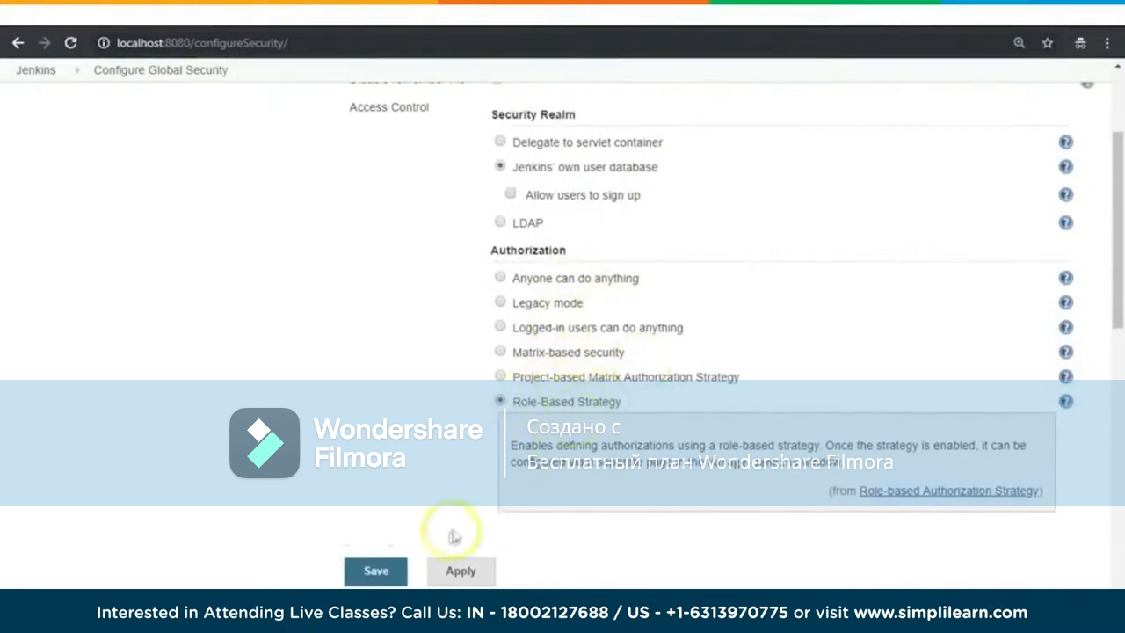
{"action": "left_click", "coordinate": [384, 573]}
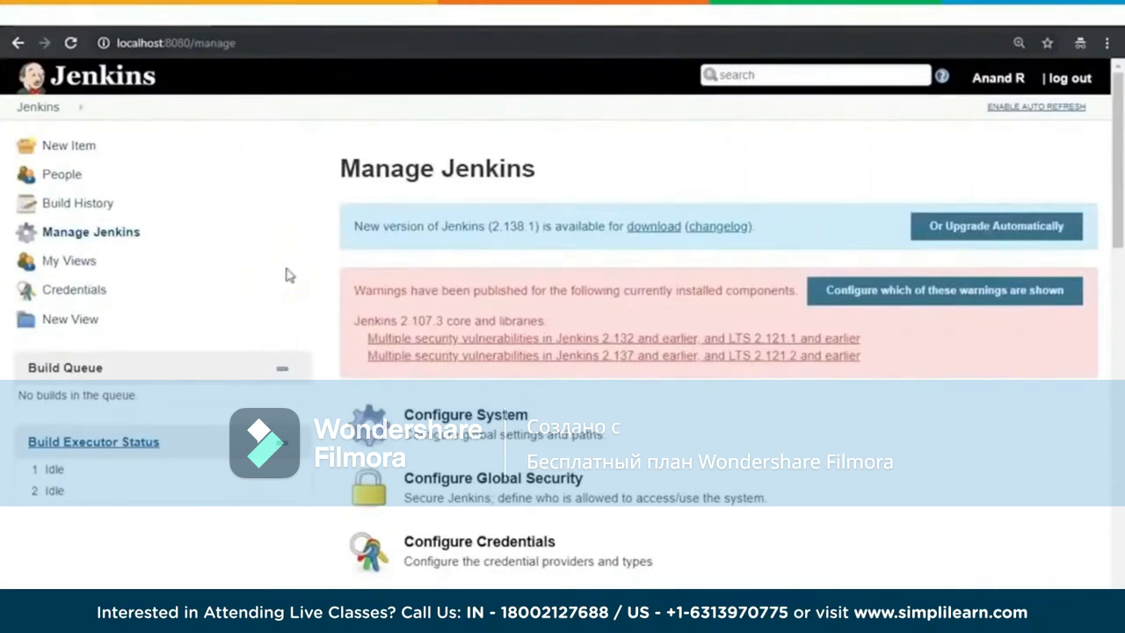
Step: Reopen the global security configuration, check the selected authorization strategy and the remaining settings, and save again
{"action": "left_click", "coordinate": [115, 236]}
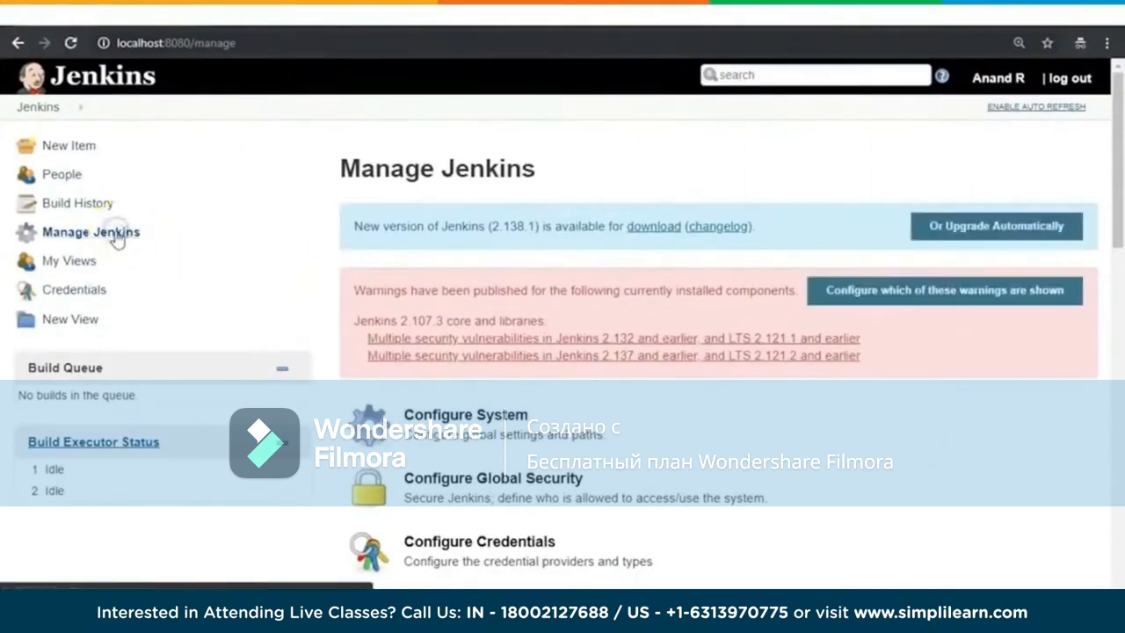
{"action": "scroll", "coordinate": [705, 484], "scroll_direction": "down", "scroll_amount": 1}
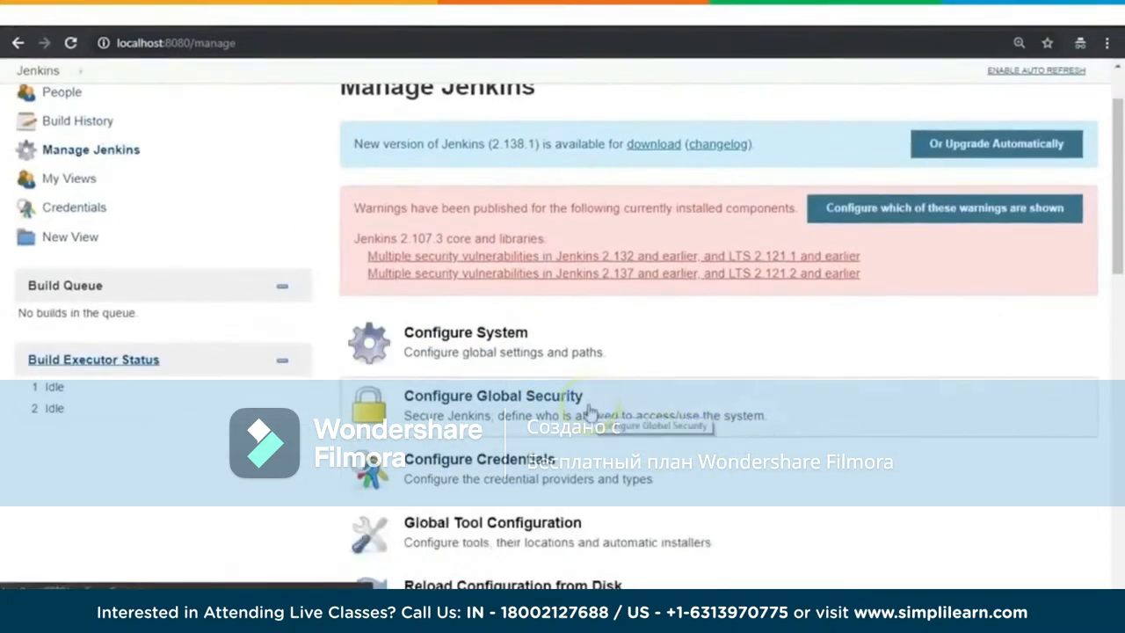
{"action": "scroll", "coordinate": [589, 412], "scroll_direction": "down", "scroll_amount": 1}
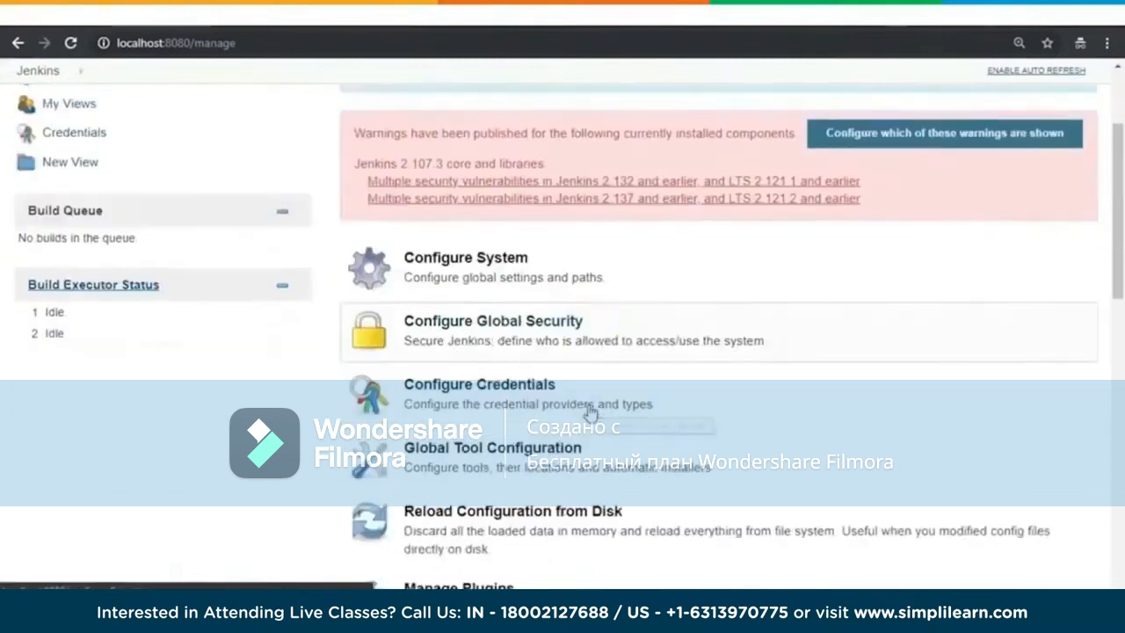
{"action": "left_click", "coordinate": [545, 336]}
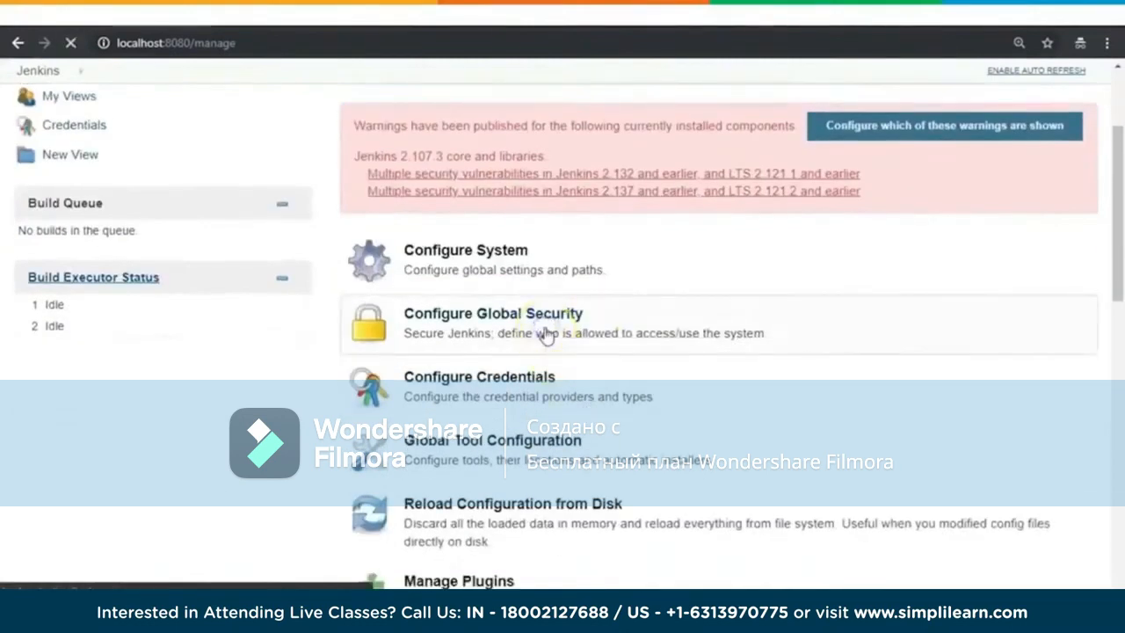
{"action": "scroll", "coordinate": [284, 383], "scroll_direction": "down", "scroll_amount": 9}
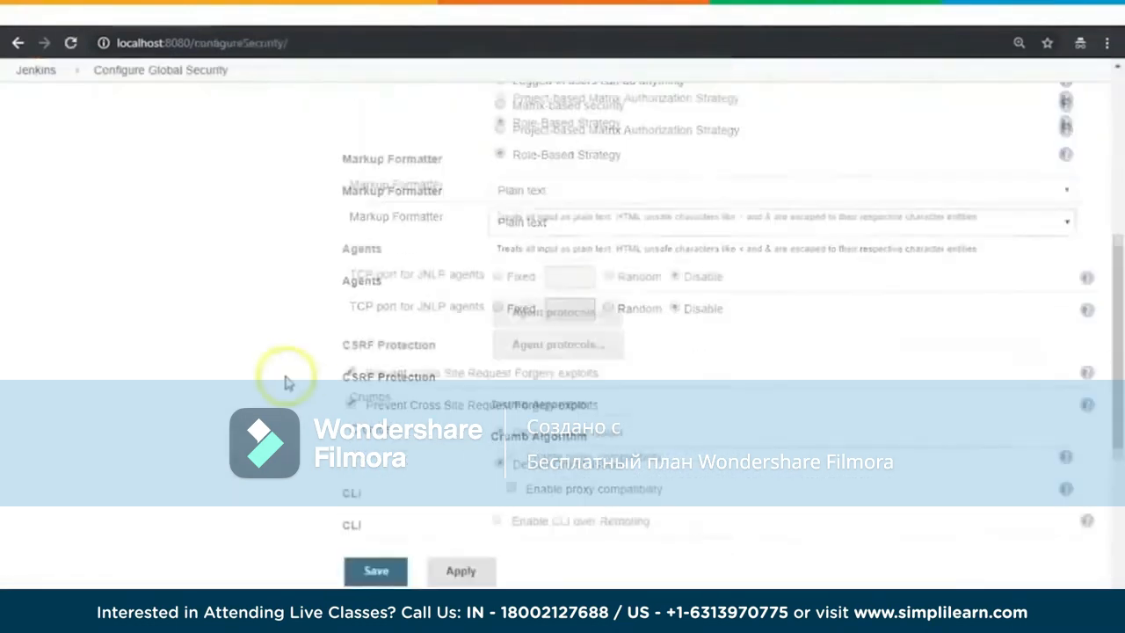
{"action": "scroll", "coordinate": [285, 382], "scroll_direction": "up", "scroll_amount": 6}
{"action": "scroll", "coordinate": [285, 383], "scroll_direction": "up", "scroll_amount": 3}
{"action": "left_click", "coordinate": [374, 572]}
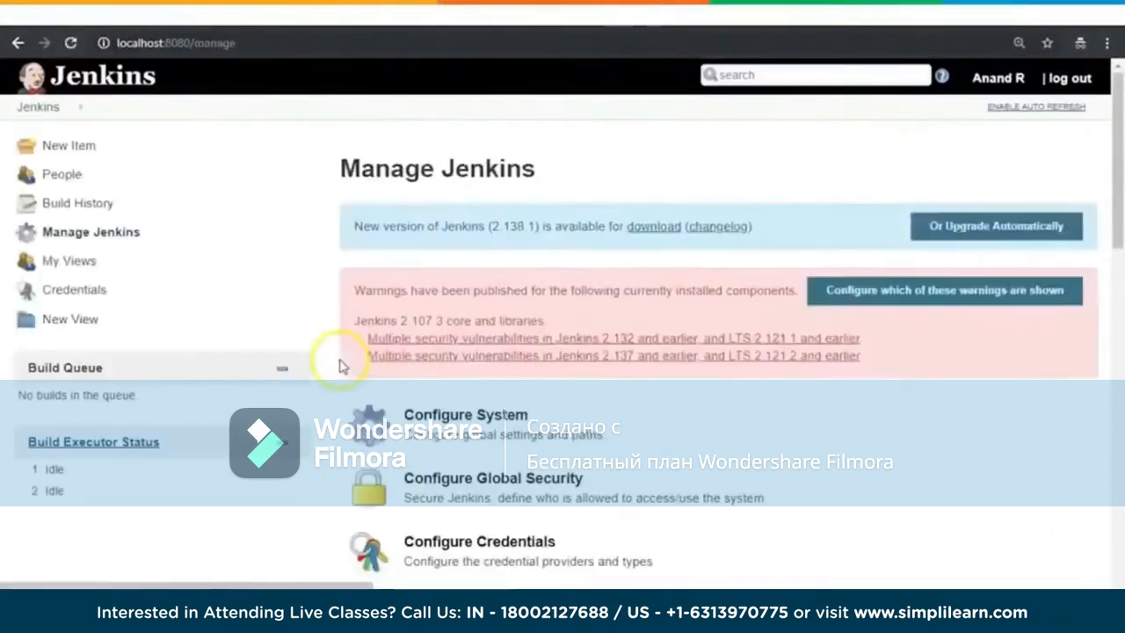
Step: Open the role management page from Manage and Assign Roles in the Jenkins administration settings
{"action": "left_click", "coordinate": [86, 236]}
{"action": "scroll", "coordinate": [914, 449], "scroll_direction": "down", "scroll_amount": 2}
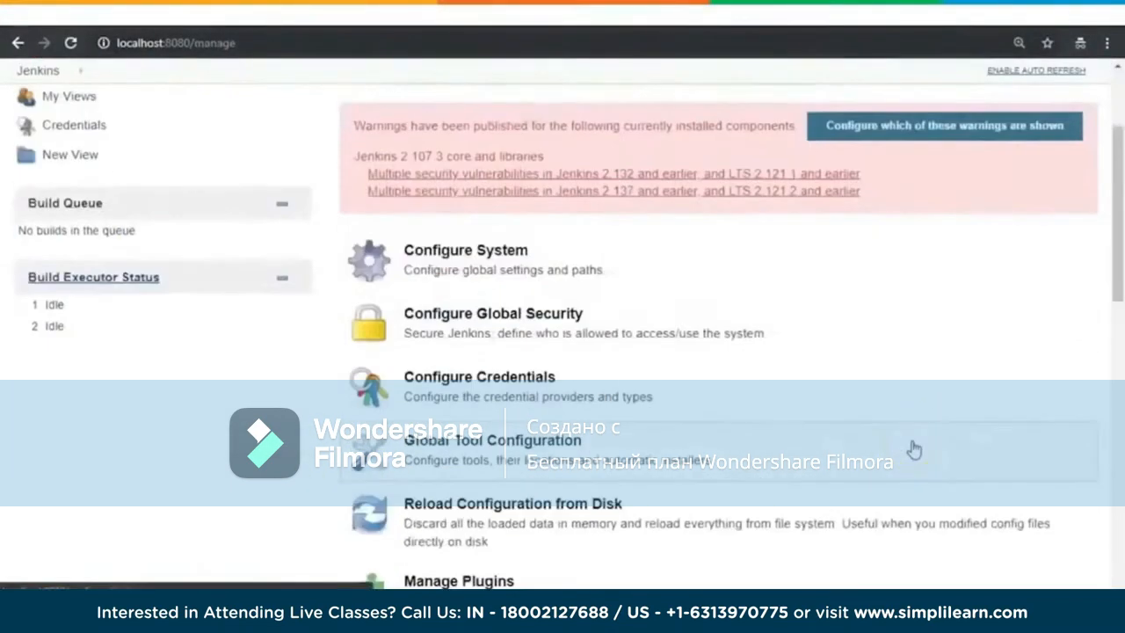
{"action": "scroll", "coordinate": [914, 449], "scroll_direction": "down", "scroll_amount": 7}
{"action": "scroll", "coordinate": [914, 449], "scroll_direction": "down", "scroll_amount": 2}
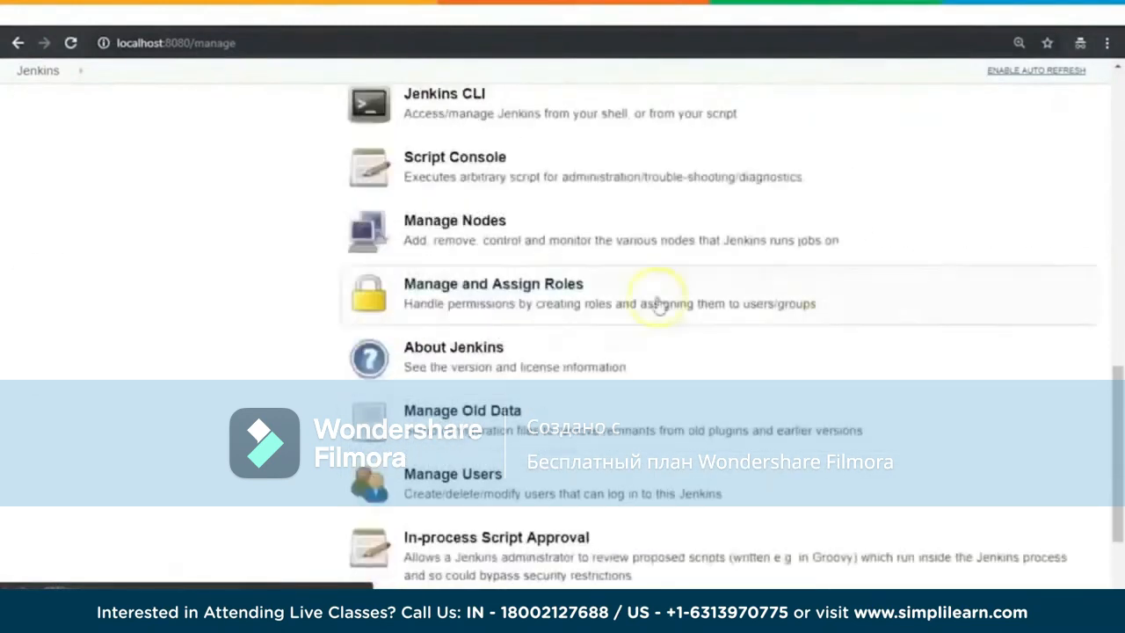
{"action": "left_click", "coordinate": [480, 308]}
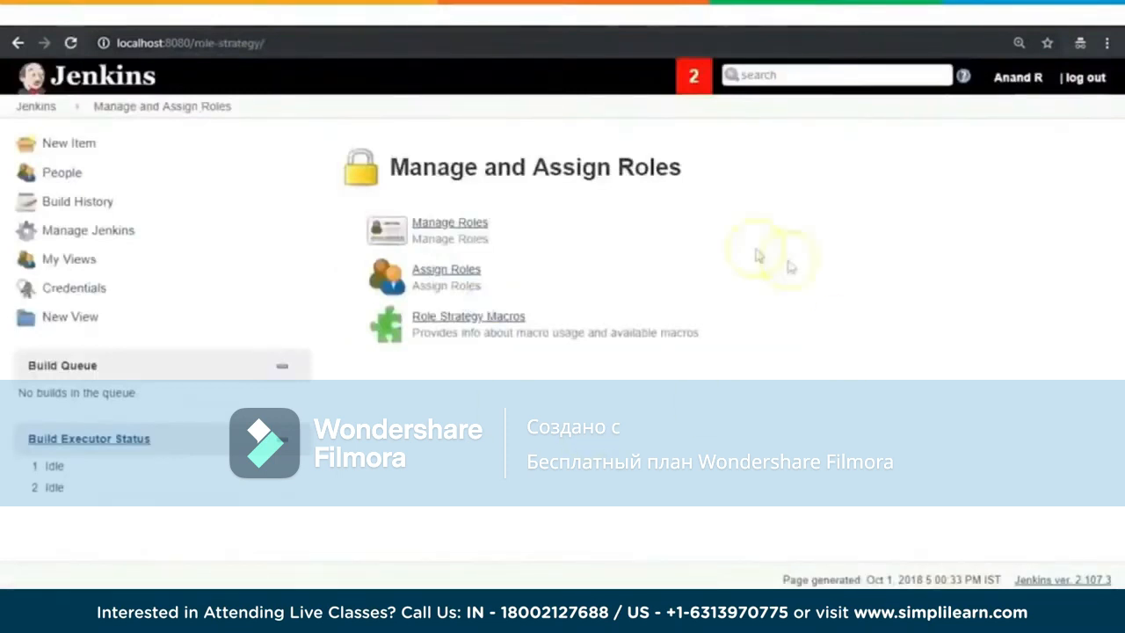
{"action": "left_click_drag", "start_coordinate": [394, 164], "coordinate": [705, 176]}
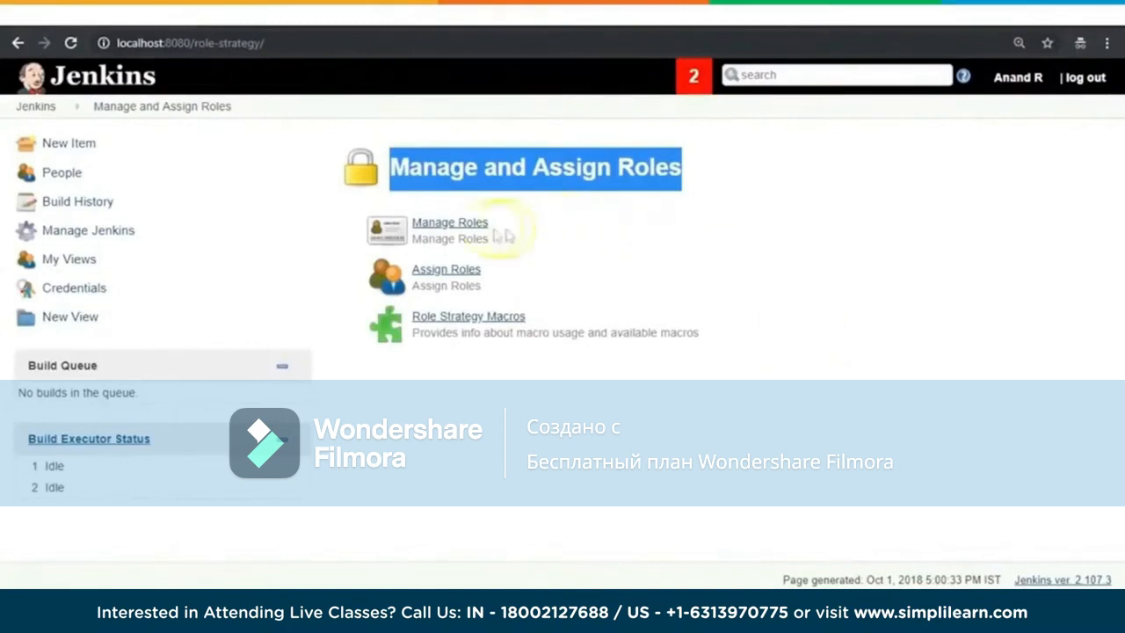
{"action": "left_click", "coordinate": [457, 225]}
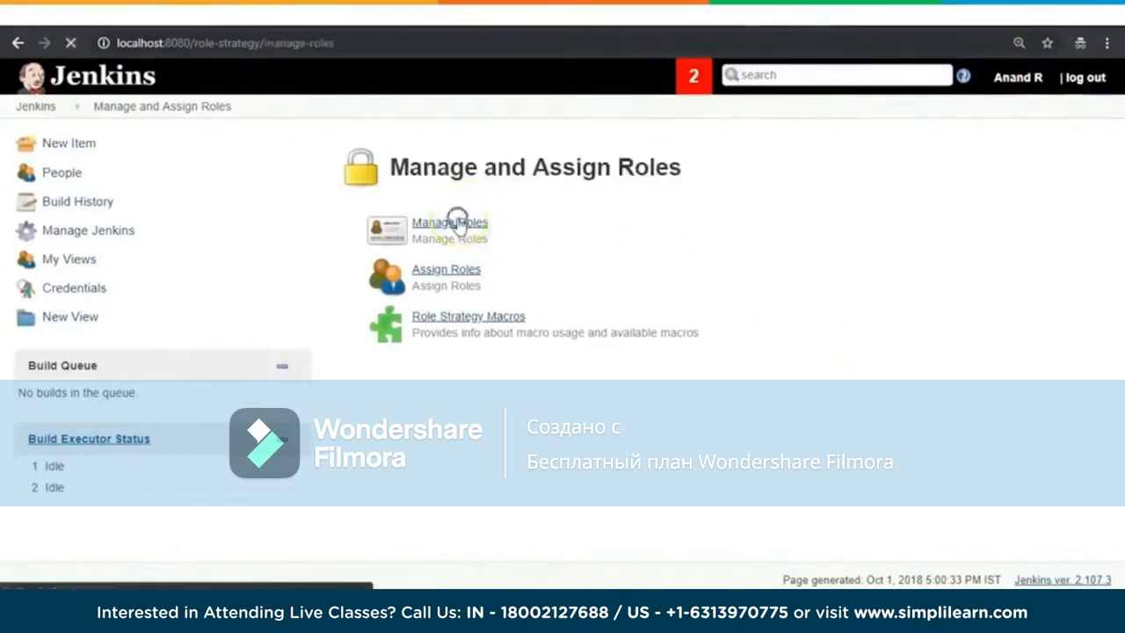
Step: Examine the Global roles, Project roles and Slave roles sections on the role management page
{"action": "left_click_drag", "start_coordinate": [648, 581], "coordinate": [772, 586]}
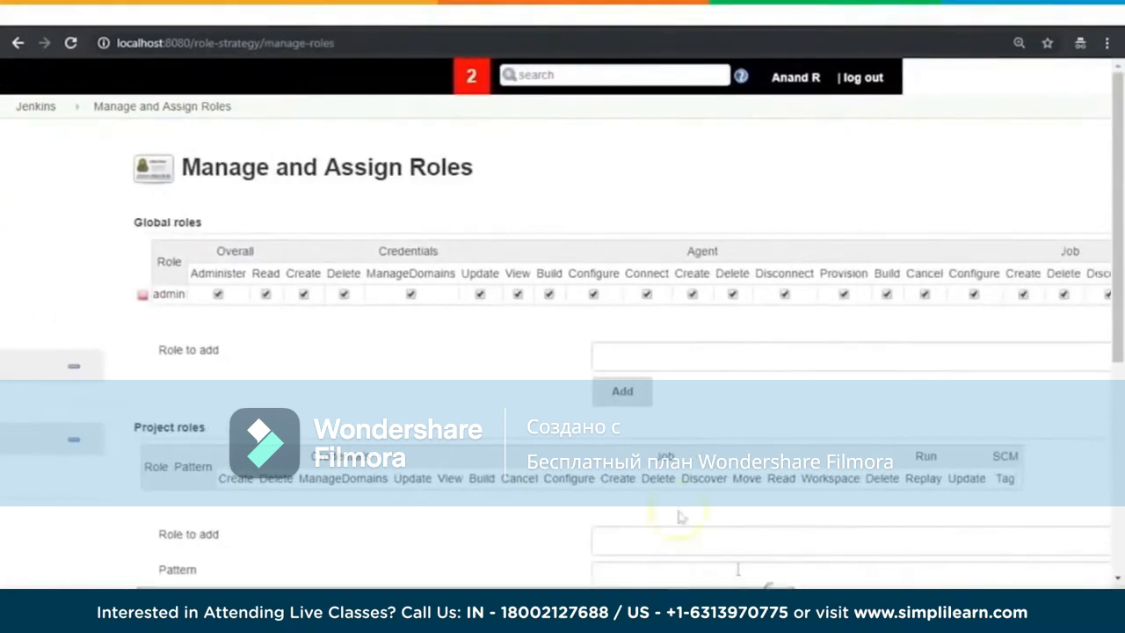
{"action": "left_click", "coordinate": [143, 220]}
{"action": "left_click_drag", "start_coordinate": [140, 218], "coordinate": [219, 225]}
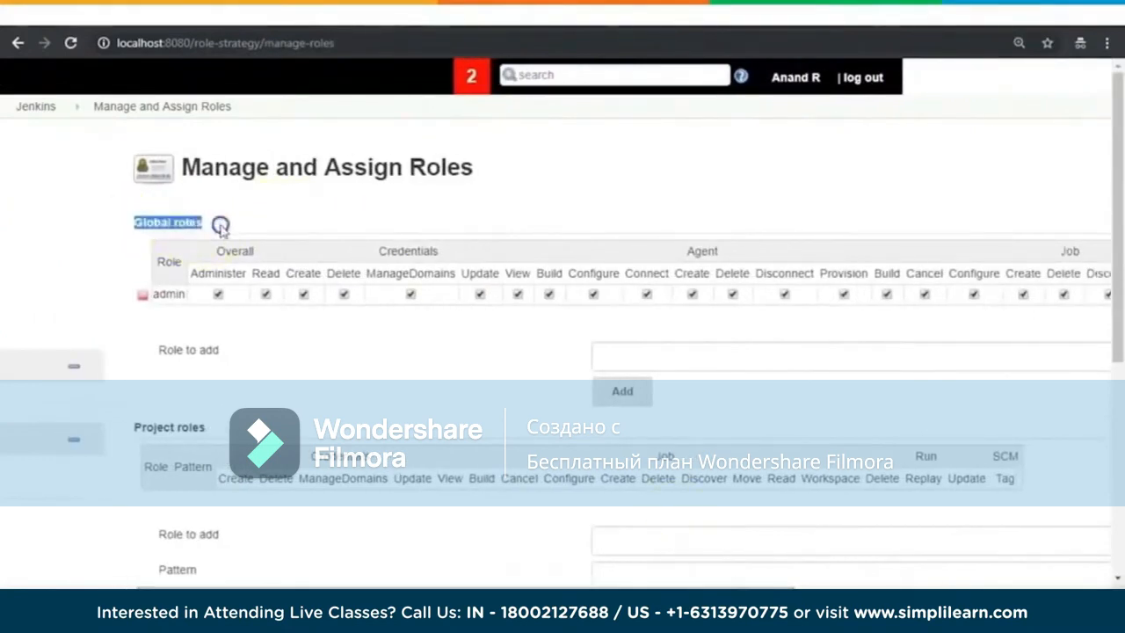
{"action": "scroll", "coordinate": [553, 242], "scroll_direction": "down", "scroll_amount": 1}
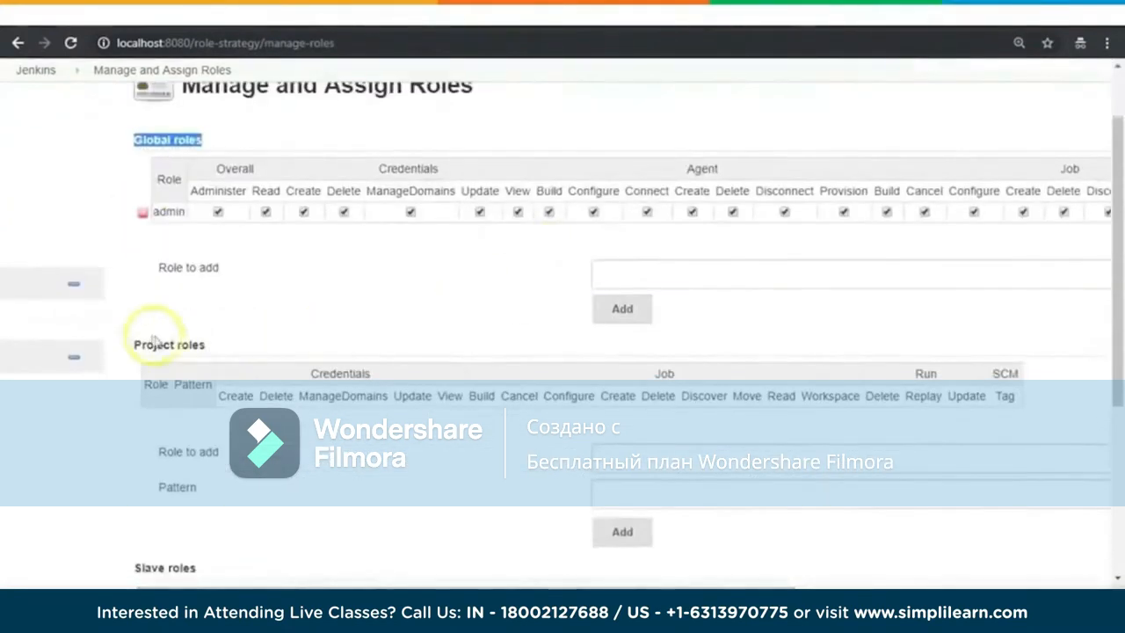
{"action": "left_click_drag", "start_coordinate": [138, 343], "coordinate": [350, 331]}
{"action": "scroll", "coordinate": [349, 331], "scroll_direction": "down", "scroll_amount": 3}
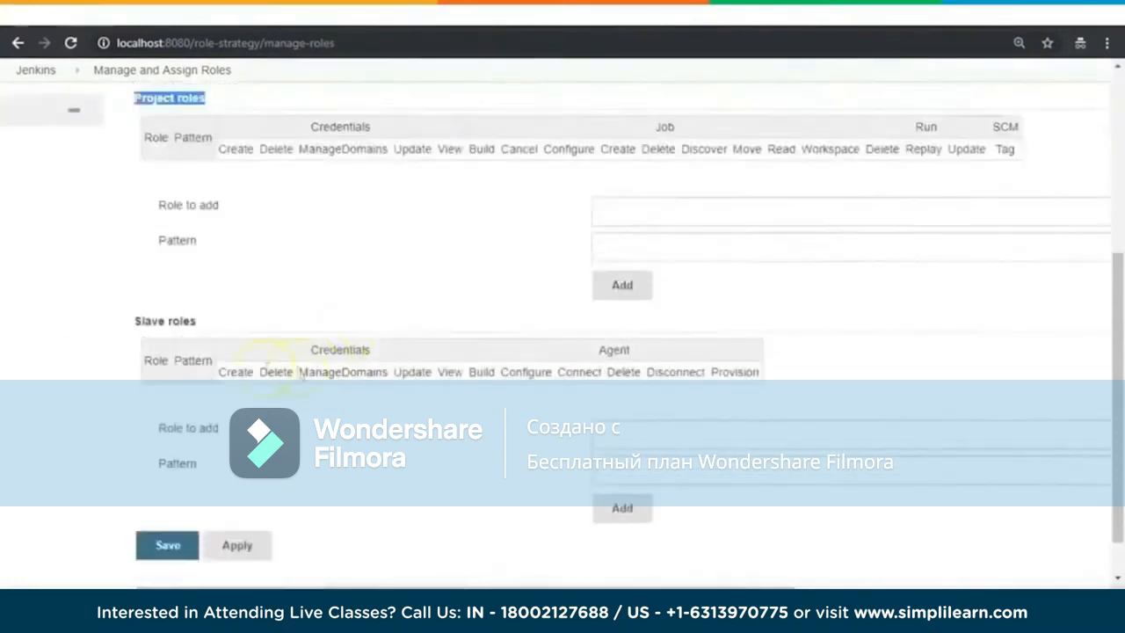
{"action": "left_click_drag", "start_coordinate": [139, 322], "coordinate": [209, 323]}
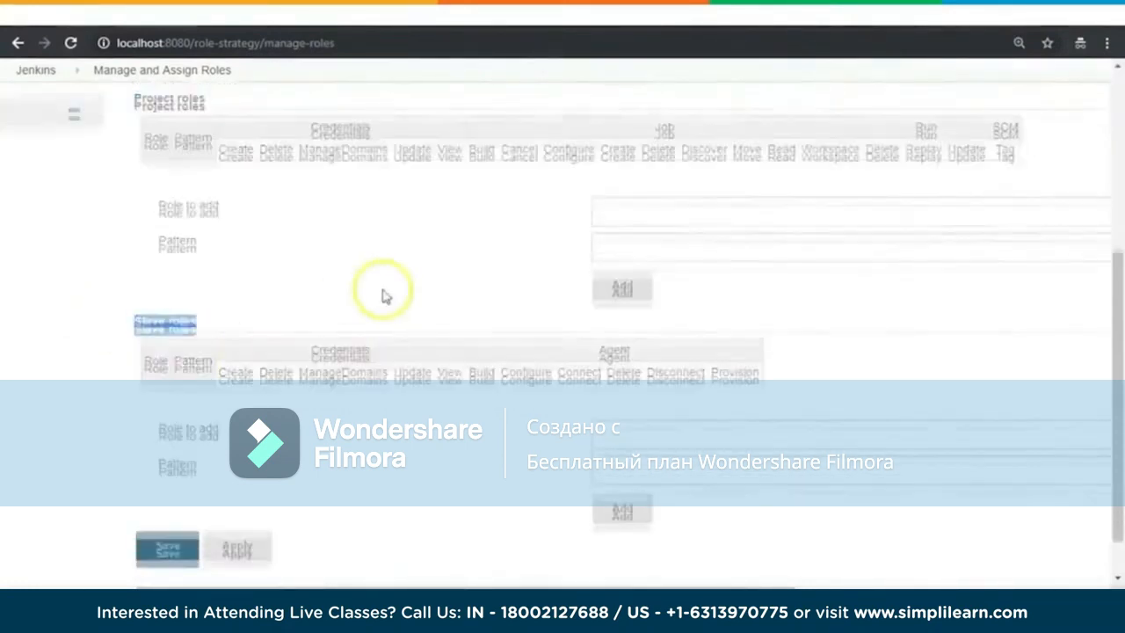
{"action": "scroll", "coordinate": [383, 296], "scroll_direction": "up", "scroll_amount": 5}
{"action": "left_click_drag", "start_coordinate": [129, 223], "coordinate": [213, 218]}
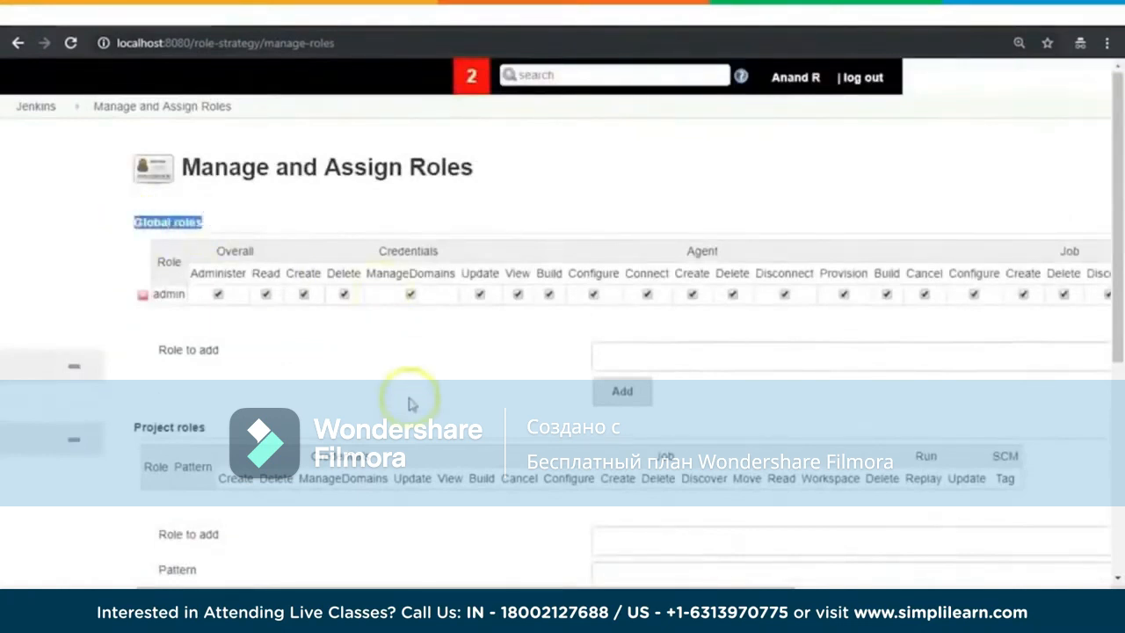
Step: Add a new global role named Developer
{"action": "left_click", "coordinate": [655, 359]}
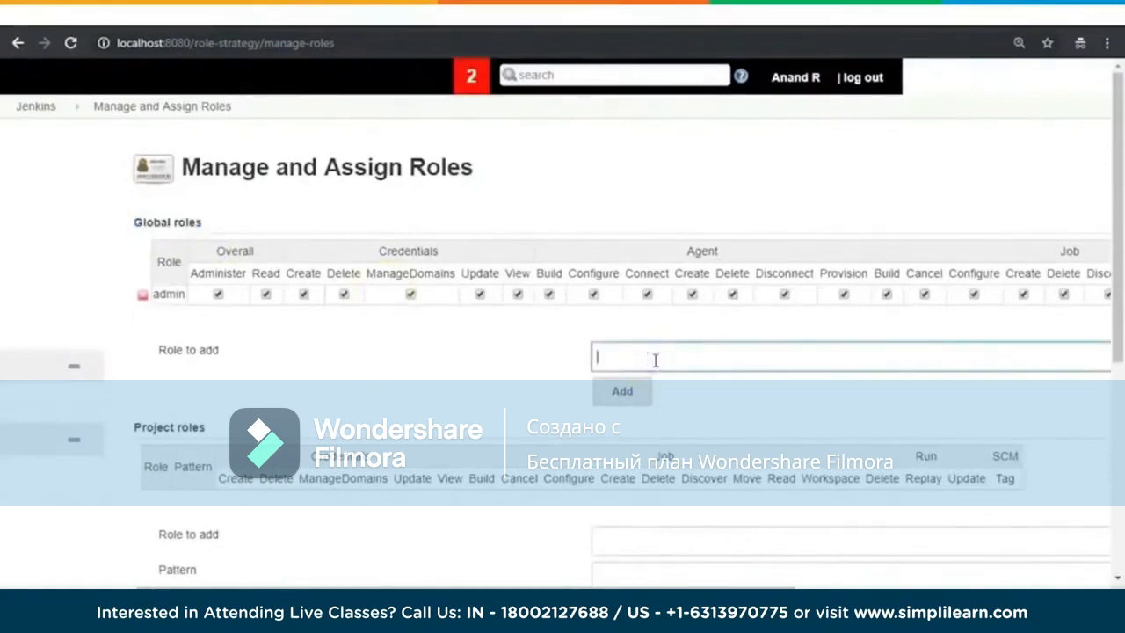
{"action": "type", "text": "Developer"}
{"action": "double_click", "coordinate": [627, 357]}
{"action": "left_click_drag", "start_coordinate": [133, 214], "coordinate": [249, 236]}
{"action": "left_click", "coordinate": [625, 394]}
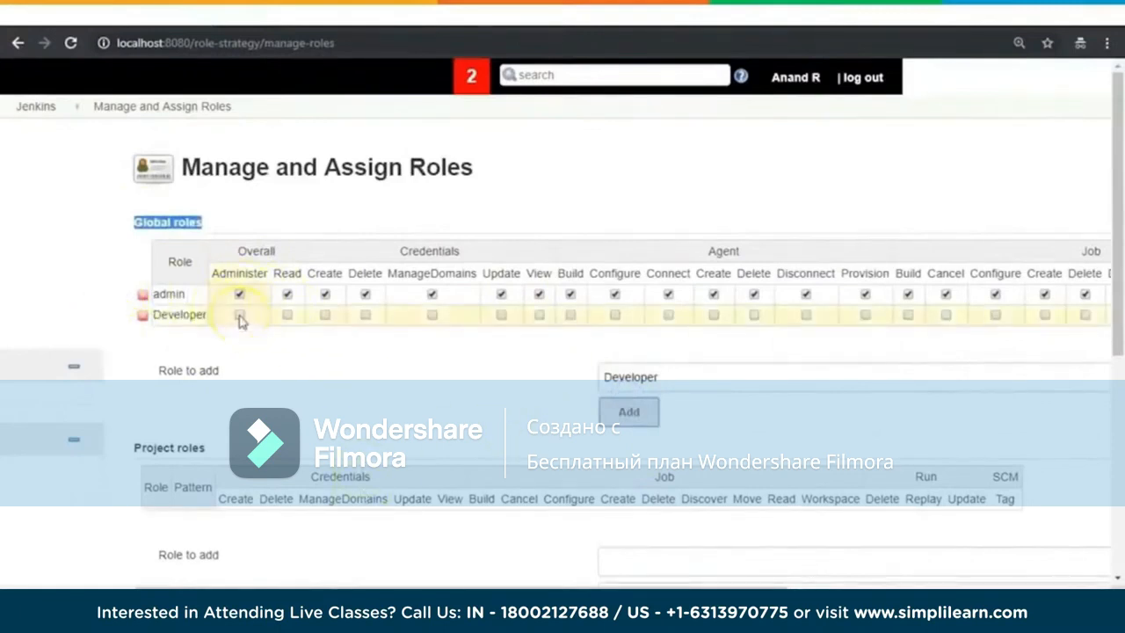
Step: Grant the global Developer role the Overall Read, Credentials View and Job Read permissions
{"action": "mouse_move", "coordinate": [245, 280]}
{"action": "mouse_move", "coordinate": [289, 276]}
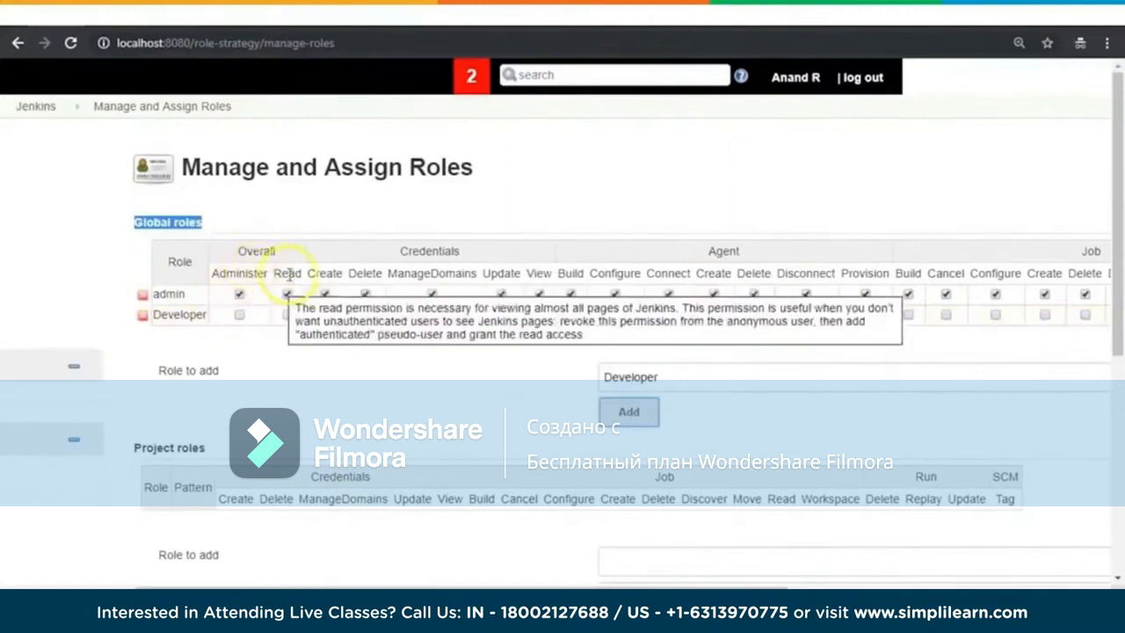
{"action": "mouse_move", "coordinate": [335, 275]}
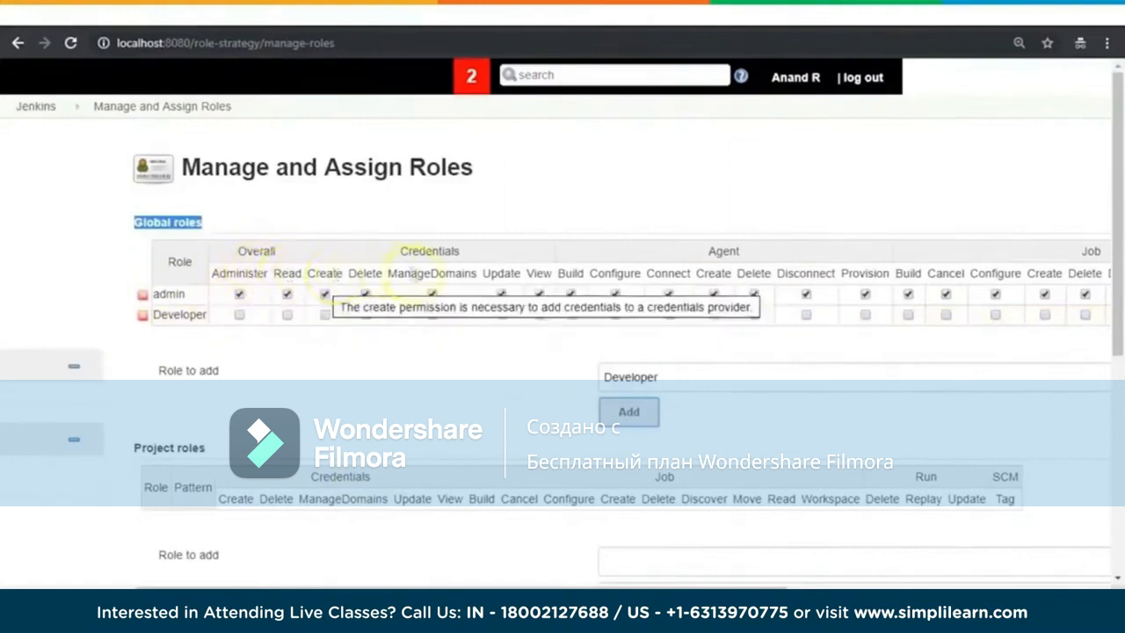
{"action": "mouse_move", "coordinate": [452, 272]}
{"action": "mouse_move", "coordinate": [711, 274]}
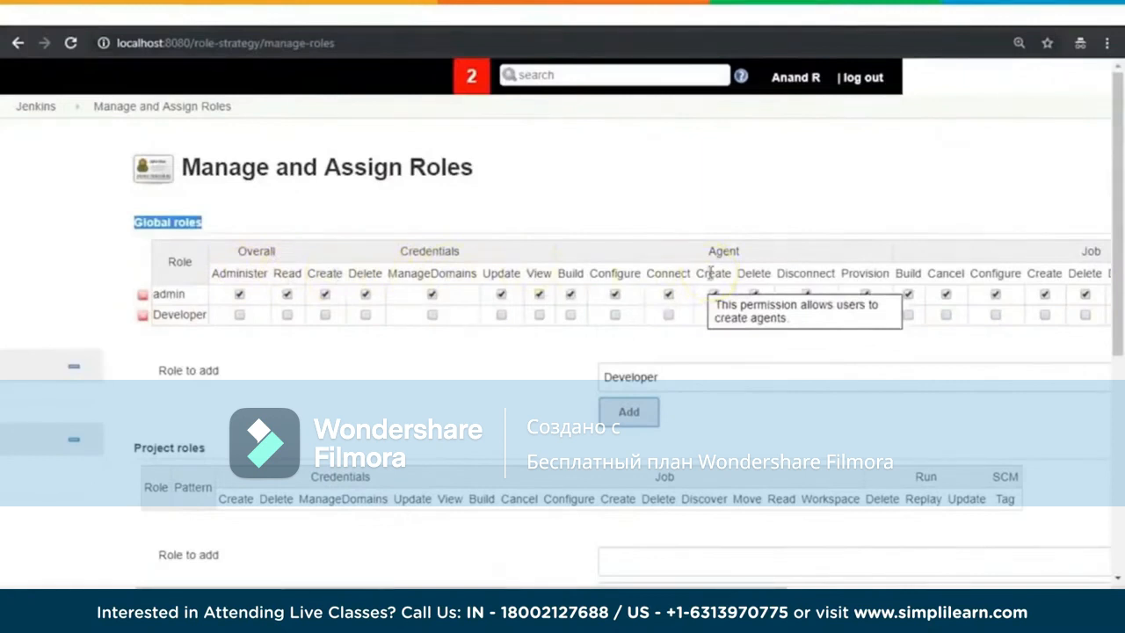
{"action": "double_click", "coordinate": [636, 376]}
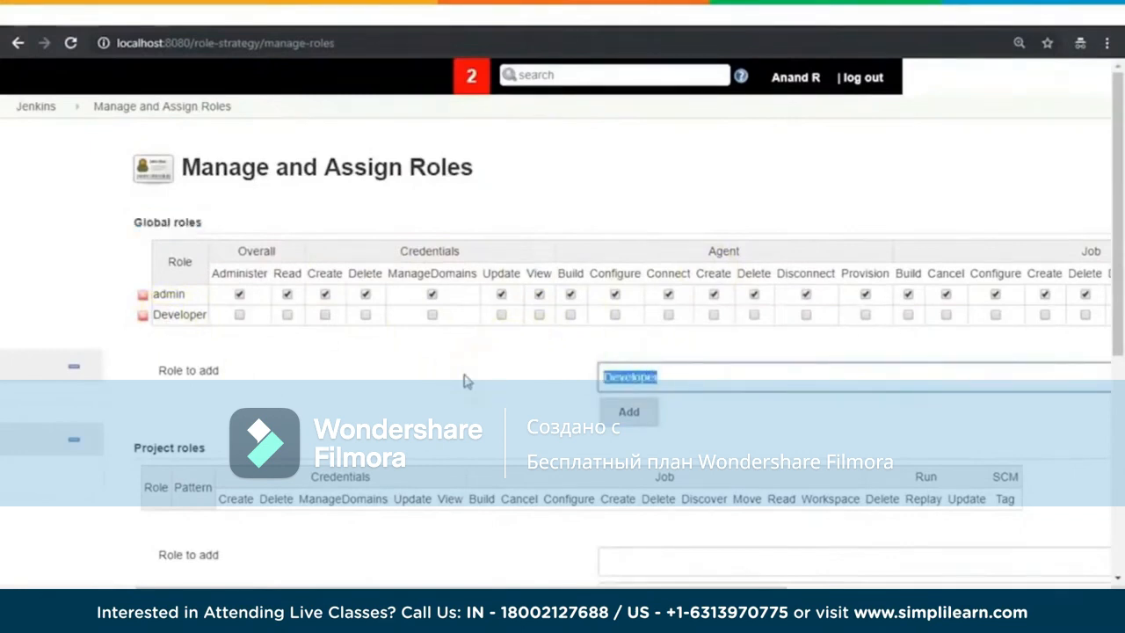
{"action": "left_click", "coordinate": [287, 316]}
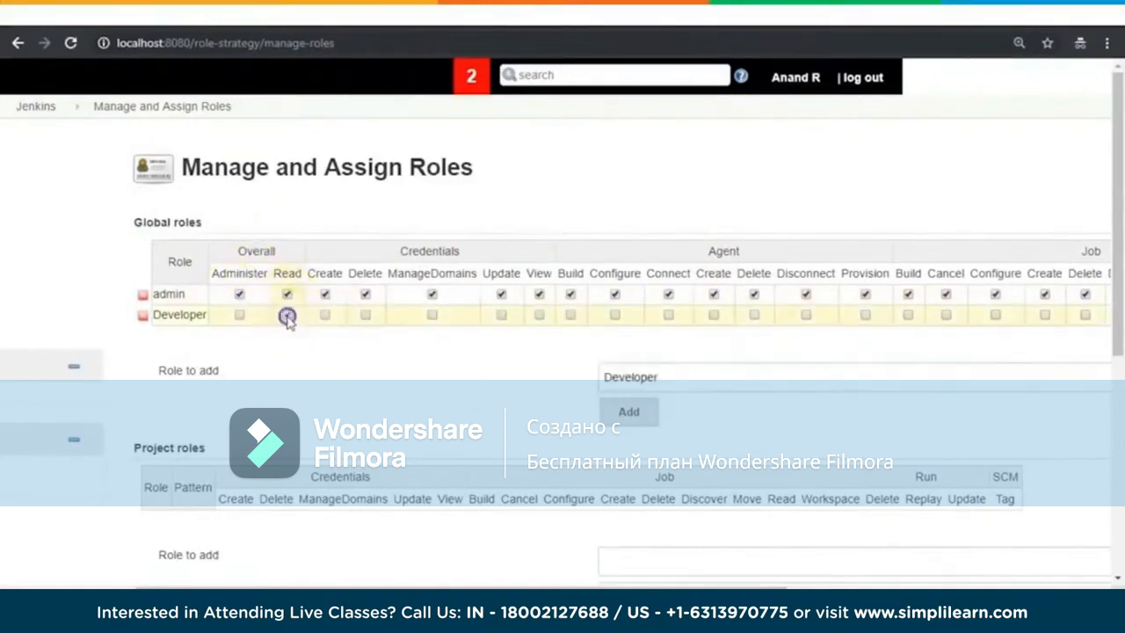
{"action": "left_click", "coordinate": [539, 314]}
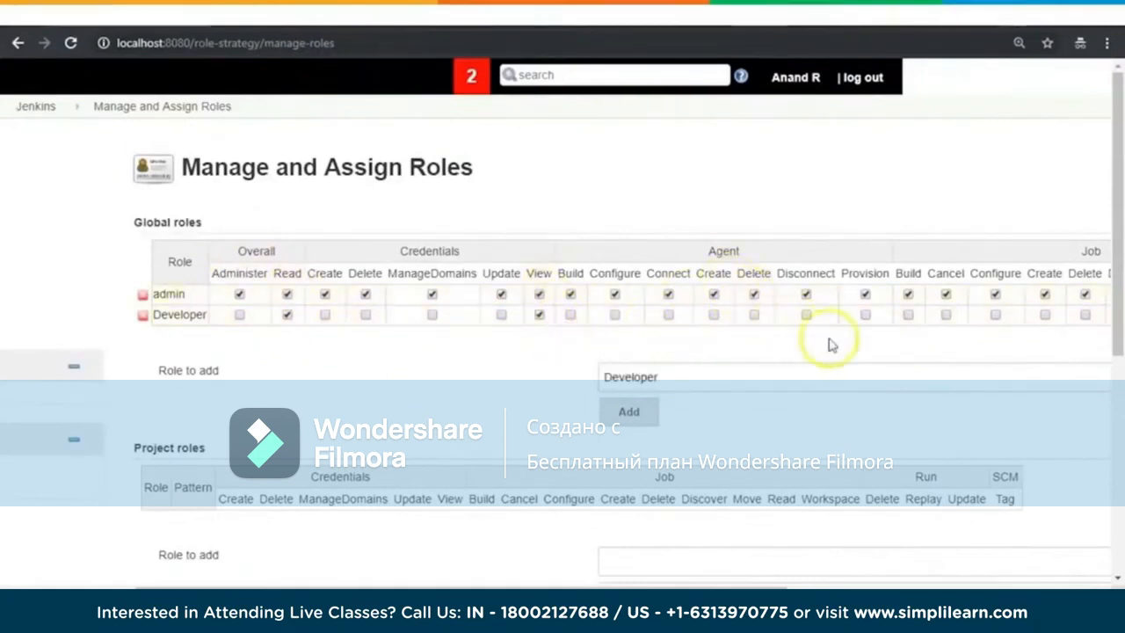
{"action": "left_click_drag", "start_coordinate": [764, 585], "coordinate": [946, 576]}
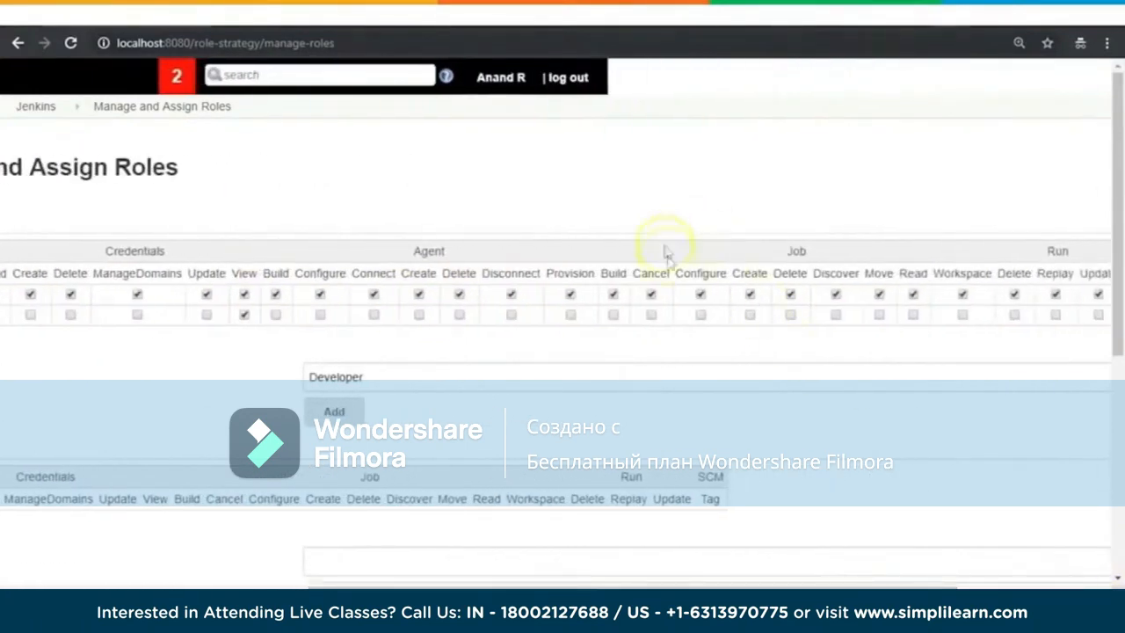
{"action": "left_click", "coordinate": [915, 314]}
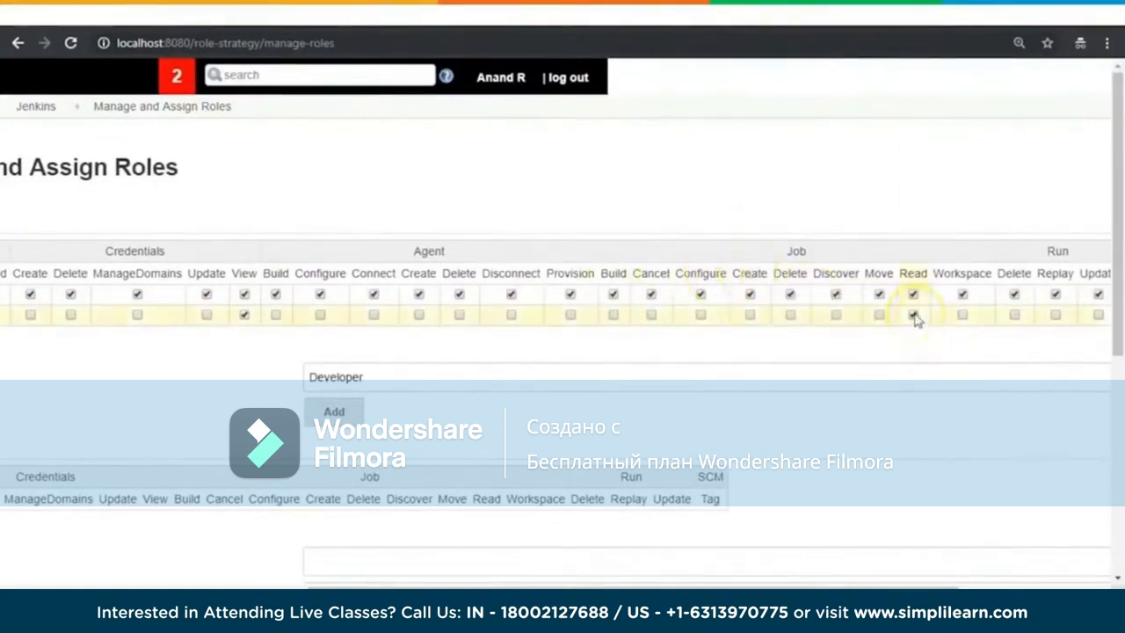
{"action": "left_click", "coordinate": [966, 318]}
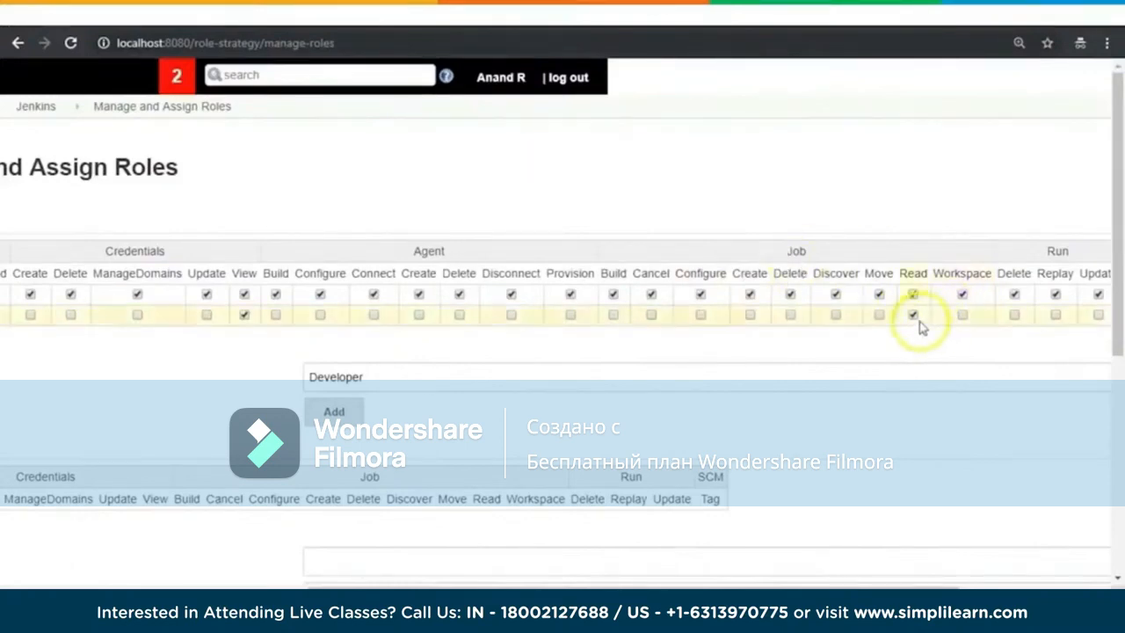
Step: Grant the Developer role the Configure, Create and Read permissions in the View group
{"action": "left_click_drag", "start_coordinate": [922, 587], "coordinate": [1061, 586]}
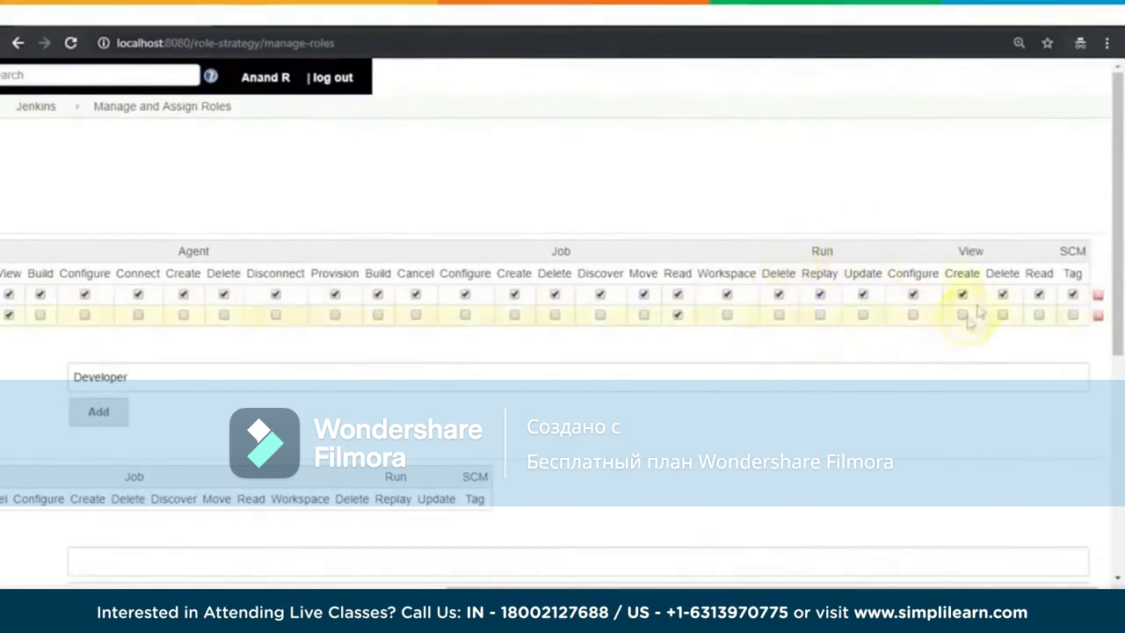
{"action": "left_click", "coordinate": [914, 319]}
{"action": "left_click", "coordinate": [963, 318]}
{"action": "left_click", "coordinate": [1039, 315]}
Step: Review the Developer role's permissions across the global roles table and save the role configuration
{"action": "left_click_drag", "start_coordinate": [1002, 586], "coordinate": [728, 547]}
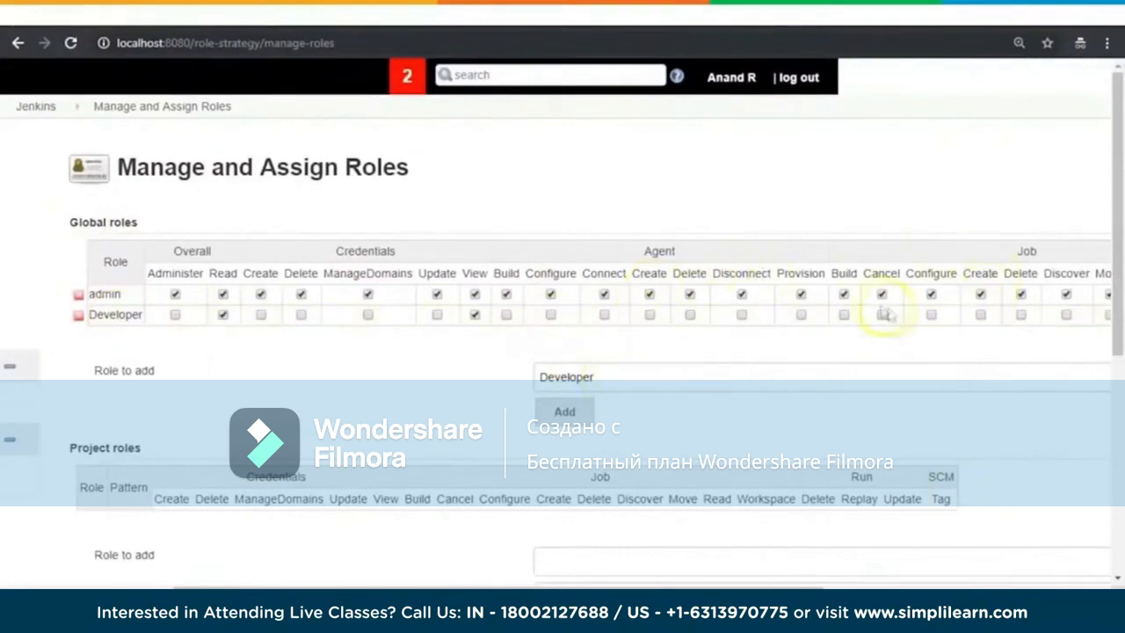
{"action": "left_click_drag", "start_coordinate": [796, 587], "coordinate": [942, 588]}
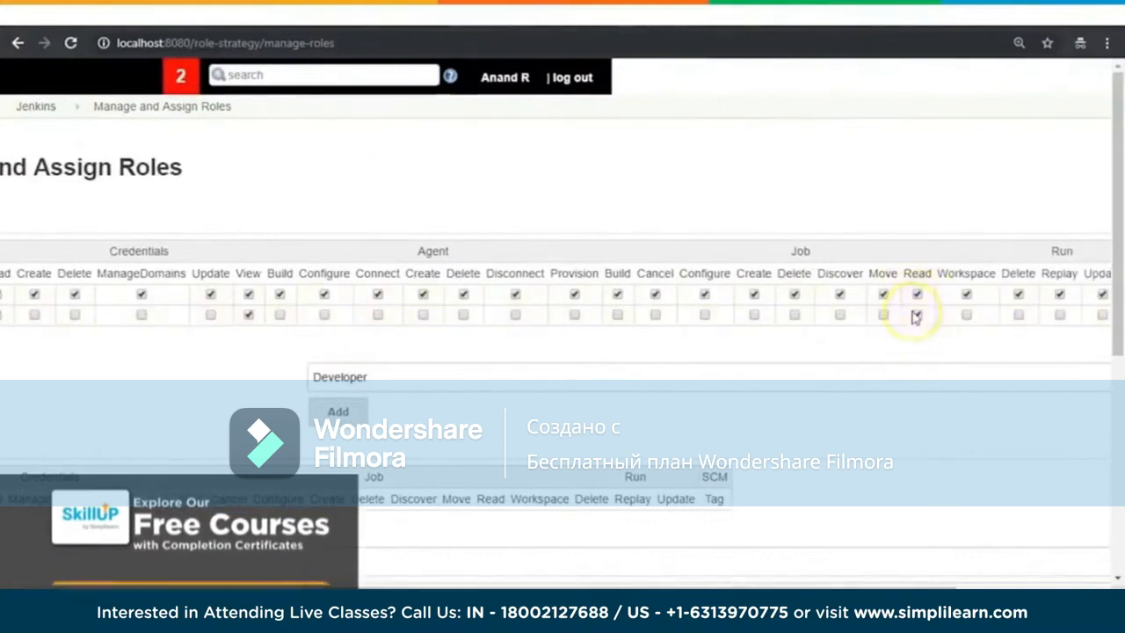
{"action": "left_click_drag", "start_coordinate": [932, 590], "coordinate": [635, 590]}
{"action": "scroll", "coordinate": [372, 565], "scroll_direction": "down", "scroll_amount": 10}
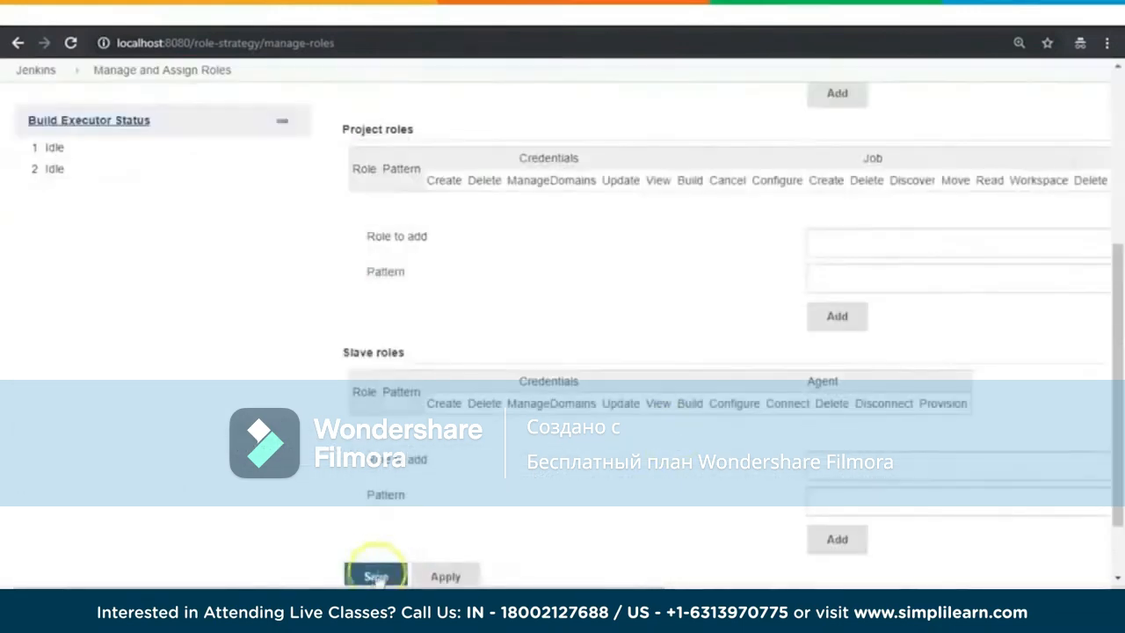
{"action": "left_click", "coordinate": [370, 571]}
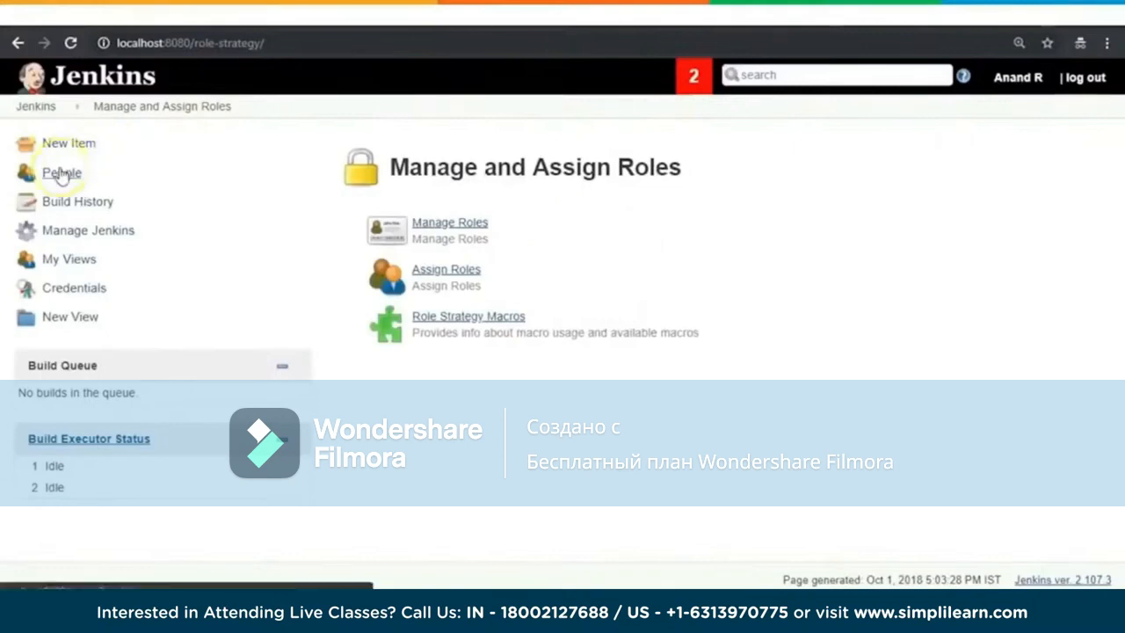
Step: Go to Manage Users in the Jenkins administration settings and open the form for creating a user
{"action": "left_click", "coordinate": [81, 227]}
{"action": "scroll", "coordinate": [648, 274], "scroll_direction": "down", "scroll_amount": 6}
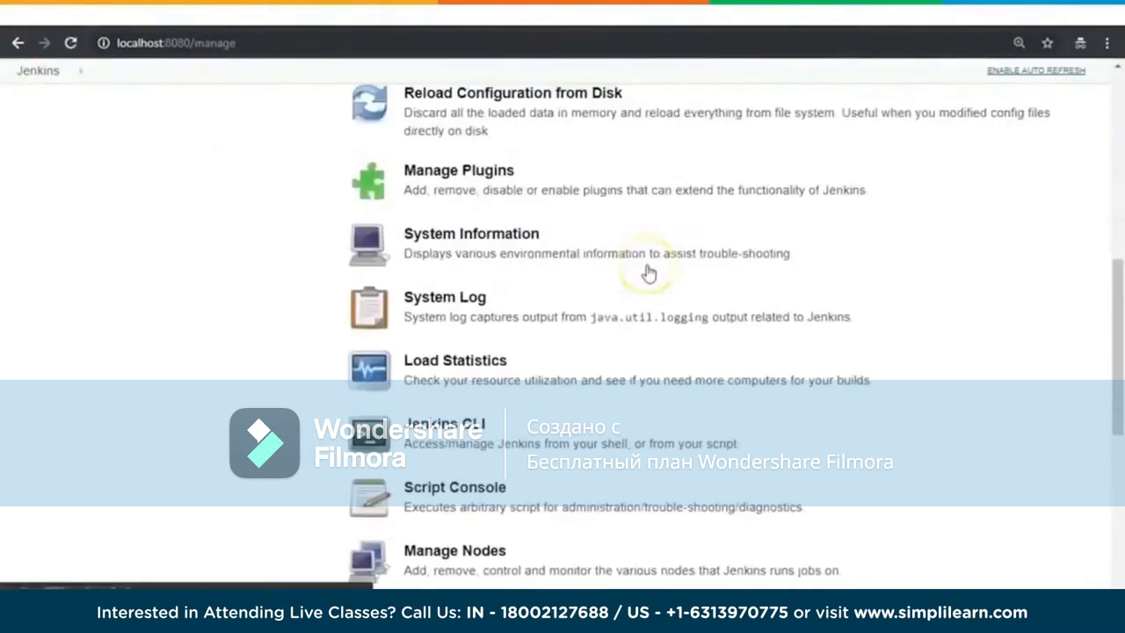
{"action": "scroll", "coordinate": [648, 275], "scroll_direction": "down", "scroll_amount": 5}
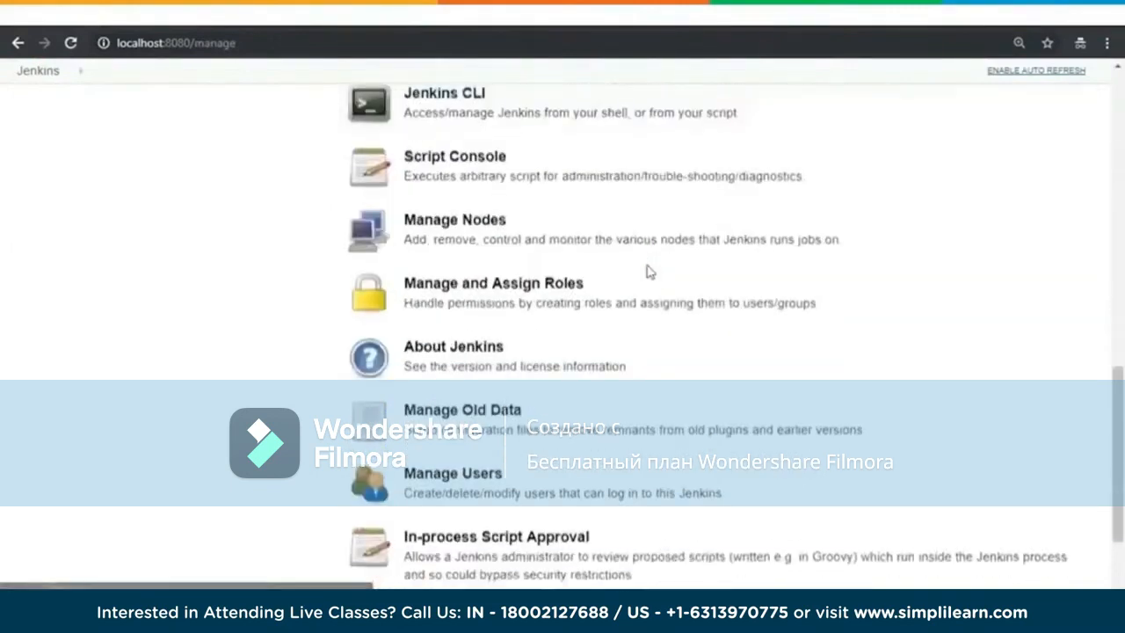
{"action": "left_click", "coordinate": [444, 395]}
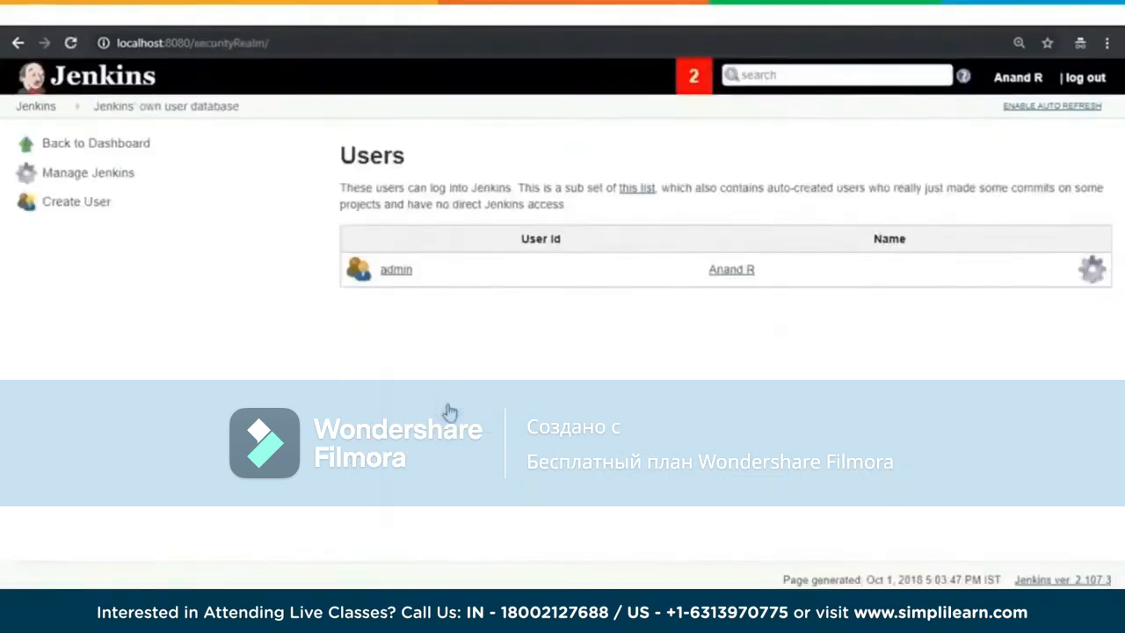
{"action": "left_click", "coordinate": [77, 204]}
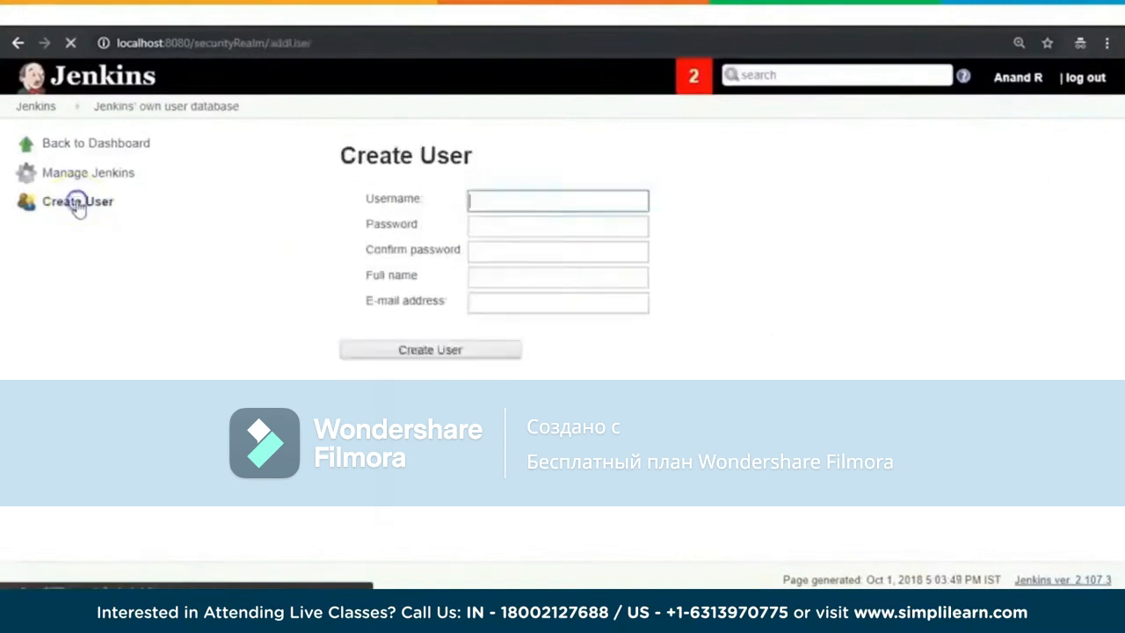
Step: Fill in the new user's details with username developer1, the password and its confirmation, full name Developer1 and an e-mail address
{"action": "left_click", "coordinate": [469, 208]}
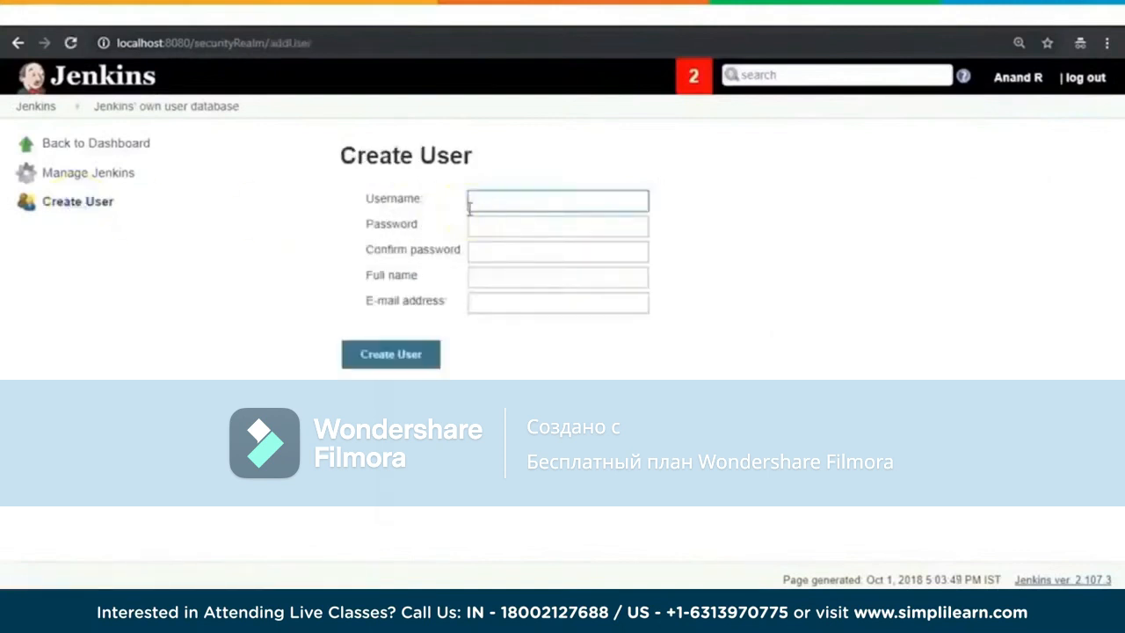
{"action": "type", "text": "developer"}
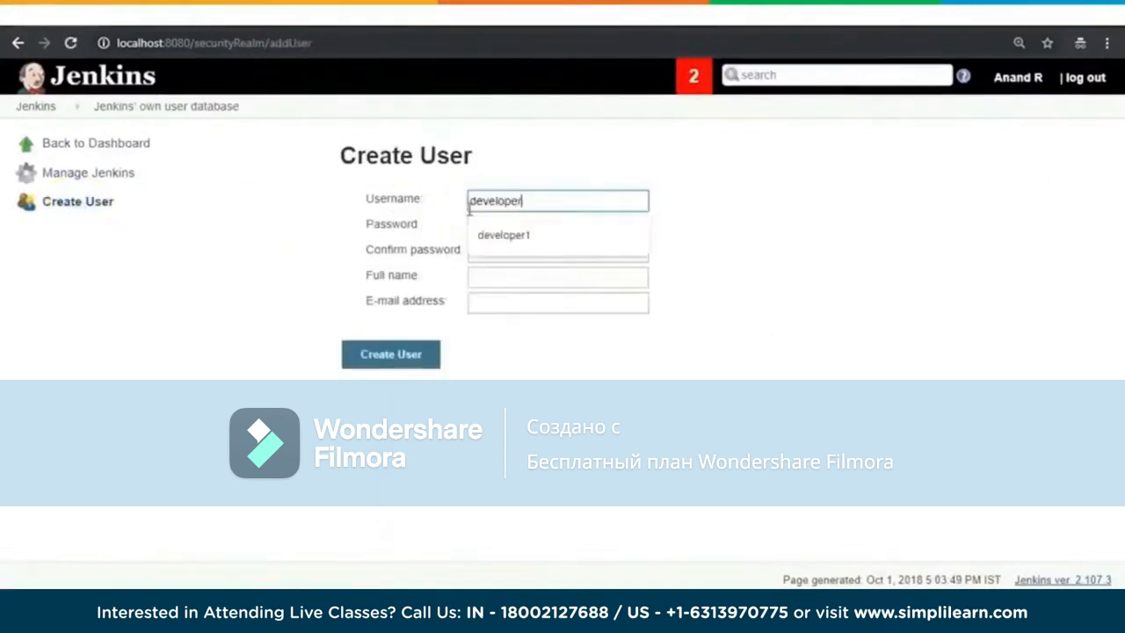
{"action": "type", "text": "1"}
{"action": "key", "text": "Tab"}
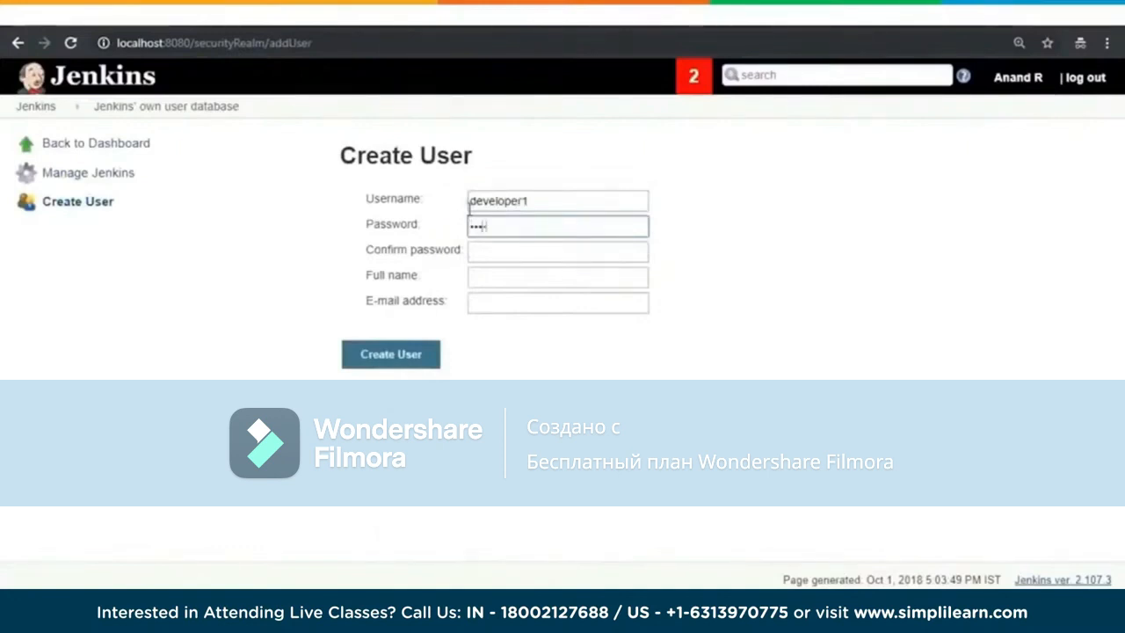
{"action": "type", "text": "d"}
{"action": "key", "text": "Tab"}
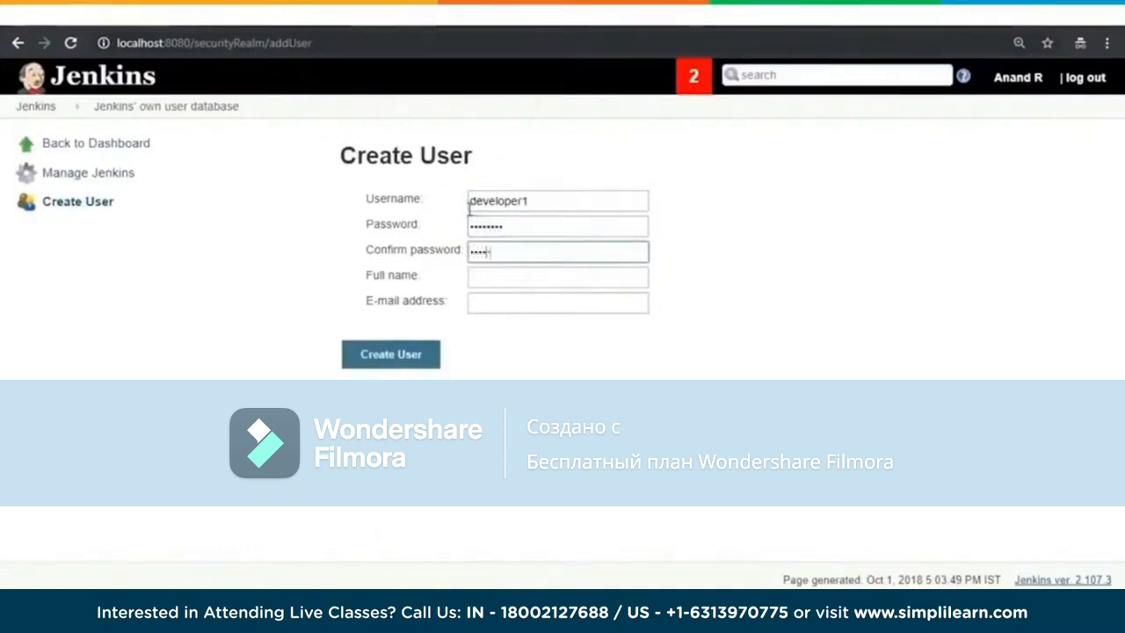
{"action": "key", "text": "Tab"}
{"action": "type", "text": "De"}
{"action": "key", "text": "Tab"}
{"action": "type", "text": "d@"}
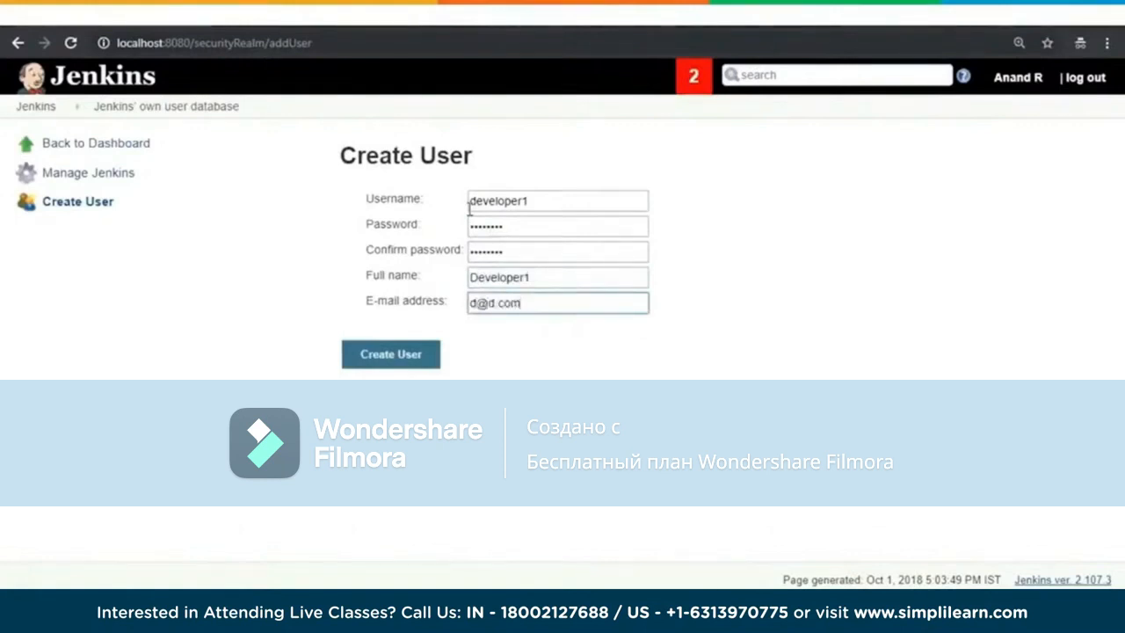
{"action": "type", "text": "d.com"}
Step: Complete the new user's e-mail address and create the developer1 account
{"action": "left_click", "coordinate": [391, 354]}
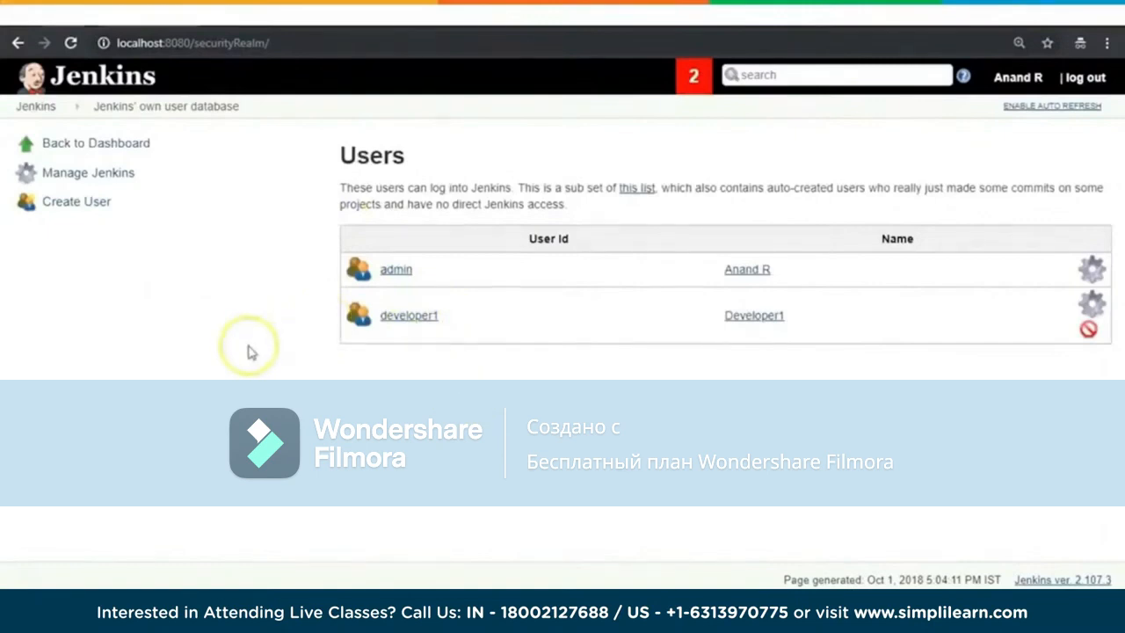
Step: Return to the Jenkins administration settings and open Assign Roles within Manage and Assign Roles
{"action": "left_click", "coordinate": [83, 144]}
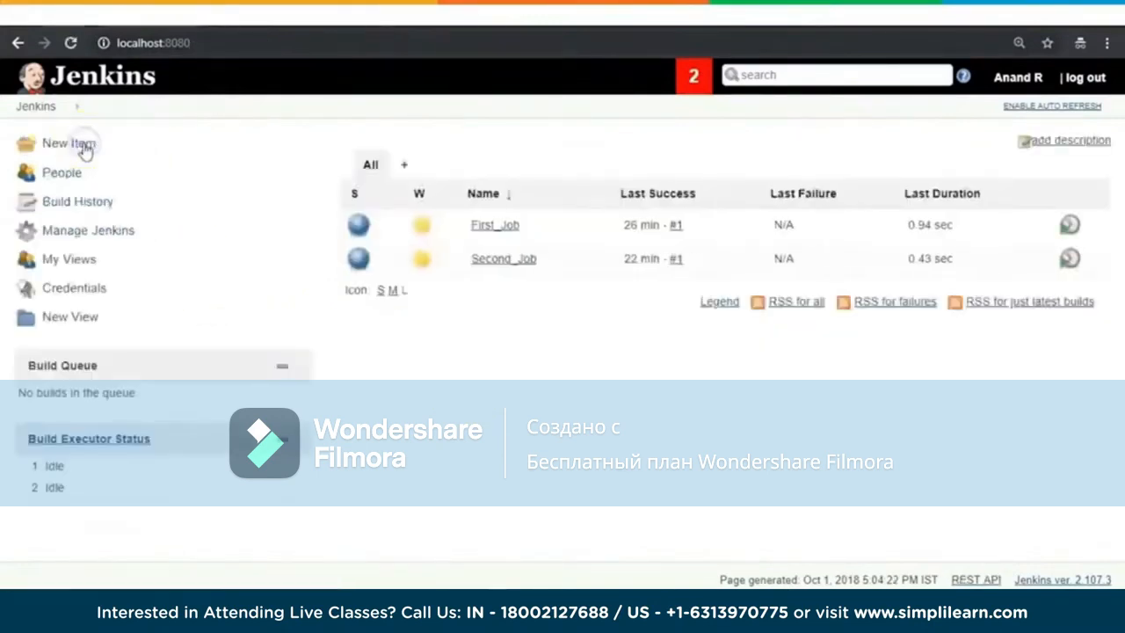
{"action": "left_click", "coordinate": [76, 230]}
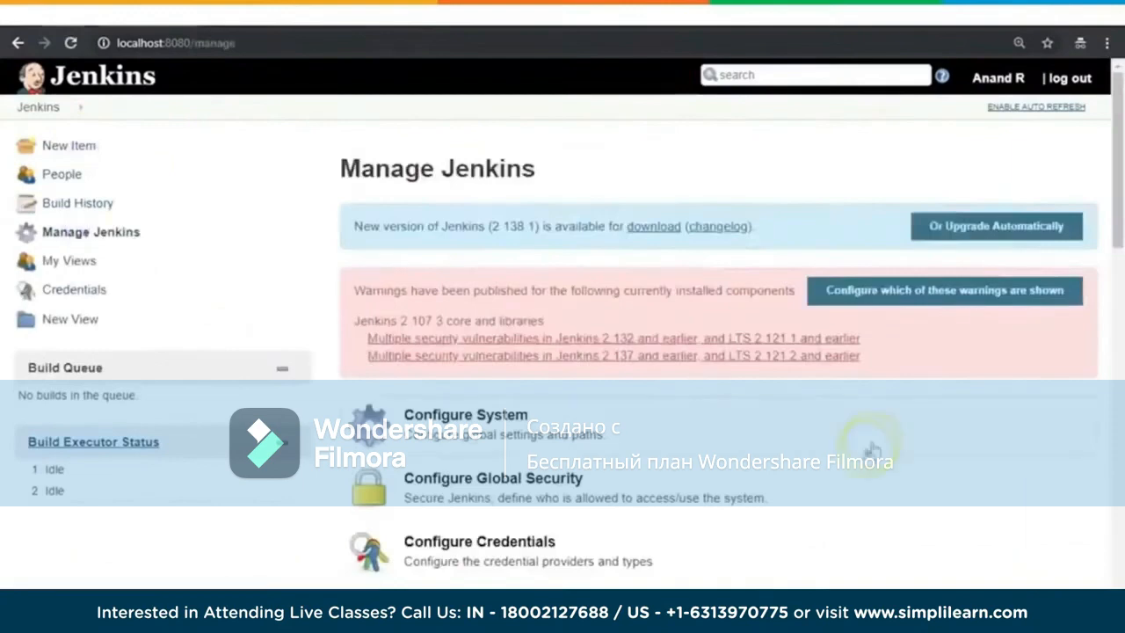
{"action": "scroll", "coordinate": [882, 435], "scroll_direction": "down", "scroll_amount": 3}
{"action": "scroll", "coordinate": [881, 437], "scroll_direction": "down", "scroll_amount": 9}
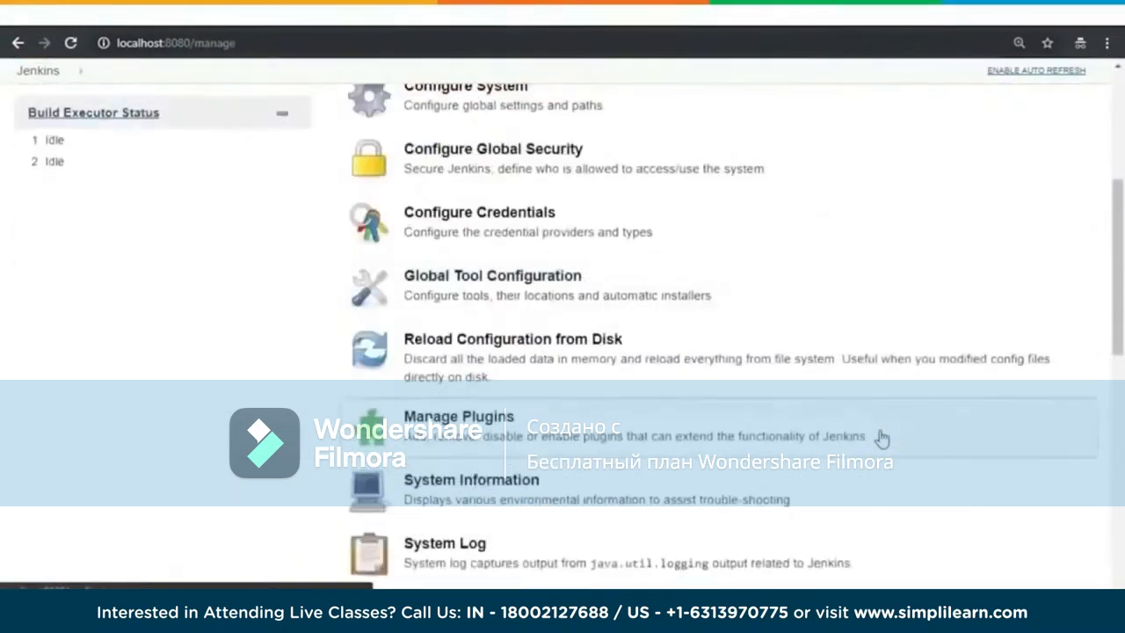
{"action": "scroll", "coordinate": [879, 439], "scroll_direction": "down", "scroll_amount": 2}
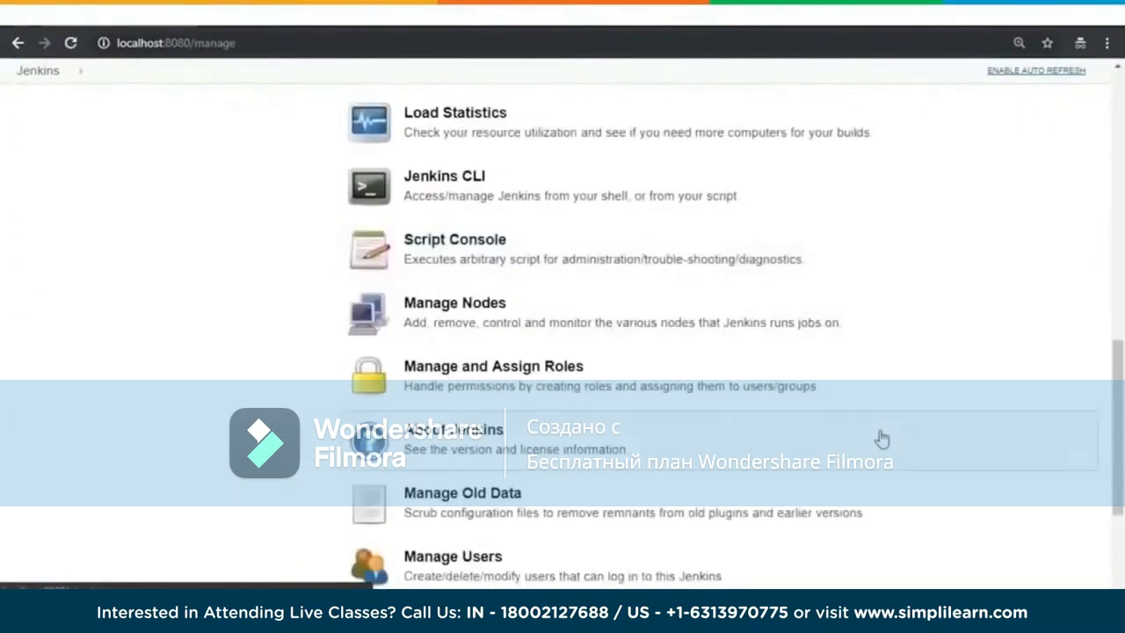
{"action": "scroll", "coordinate": [879, 439], "scroll_direction": "down", "scroll_amount": 3}
{"action": "left_click", "coordinate": [531, 296]}
{"action": "left_click", "coordinate": [531, 294]}
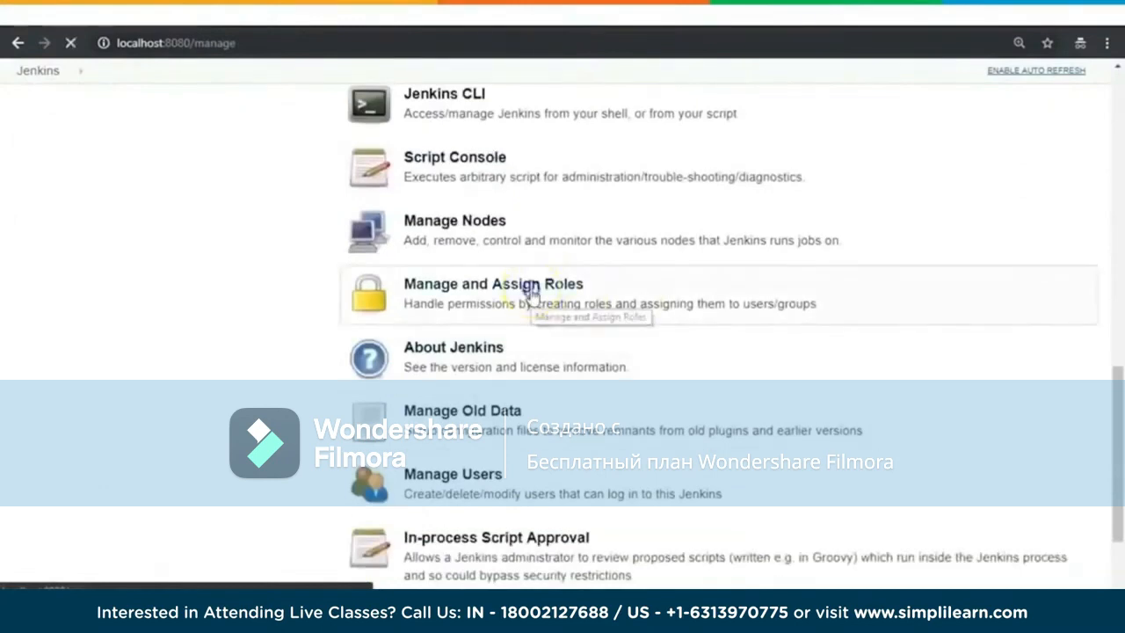
{"action": "left_click", "coordinate": [458, 272]}
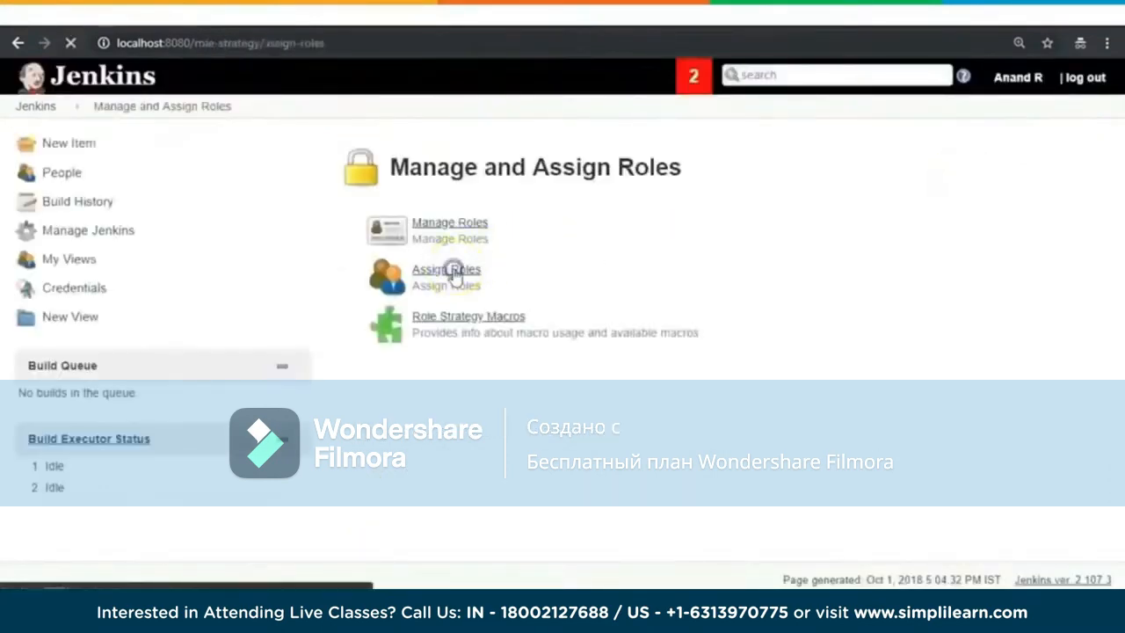
Step: Add the user developer1 to the Global roles table
{"action": "left_click", "coordinate": [857, 291]}
{"action": "scroll", "coordinate": [857, 292], "scroll_direction": "down", "scroll_amount": 2}
{"action": "left_click", "coordinate": [556, 274]}
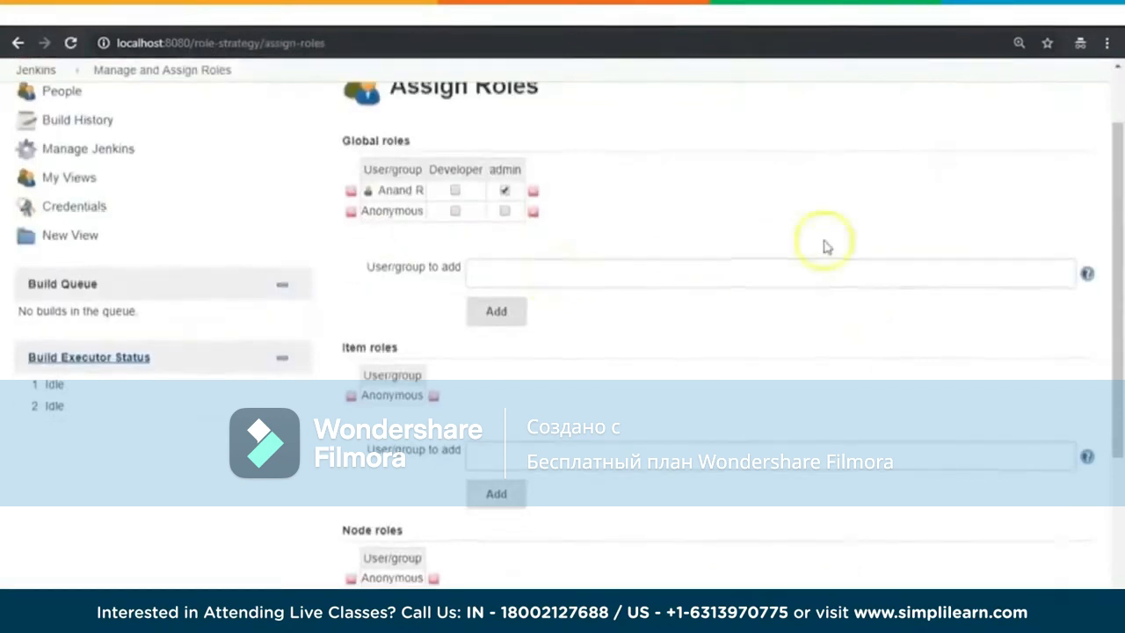
{"action": "scroll", "coordinate": [825, 245], "scroll_direction": "up", "scroll_amount": 2}
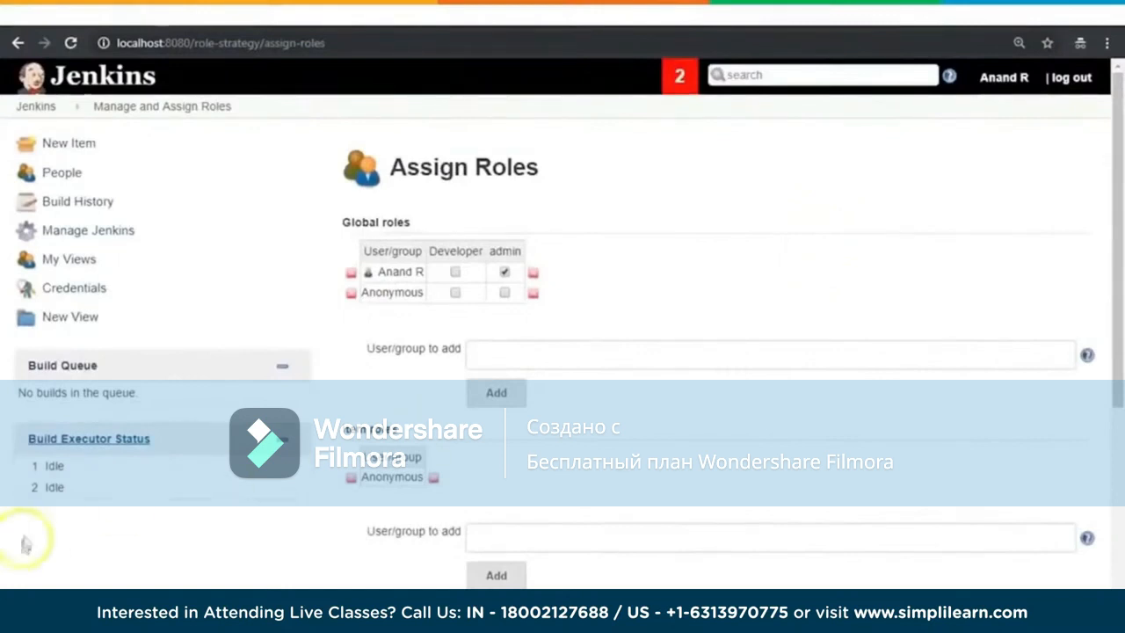
{"action": "scroll", "coordinate": [35, 572], "scroll_direction": "down", "scroll_amount": 1}
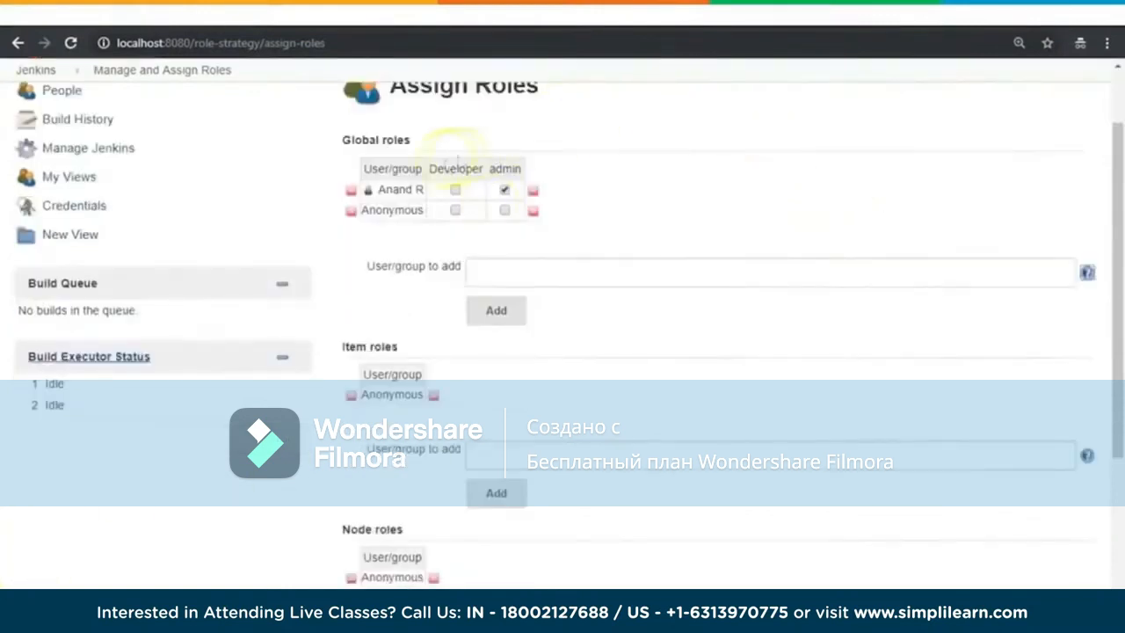
{"action": "left_click", "coordinate": [518, 273]}
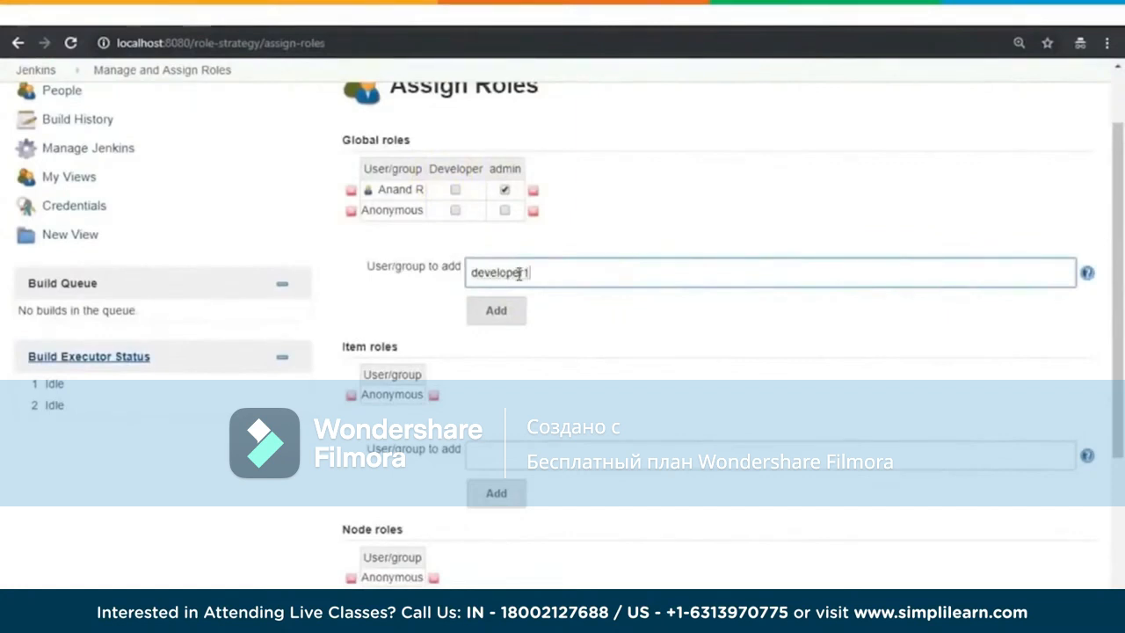
{"action": "left_click", "coordinate": [496, 310]}
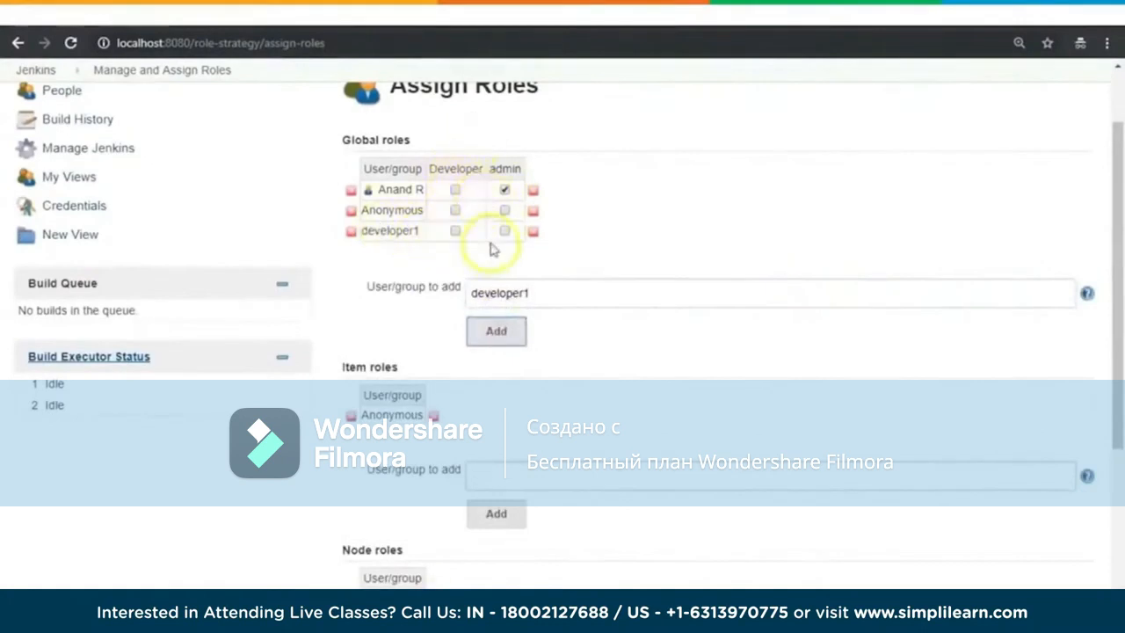
Step: Assign the global Developer role to developer1 and save the role assignments
{"action": "left_click_drag", "start_coordinate": [430, 168], "coordinate": [485, 171]}
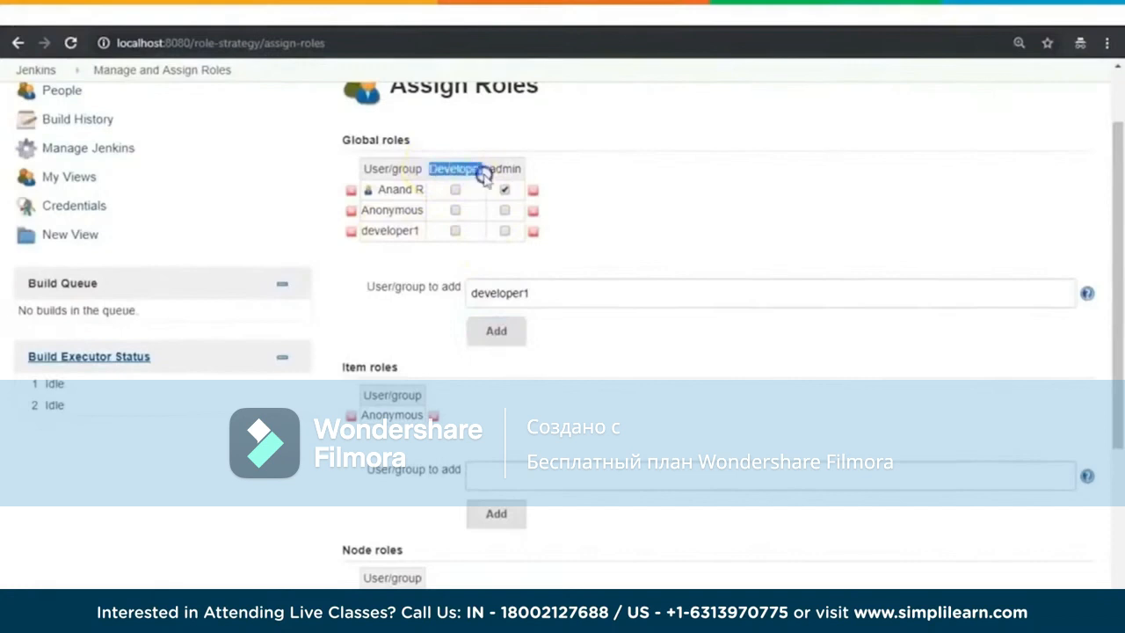
{"action": "left_click", "coordinate": [455, 230]}
{"action": "left_click", "coordinate": [804, 232]}
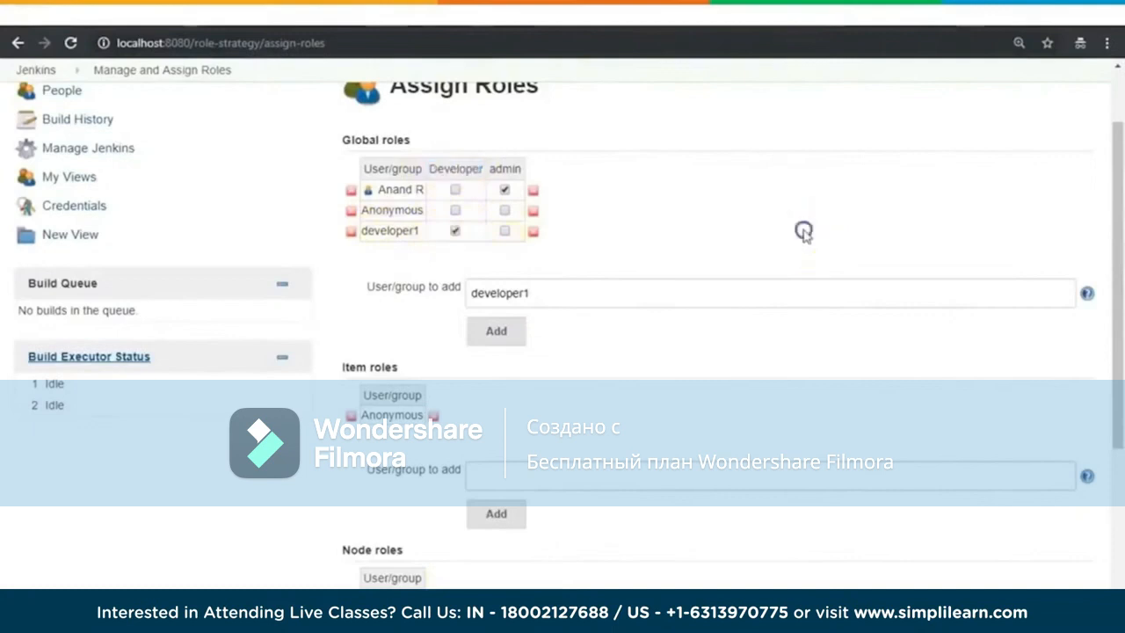
{"action": "scroll", "coordinate": [804, 234], "scroll_direction": "down", "scroll_amount": 3}
{"action": "left_click", "coordinate": [372, 512]}
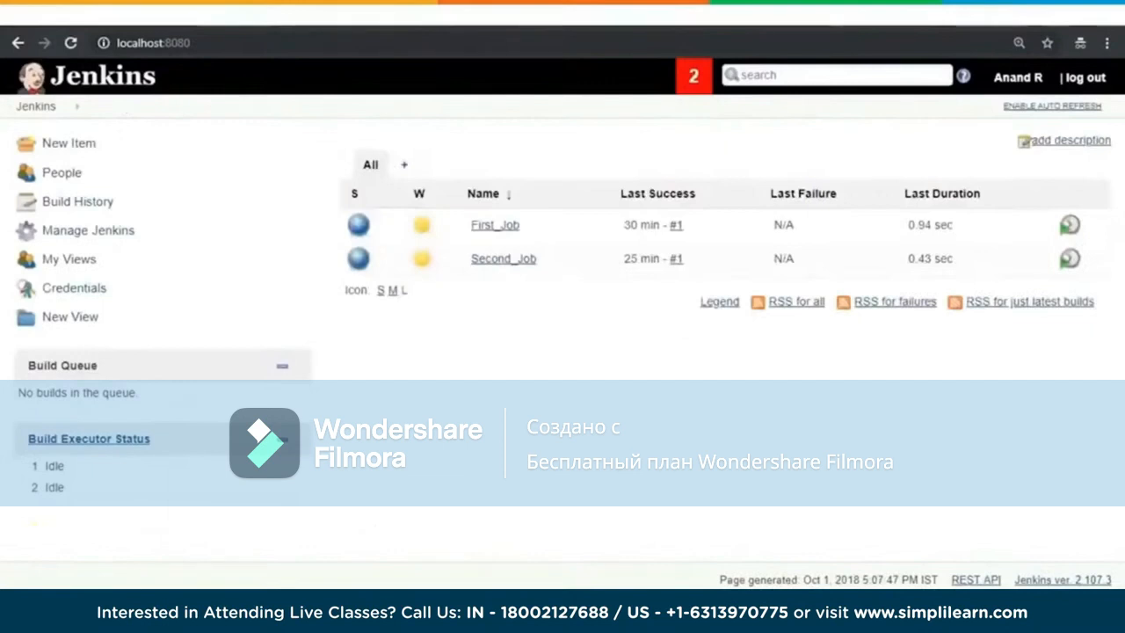
Step: Log out of the administrator account and log in as developer1 with the account password
{"action": "left_click", "coordinate": [1084, 77]}
{"action": "left_click", "coordinate": [508, 158]}
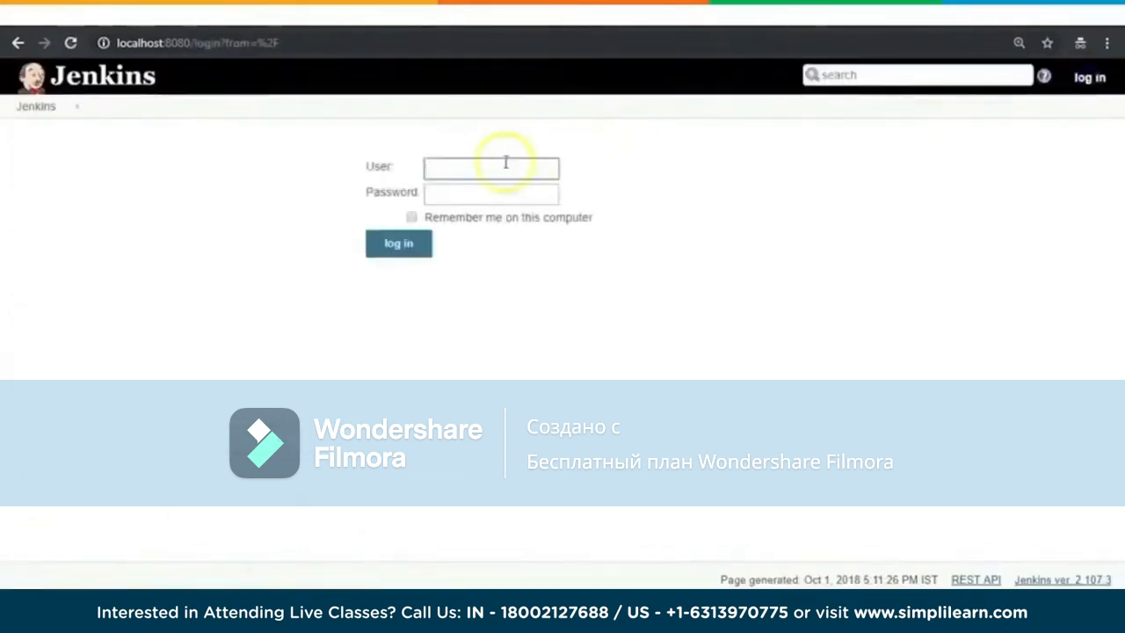
{"action": "left_click", "coordinate": [468, 233]}
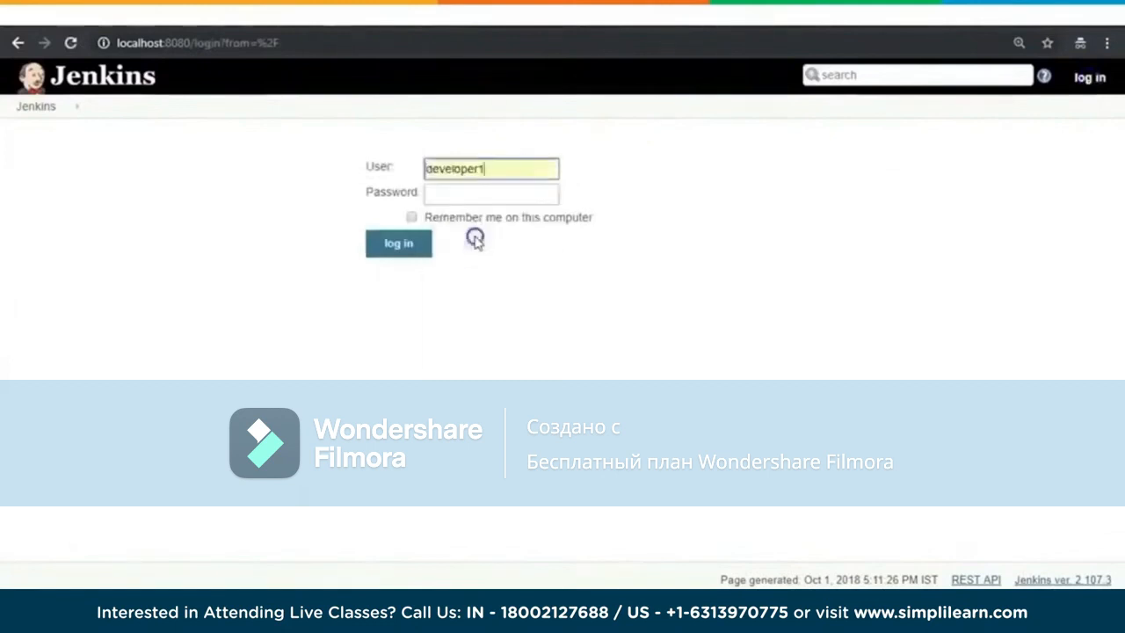
{"action": "left_click", "coordinate": [459, 195]}
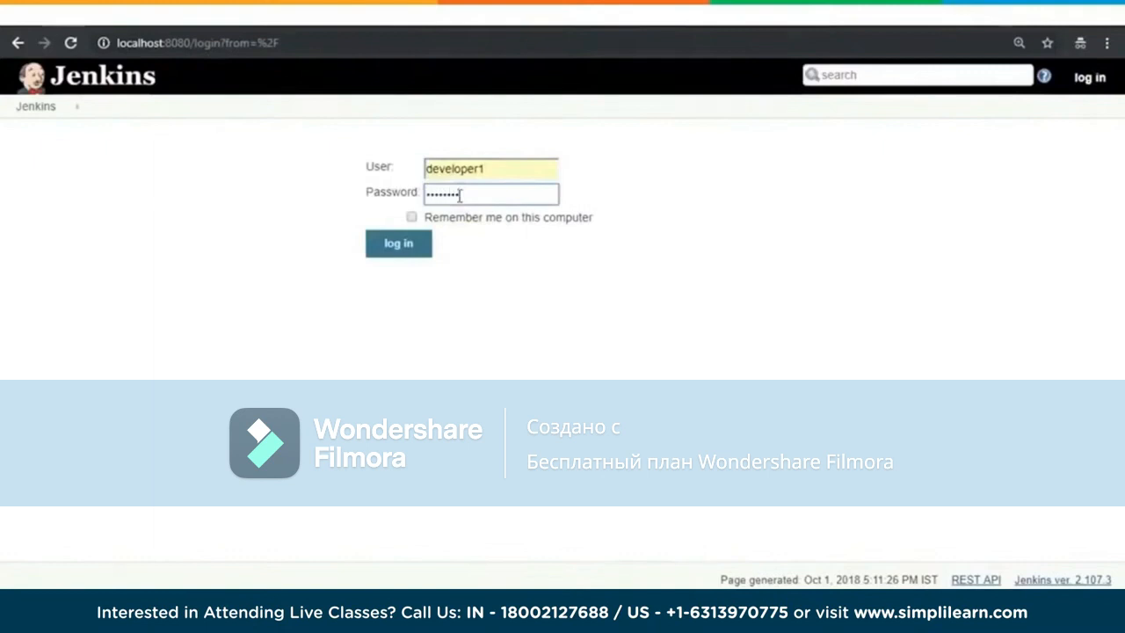
{"action": "left_click", "coordinate": [418, 248]}
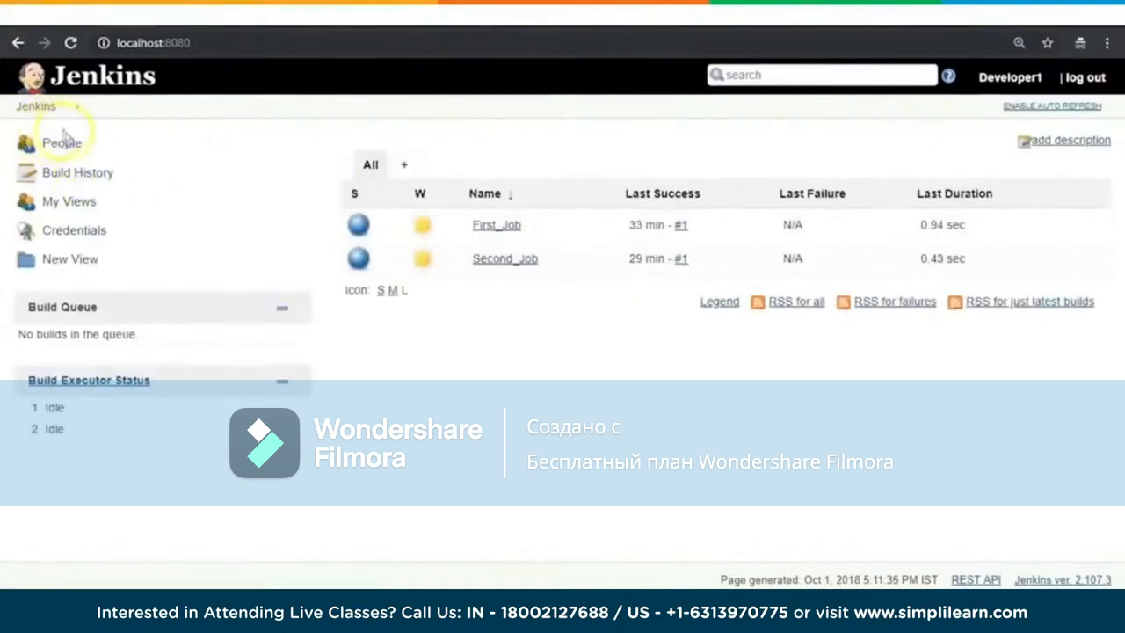
Step: Examine the actions available to developer1 on First_Job and its build #1 console output, then return to the dashboard
{"action": "left_click", "coordinate": [527, 226]}
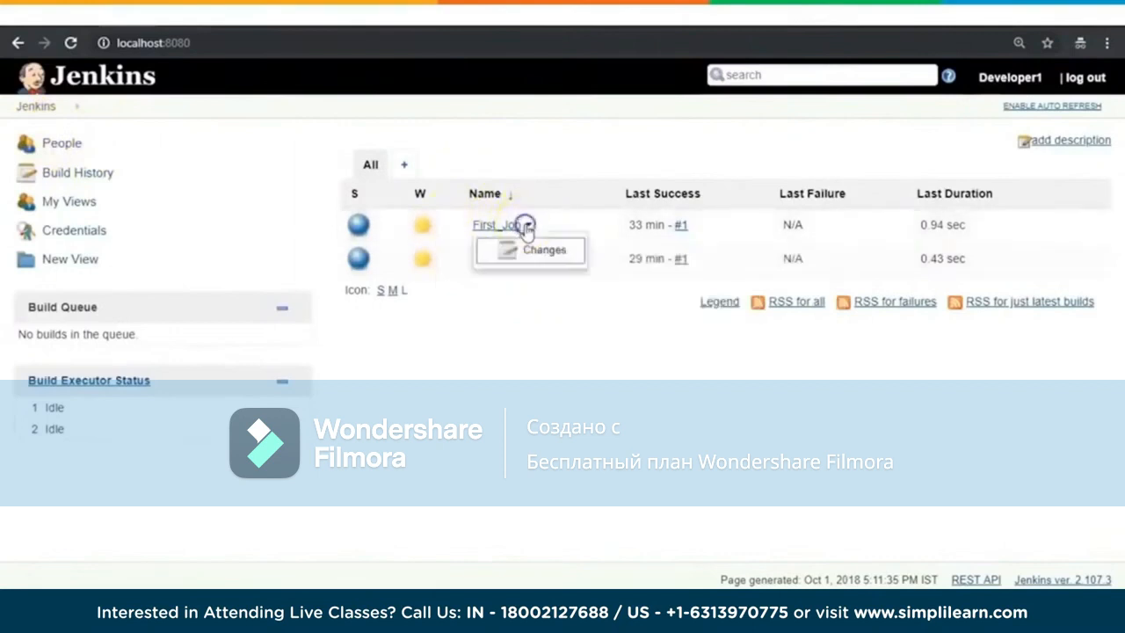
{"action": "left_click", "coordinate": [554, 372]}
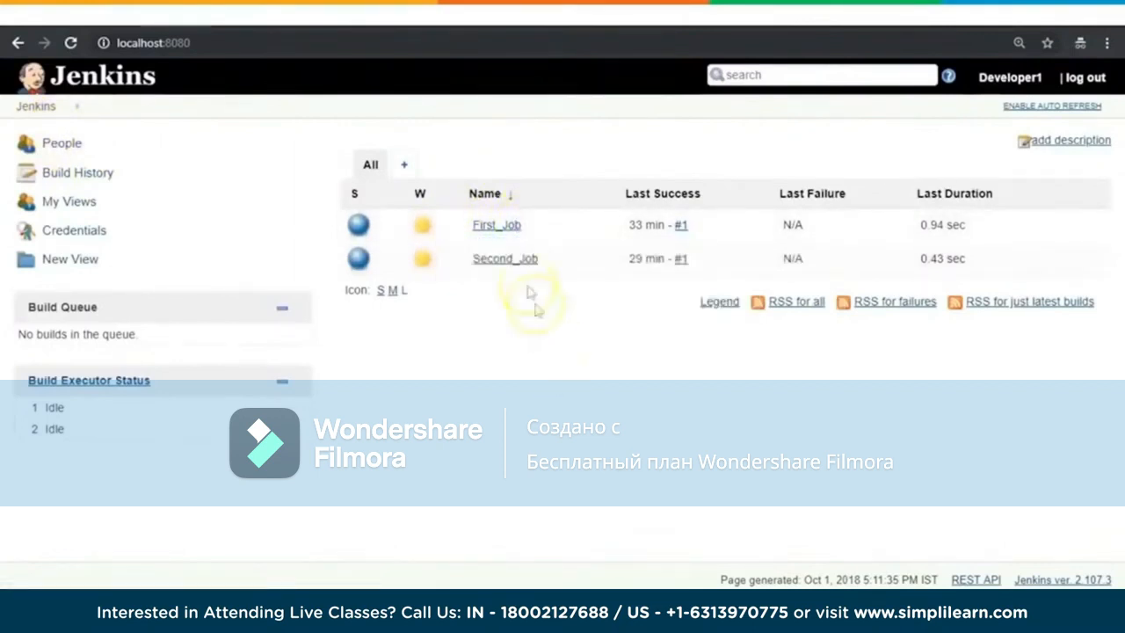
{"action": "left_click", "coordinate": [496, 226]}
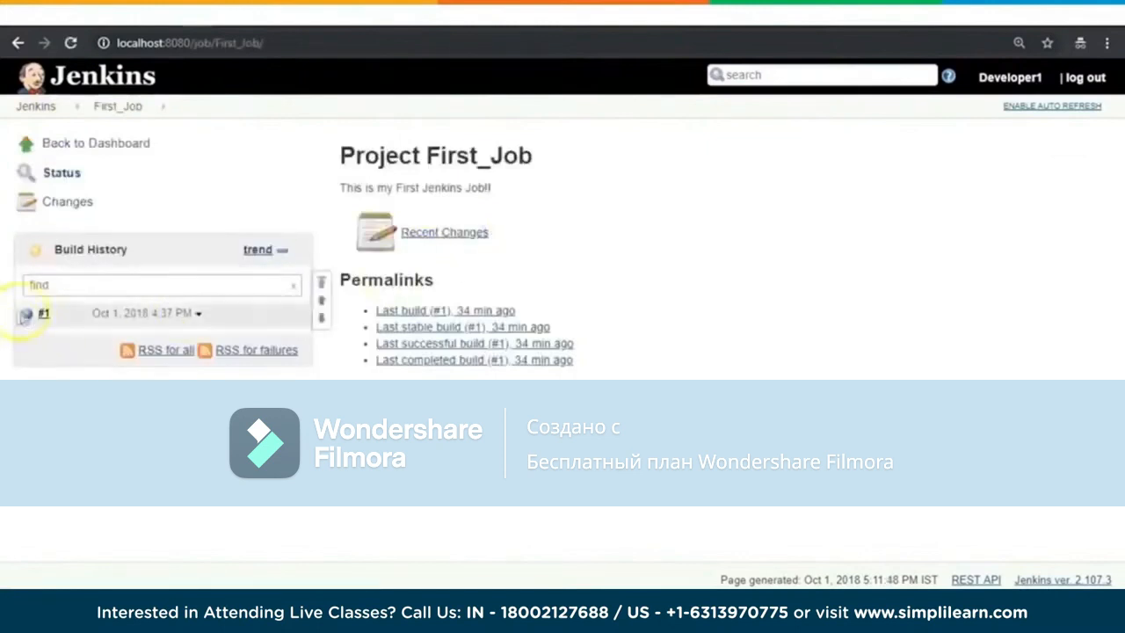
{"action": "left_click", "coordinate": [44, 314]}
{"action": "left_click", "coordinate": [64, 227]}
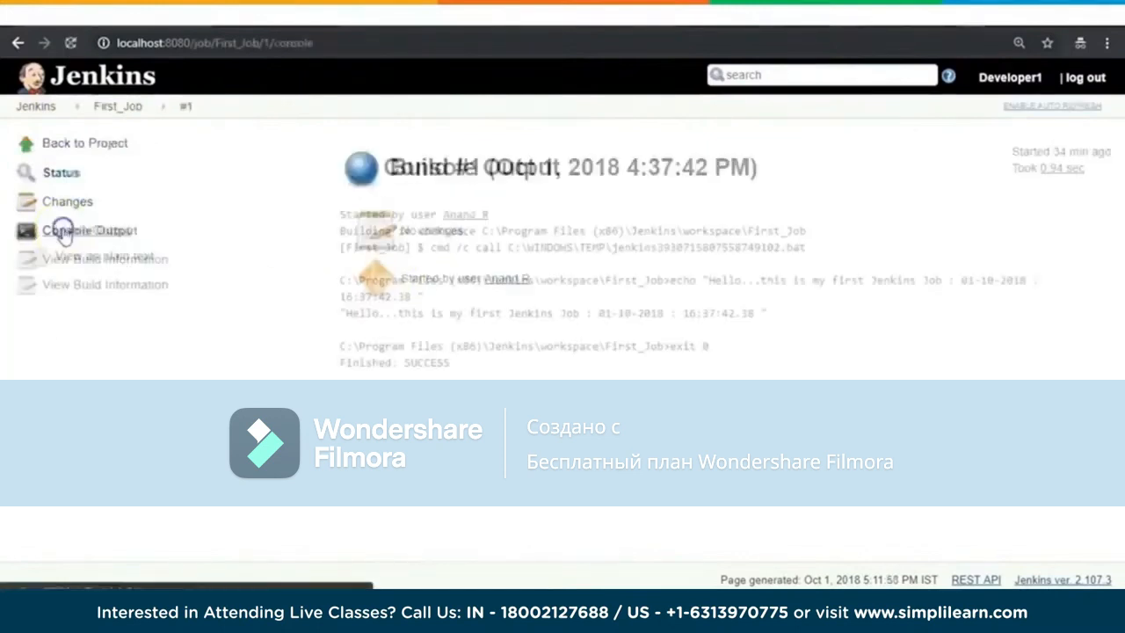
{"action": "left_click", "coordinate": [88, 143]}
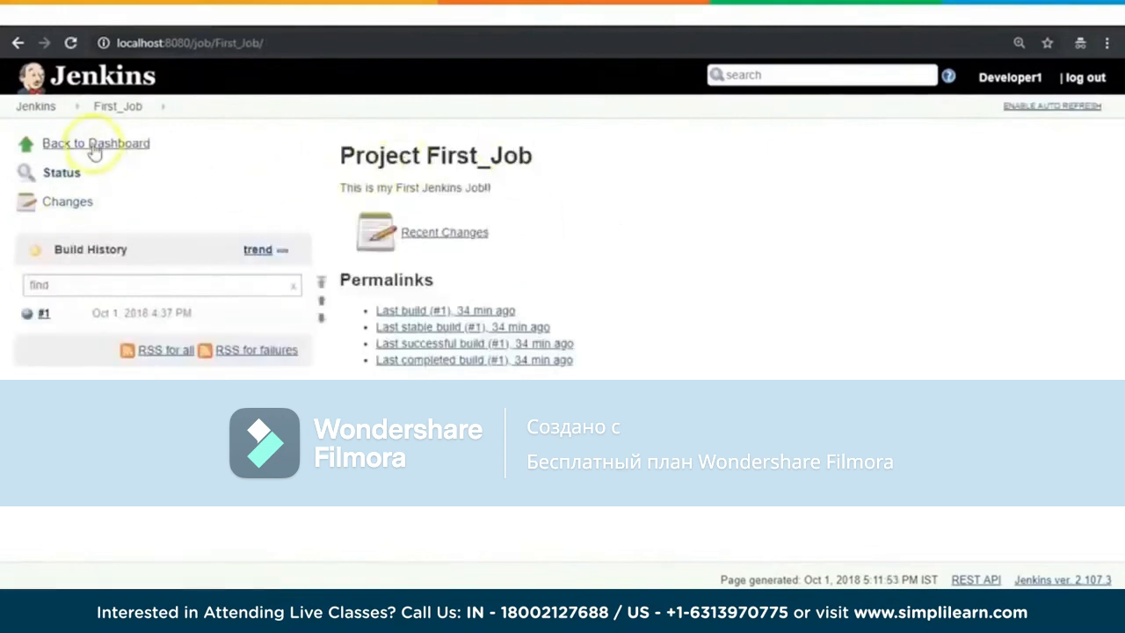
{"action": "left_click", "coordinate": [92, 145]}
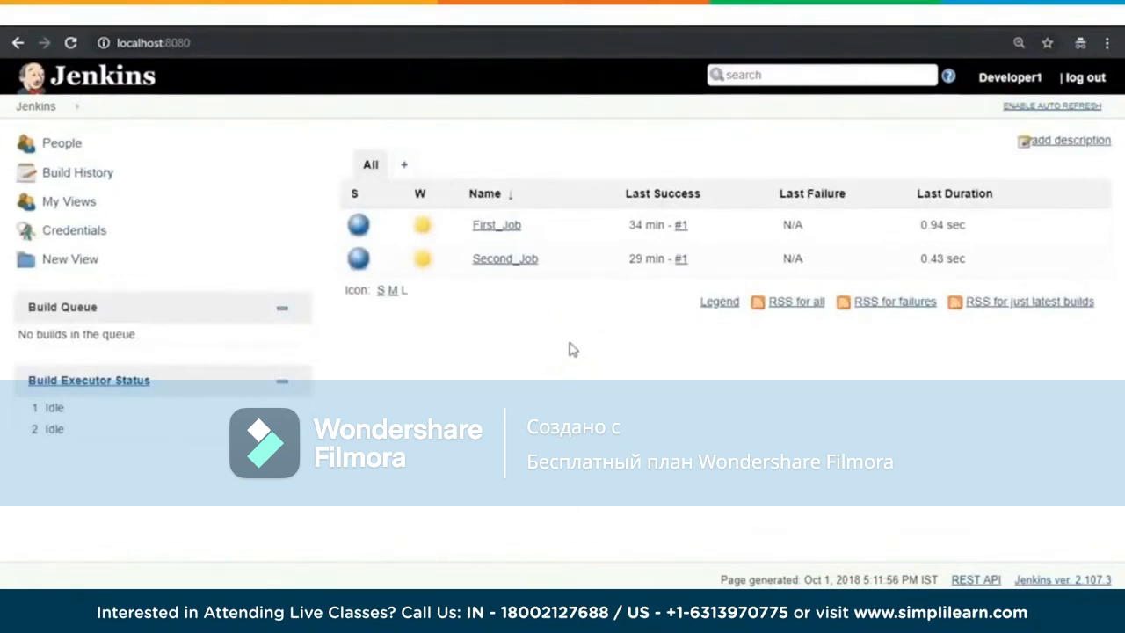
Step: Log out of the developer1 account and log back in as admin with the account password
{"action": "left_click", "coordinate": [1013, 82]}
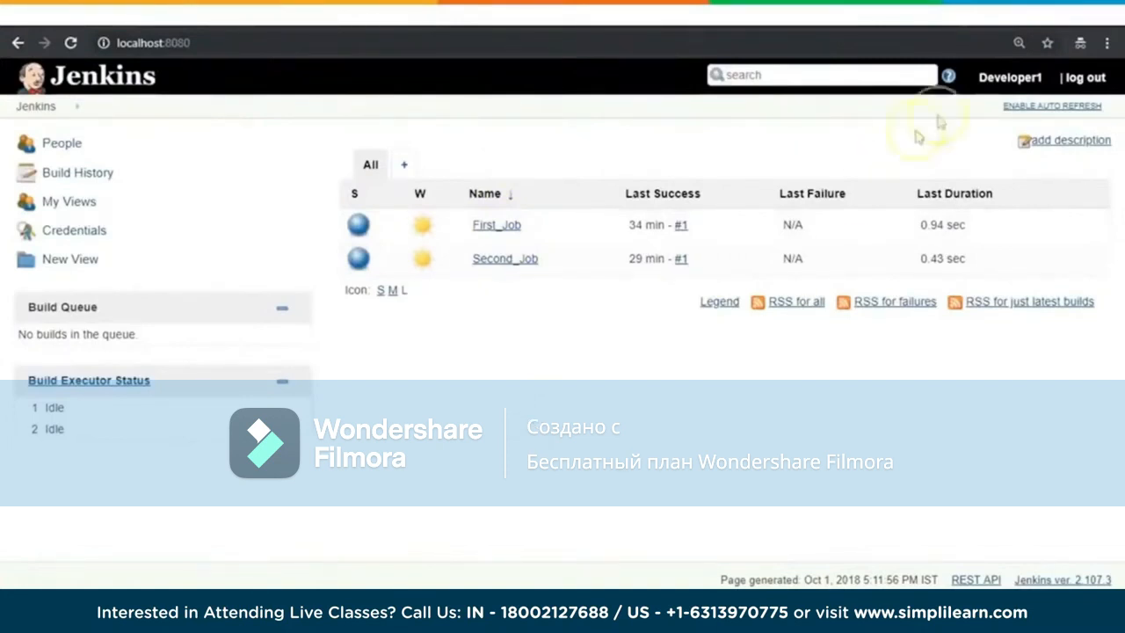
{"action": "left_click", "coordinate": [1087, 77]}
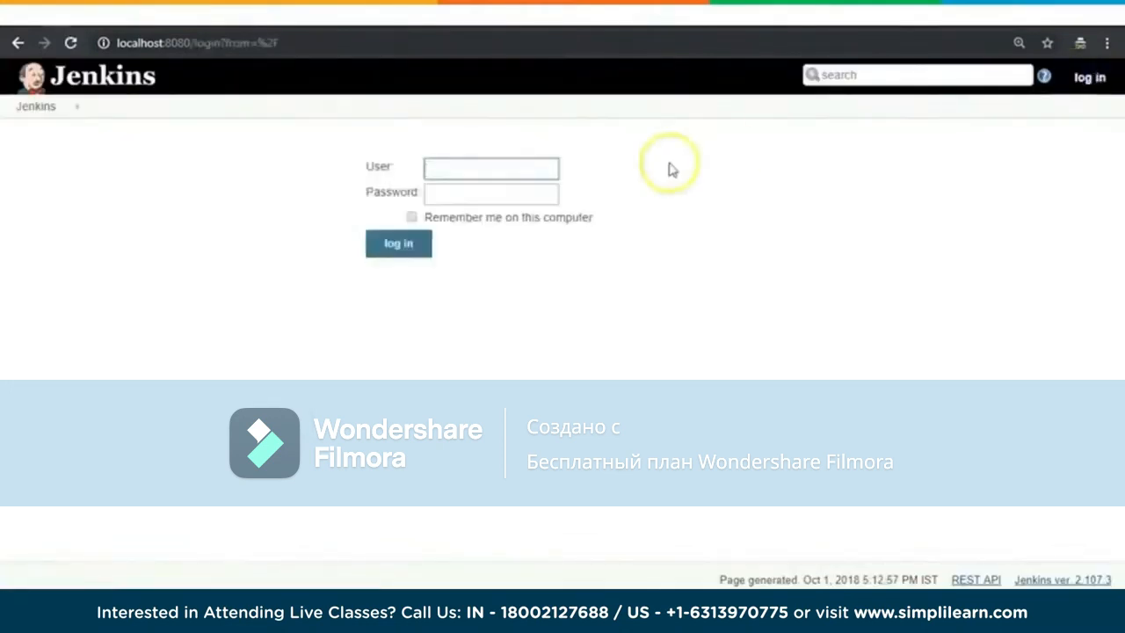
{"action": "type", "text": "admin"}
{"action": "key", "text": "Tab"}
{"action": "type", "text": "********"}
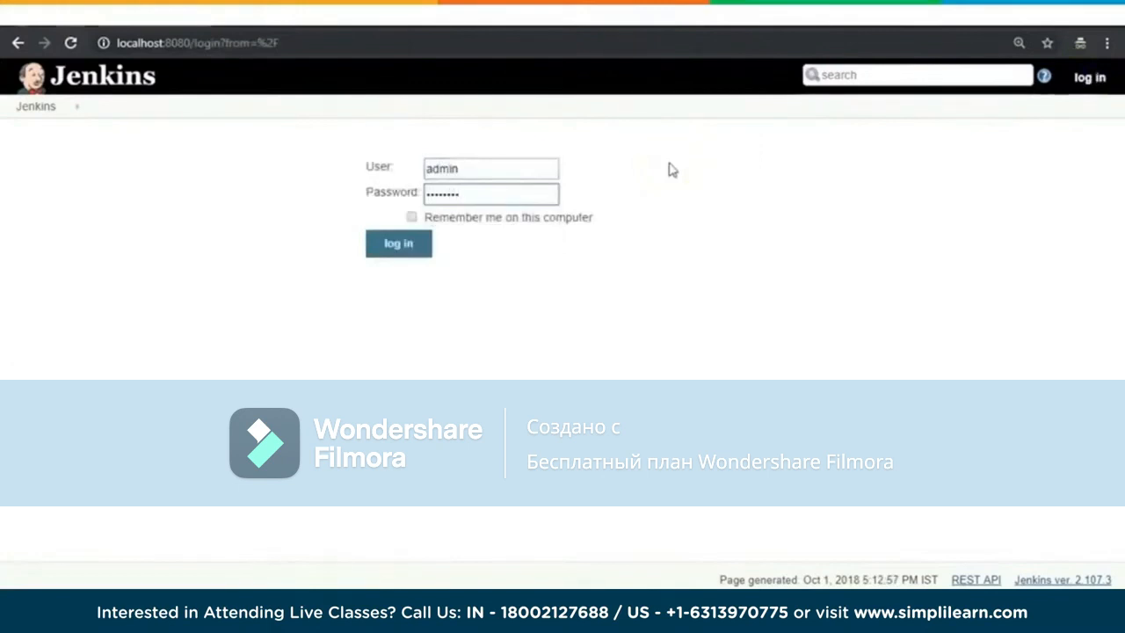
{"action": "left_click", "coordinate": [409, 248]}
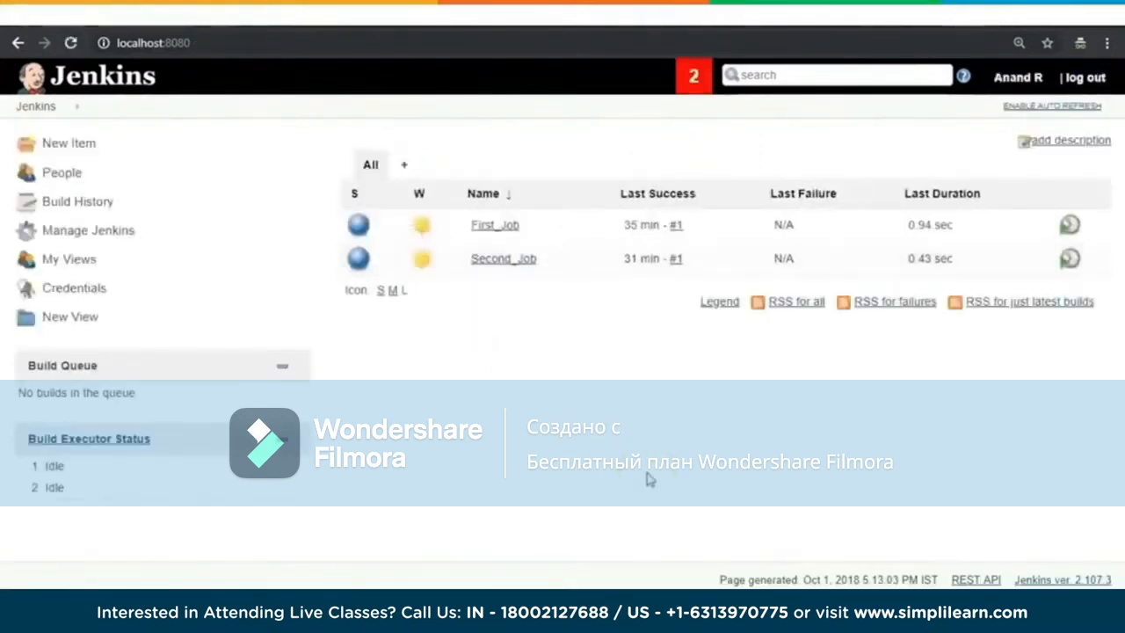
Step: Search the web for jenkins plugins in a new browser tab and open the Jenkins Plugins Index site
{"action": "key", "text": "ctrl+t"}
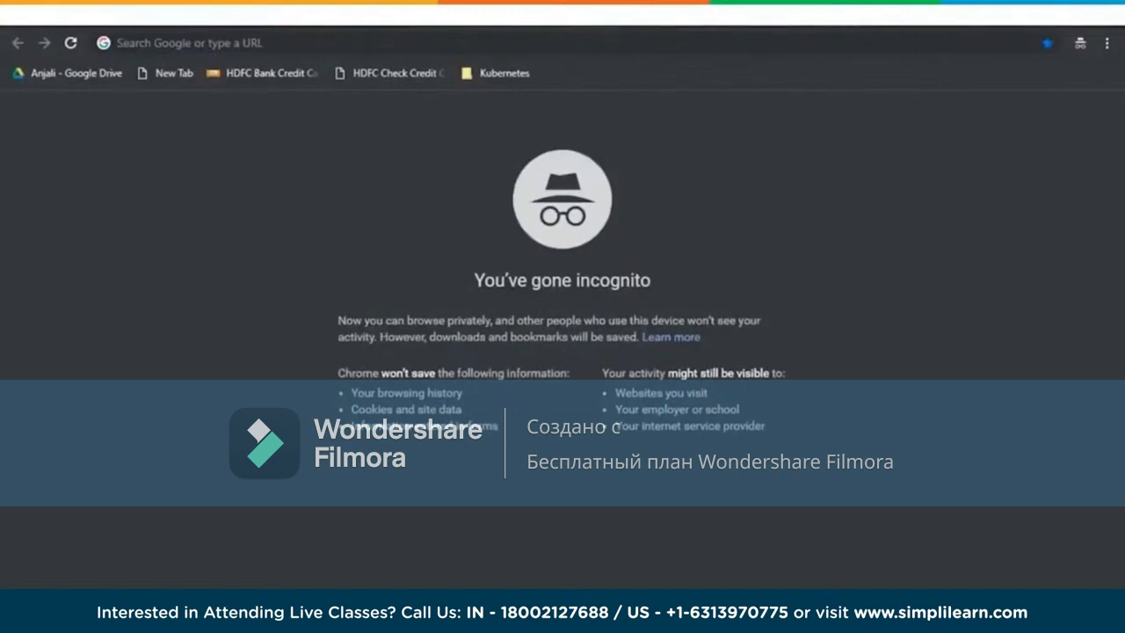
{"action": "left_click", "coordinate": [816, 43]}
{"action": "type", "text": "jenkins plugins"}
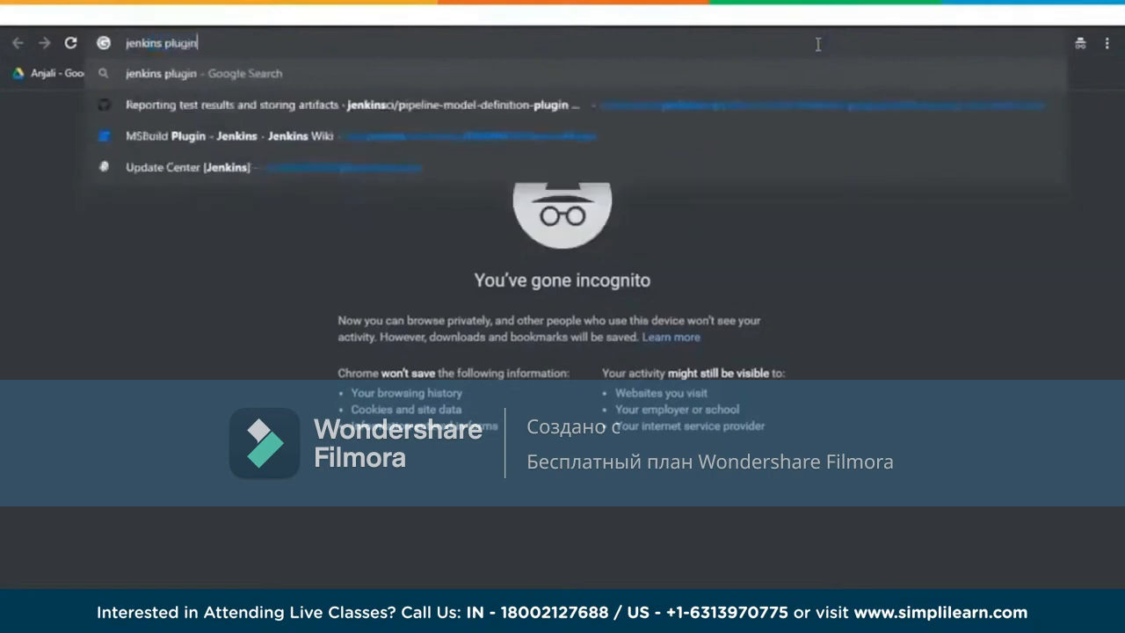
{"action": "key", "text": "Return"}
{"action": "left_click", "coordinate": [199, 211]}
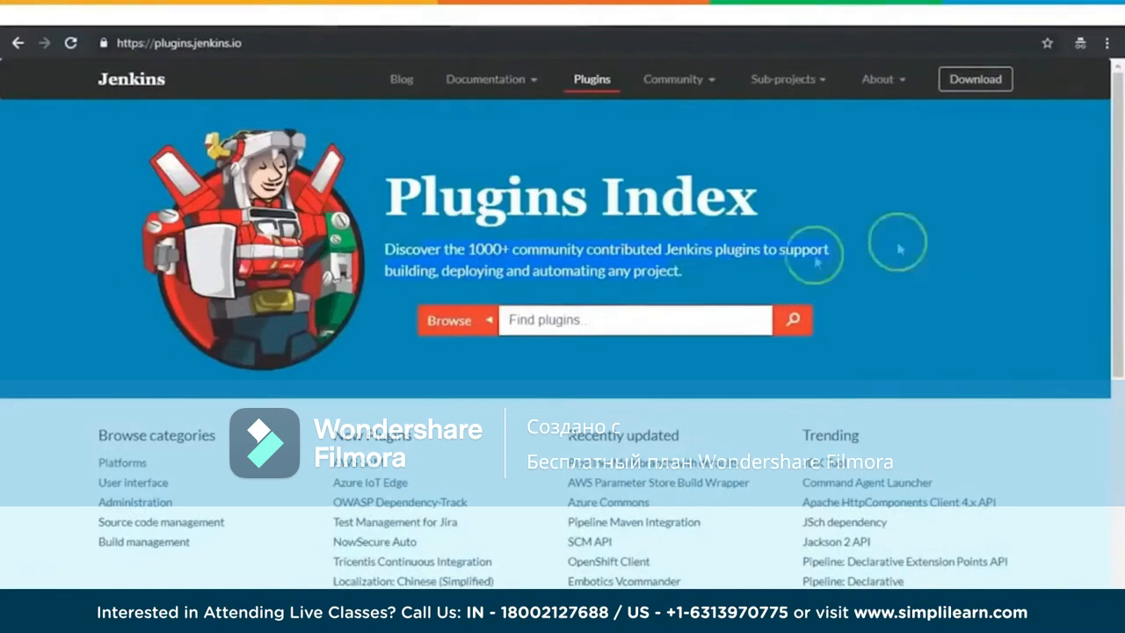
Step: Search the Plugins Index for BitBucket and look through the matching plugins
{"action": "left_click", "coordinate": [535, 314]}
{"action": "type", "text": "Bi"}
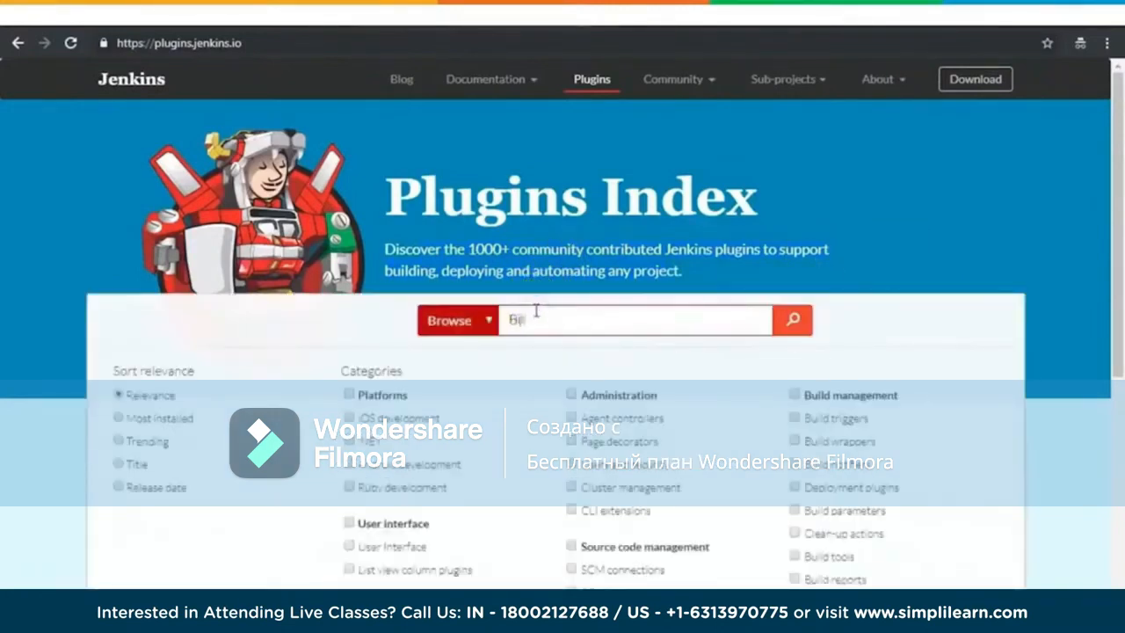
{"action": "type", "text": "tBucket"}
{"action": "key", "text": "Return"}
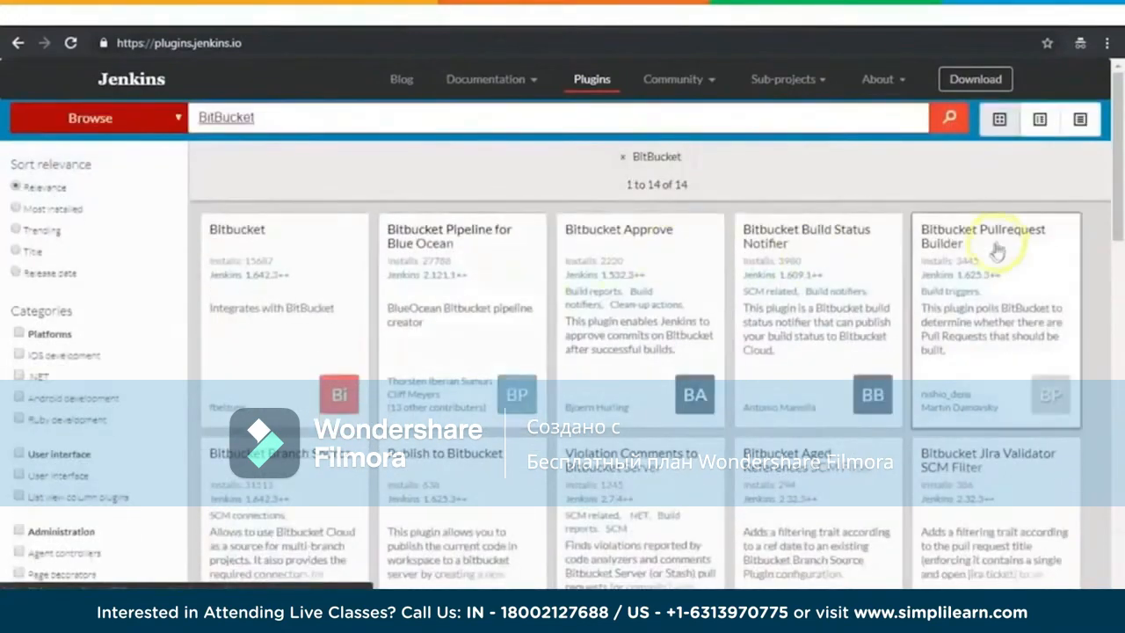
{"action": "scroll", "coordinate": [993, 246], "scroll_direction": "down", "scroll_amount": 2}
{"action": "scroll", "coordinate": [979, 268], "scroll_direction": "up", "scroll_amount": 3}
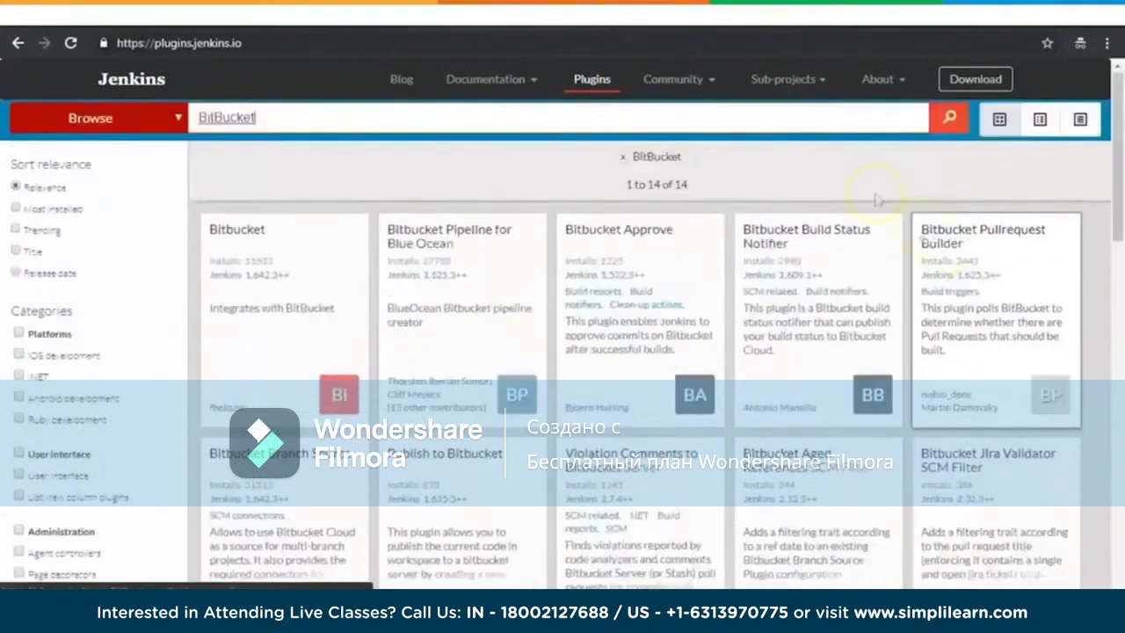
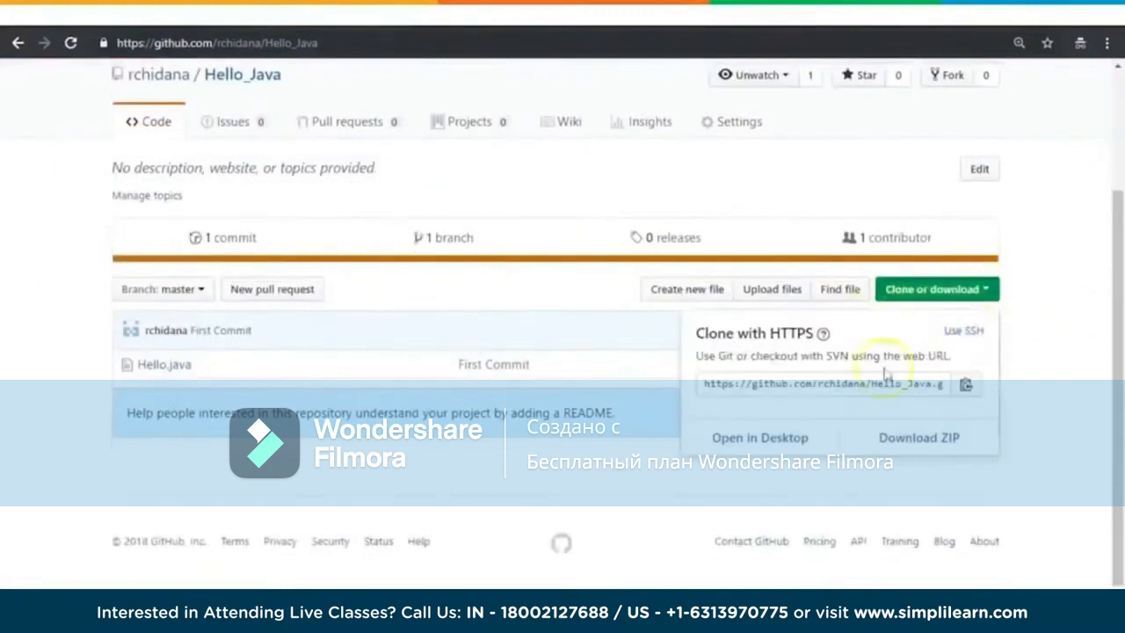
Step: Copy the HTTPS clone URL of the Hello_Java repository on GitHub
{"action": "left_click", "coordinate": [826, 385]}
{"action": "key", "text": "ctrl+c"}
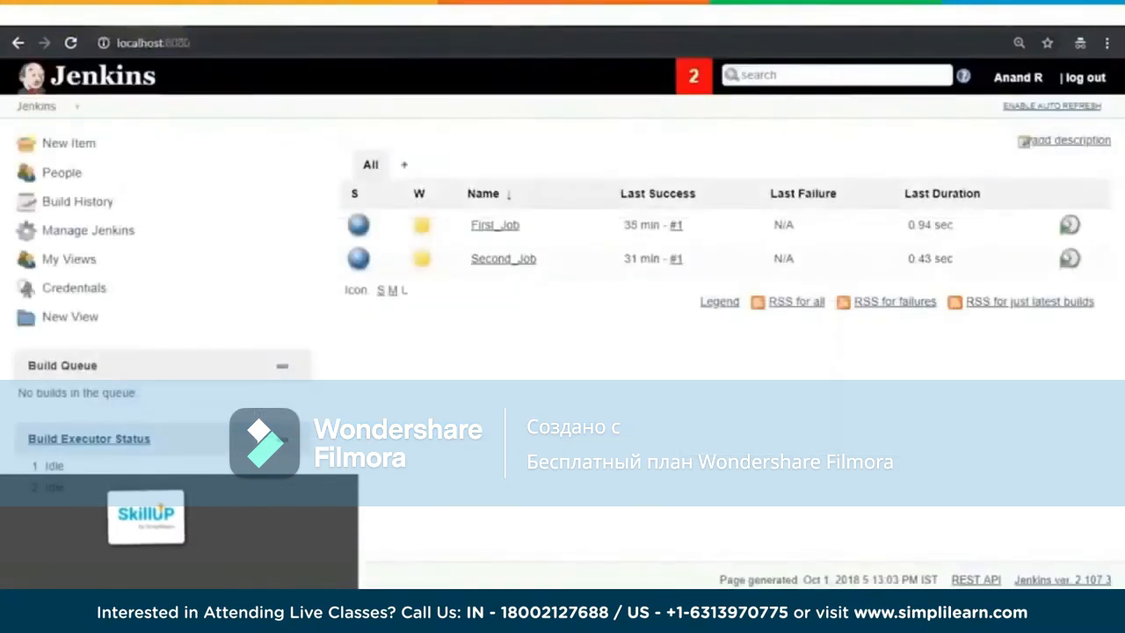
{"action": "left_click", "coordinate": [279, 21]}
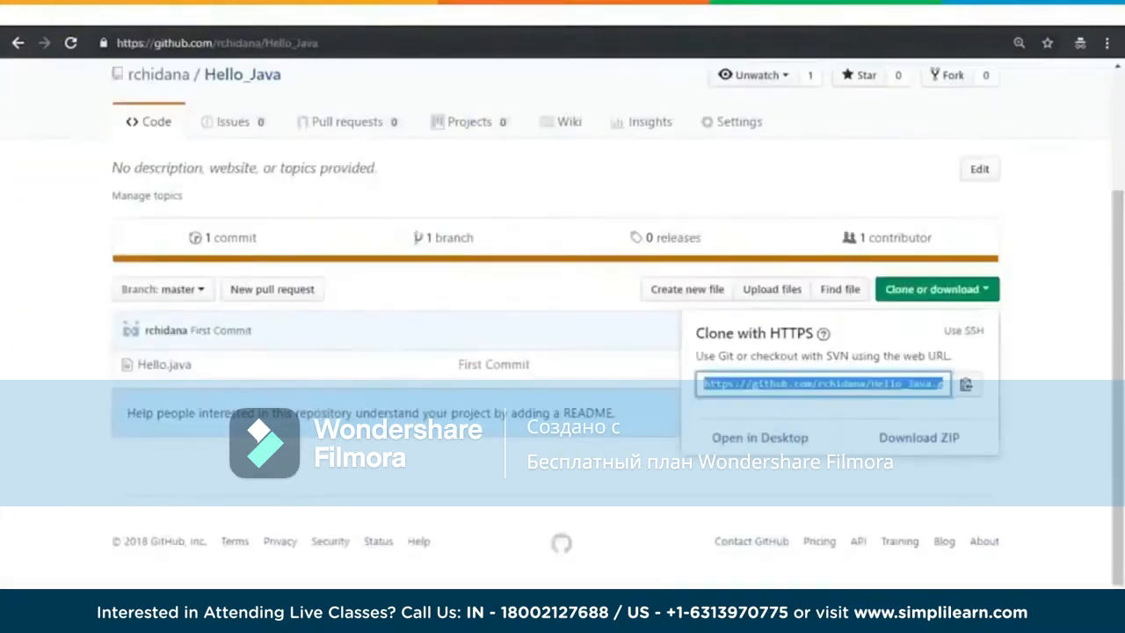
{"action": "scroll", "coordinate": [1082, 291], "scroll_direction": "up", "scroll_amount": 3}
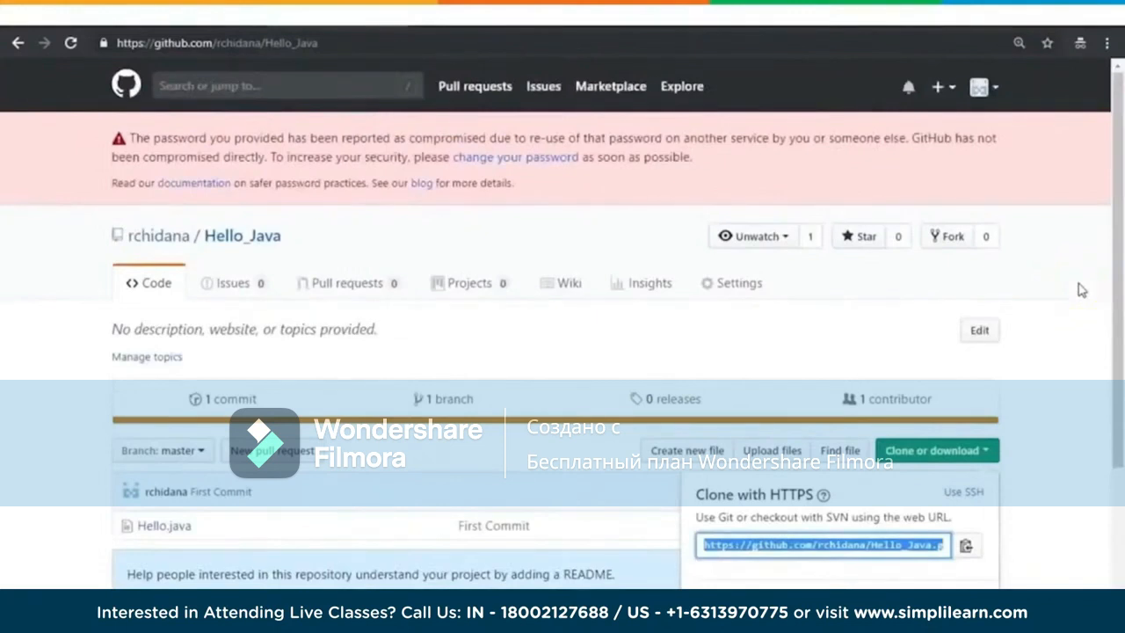
Step: Switch to the Jenkins dashboard and create a new Freestyle project named Git_Job
{"action": "left_click", "coordinate": [106, 19]}
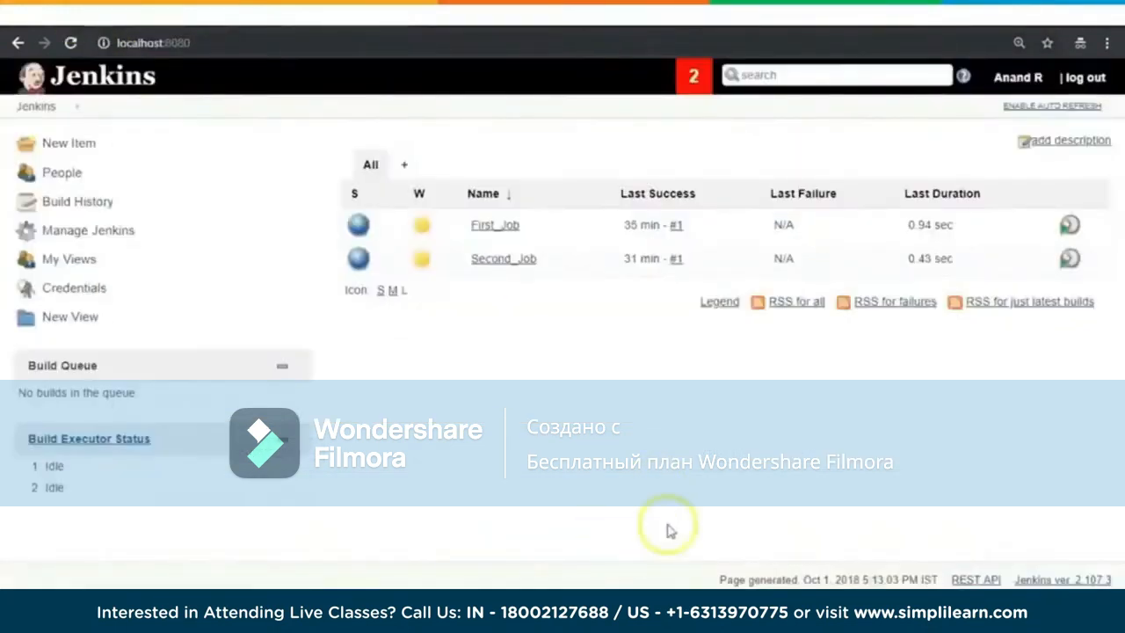
{"action": "left_click", "coordinate": [70, 145]}
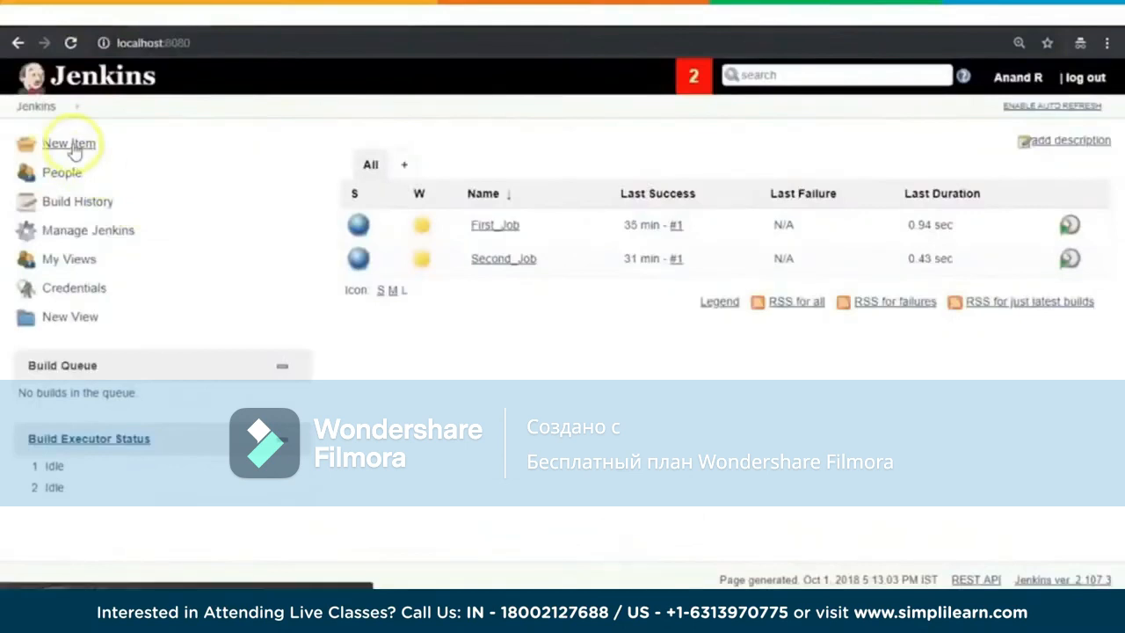
{"action": "type", "text": "G"}
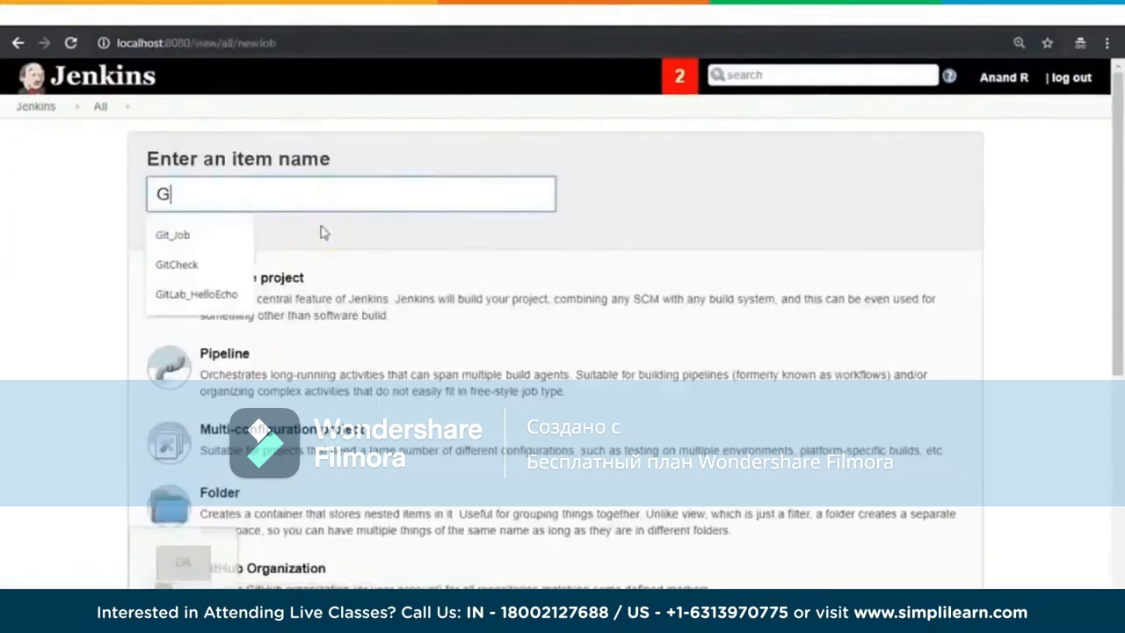
{"action": "type", "text": "it"}
{"action": "left_click", "coordinate": [189, 234]}
{"action": "left_click", "coordinate": [281, 291]}
{"action": "scroll", "coordinate": [1104, 338], "scroll_direction": "down", "scroll_amount": 3}
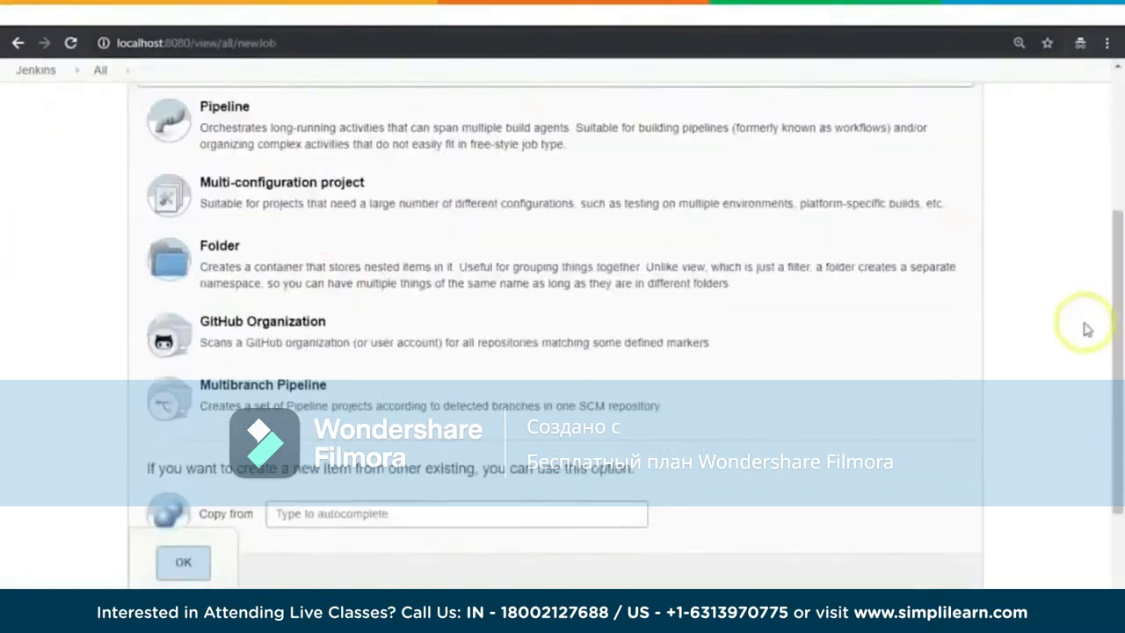
{"action": "left_click", "coordinate": [182, 561]}
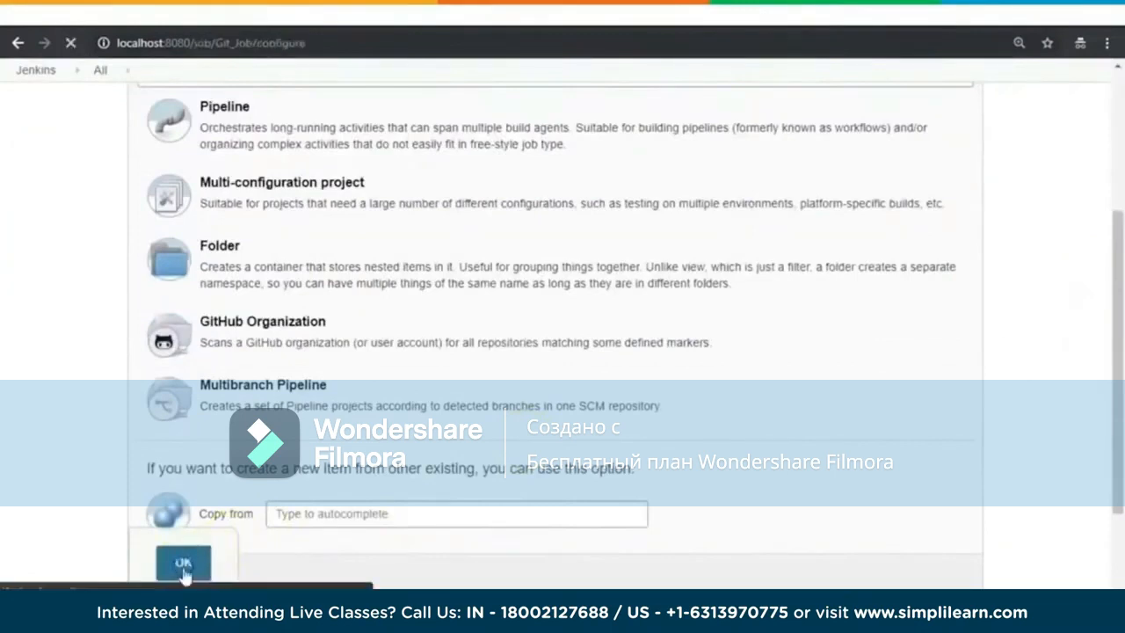
Step: Choose Git as the source code management option in the Git_Job configuration
{"action": "scroll", "coordinate": [1105, 289], "scroll_direction": "down", "scroll_amount": 2}
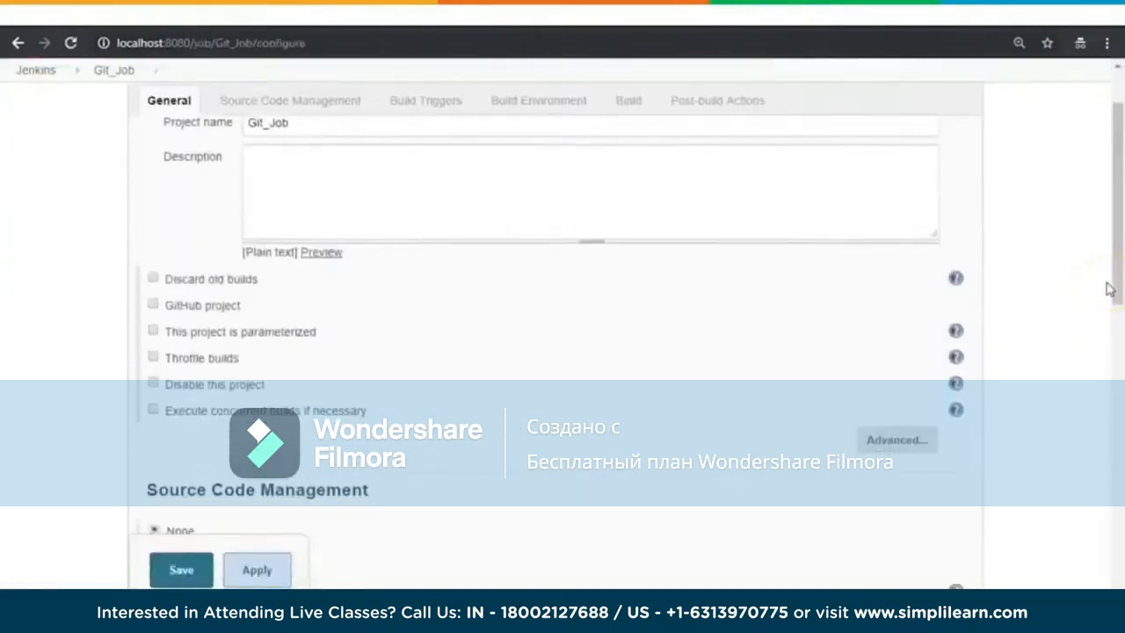
{"action": "scroll", "coordinate": [266, 246], "scroll_direction": "down", "scroll_amount": 2}
{"action": "left_click_drag", "start_coordinate": [265, 246], "coordinate": [369, 257]}
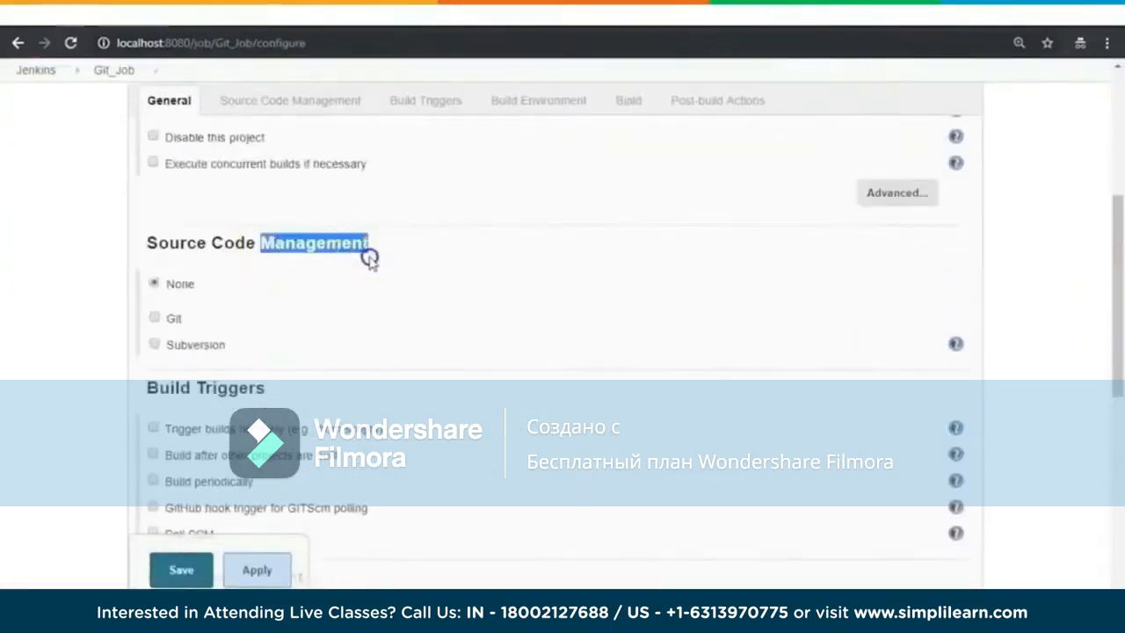
{"action": "scroll", "coordinate": [1037, 262], "scroll_direction": "up", "scroll_amount": 3}
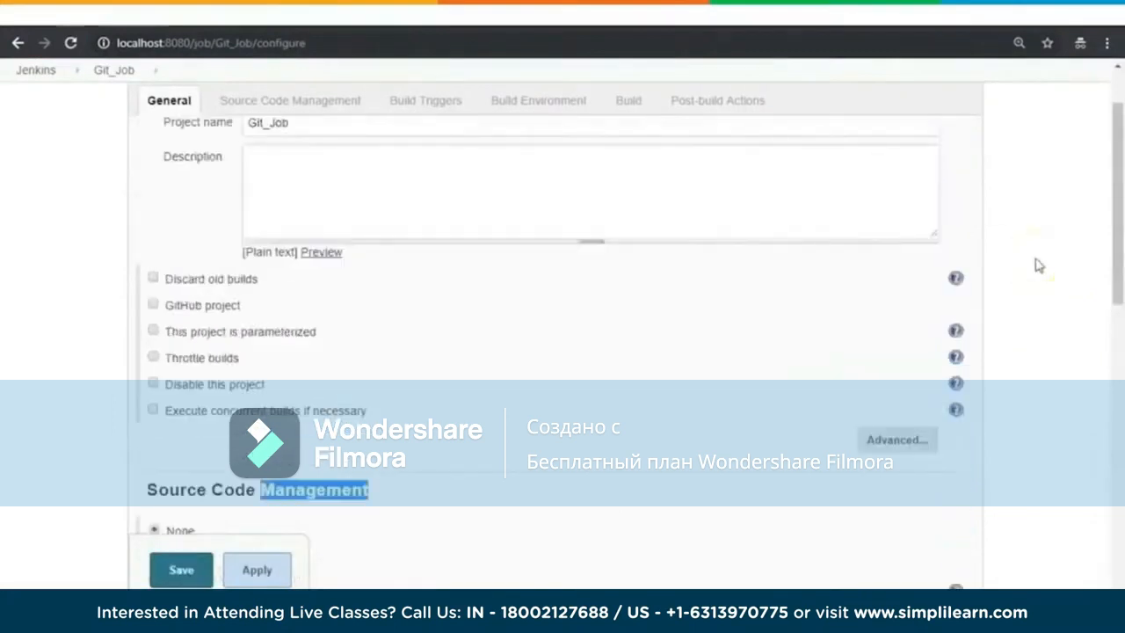
{"action": "scroll", "coordinate": [1038, 264], "scroll_direction": "up", "scroll_amount": 1}
{"action": "scroll", "coordinate": [1037, 264], "scroll_direction": "down", "scroll_amount": 3}
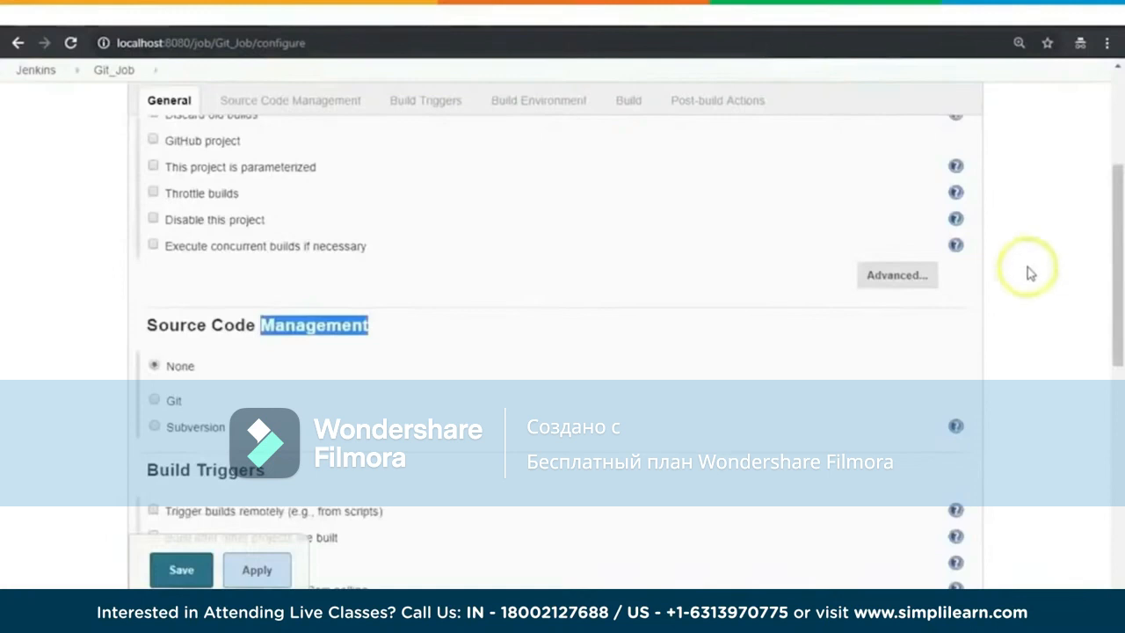
{"action": "scroll", "coordinate": [1030, 274], "scroll_direction": "down", "scroll_amount": 2}
{"action": "scroll", "coordinate": [1030, 273], "scroll_direction": "up", "scroll_amount": 1}
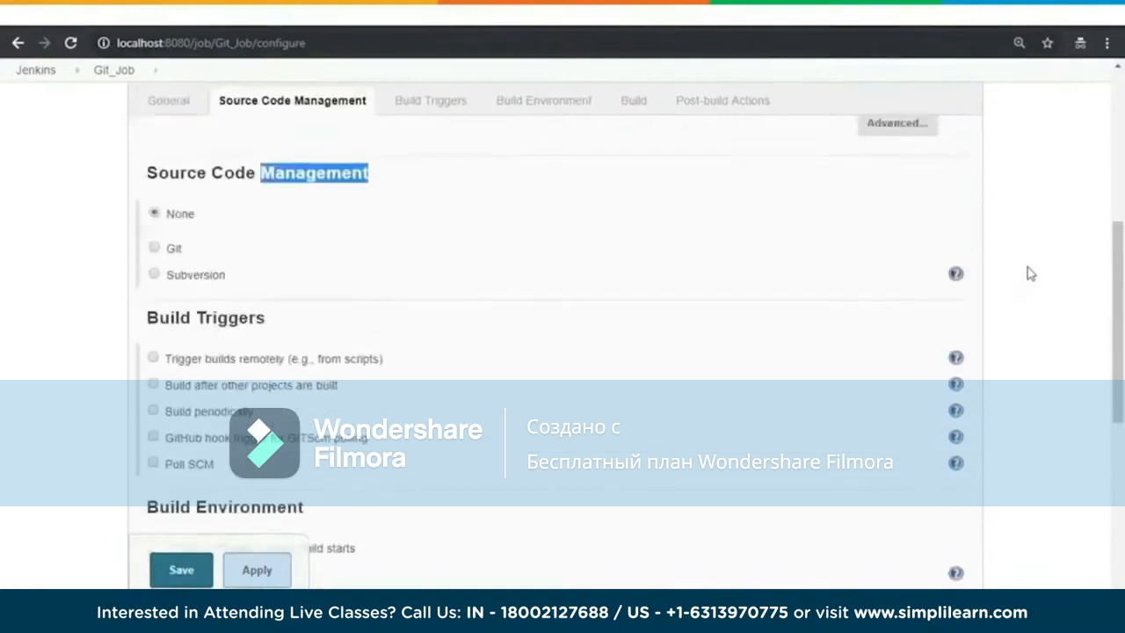
{"action": "scroll", "coordinate": [1030, 273], "scroll_direction": "up", "scroll_amount": 1}
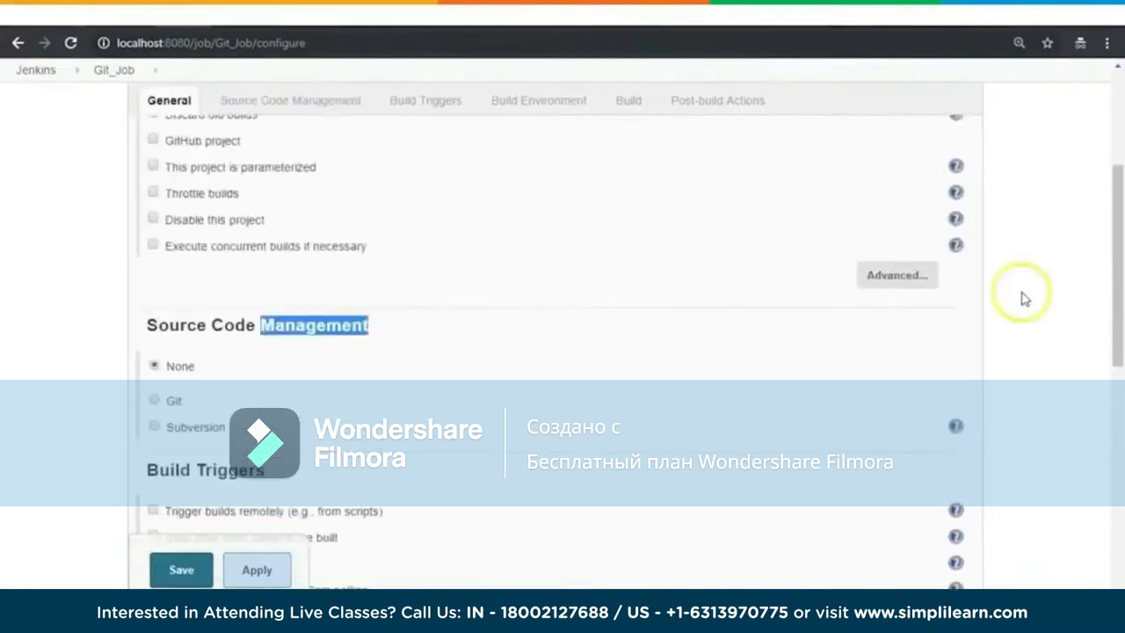
{"action": "left_click", "coordinate": [157, 401]}
Step: Set the Git repository URL of Git_Job to the copied HTTPS clone address of the Hello_Java repository
{"action": "scroll", "coordinate": [158, 402], "scroll_direction": "down", "scroll_amount": 2}
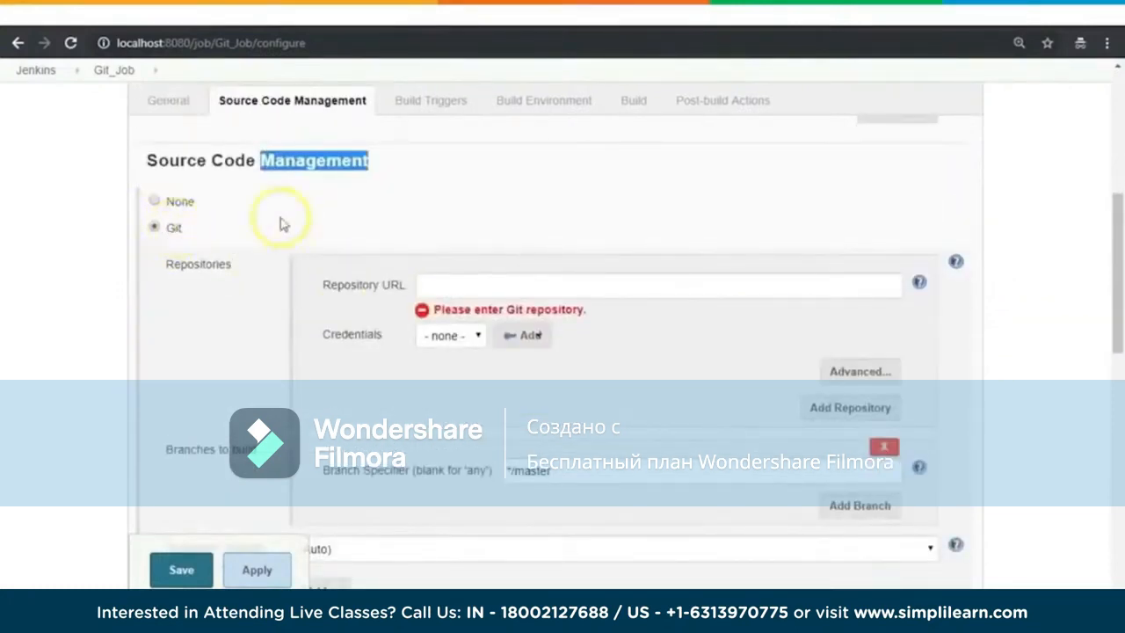
{"action": "scroll", "coordinate": [283, 245], "scroll_direction": "down", "scroll_amount": 3}
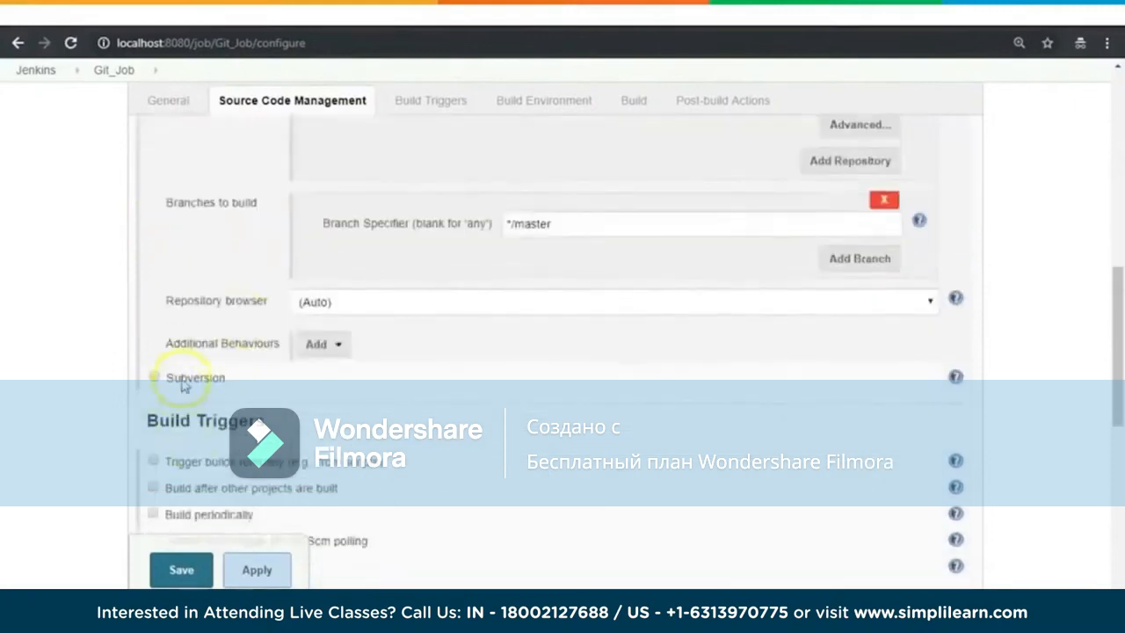
{"action": "scroll", "coordinate": [1035, 258], "scroll_direction": "up", "scroll_amount": 4}
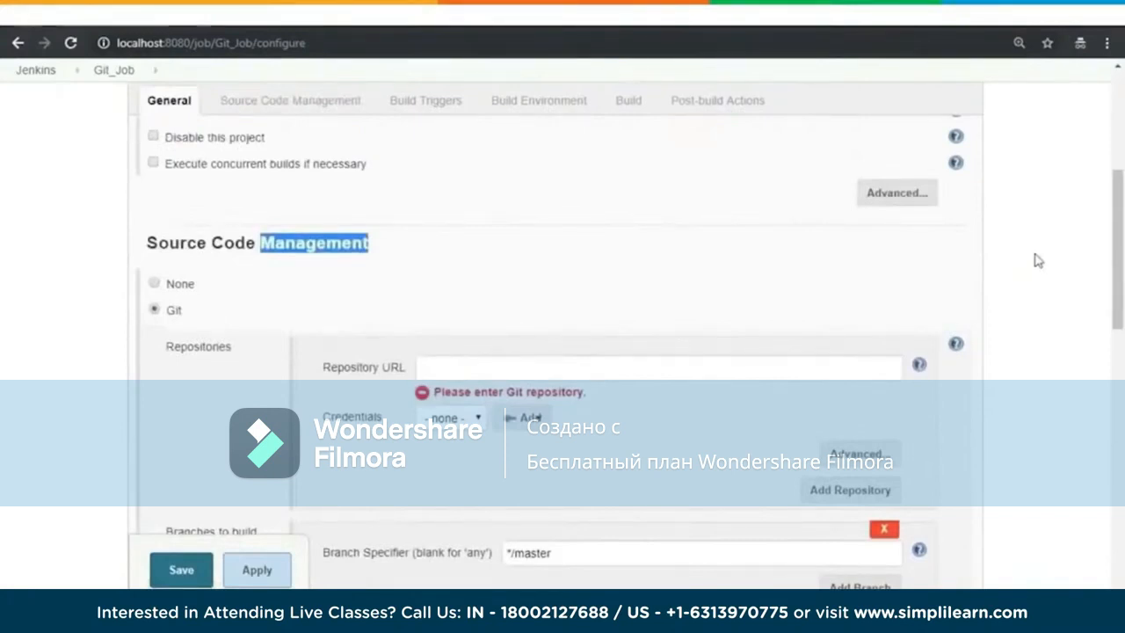
{"action": "scroll", "coordinate": [1038, 260], "scroll_direction": "down", "scroll_amount": 2}
{"action": "scroll", "coordinate": [1038, 260], "scroll_direction": "up", "scroll_amount": 1}
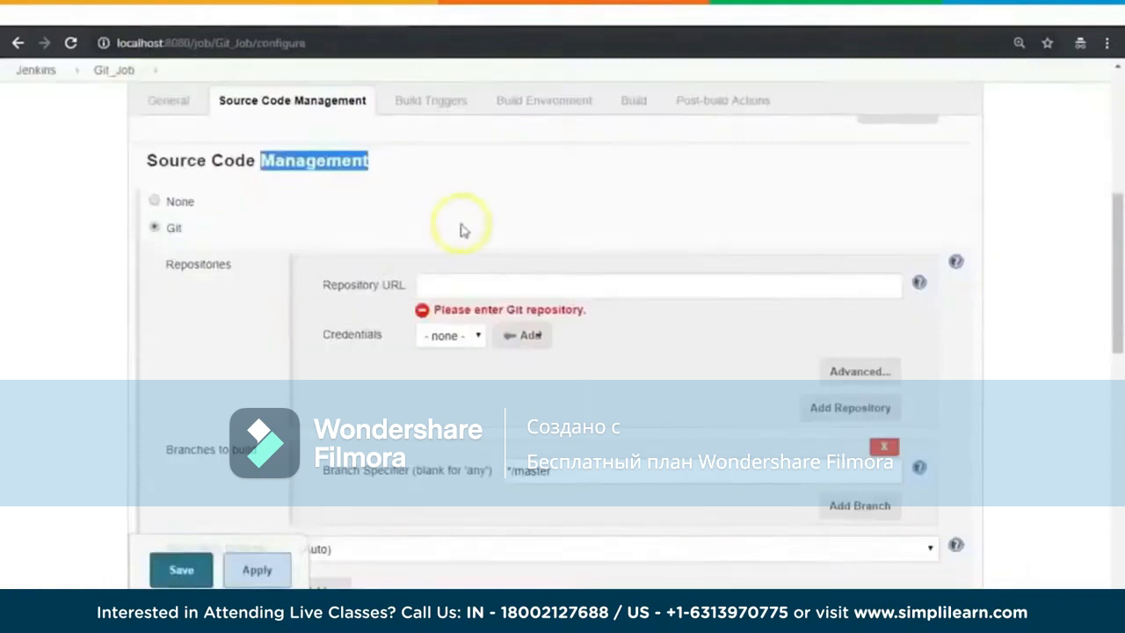
{"action": "left_click", "coordinate": [477, 276]}
{"action": "key", "text": "ctrl+v"}
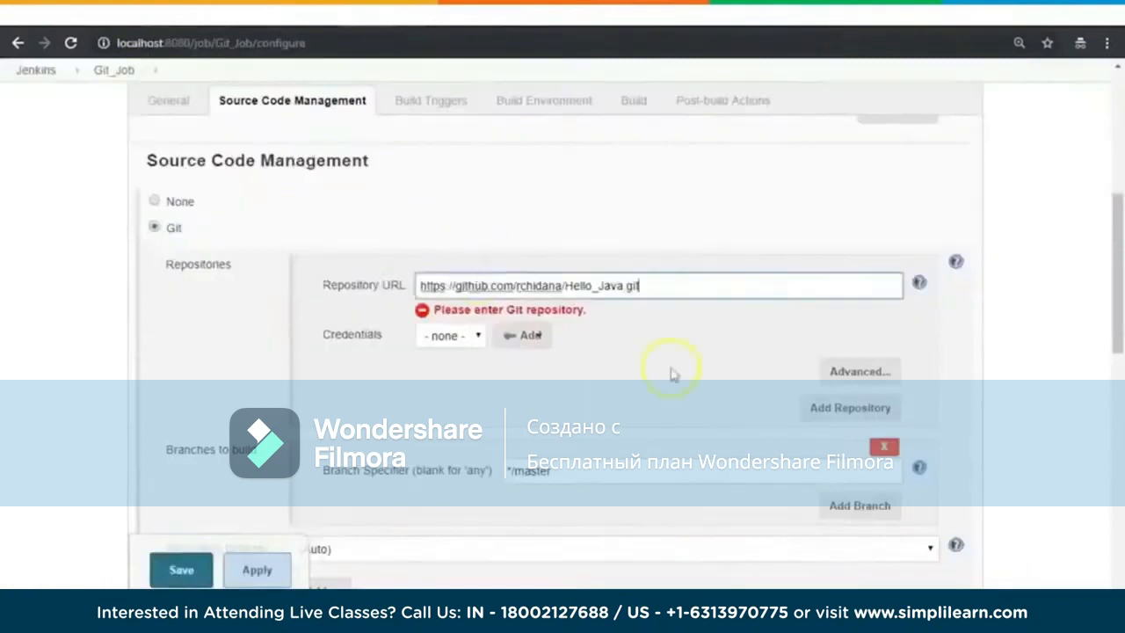
{"action": "scroll", "coordinate": [1050, 265], "scroll_direction": "down", "scroll_amount": 1}
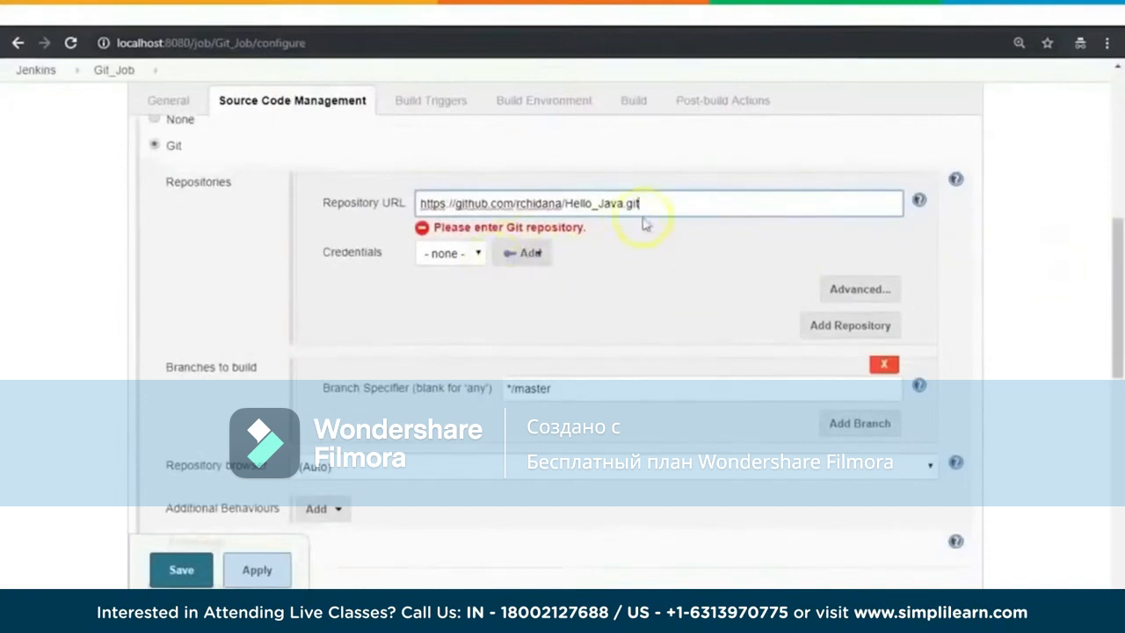
{"action": "key", "text": "Tab"}
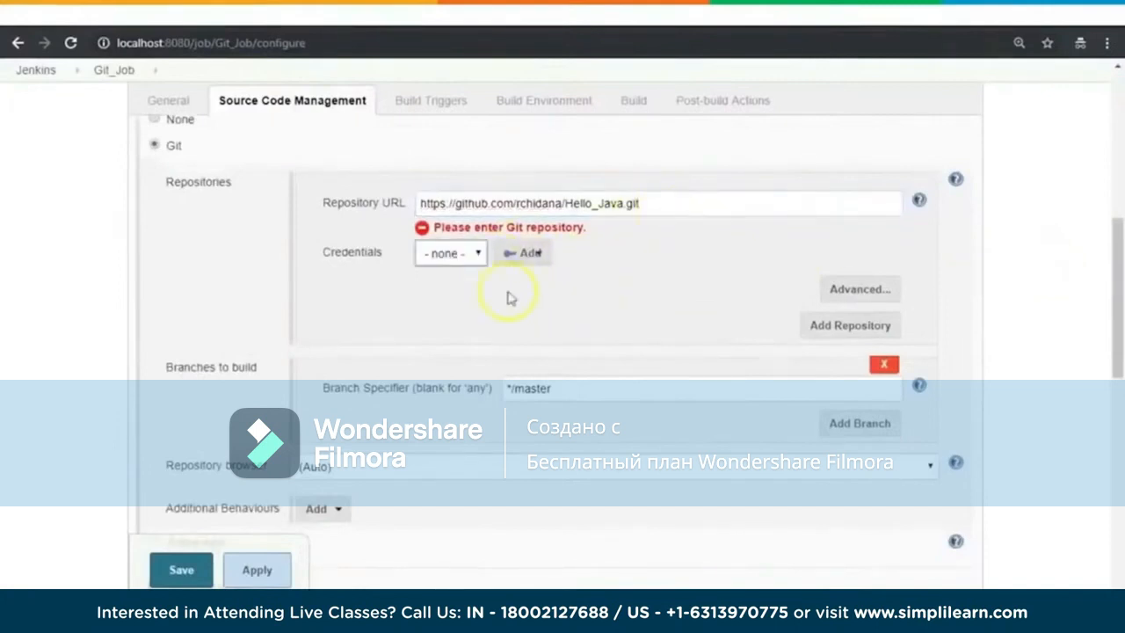
Step: Add global Jenkins credentials of kind Username with password, entering the GitHub account e-mail as username and the account password
{"action": "left_click", "coordinate": [475, 254]}
{"action": "left_click", "coordinate": [630, 253]}
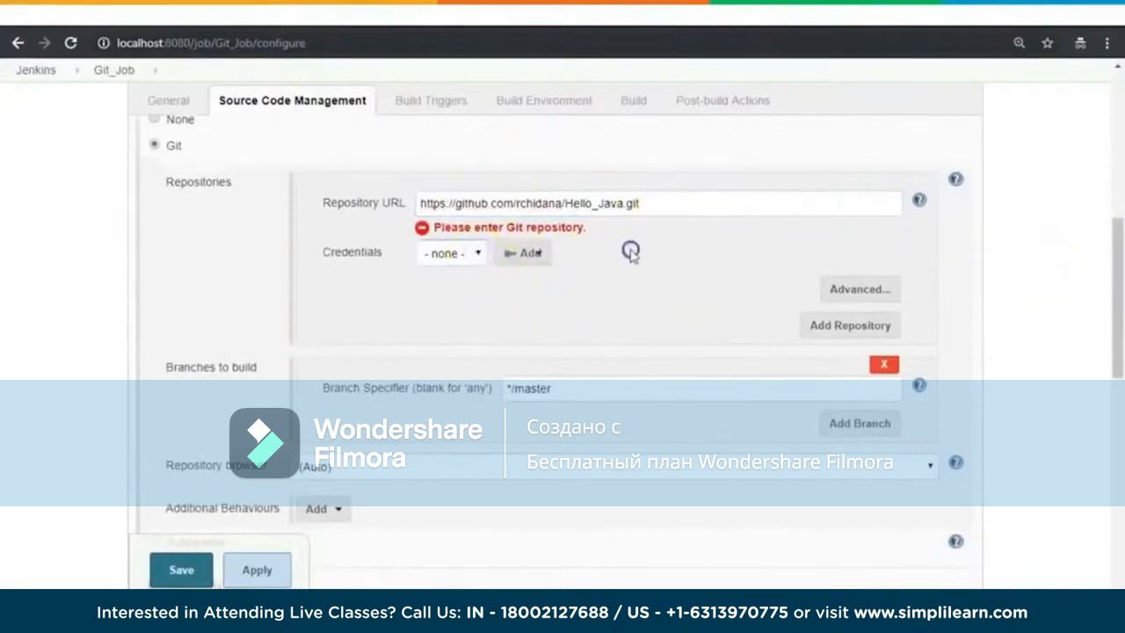
{"action": "left_click", "coordinate": [542, 254]}
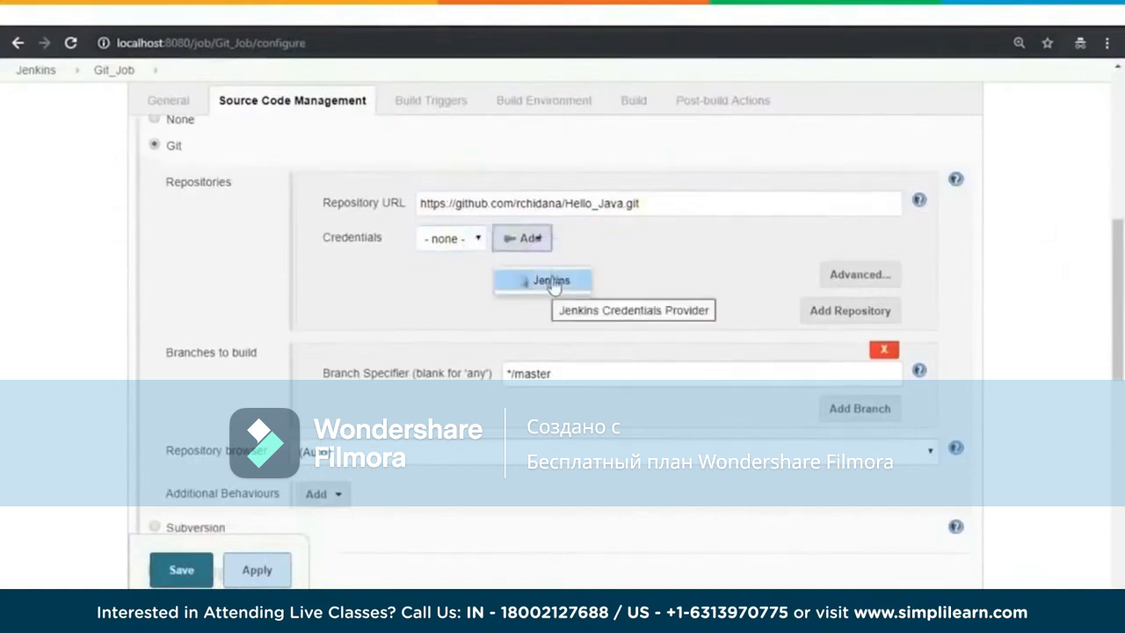
{"action": "left_click", "coordinate": [553, 282]}
{"action": "left_click", "coordinate": [557, 294]}
{"action": "left_click", "coordinate": [448, 389]}
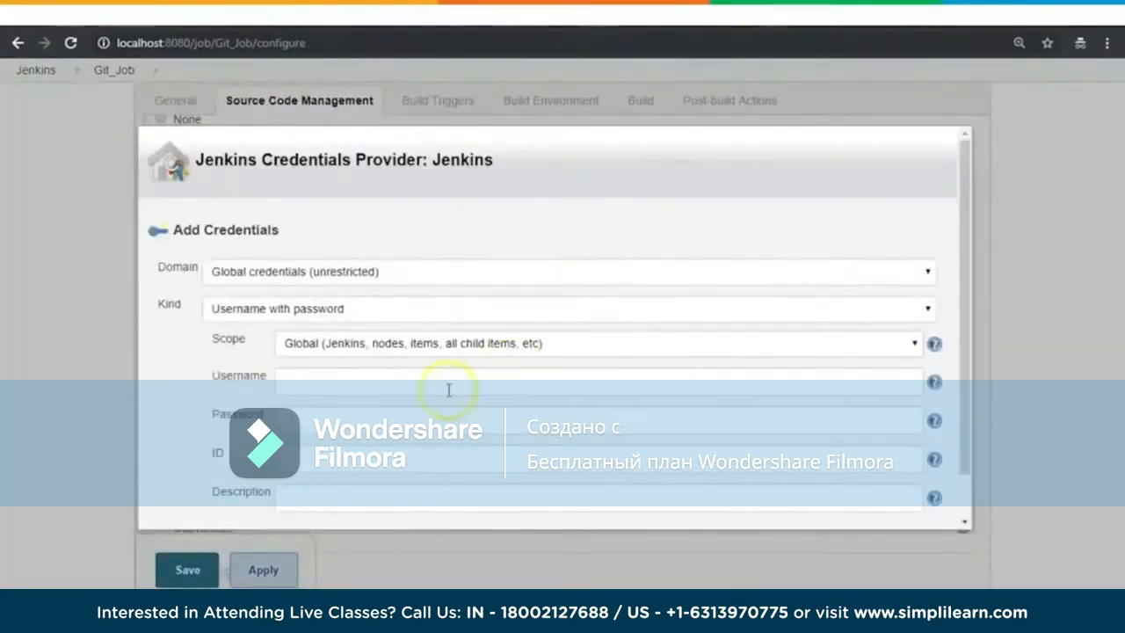
{"action": "left_click", "coordinate": [389, 416]}
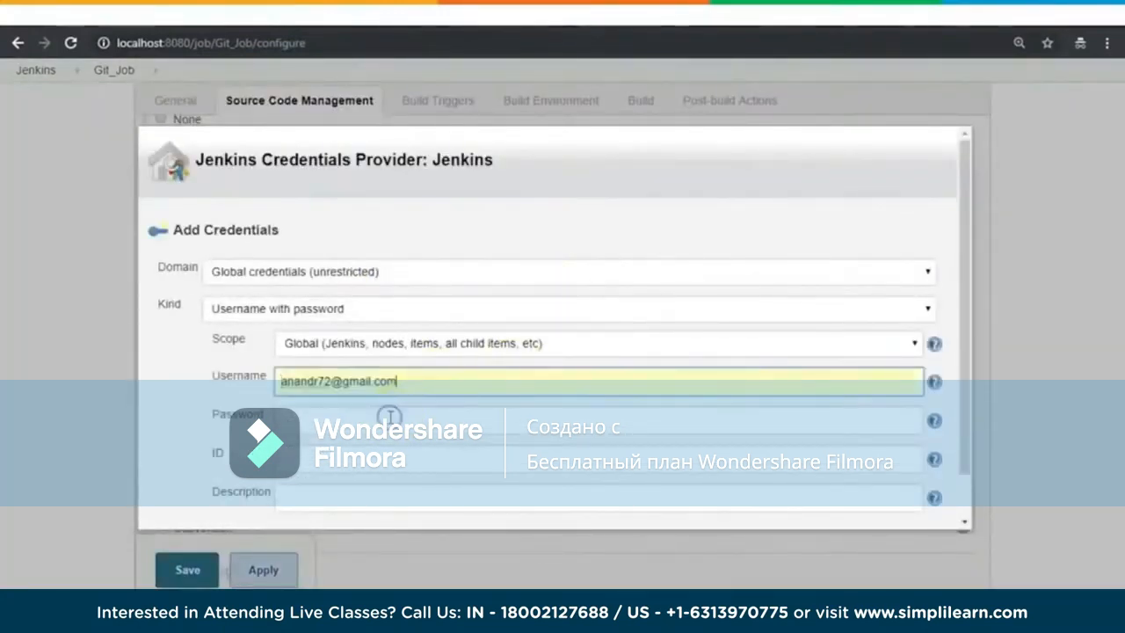
{"action": "left_click", "coordinate": [387, 417]}
{"action": "type", "text": "•••"}
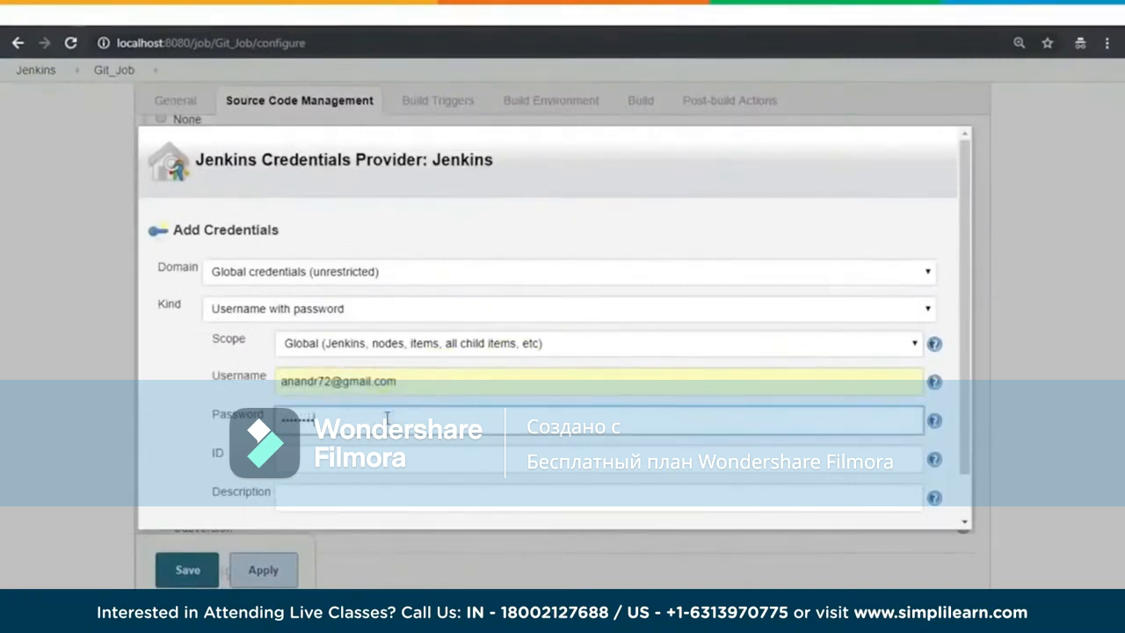
{"action": "scroll", "coordinate": [960, 312], "scroll_direction": "down", "scroll_amount": 1}
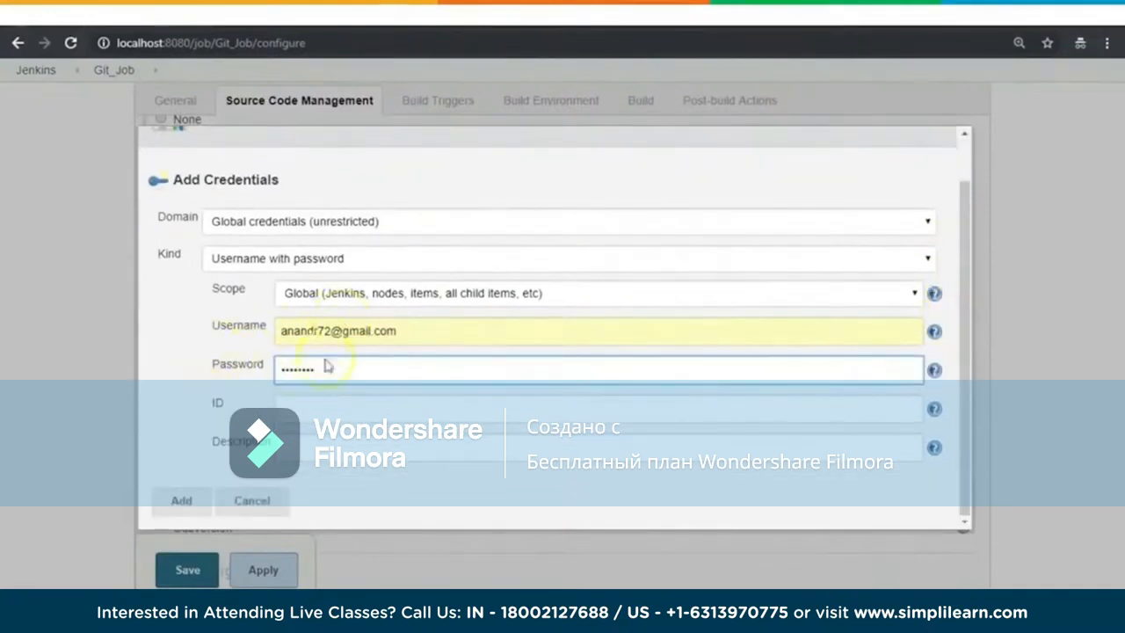
{"action": "left_click", "coordinate": [181, 500]}
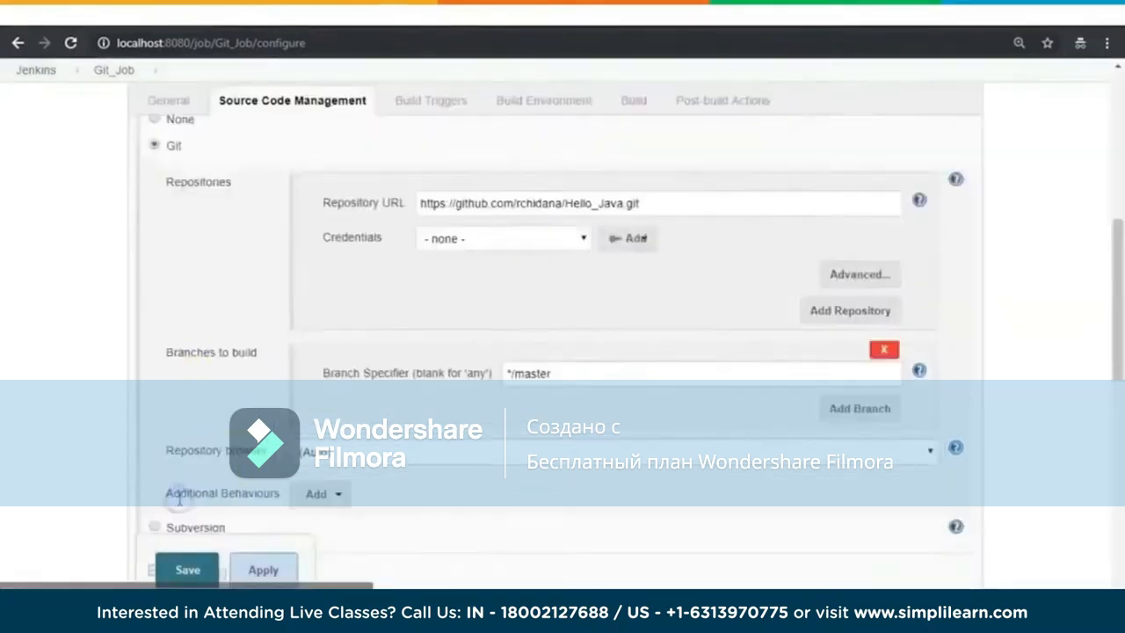
Step: Assign the newly added GitHub account credentials to the Hello_Java repository in Git_Job
{"action": "left_click", "coordinate": [582, 238]}
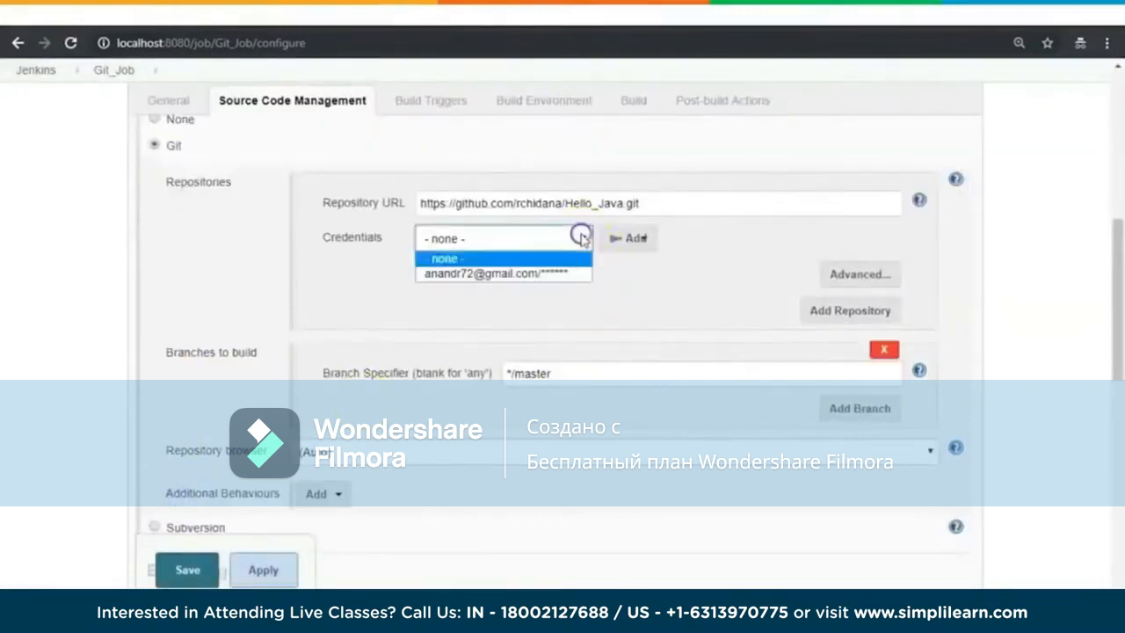
{"action": "left_click", "coordinate": [507, 274]}
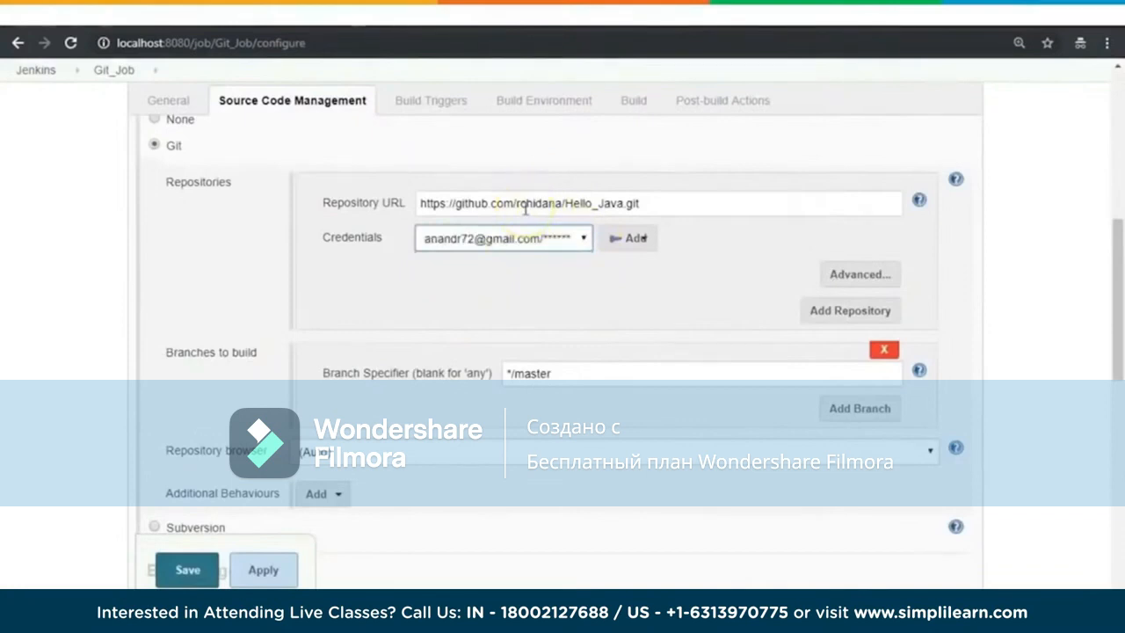
{"action": "left_click", "coordinate": [688, 237]}
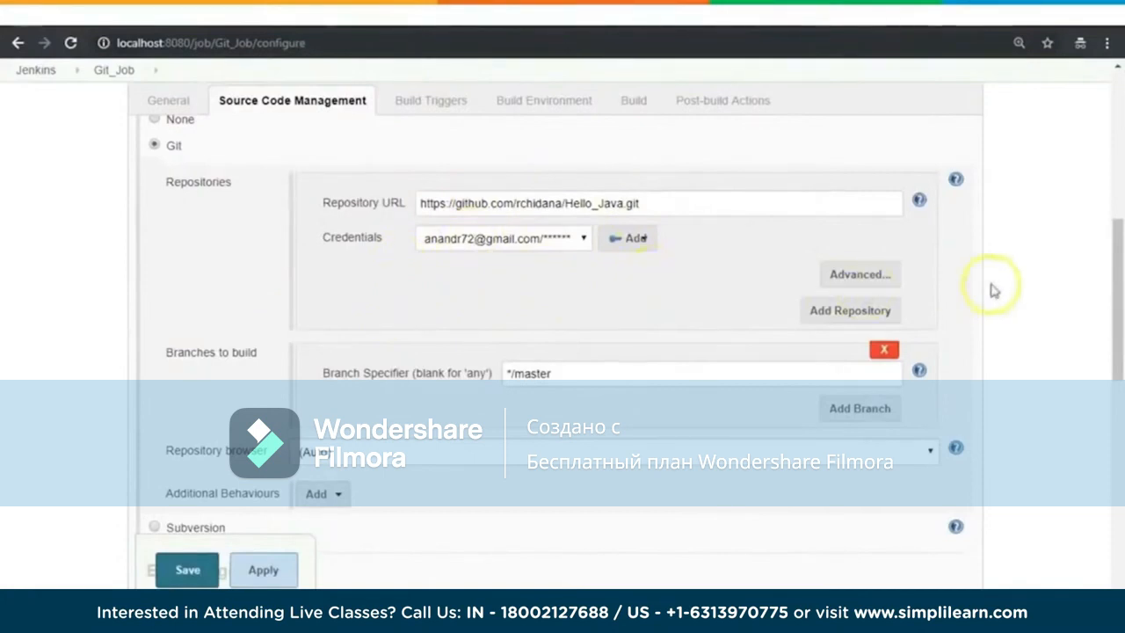
Step: Review the repository, branch and build trigger settings in the Git_Job configuration
{"action": "scroll", "coordinate": [1017, 271], "scroll_direction": "up", "scroll_amount": 1}
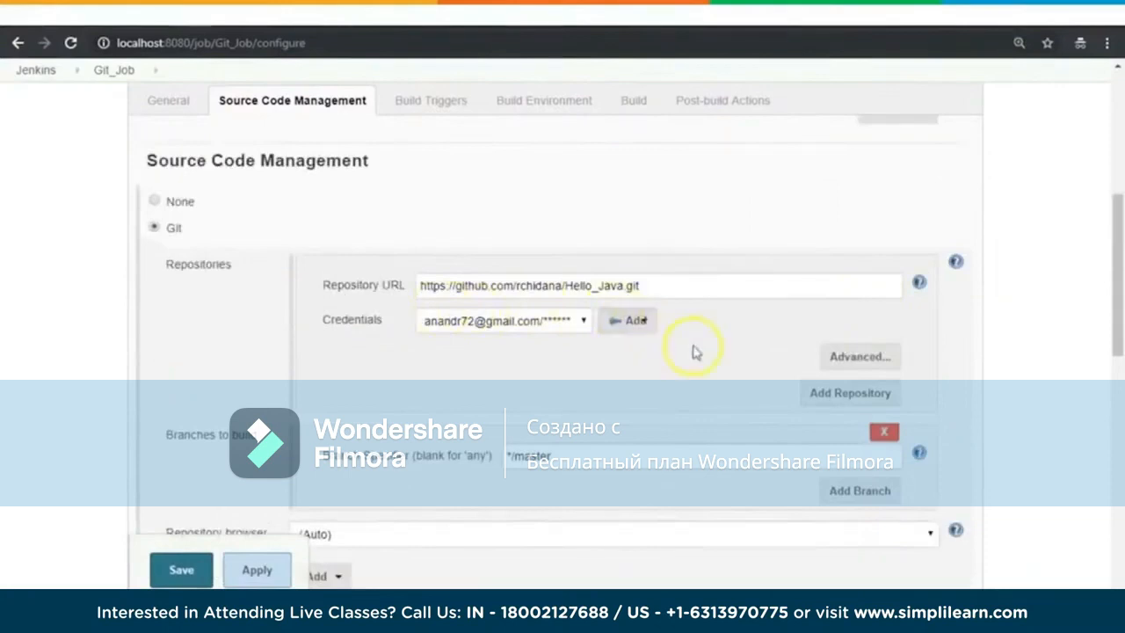
{"action": "scroll", "coordinate": [694, 349], "scroll_direction": "down", "scroll_amount": 2}
{"action": "scroll", "coordinate": [692, 350], "scroll_direction": "down", "scroll_amount": 2}
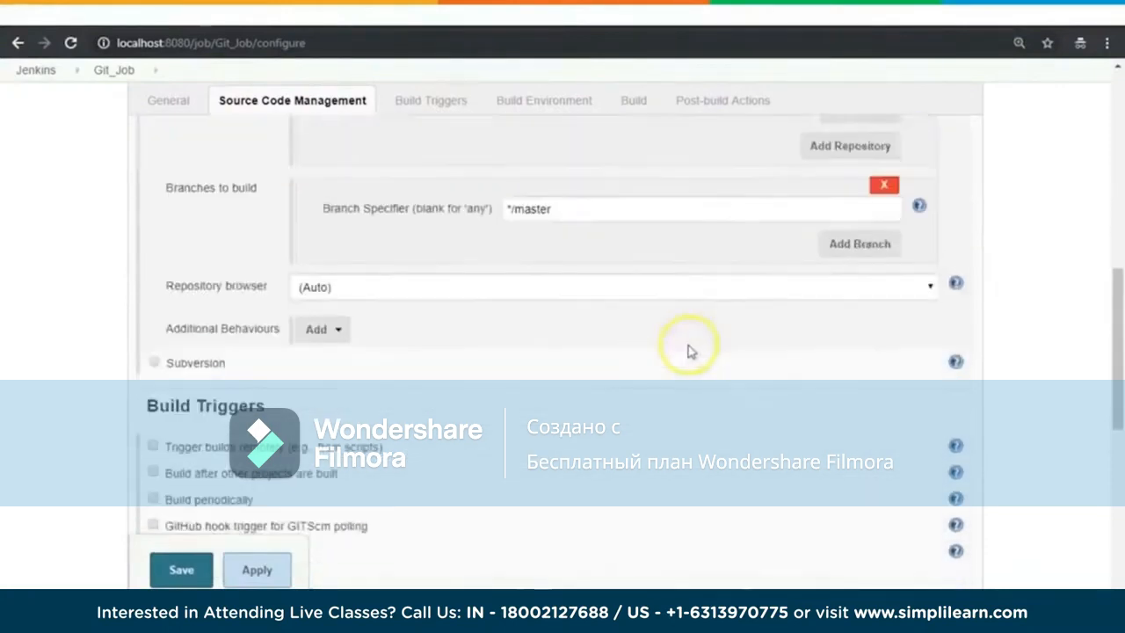
{"action": "scroll", "coordinate": [678, 354], "scroll_direction": "up", "scroll_amount": 4}
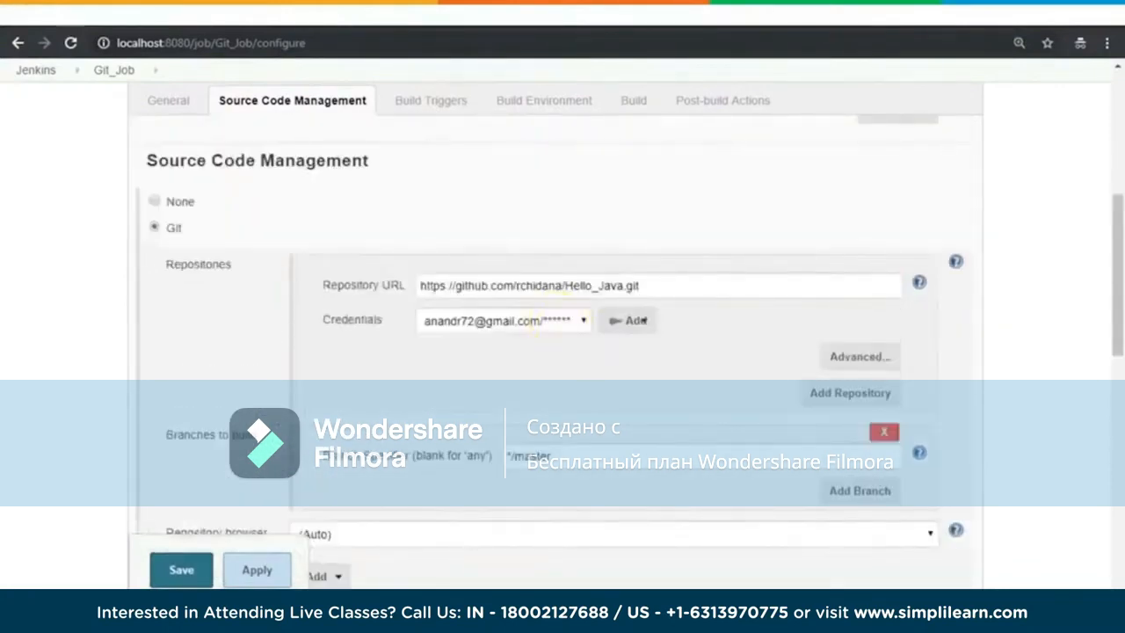
{"action": "scroll", "coordinate": [1079, 327], "scroll_direction": "down", "scroll_amount": 8}
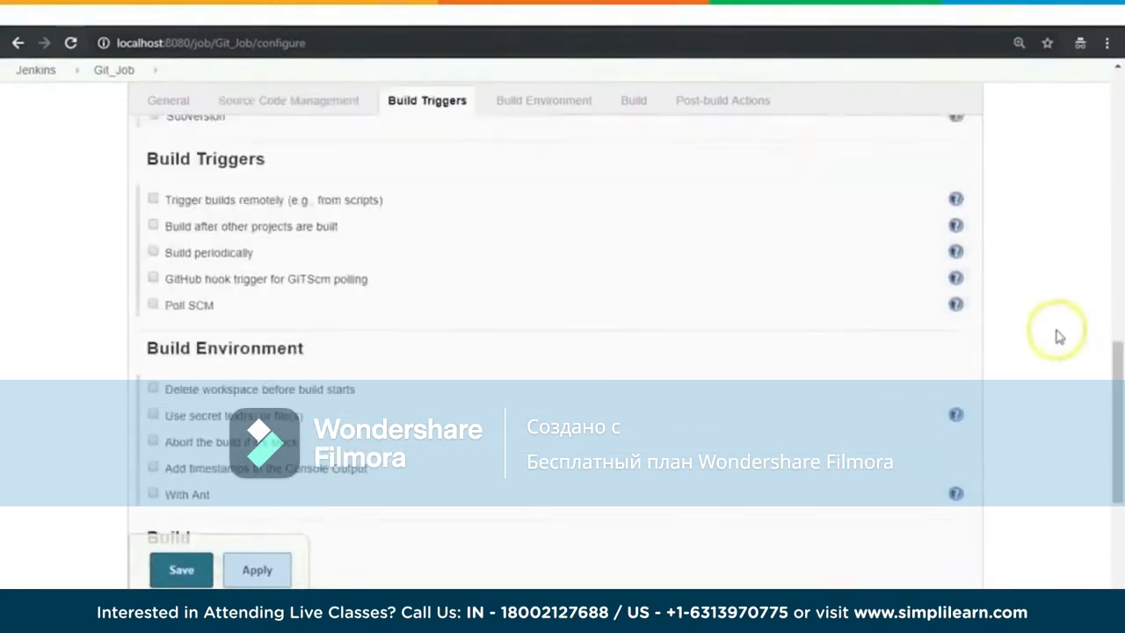
Step: Add an Execute Windows batch command build step to Git_Job
{"action": "scroll", "coordinate": [1059, 337], "scroll_direction": "down", "scroll_amount": 1}
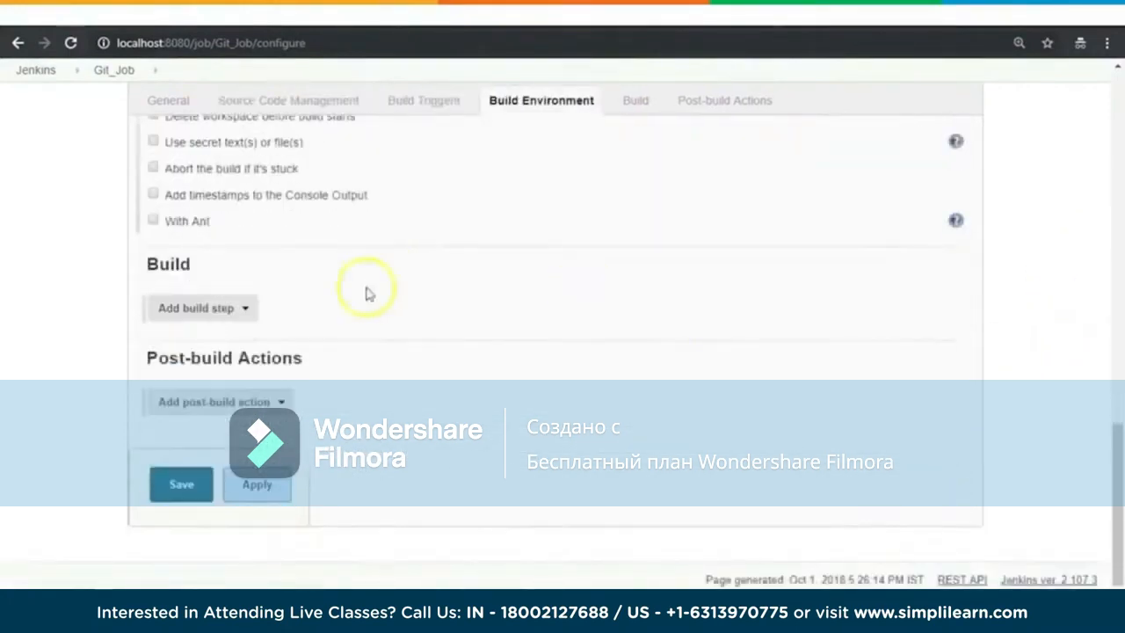
{"action": "left_click", "coordinate": [243, 308]}
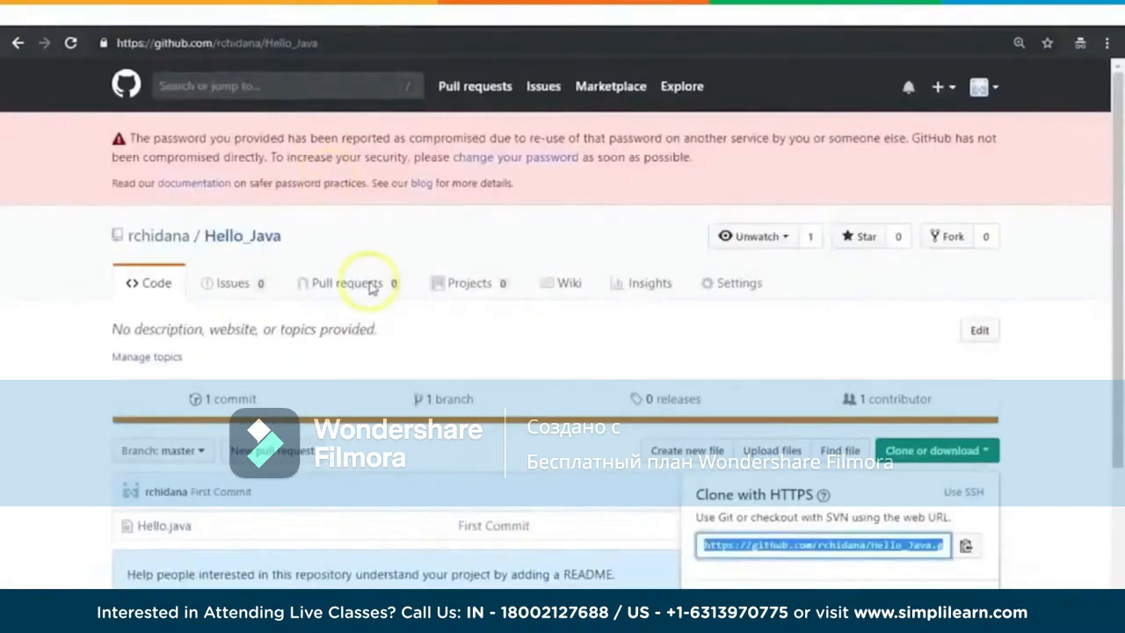
{"action": "scroll", "coordinate": [189, 343], "scroll_direction": "down", "scroll_amount": 2}
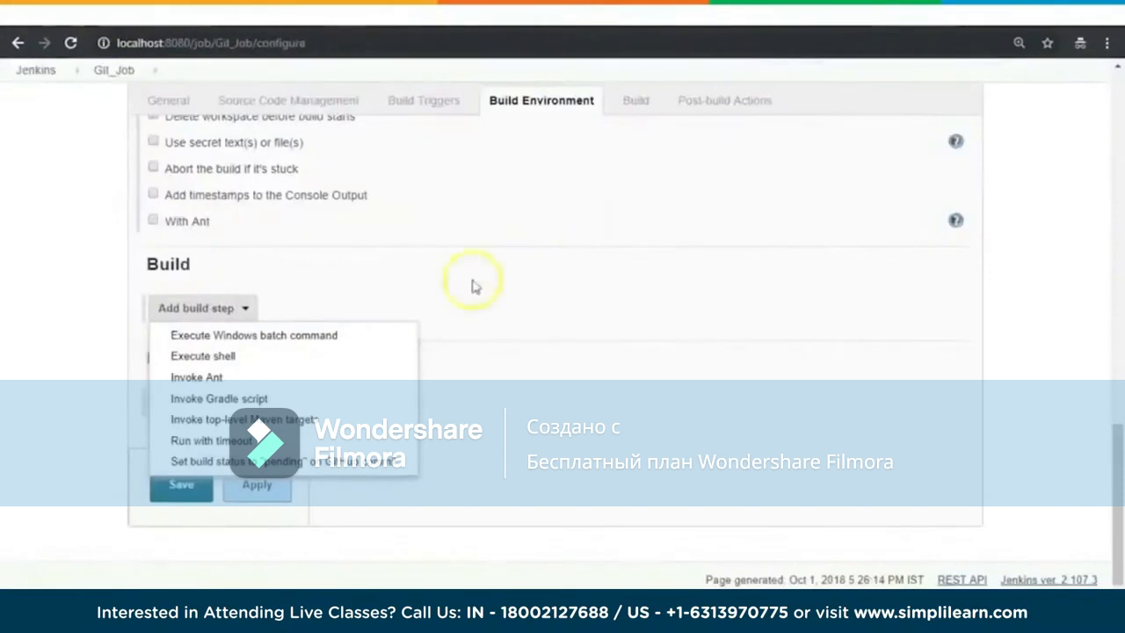
{"action": "left_click", "coordinate": [245, 341]}
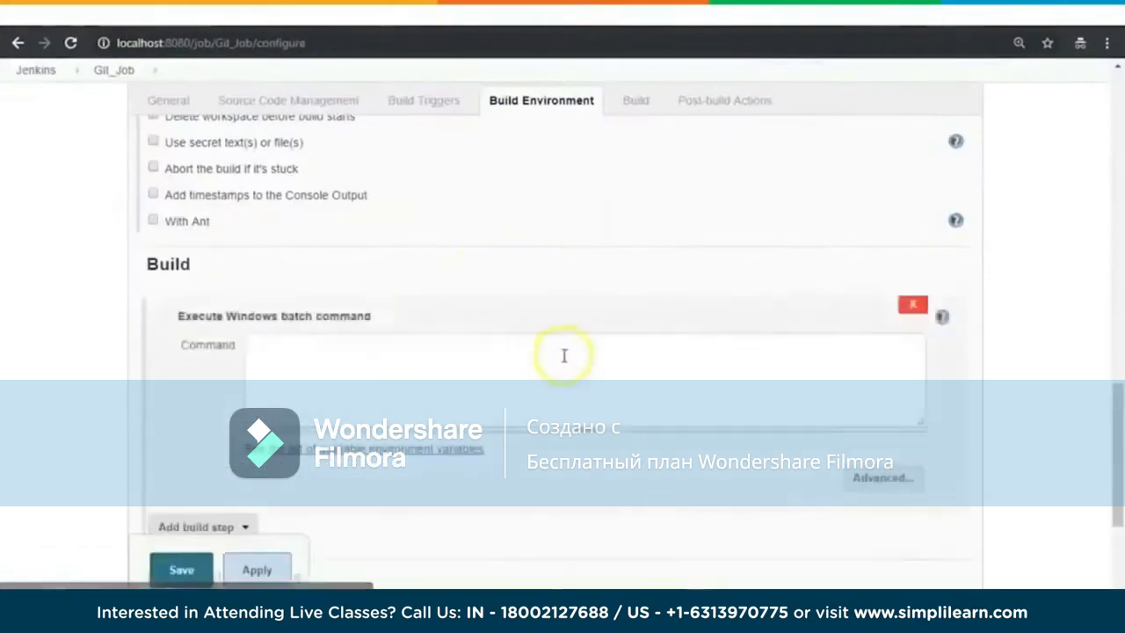
Step: Enter the batch commands "javac Hello.java" and "java Hello" on separate lines in the build step
{"action": "left_click", "coordinate": [519, 360]}
{"action": "type", "text": "ja"}
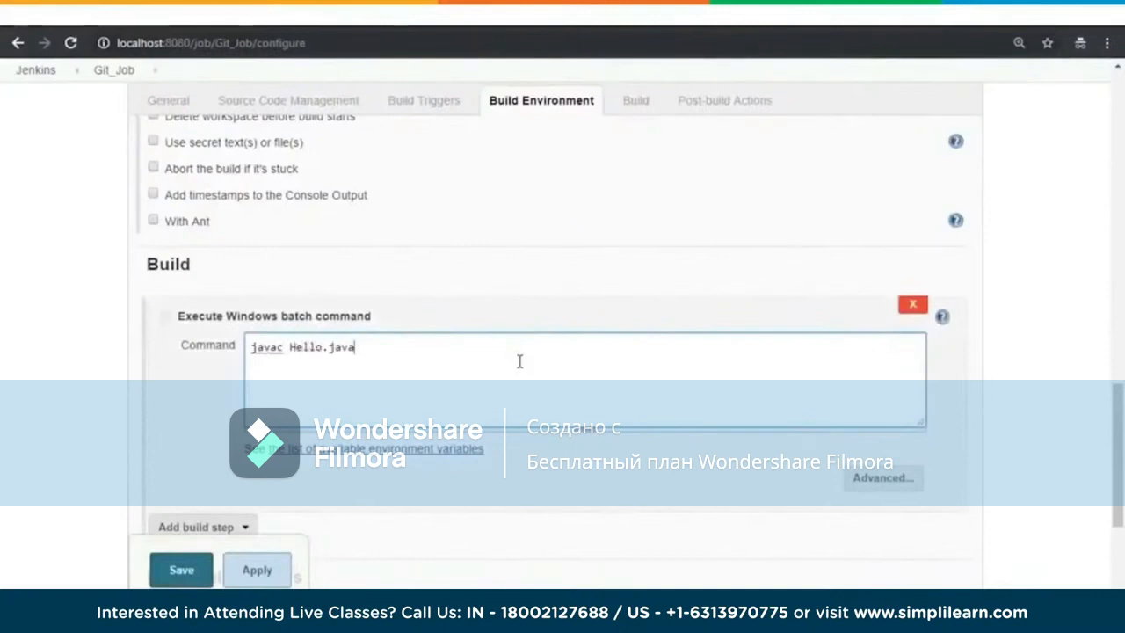
{"action": "type", "text": "vac Hello.java"}
{"action": "key", "text": "Return"}
{"action": "type", "text": "java Hello"}
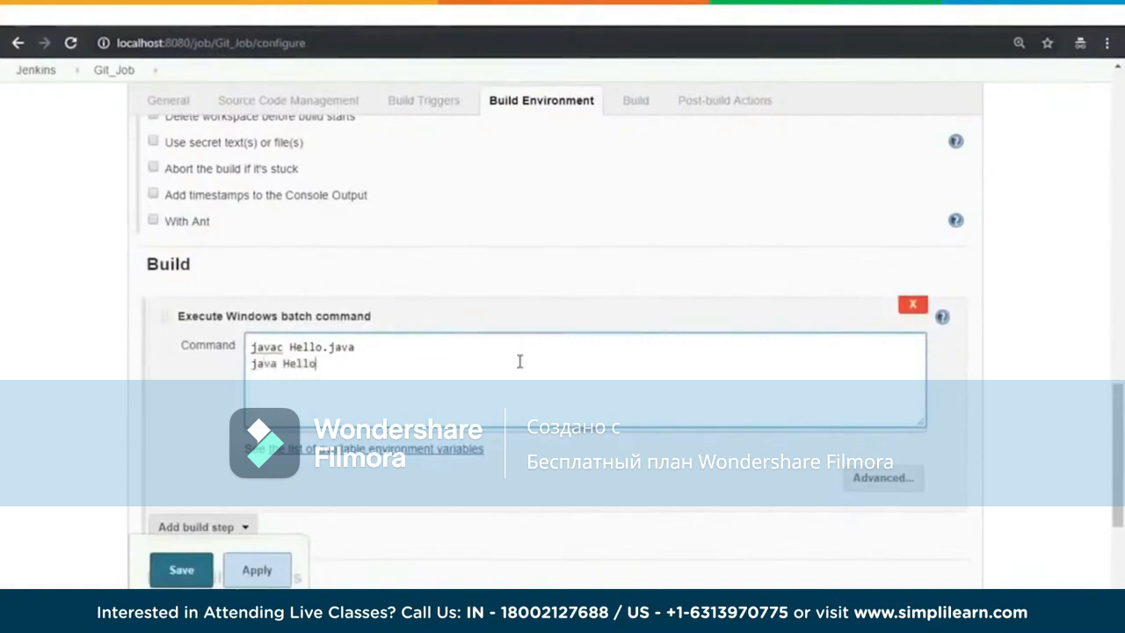
Step: Check the repository and build settings of Git_Job and save the job configuration
{"action": "scroll", "coordinate": [1095, 331], "scroll_direction": "down", "scroll_amount": 1}
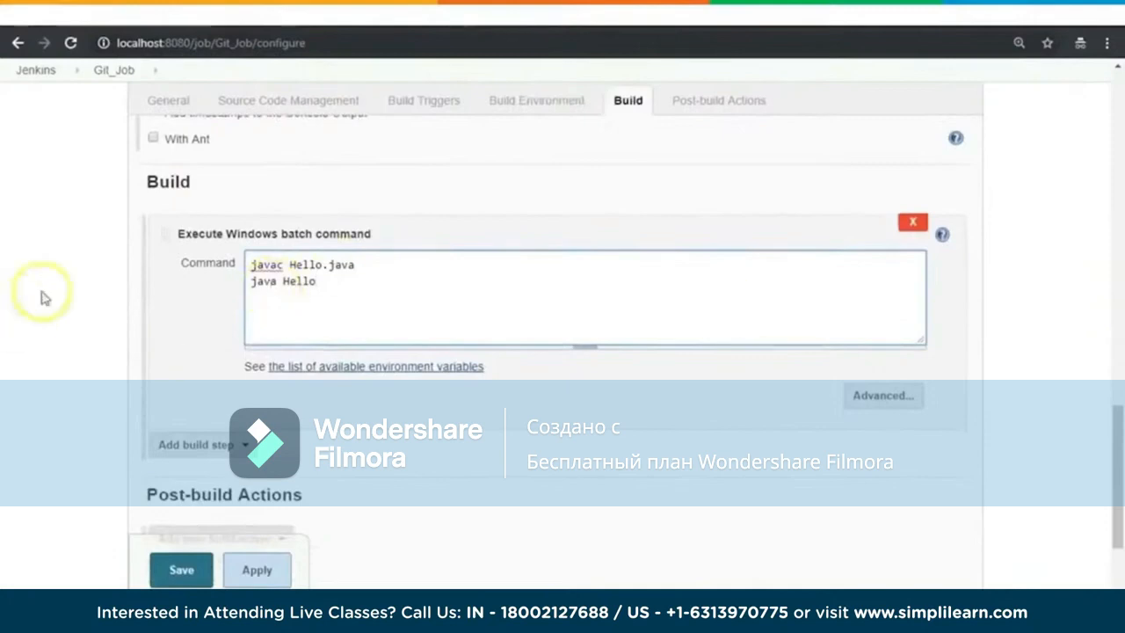
{"action": "scroll", "coordinate": [272, 294], "scroll_direction": "up", "scroll_amount": 10}
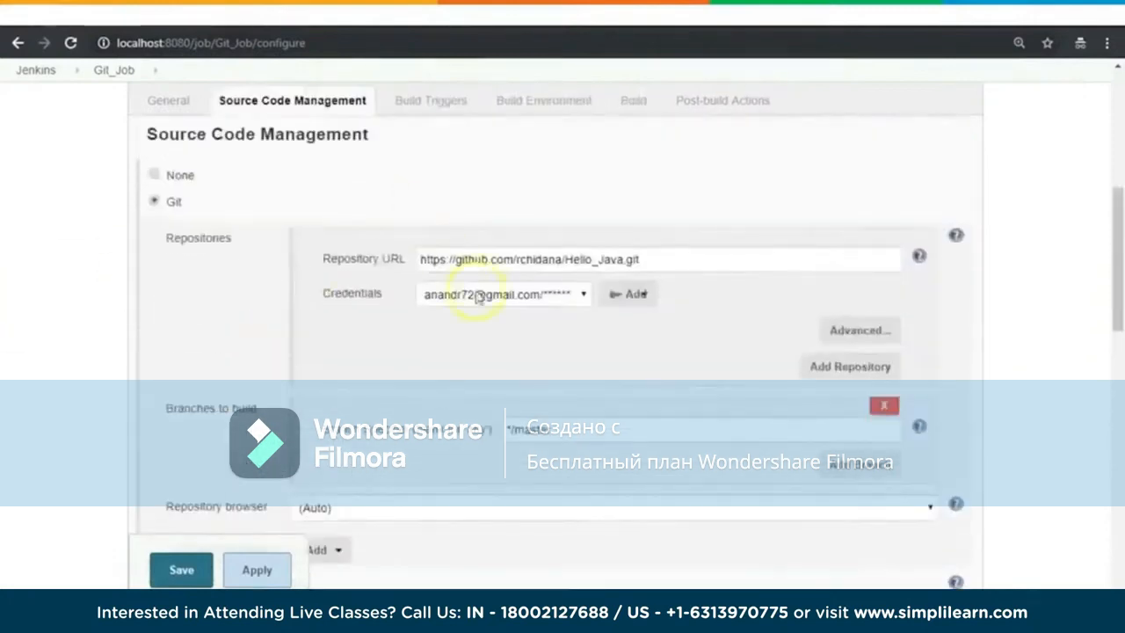
{"action": "scroll", "coordinate": [432, 340], "scroll_direction": "down", "scroll_amount": 10}
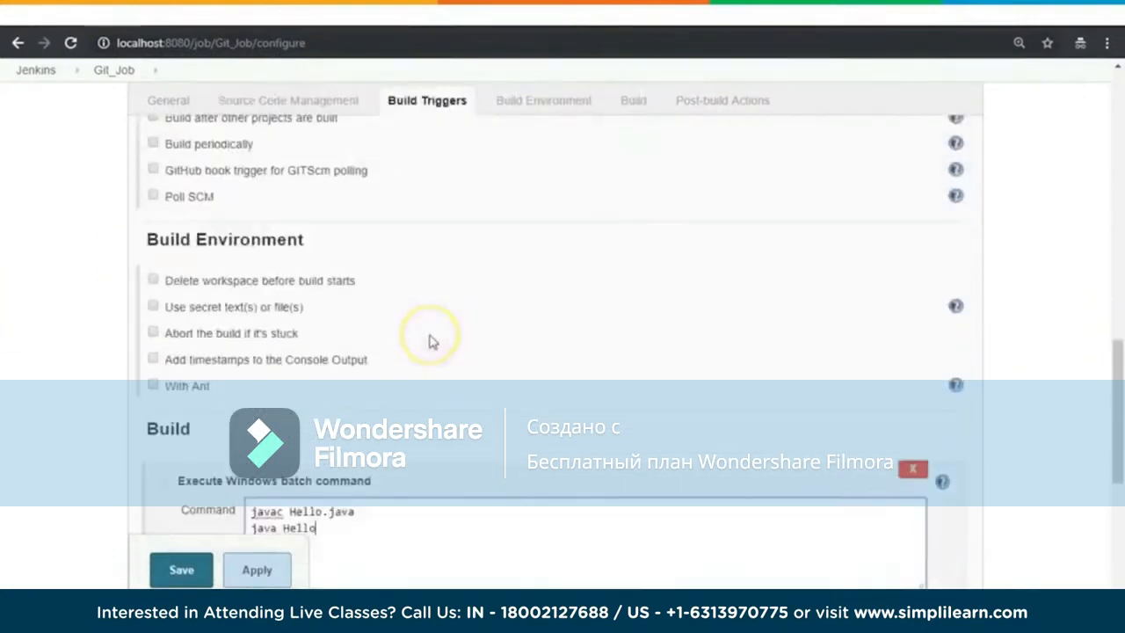
{"action": "left_click", "coordinate": [308, 296]}
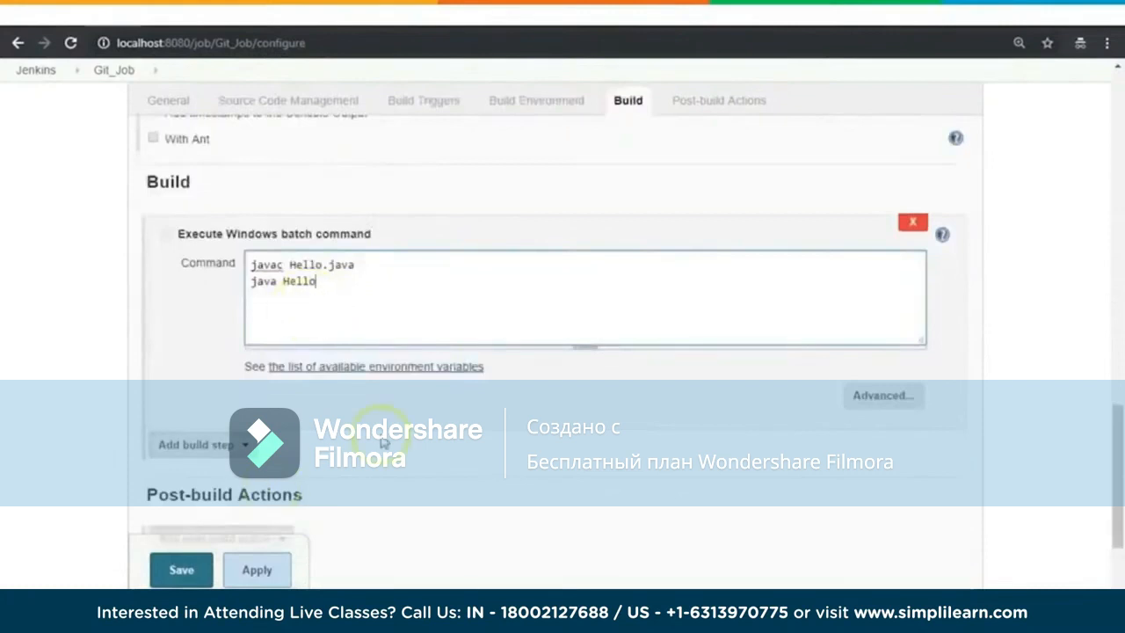
{"action": "scroll", "coordinate": [369, 431], "scroll_direction": "down", "scroll_amount": 2}
{"action": "left_click", "coordinate": [201, 494]}
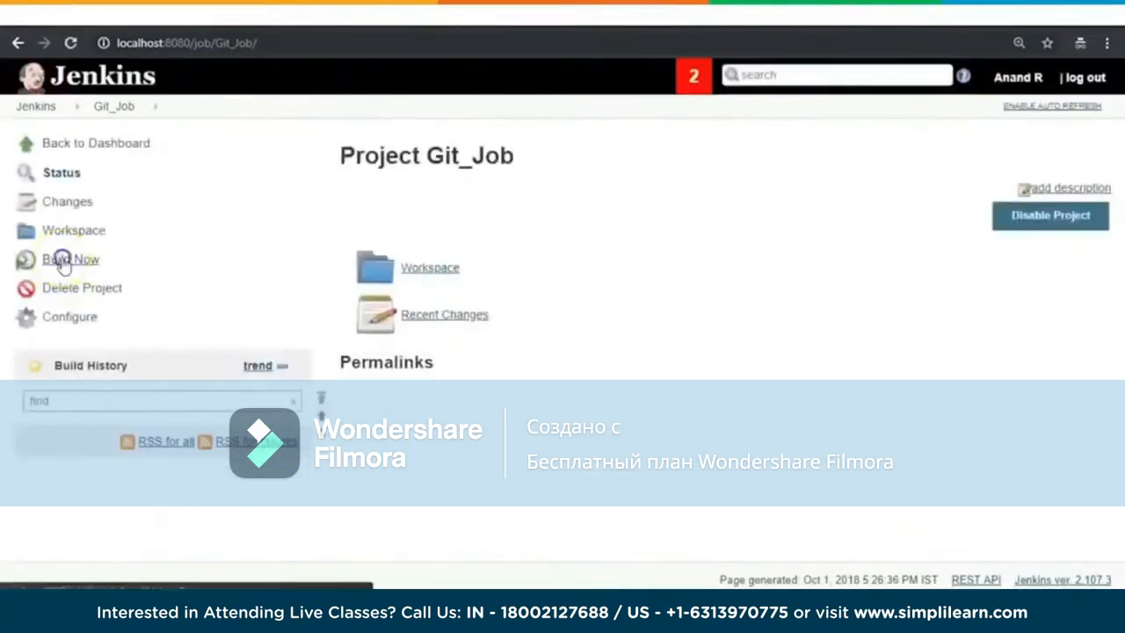
Step: Run a build of Git_Job and open the console output of build #1
{"action": "left_click", "coordinate": [63, 259]}
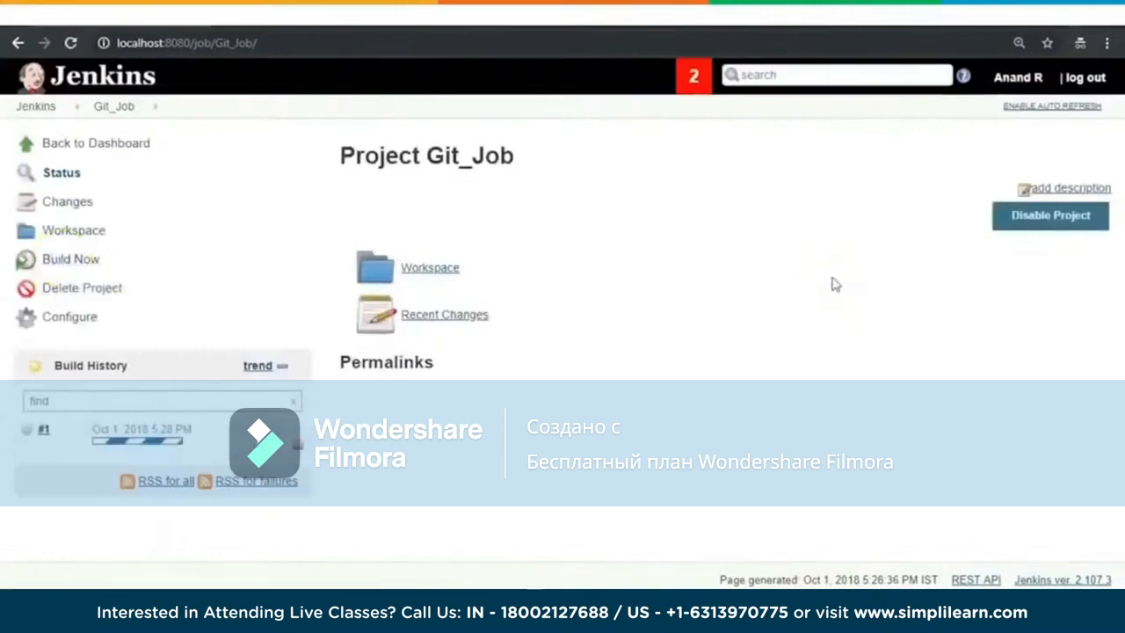
{"action": "left_click", "coordinate": [42, 435]}
{"action": "left_click", "coordinate": [86, 230]}
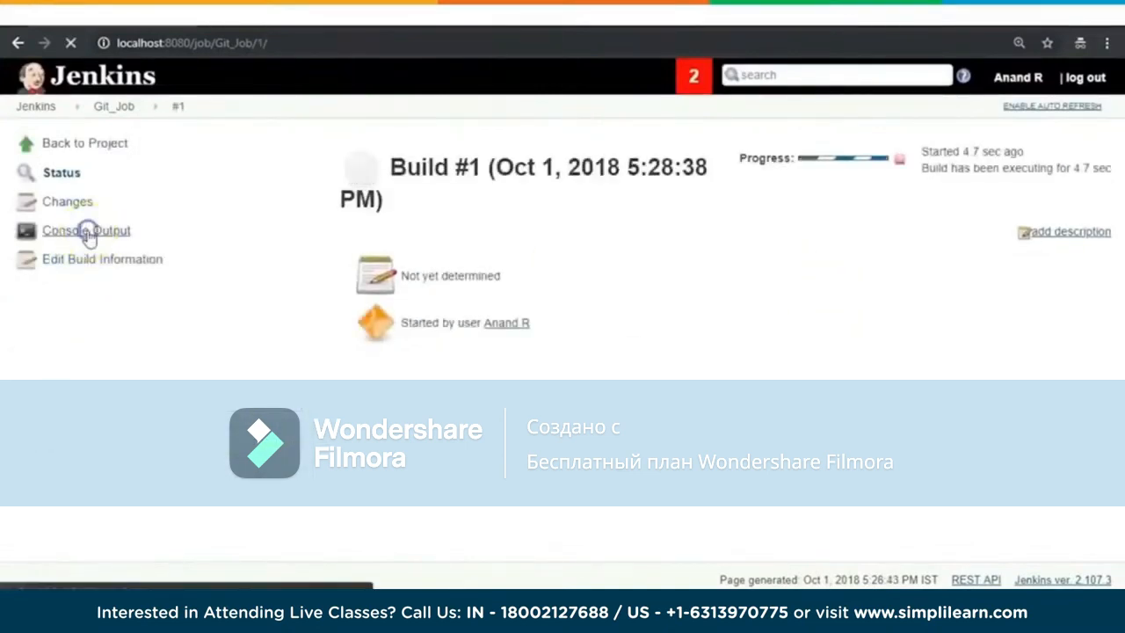
{"action": "scroll", "coordinate": [1045, 239], "scroll_direction": "up", "scroll_amount": 2}
{"action": "scroll", "coordinate": [1037, 247], "scroll_direction": "down", "scroll_amount": 2}
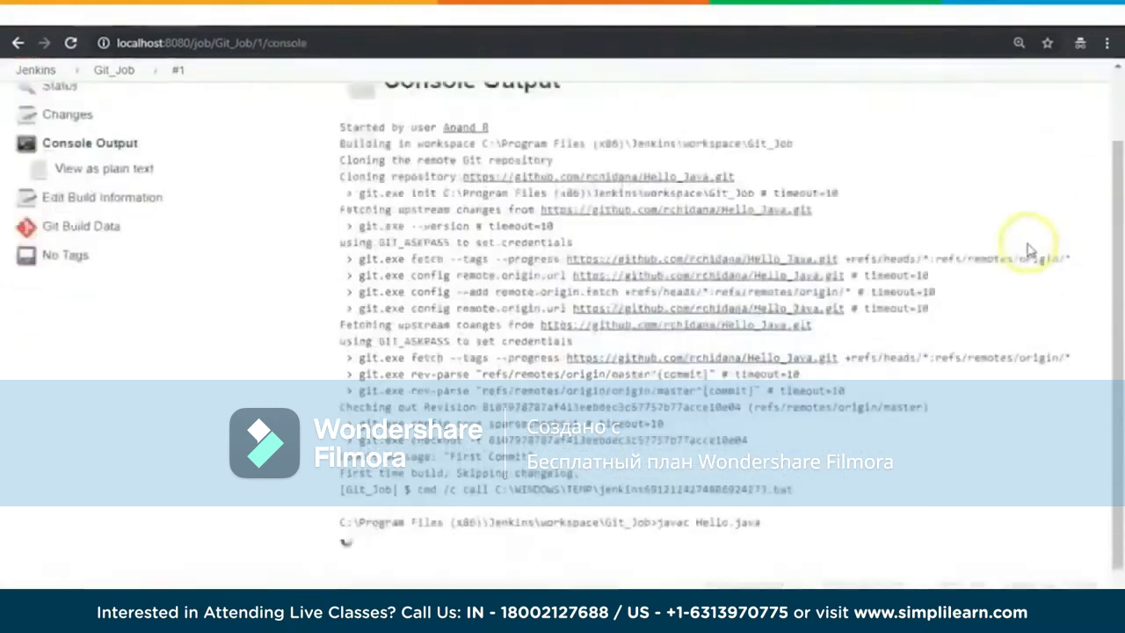
Step: Examine the console output for the Git fetch, the credentials use, the javac and java commands and the program output
{"action": "left_click_drag", "start_coordinate": [360, 189], "coordinate": [546, 188]}
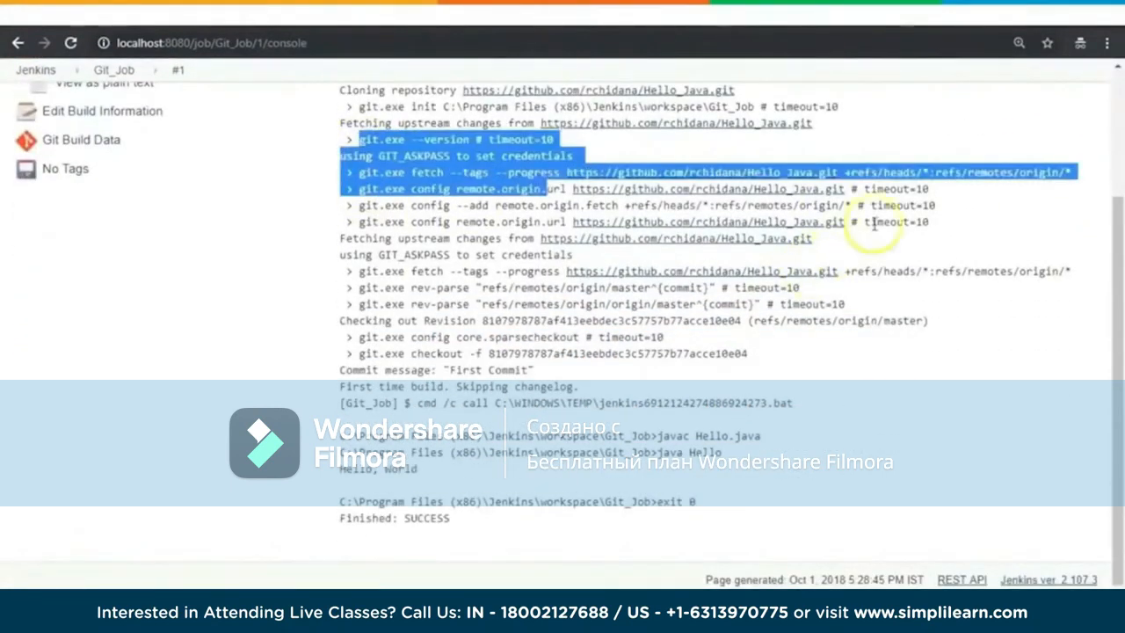
{"action": "left_click_drag", "start_coordinate": [379, 255], "coordinate": [579, 254]}
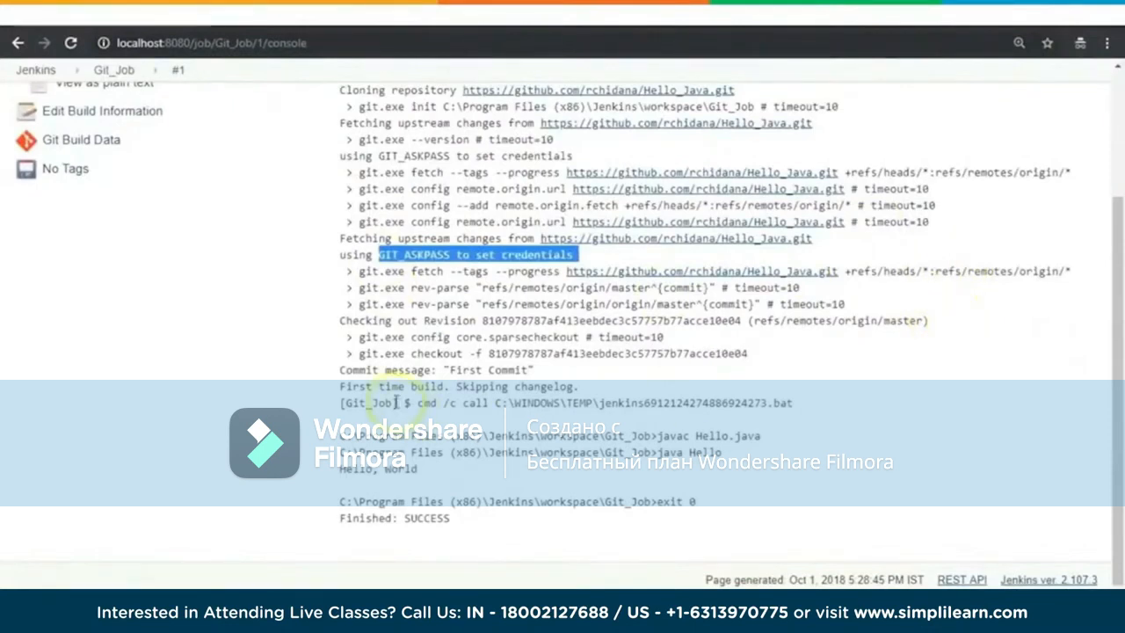
{"action": "left_click_drag", "start_coordinate": [661, 436], "coordinate": [782, 436]}
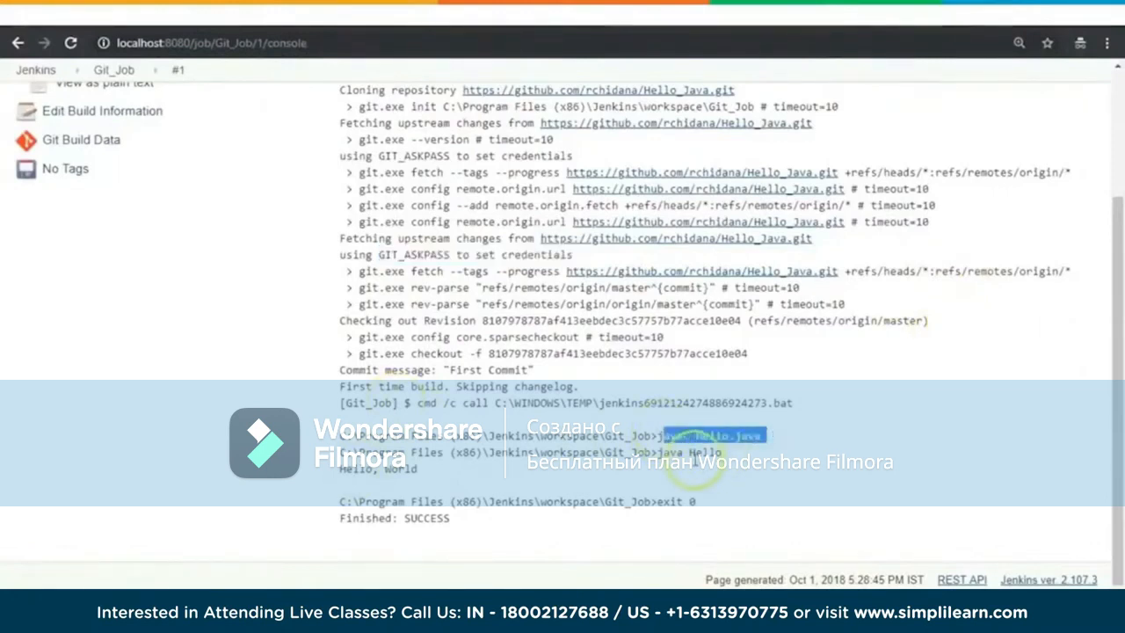
{"action": "left_click_drag", "start_coordinate": [657, 452], "coordinate": [720, 452]}
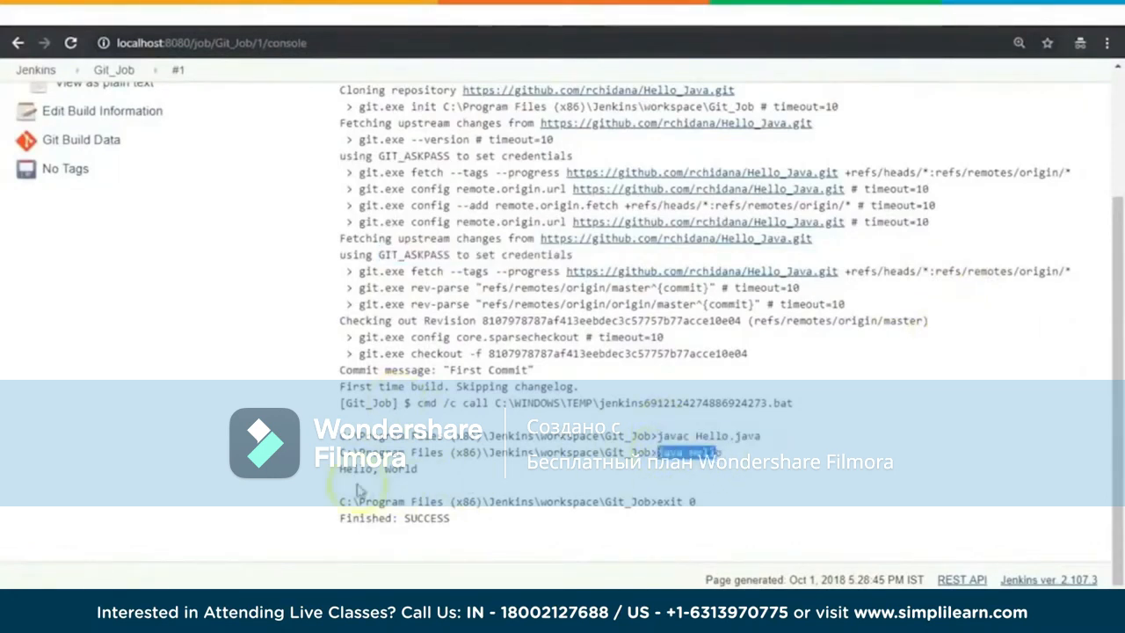
{"action": "left_click_drag", "start_coordinate": [341, 467], "coordinate": [431, 471]}
{"action": "scroll", "coordinate": [481, 468], "scroll_direction": "up", "scroll_amount": 1}
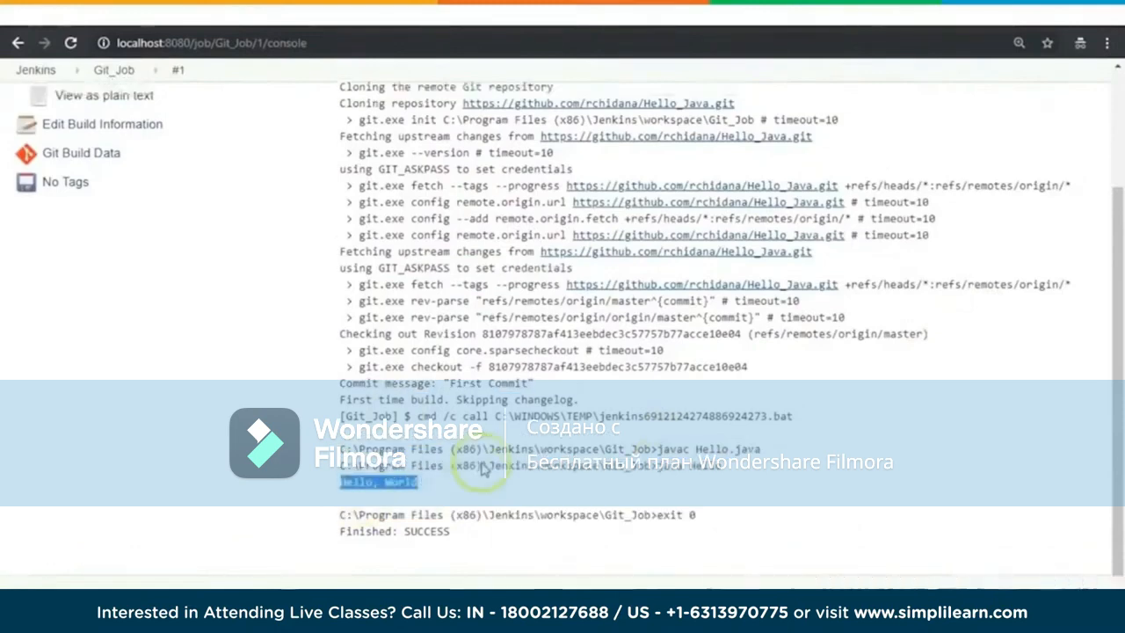
{"action": "scroll", "coordinate": [482, 469], "scroll_direction": "down", "scroll_amount": 1}
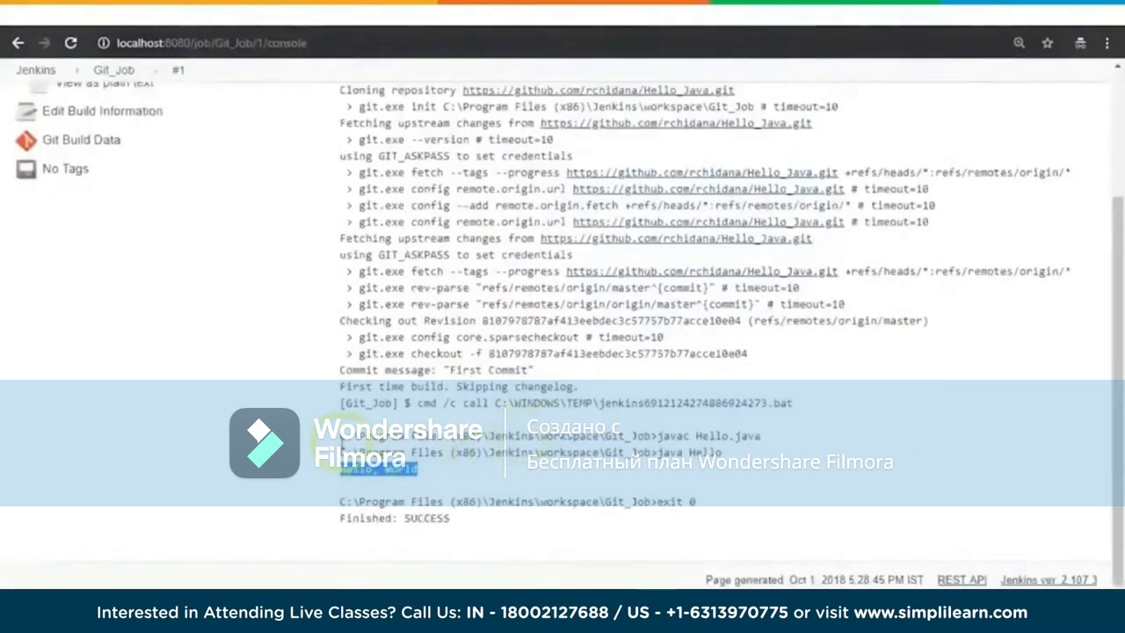
Step: Copy the Jenkins workspace path from the console output and try to open it in File Explorer
{"action": "left_click_drag", "start_coordinate": [341, 435], "coordinate": [606, 435]}
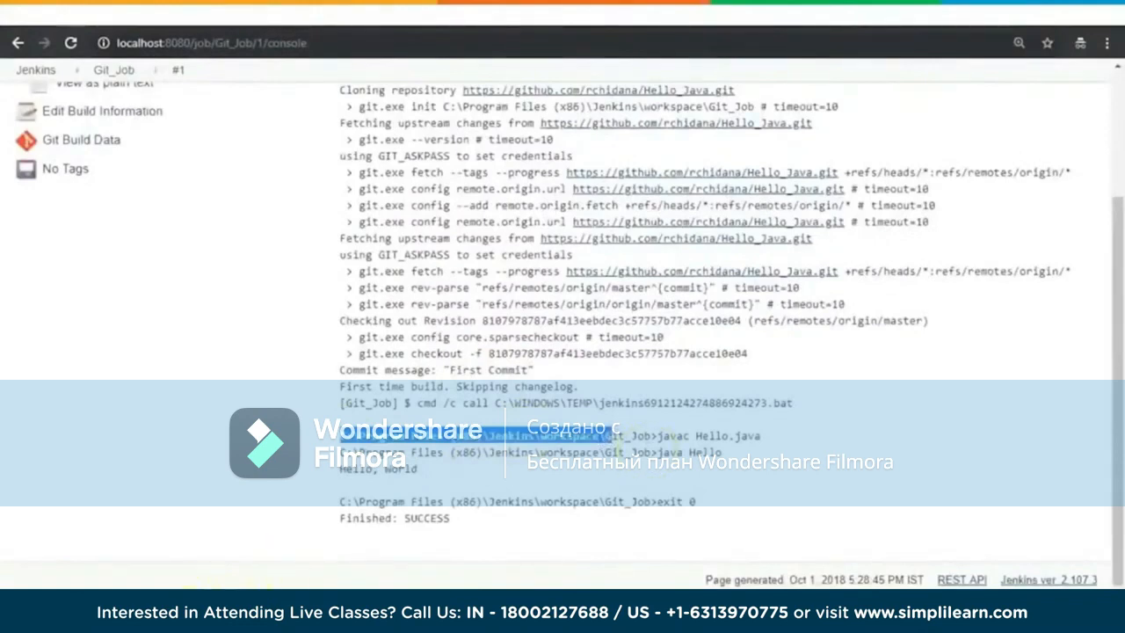
{"action": "left_click", "coordinate": [198, 615]}
{"action": "left_click", "coordinate": [97, 534]}
{"action": "left_click", "coordinate": [626, 128]}
{"action": "type", "text": "C:\\Program Files (x86)\\Jenkins\\workspace\\G"}
{"action": "key", "text": "Return"}
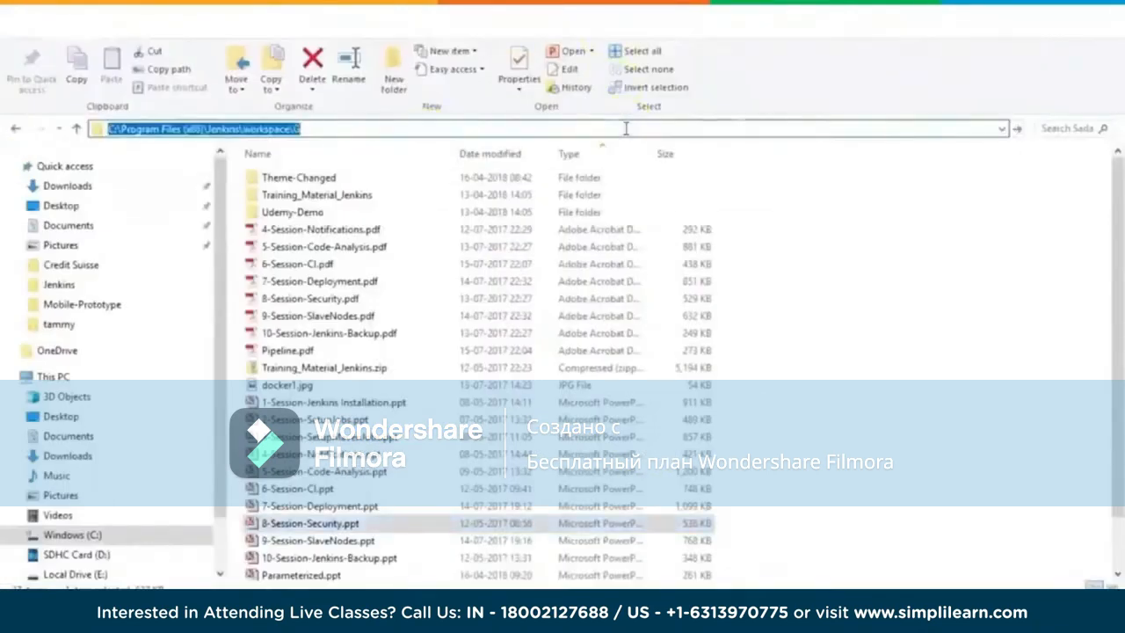
{"action": "left_click", "coordinate": [746, 305]}
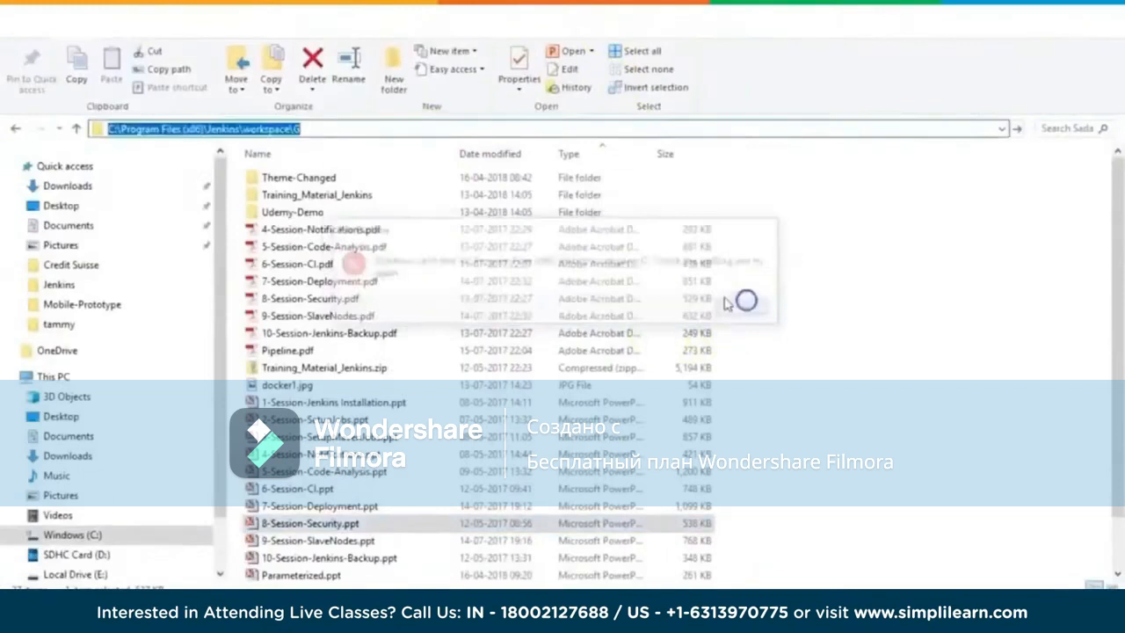
Step: Correct the File Explorer path to C:\Program Files (x86)\Jenkins\workspace\ and open the Git_Job folder
{"action": "left_click", "coordinate": [525, 131]}
{"action": "key", "text": "BackSpace"}
{"action": "key", "text": "Return"}
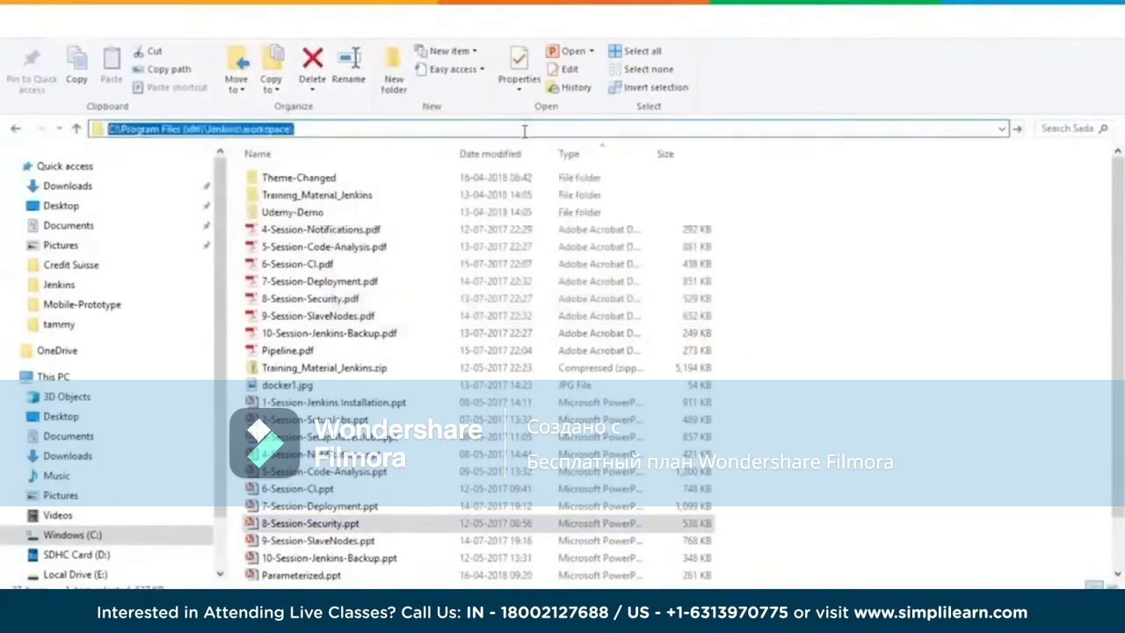
{"action": "double_click", "coordinate": [296, 195]}
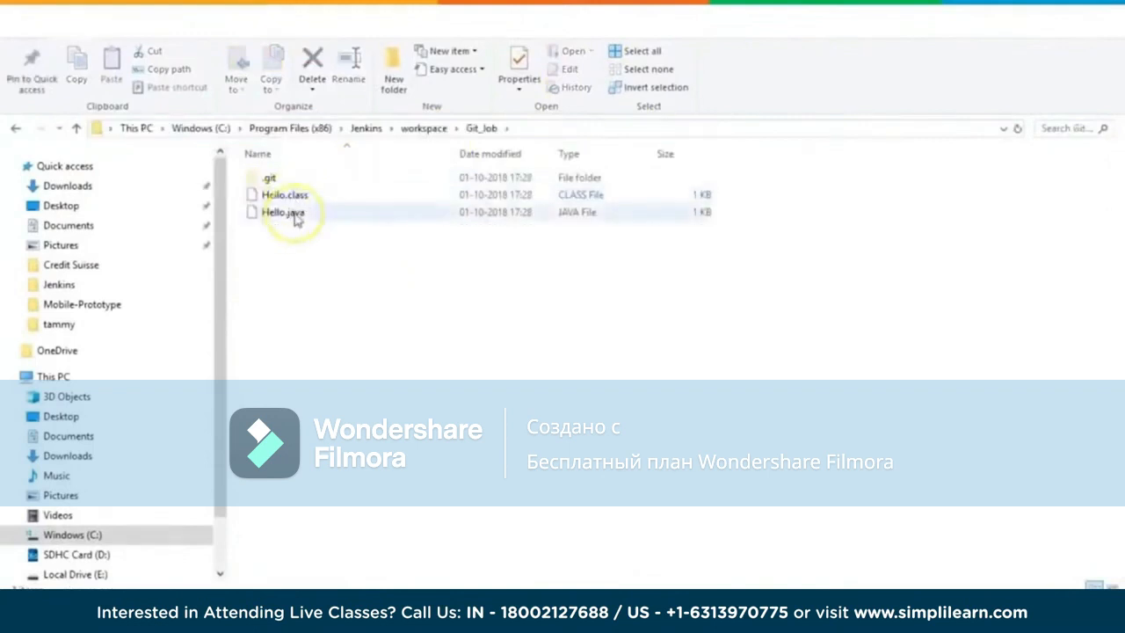
Step: Open Hello.java from the Git_Job workspace in Notepad++ and decline the update download
{"action": "right_click", "coordinate": [294, 216]}
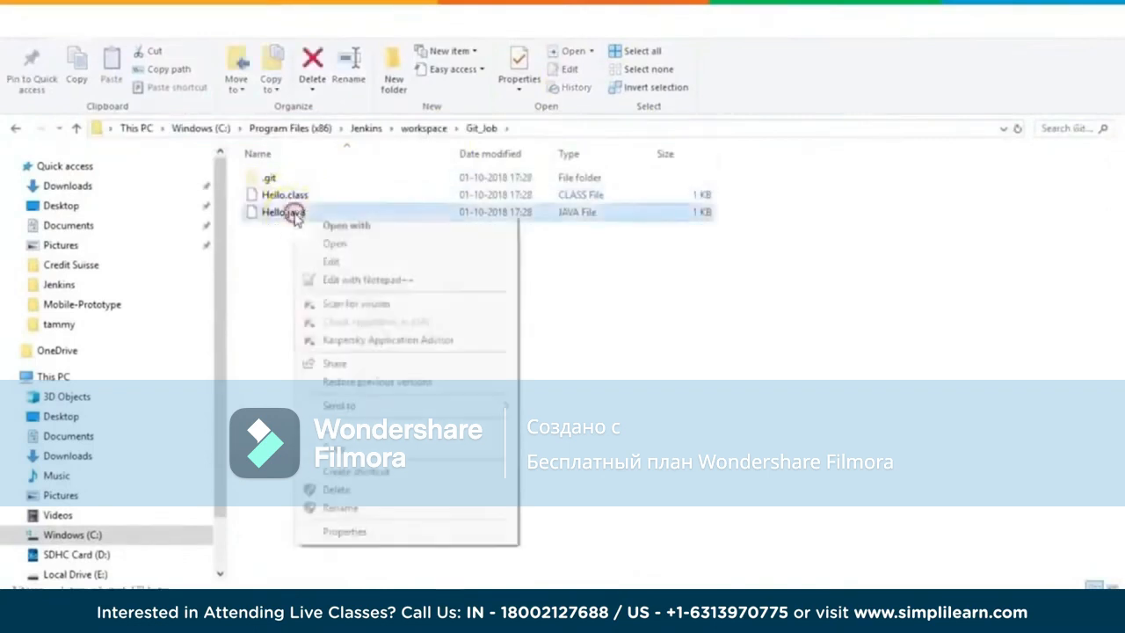
{"action": "left_click", "coordinate": [351, 281]}
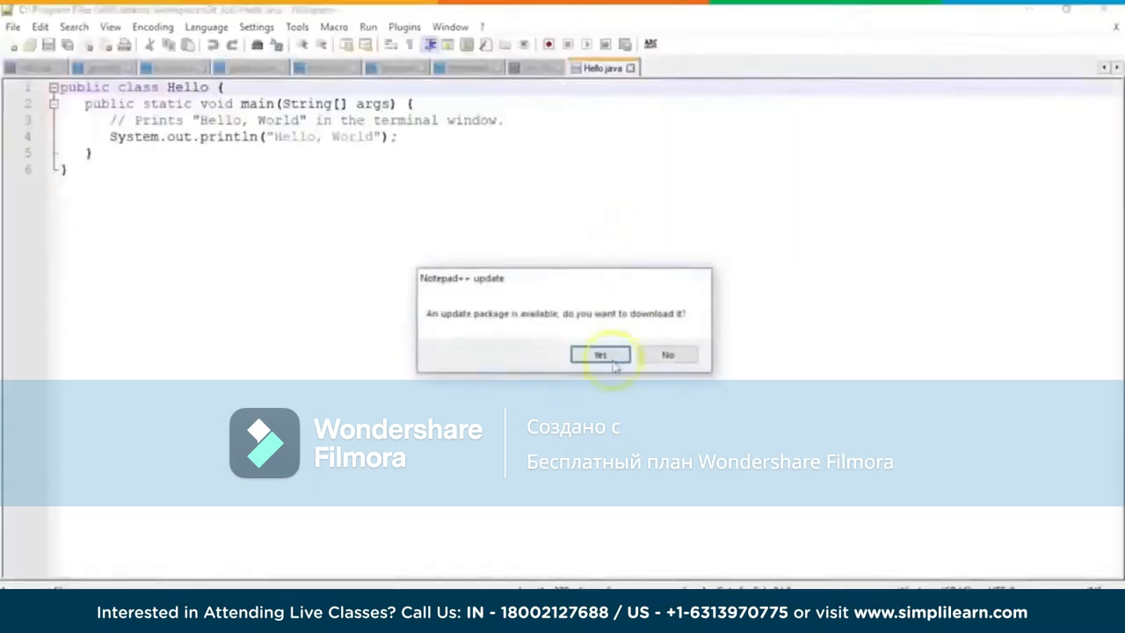
{"action": "left_click", "coordinate": [665, 356]}
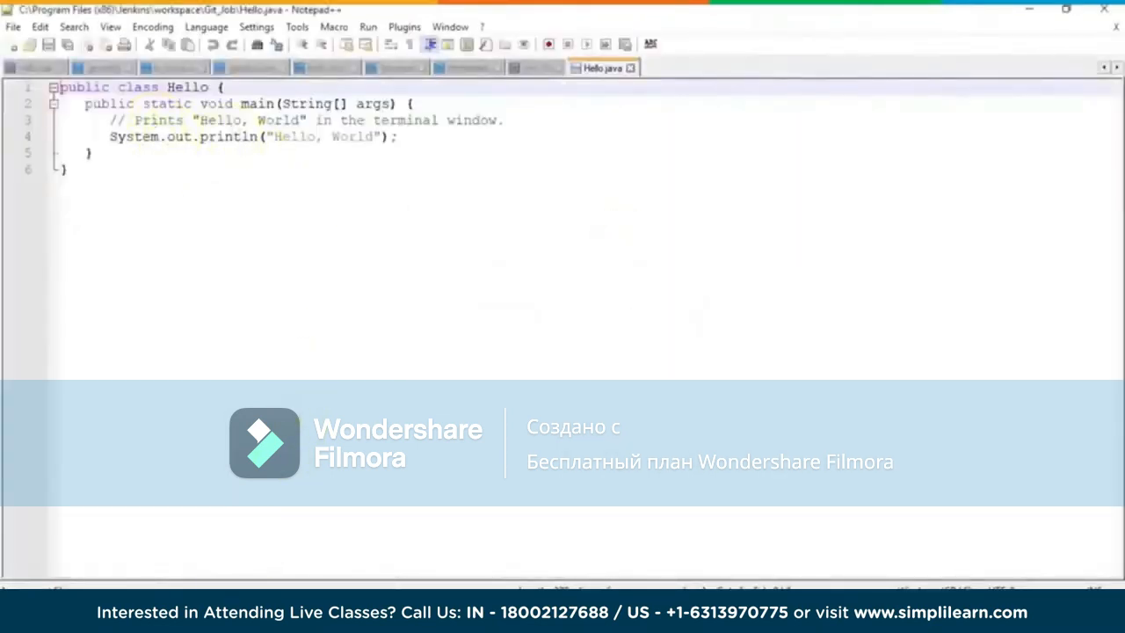
Step: Switch to the Hello_Java repository on GitHub, open Hello.java for comparison, and return to the Git_Job console output
{"action": "mouse_move", "coordinate": [215, 620]}
{"action": "left_click", "coordinate": [299, 532]}
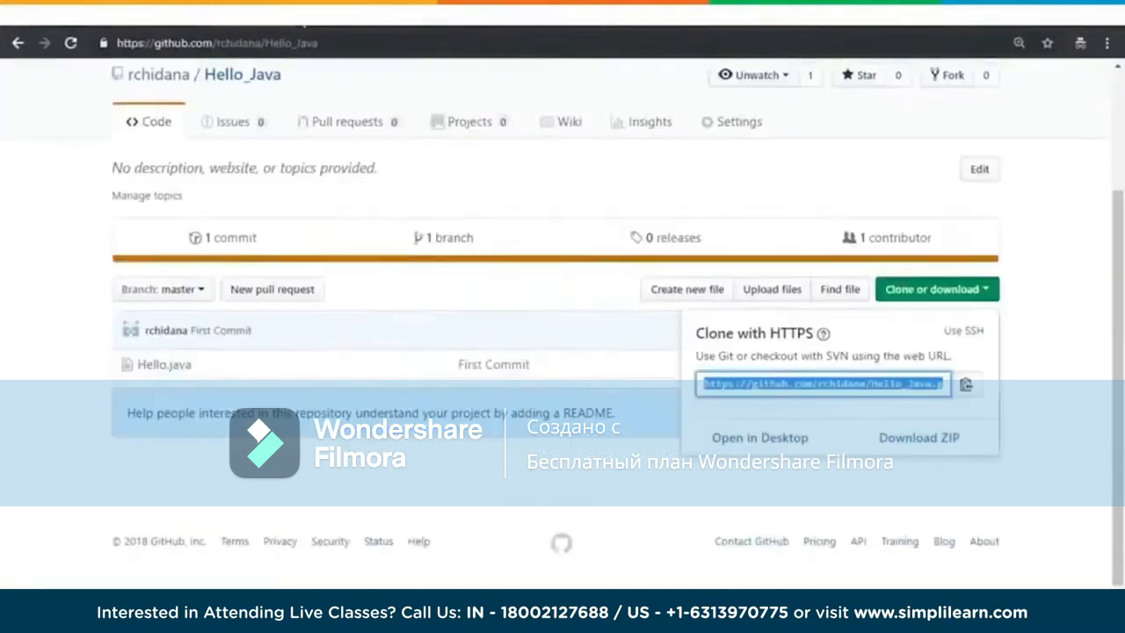
{"action": "left_click", "coordinate": [163, 365]}
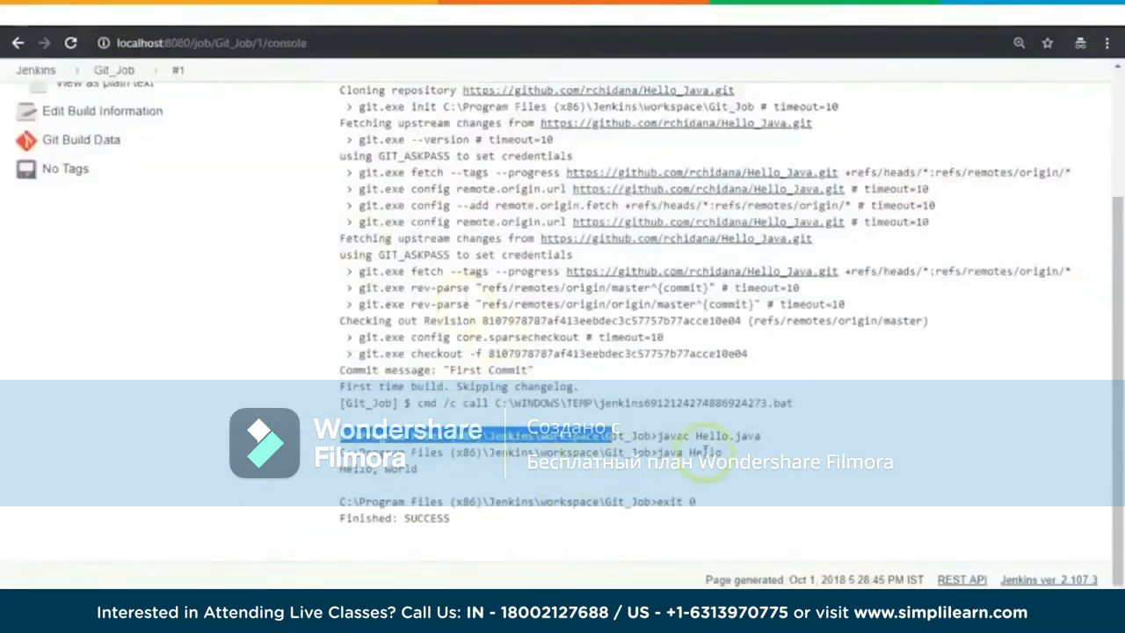
{"action": "scroll", "coordinate": [748, 373], "scroll_direction": "up", "scroll_amount": 4}
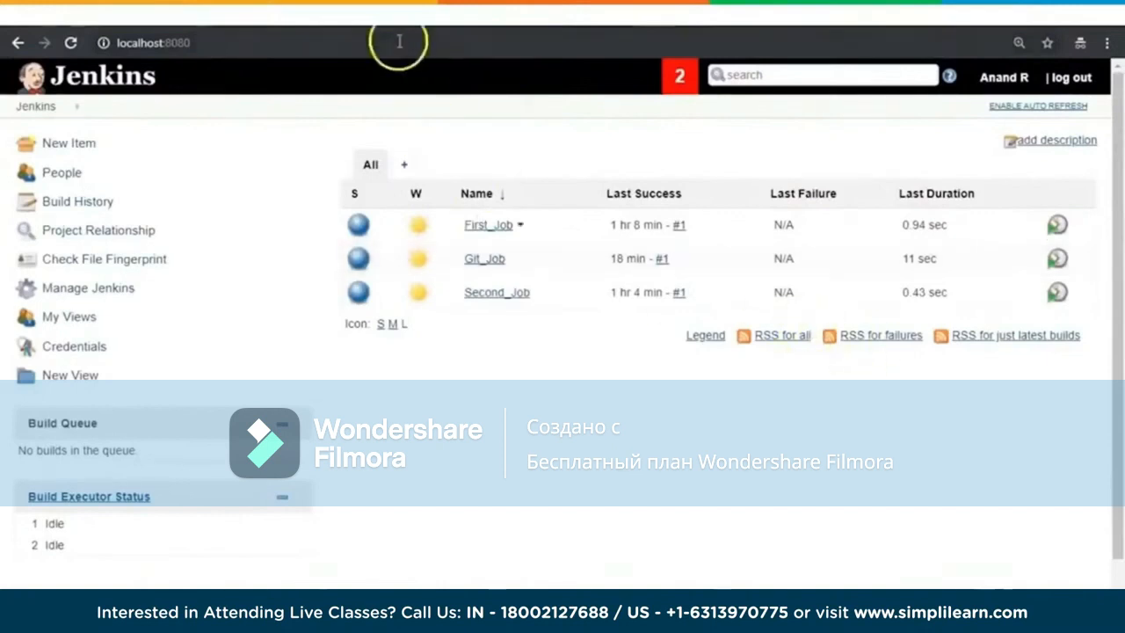
Step: Switch to the mvnwebapp repository on GitHub and examine its files and folders
{"action": "left_click", "coordinate": [283, 16]}
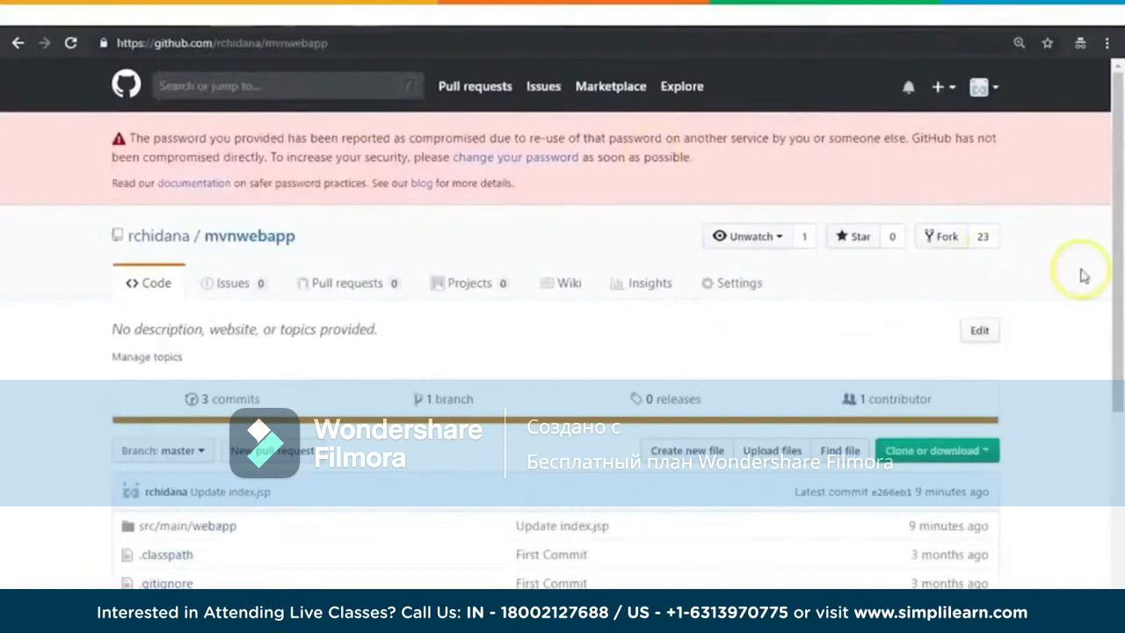
{"action": "scroll", "coordinate": [1057, 283], "scroll_direction": "down", "scroll_amount": 3}
{"action": "scroll", "coordinate": [1054, 284], "scroll_direction": "up", "scroll_amount": 2}
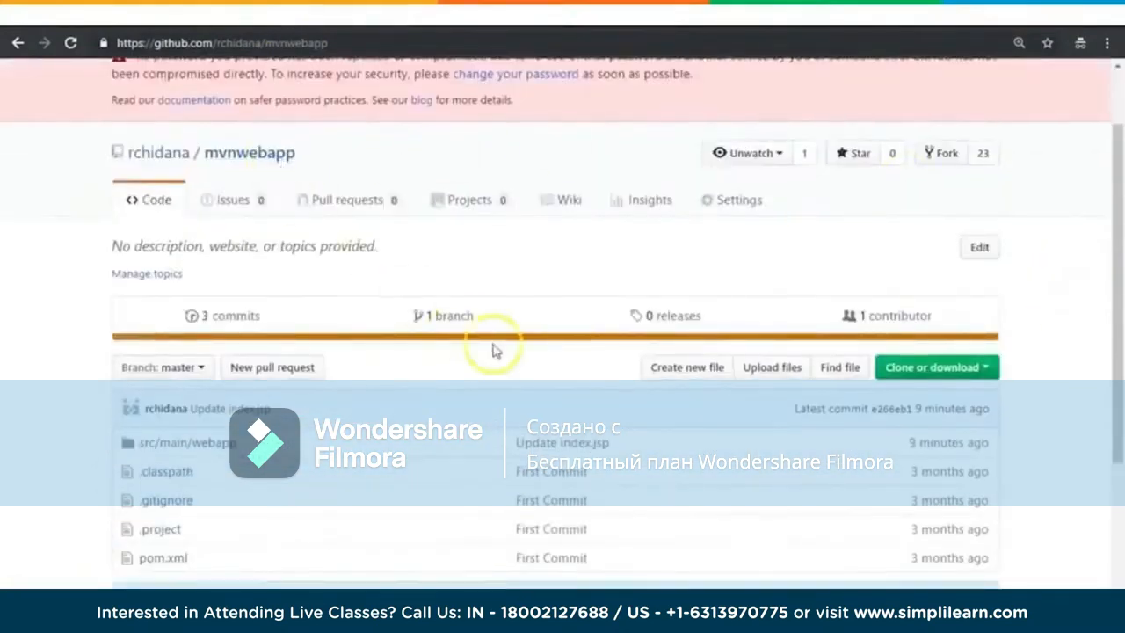
{"action": "scroll", "coordinate": [422, 347], "scroll_direction": "down", "scroll_amount": 2}
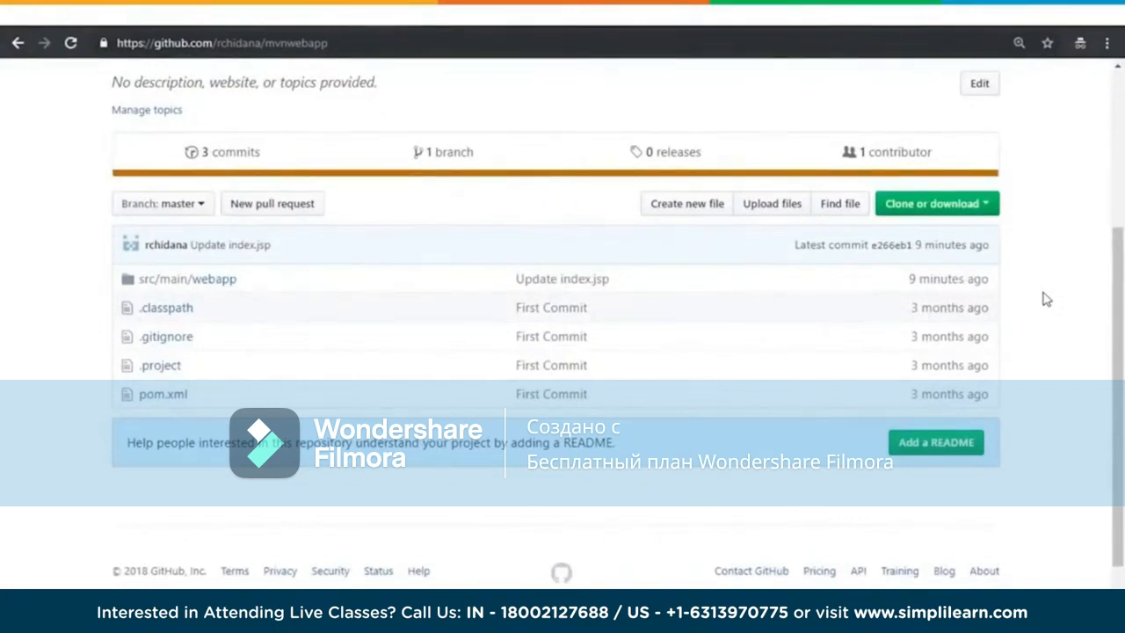
{"action": "left_click", "coordinate": [1043, 263]}
{"action": "scroll", "coordinate": [1042, 264], "scroll_direction": "up", "scroll_amount": 2}
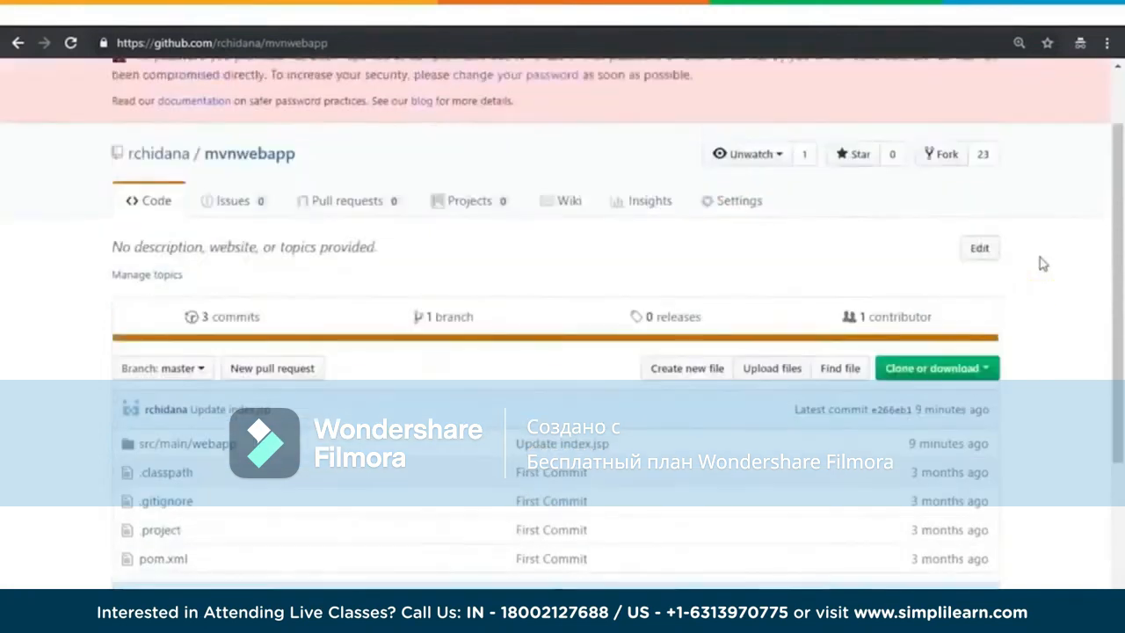
Step: Open index.jsp in the mvnwebapp repository's src/main/webapp folder, read its code, and return to the repository's root page
{"action": "scroll", "coordinate": [1043, 263], "scroll_direction": "down", "scroll_amount": 2}
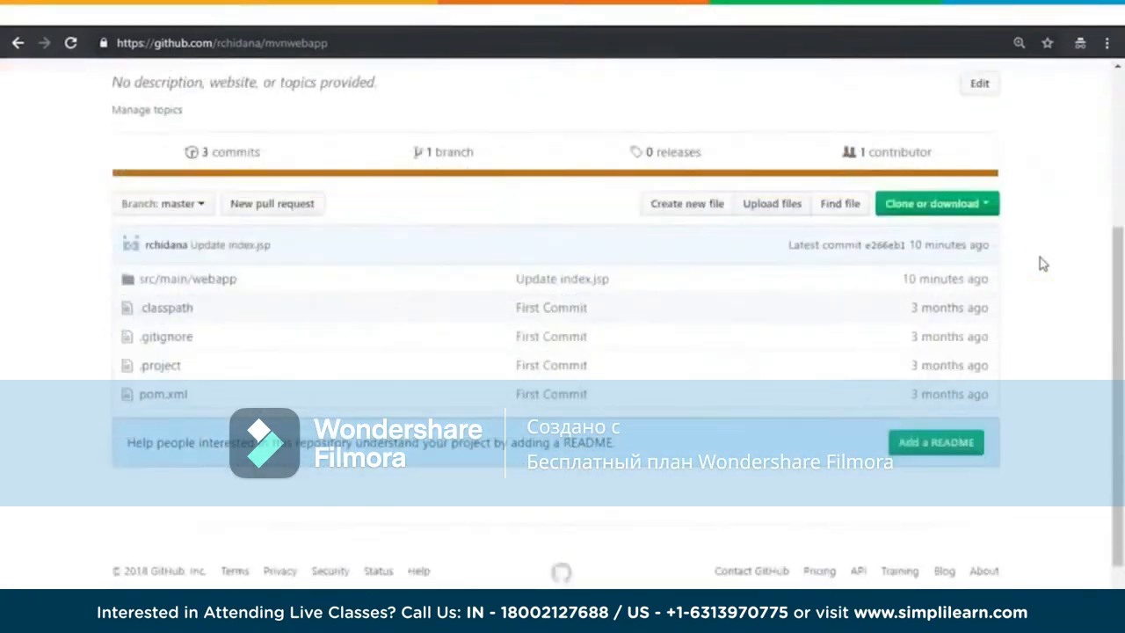
{"action": "scroll", "coordinate": [1043, 264], "scroll_direction": "up", "scroll_amount": 1}
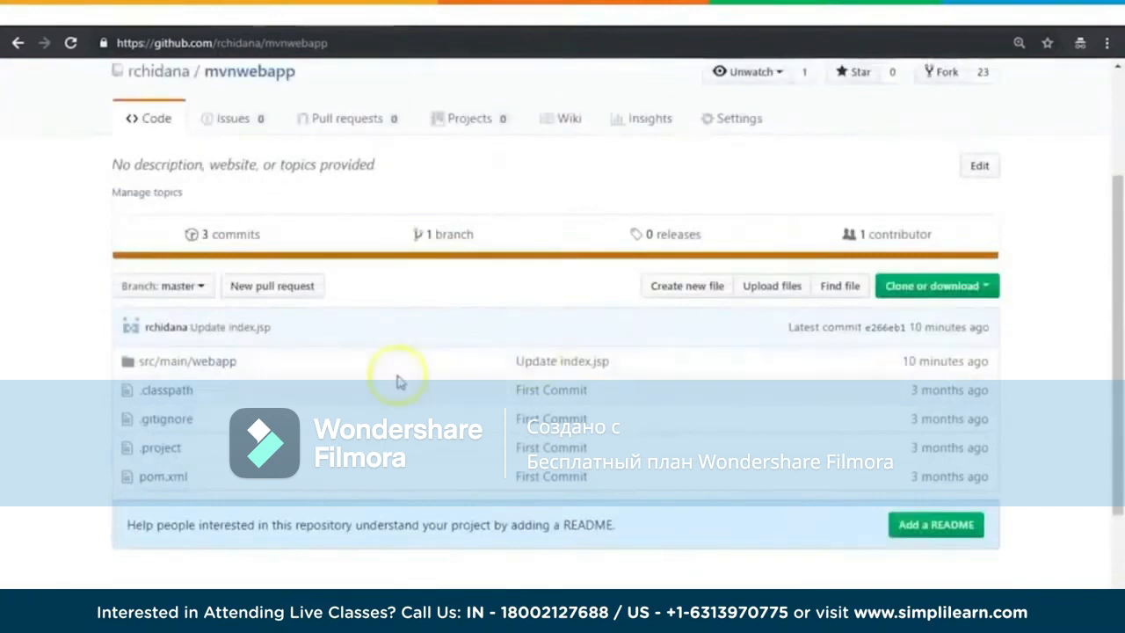
{"action": "left_click", "coordinate": [208, 361]}
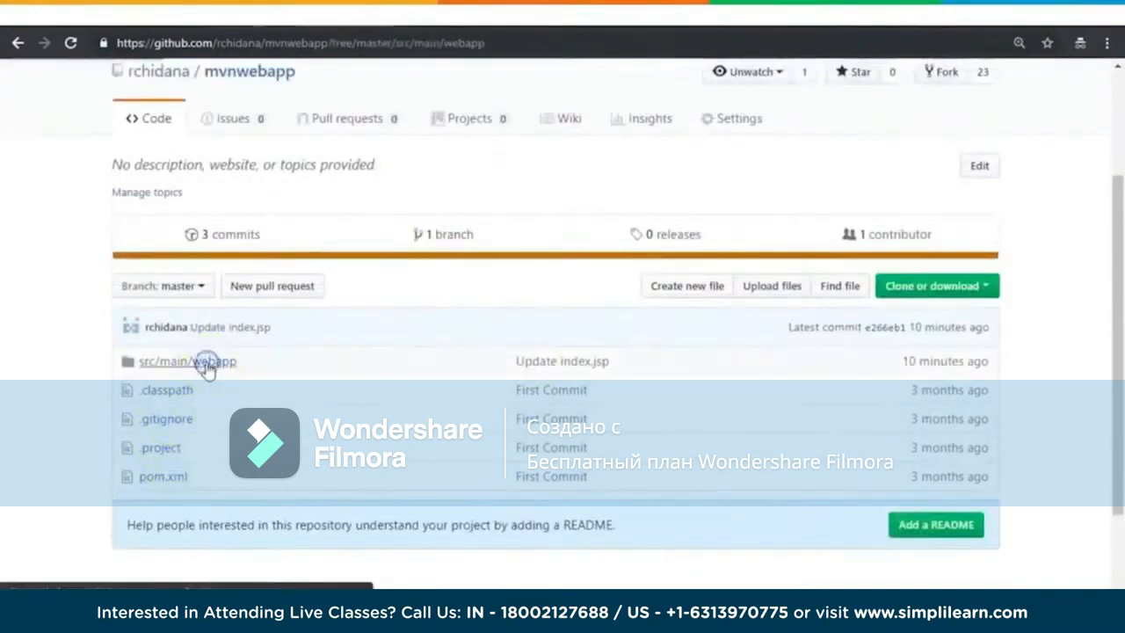
{"action": "left_click", "coordinate": [151, 465]}
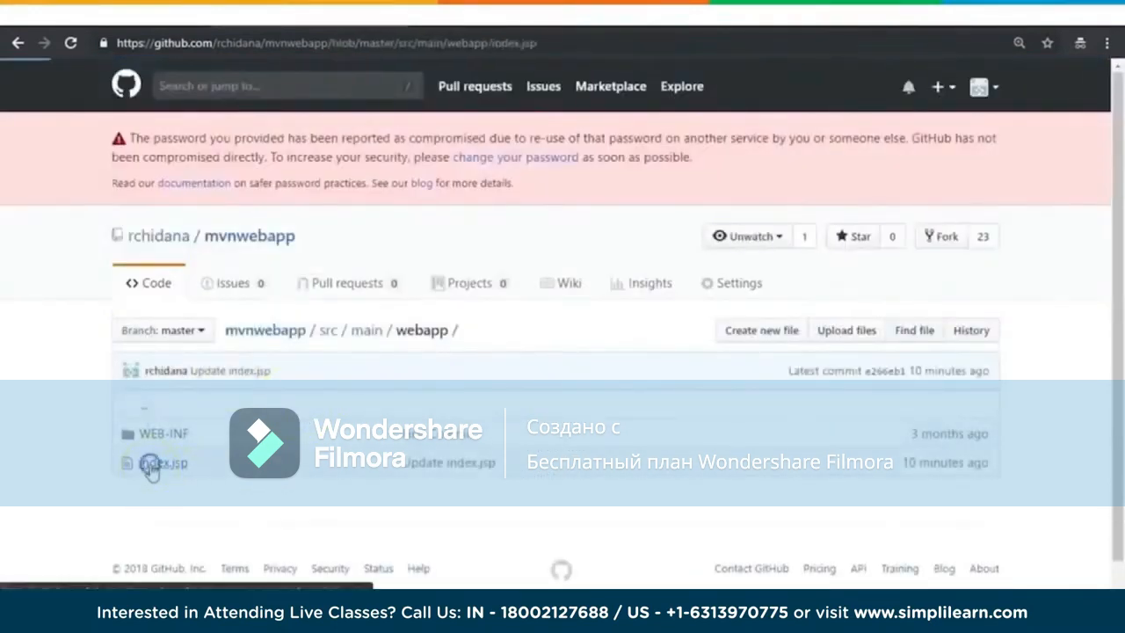
{"action": "scroll", "coordinate": [151, 471], "scroll_direction": "down", "scroll_amount": 2}
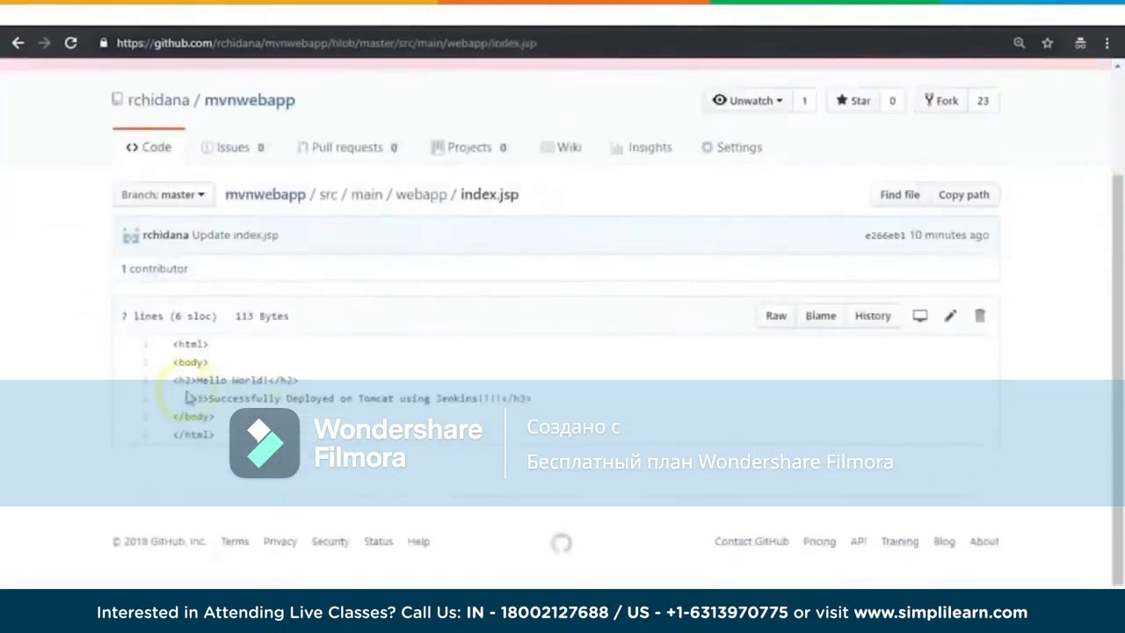
{"action": "left_click_drag", "start_coordinate": [174, 344], "coordinate": [207, 418]}
{"action": "left_click", "coordinate": [318, 428]}
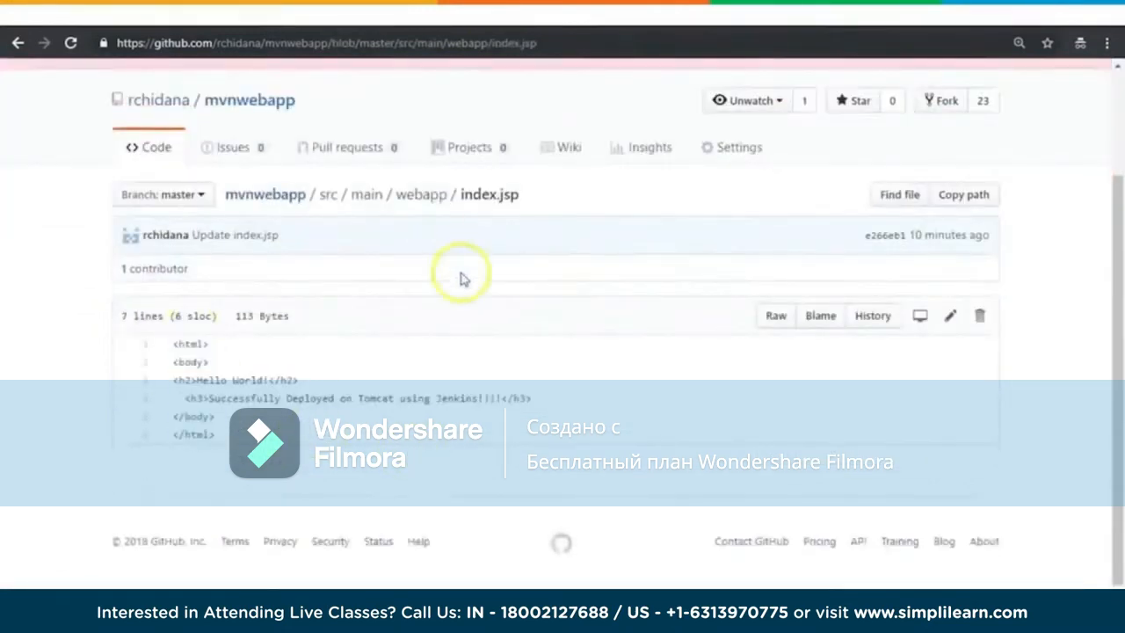
{"action": "left_click", "coordinate": [256, 101]}
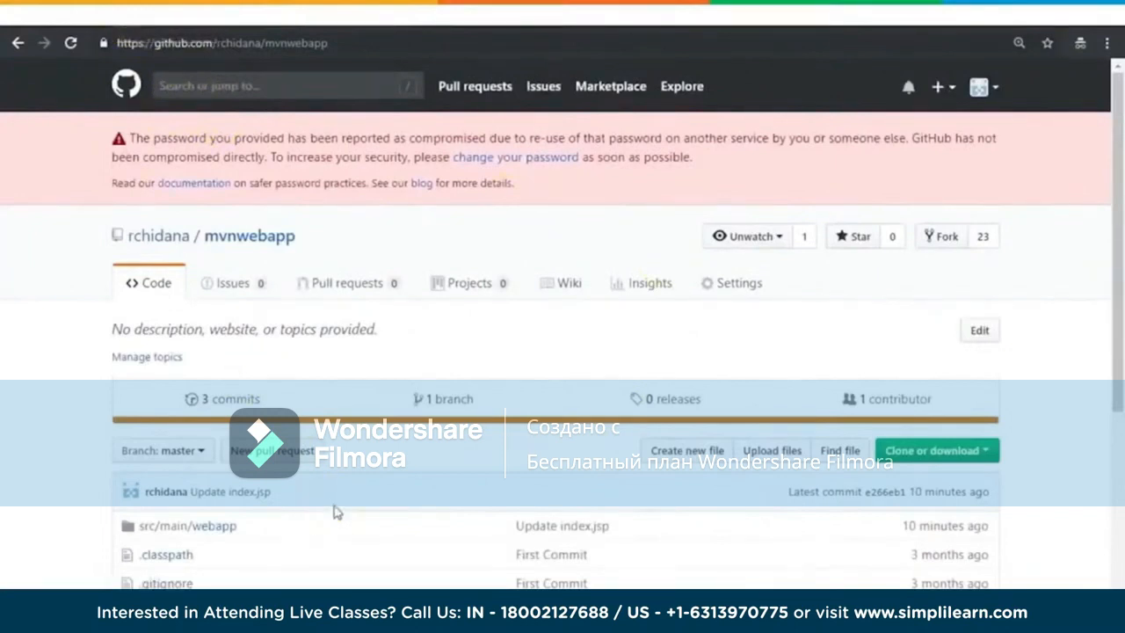
{"action": "left_click", "coordinate": [420, 448]}
{"action": "left_click", "coordinate": [435, 400]}
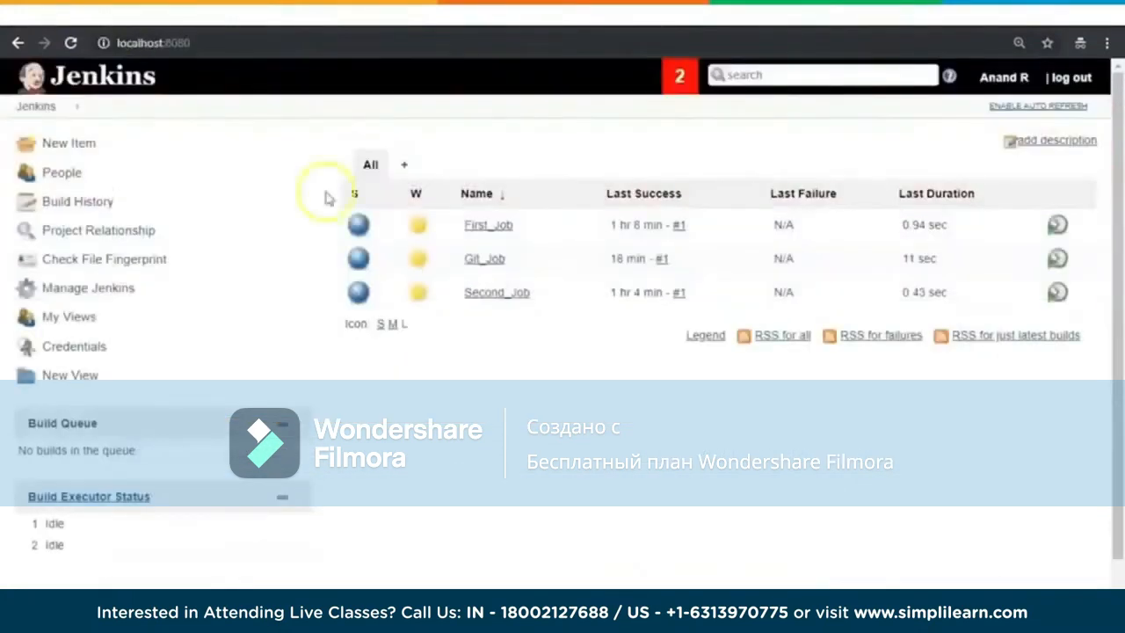
Step: Search the web for "download maven" and examine the archive files offered on the Apache Maven download page
{"action": "key", "text": "ctrl+shift+n"}
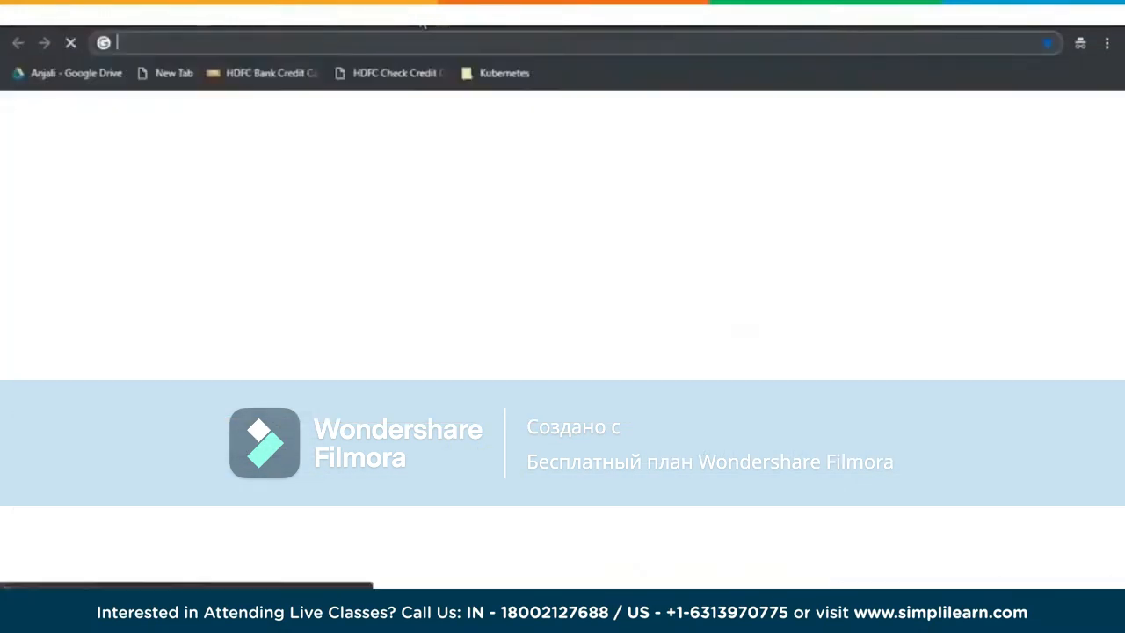
{"action": "type", "text": "download maven"}
{"action": "key", "text": "Return"}
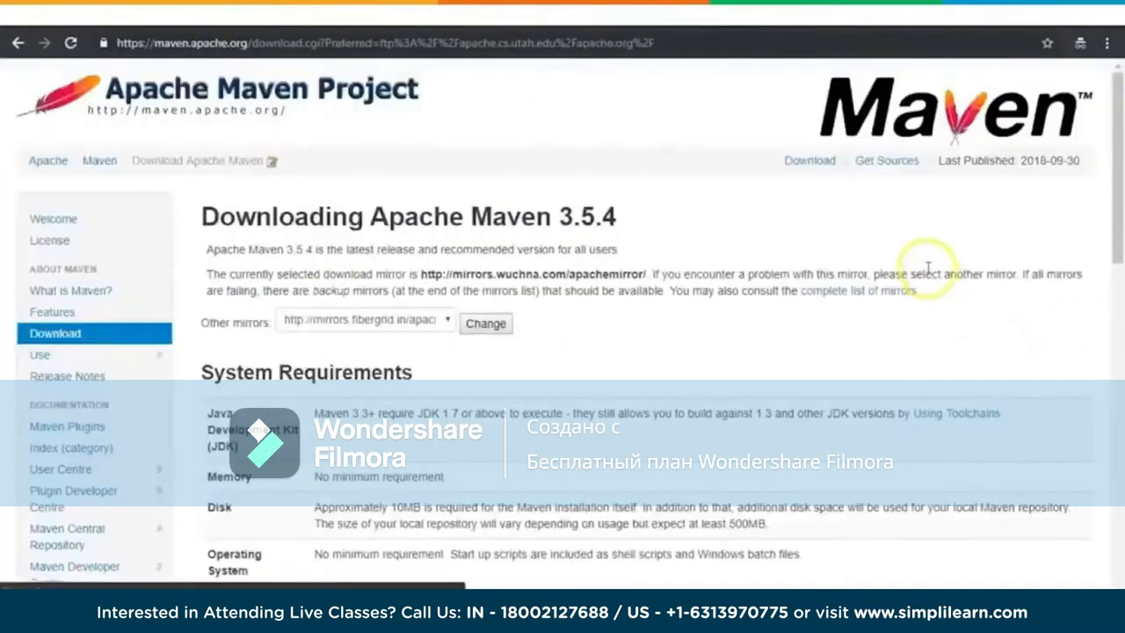
{"action": "scroll", "coordinate": [867, 314], "scroll_direction": "down", "scroll_amount": 4}
{"action": "scroll", "coordinate": [866, 321], "scroll_direction": "down", "scroll_amount": 3}
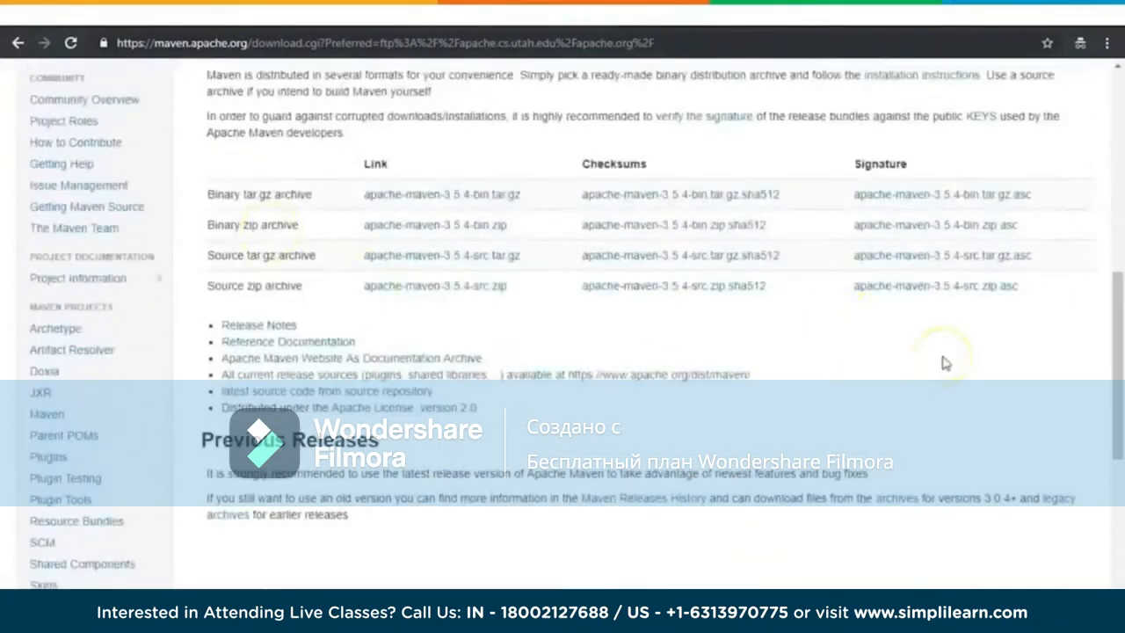
{"action": "scroll", "coordinate": [947, 352], "scroll_direction": "up", "scroll_amount": 2}
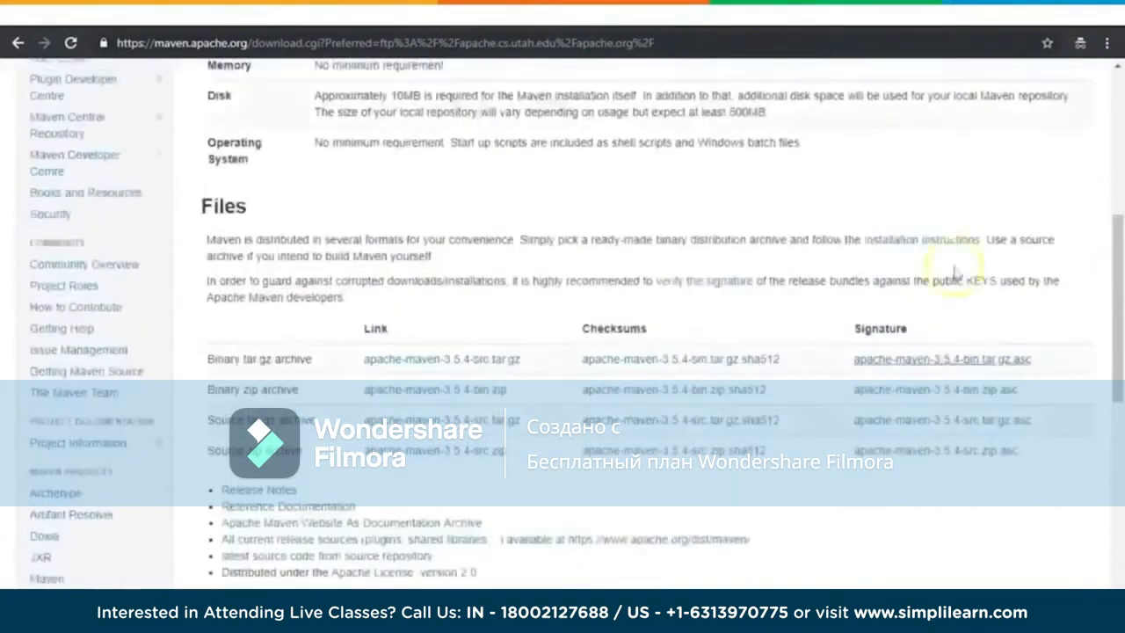
Step: Switch to File Explorer and open the apache-maven-3.5.3 folder on the Windows (C:) drive
{"action": "left_click", "coordinate": [1026, 16]}
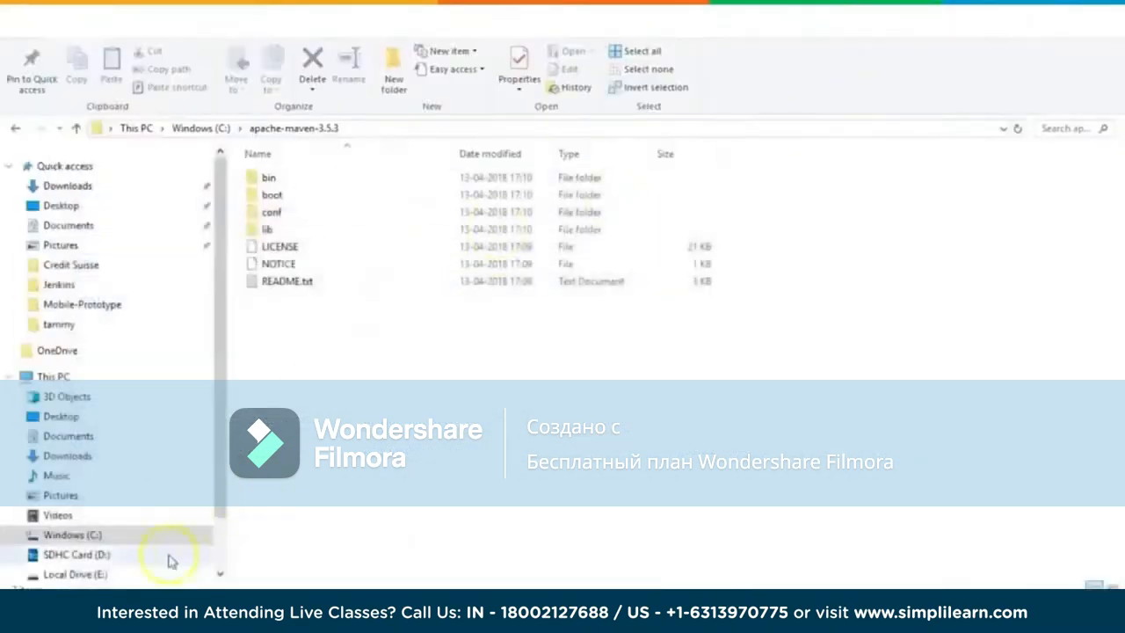
{"action": "left_click", "coordinate": [79, 535]}
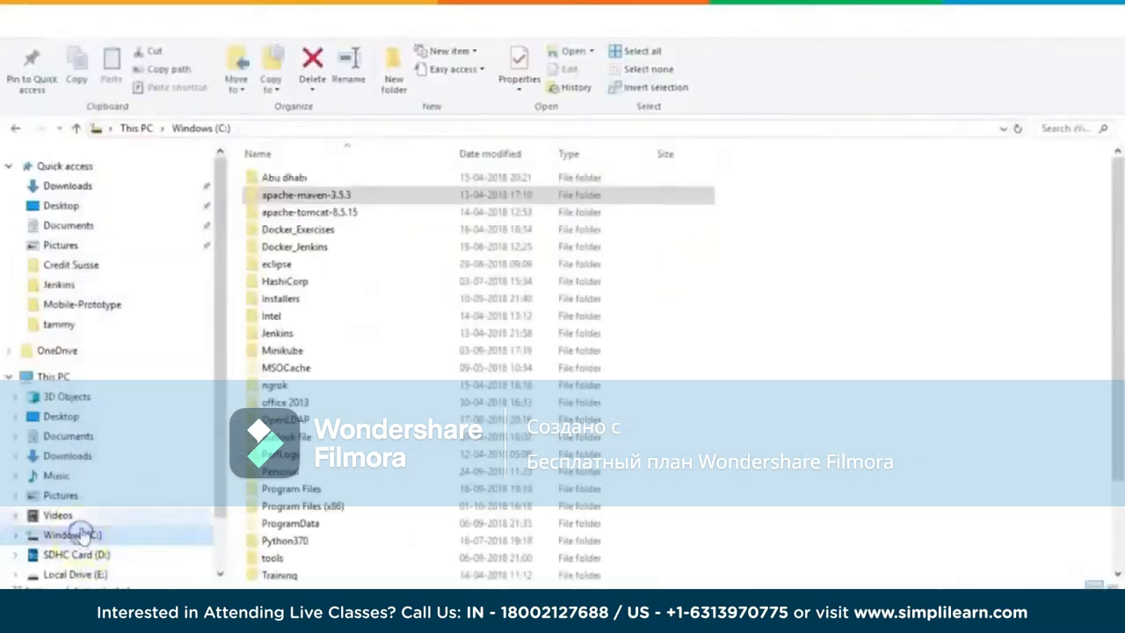
{"action": "double_click", "coordinate": [334, 195]}
{"action": "left_click", "coordinate": [378, 128]}
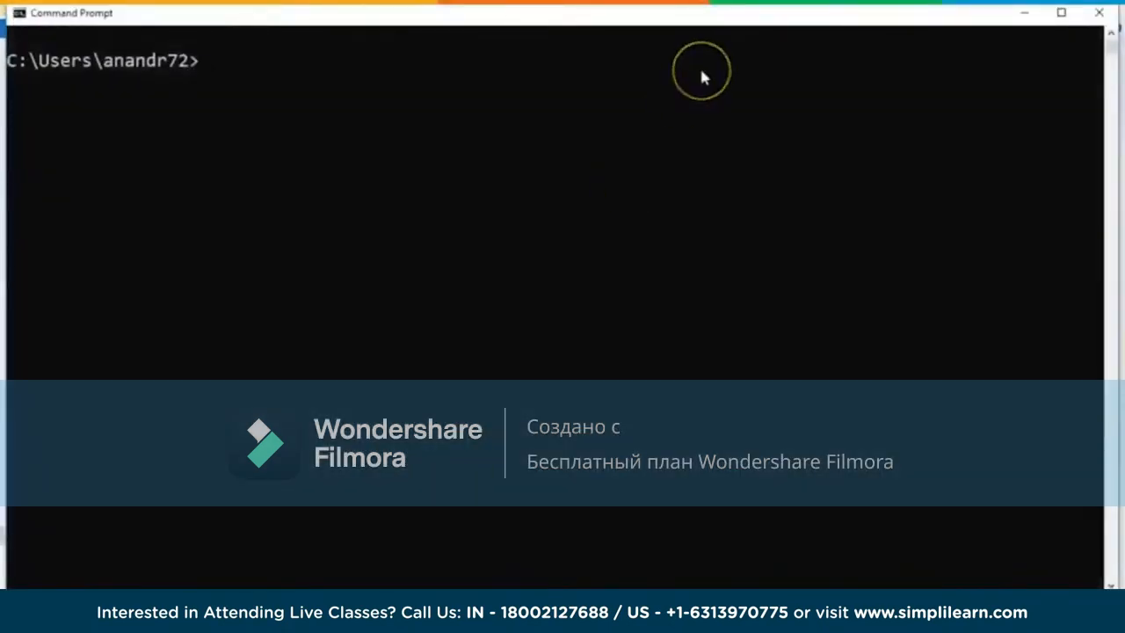
Step: Check the Maven installation in Command Prompt by running mvn --version and echo %M2_HOME%
{"action": "type", "text": "mvn --version"}
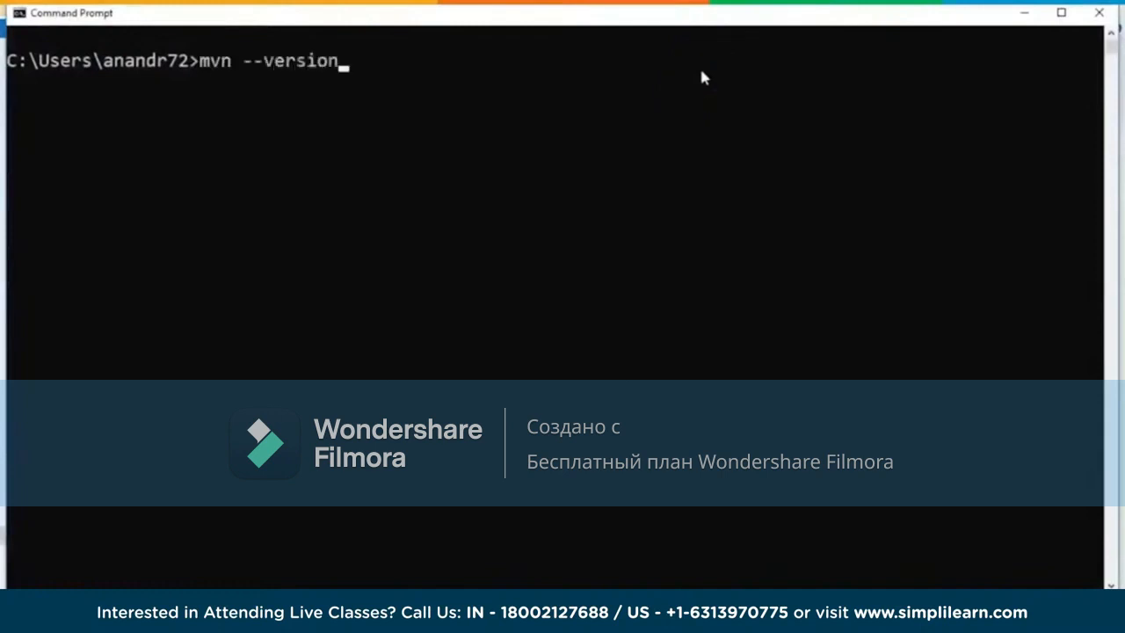
{"action": "key", "text": "Return"}
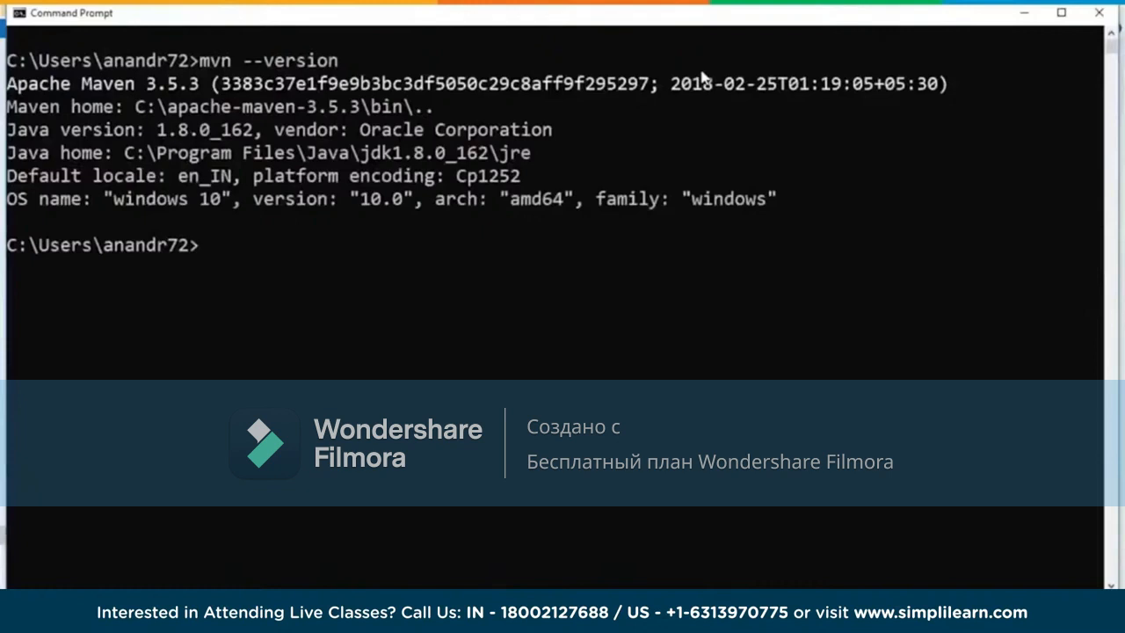
{"action": "type", "text": "echo %M2_HOME%"}
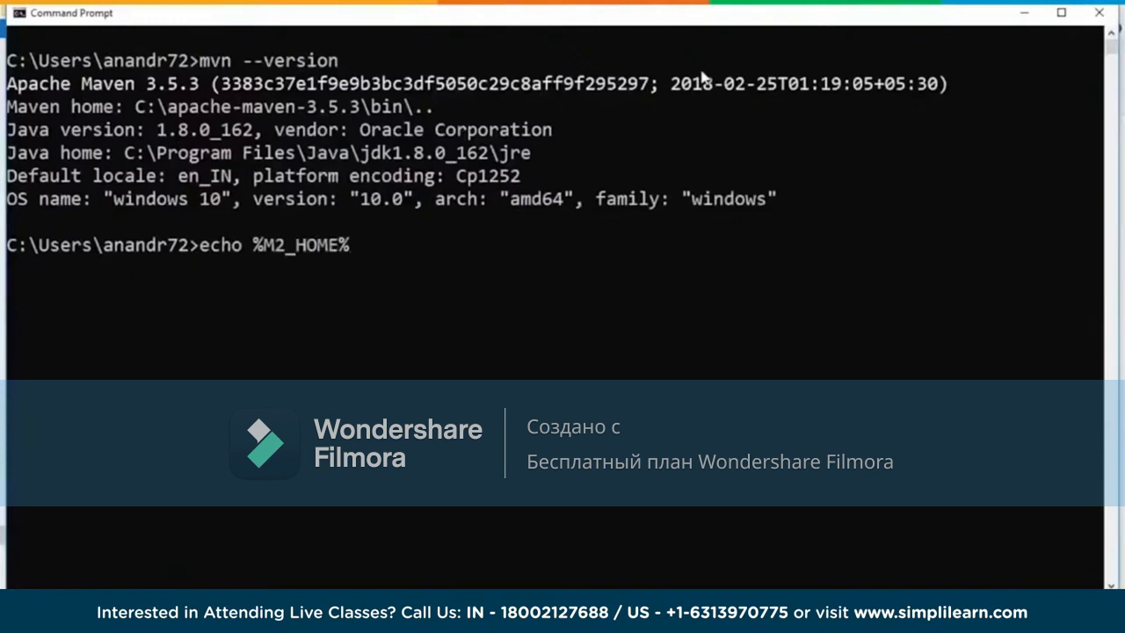
{"action": "key", "text": "Return"}
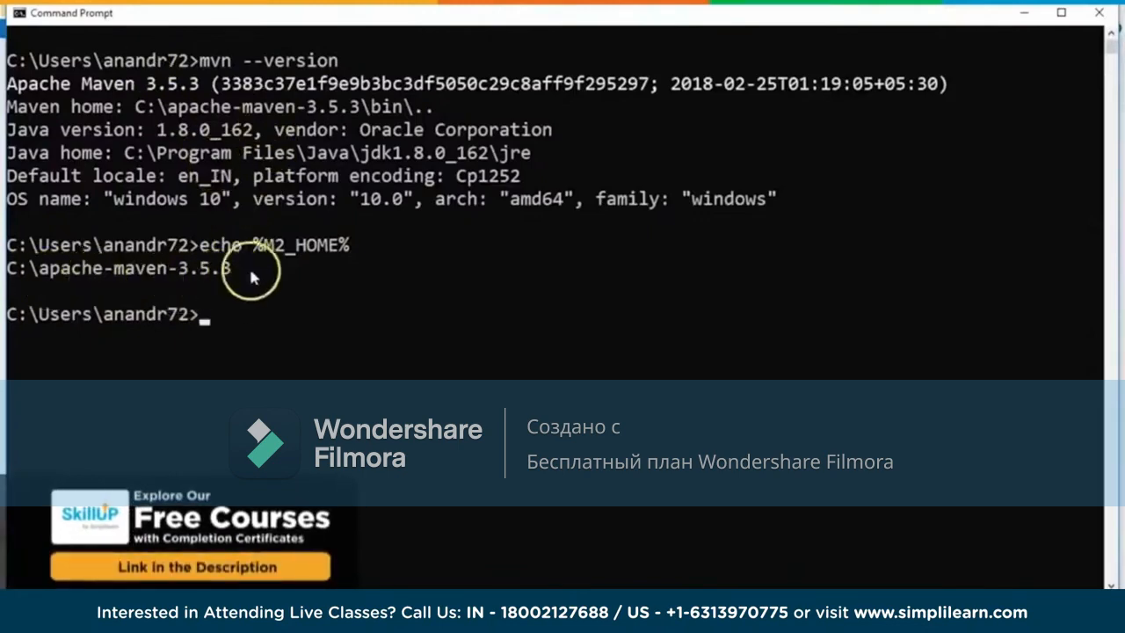
Step: Return to File Explorer, view the bin folder of apache-maven-3.5.3, and go back to the Windows (C:) drive
{"action": "left_click", "coordinate": [1024, 12]}
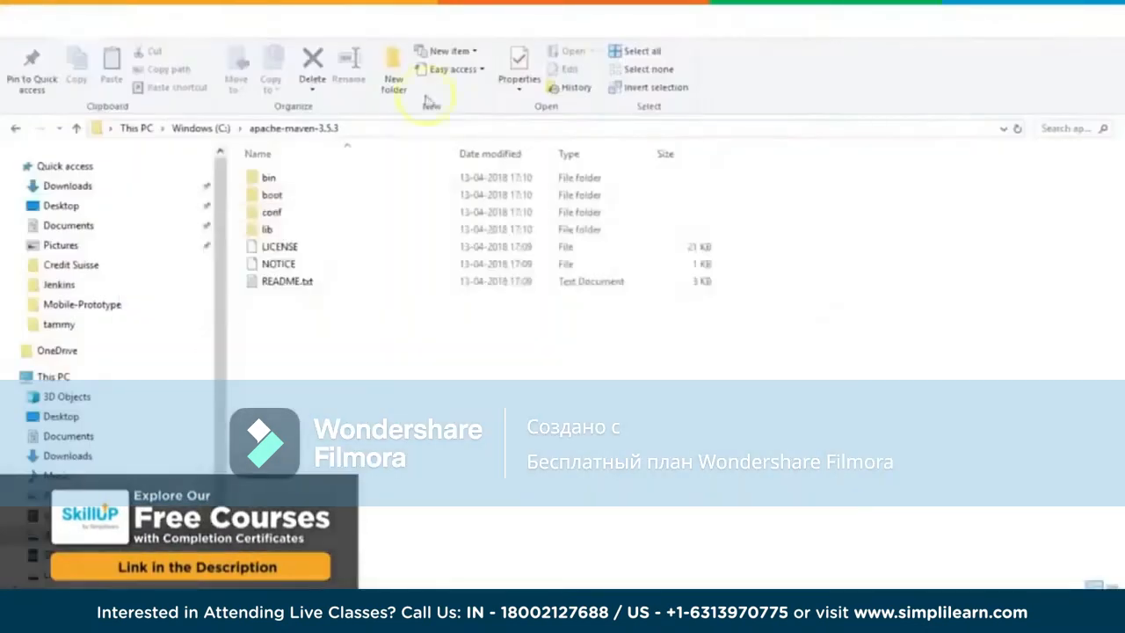
{"action": "double_click", "coordinate": [269, 178]}
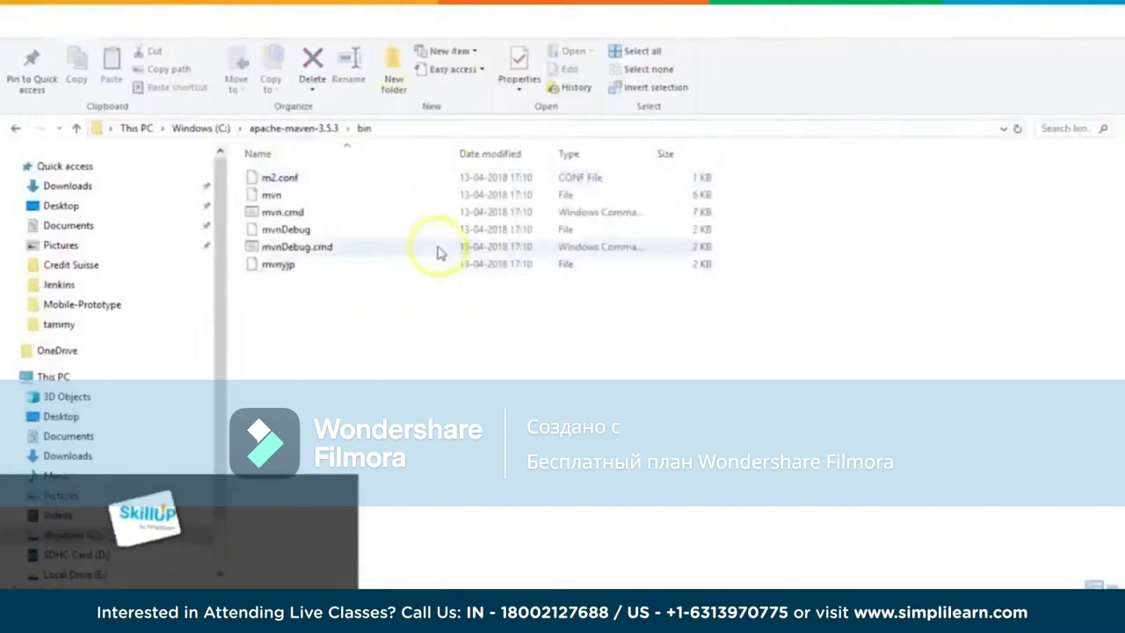
{"action": "left_click", "coordinate": [200, 129]}
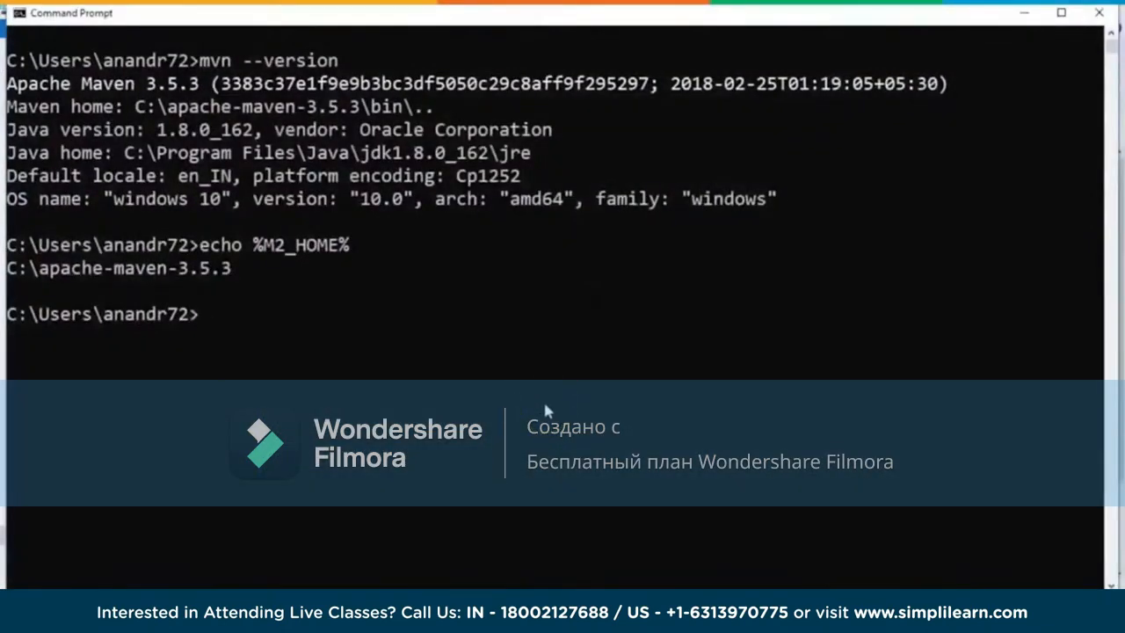
{"action": "left_click", "coordinate": [1023, 14]}
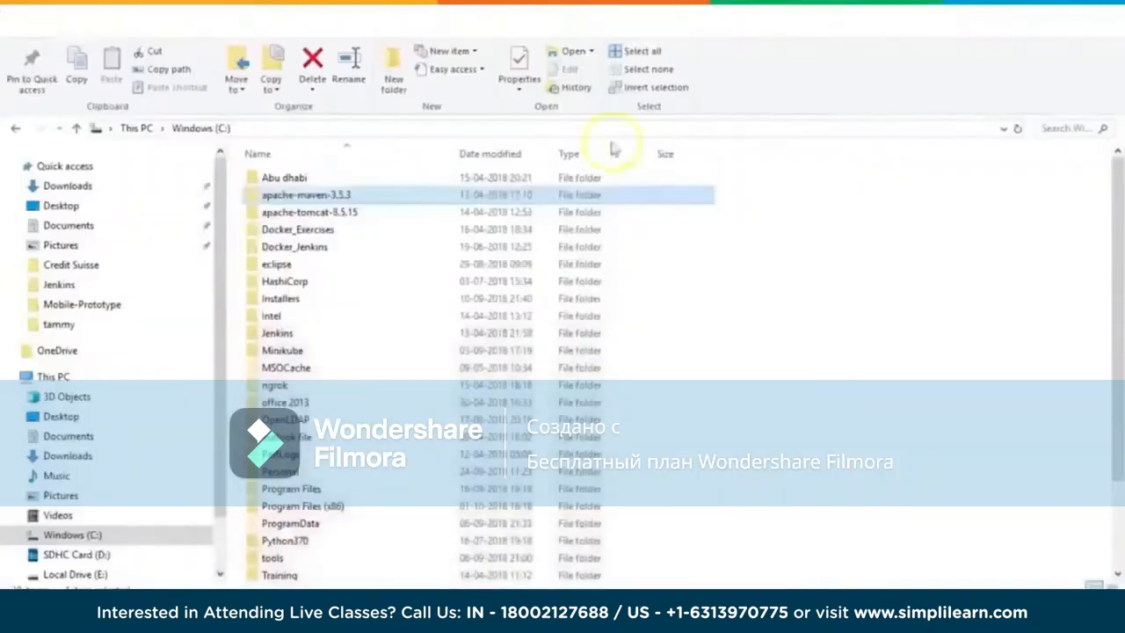
Step: Search the web in Chrome for "download apache tomcat server 8.5" and examine the binary distributions on the Tomcat 8 download page
{"action": "mouse_move", "coordinate": [245, 610]}
{"action": "left_click", "coordinate": [334, 550]}
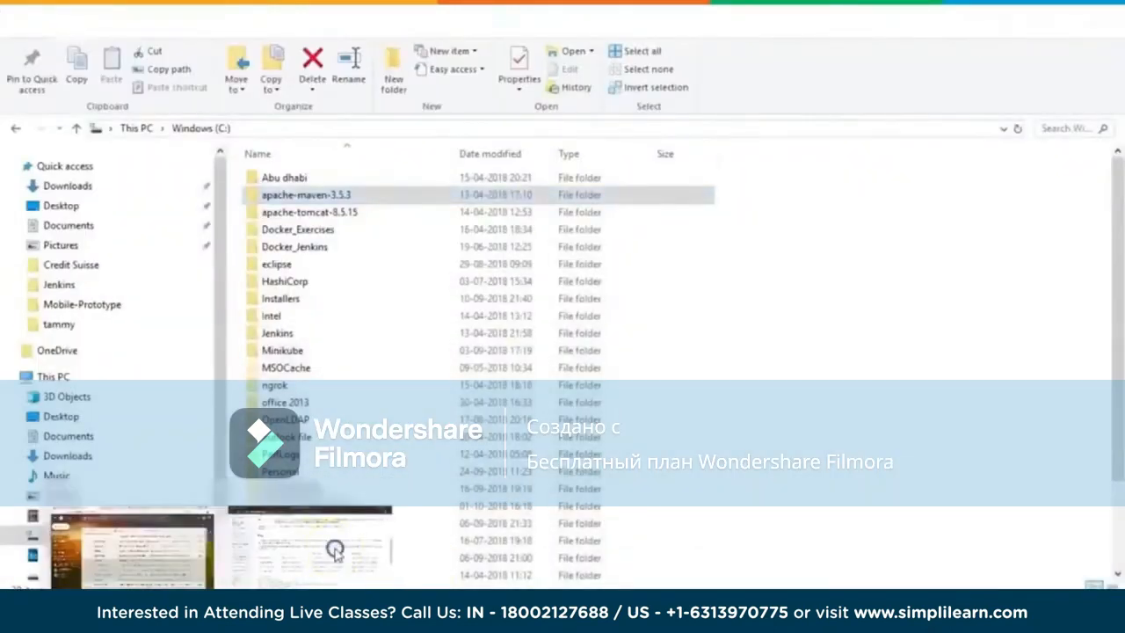
{"action": "left_click", "coordinate": [628, 21]}
{"action": "type", "text": "download"}
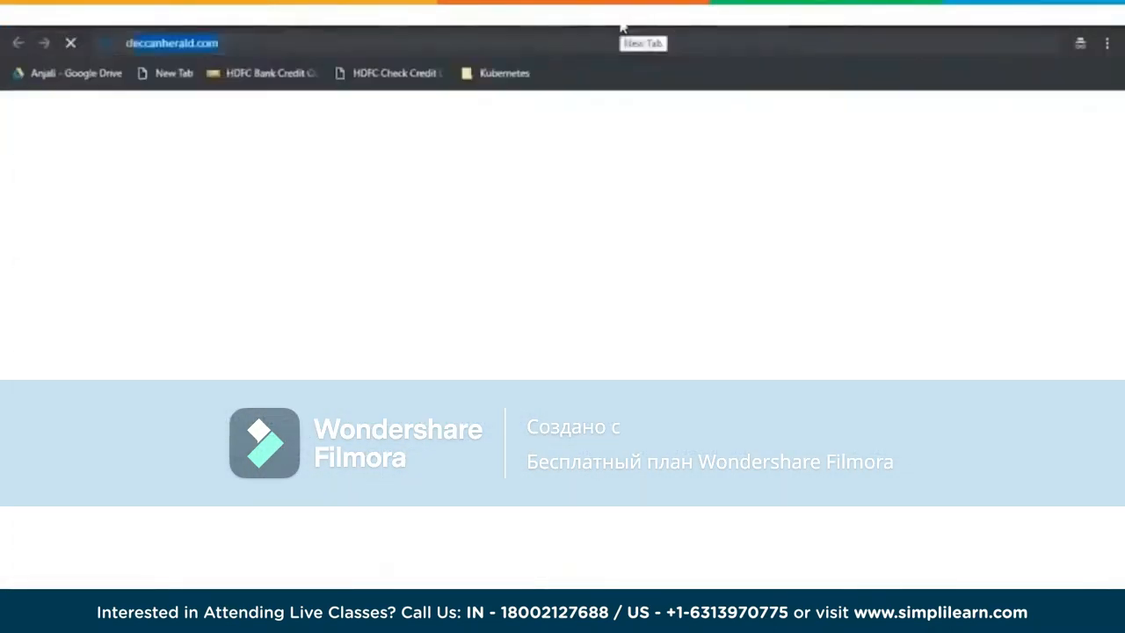
{"action": "type", "text": " apach"}
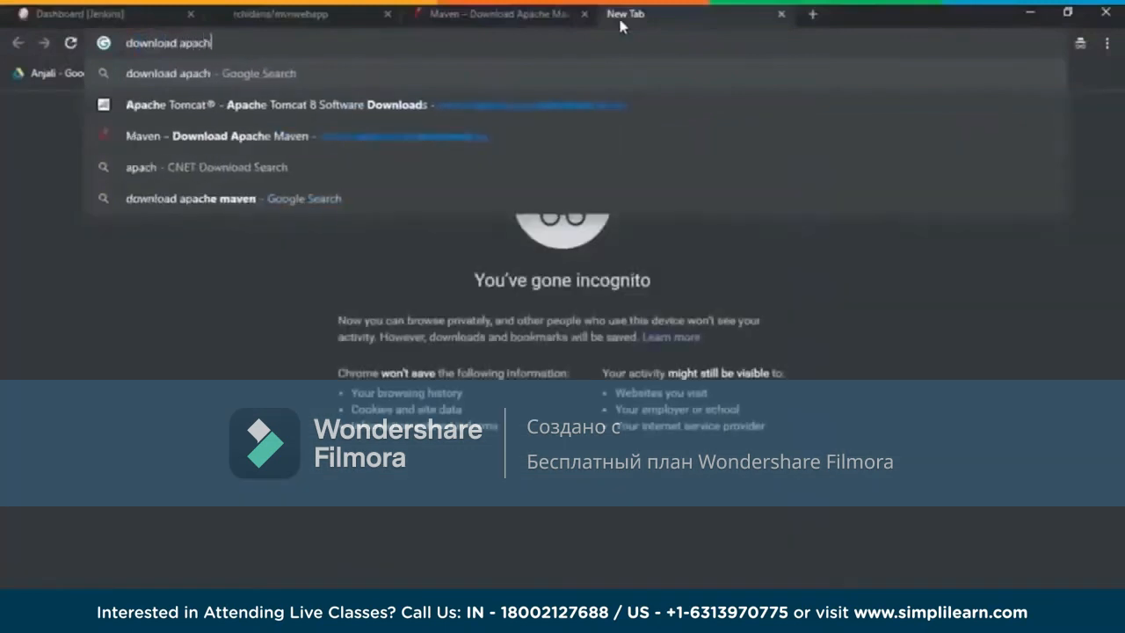
{"action": "type", "text": "e tomcat serv"}
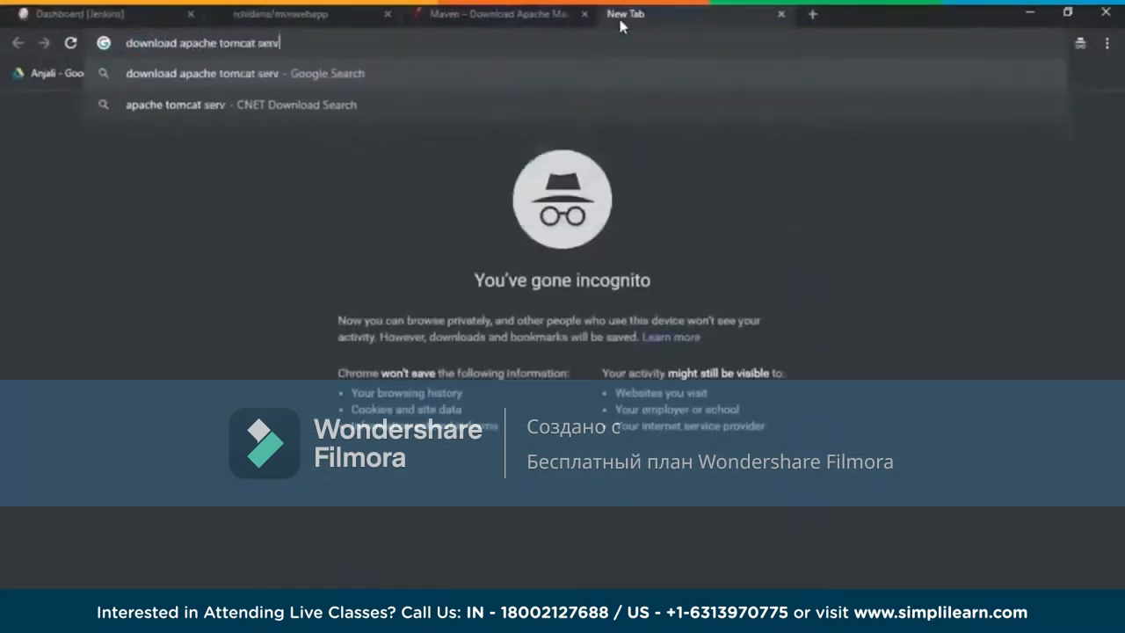
{"action": "type", "text": "er 8.5"}
{"action": "key", "text": "Return"}
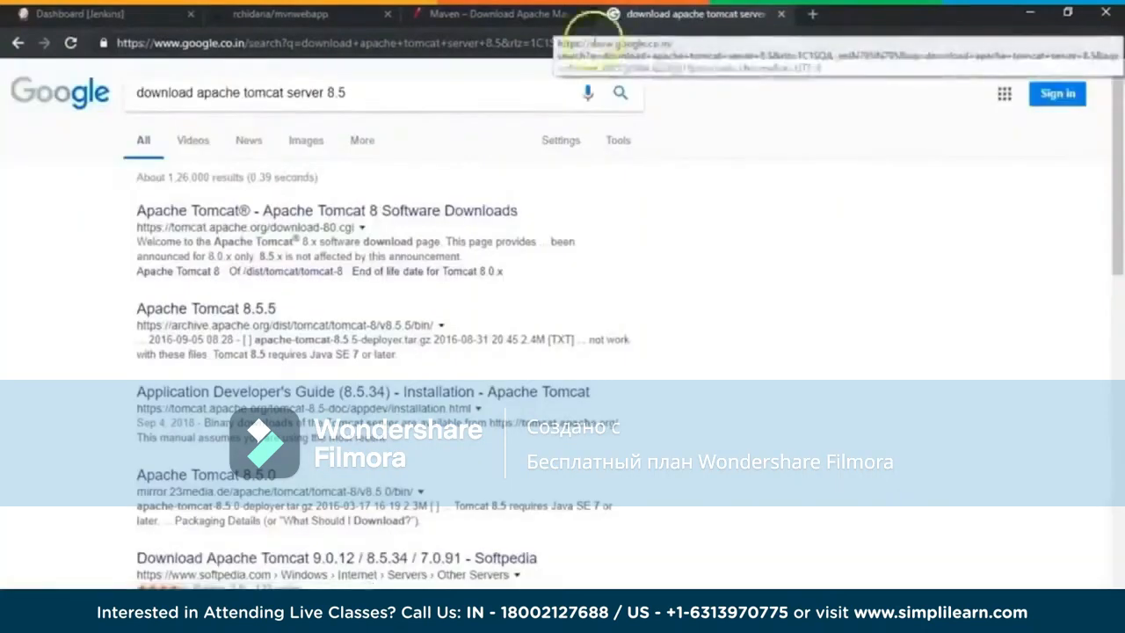
{"action": "left_click", "coordinate": [431, 209]}
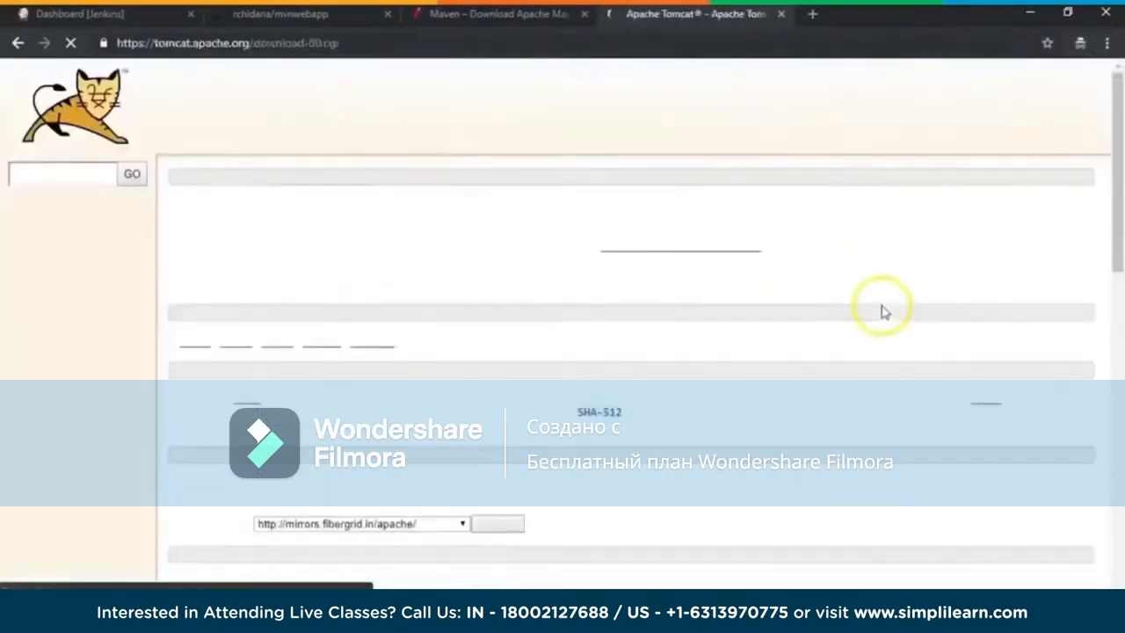
{"action": "scroll", "coordinate": [879, 308], "scroll_direction": "down", "scroll_amount": 2}
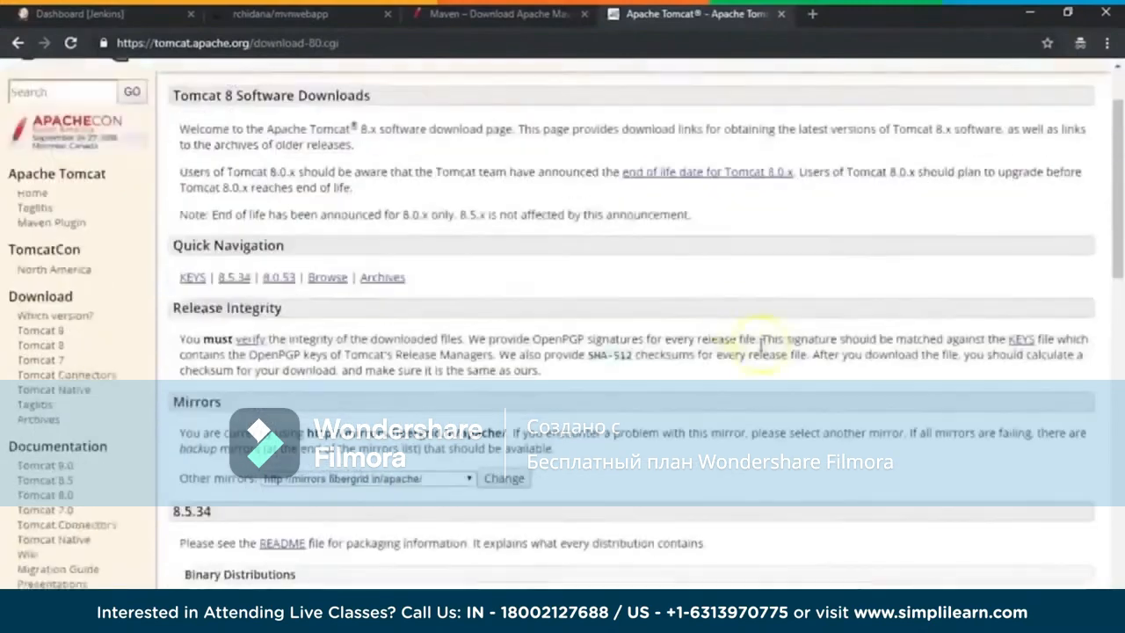
{"action": "scroll", "coordinate": [736, 323], "scroll_direction": "down", "scroll_amount": 12}
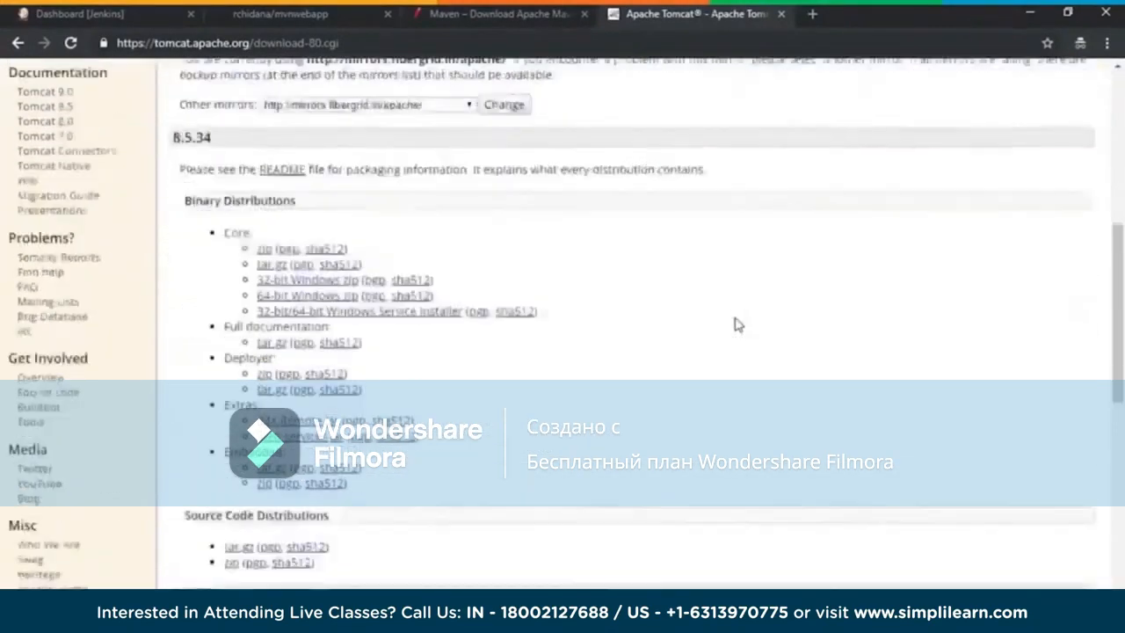
Step: Switch to File Explorer and open the apache-tomcat-8.5.15 folder to examine its contents
{"action": "left_click", "coordinate": [1030, 13]}
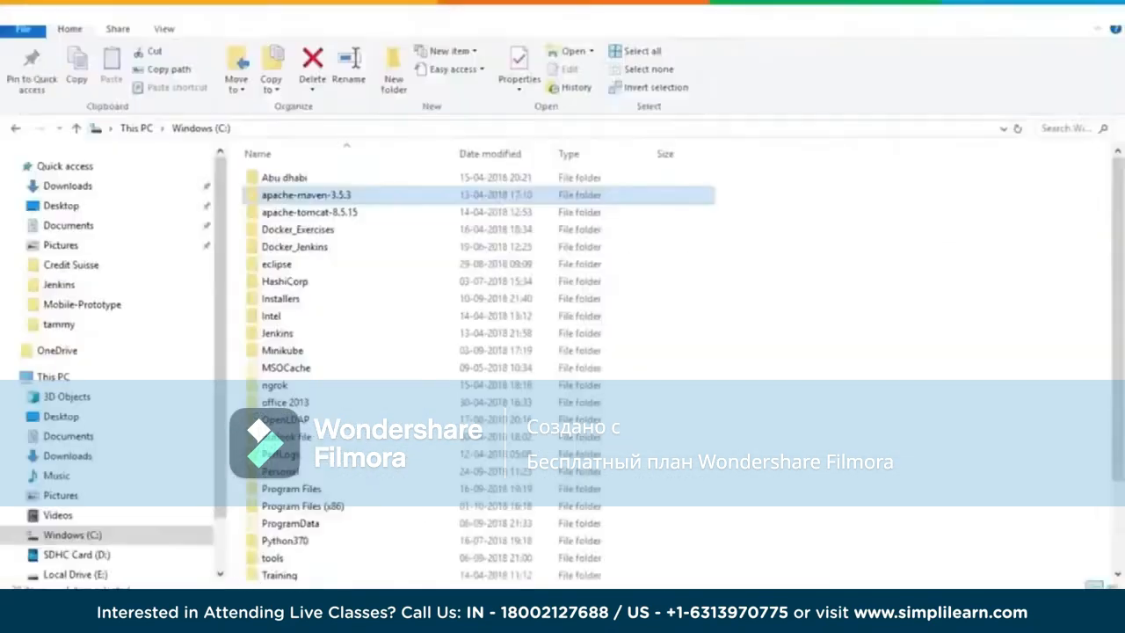
{"action": "double_click", "coordinate": [353, 214]}
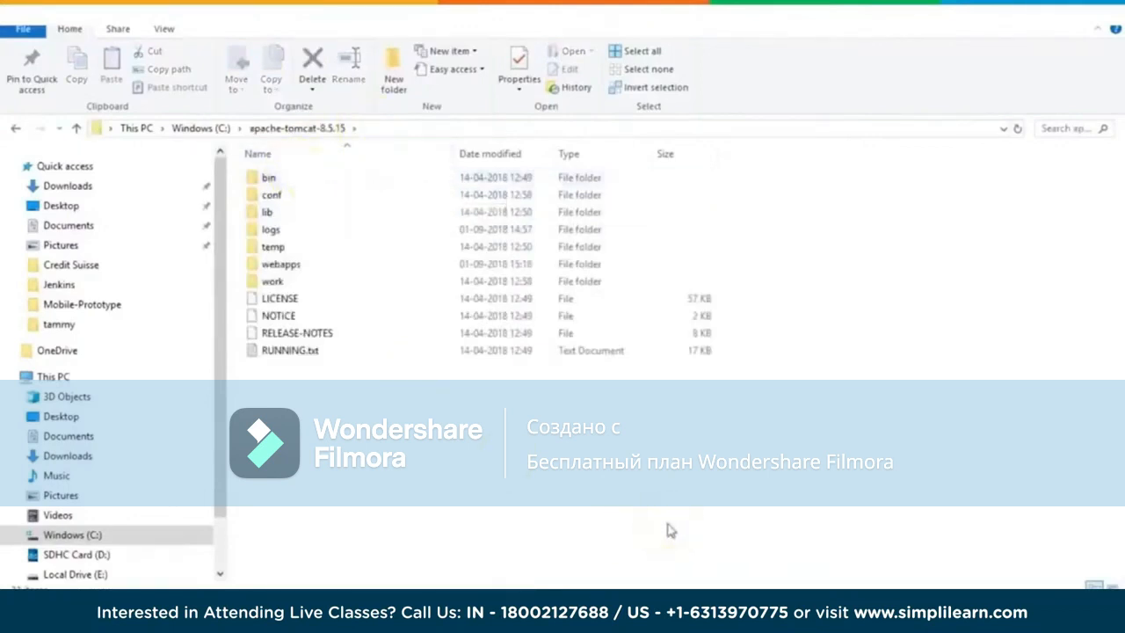
{"action": "left_click", "coordinate": [505, 488]}
Step: Switch back to Chrome and bring up the Jenkins dashboard
{"action": "mouse_move", "coordinate": [233, 616]}
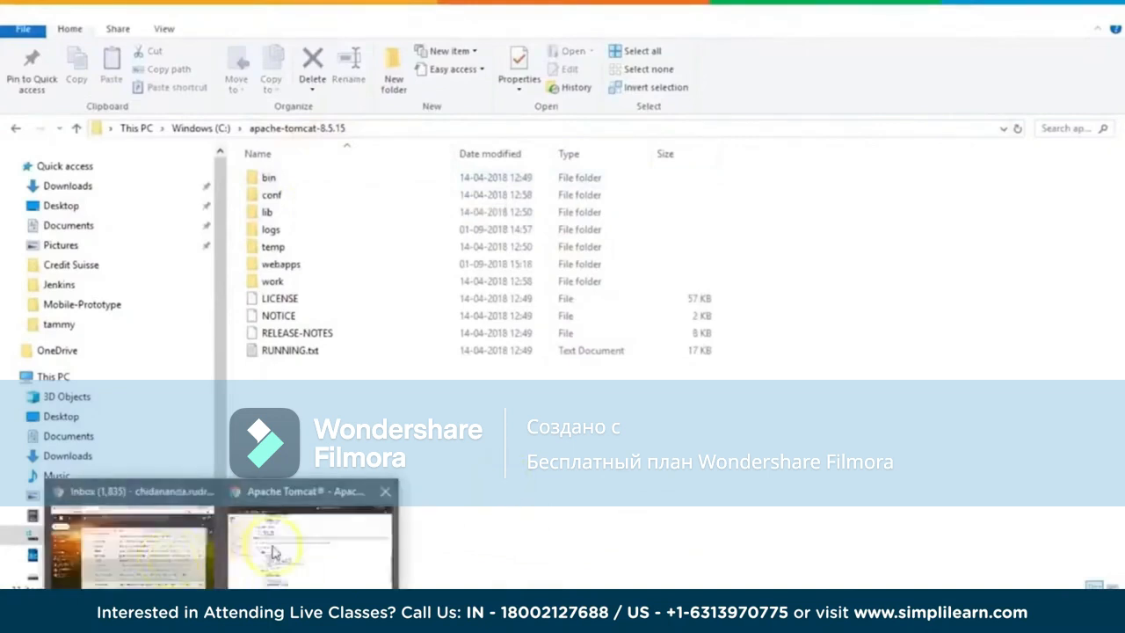
{"action": "left_click", "coordinate": [316, 538]}
{"action": "left_click", "coordinate": [95, 12]}
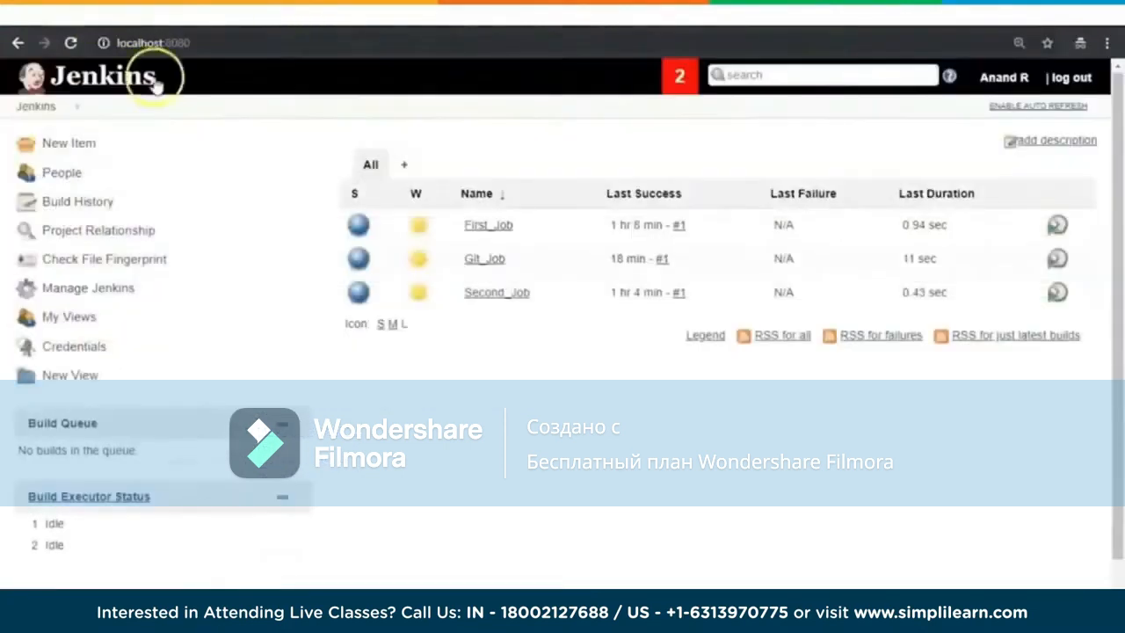
Step: Switch from the Jenkins dashboard to File Explorer and open server.xml from Tomcat's conf folder in Notepad++
{"action": "double_click", "coordinate": [176, 43]}
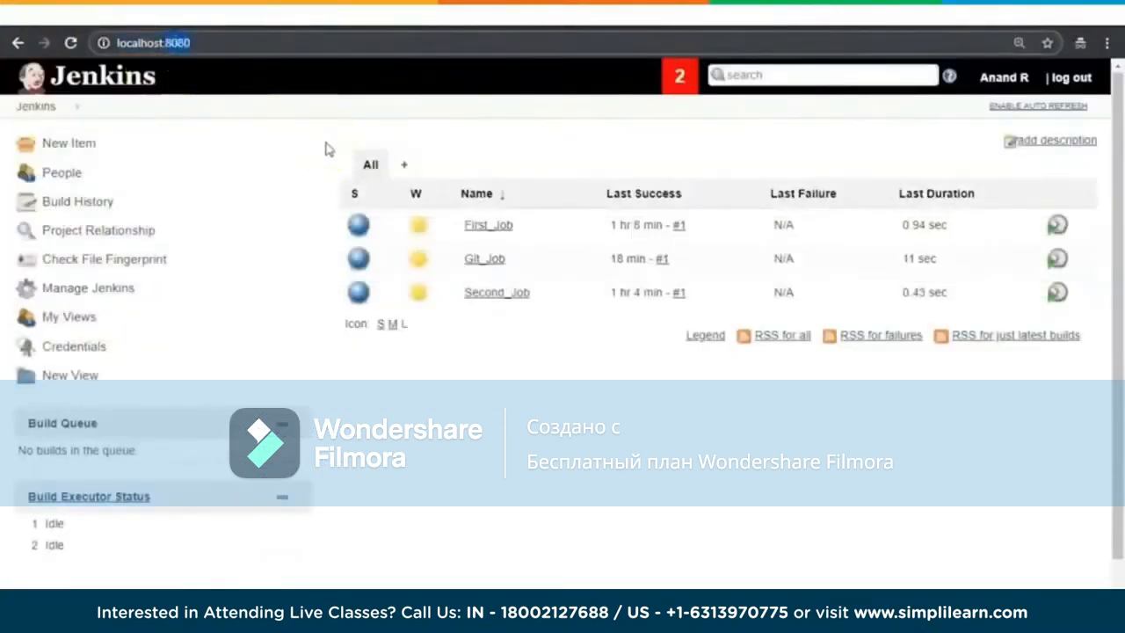
{"action": "left_click", "coordinate": [1027, 9]}
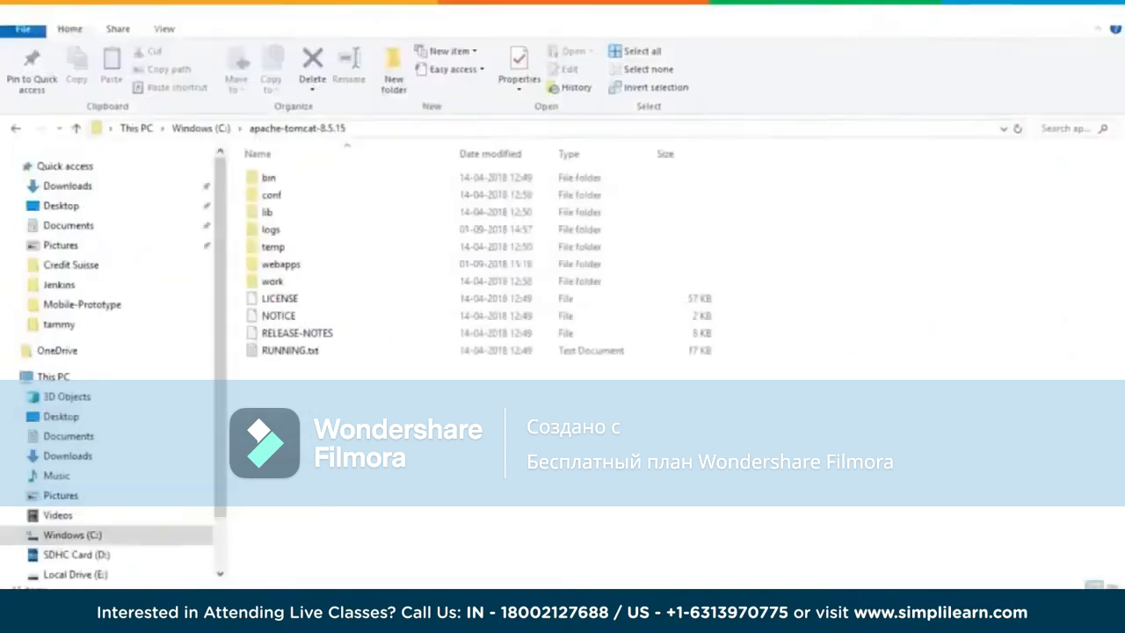
{"action": "double_click", "coordinate": [293, 201]}
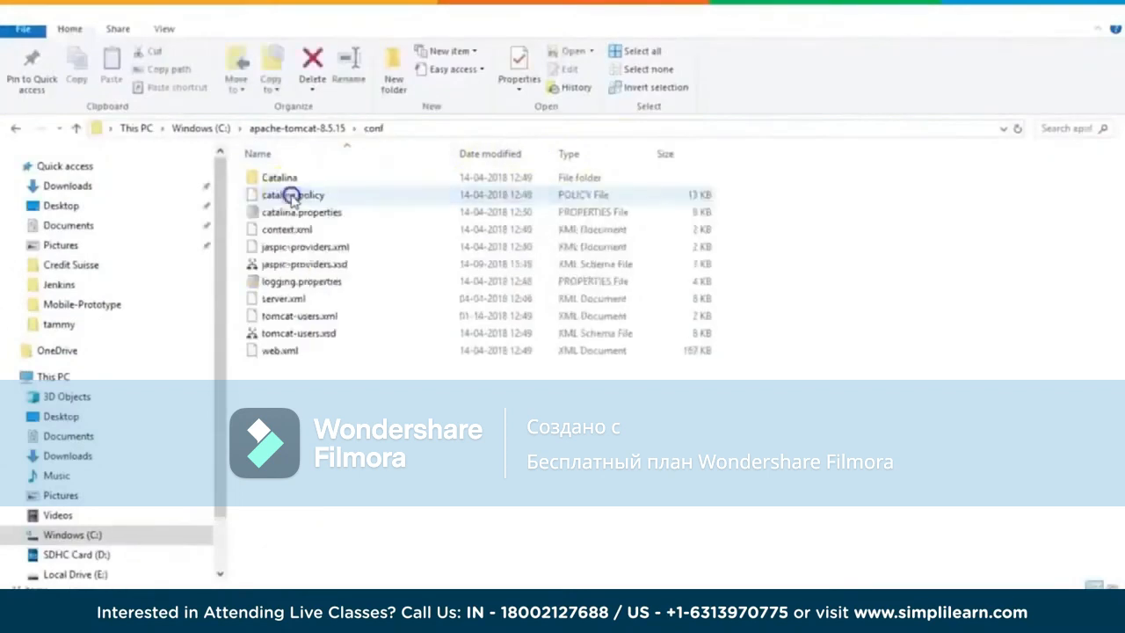
{"action": "right_click", "coordinate": [299, 302]}
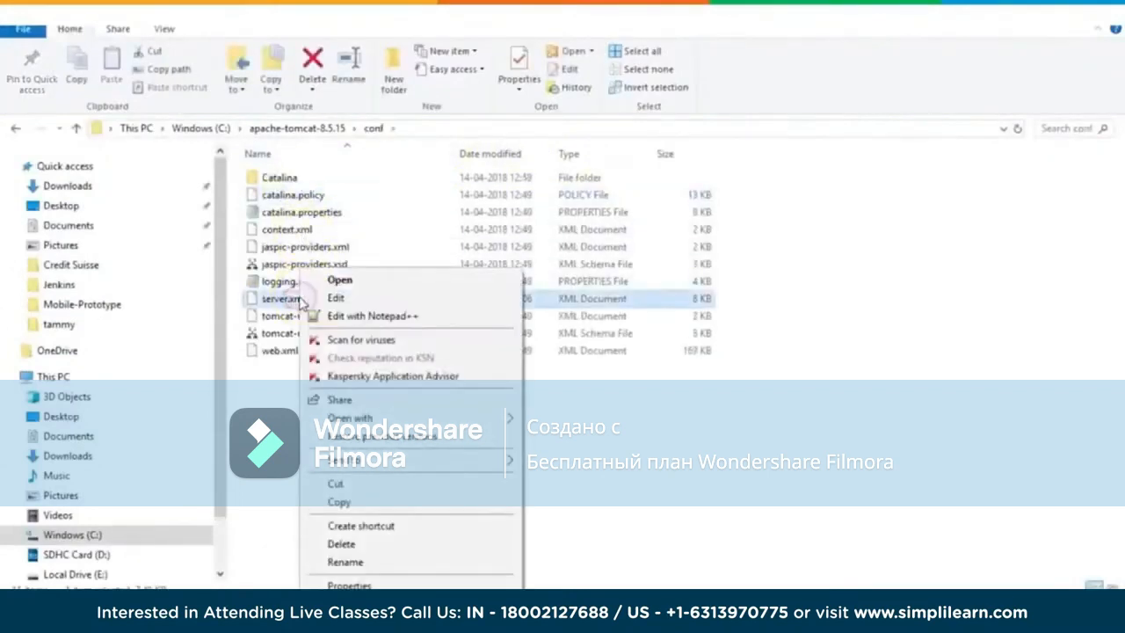
{"action": "left_click", "coordinate": [391, 315]}
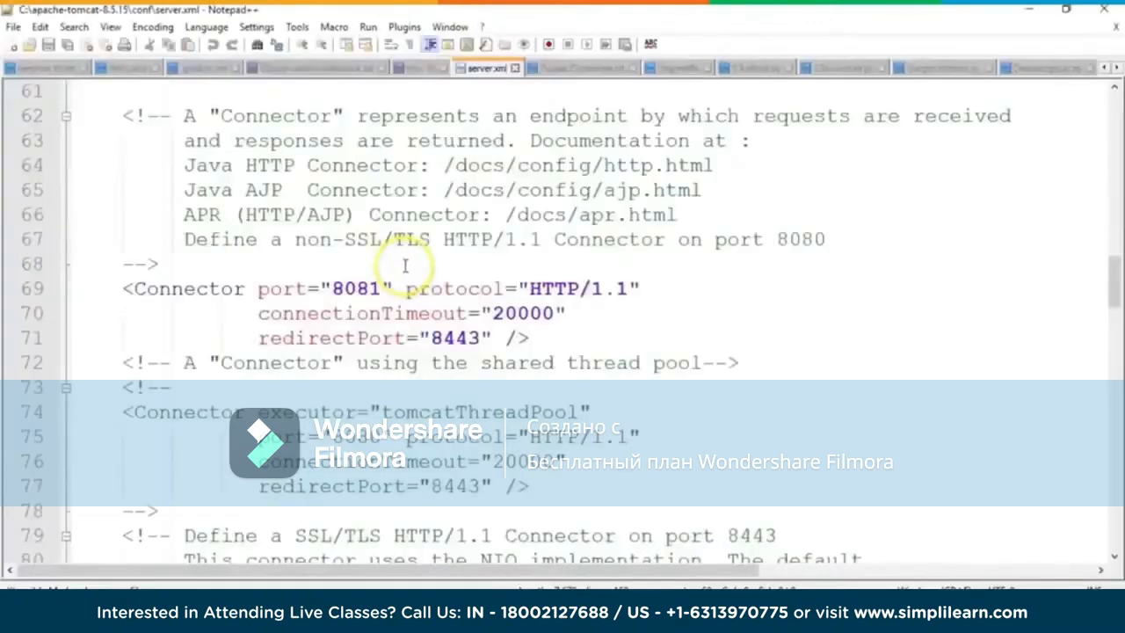
Step: Examine the HTTP connector port settings in server.xml and close the editor
{"action": "scroll", "coordinate": [402, 266], "scroll_direction": "up", "scroll_amount": 1}
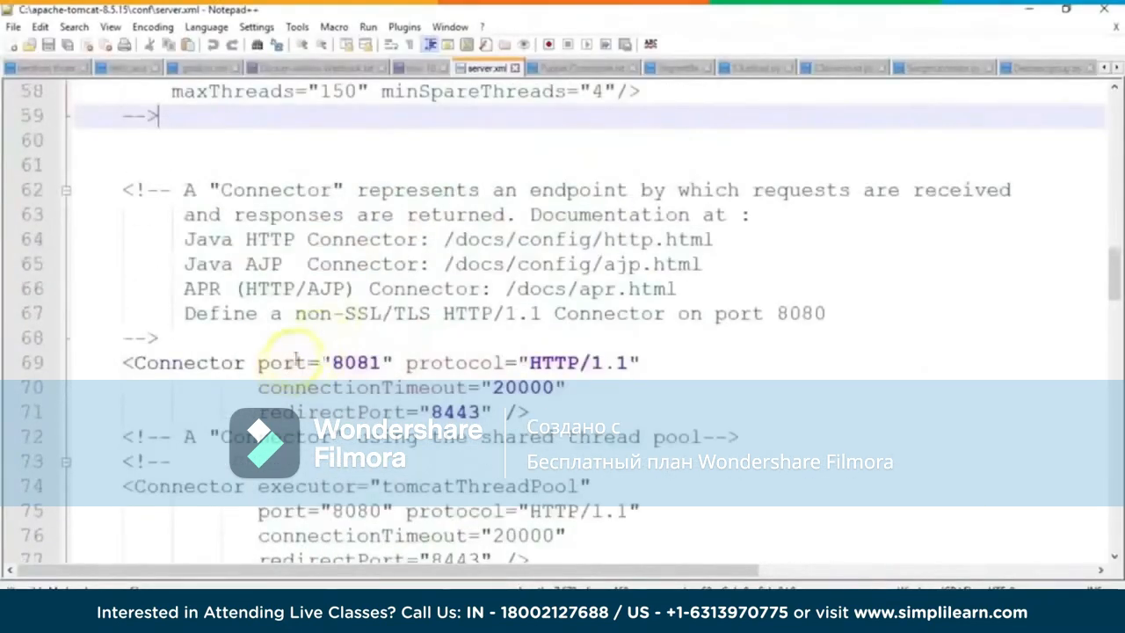
{"action": "double_click", "coordinate": [356, 511]}
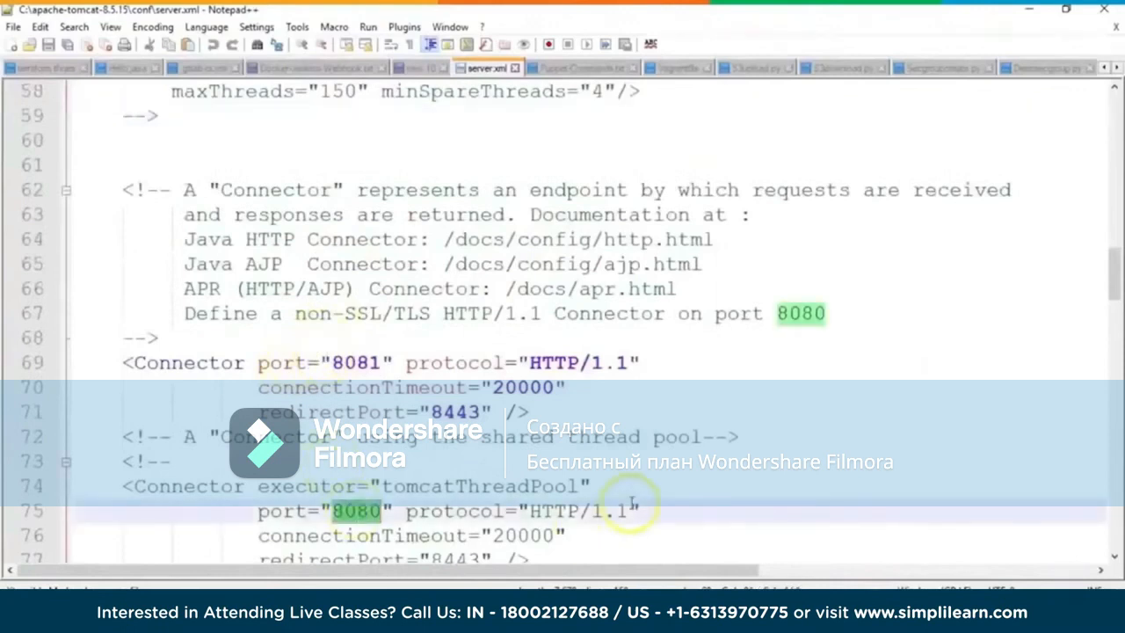
{"action": "double_click", "coordinate": [357, 362]}
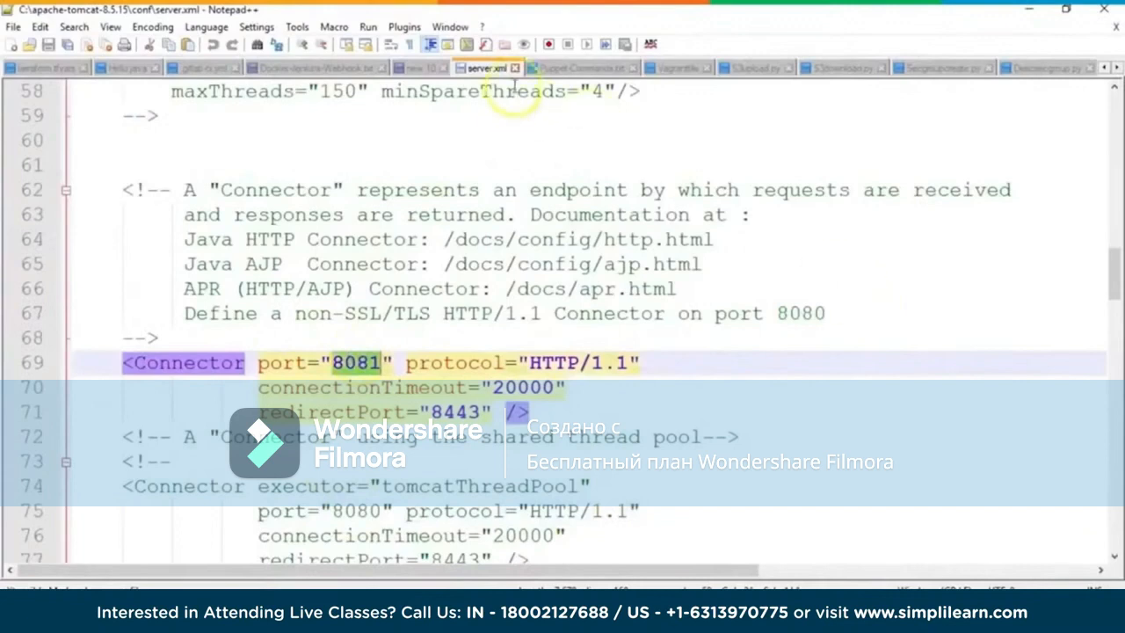
{"action": "left_click", "coordinate": [1106, 12]}
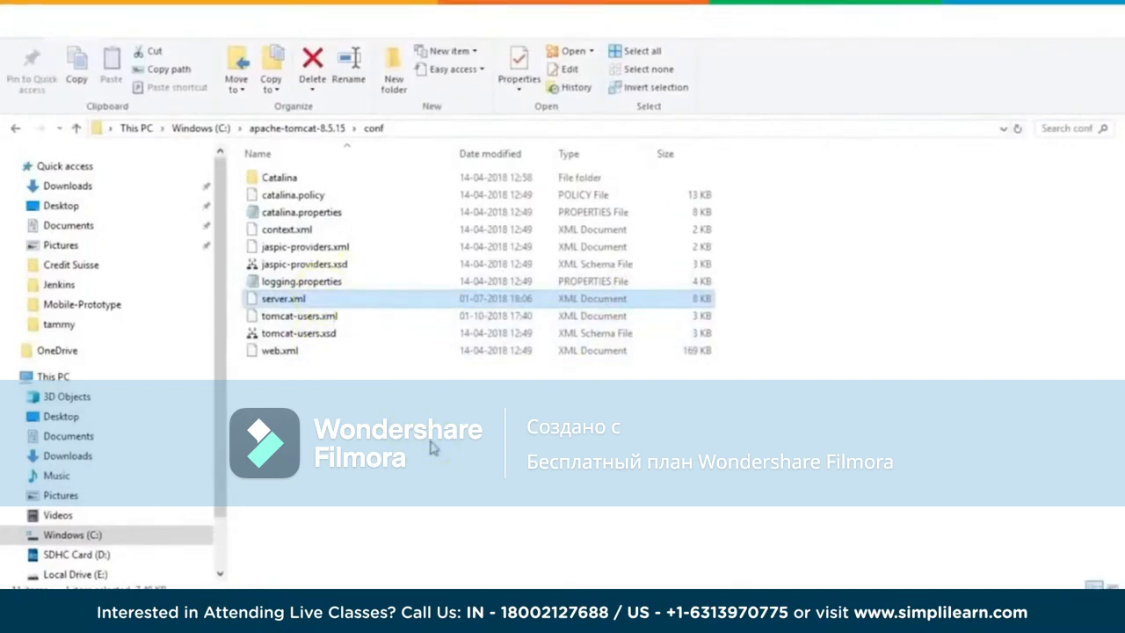
Step: Open tomcat-users.xml in Notepad++, examine the manager-script user's username, password and role entries, and close the editor
{"action": "right_click", "coordinate": [321, 318]}
{"action": "left_click", "coordinate": [371, 311]}
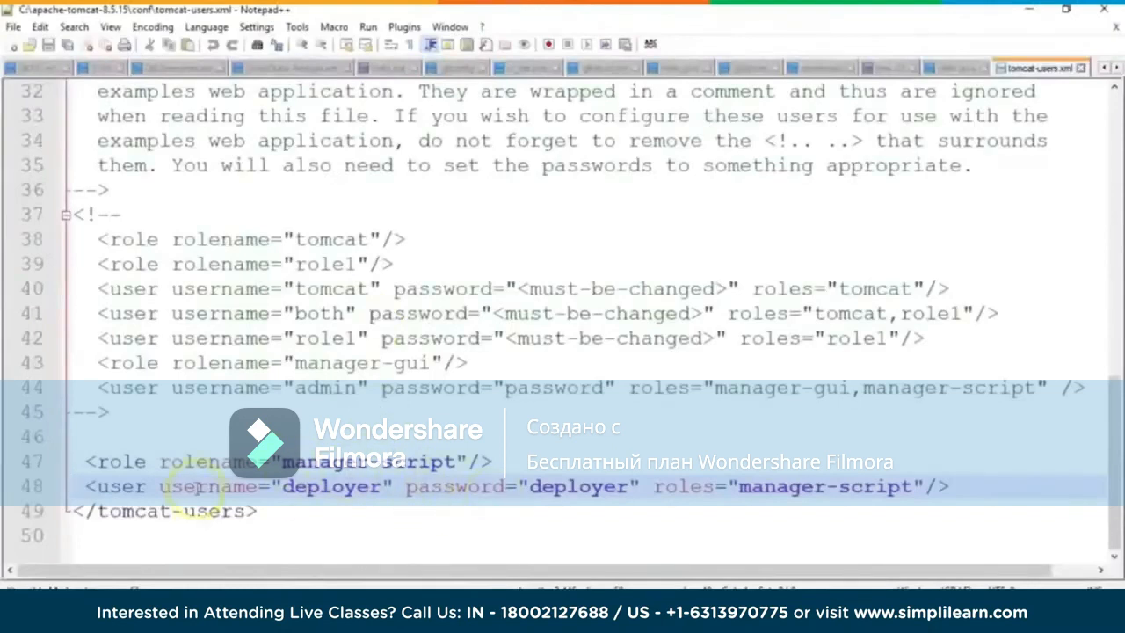
{"action": "double_click", "coordinate": [333, 486]}
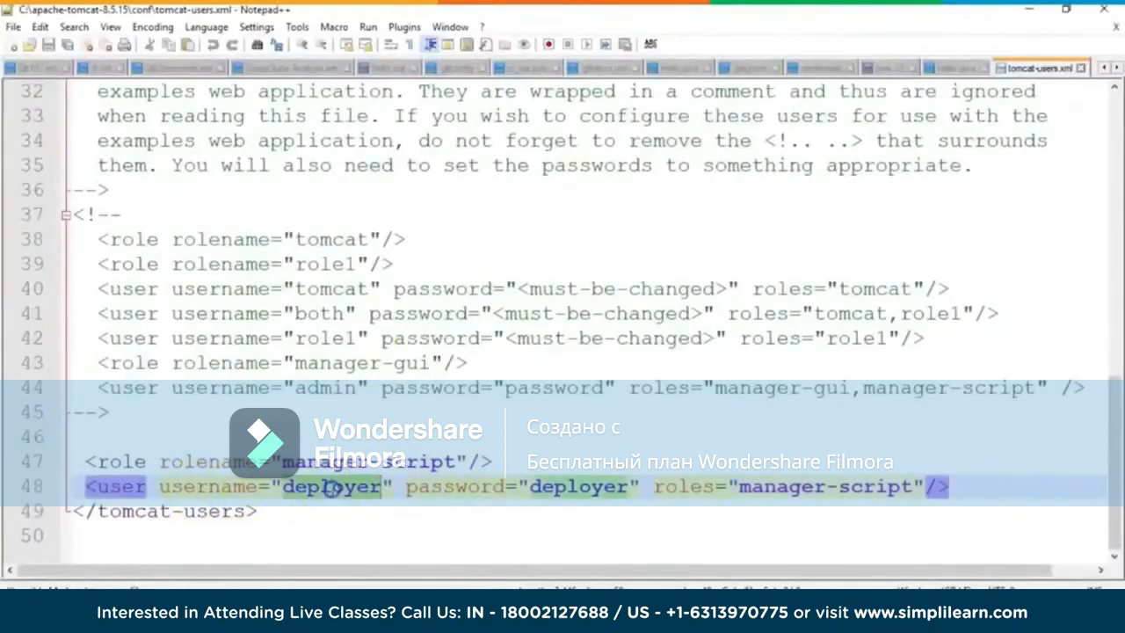
{"action": "double_click", "coordinate": [577, 488]}
{"action": "left_click_drag", "start_coordinate": [738, 487], "coordinate": [912, 488]}
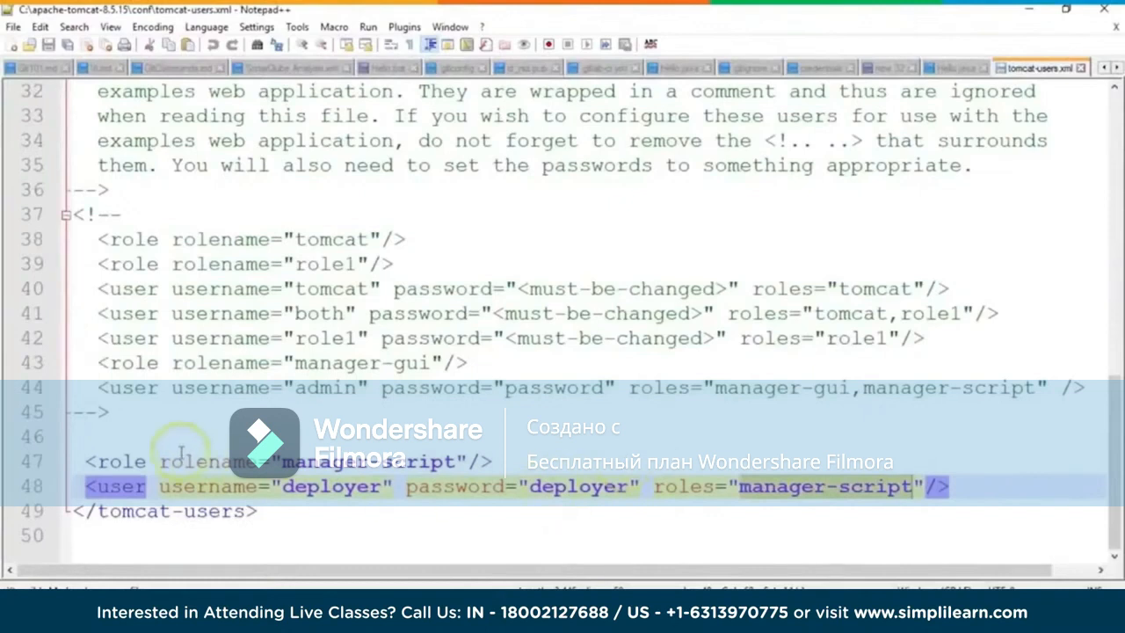
{"action": "double_click", "coordinate": [332, 487]}
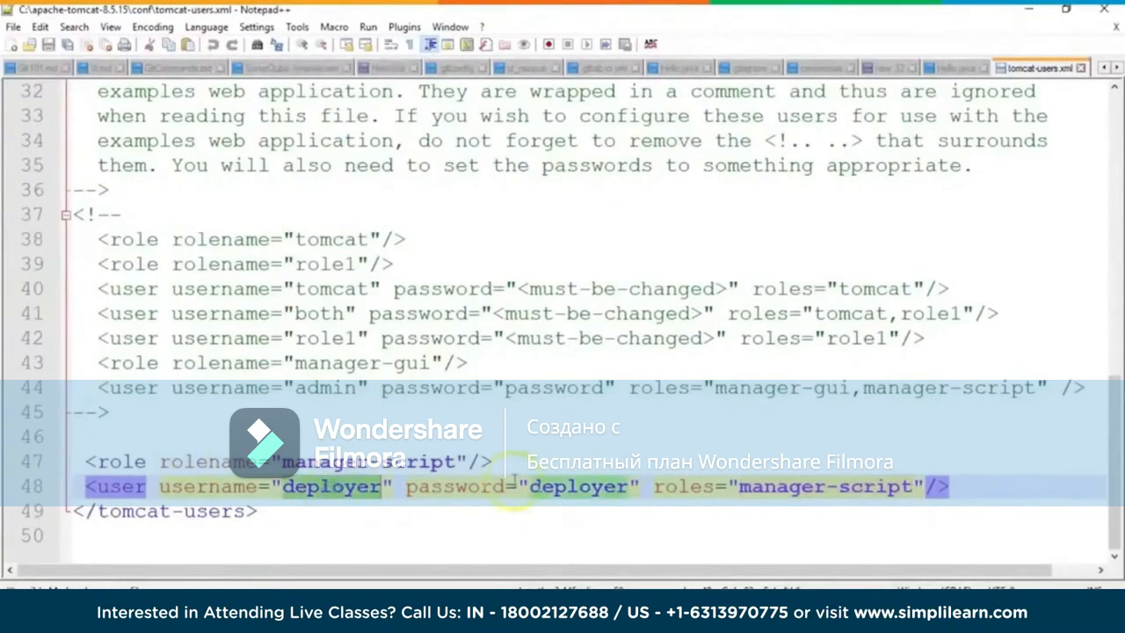
{"action": "double_click", "coordinate": [567, 488]}
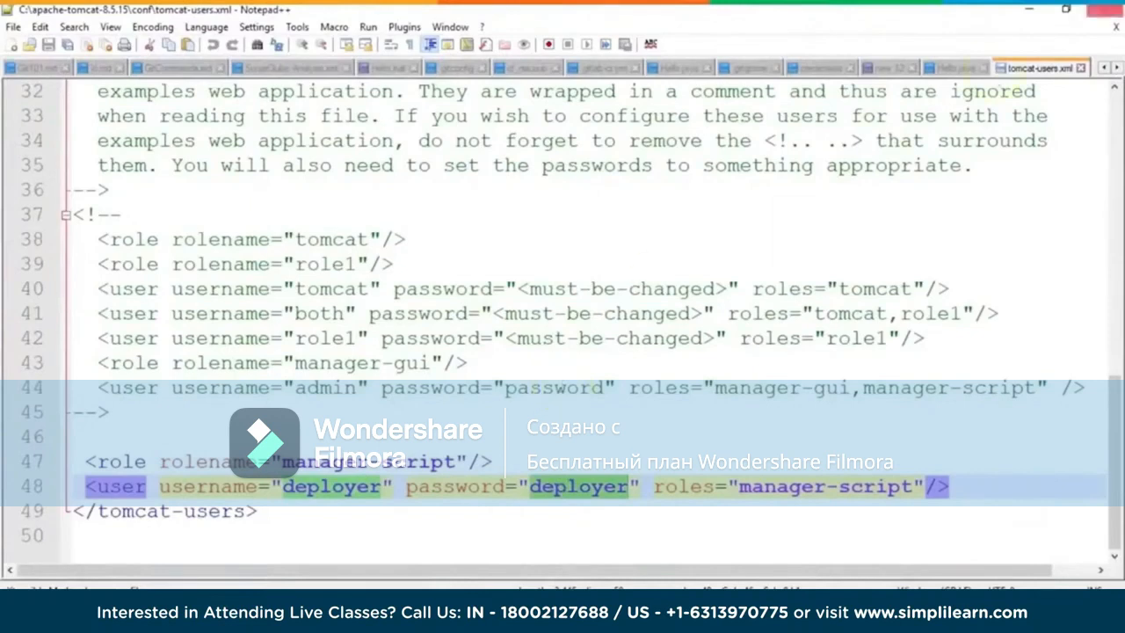
{"action": "left_click", "coordinate": [1104, 9]}
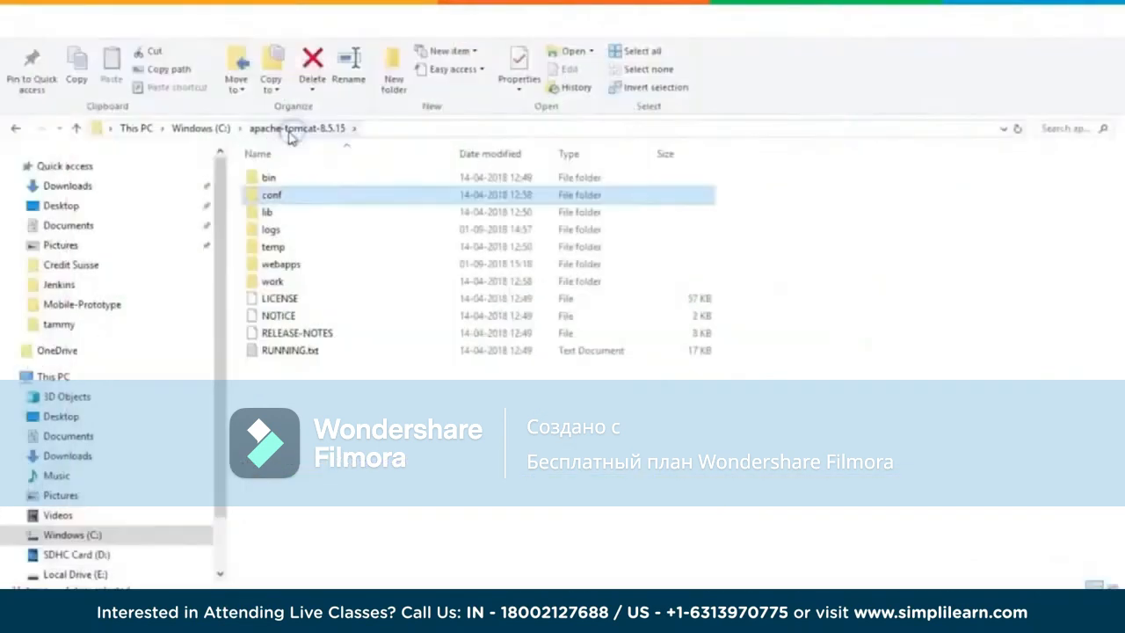
Step: Open a command prompt in the bin folder of apache-tomcat-8.5.15 and start Tomcat with startup.bat
{"action": "double_click", "coordinate": [284, 178]}
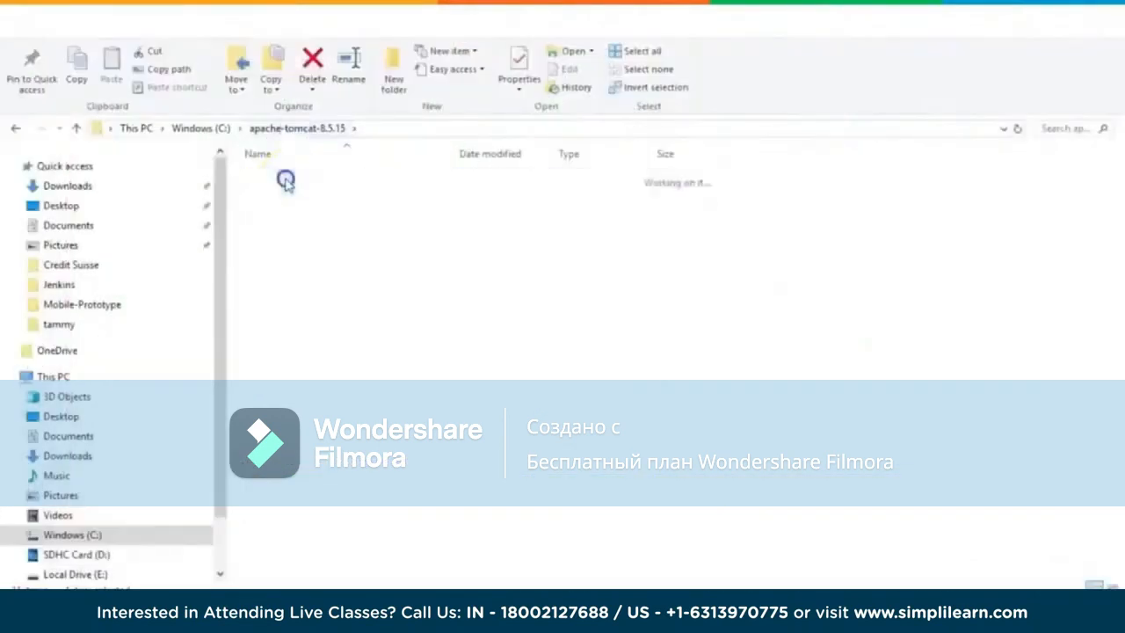
{"action": "left_click", "coordinate": [430, 128]}
{"action": "type", "text": "cmd"}
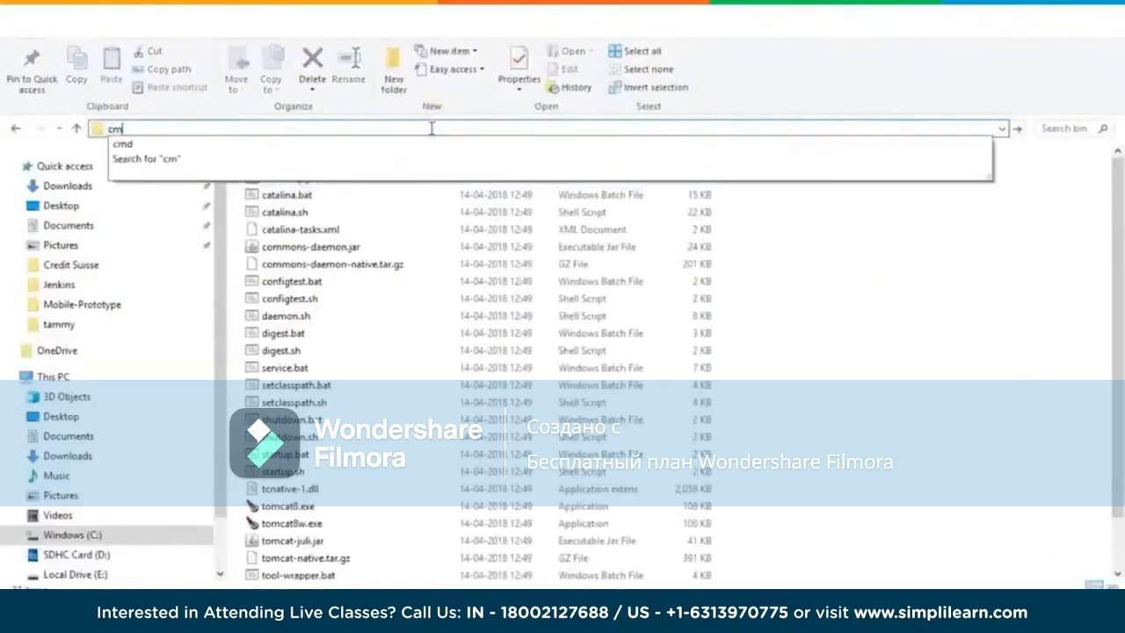
{"action": "key", "text": "Return"}
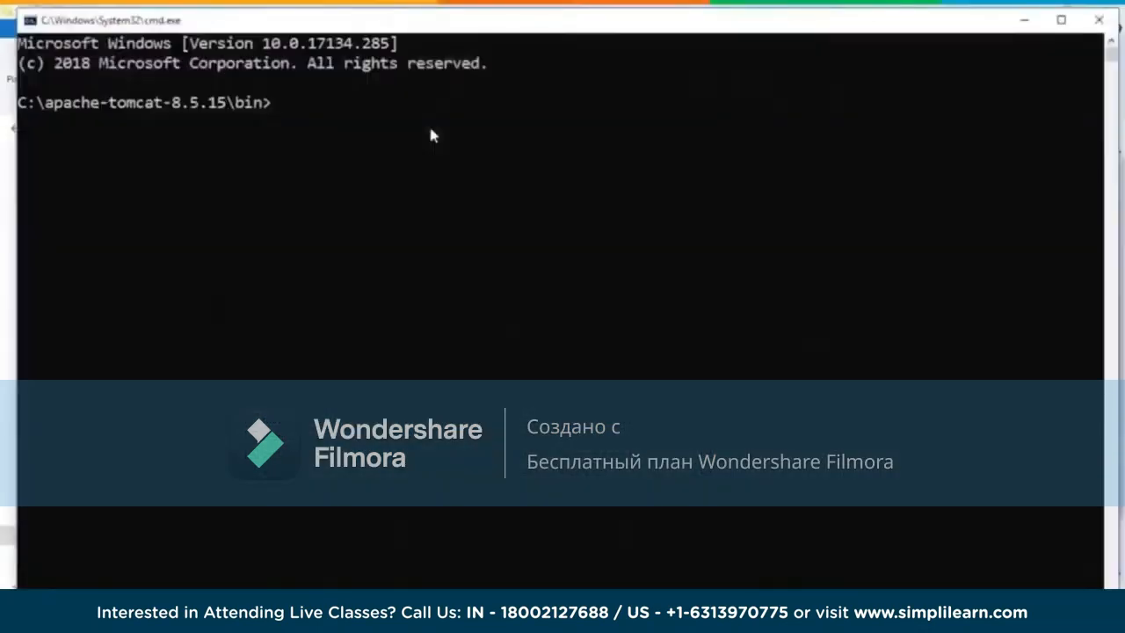
{"action": "type", "text": "startup.bat"}
{"action": "key", "text": "Return"}
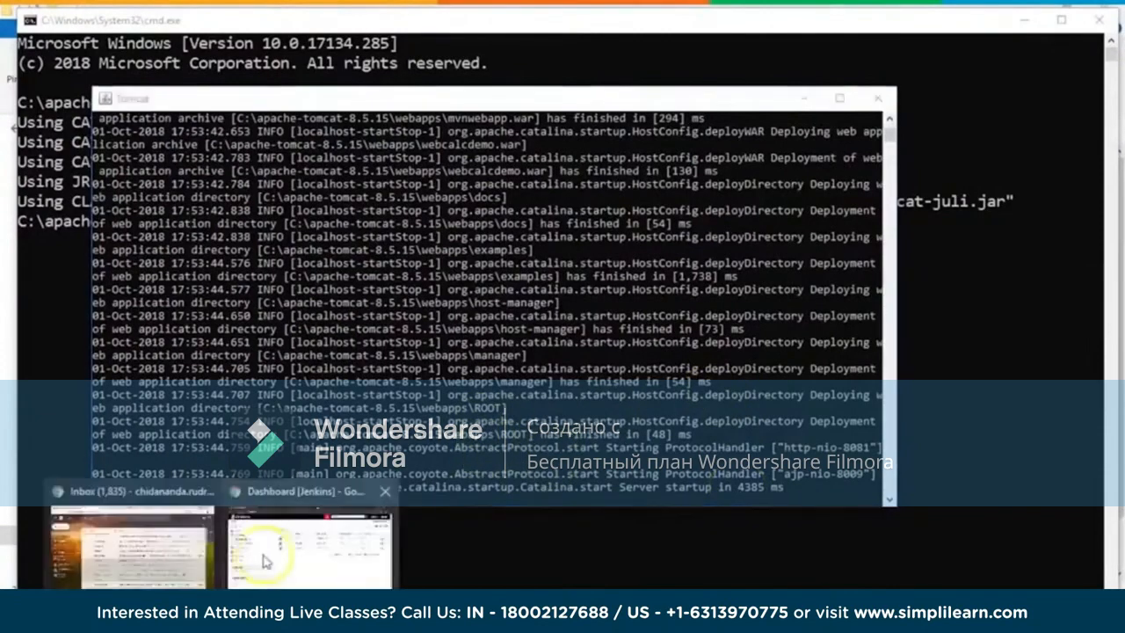
Step: Switch to Chrome and load the local Tomcat server's page on localhost in the tab showing the Tomcat download page
{"action": "left_click", "coordinate": [265, 560]}
{"action": "left_click", "coordinate": [728, 18]}
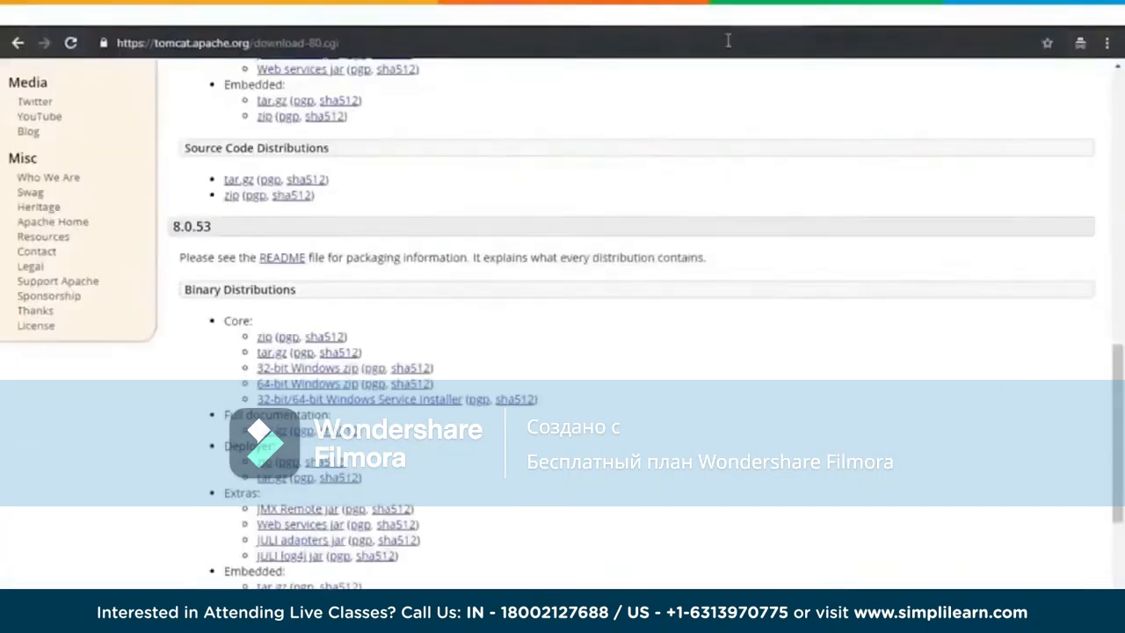
{"action": "left_click", "coordinate": [728, 40]}
{"action": "type", "text": "localhost"}
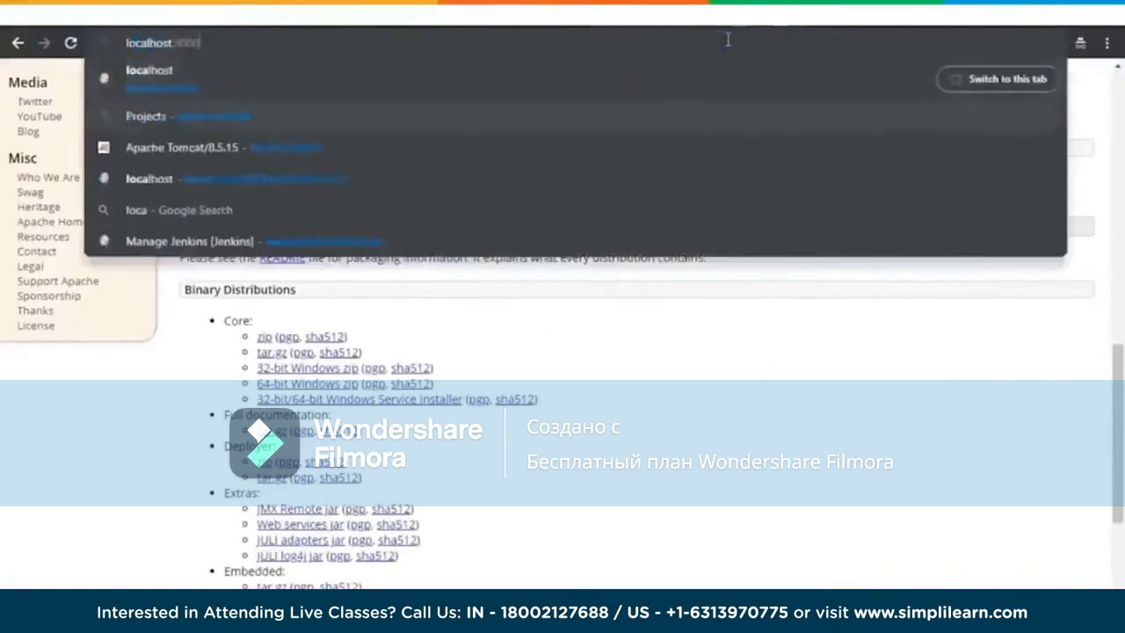
{"action": "key", "text": "Return"}
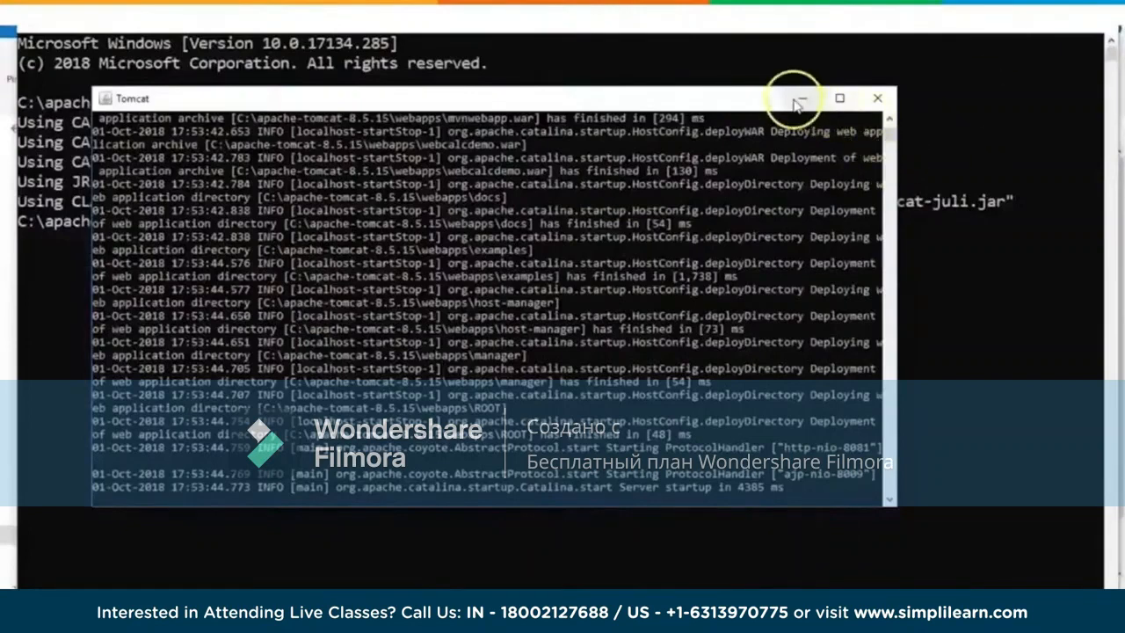
Step: Minimize the Tomcat console and command prompt windows and return to the Jenkins dashboard in Chrome
{"action": "left_click", "coordinate": [800, 98]}
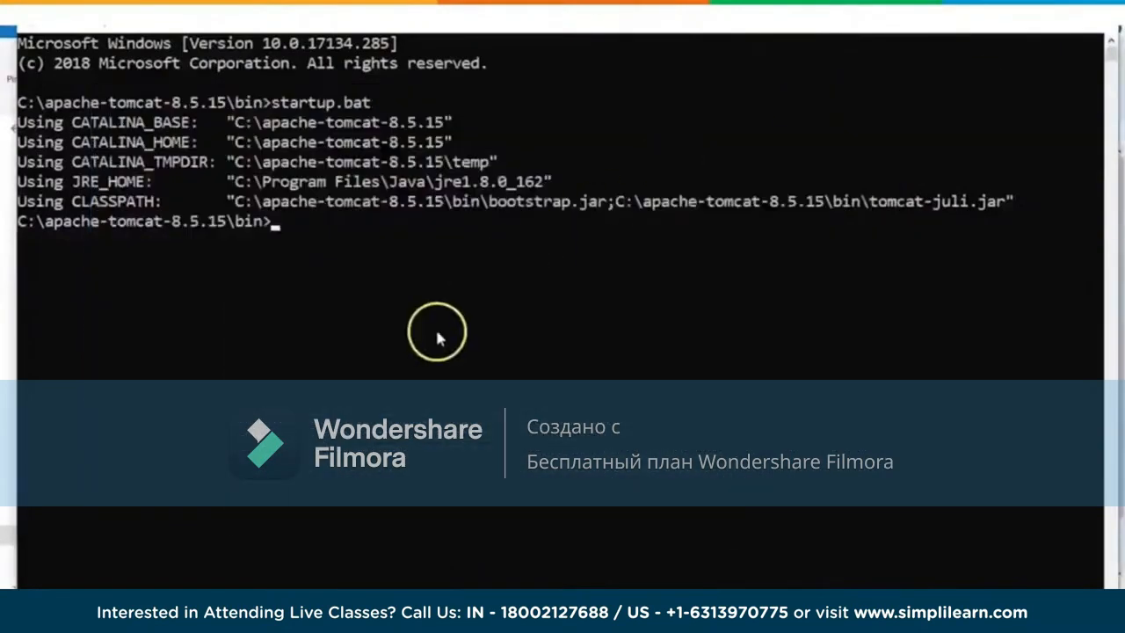
{"action": "left_click", "coordinate": [1027, 26]}
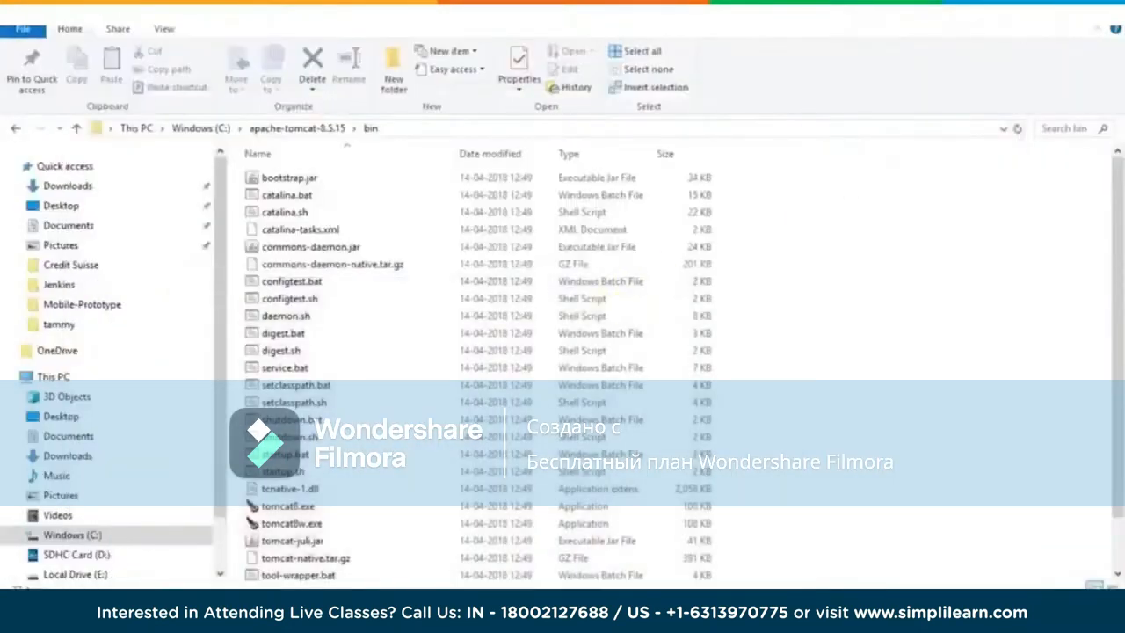
{"action": "mouse_move", "coordinate": [224, 609]}
{"action": "left_click", "coordinate": [278, 566]}
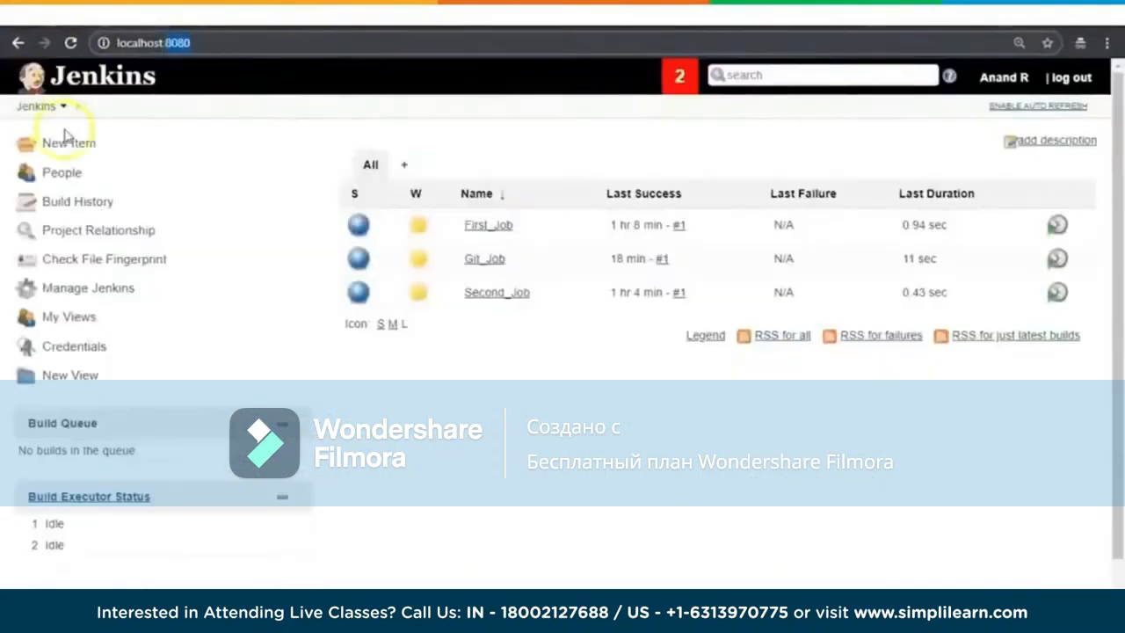
Step: Create a new Freestyle project named Mvn_Web_App in Jenkins
{"action": "left_click", "coordinate": [61, 146]}
{"action": "left_click", "coordinate": [361, 195]}
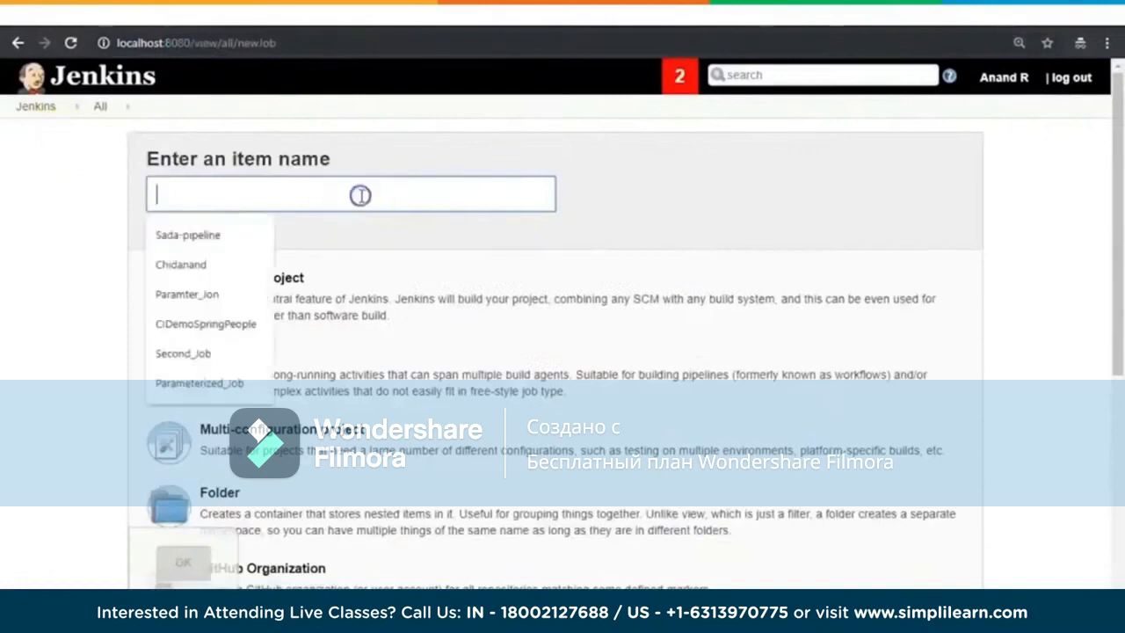
{"action": "type", "text": "Mvn"}
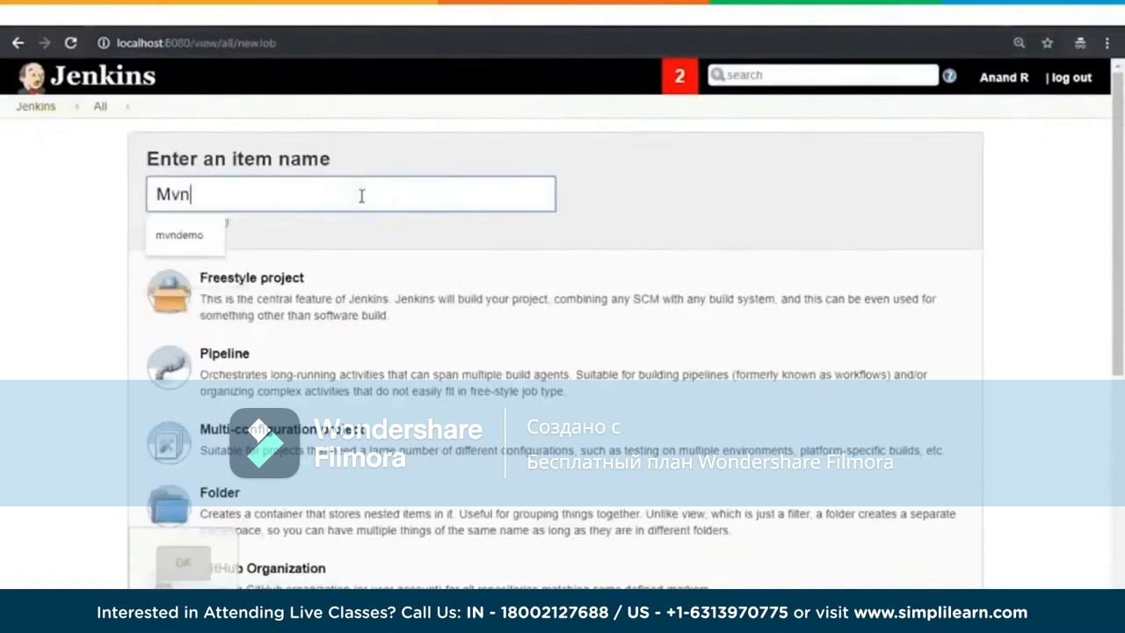
{"action": "type", "text": "_Web_App"}
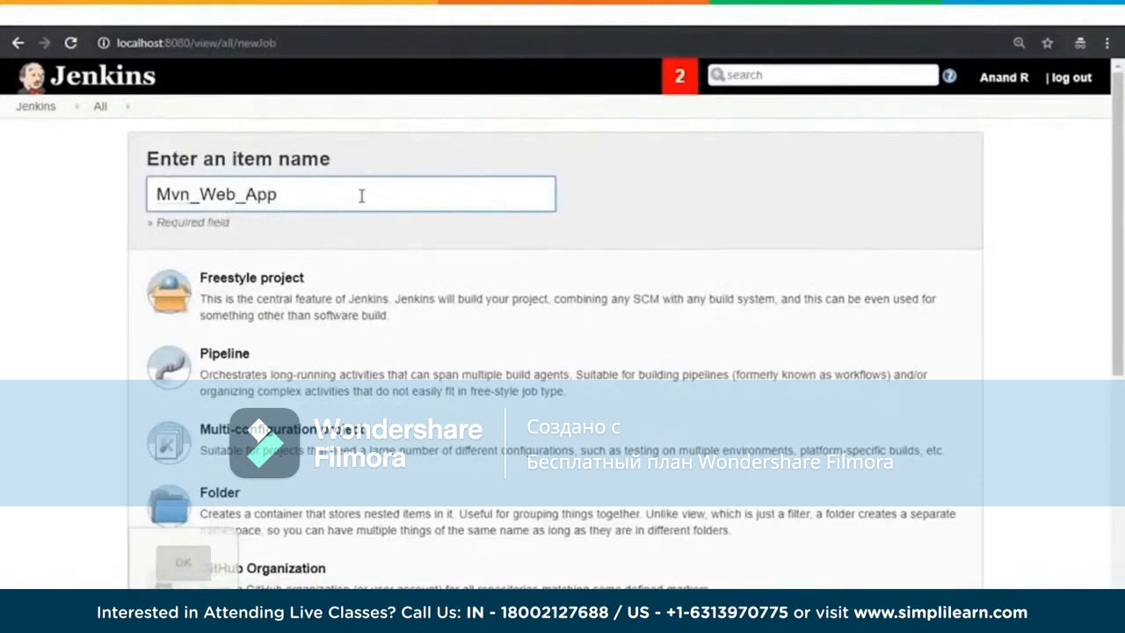
{"action": "left_click", "coordinate": [261, 276]}
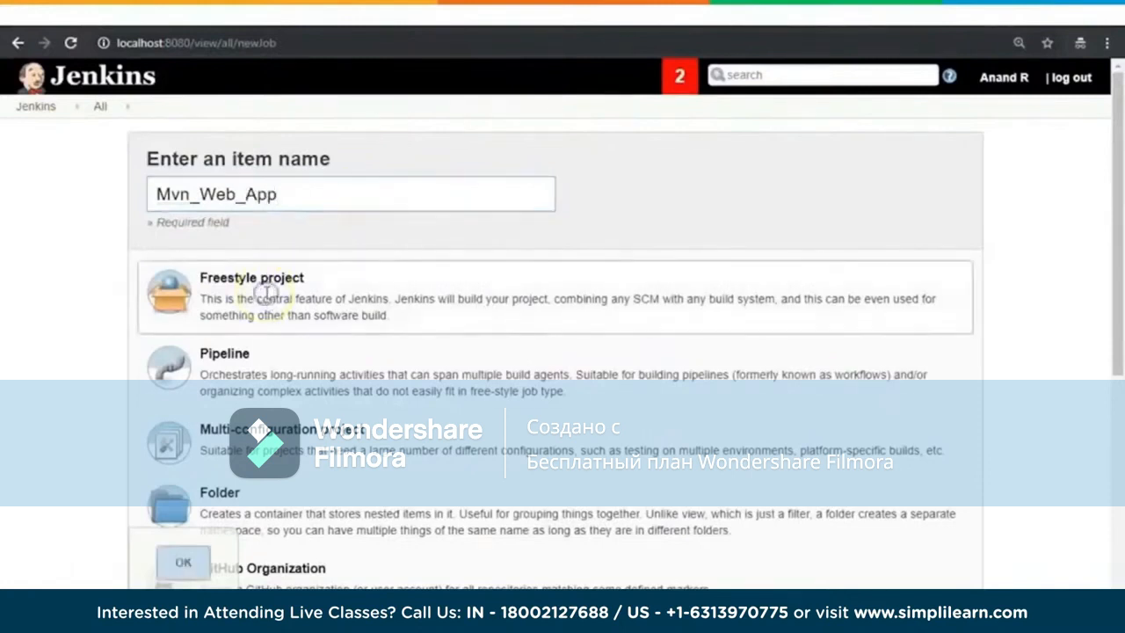
{"action": "left_click", "coordinate": [186, 563]}
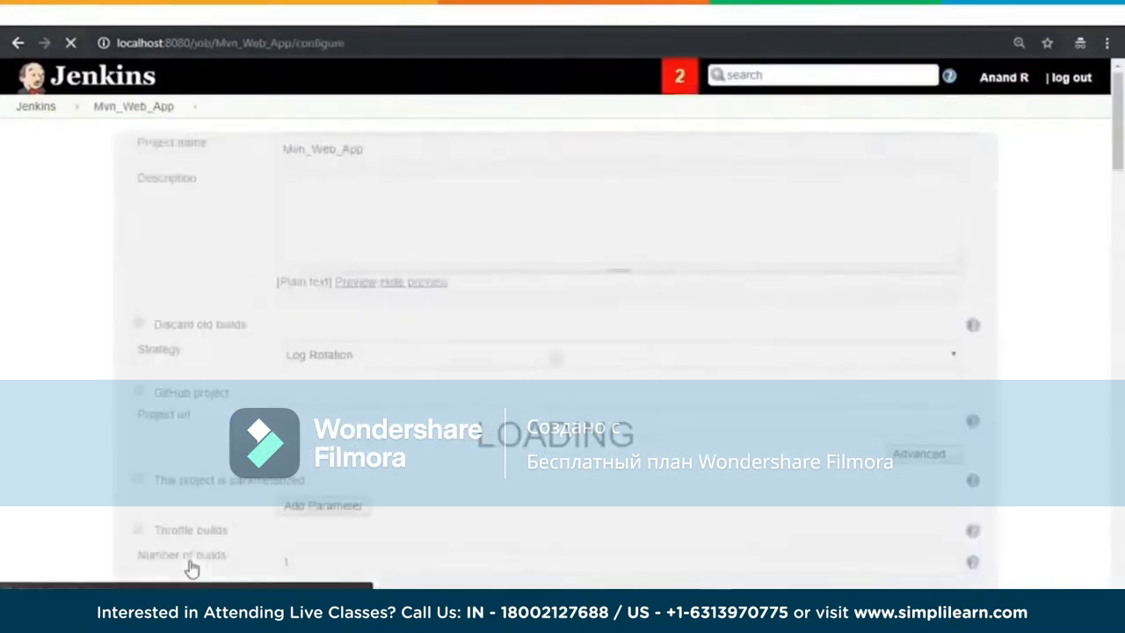
Step: Set the job's source code management to Git, using the HTTPS clone URL copied from the mvnwebapp repository on GitHub
{"action": "scroll", "coordinate": [982, 262], "scroll_direction": "down", "scroll_amount": 3}
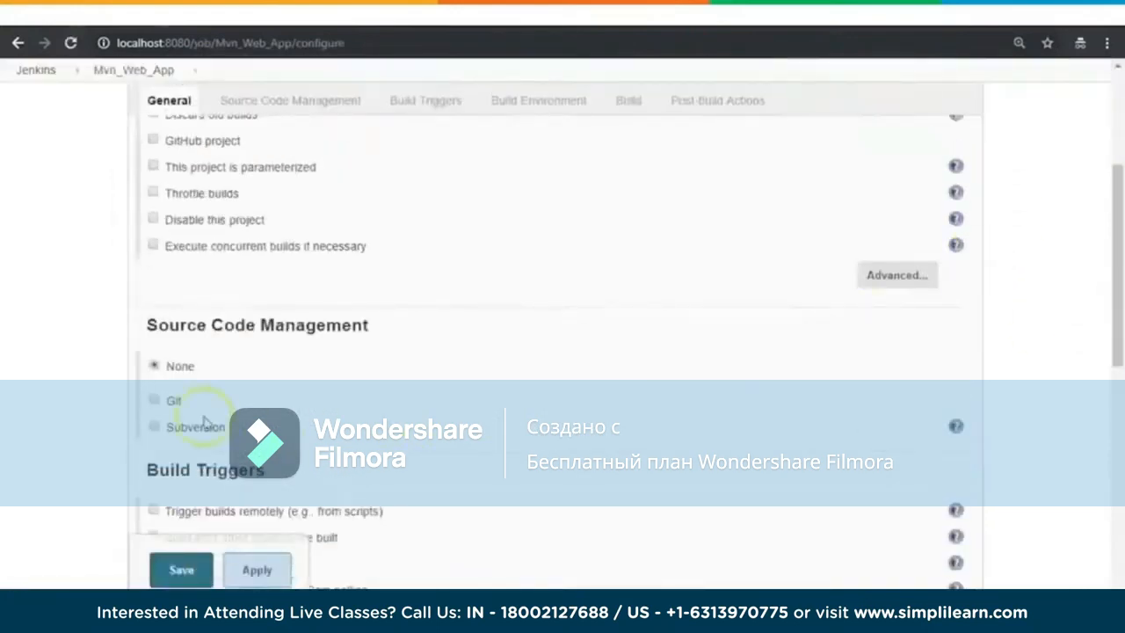
{"action": "left_click", "coordinate": [176, 397]}
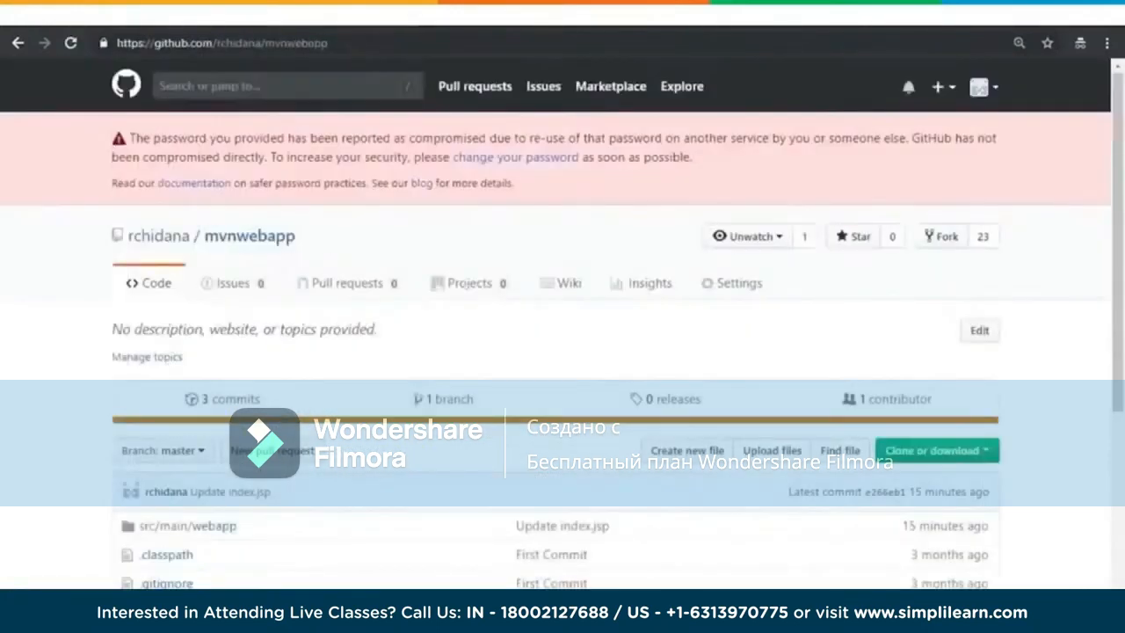
{"action": "scroll", "coordinate": [582, 427], "scroll_direction": "down", "scroll_amount": 3}
{"action": "left_click", "coordinate": [980, 207]}
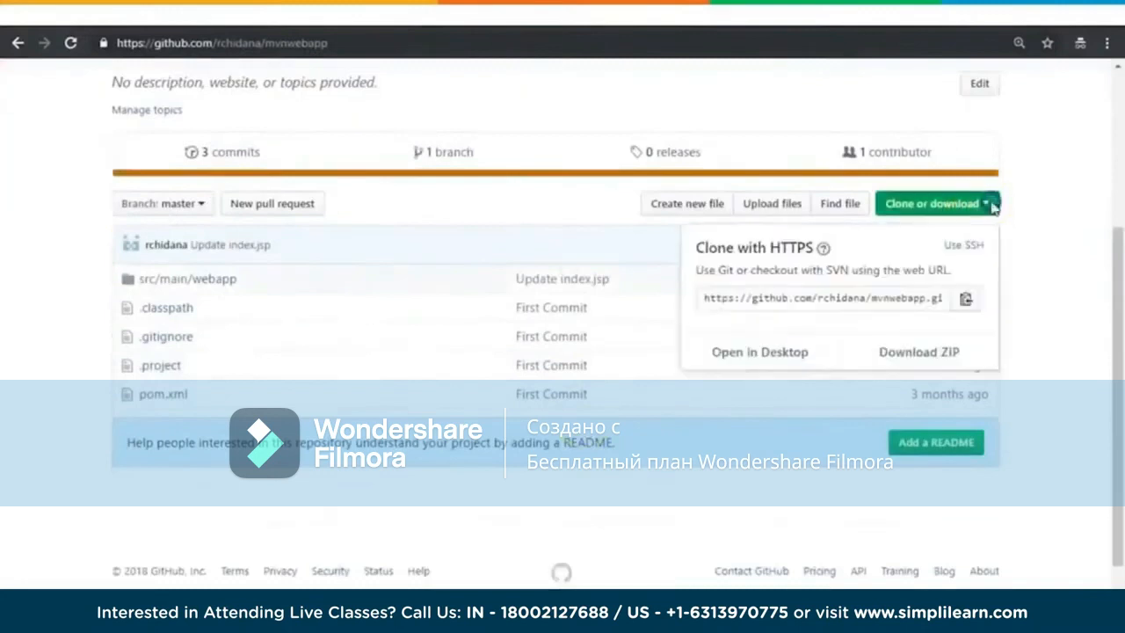
{"action": "left_click", "coordinate": [870, 294]}
{"action": "key", "text": "ctrl+c"}
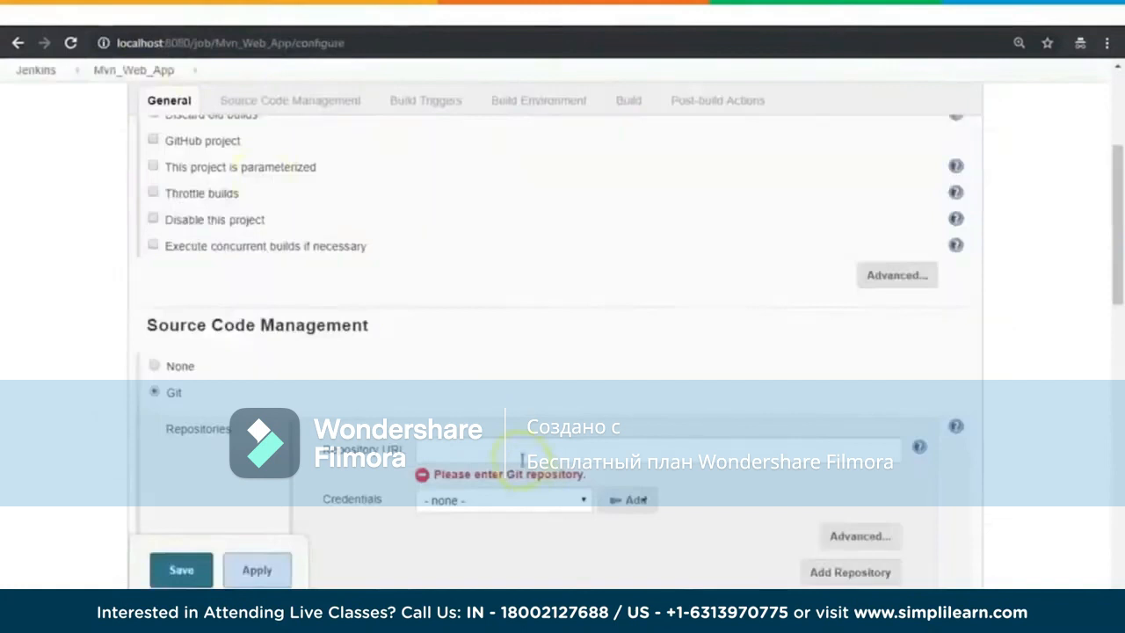
{"action": "left_click", "coordinate": [522, 458]}
{"action": "key", "text": "ctrl+v"}
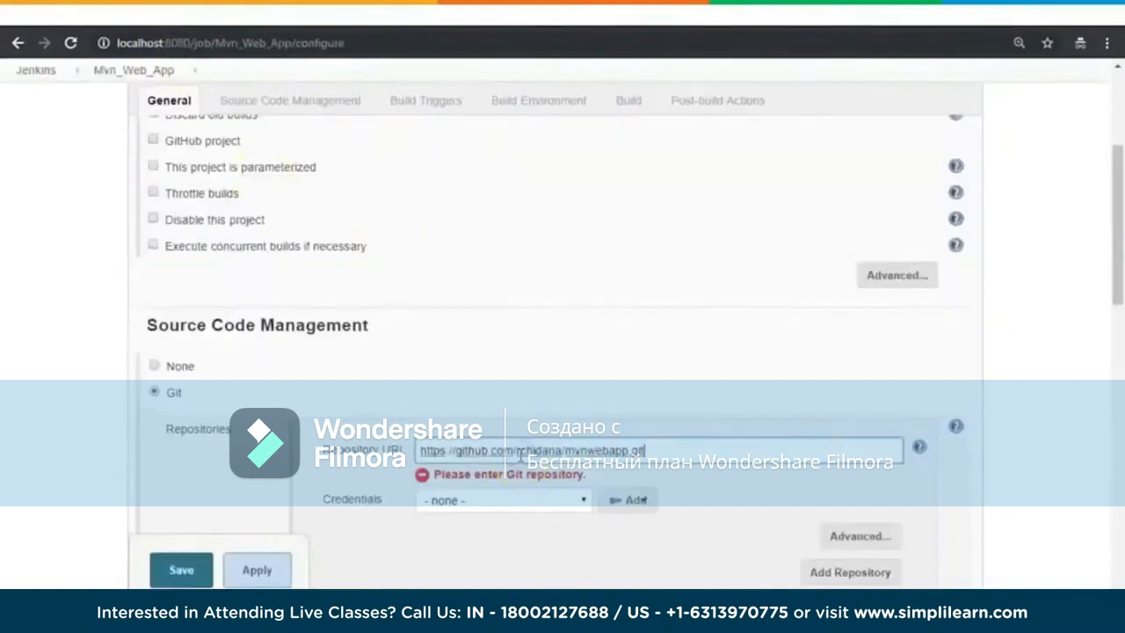
Step: Select the saved e-mail-based credential for the mvnwebapp Git repository
{"action": "scroll", "coordinate": [1034, 347], "scroll_direction": "down", "scroll_amount": 3}
{"action": "left_click", "coordinate": [585, 253]}
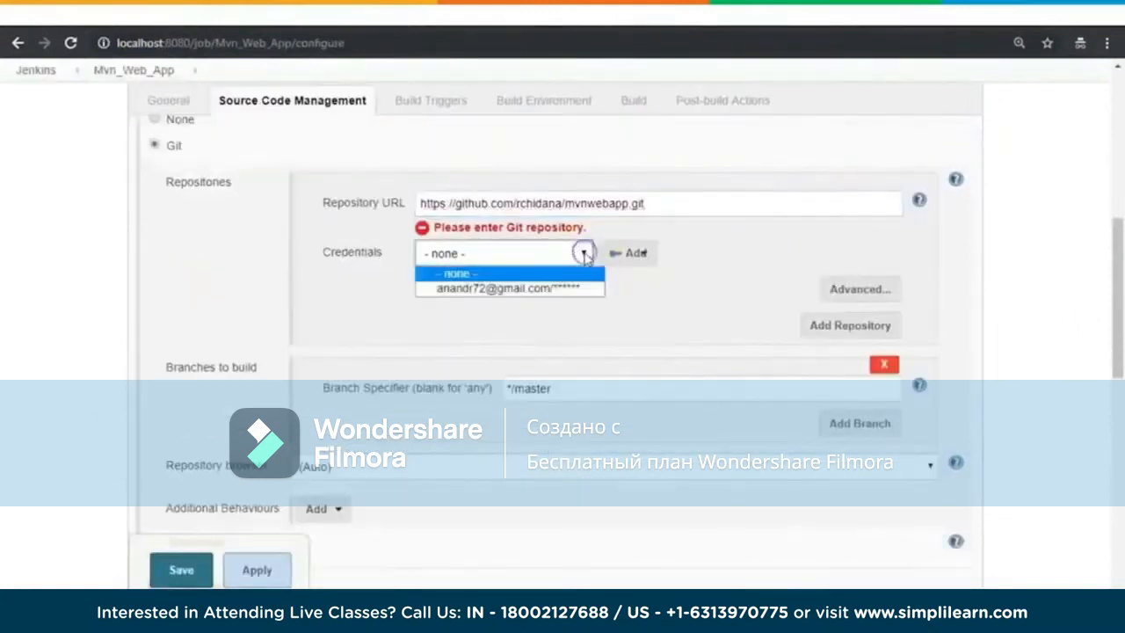
{"action": "left_click", "coordinate": [530, 287]}
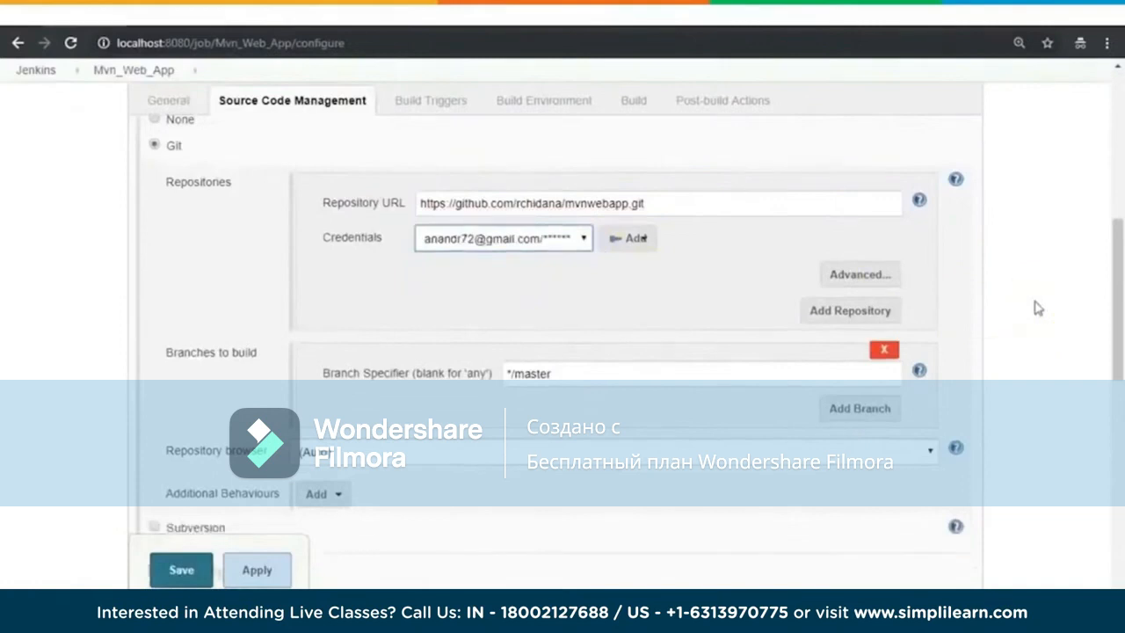
{"action": "scroll", "coordinate": [1038, 308], "scroll_direction": "down", "scroll_amount": 2}
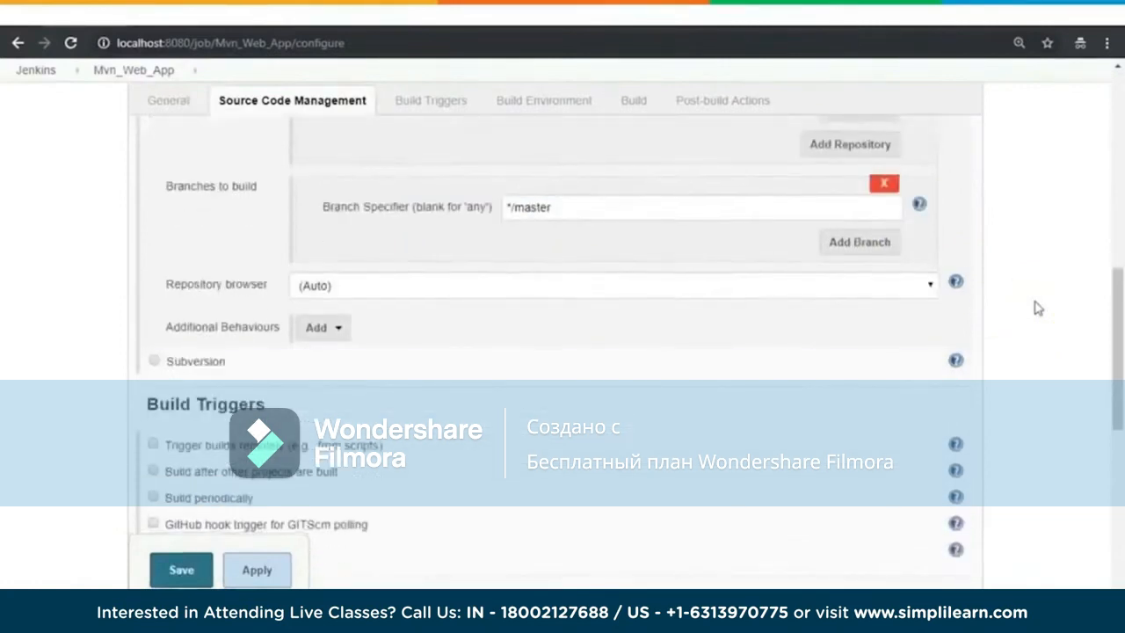
{"action": "scroll", "coordinate": [1038, 307], "scroll_direction": "down", "scroll_amount": 2}
{"action": "left_click", "coordinate": [387, 435]}
{"action": "scroll", "coordinate": [352, 382], "scroll_direction": "down", "scroll_amount": 2}
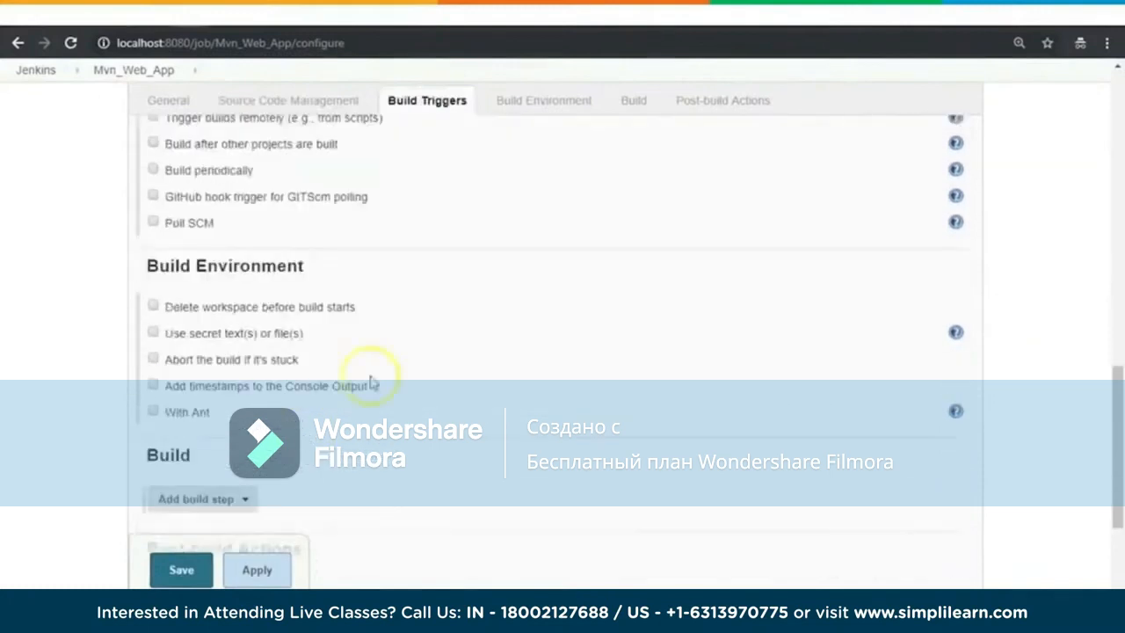
{"action": "scroll", "coordinate": [378, 456], "scroll_direction": "down", "scroll_amount": 2}
{"action": "scroll", "coordinate": [633, 276], "scroll_direction": "up", "scroll_amount": 6}
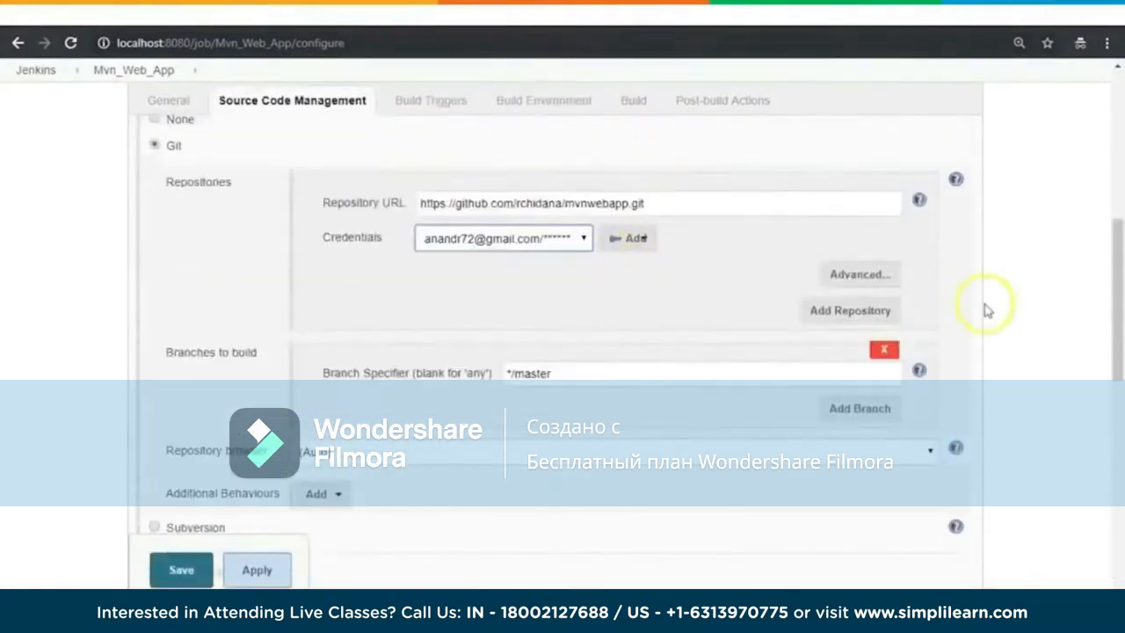
Step: Add a Windows batch command build step running "mvn package" and save the Mvn_Web_App job
{"action": "scroll", "coordinate": [1033, 307], "scroll_direction": "down", "scroll_amount": 2}
{"action": "scroll", "coordinate": [1029, 304], "scroll_direction": "down", "scroll_amount": 5}
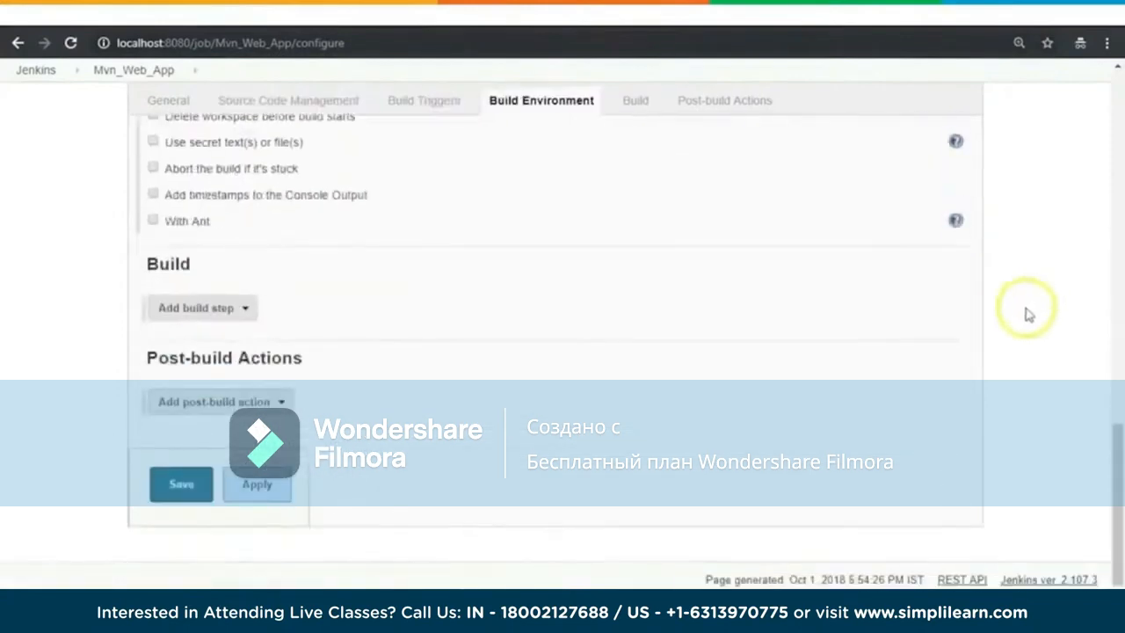
{"action": "left_click", "coordinate": [242, 309]}
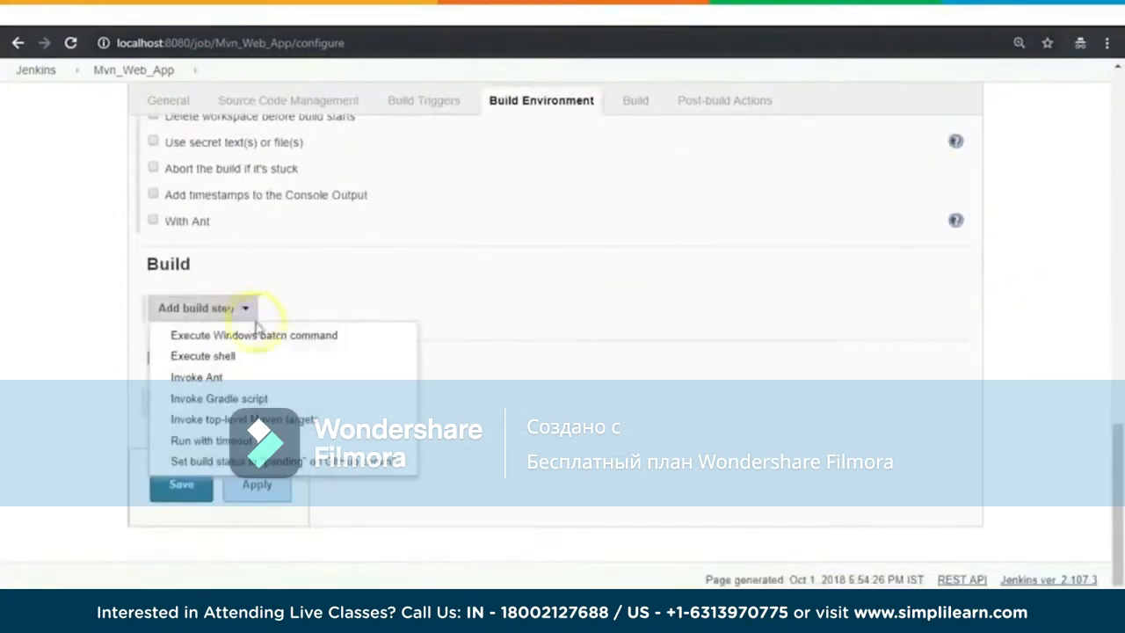
{"action": "left_click", "coordinate": [254, 334]}
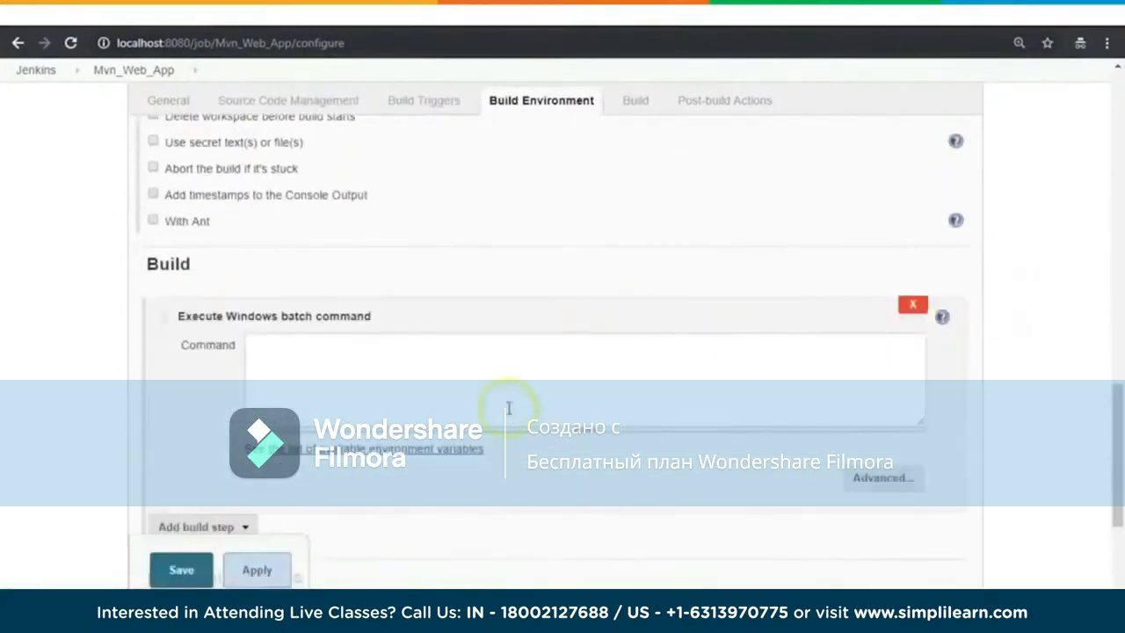
{"action": "left_click", "coordinate": [492, 370]}
{"action": "type", "text": "mvn package"}
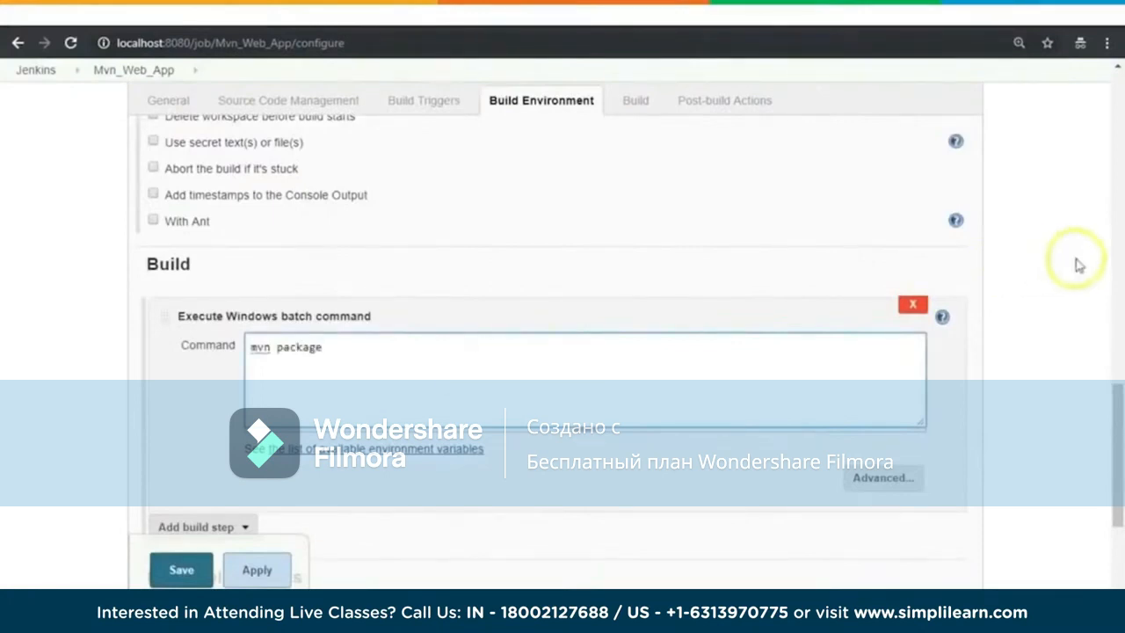
{"action": "scroll", "coordinate": [1037, 299], "scroll_direction": "down", "scroll_amount": 2}
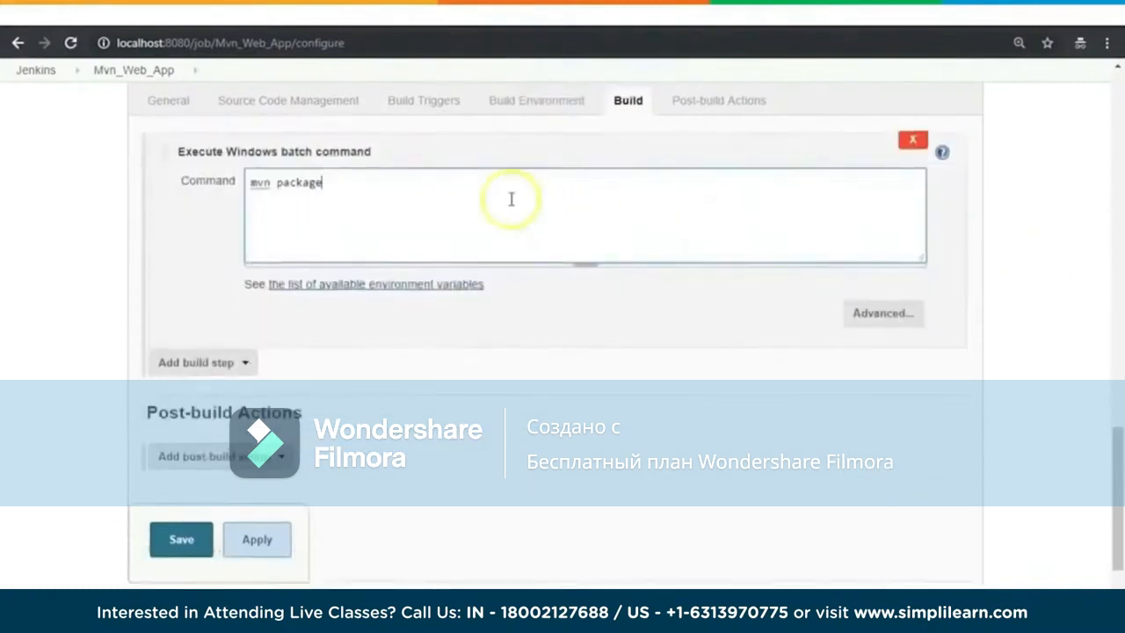
{"action": "double_click", "coordinate": [292, 182]}
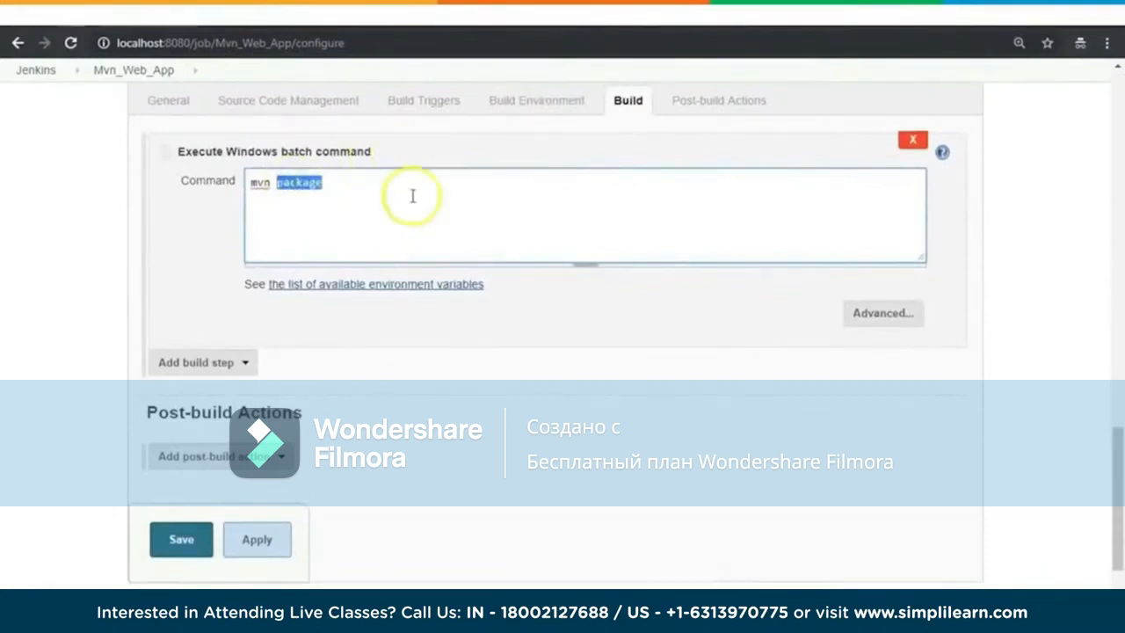
{"action": "left_click", "coordinate": [321, 190]}
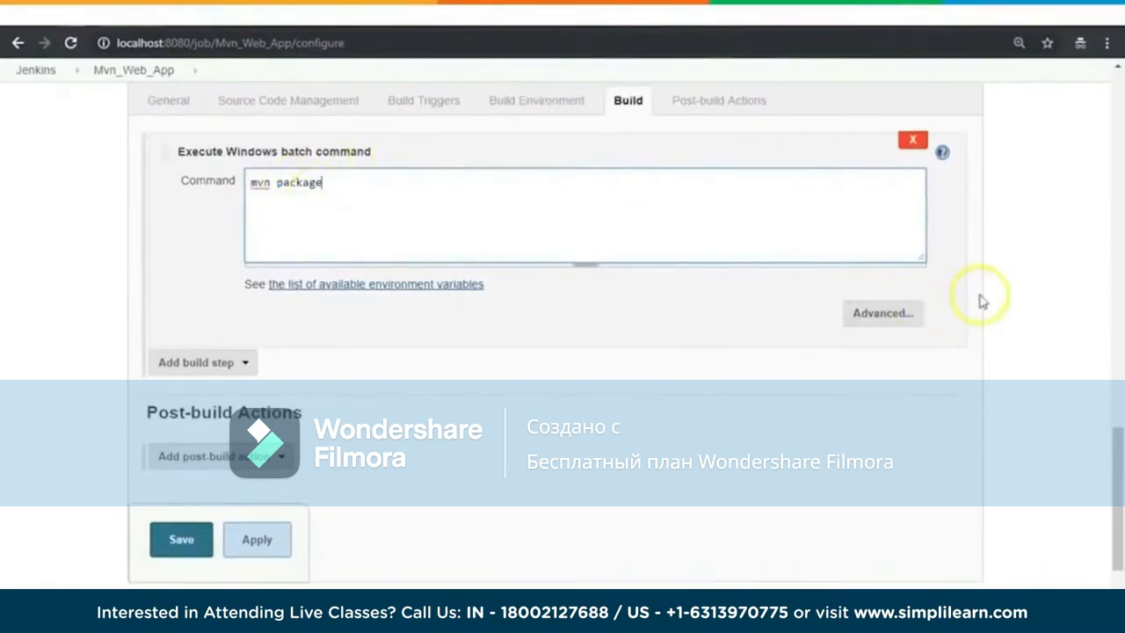
{"action": "left_click", "coordinate": [182, 540]}
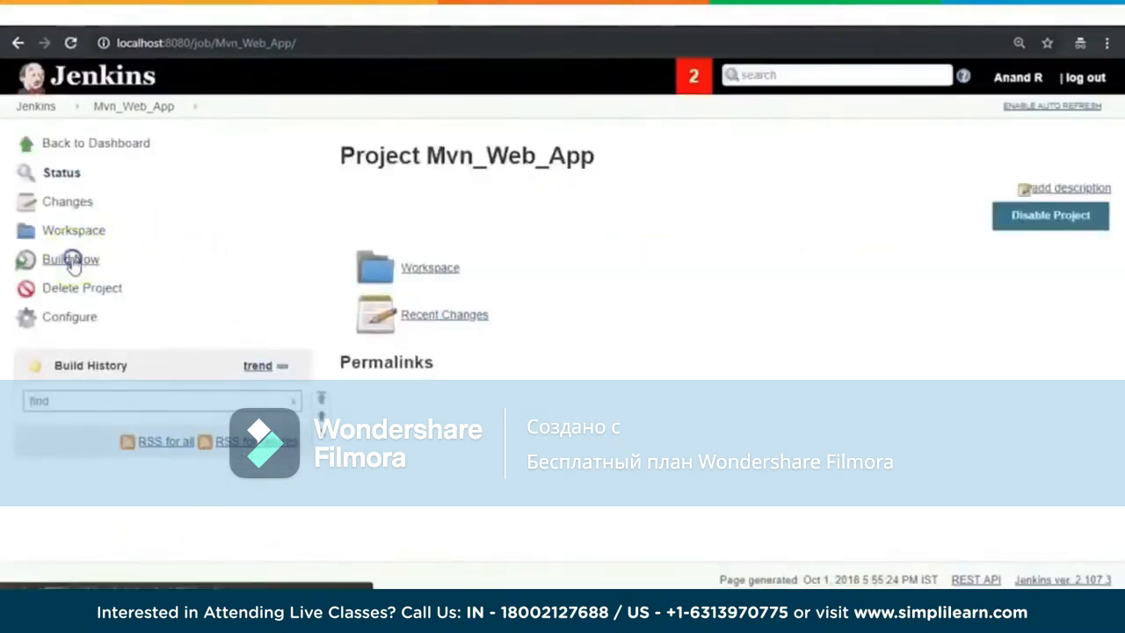
Step: Run a build of Mvn_Web_App and open the console output of build #1
{"action": "left_click", "coordinate": [72, 261]}
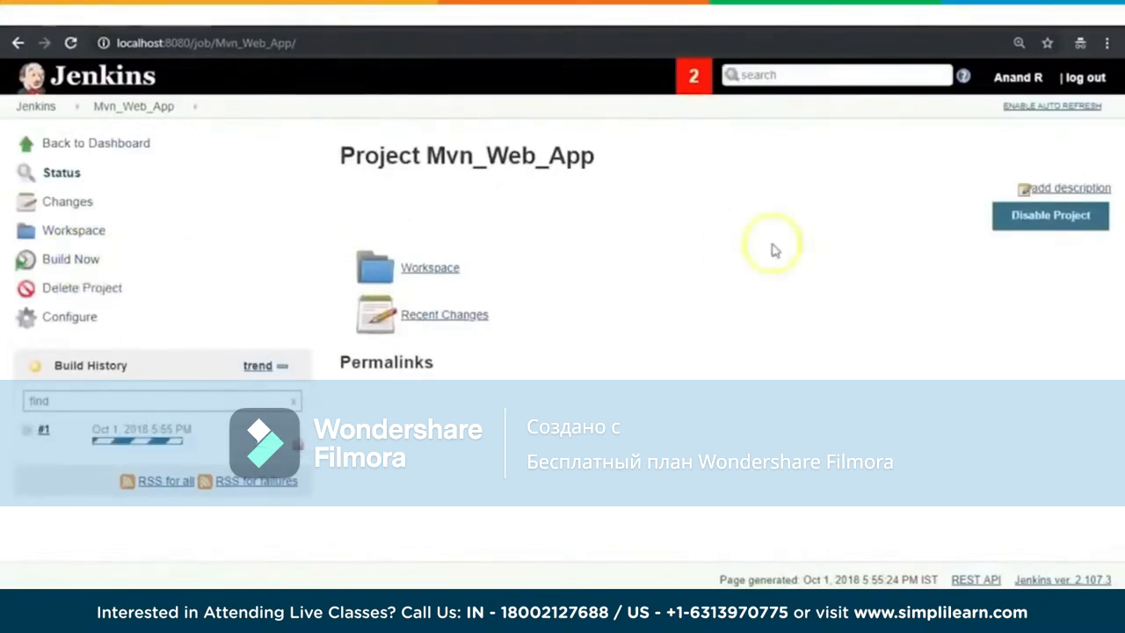
{"action": "left_click", "coordinate": [46, 432]}
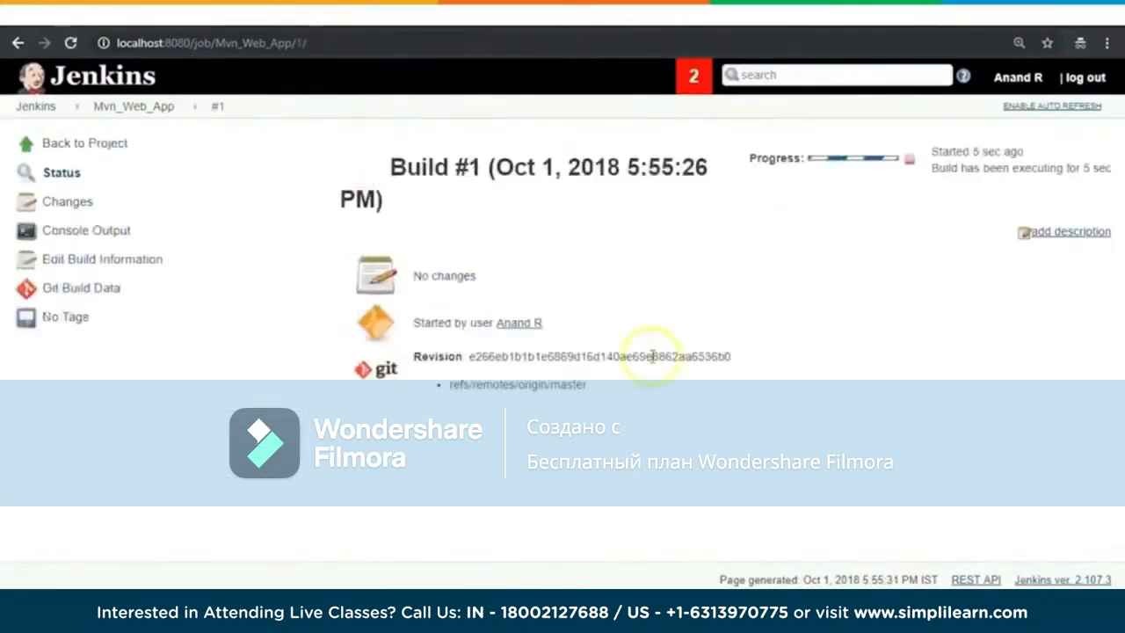
{"action": "left_click", "coordinate": [70, 231]}
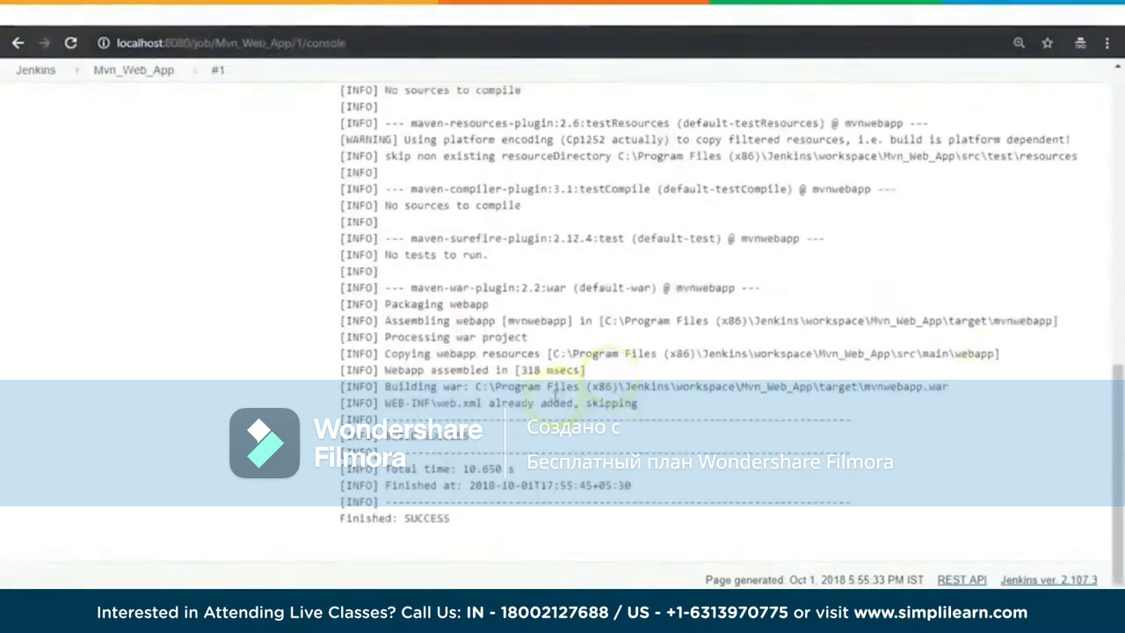
Step: Copy the job's target folder path from the console output and open it in File Explorer to check the mvnwebapp.war file
{"action": "left_click_drag", "start_coordinate": [475, 387], "coordinate": [856, 386]}
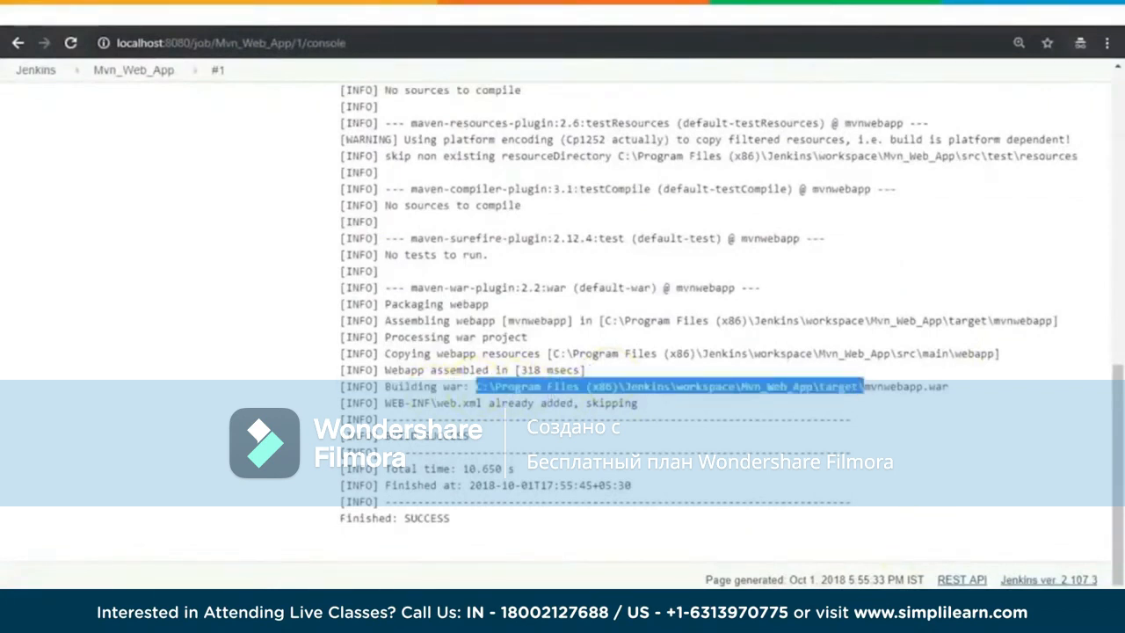
{"action": "left_click", "coordinate": [204, 606]}
{"action": "left_click", "coordinate": [135, 564]}
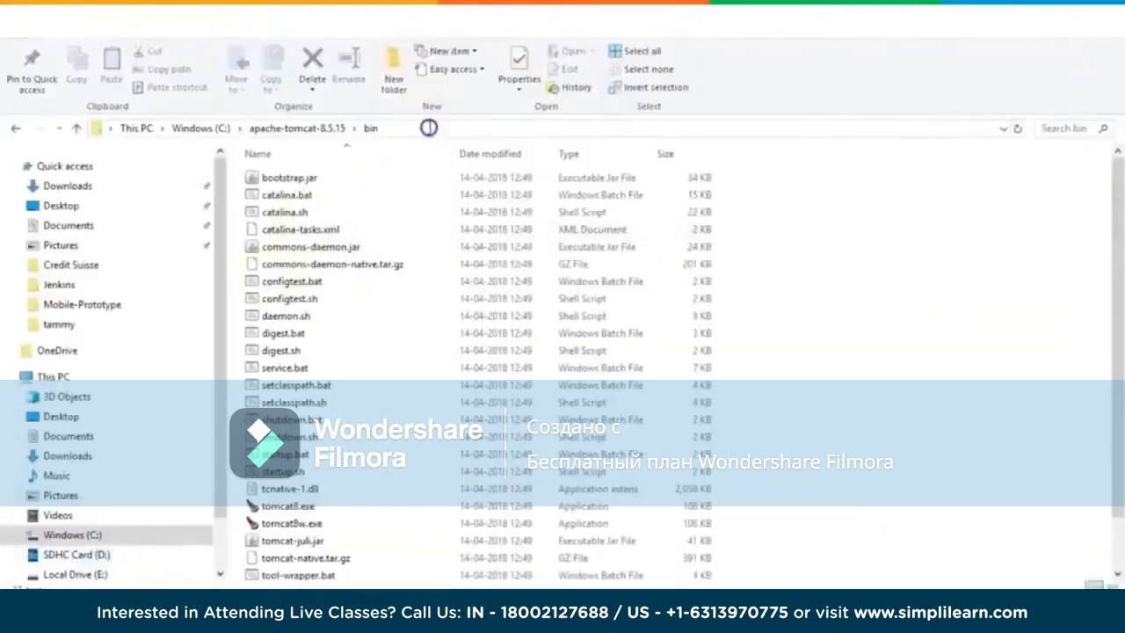
{"action": "left_click", "coordinate": [428, 127]}
{"action": "type", "text": "C:\\Program Files (x86)\\Jenkins\\workspace\\Mvn_Web_App\\target"}
{"action": "key", "text": "Return"}
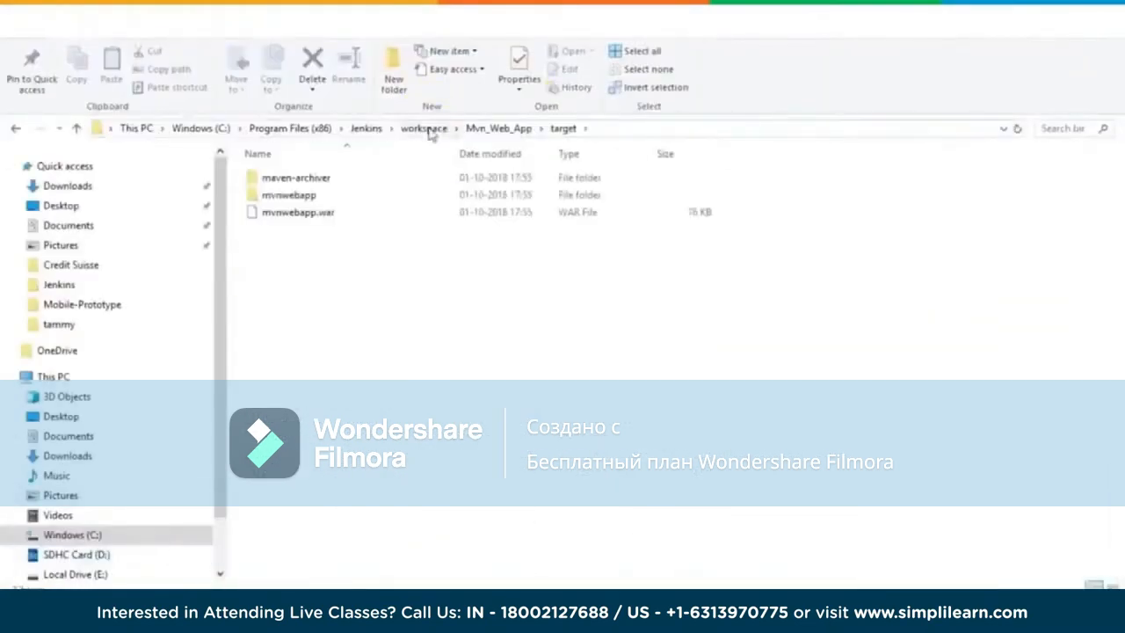
{"action": "left_click", "coordinate": [320, 214]}
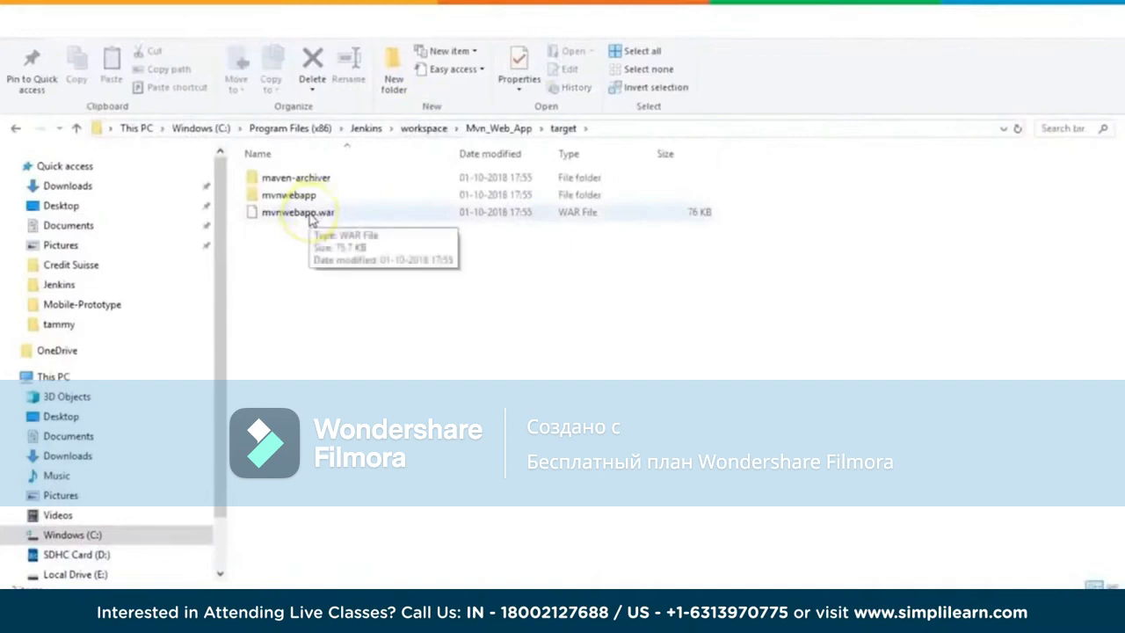
{"action": "left_click", "coordinate": [376, 368]}
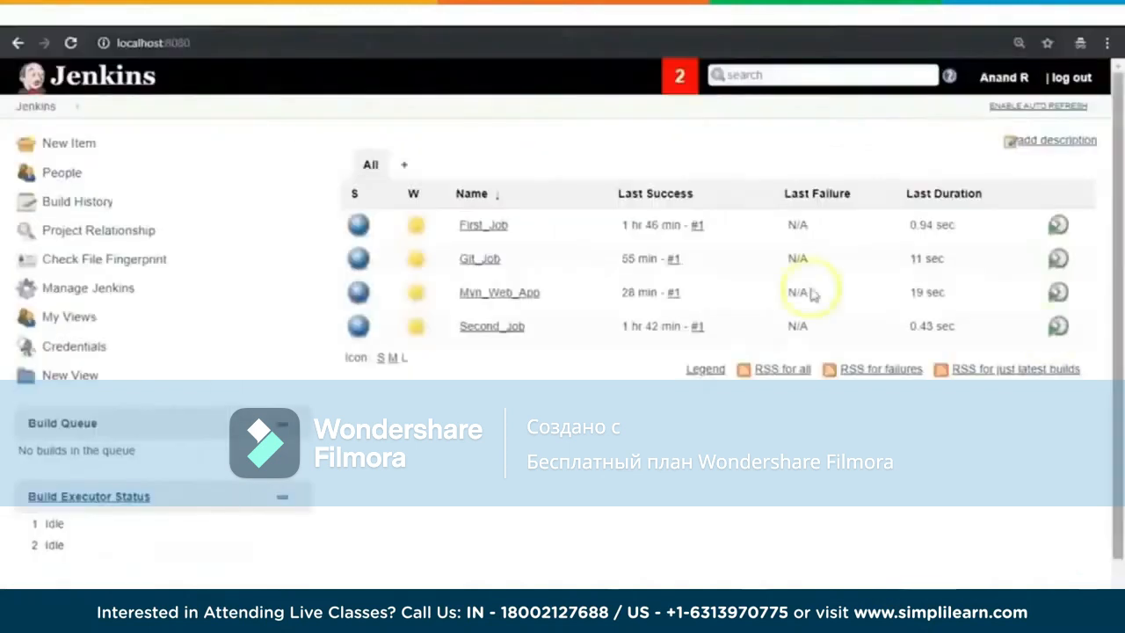
Step: Open the list of available plugins in the Jenkins plugin manager
{"action": "left_click", "coordinate": [104, 297]}
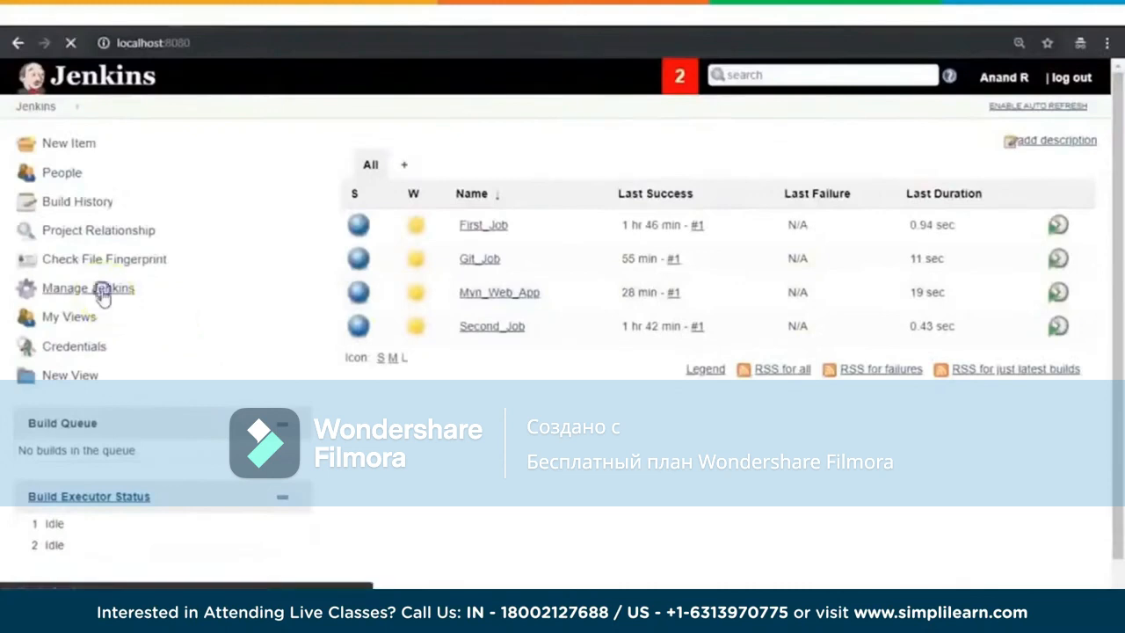
{"action": "scroll", "coordinate": [939, 376], "scroll_direction": "down", "scroll_amount": 1}
{"action": "scroll", "coordinate": [939, 375], "scroll_direction": "down", "scroll_amount": 5}
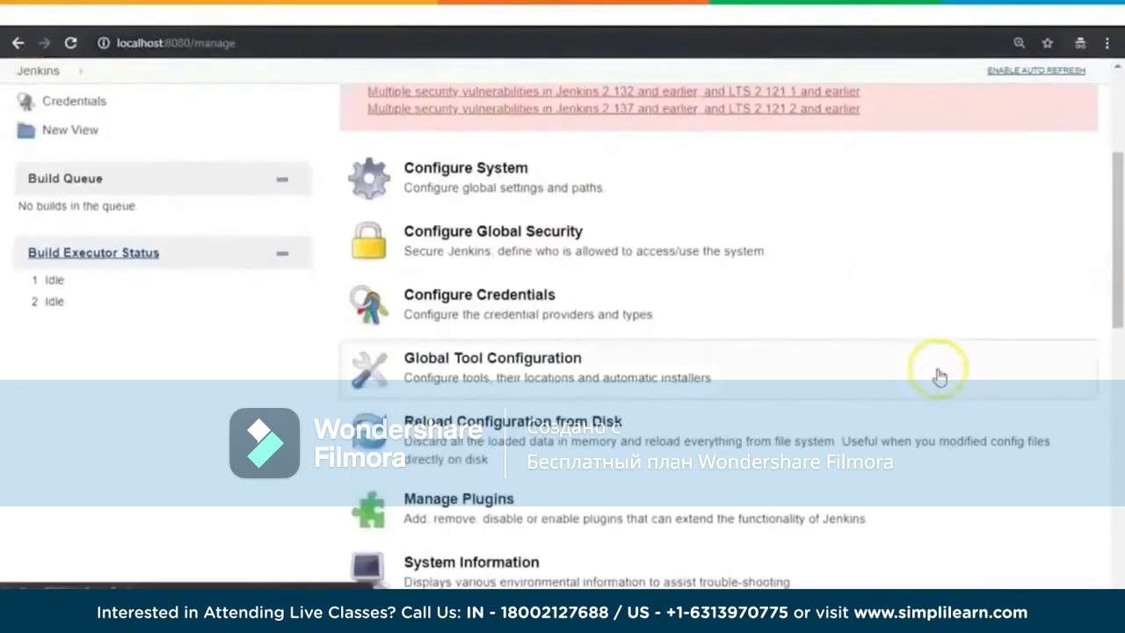
{"action": "left_click", "coordinate": [471, 348]}
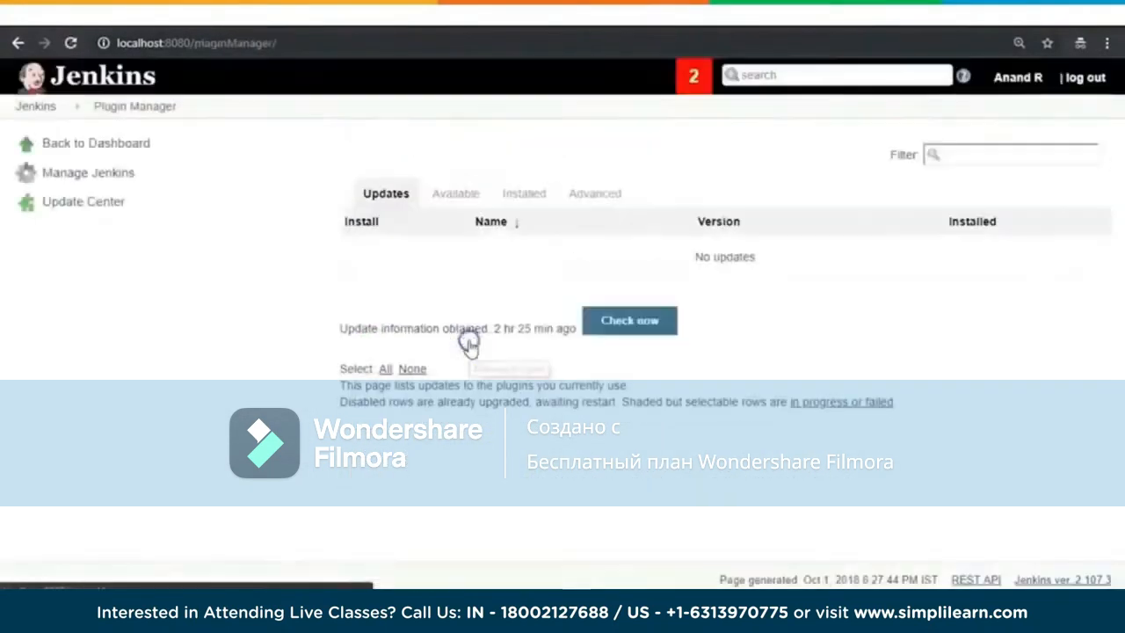
{"action": "left_click", "coordinate": [457, 193]}
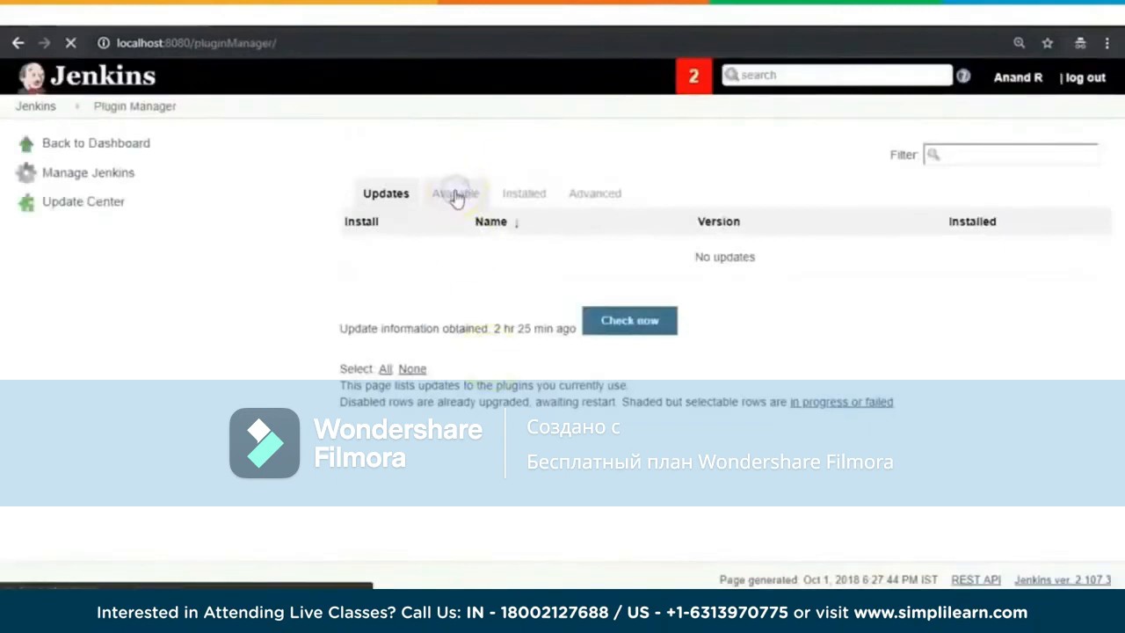
Step: Filter the available plugins by "container" and look through the list
{"action": "left_click", "coordinate": [991, 153]}
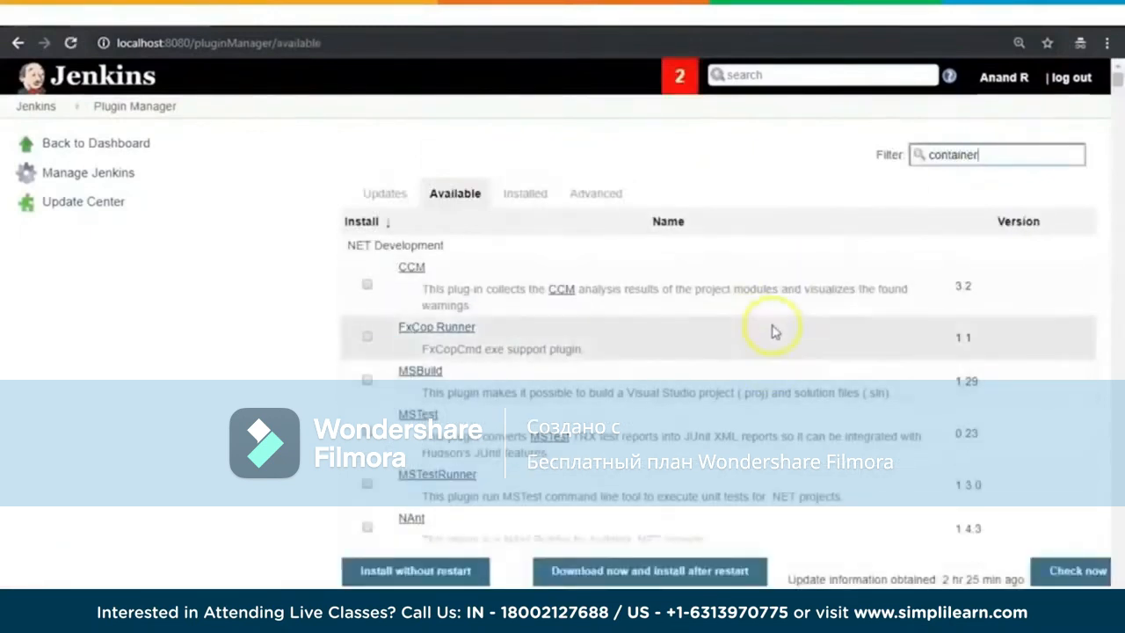
{"action": "scroll", "coordinate": [1042, 309], "scroll_direction": "down", "scroll_amount": 10}
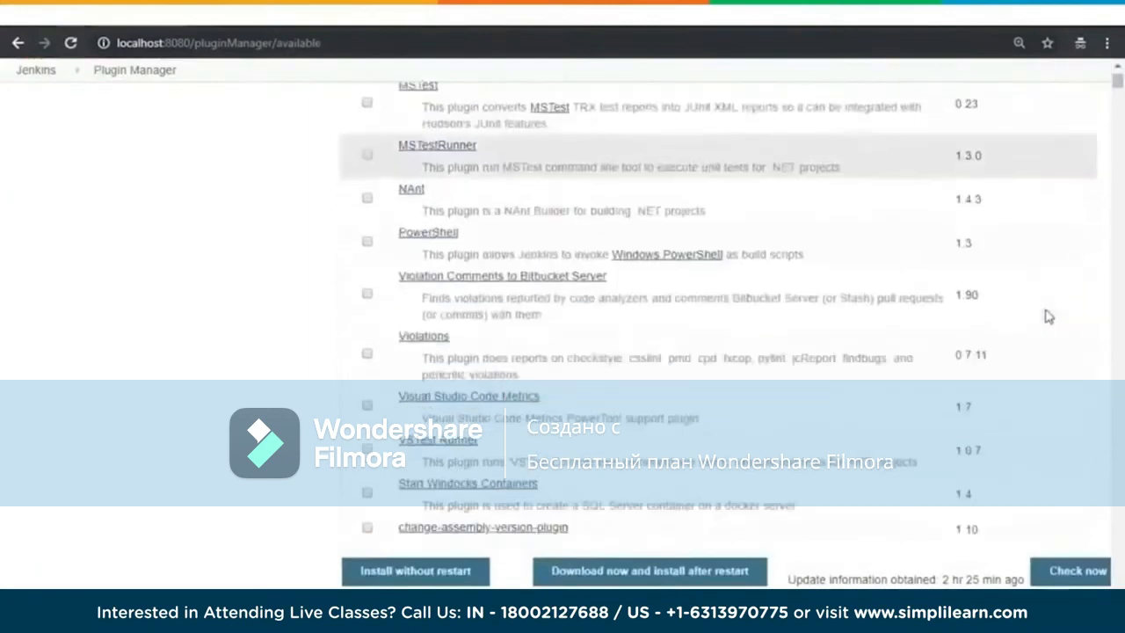
{"action": "scroll", "coordinate": [1046, 316], "scroll_direction": "down", "scroll_amount": 7}
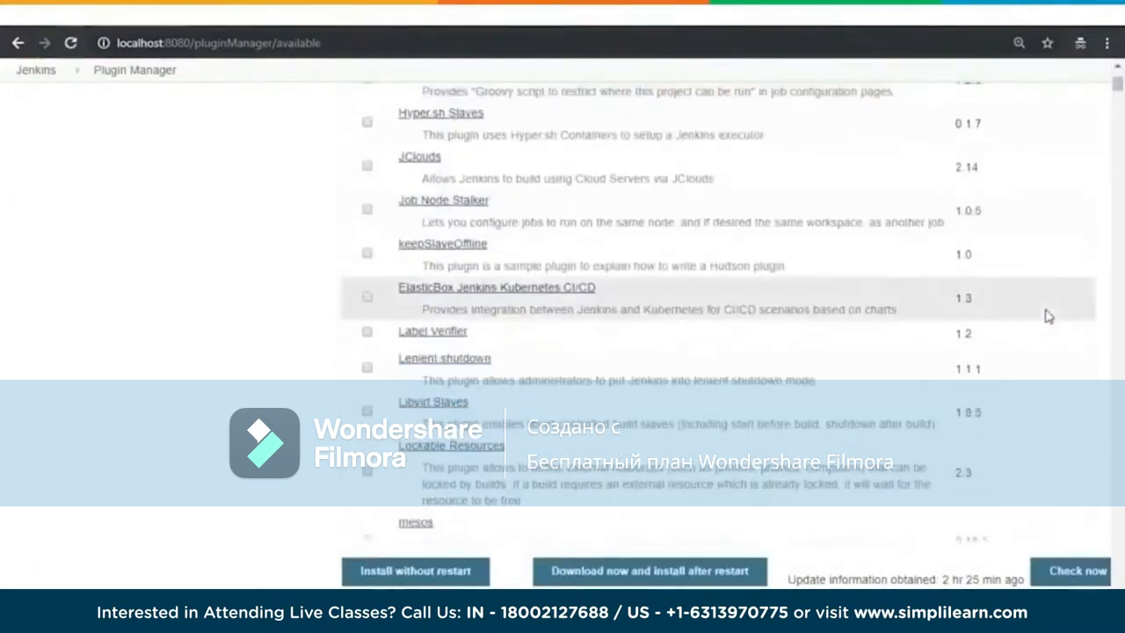
{"action": "scroll", "coordinate": [1046, 315], "scroll_direction": "down", "scroll_amount": 5}
{"action": "scroll", "coordinate": [1045, 314], "scroll_direction": "up", "scroll_amount": 20}
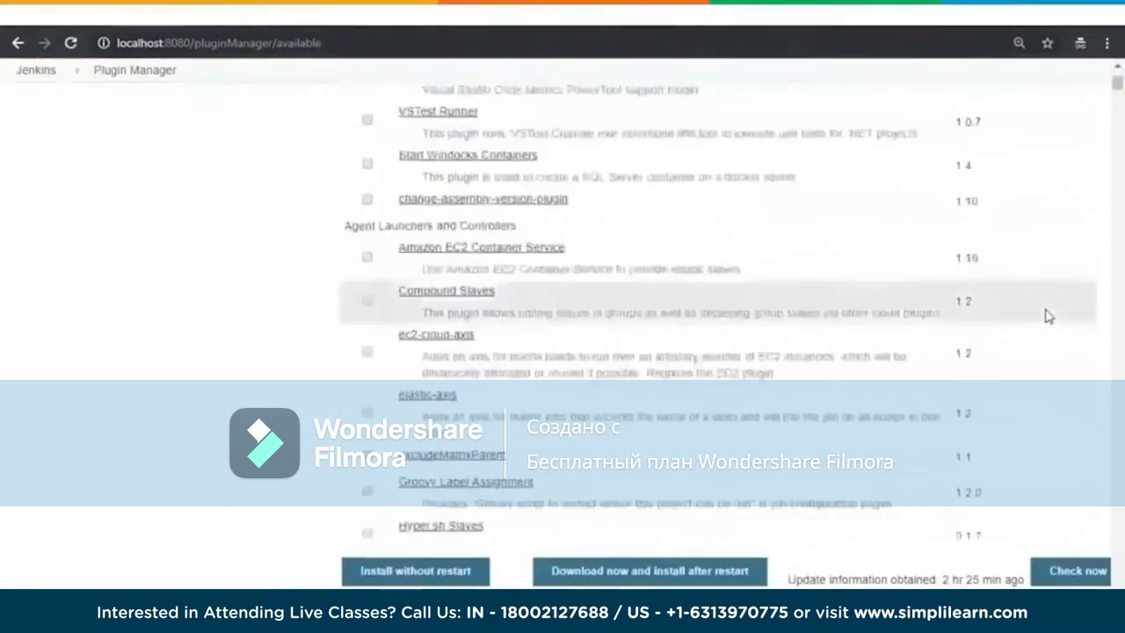
Step: Filter the available plugins by "deployment" and install the Deploy to container plugin without restart, checking its installation status
{"action": "left_click_drag", "start_coordinate": [1005, 156], "coordinate": [911, 167]}
{"action": "type", "text": "deploy"}
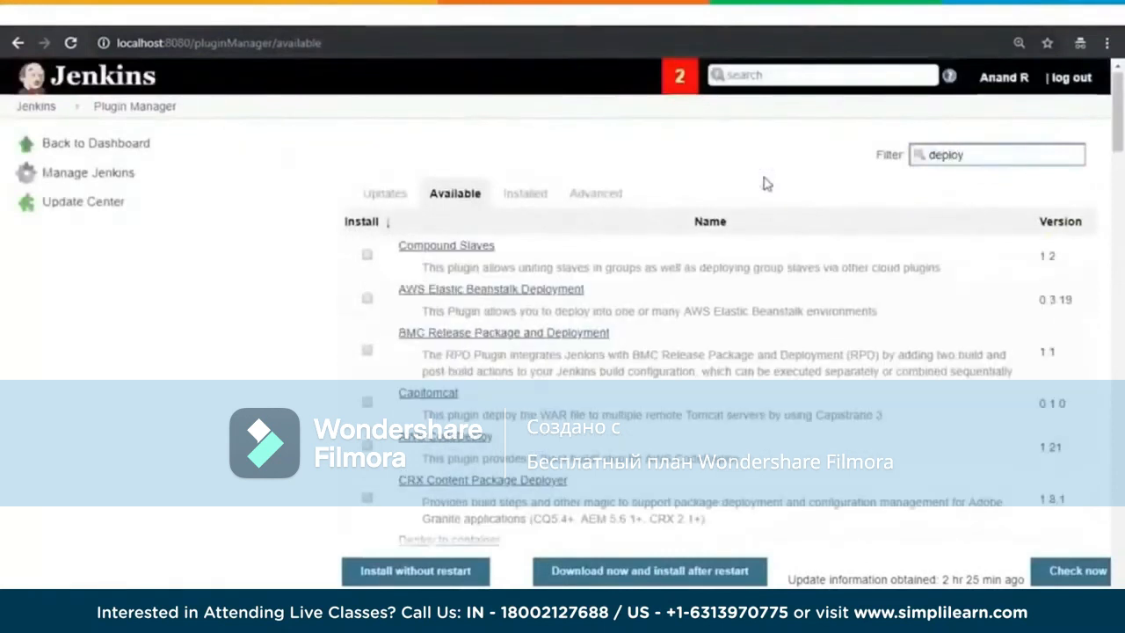
{"action": "type", "text": "ment"}
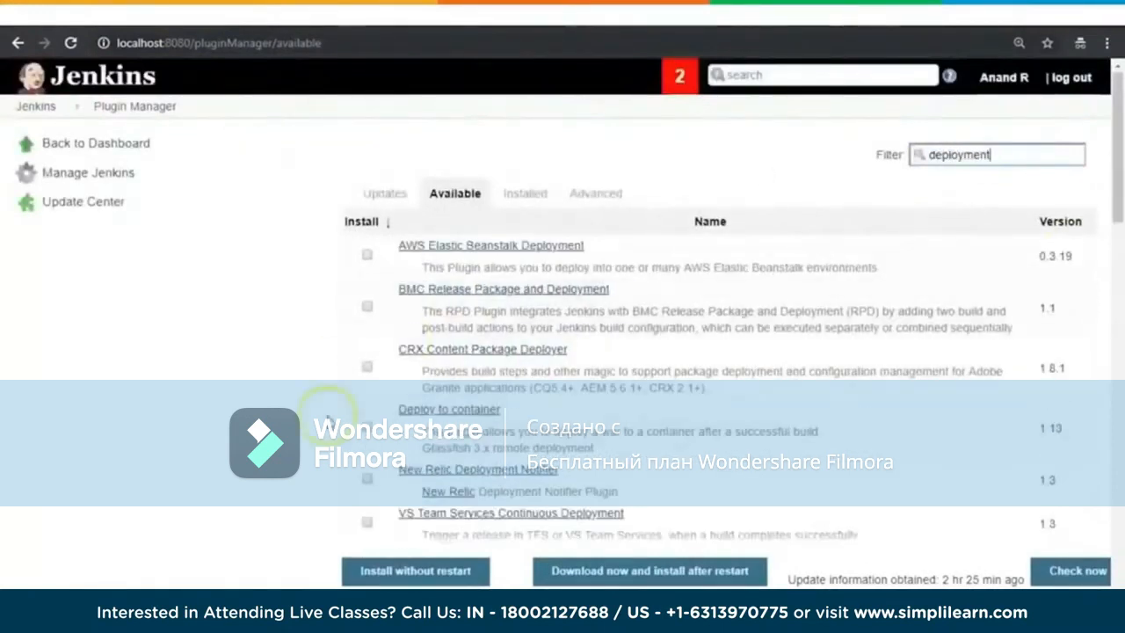
{"action": "left_click", "coordinate": [368, 431]}
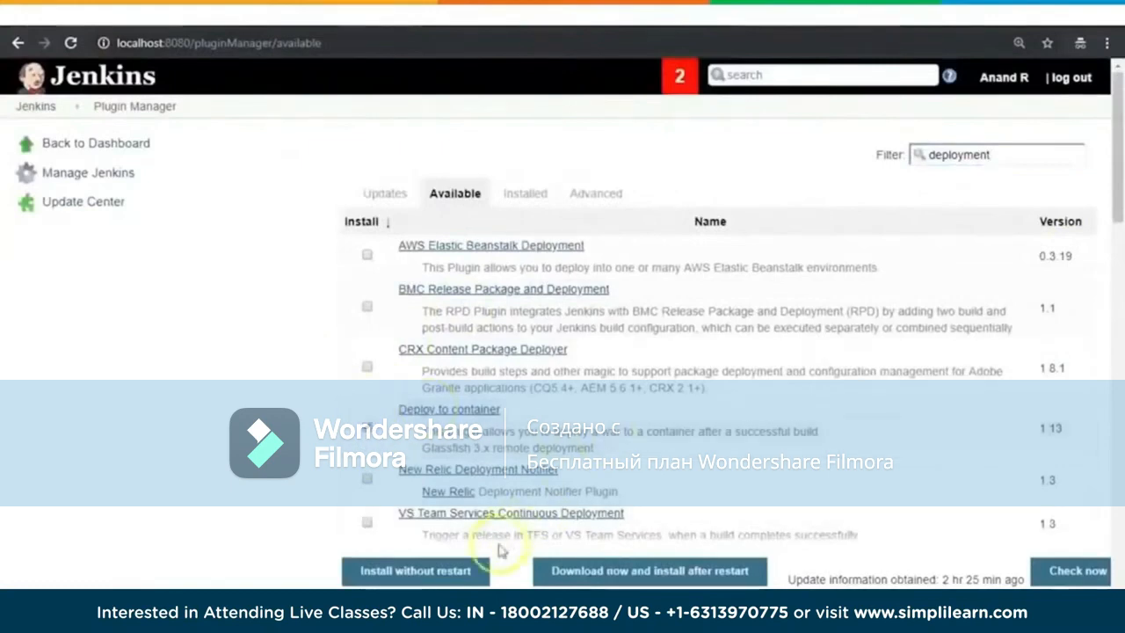
{"action": "left_click", "coordinate": [422, 571]}
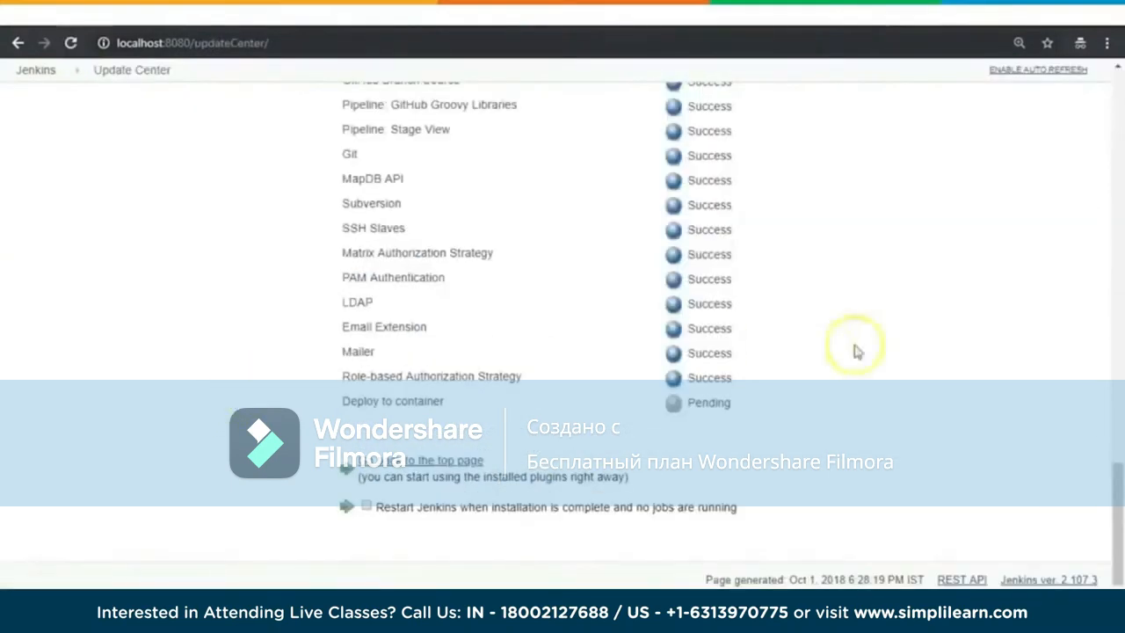
{"action": "scroll", "coordinate": [921, 258], "scroll_direction": "up", "scroll_amount": 5}
{"action": "scroll", "coordinate": [922, 259], "scroll_direction": "up", "scroll_amount": 10}
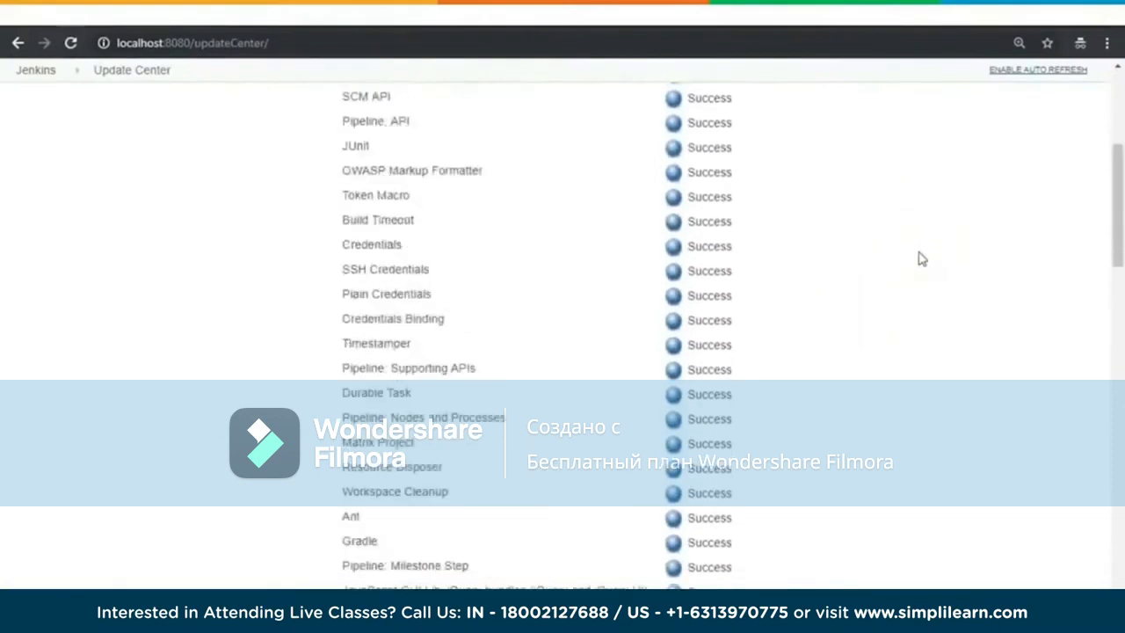
{"action": "scroll", "coordinate": [921, 259], "scroll_direction": "down", "scroll_amount": 15}
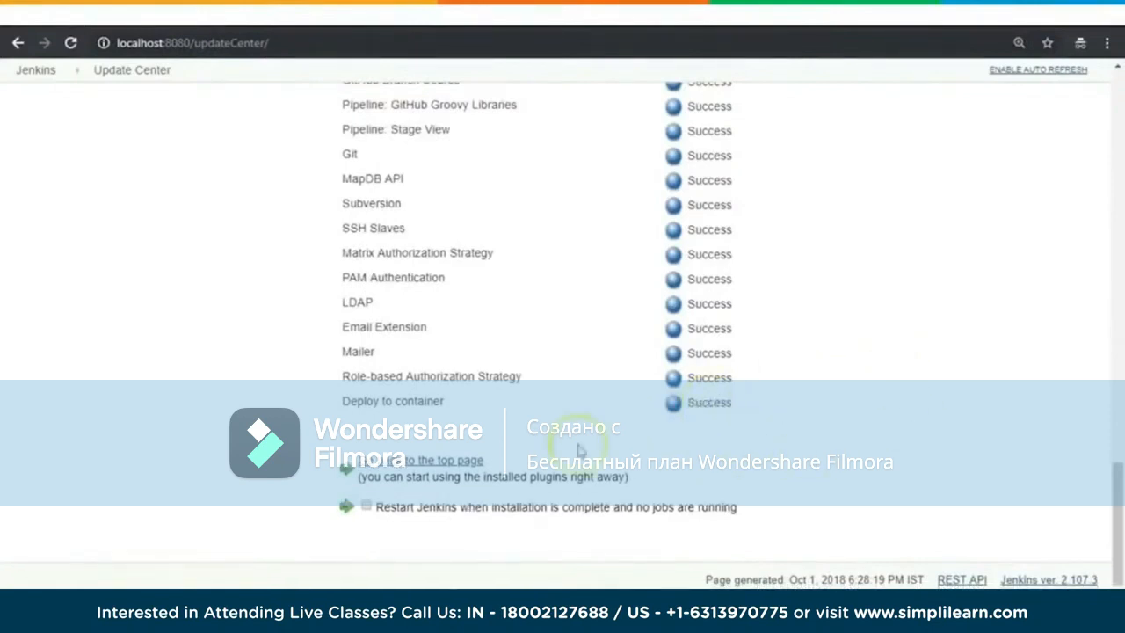
Step: Open the Mvn_Web_App job's workspace and browse its target folder to check the mvnwebapp.war file
{"action": "left_click", "coordinate": [429, 463]}
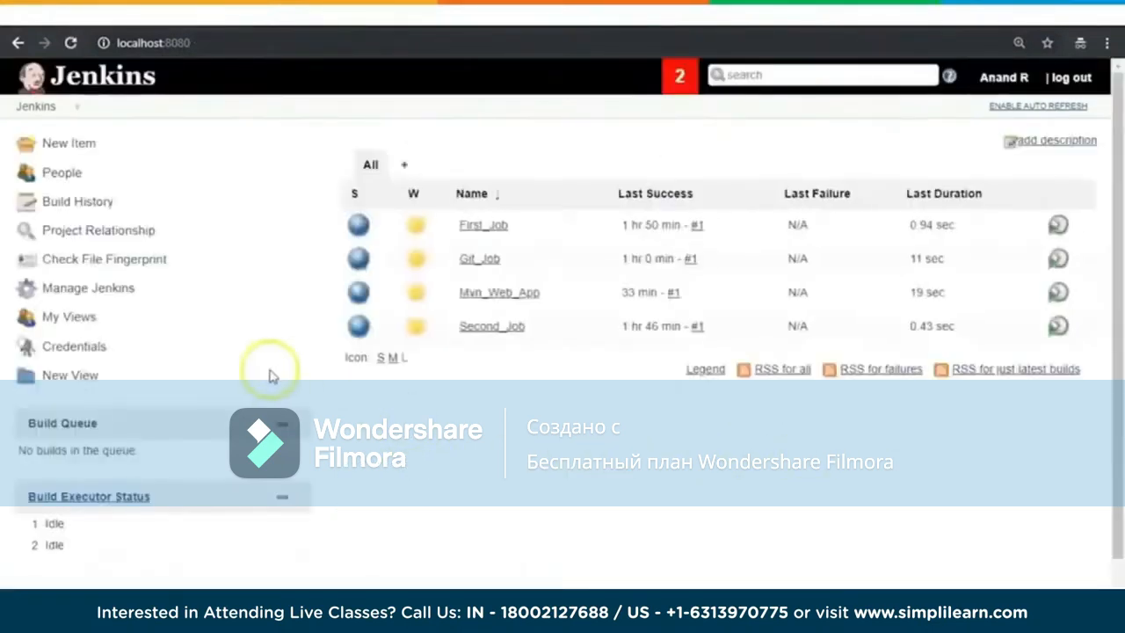
{"action": "left_click", "coordinate": [489, 293]}
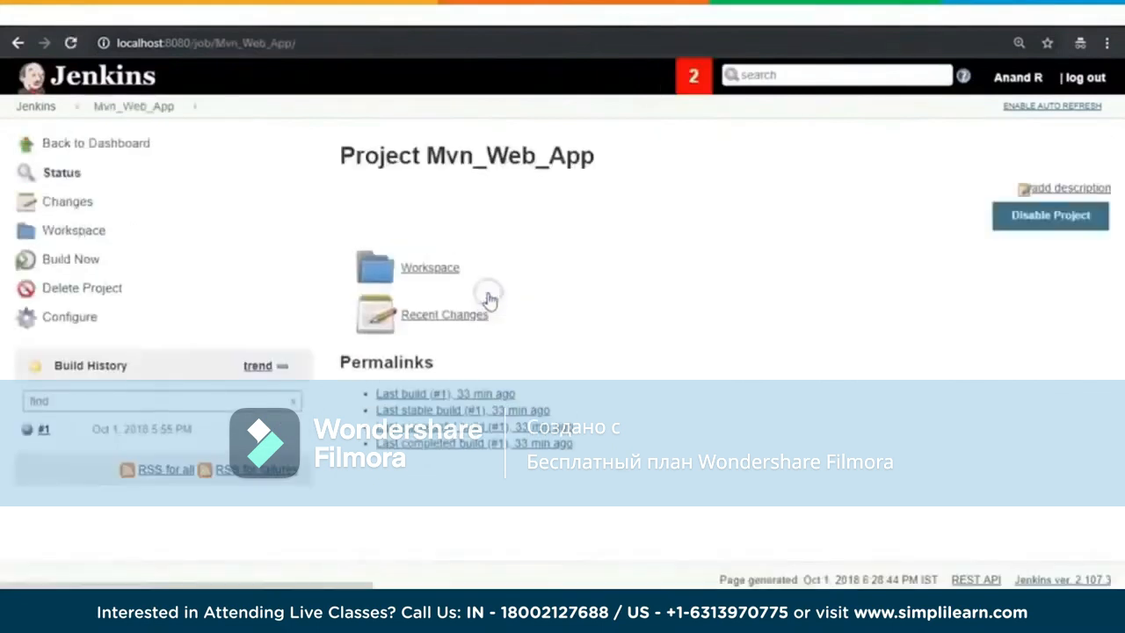
{"action": "left_click", "coordinate": [428, 270]}
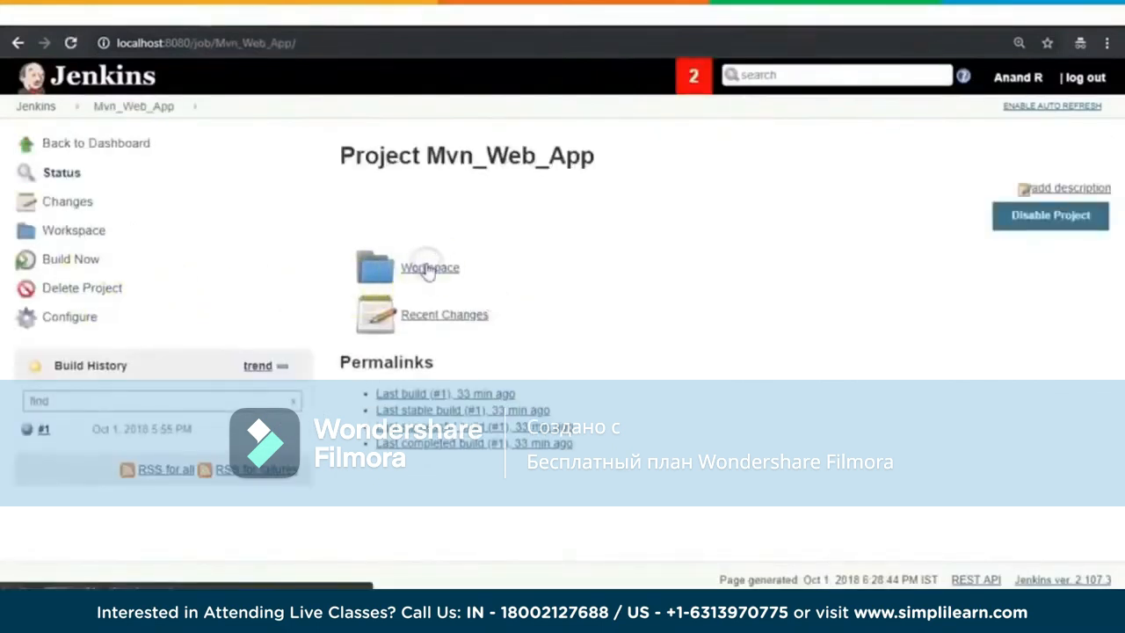
{"action": "left_click", "coordinate": [439, 268]}
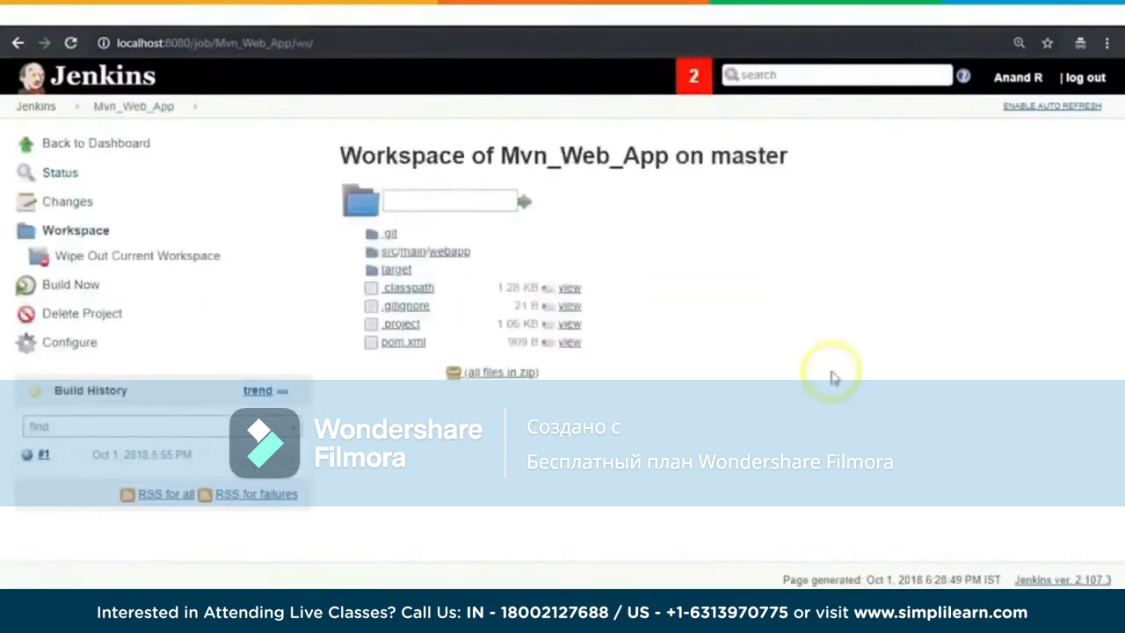
{"action": "left_click", "coordinate": [395, 270]}
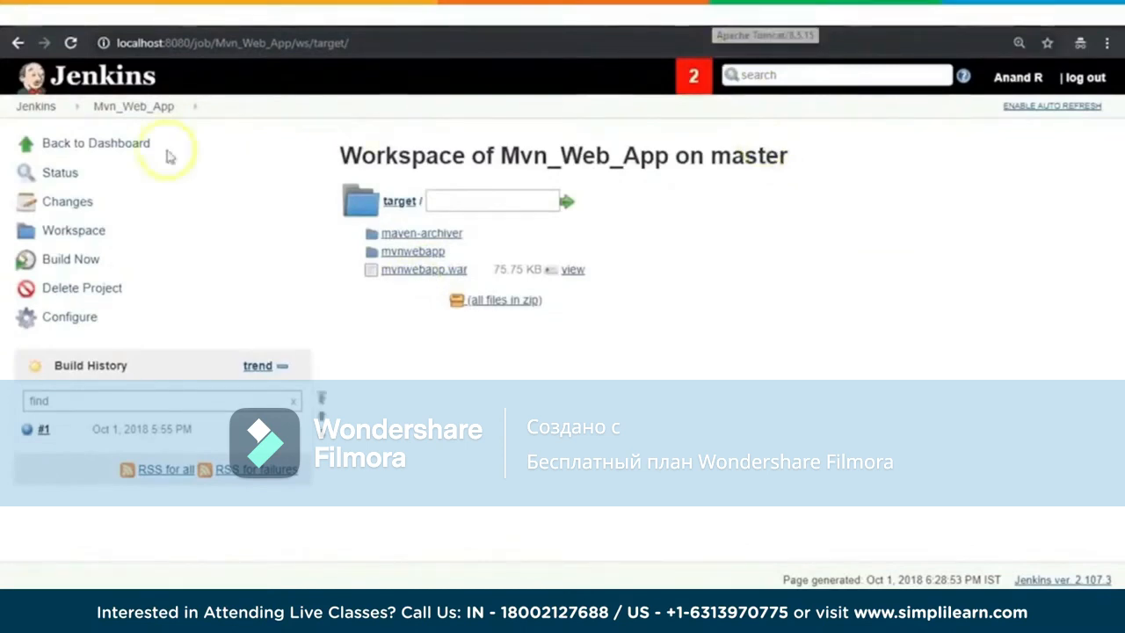
Step: Open the Mvn_Web_App job's configuration and review its source code, build trigger and build settings through to the post-build actions
{"action": "left_click", "coordinate": [84, 318]}
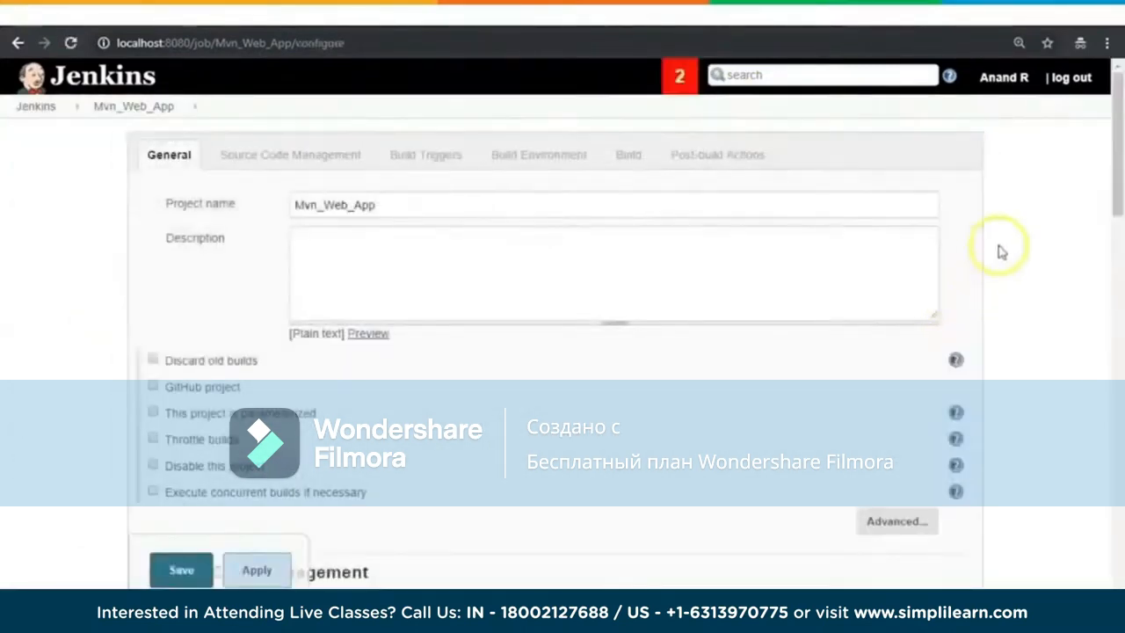
{"action": "scroll", "coordinate": [1002, 252], "scroll_direction": "down", "scroll_amount": 10}
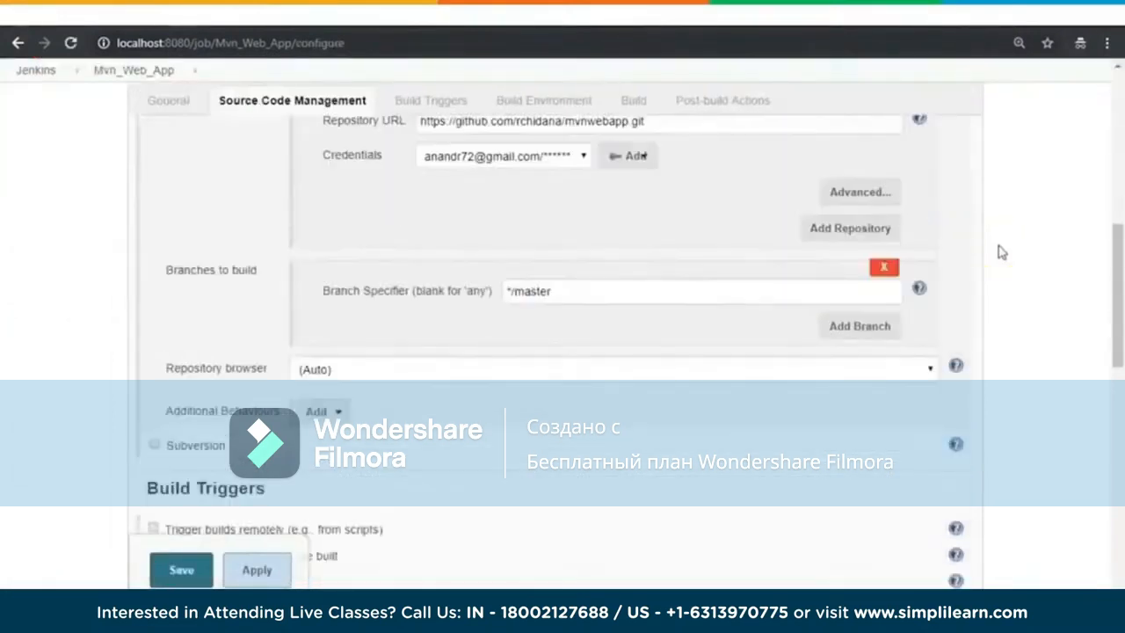
{"action": "scroll", "coordinate": [1002, 252], "scroll_direction": "up", "scroll_amount": 7}
{"action": "scroll", "coordinate": [1002, 252], "scroll_direction": "down", "scroll_amount": 9}
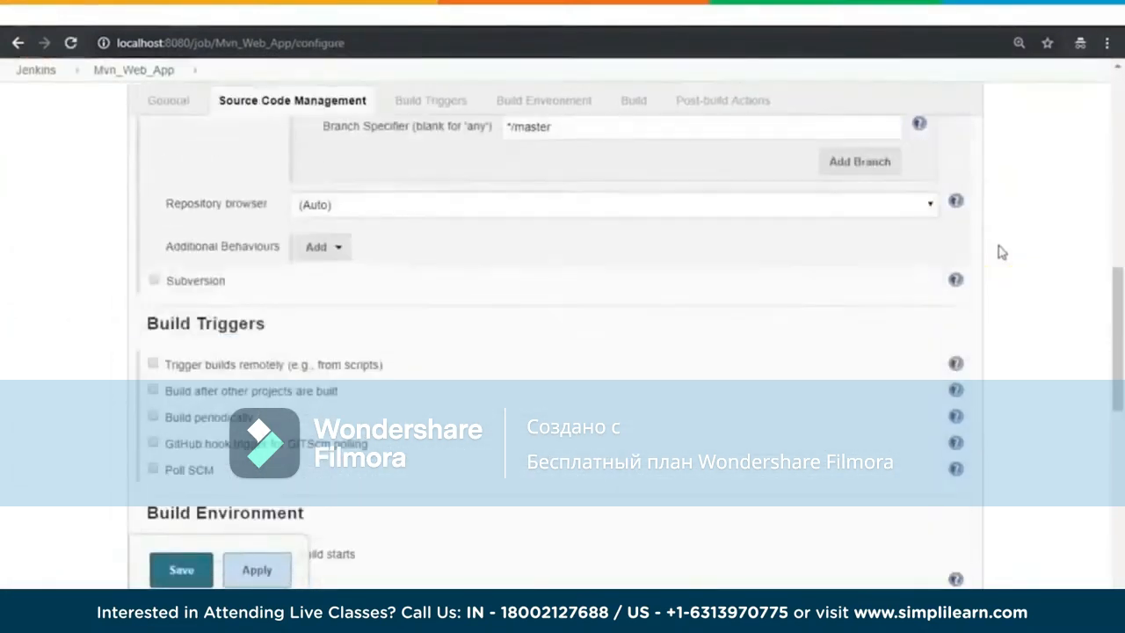
{"action": "scroll", "coordinate": [1002, 252], "scroll_direction": "down", "scroll_amount": 6}
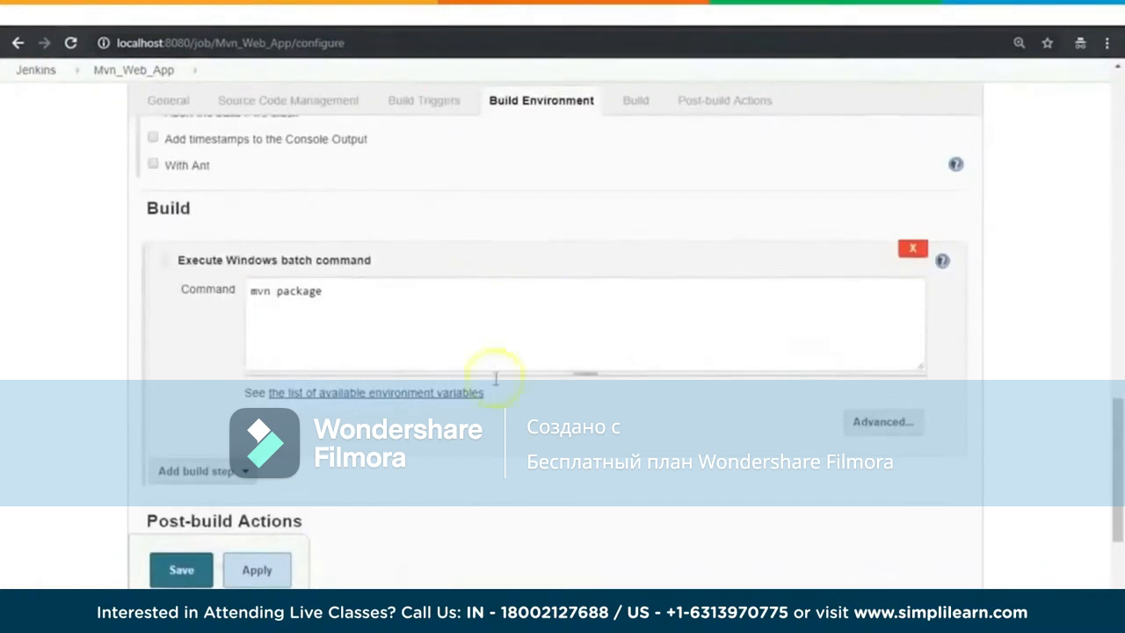
{"action": "scroll", "coordinate": [519, 391], "scroll_direction": "down", "scroll_amount": 3}
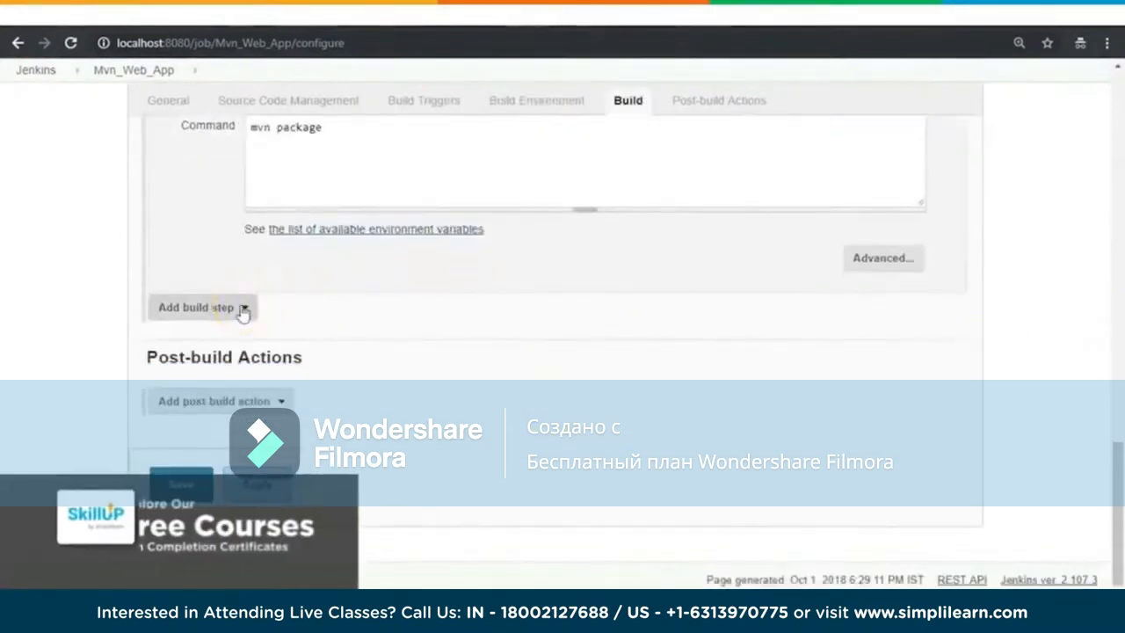
Step: Add a "Deploy war/ear to a container" post-build action to the Mvn_Web_App job
{"action": "left_click", "coordinate": [280, 401]}
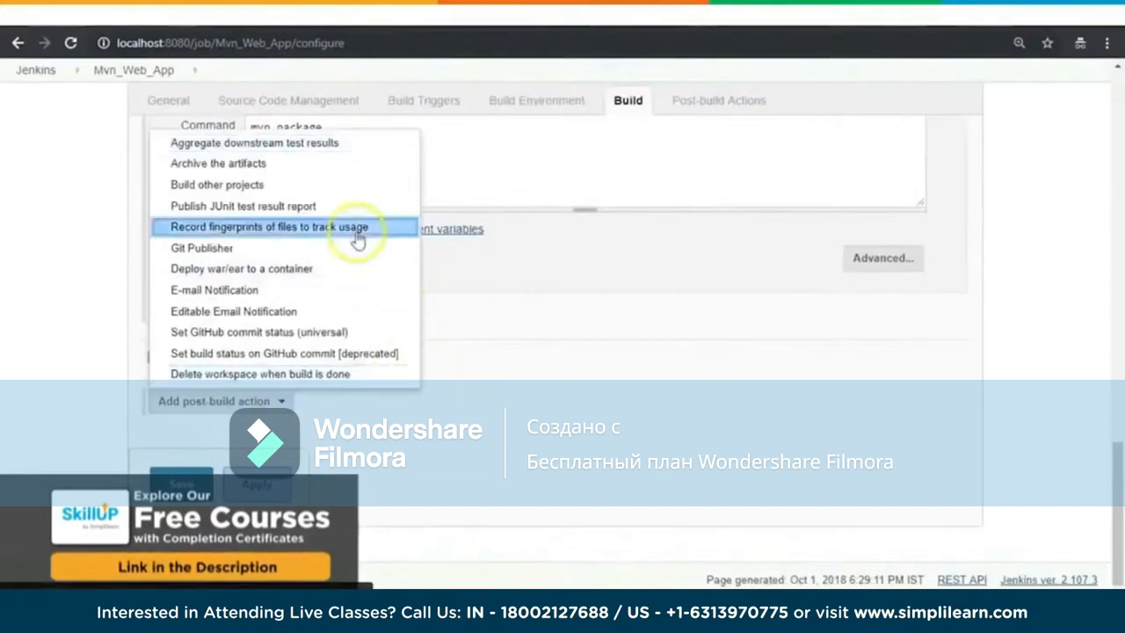
{"action": "scroll", "coordinate": [658, 307], "scroll_direction": "up", "scroll_amount": 2}
{"action": "scroll", "coordinate": [580, 331], "scroll_direction": "up", "scroll_amount": 1}
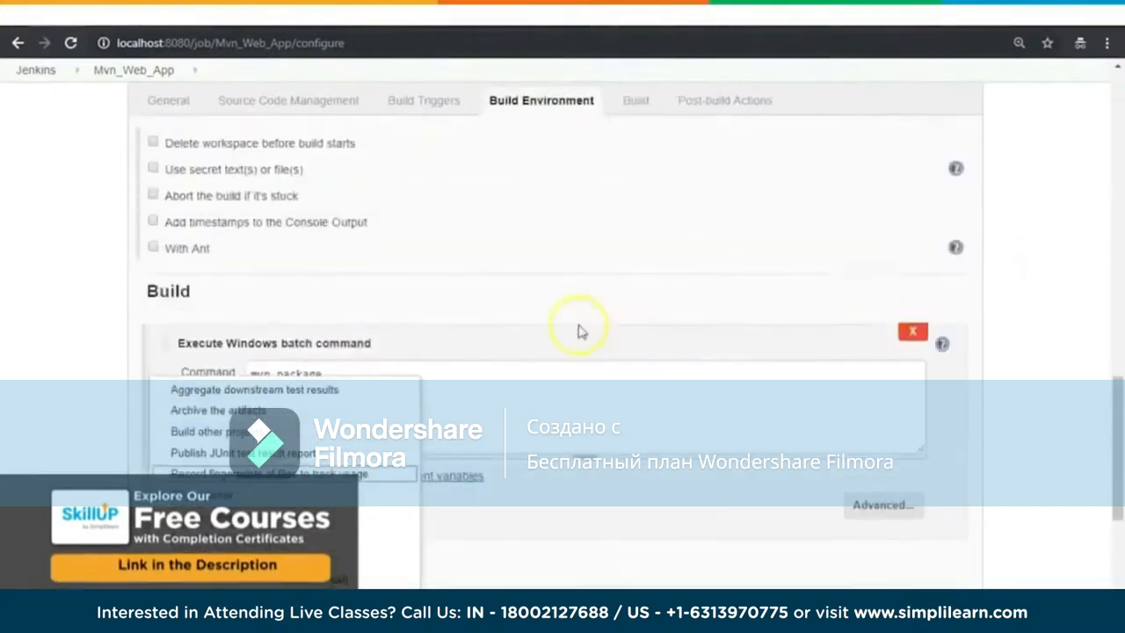
{"action": "left_click", "coordinate": [509, 401]}
{"action": "scroll", "coordinate": [1032, 304], "scroll_direction": "down", "scroll_amount": 3}
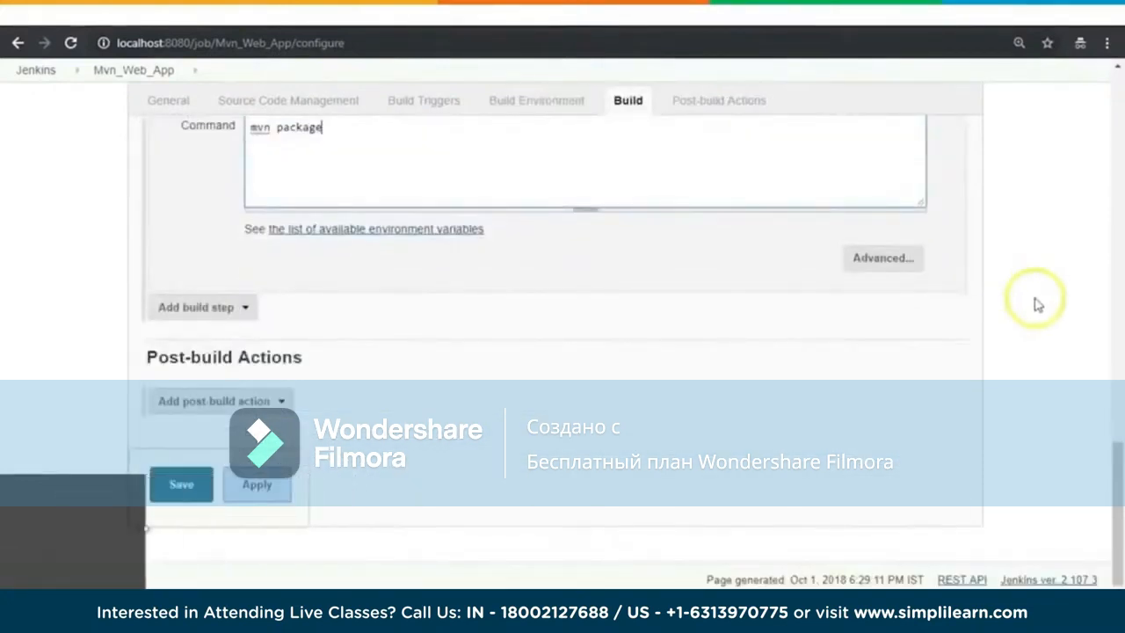
{"action": "left_click", "coordinate": [280, 401]}
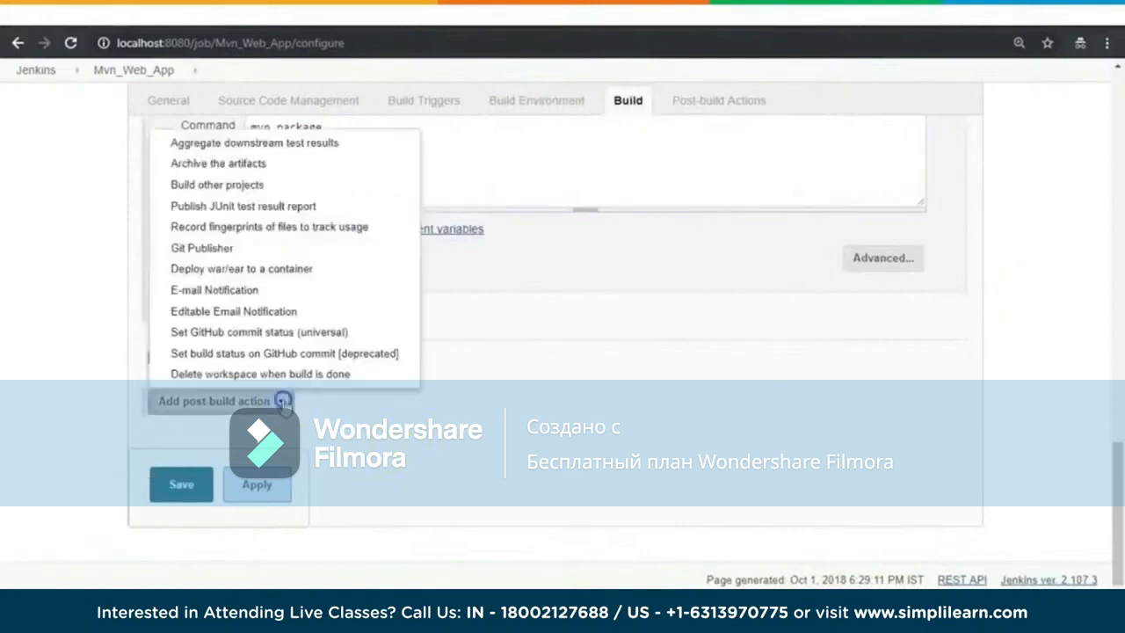
{"action": "left_click", "coordinate": [294, 271]}
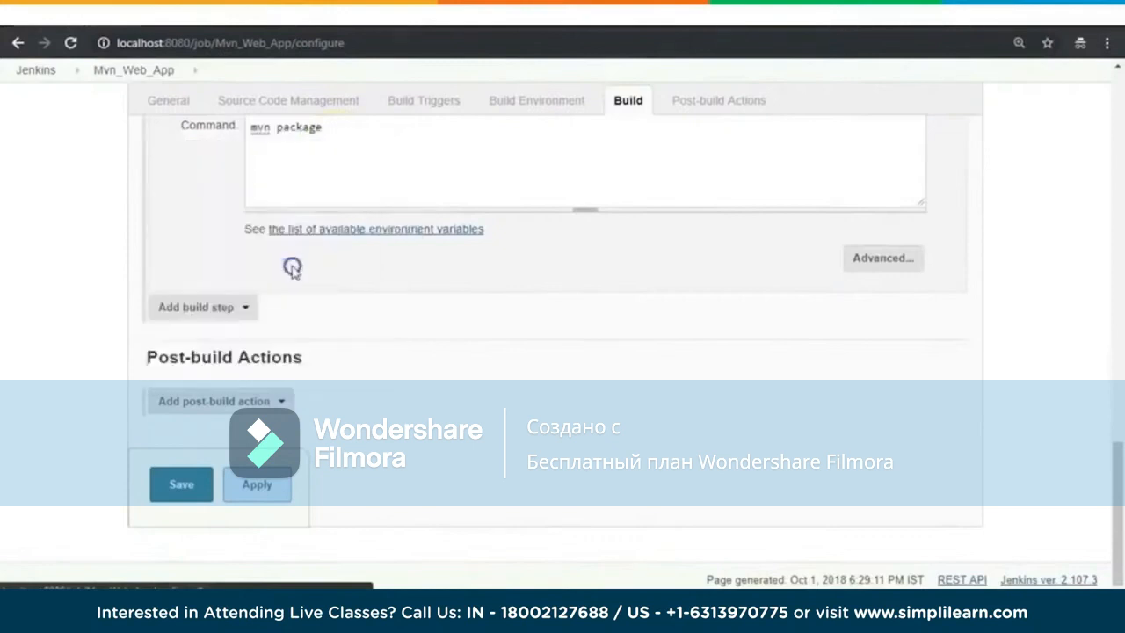
{"action": "scroll", "coordinate": [1043, 276], "scroll_direction": "down", "scroll_amount": 2}
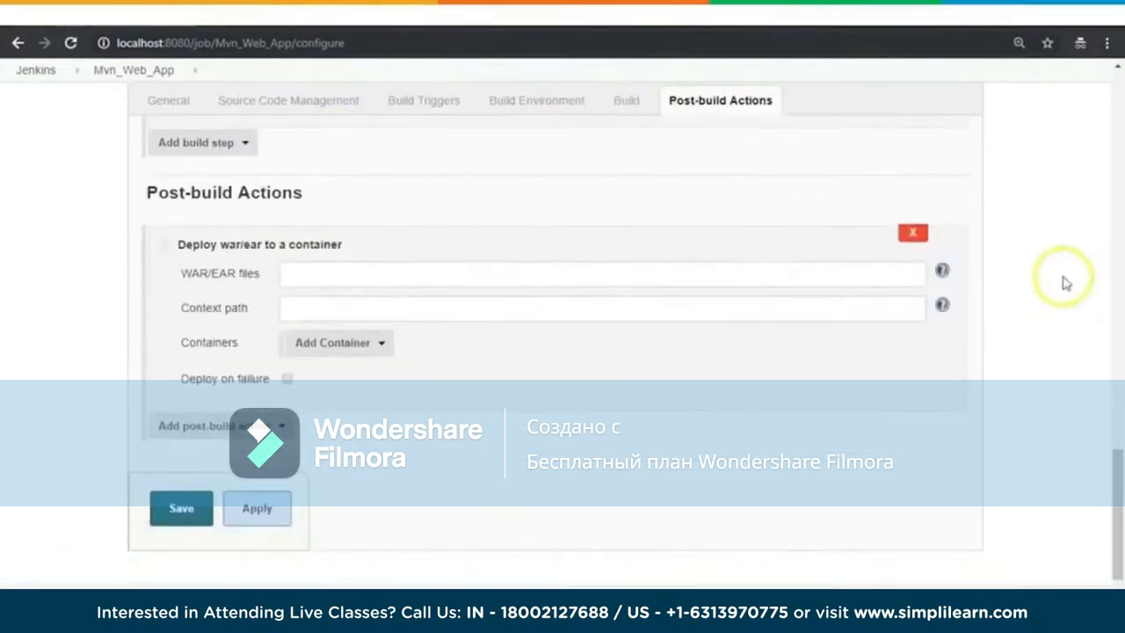
Step: Set the deployment's WAR/EAR files to **/*.war, copying the pattern from the field's help text
{"action": "left_click", "coordinate": [505, 271]}
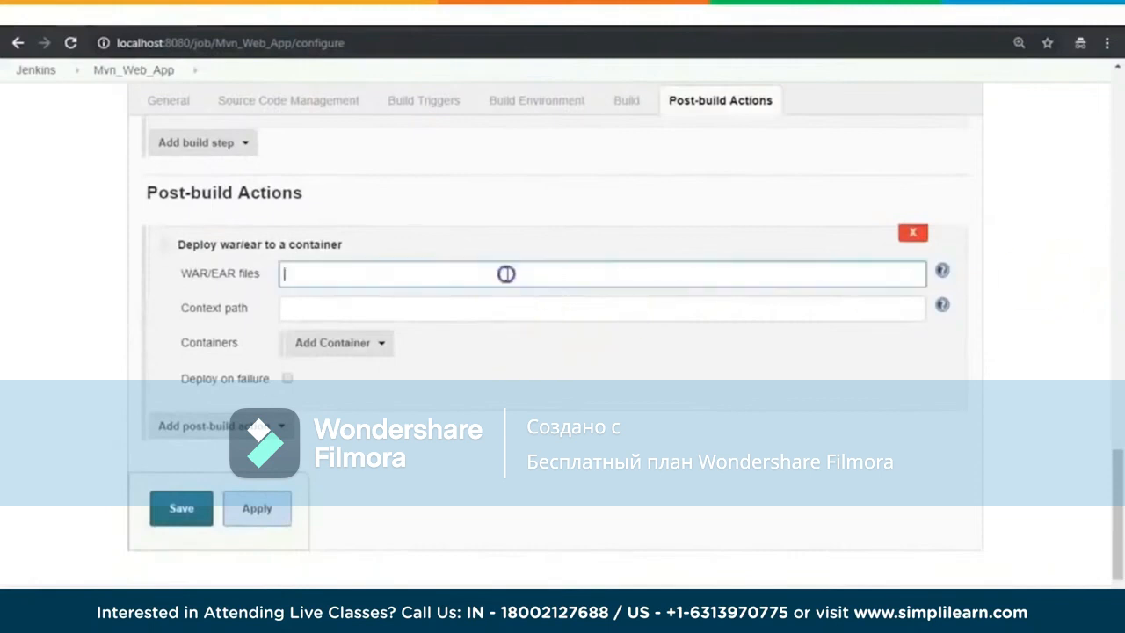
{"action": "left_click", "coordinate": [942, 271]}
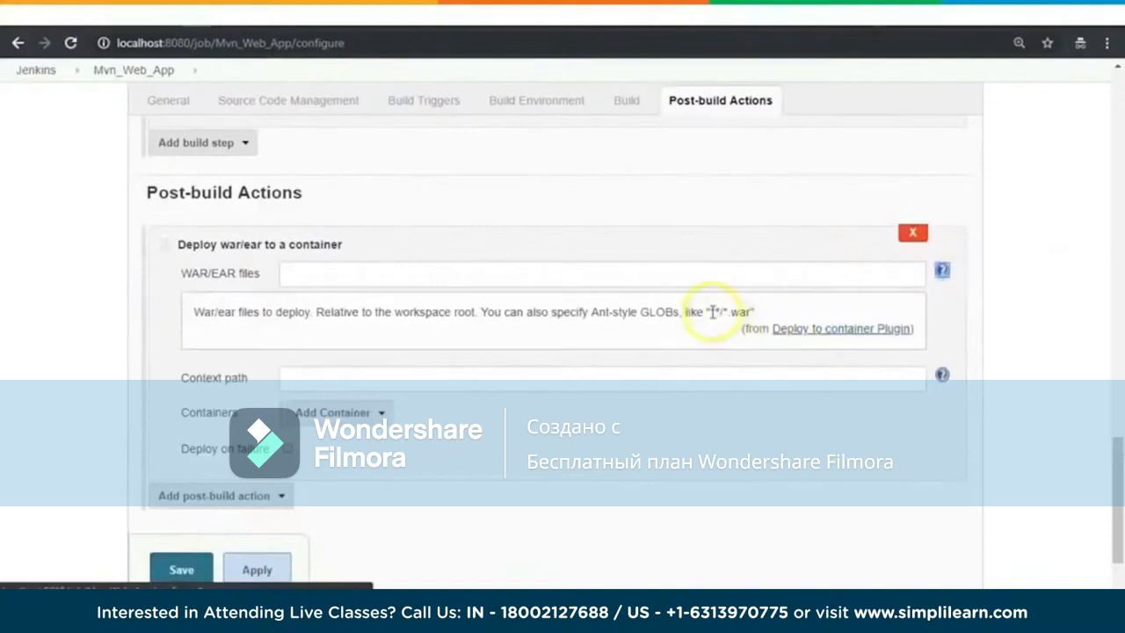
{"action": "left_click_drag", "start_coordinate": [713, 312], "coordinate": [743, 311]}
{"action": "key", "text": "ctrl+c"}
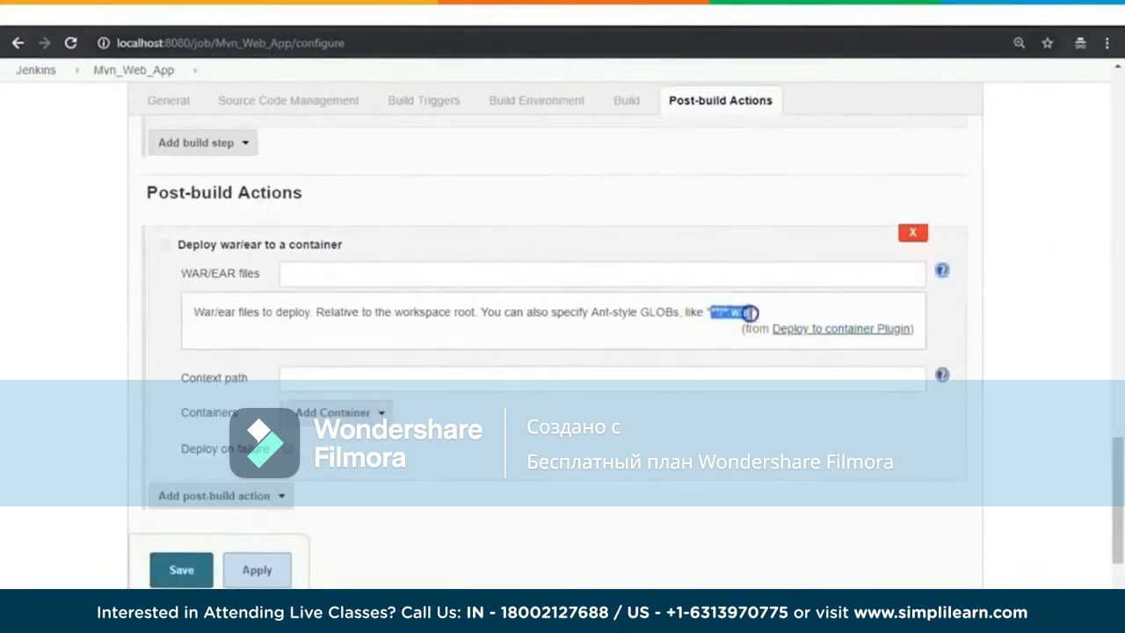
{"action": "left_click", "coordinate": [446, 273]}
{"action": "key", "text": "ctrl+v"}
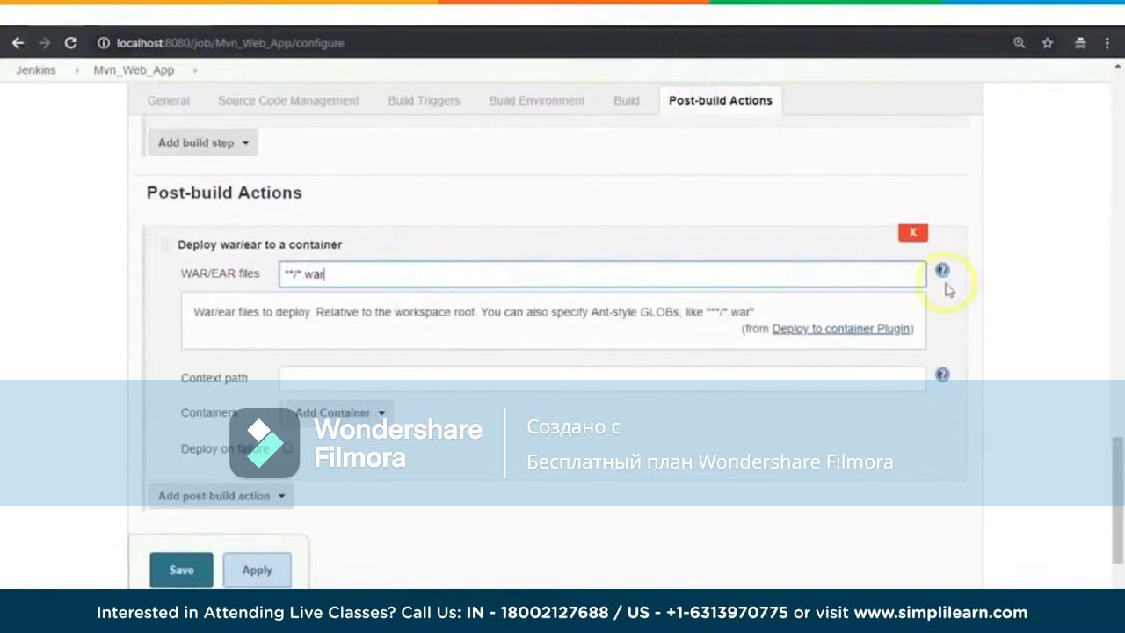
{"action": "left_click", "coordinate": [1027, 304]}
Step: Set the deployment's context path to mvnwebapp and add a Tomcat 8.x container
{"action": "left_click", "coordinate": [493, 371]}
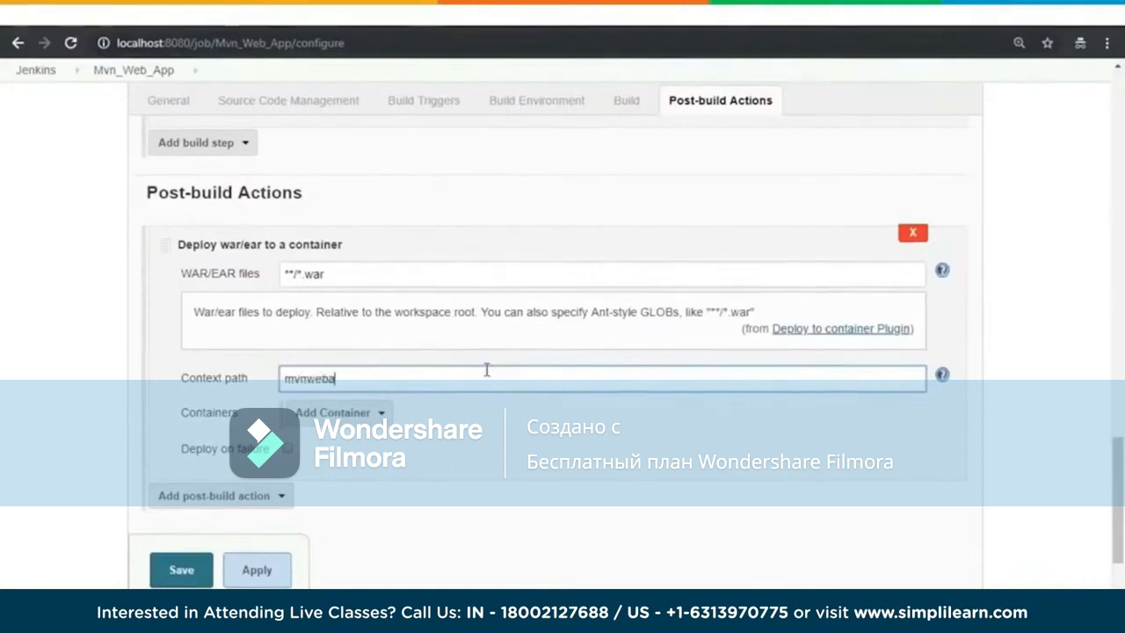
{"action": "type", "text": "pp"}
{"action": "scroll", "coordinate": [1037, 269], "scroll_direction": "down", "scroll_amount": 2}
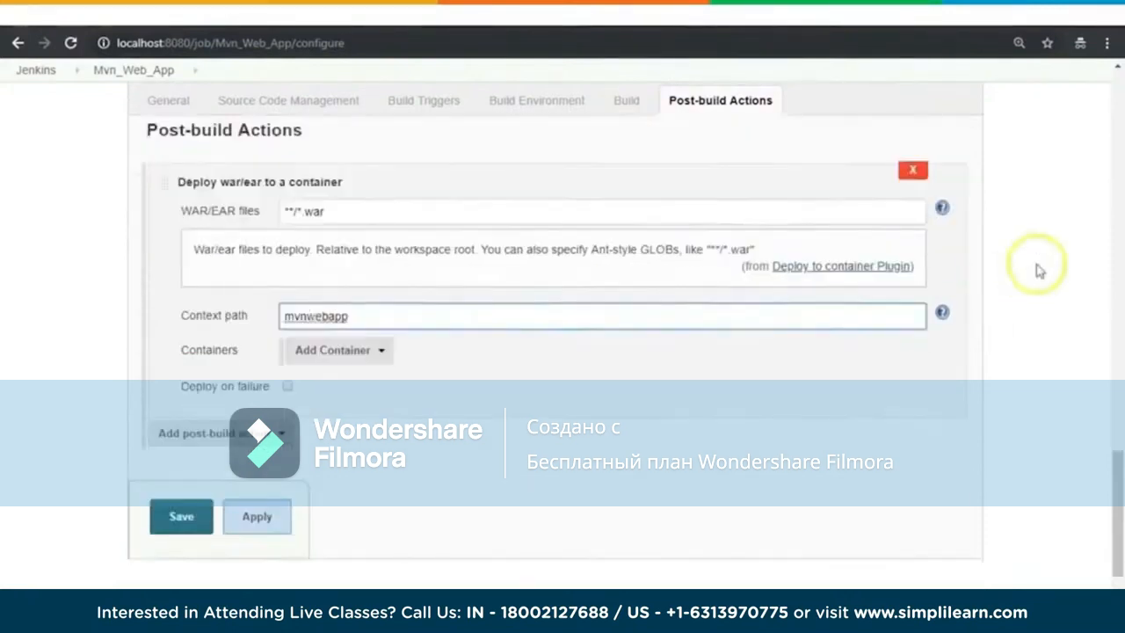
{"action": "left_click", "coordinate": [377, 328]}
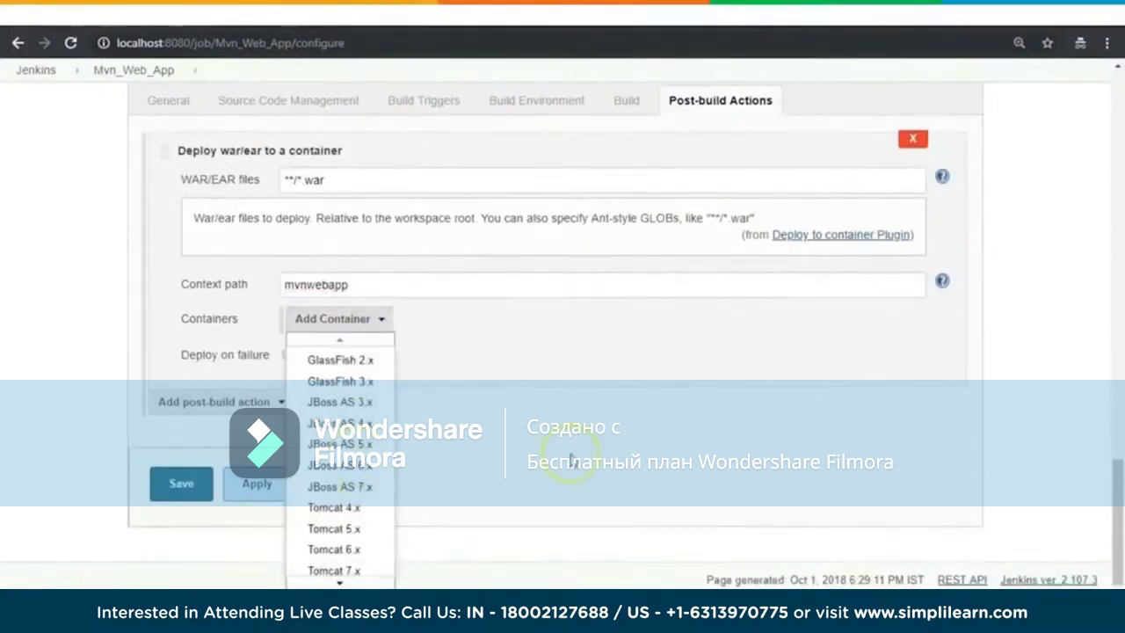
{"action": "mouse_move", "coordinate": [341, 581]}
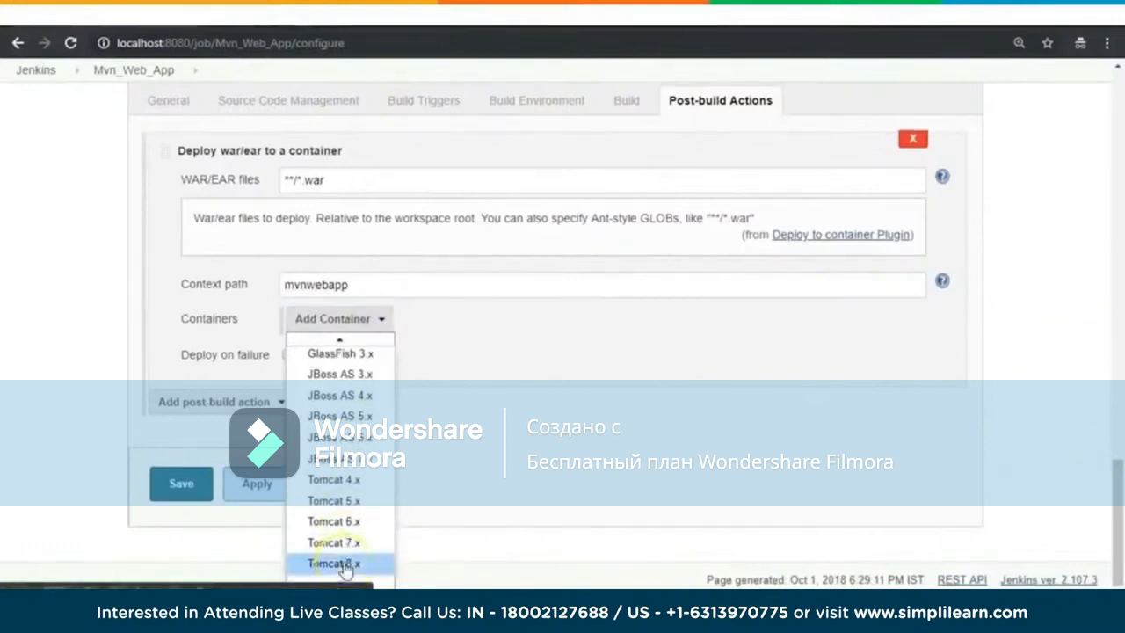
{"action": "left_click", "coordinate": [342, 566]}
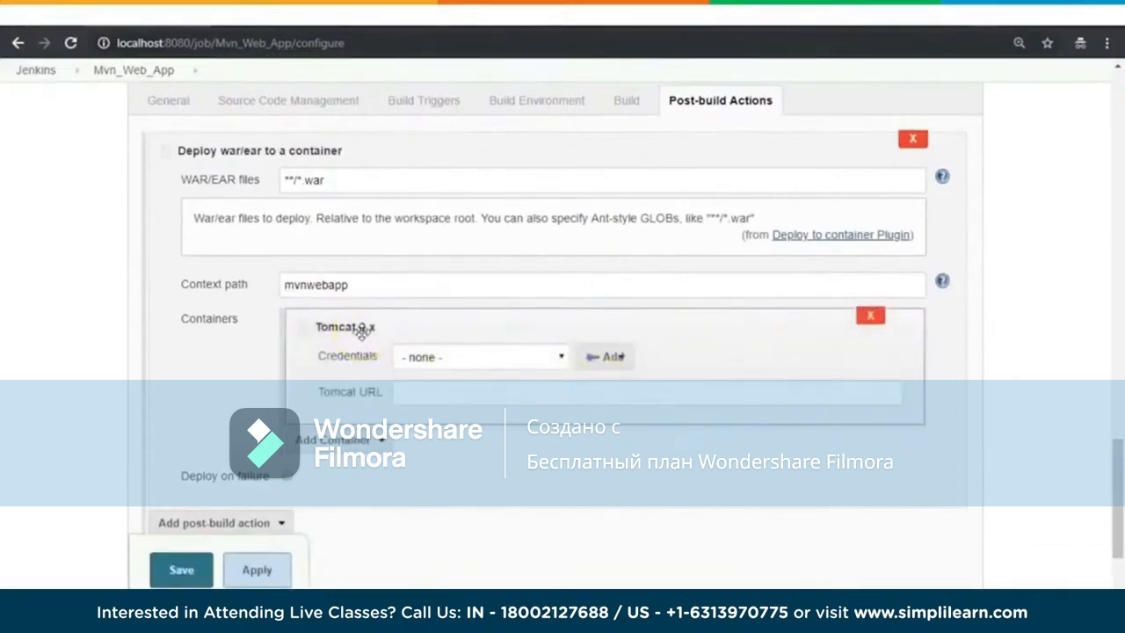
Step: Check the credentials offered for the Tomcat container, and open tomcat-users.xml from the conf folder of C:\apache-tomcat-8.5.15 in Notepad++
{"action": "left_click", "coordinate": [559, 357]}
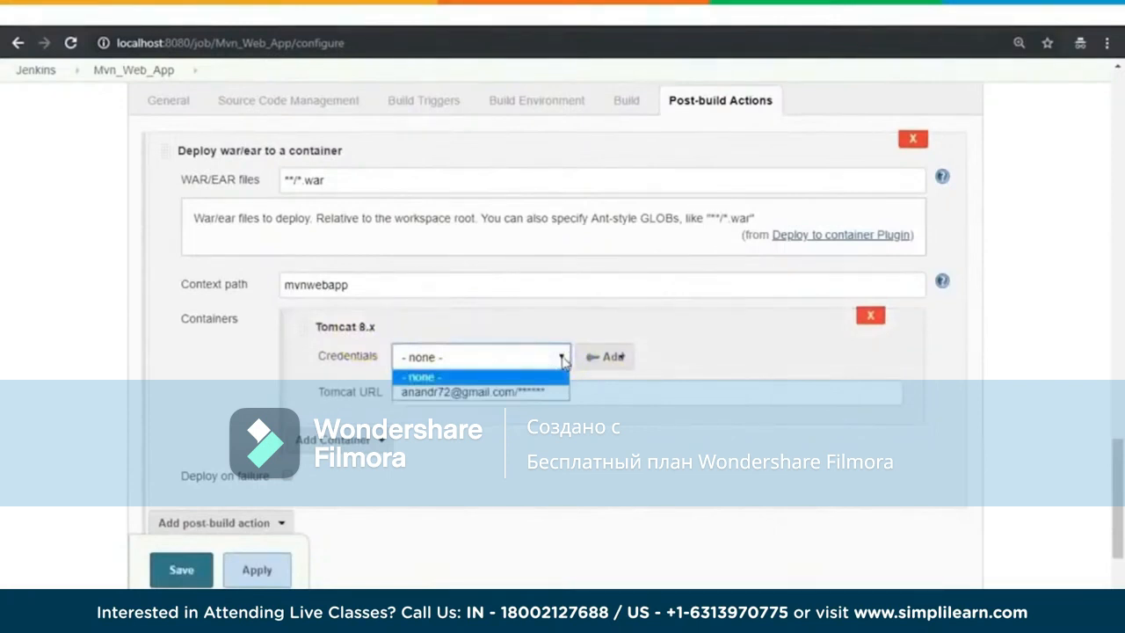
{"action": "left_click", "coordinate": [710, 344]}
{"action": "mouse_move", "coordinate": [180, 616]}
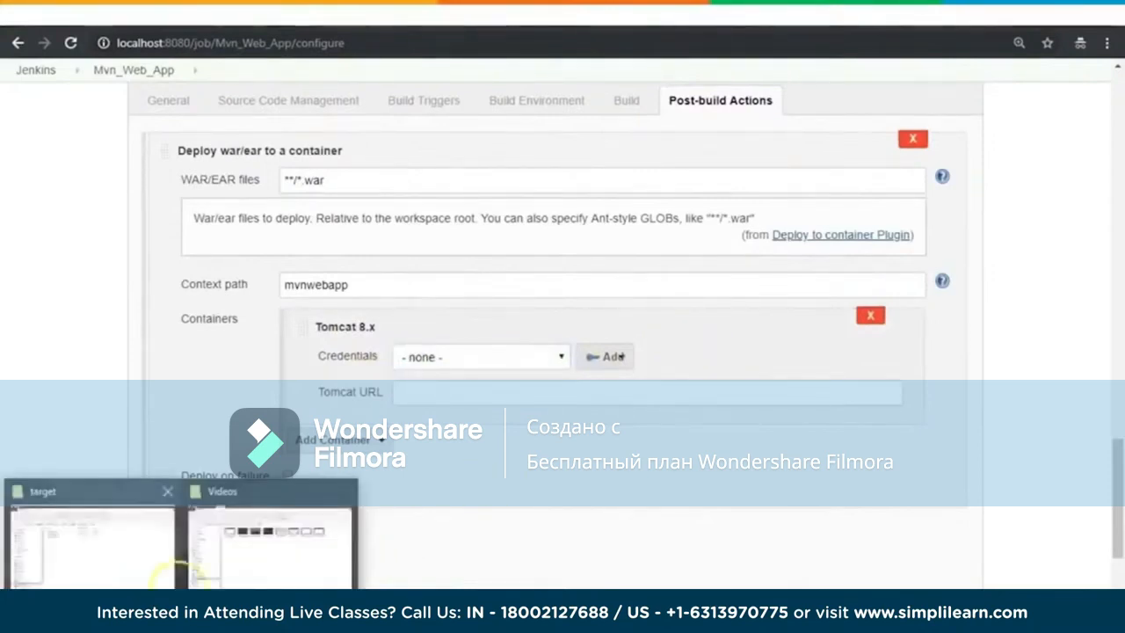
{"action": "left_click", "coordinate": [105, 554]}
{"action": "left_click", "coordinate": [107, 535]}
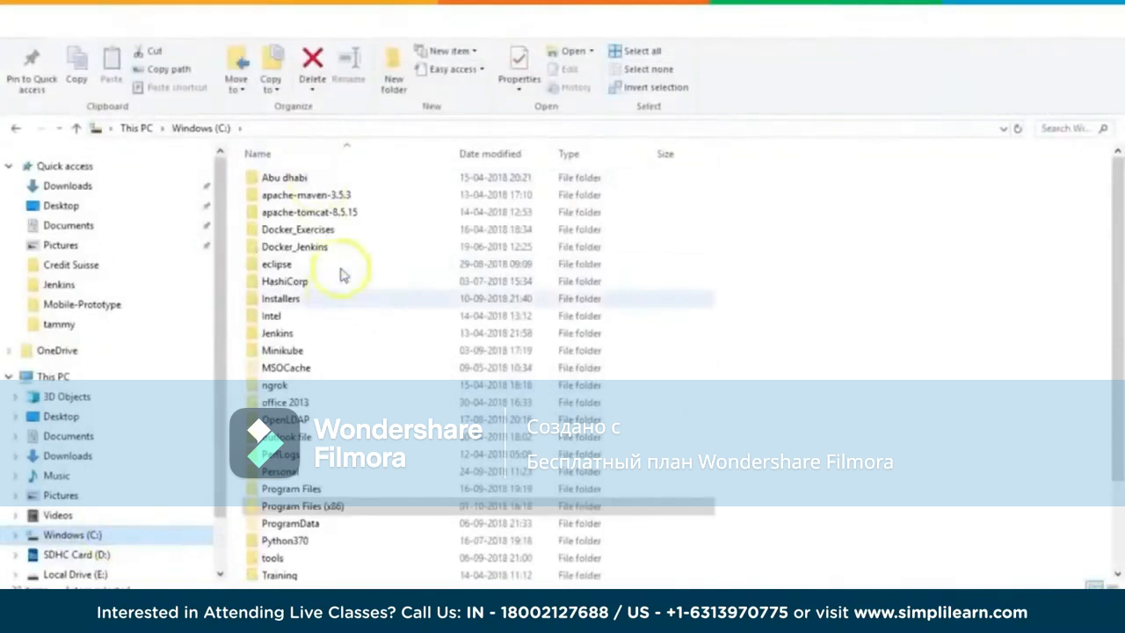
{"action": "double_click", "coordinate": [324, 212]}
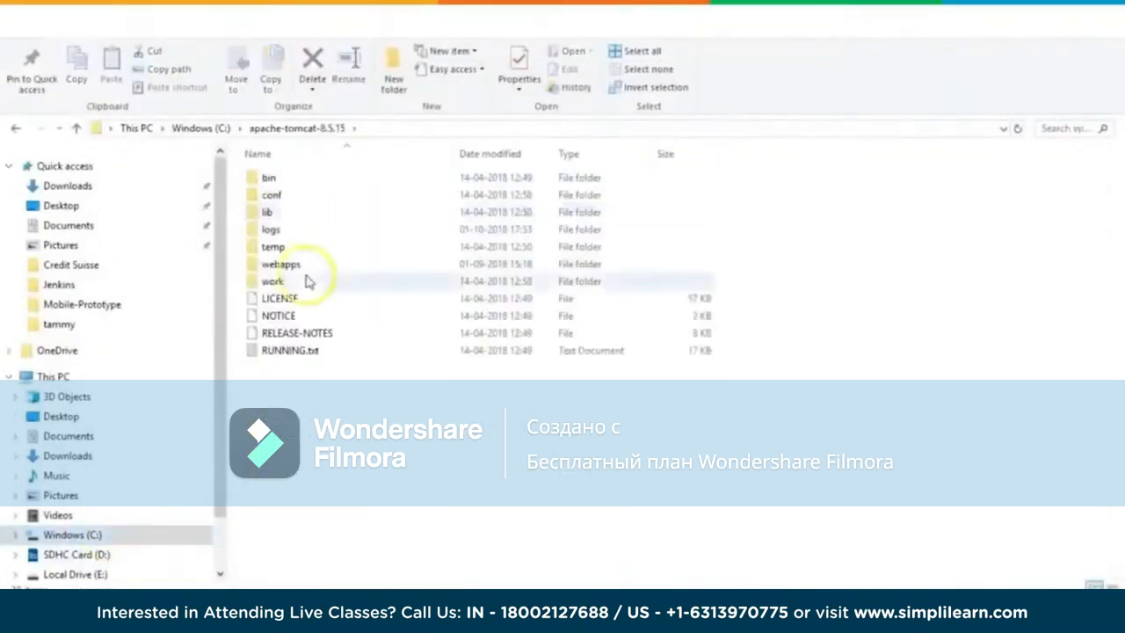
{"action": "double_click", "coordinate": [286, 195]}
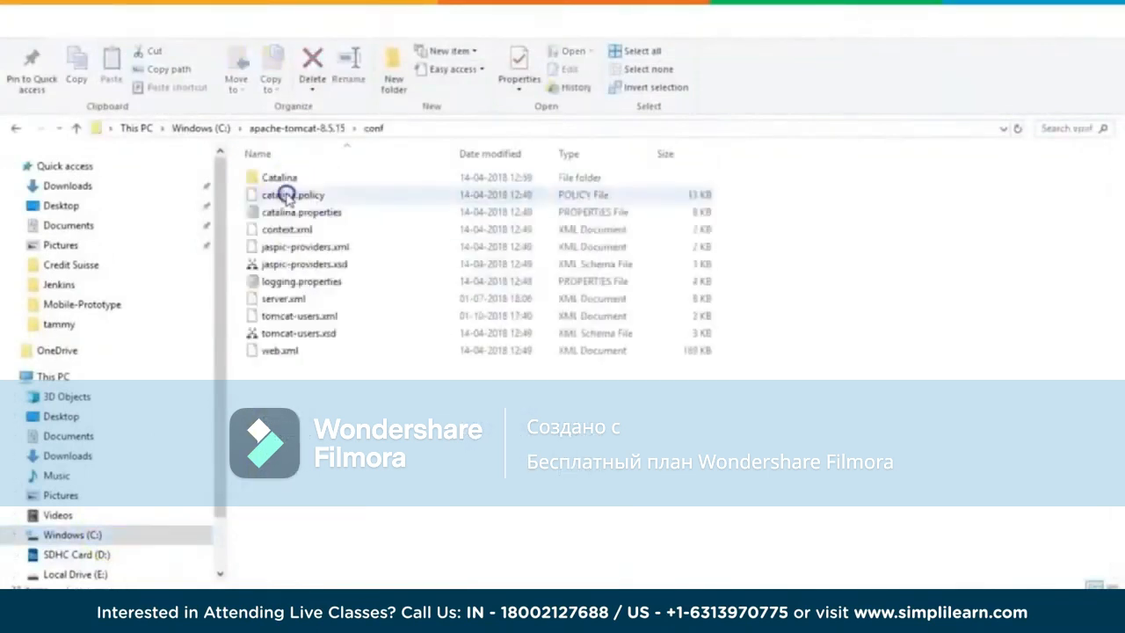
{"action": "right_click", "coordinate": [321, 318]}
{"action": "left_click", "coordinate": [352, 308]}
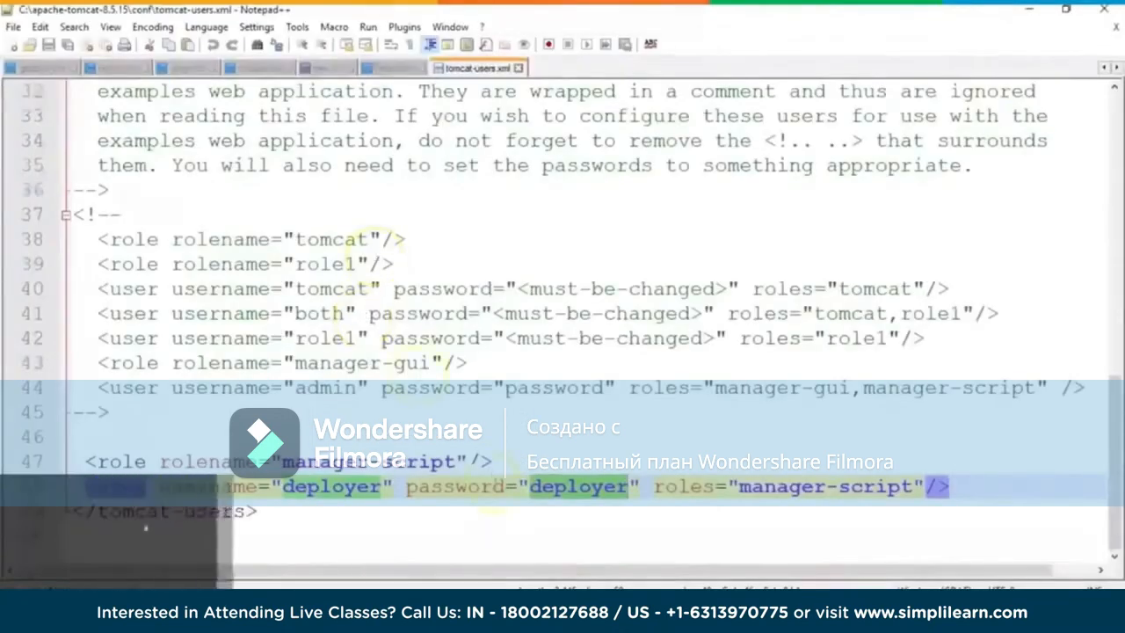
Step: Check the username and password of the active manager-script user in tomcat-users.xml, and minimize the editor
{"action": "double_click", "coordinate": [336, 486]}
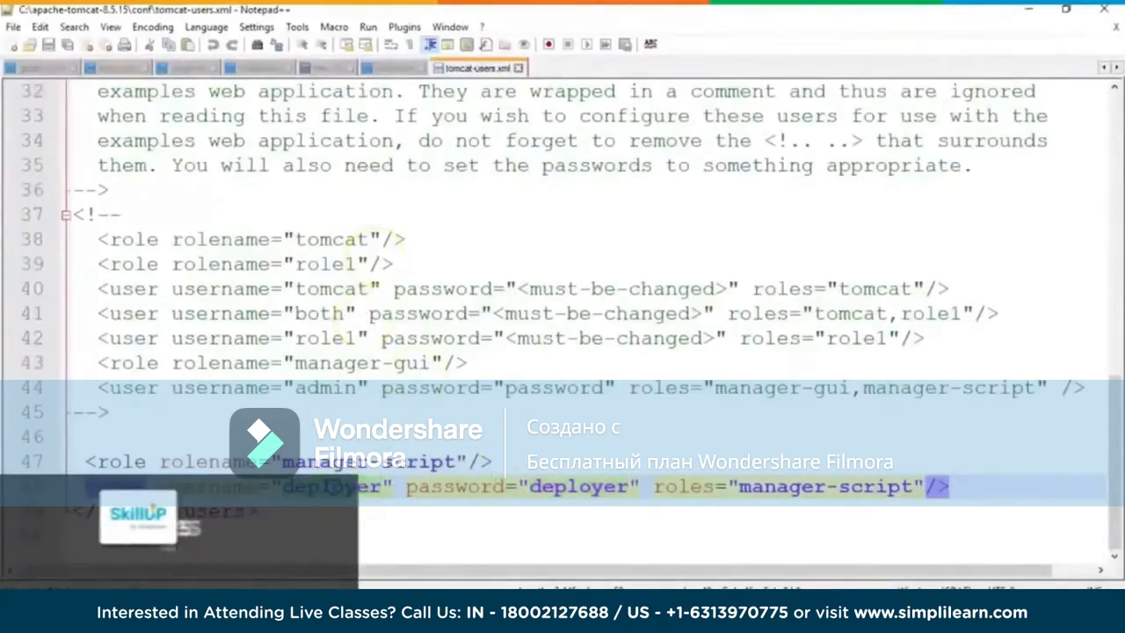
{"action": "double_click", "coordinate": [578, 486]}
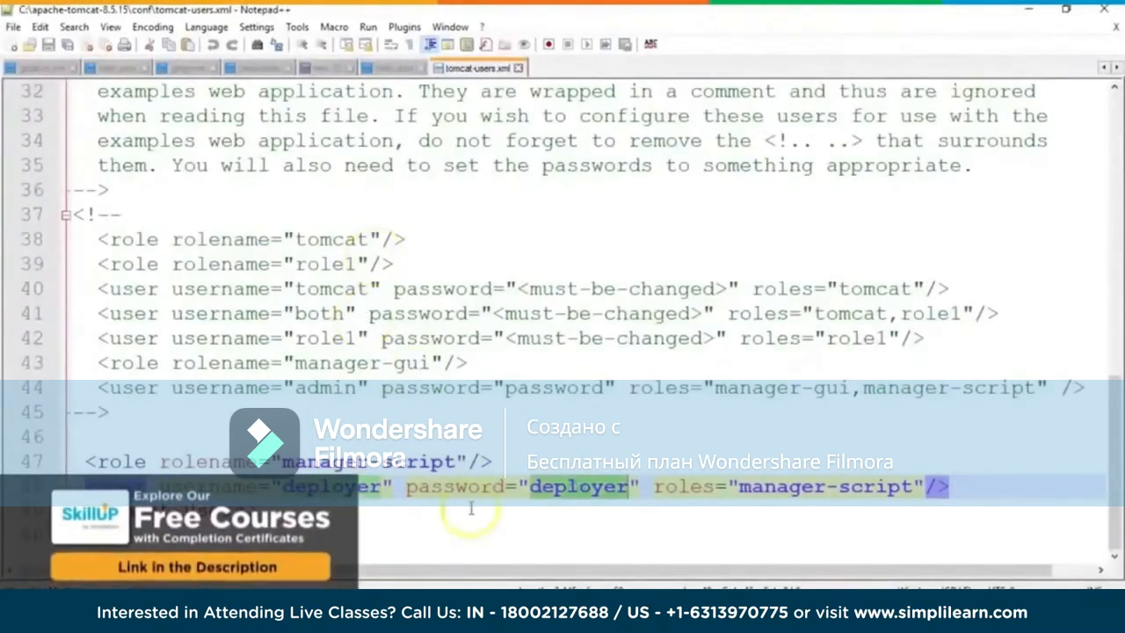
{"action": "left_click", "coordinate": [1033, 13]}
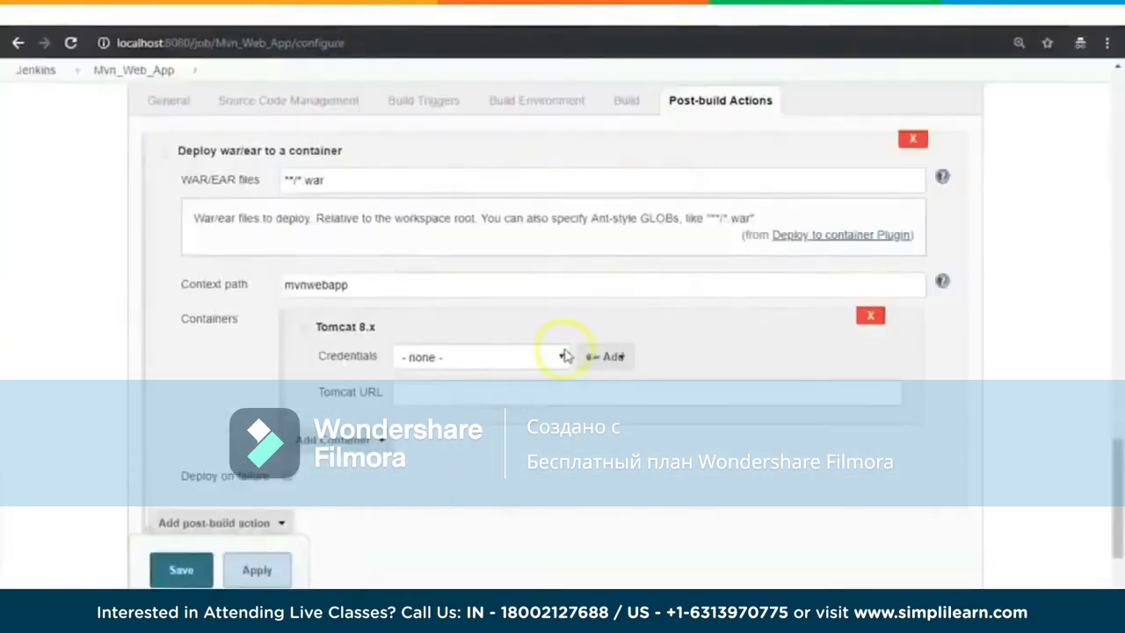
Step: Add a global username-with-password credential to Jenkins for the Tomcat container, with username deployer and its account password
{"action": "left_click", "coordinate": [565, 355]}
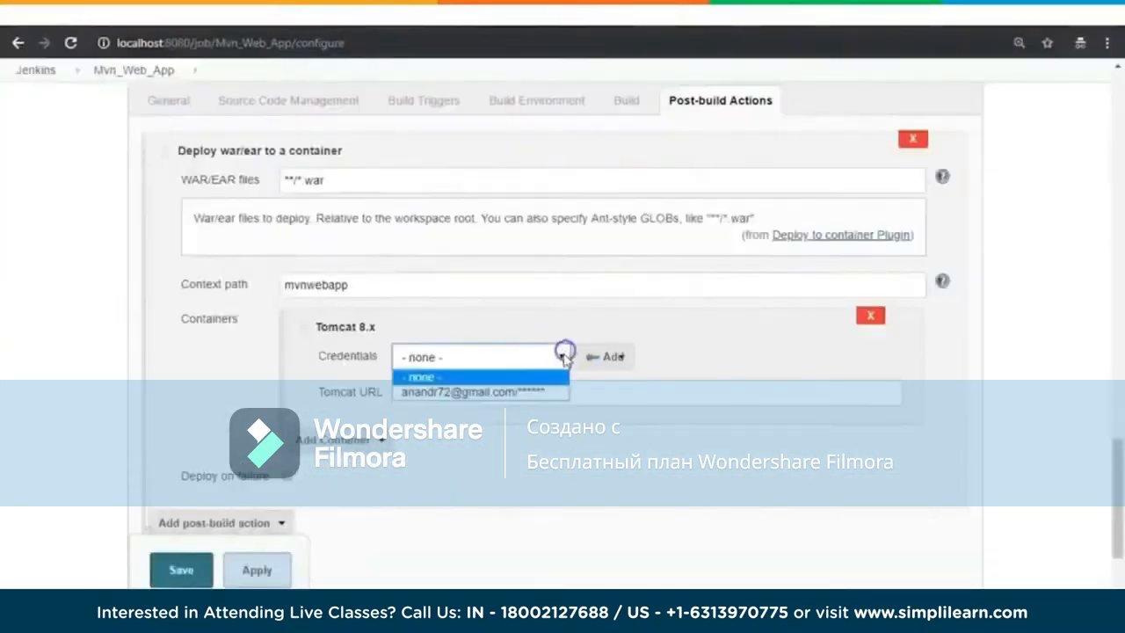
{"action": "left_click", "coordinate": [673, 346]}
{"action": "left_click", "coordinate": [618, 357]}
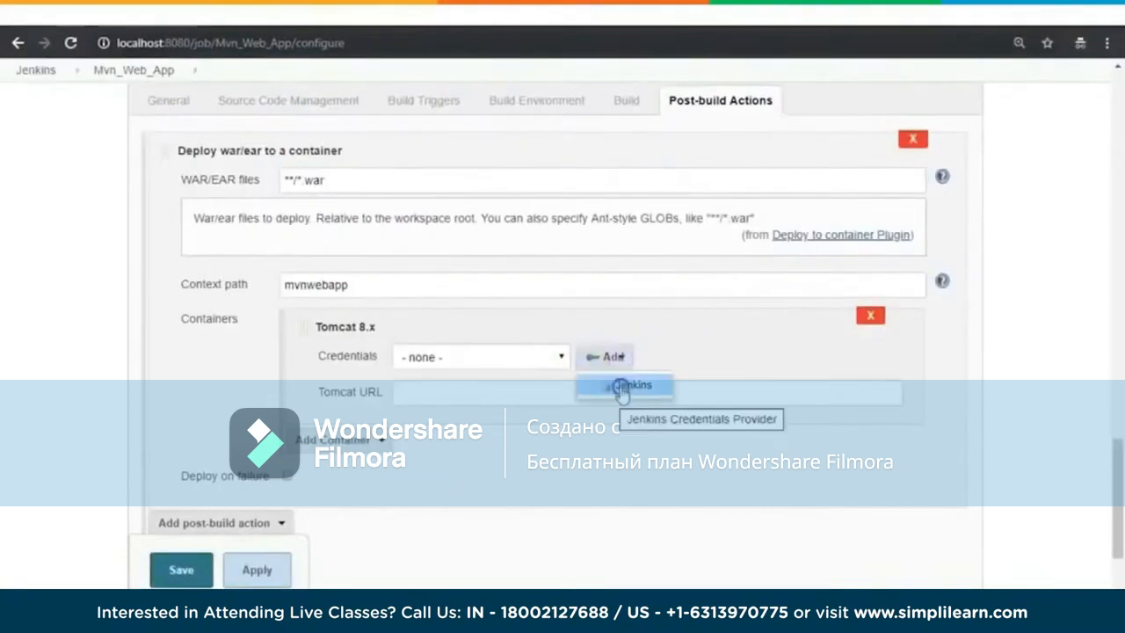
{"action": "left_click", "coordinate": [622, 384]}
{"action": "left_click", "coordinate": [391, 387]}
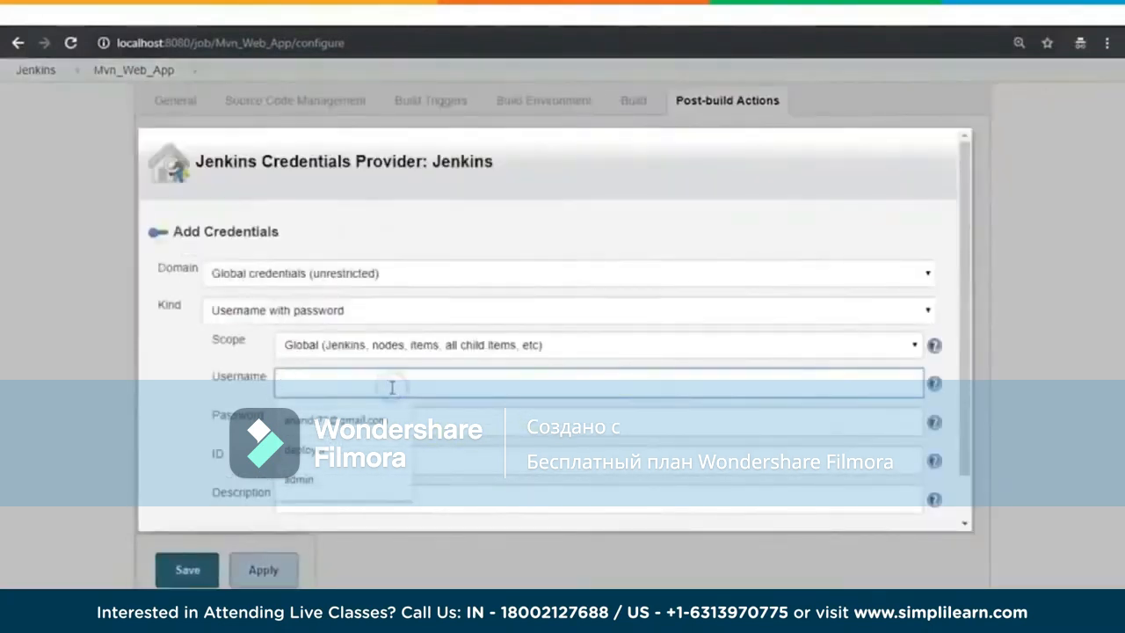
{"action": "type", "text": "deployer"}
{"action": "key", "text": "Tab"}
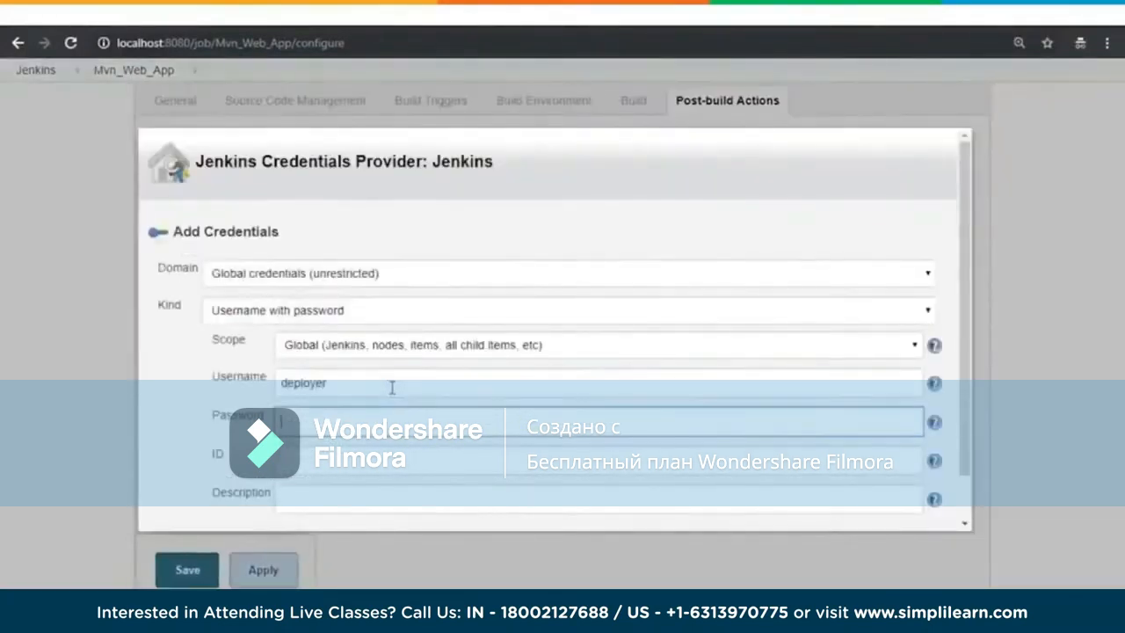
{"action": "type", "text": "••••"}
{"action": "left_click", "coordinate": [188, 569]}
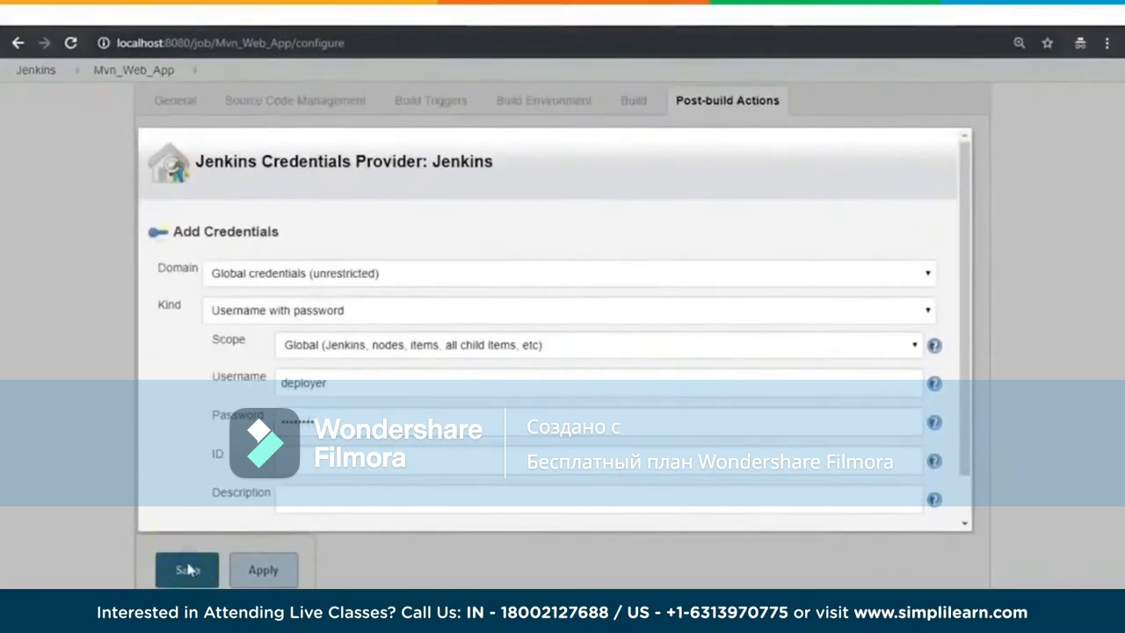
{"action": "left_click_drag", "start_coordinate": [965, 387], "coordinate": [967, 430]}
{"action": "left_click", "coordinate": [182, 502]}
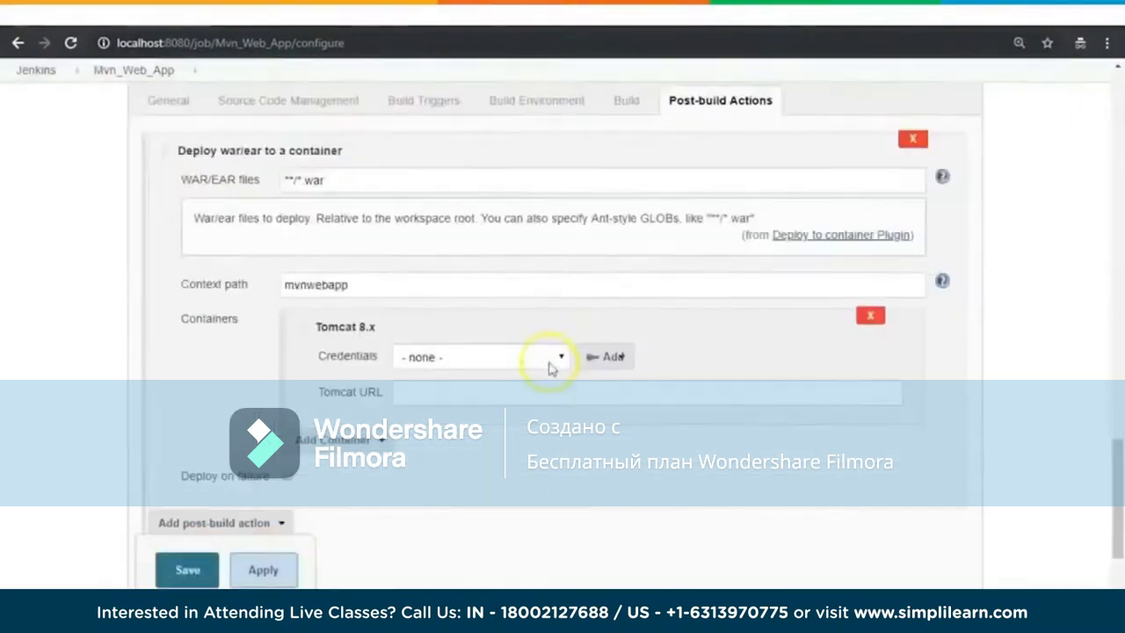
{"action": "left_click", "coordinate": [550, 358]}
{"action": "left_click", "coordinate": [440, 407]}
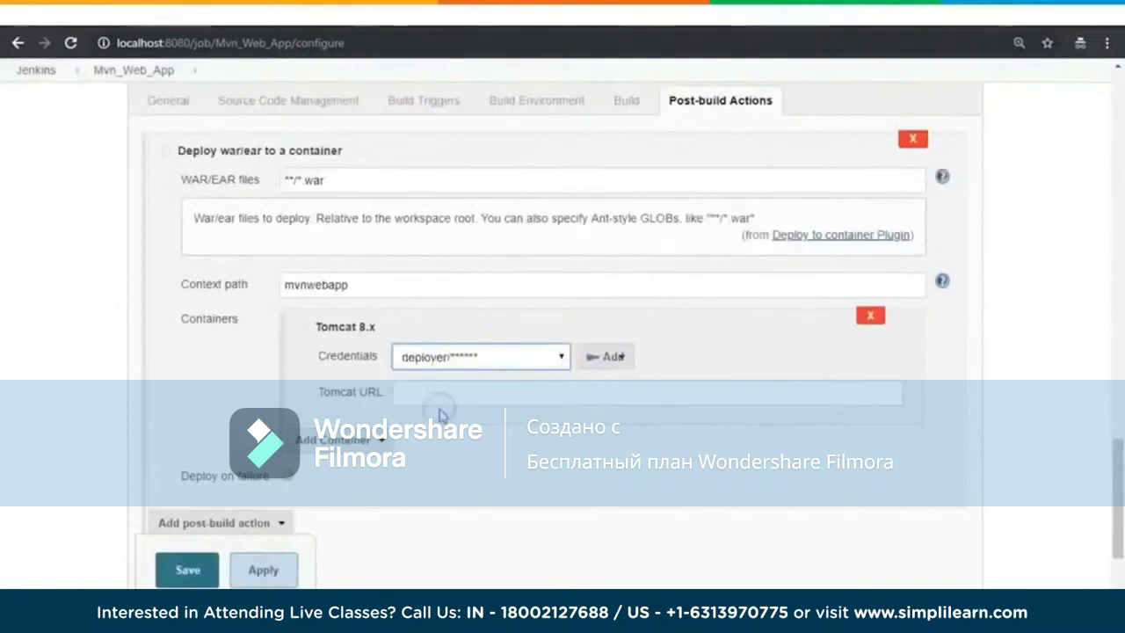
{"action": "left_click", "coordinate": [432, 392]}
{"action": "left_click", "coordinate": [233, 38]}
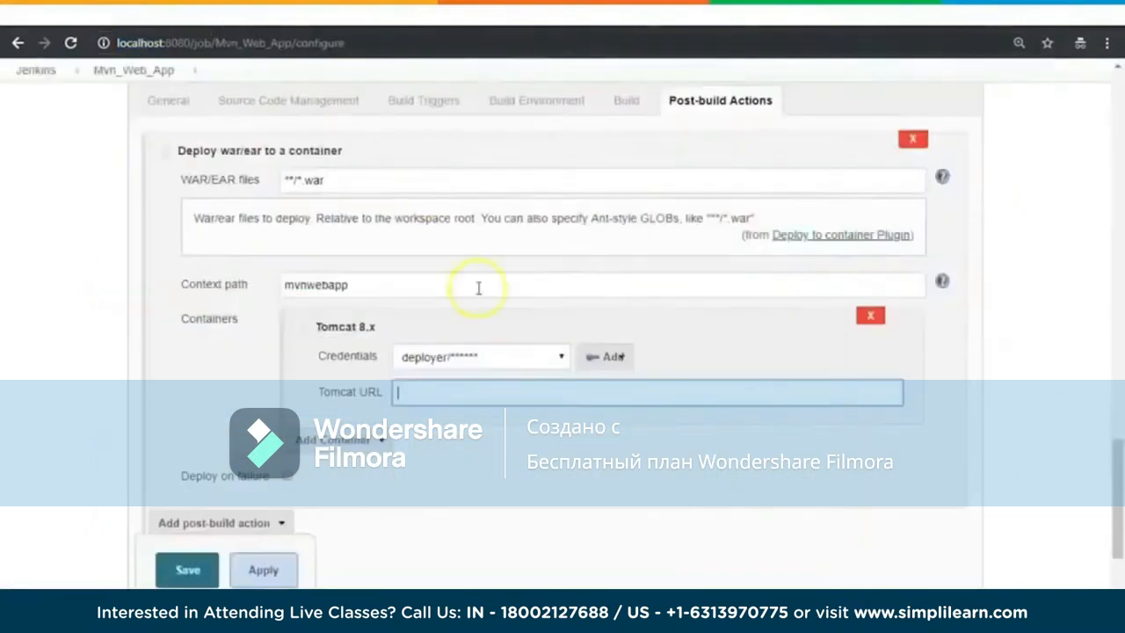
{"action": "left_click", "coordinate": [477, 392]}
{"action": "type", "text": "http://localhost:8081/"}
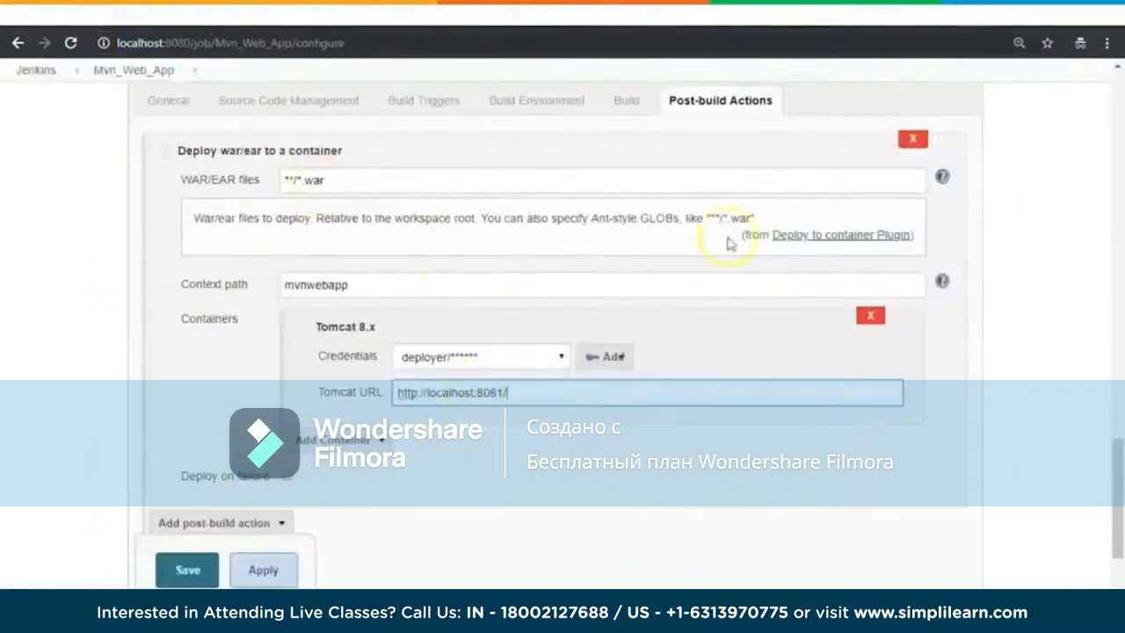
Step: Check the context path in the deployment settings and save the job configuration
{"action": "scroll", "coordinate": [1077, 359], "scroll_direction": "up", "scroll_amount": 1}
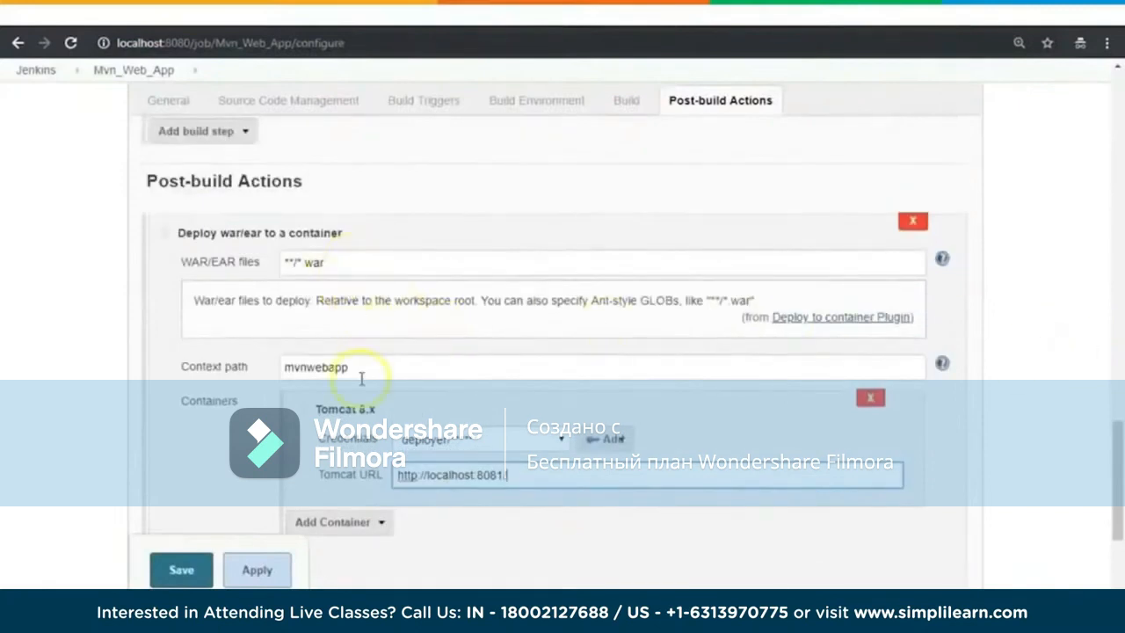
{"action": "double_click", "coordinate": [324, 366]}
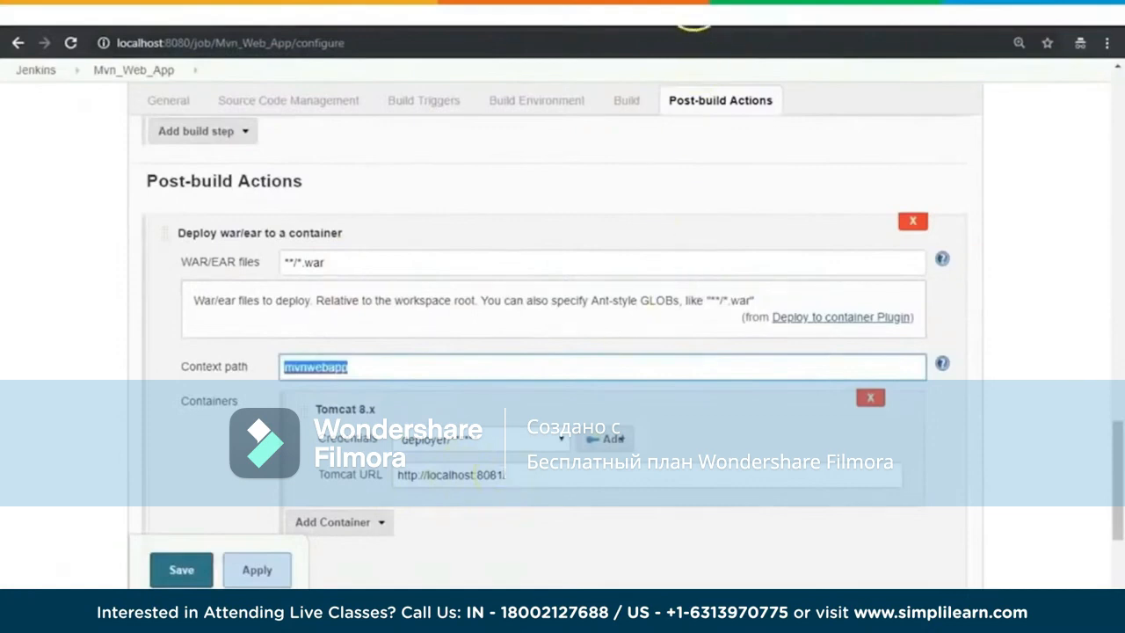
{"action": "scroll", "coordinate": [1055, 347], "scroll_direction": "down", "scroll_amount": 2}
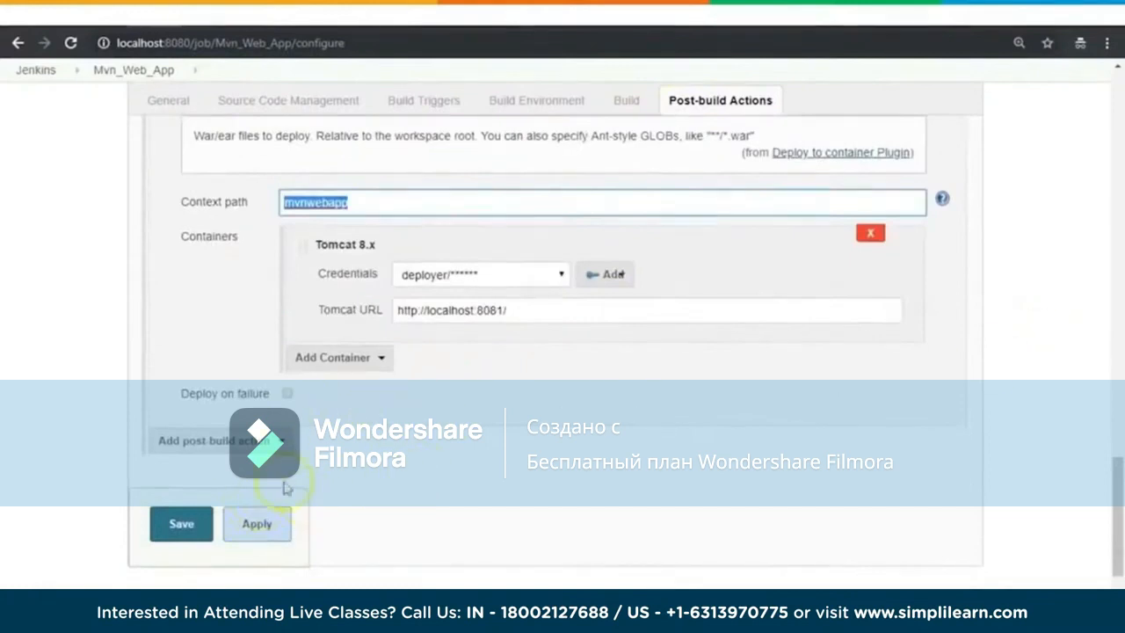
{"action": "left_click", "coordinate": [182, 530]}
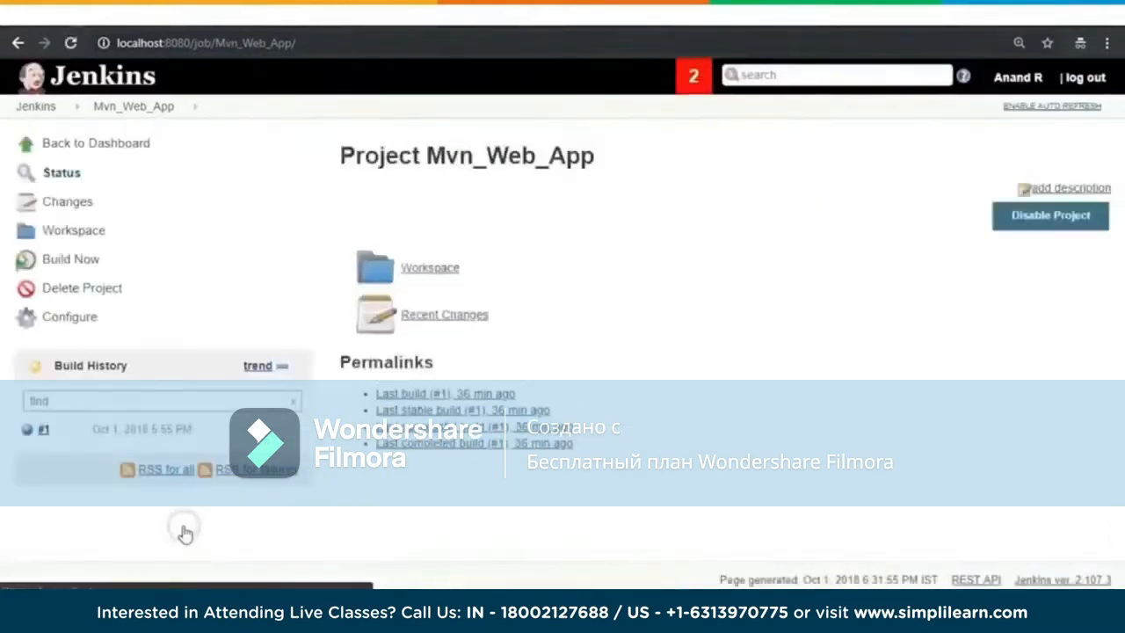
Step: Build Mvn_Web_App and check the new build's console output for the WAR packaging and Tomcat deployment lines
{"action": "left_click", "coordinate": [73, 261]}
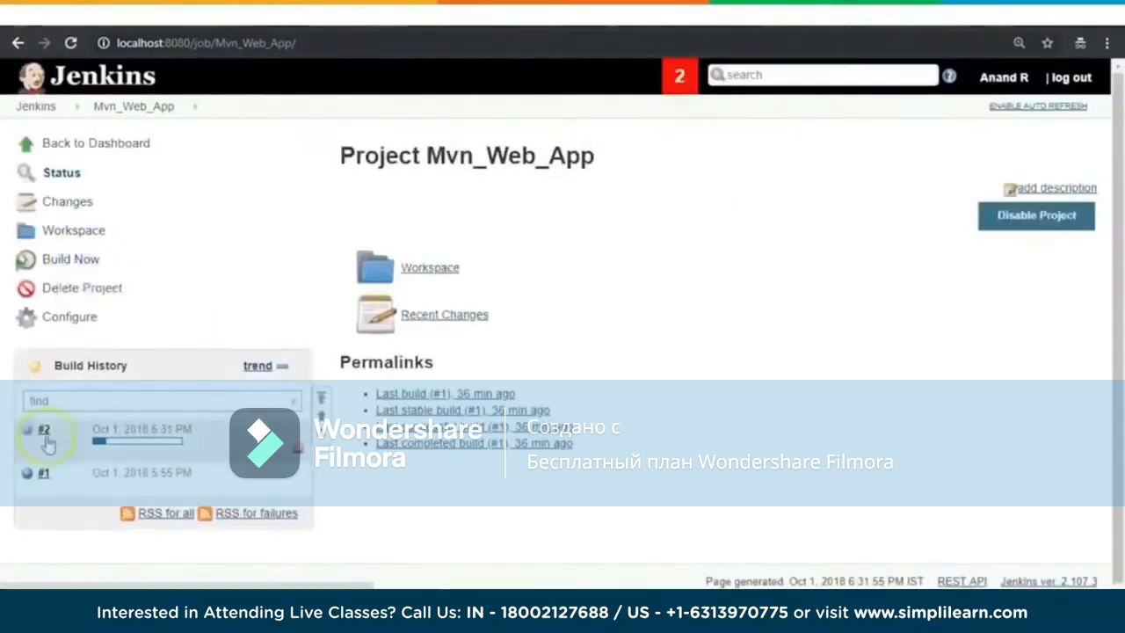
{"action": "left_click", "coordinate": [43, 430]}
{"action": "left_click", "coordinate": [77, 230]}
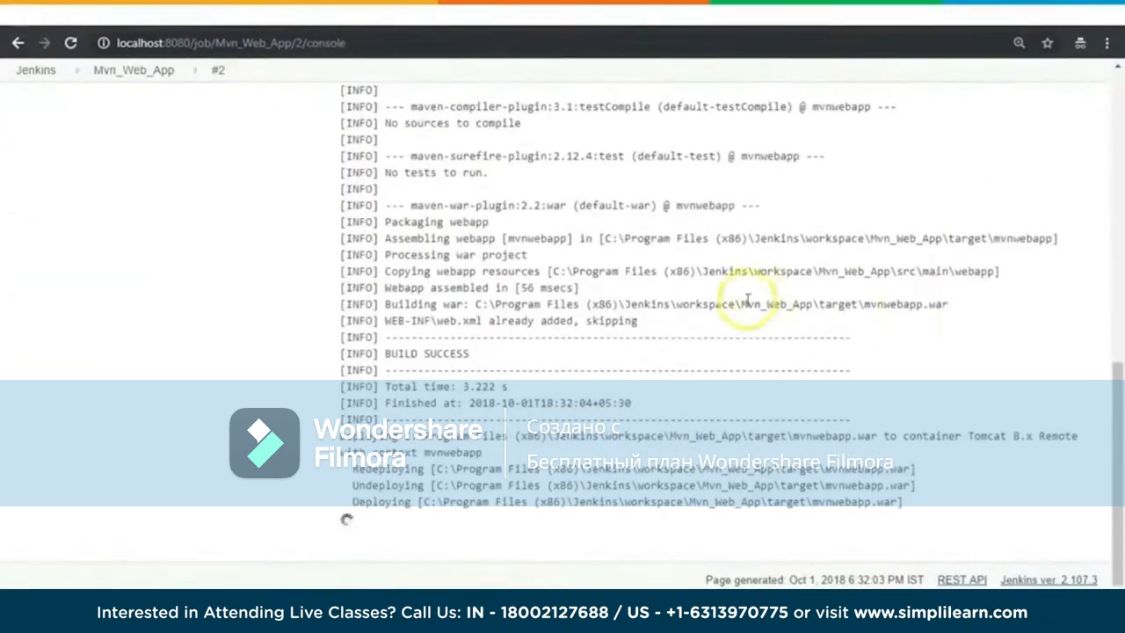
{"action": "left_click_drag", "start_coordinate": [747, 304], "coordinate": [954, 305]}
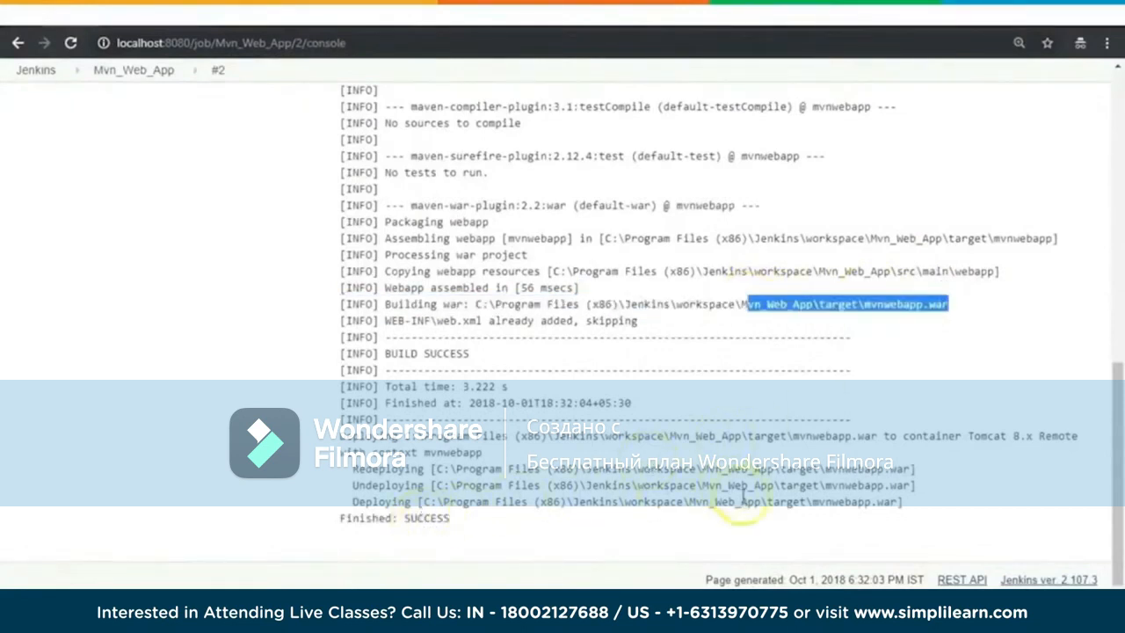
{"action": "left_click_drag", "start_coordinate": [904, 502], "coordinate": [793, 500]}
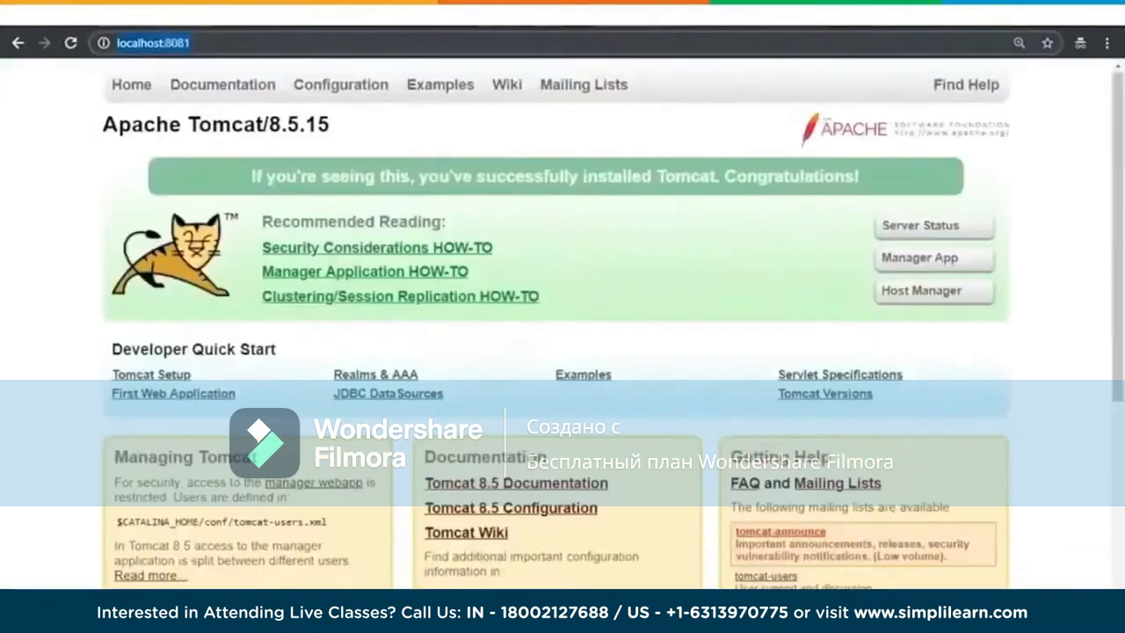
Step: Load localhost:8081/mvnwebapp in the Tomcat browser window and check the deployed page's text
{"action": "left_click", "coordinate": [578, 43]}
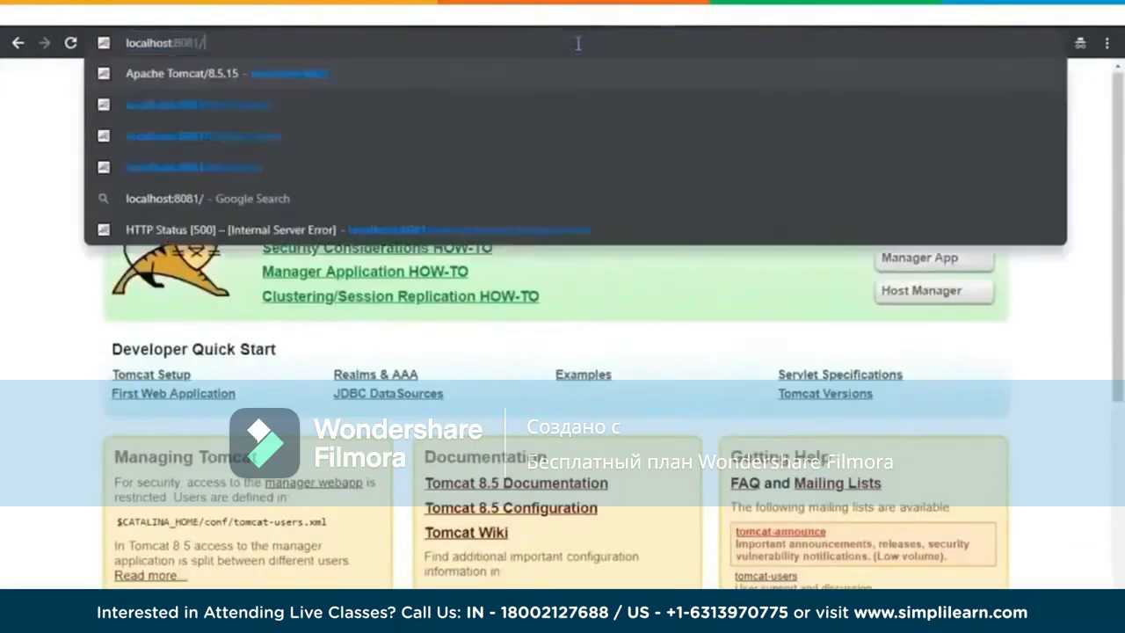
{"action": "key", "text": "Down"}
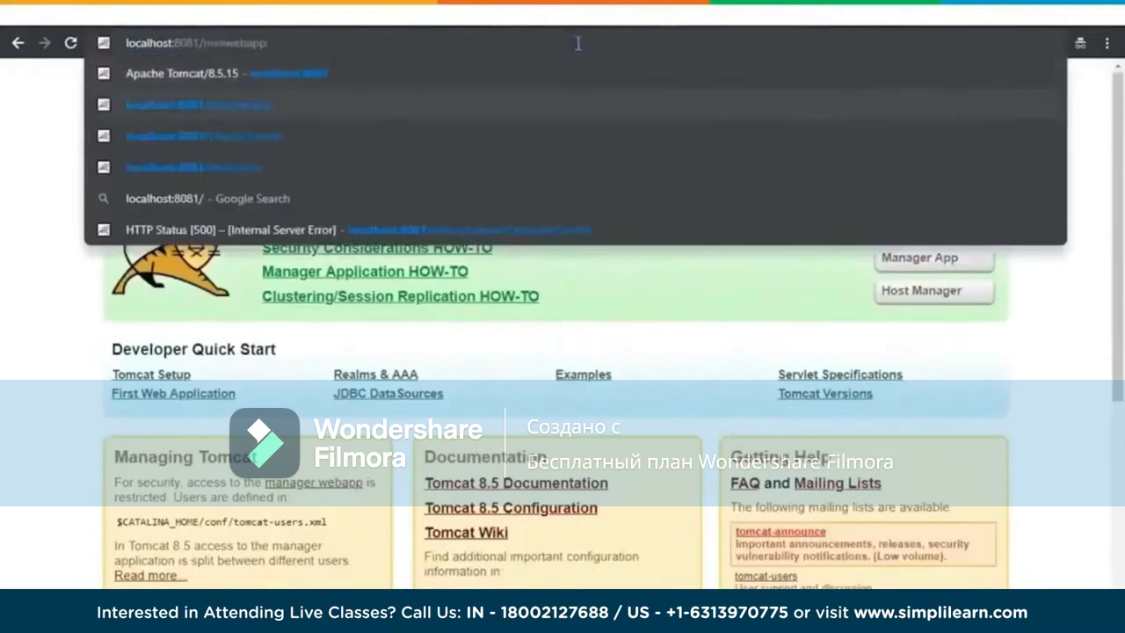
{"action": "key", "text": "Return"}
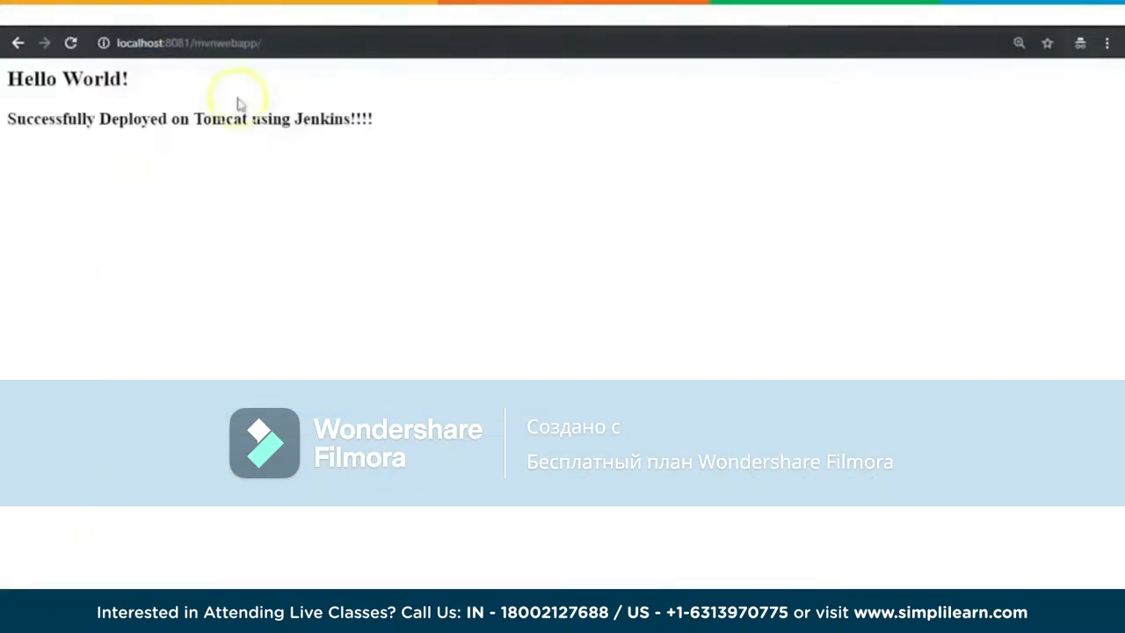
{"action": "left_click_drag", "start_coordinate": [172, 119], "coordinate": [400, 117]}
Step: In File Explorer, open the webapps folder of apache-tomcat-8.5.15 and sort it by date modified to examine the deployed files
{"action": "left_click", "coordinate": [180, 611]}
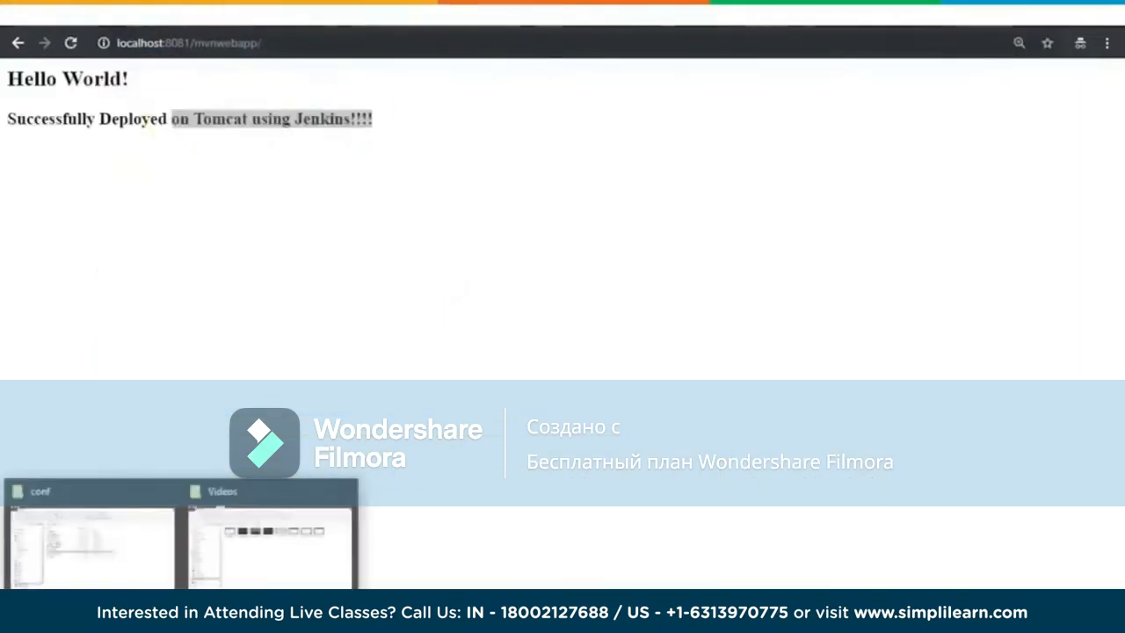
{"action": "left_click", "coordinate": [158, 570]}
{"action": "left_click", "coordinate": [296, 127]}
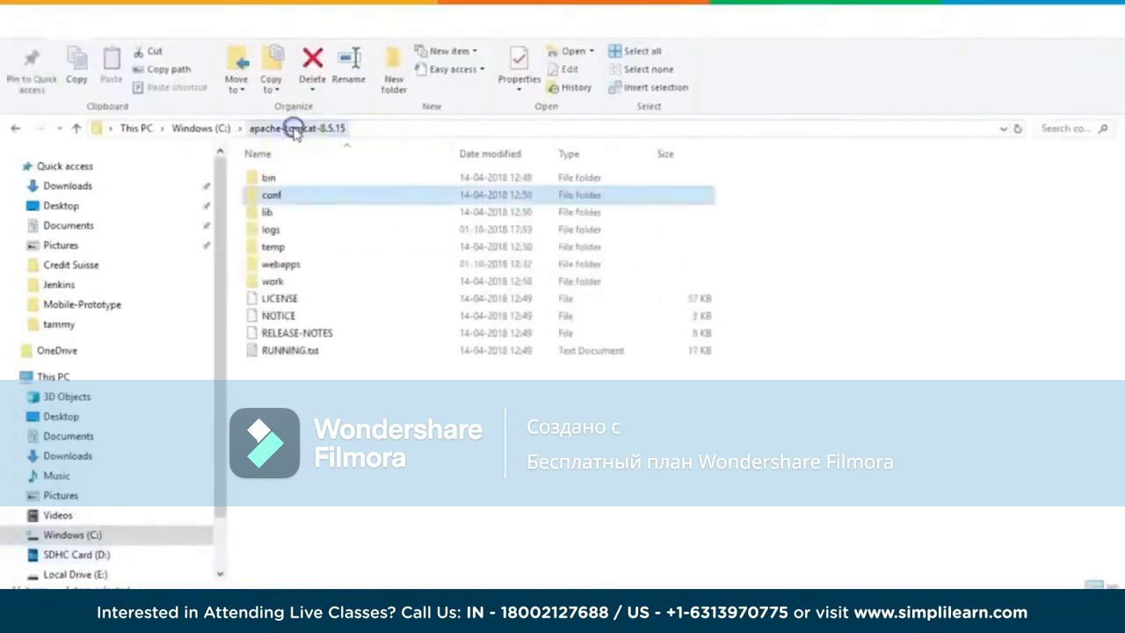
{"action": "double_click", "coordinate": [307, 262]}
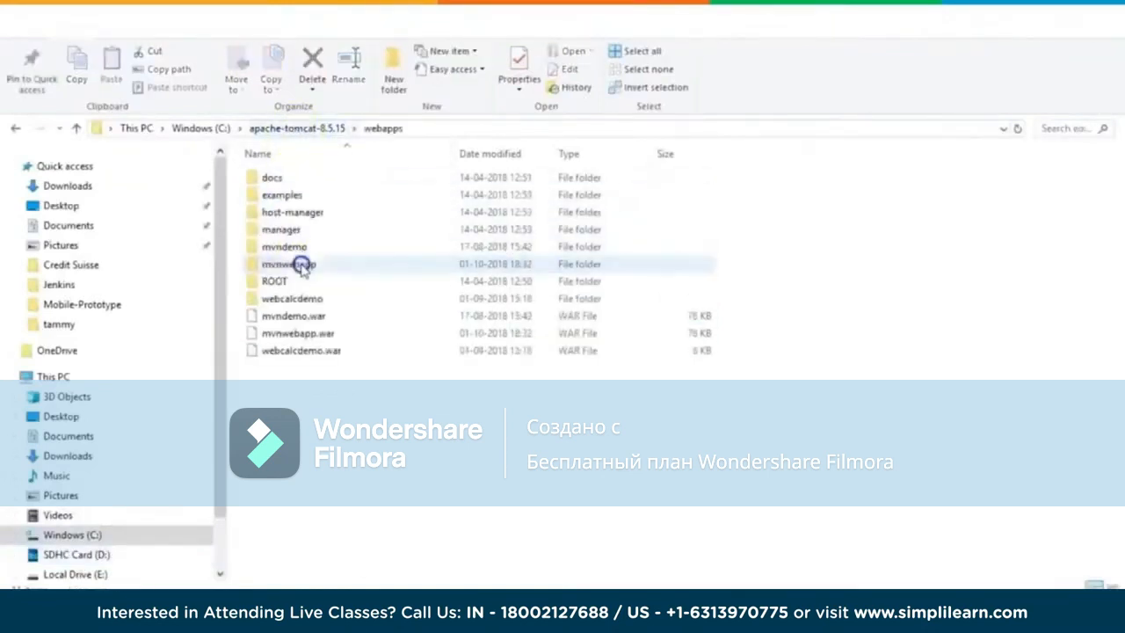
{"action": "left_click", "coordinate": [499, 154]}
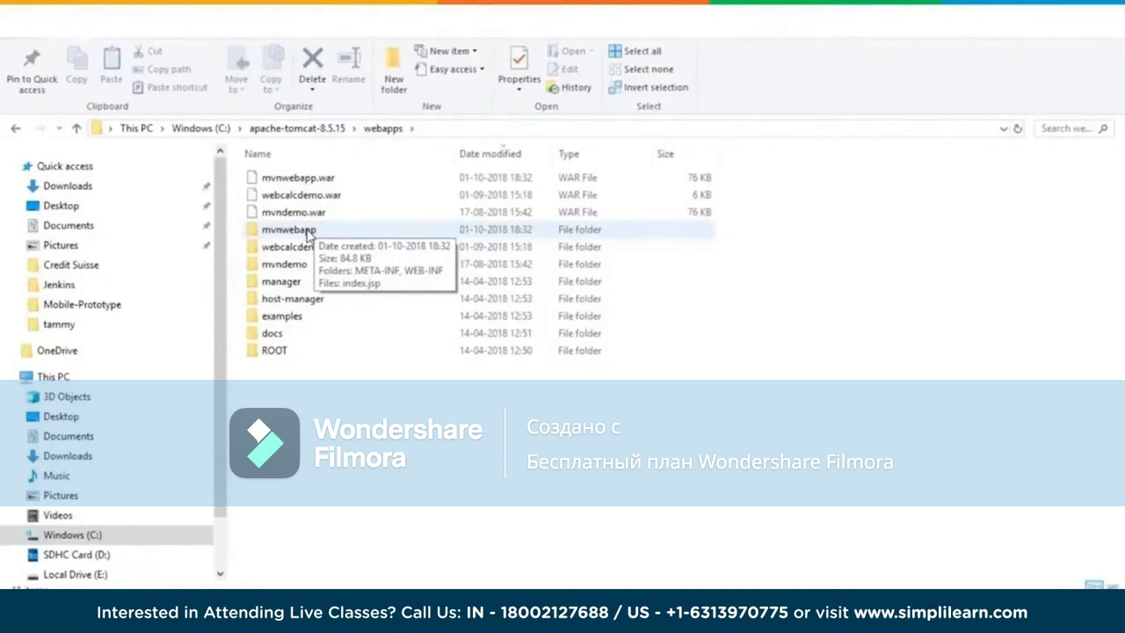
Step: Switch back to Jenkins in Chrome, return from the console output to the Mvn_Web_App project, and open its configuration
{"action": "mouse_move", "coordinate": [255, 576]}
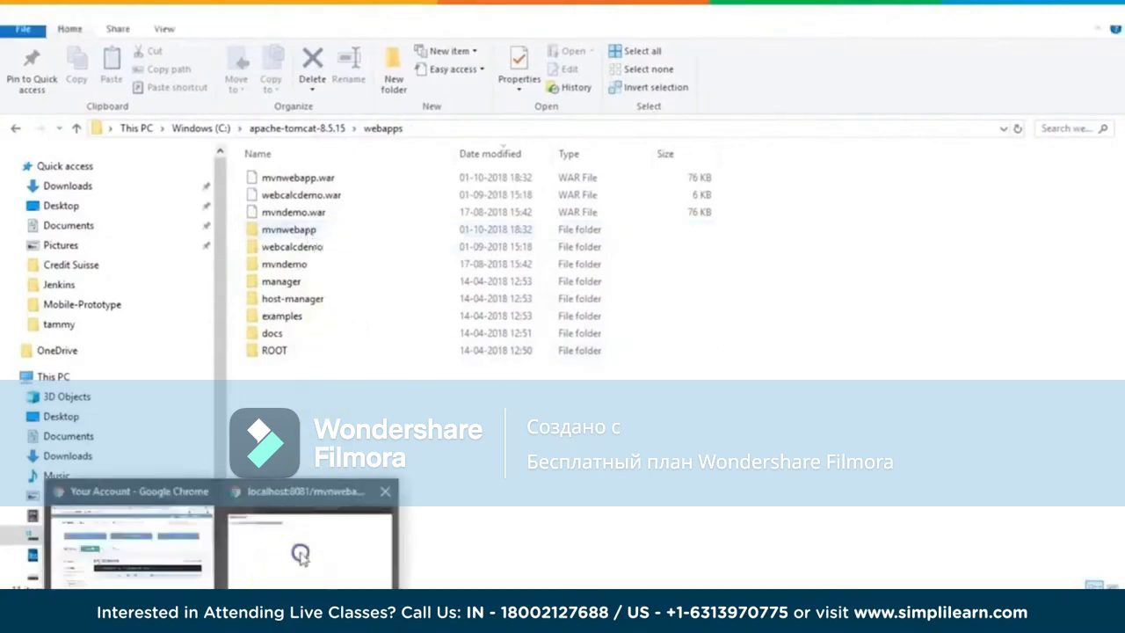
{"action": "left_click", "coordinate": [299, 556]}
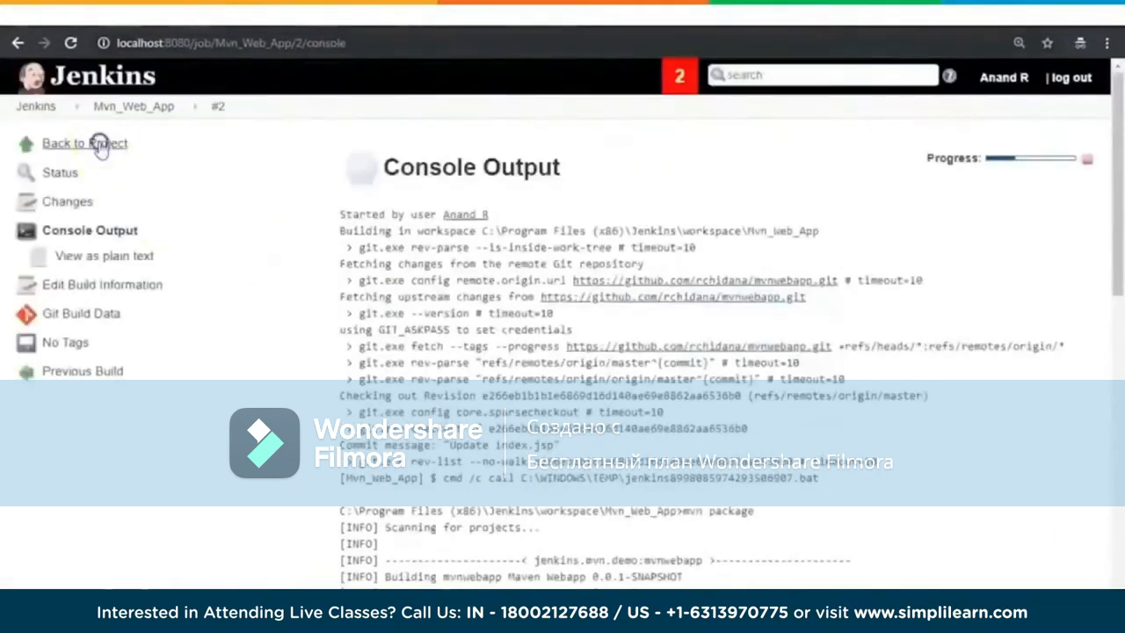
{"action": "left_click", "coordinate": [88, 143]}
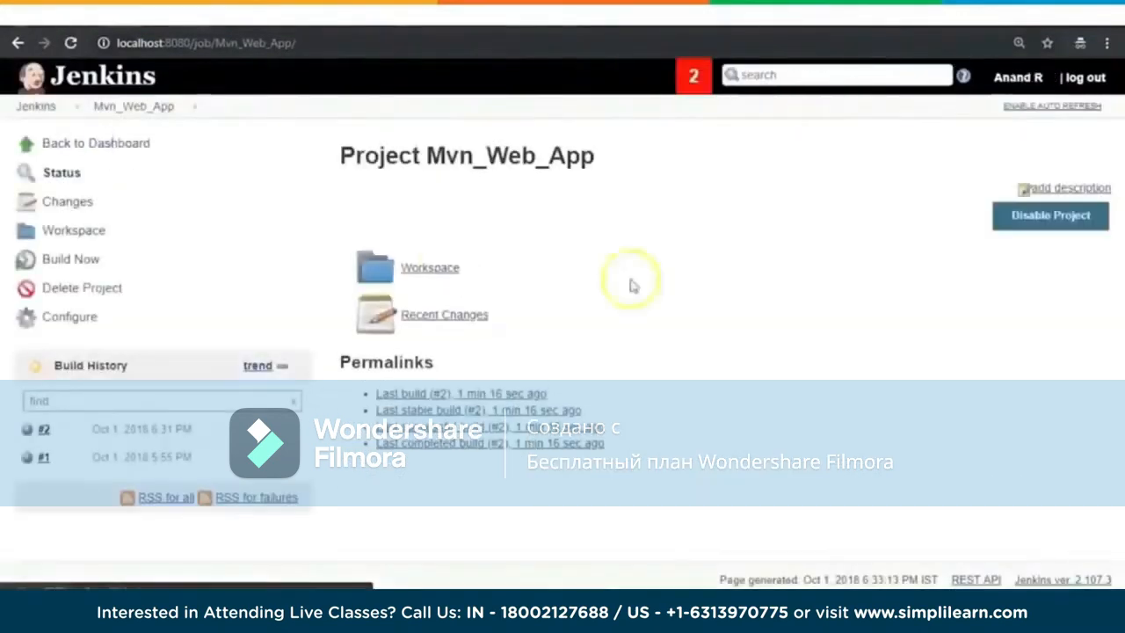
{"action": "left_click", "coordinate": [72, 318]}
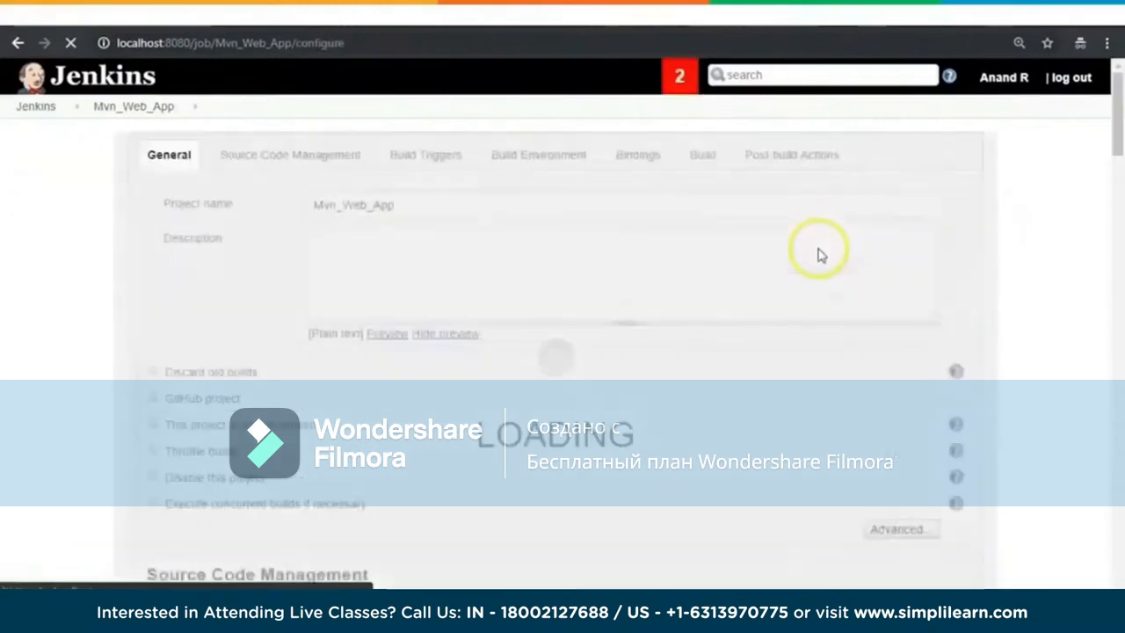
Step: Review the job's Tomcat deployment, Maven build command and build trigger settings
{"action": "scroll", "coordinate": [950, 246], "scroll_direction": "down", "scroll_amount": 20}
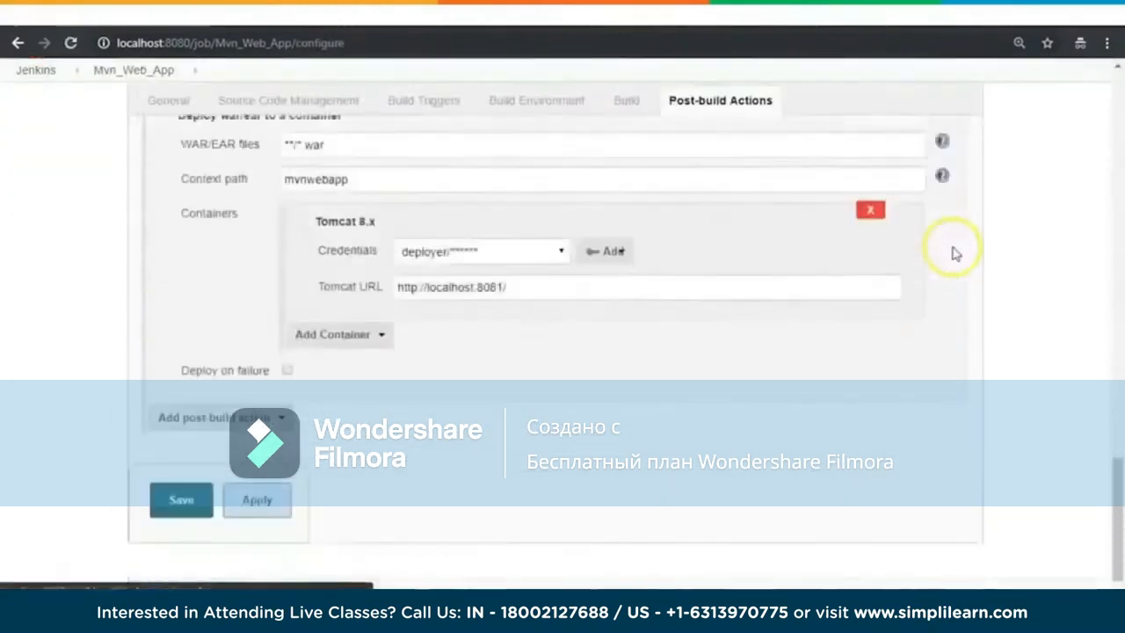
{"action": "scroll", "coordinate": [957, 253], "scroll_direction": "down", "scroll_amount": 1}
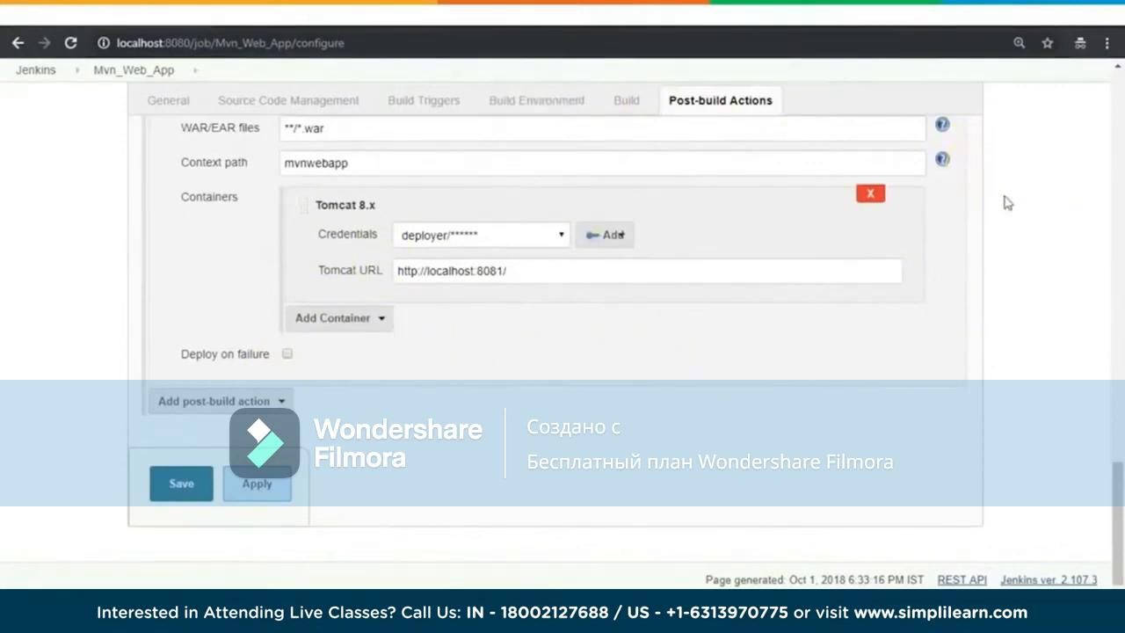
{"action": "scroll", "coordinate": [1005, 229], "scroll_direction": "up", "scroll_amount": 4}
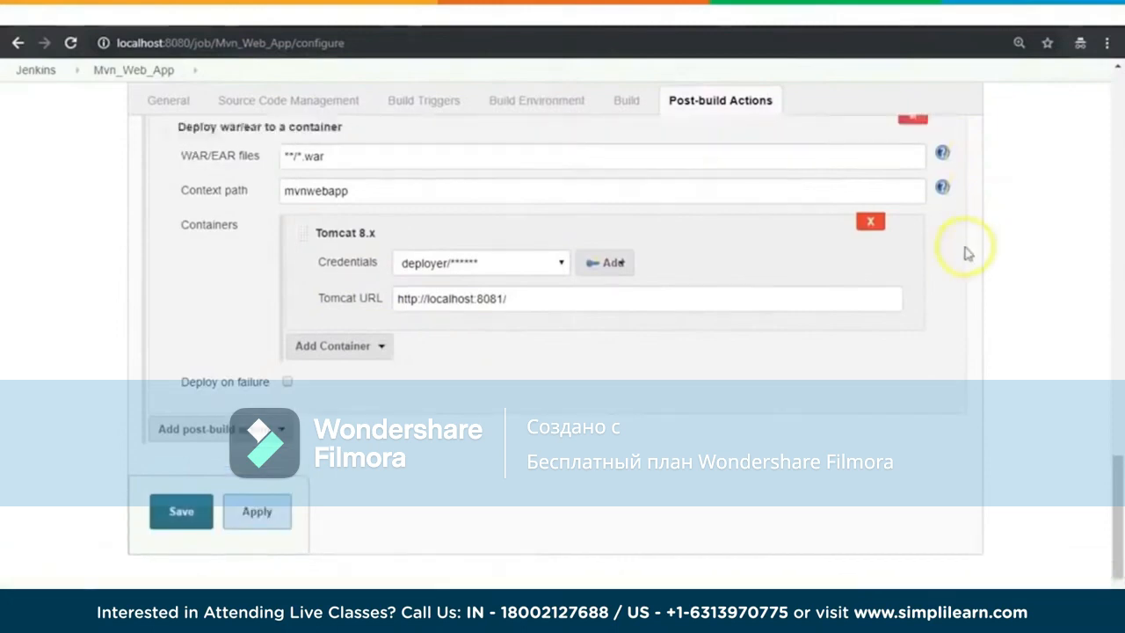
{"action": "scroll", "coordinate": [1034, 257], "scroll_direction": "up", "scroll_amount": 4}
{"action": "scroll", "coordinate": [1035, 258], "scroll_direction": "down", "scroll_amount": 4}
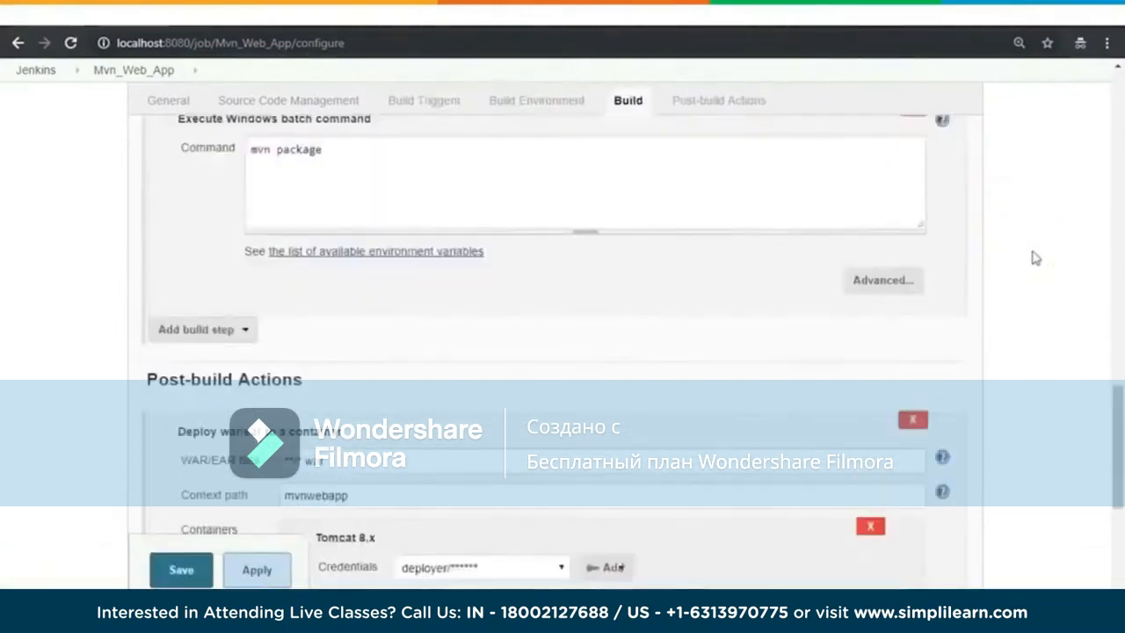
{"action": "scroll", "coordinate": [1035, 258], "scroll_direction": "up", "scroll_amount": 9}
{"action": "scroll", "coordinate": [1033, 256], "scroll_direction": "down", "scroll_amount": 10}
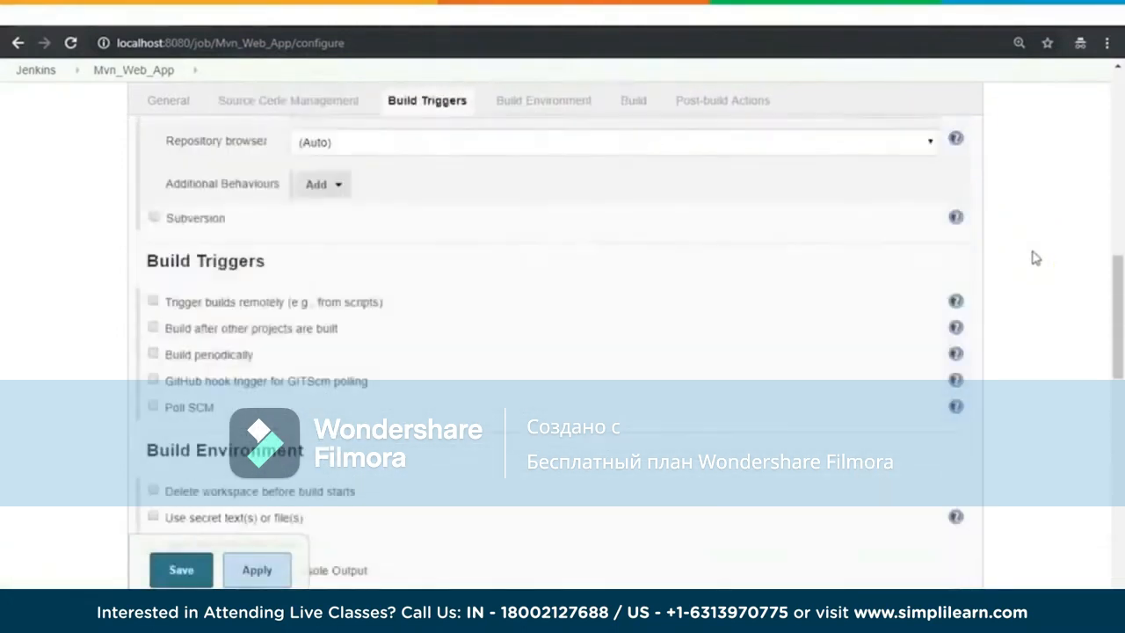